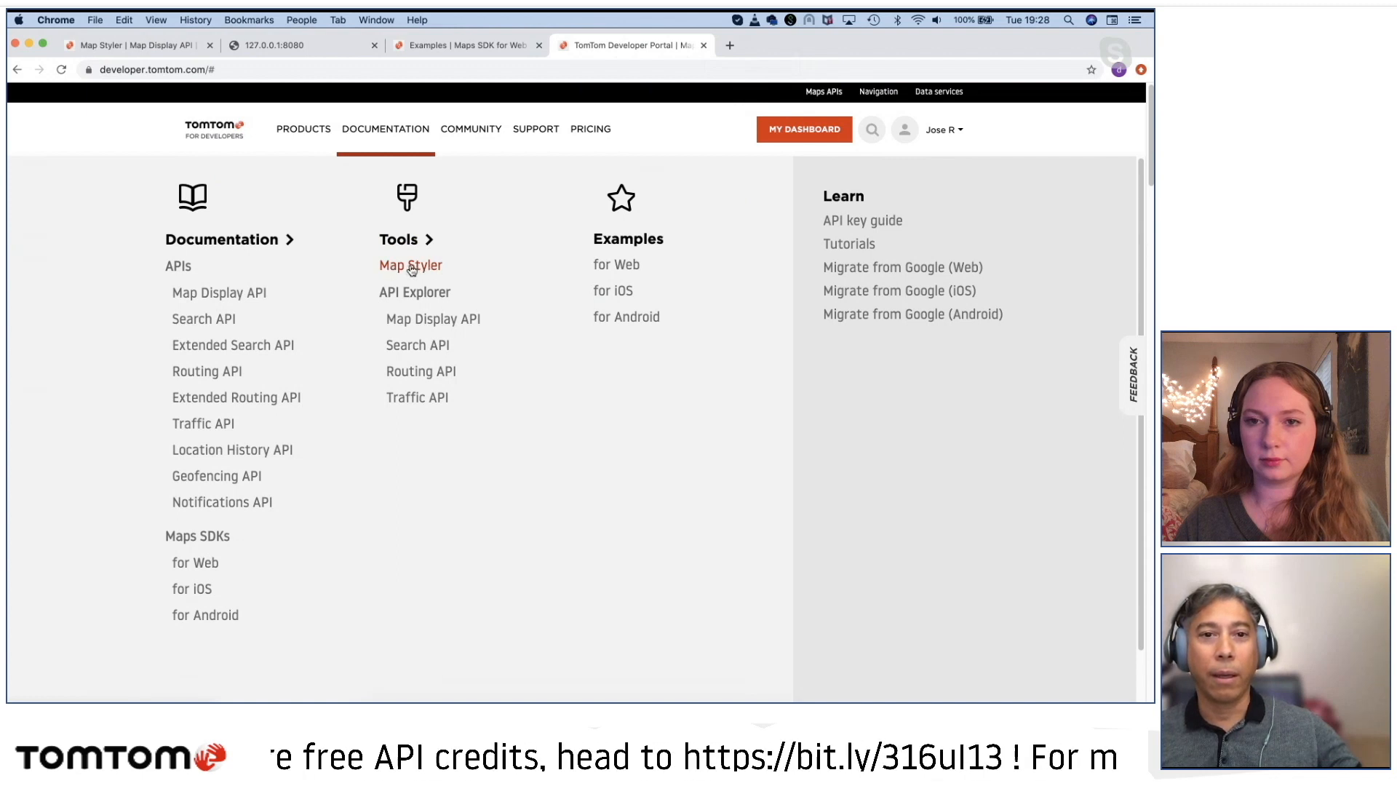
Step: Open the Map Styler tool from the developer portal and close the older Map Styler browser tab
click(411, 268)
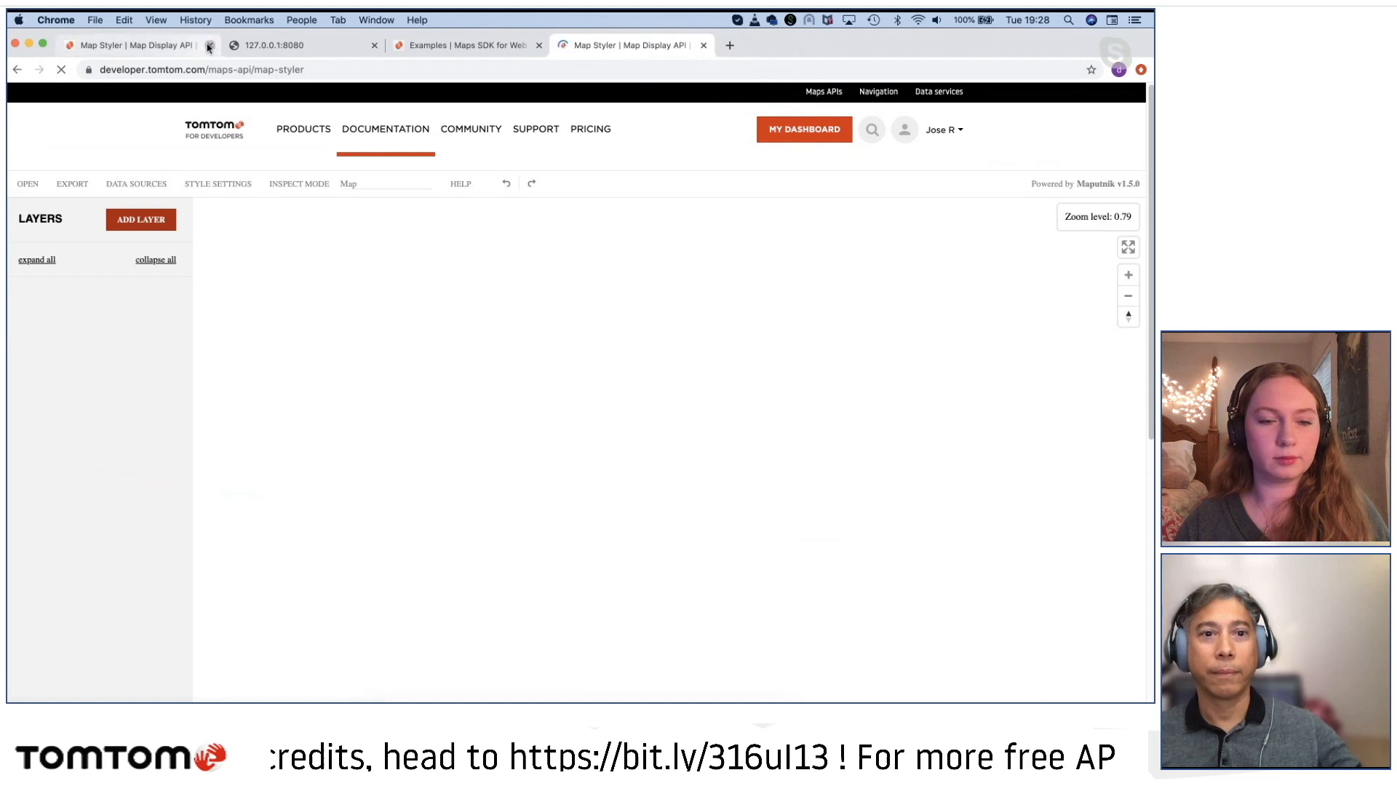
click(209, 46)
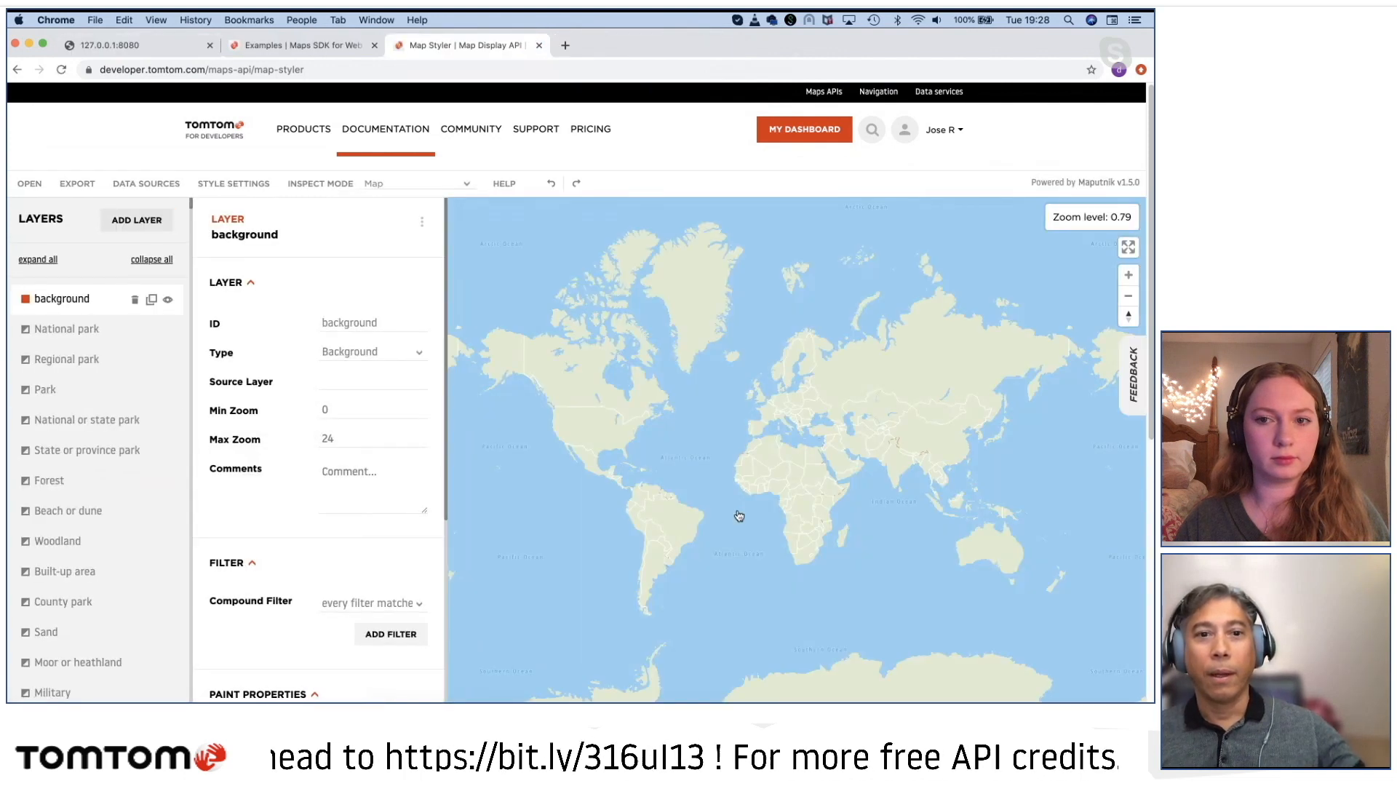
Step: Load the Basic Night gallery style into the Map Styler in place of the default style
scroll(786, 465, up, 5)
scroll(789, 452, up, 3)
drag(752, 334, 849, 577)
drag(717, 320, 757, 549)
drag(749, 451, 733, 467)
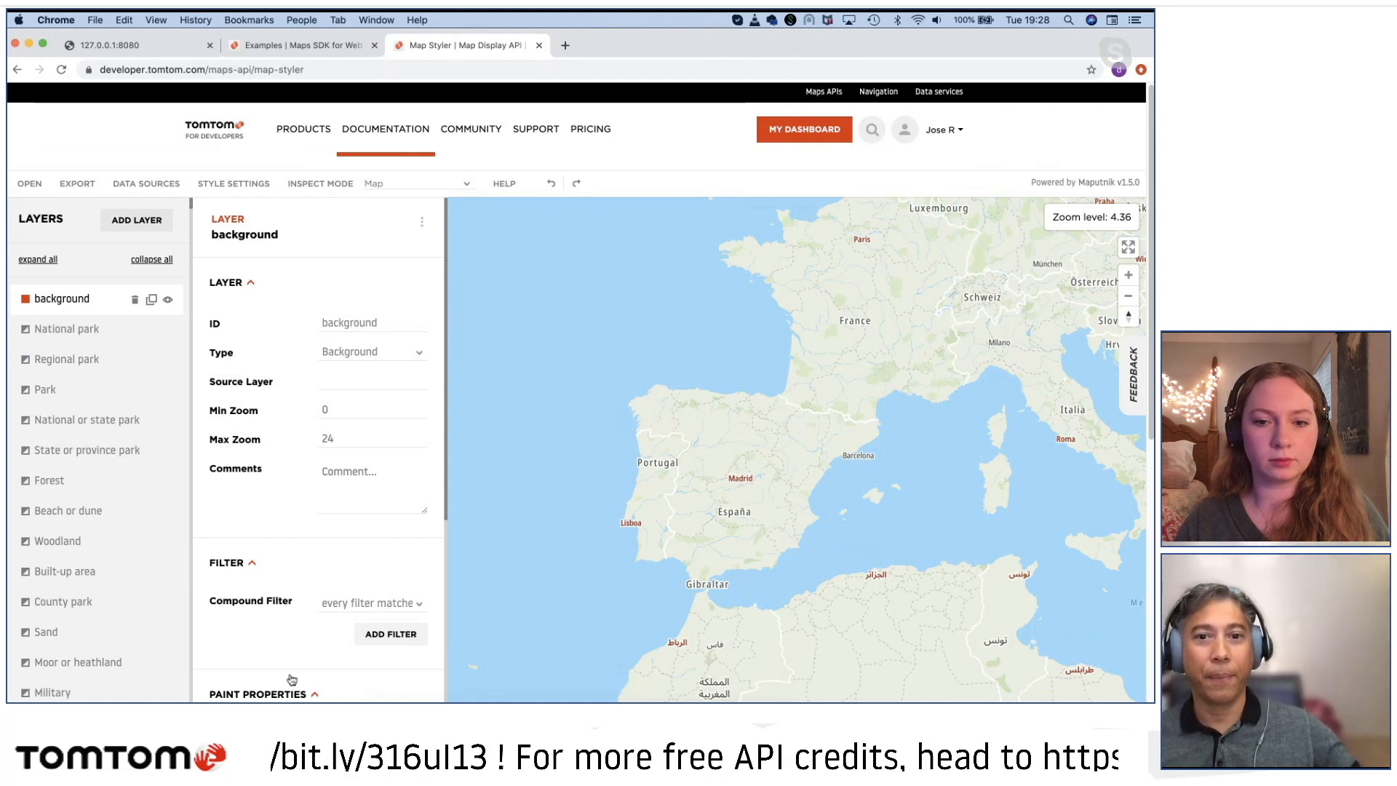
drag(824, 471, 776, 504)
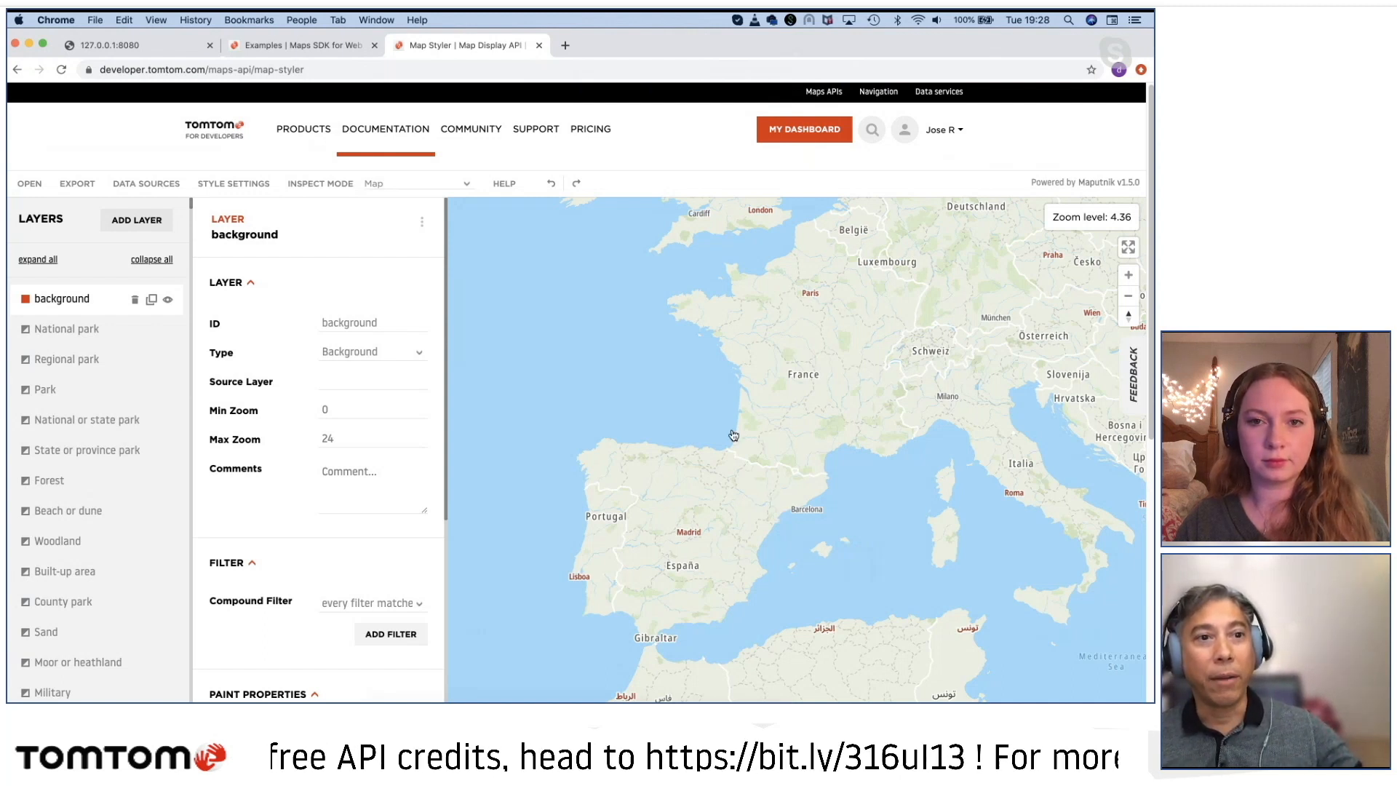
click(29, 187)
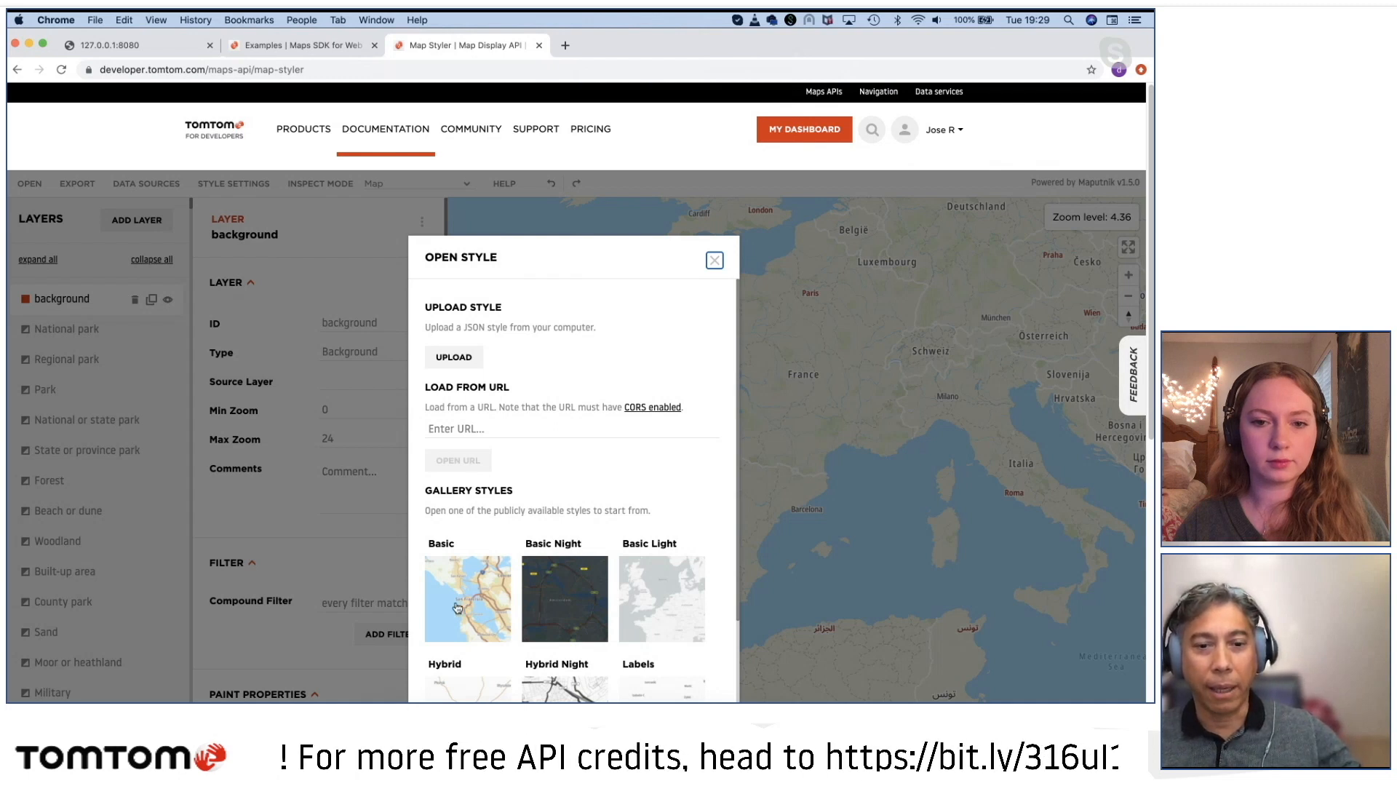
click(569, 603)
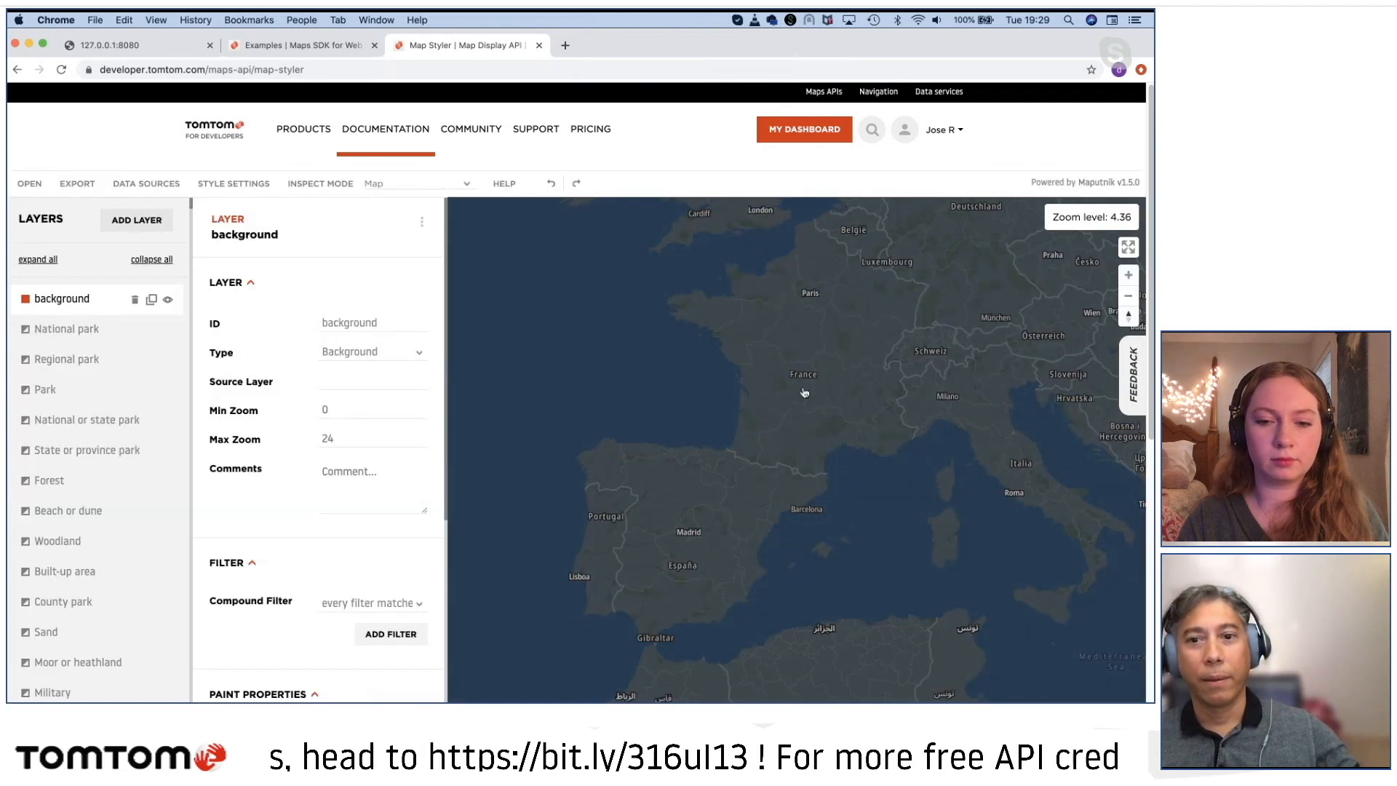
Step: Examine how the Basic Night style renders countries, highways and road shields from Germany in to the city of Hamburg
drag(804, 393, 644, 518)
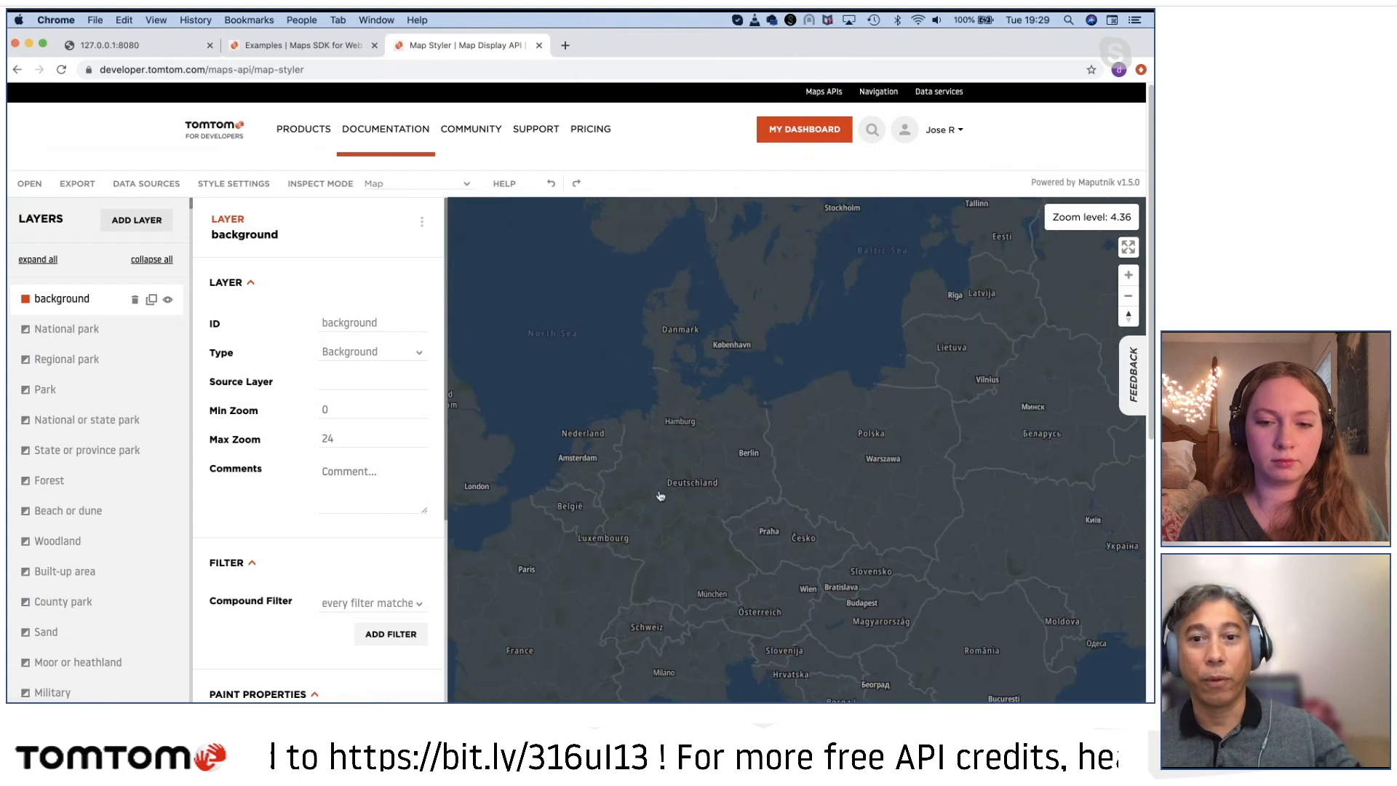
scroll(659, 496, up, 5)
scroll(744, 372, up, 8)
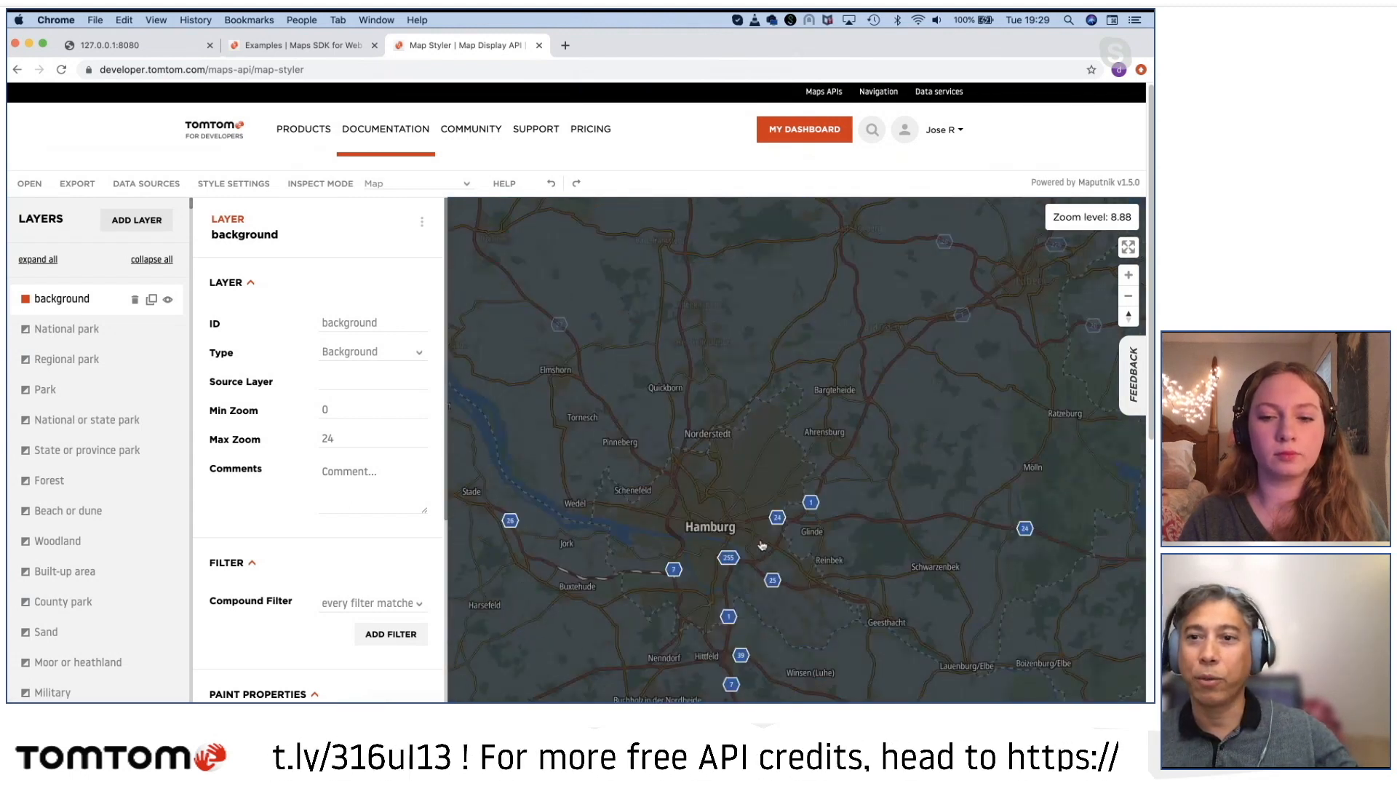
drag(762, 545, 797, 456)
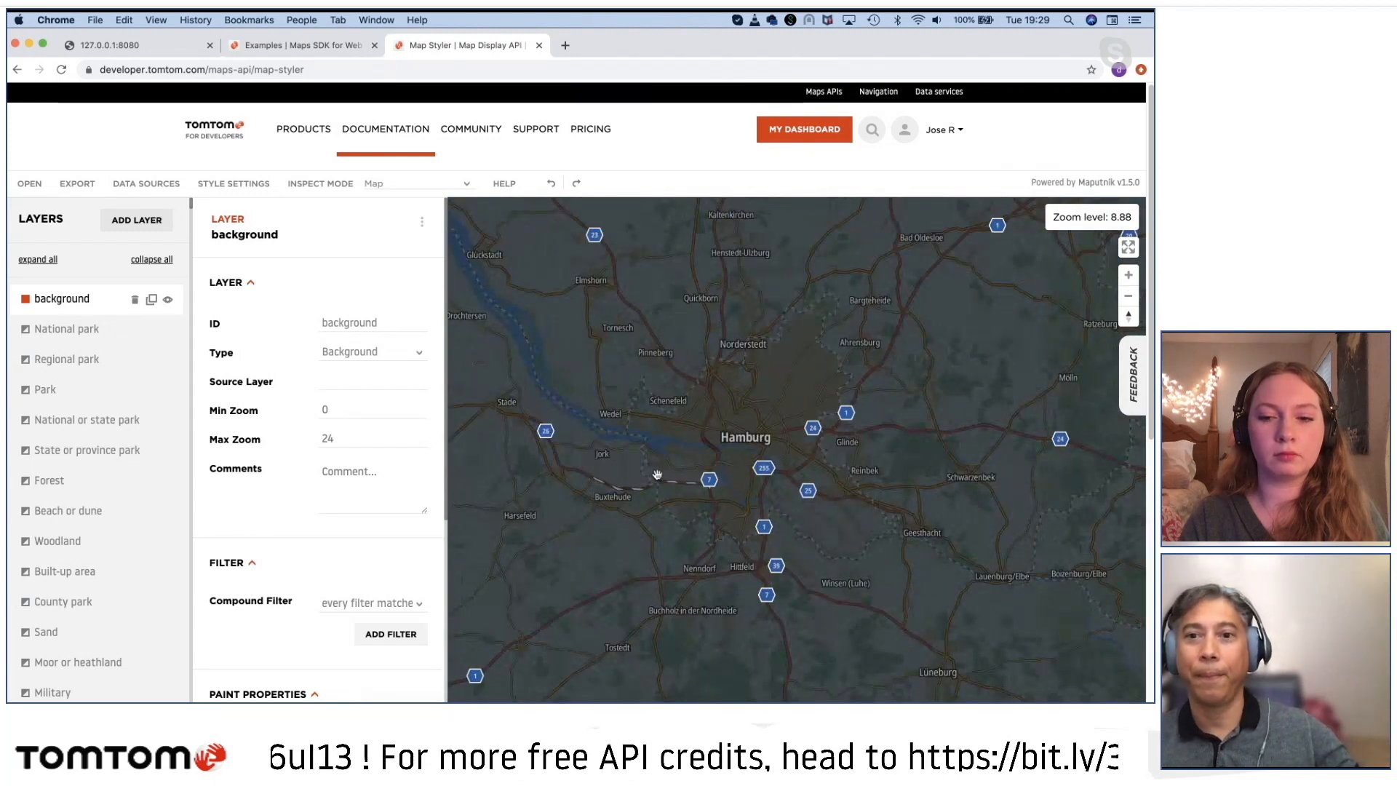
scroll(734, 483, up, 3)
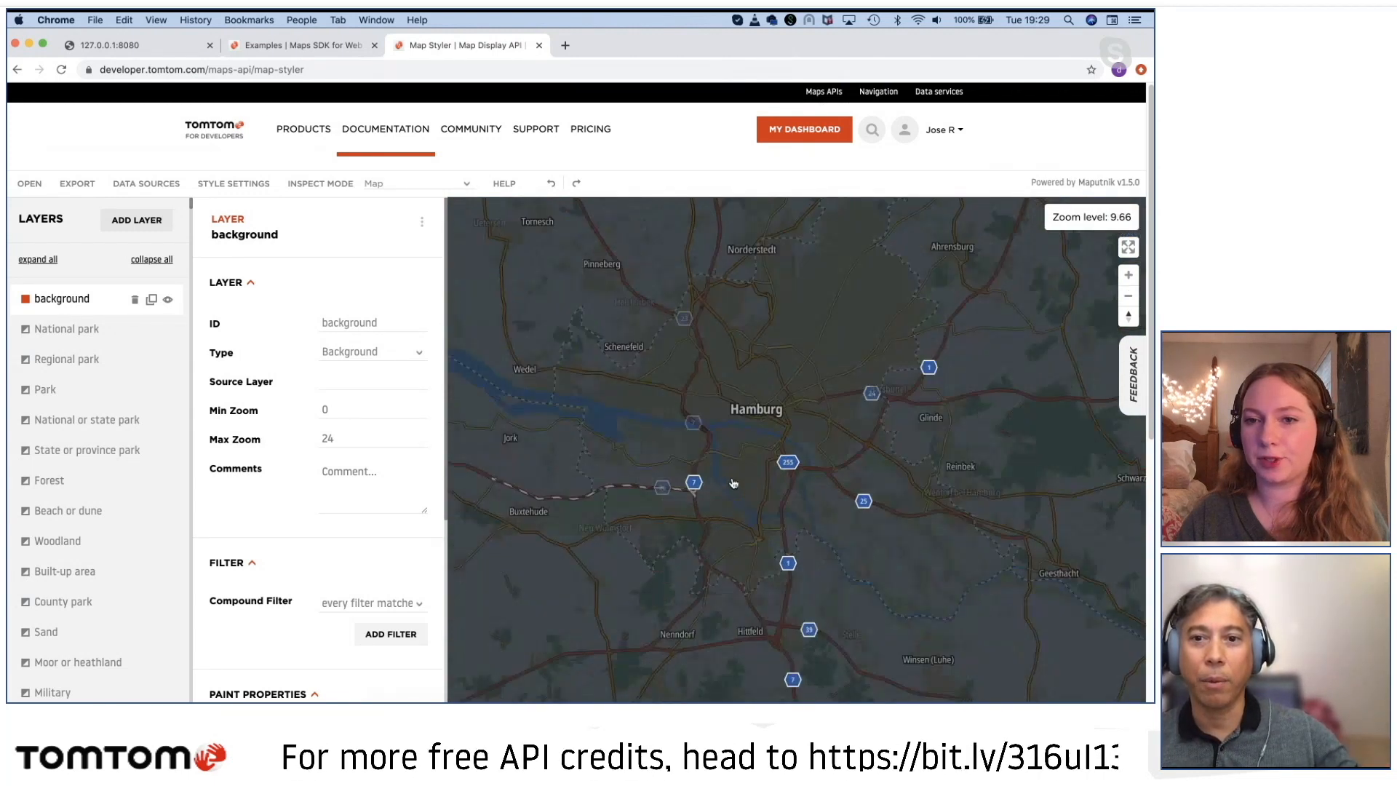
scroll(753, 483, up, 4)
drag(756, 381, 777, 529)
scroll(768, 517, up, 8)
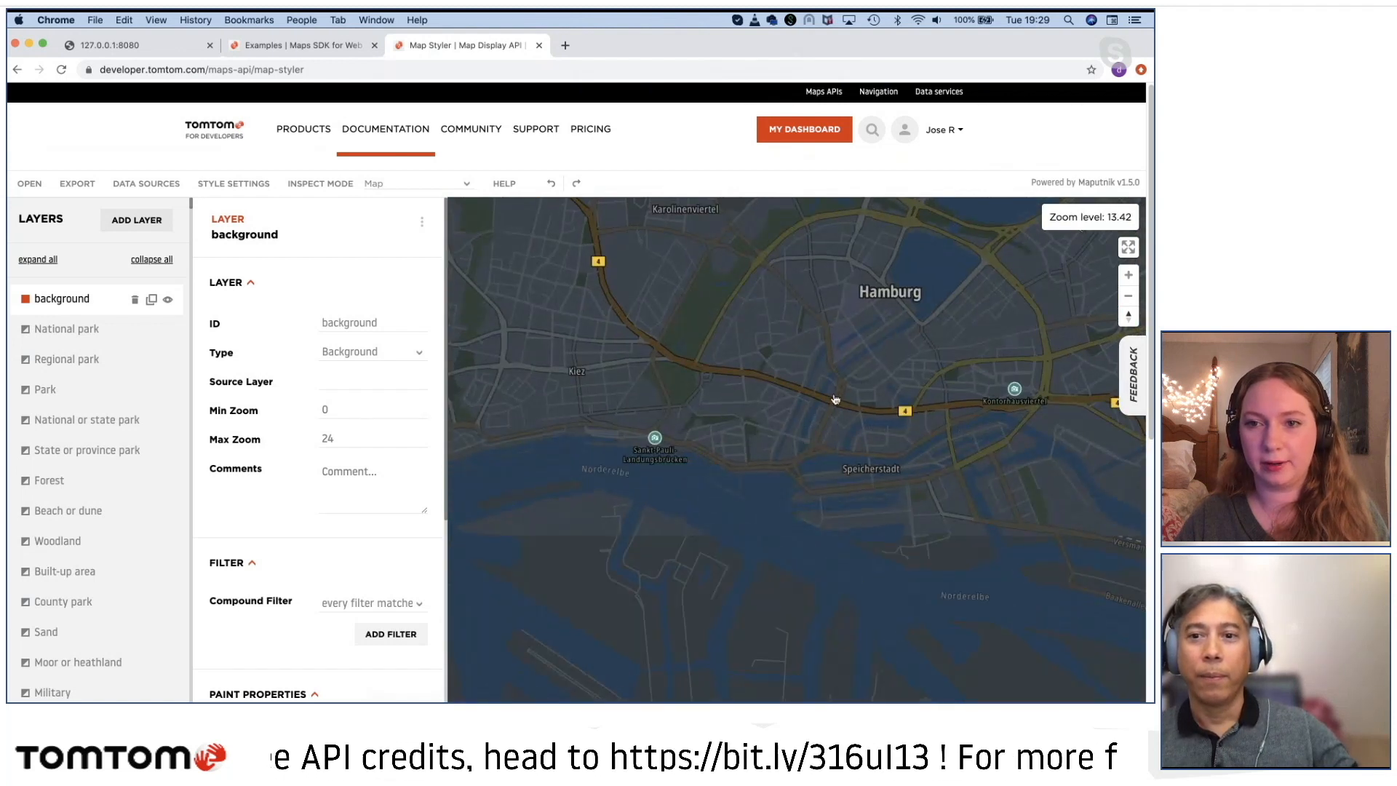
Step: Inspect the streets, waterways and points of interest of central Hamburg in the Basic Night style at several detail levels
drag(835, 399, 814, 492)
scroll(756, 535, up, 5)
drag(756, 535, 883, 365)
scroll(764, 481, down, 3)
drag(856, 480, 670, 614)
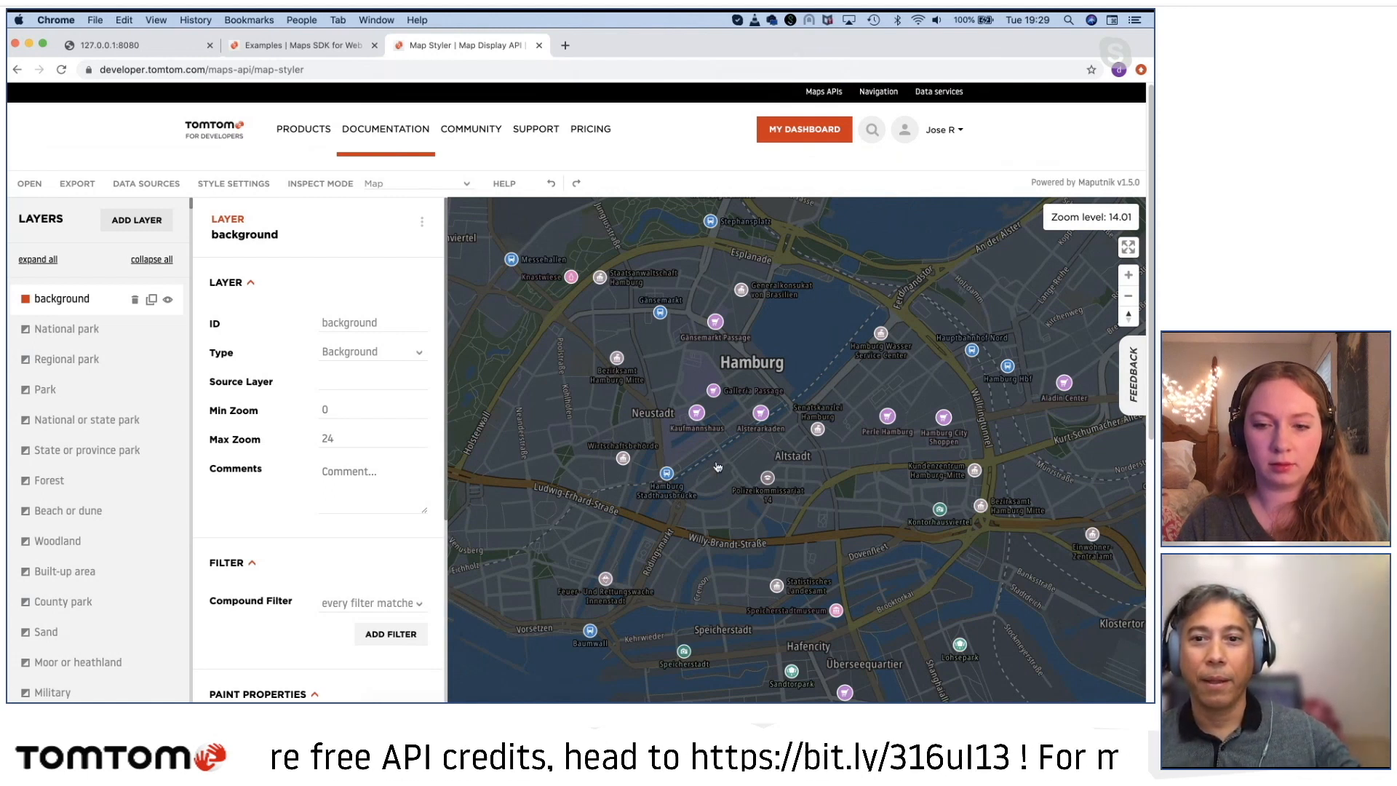
scroll(717, 466, up, 5)
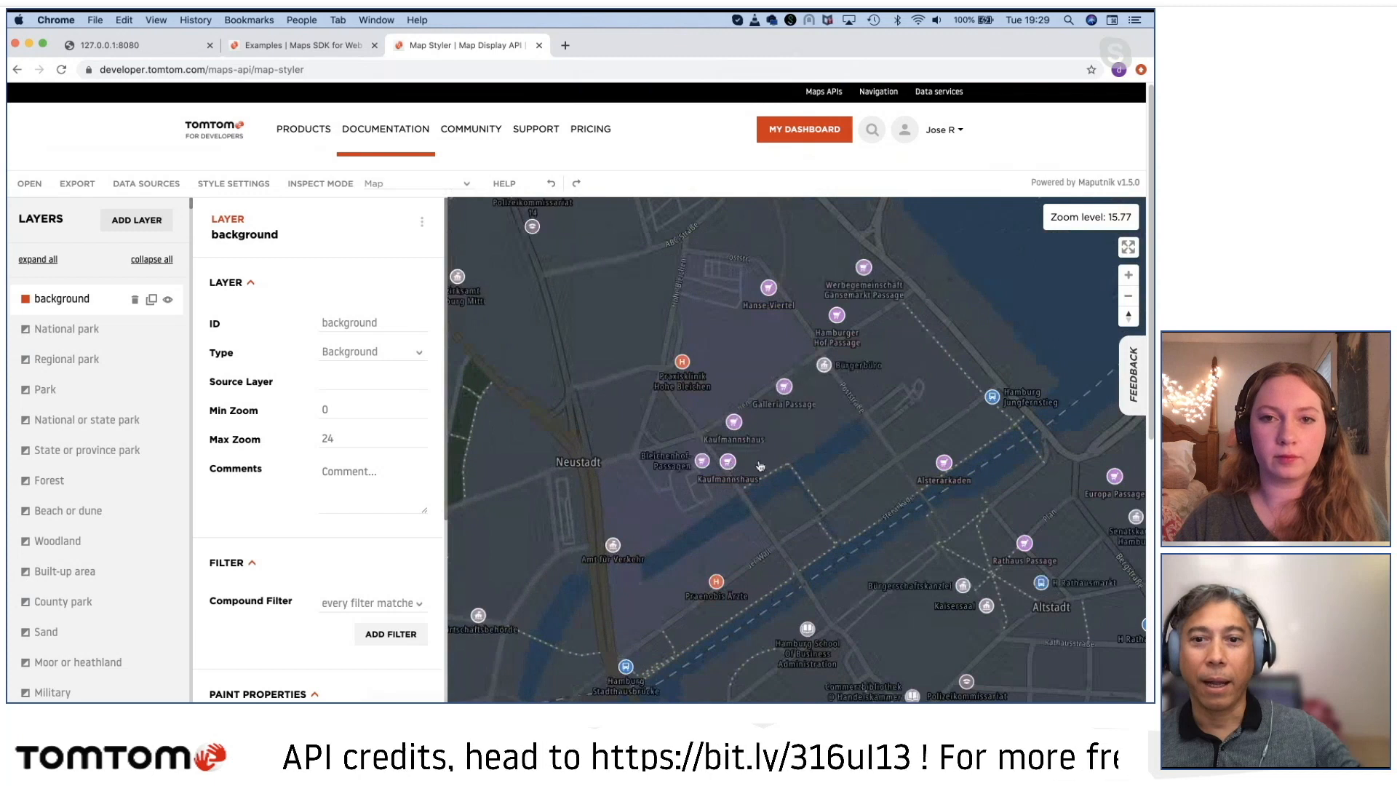
drag(798, 472, 876, 505)
drag(734, 468, 782, 518)
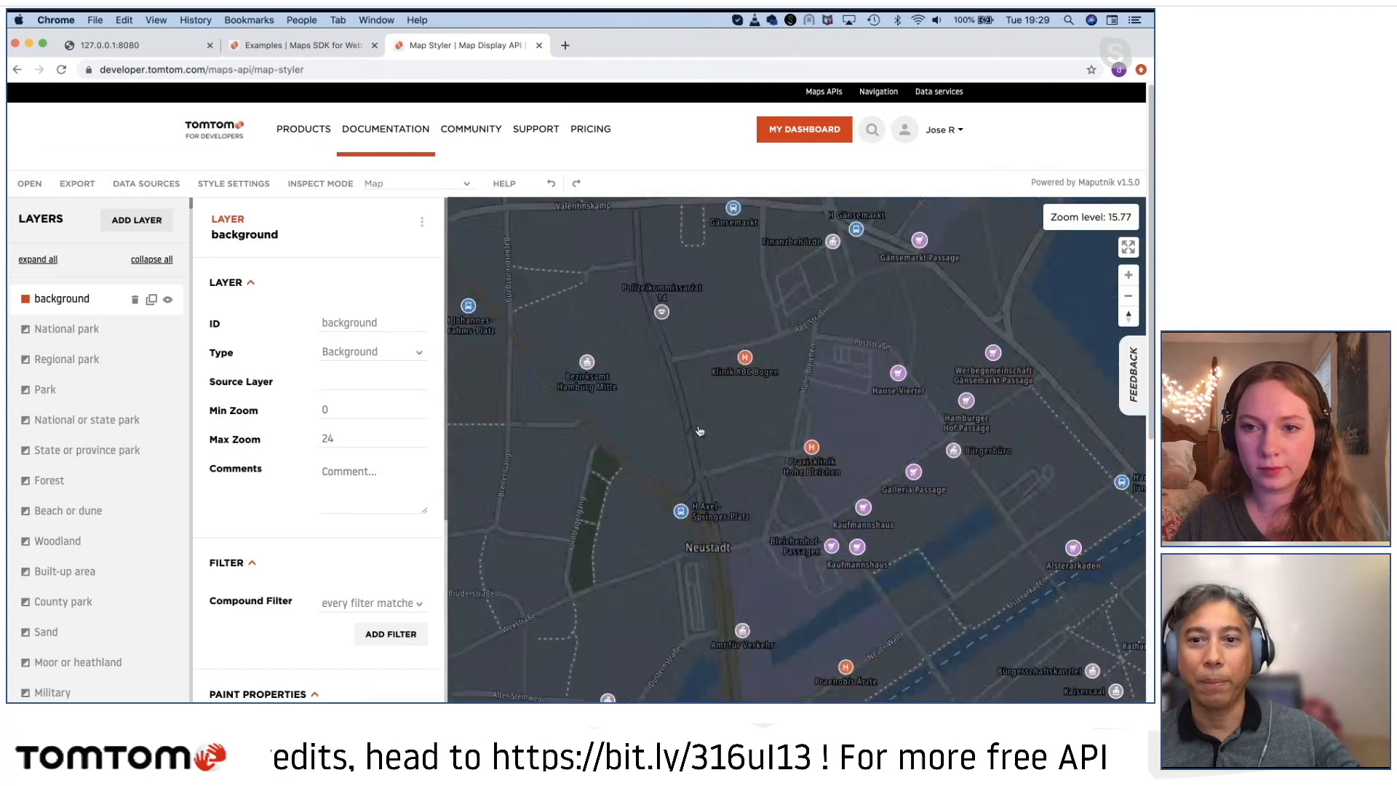
scroll(700, 432, down, 4)
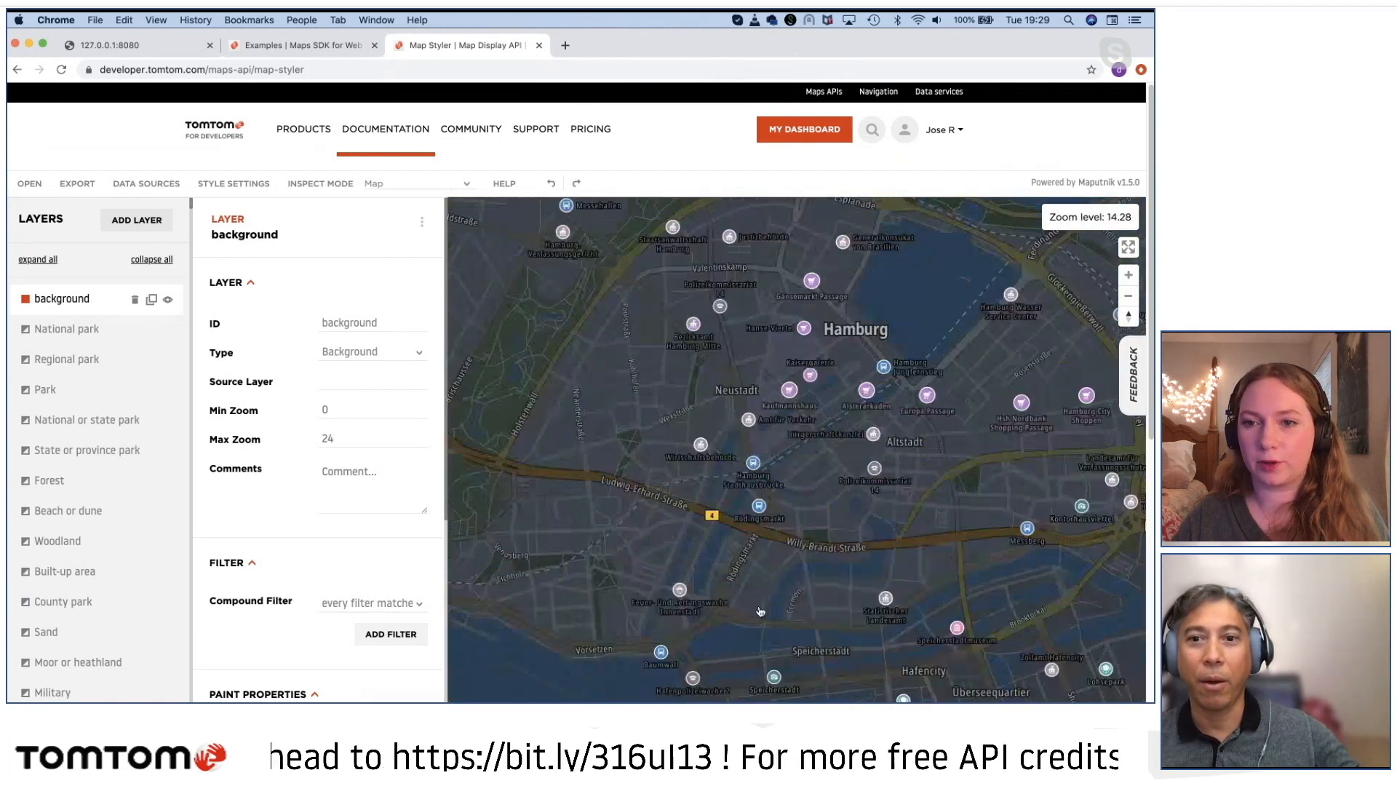
drag(707, 448, 674, 567)
drag(687, 475, 663, 489)
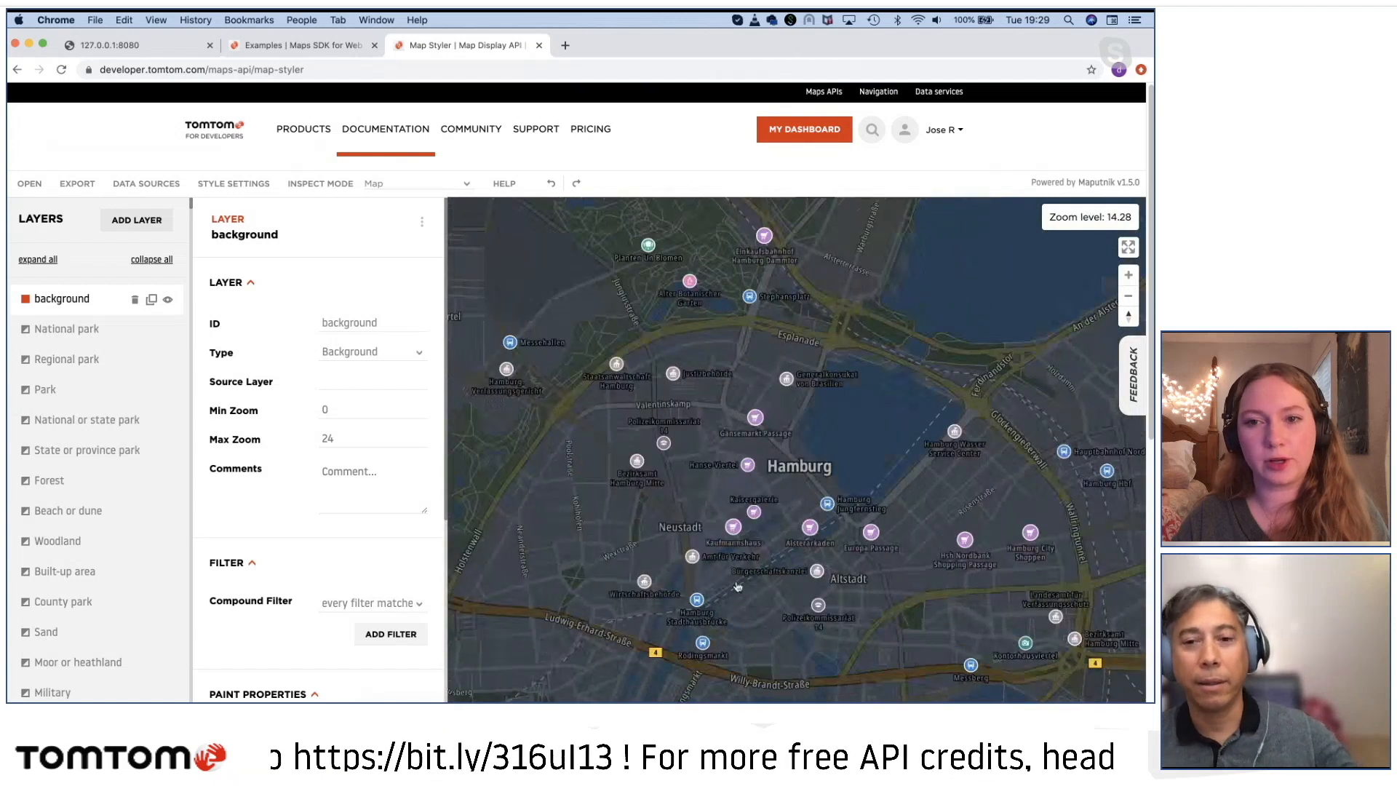
scroll(742, 551, up, 3)
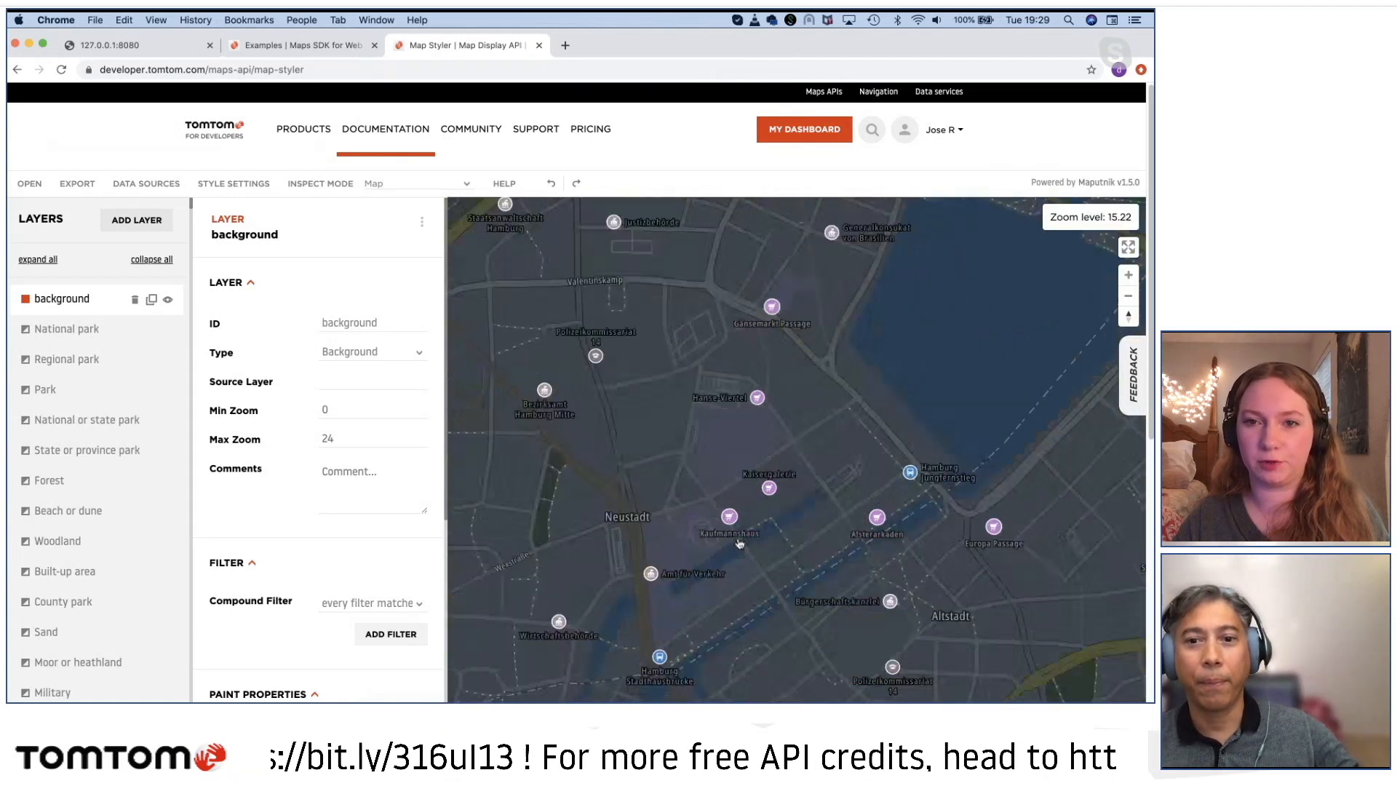
scroll(735, 538, down, 2)
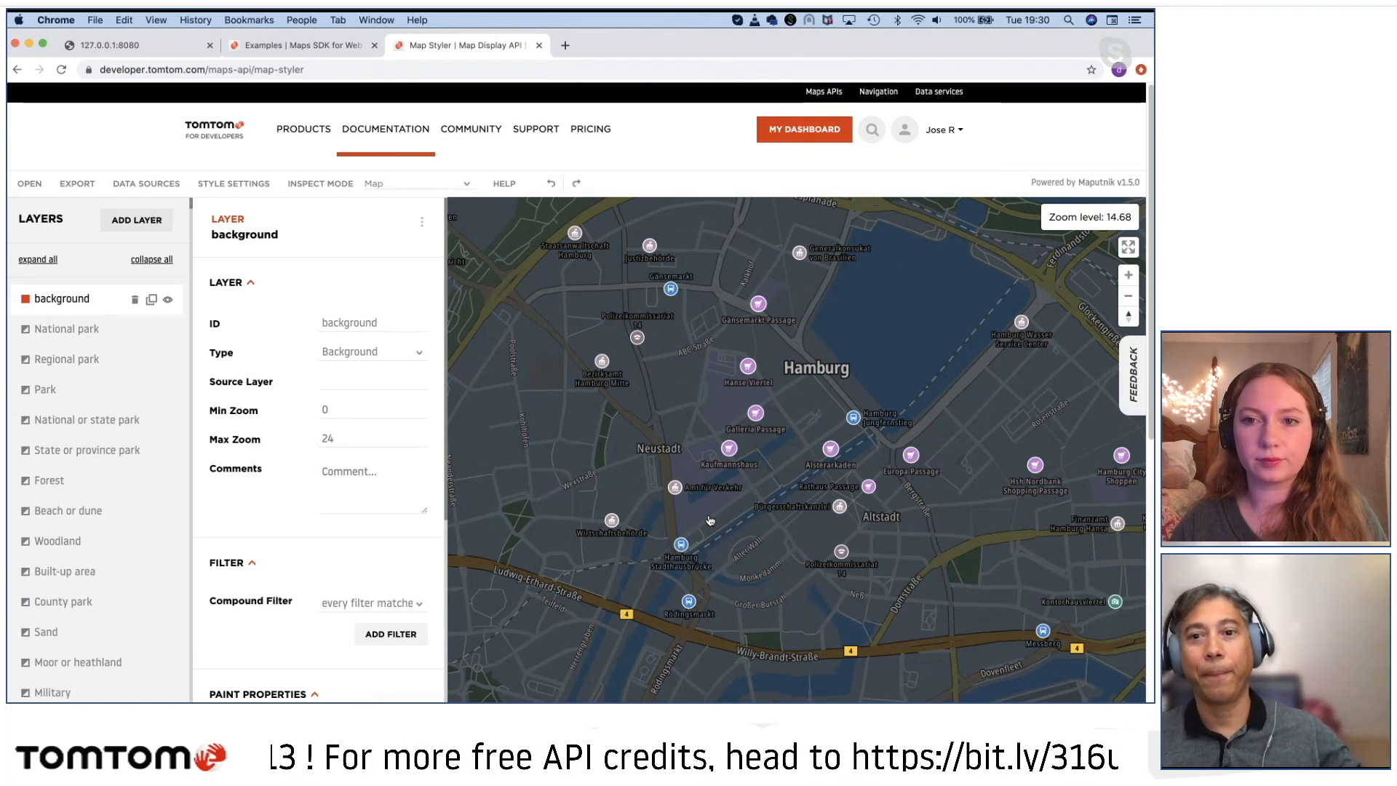
scroll(741, 525, down, 5)
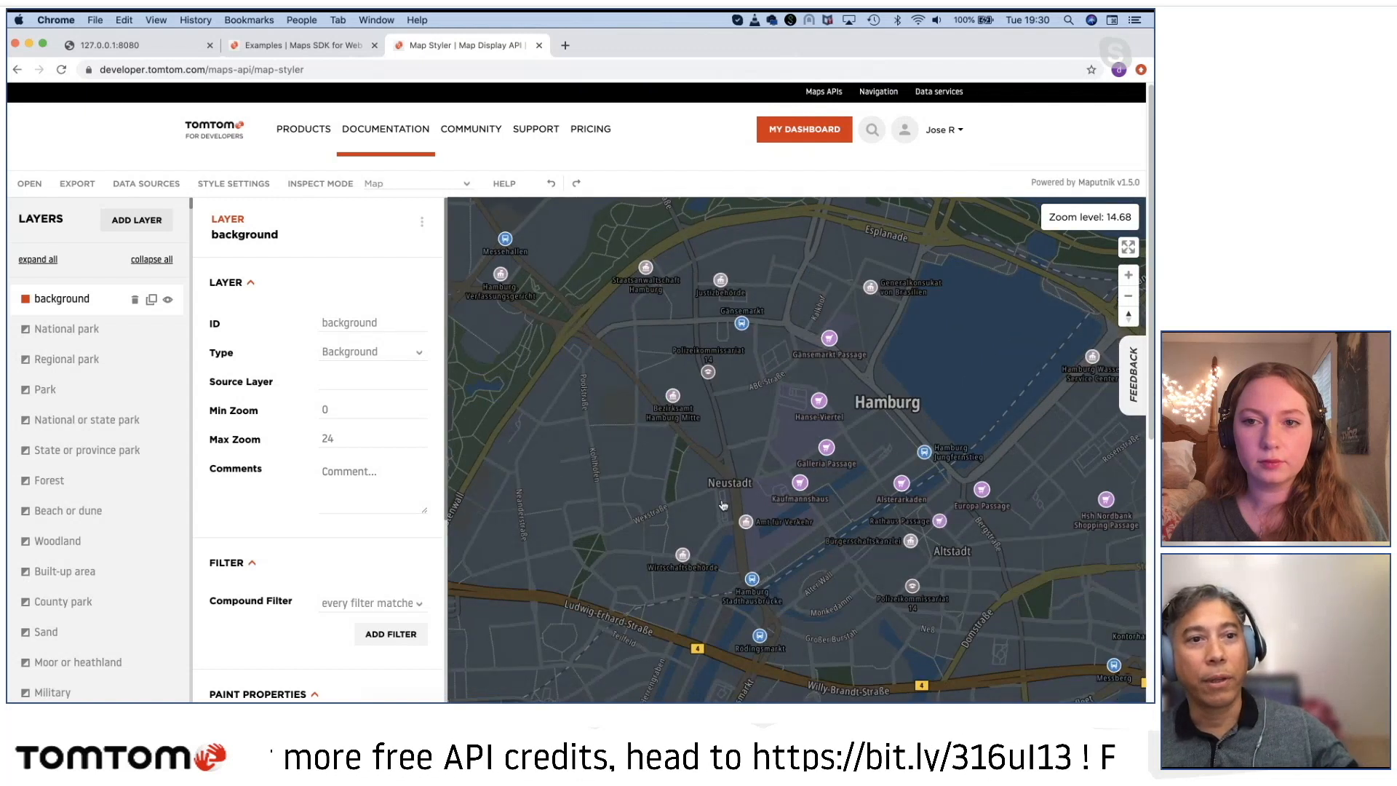
Step: Load the Basic Light gallery style into the Map Styler
click(30, 185)
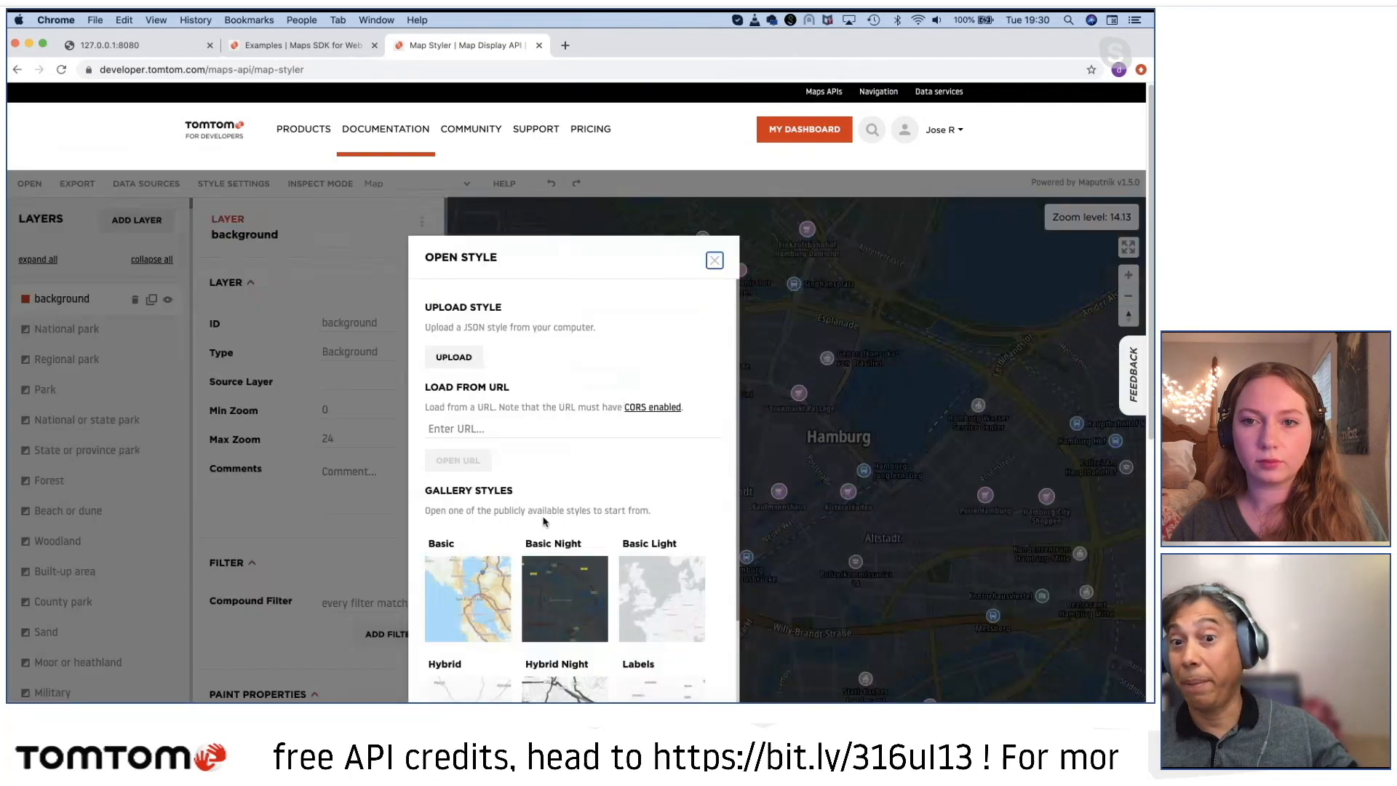
click(650, 610)
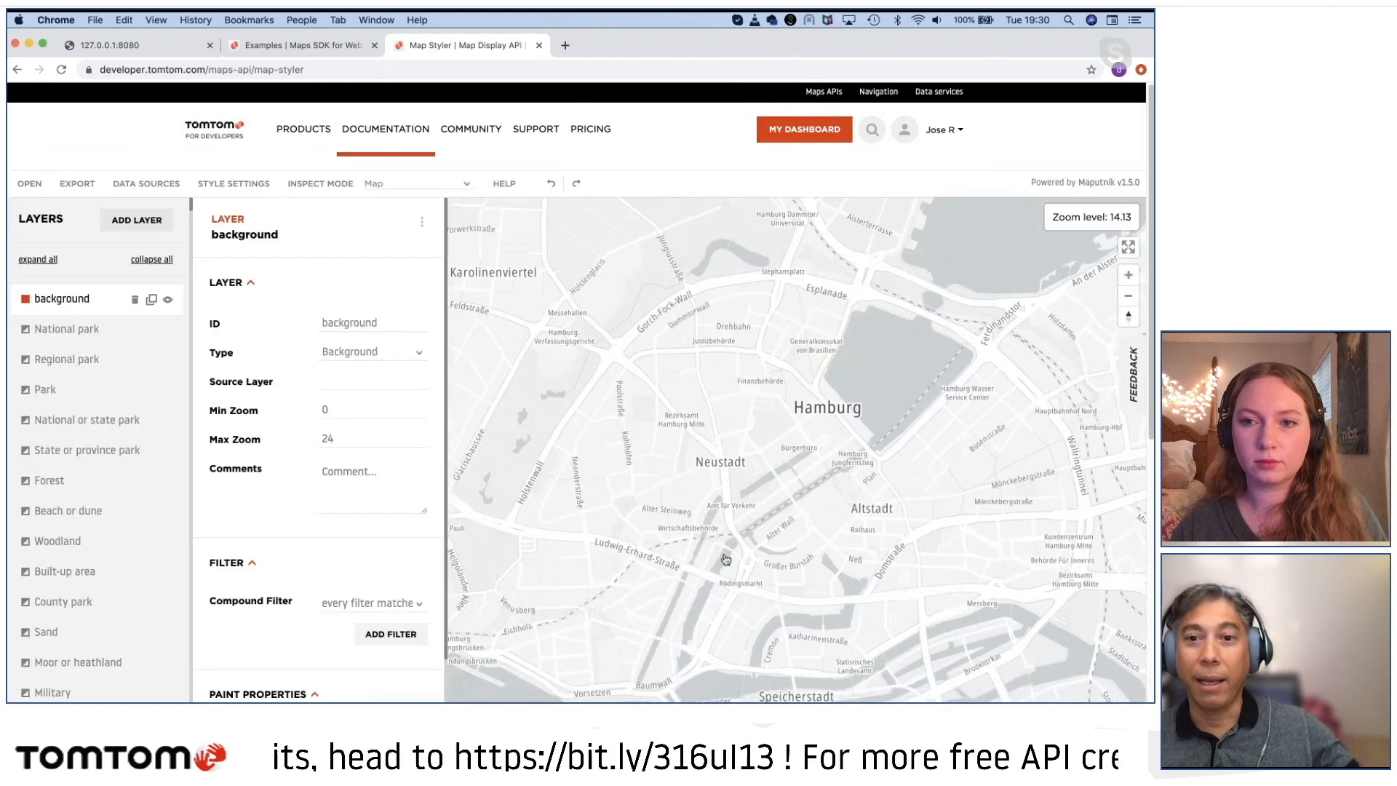
Step: Examine the Basic Light style around Hamburg and along the river past Wedel and Brunsbüttel to the coast
scroll(717, 555, down, 10)
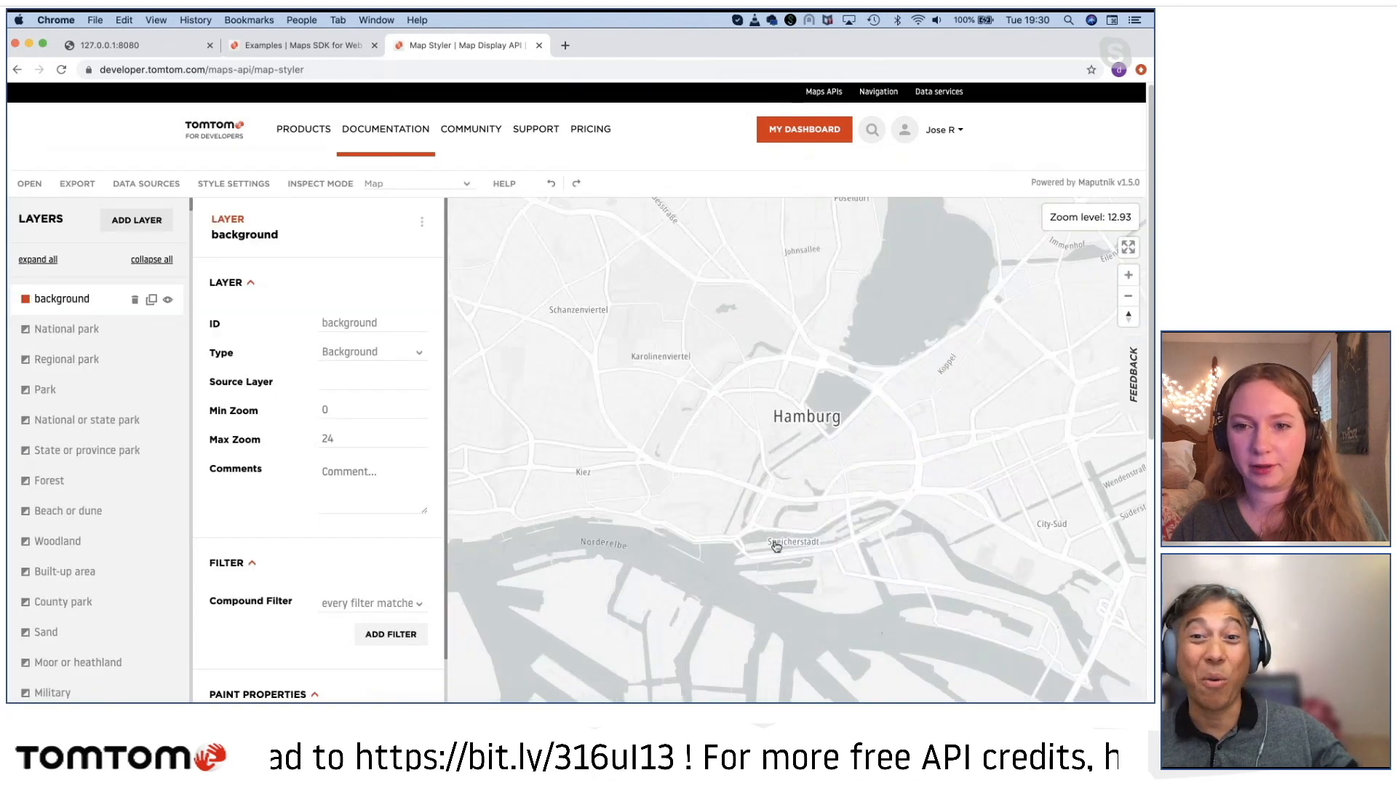
scroll(738, 550, up, 3)
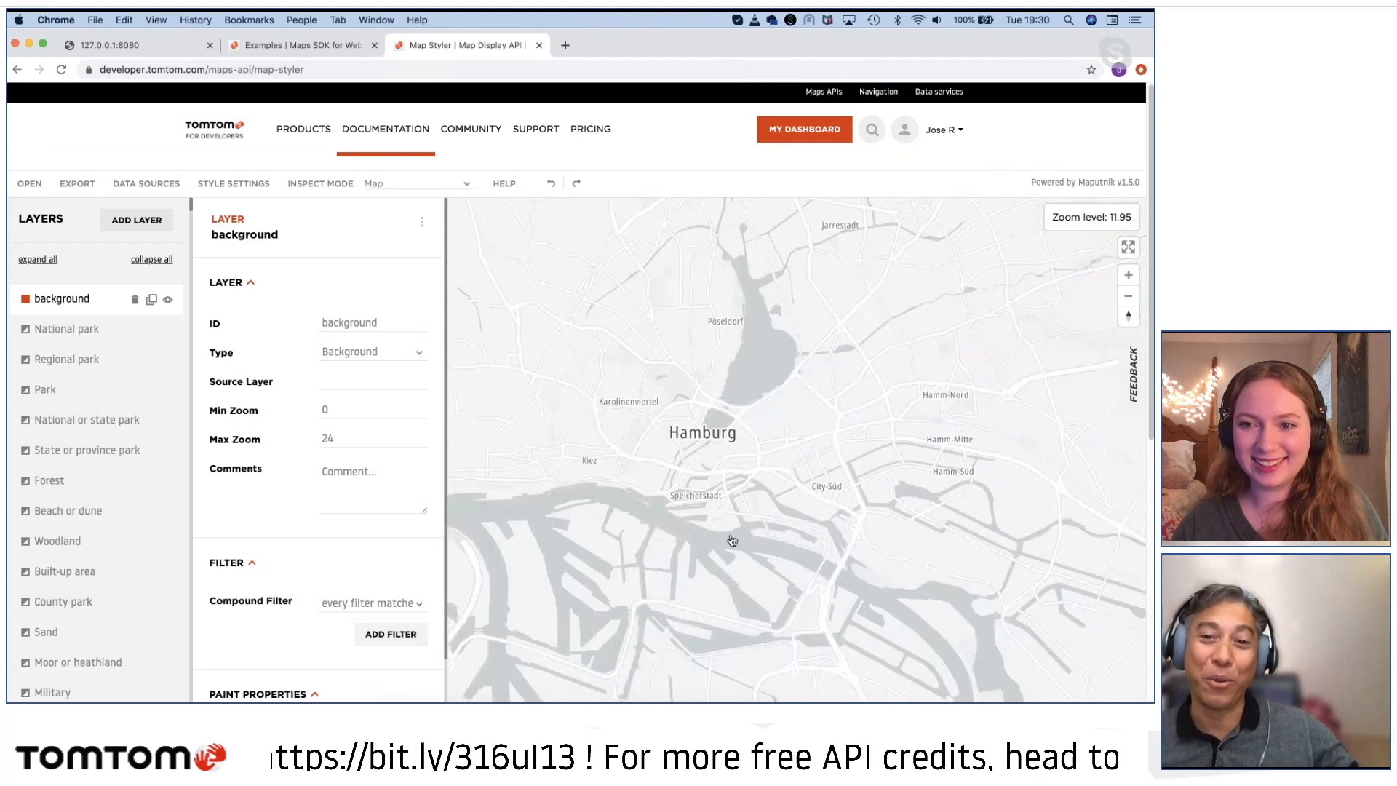
scroll(731, 534, down, 10)
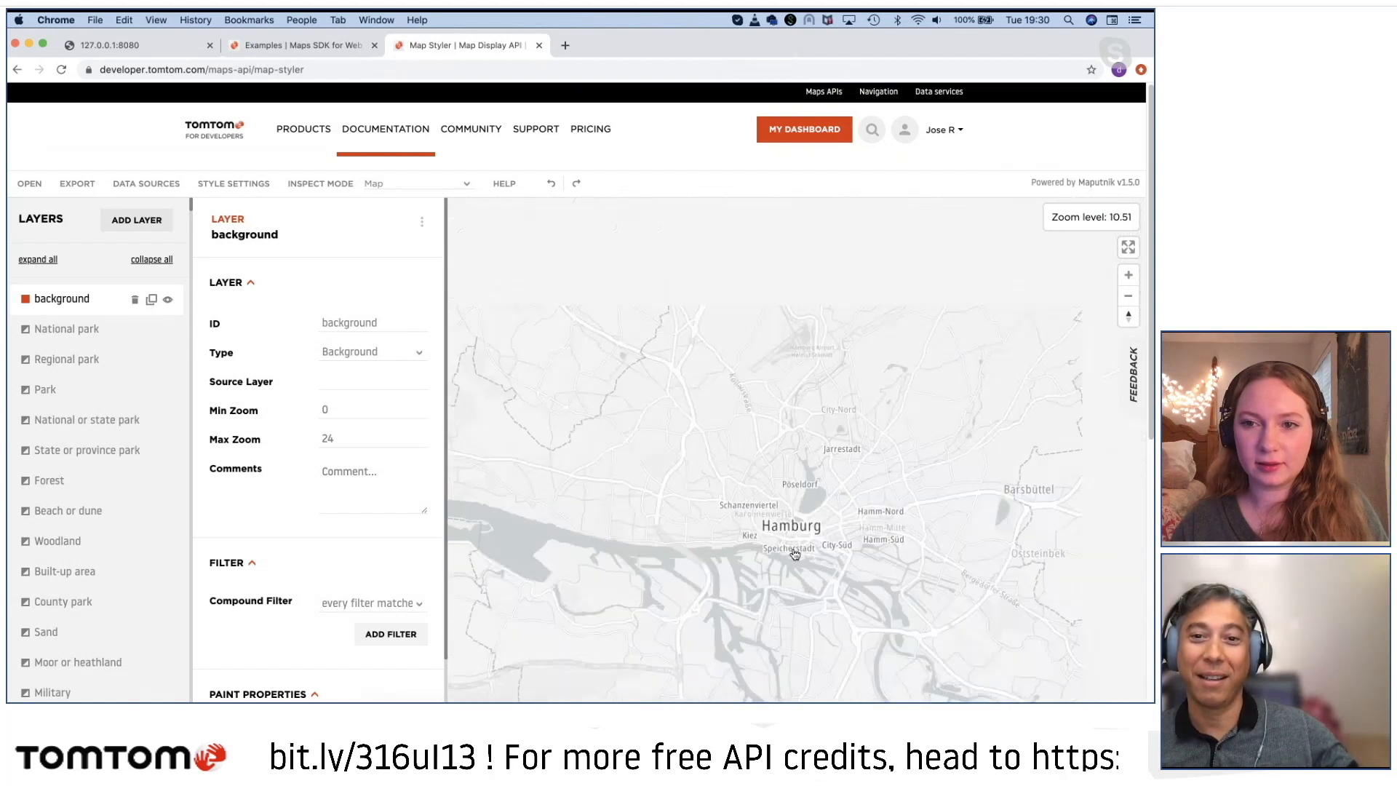
drag(720, 568, 910, 547)
drag(698, 436, 945, 583)
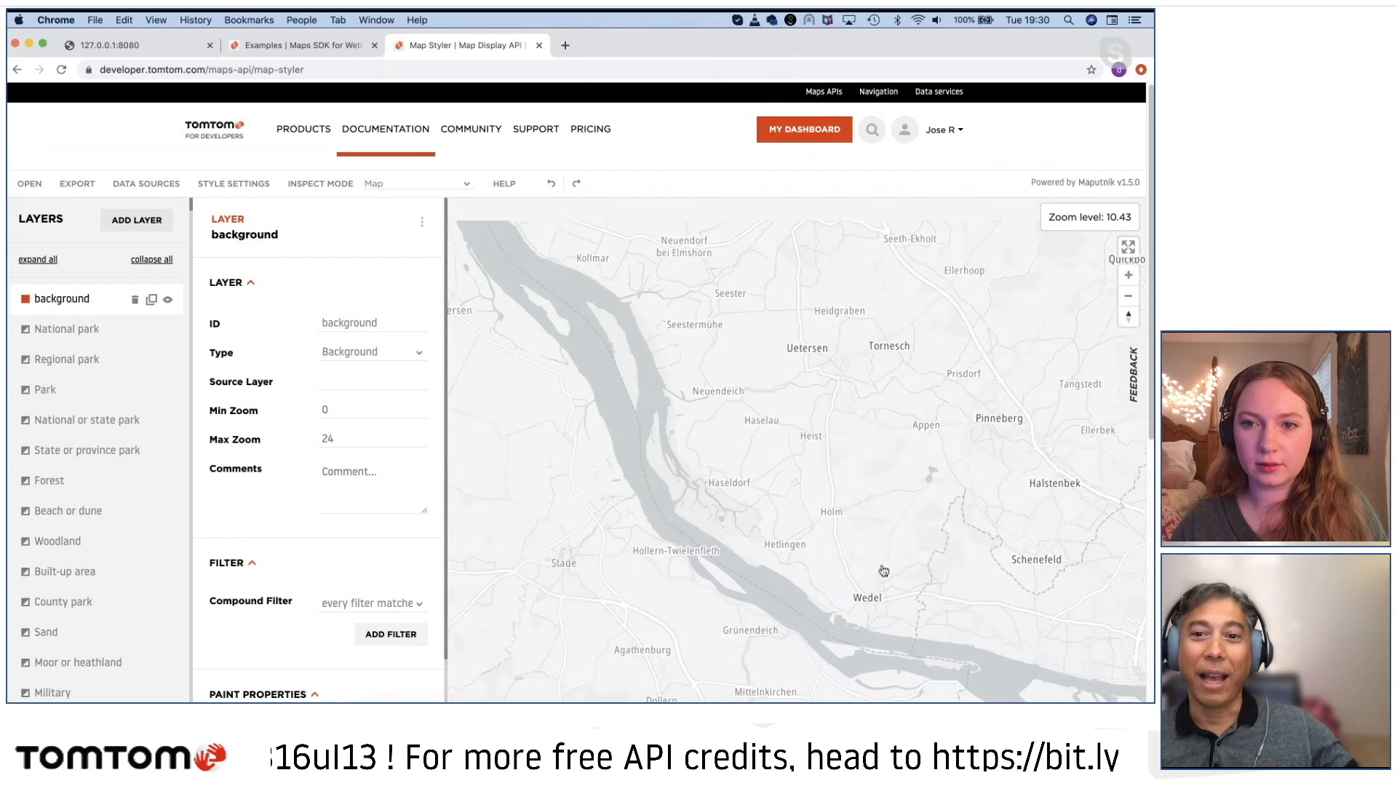
drag(742, 418, 869, 508)
scroll(869, 508, down, 5)
drag(686, 492, 764, 530)
drag(637, 440, 664, 559)
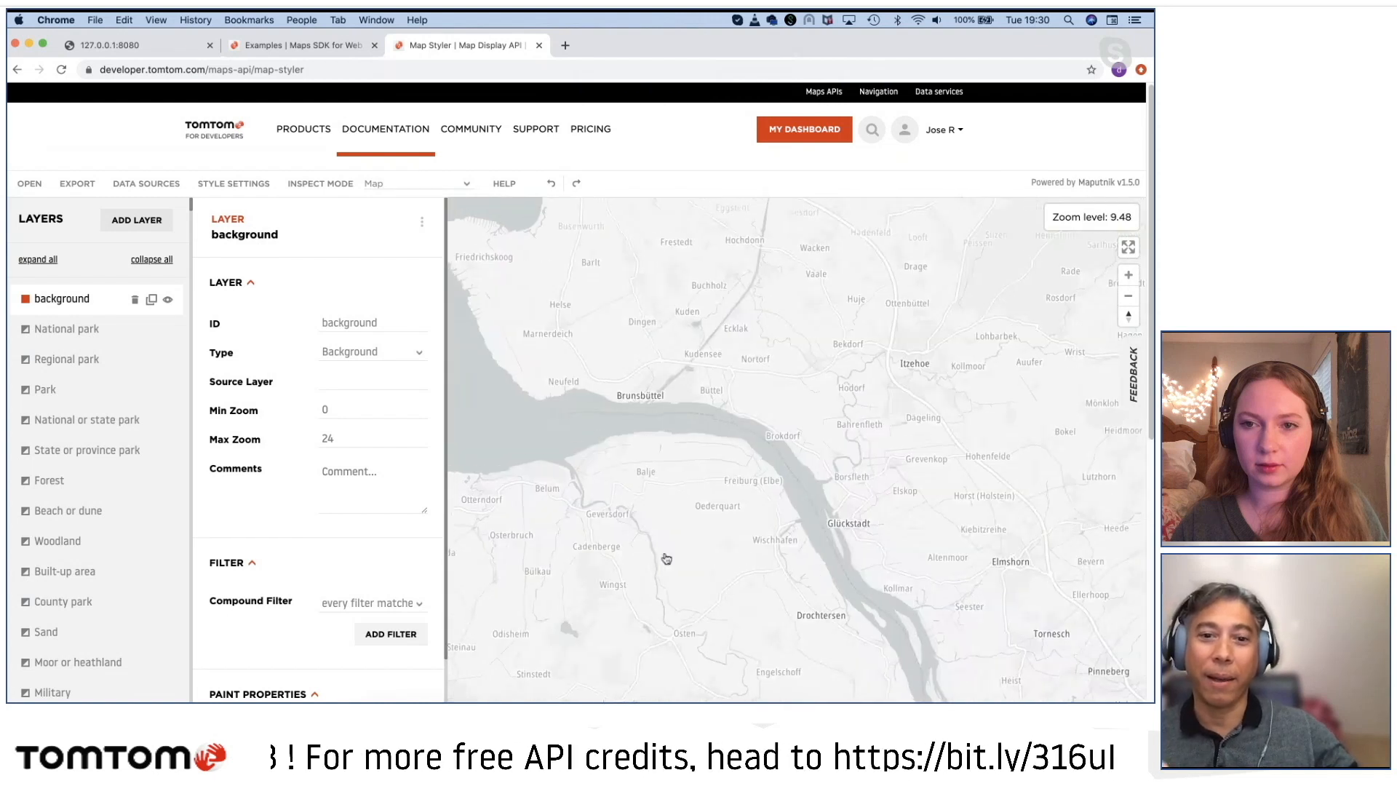
drag(532, 519, 732, 598)
drag(524, 610, 654, 551)
Step: Inspect Cuxhaven's street detail and labels in the Basic Light style, including in a tilted perspective
scroll(680, 477, up, 5)
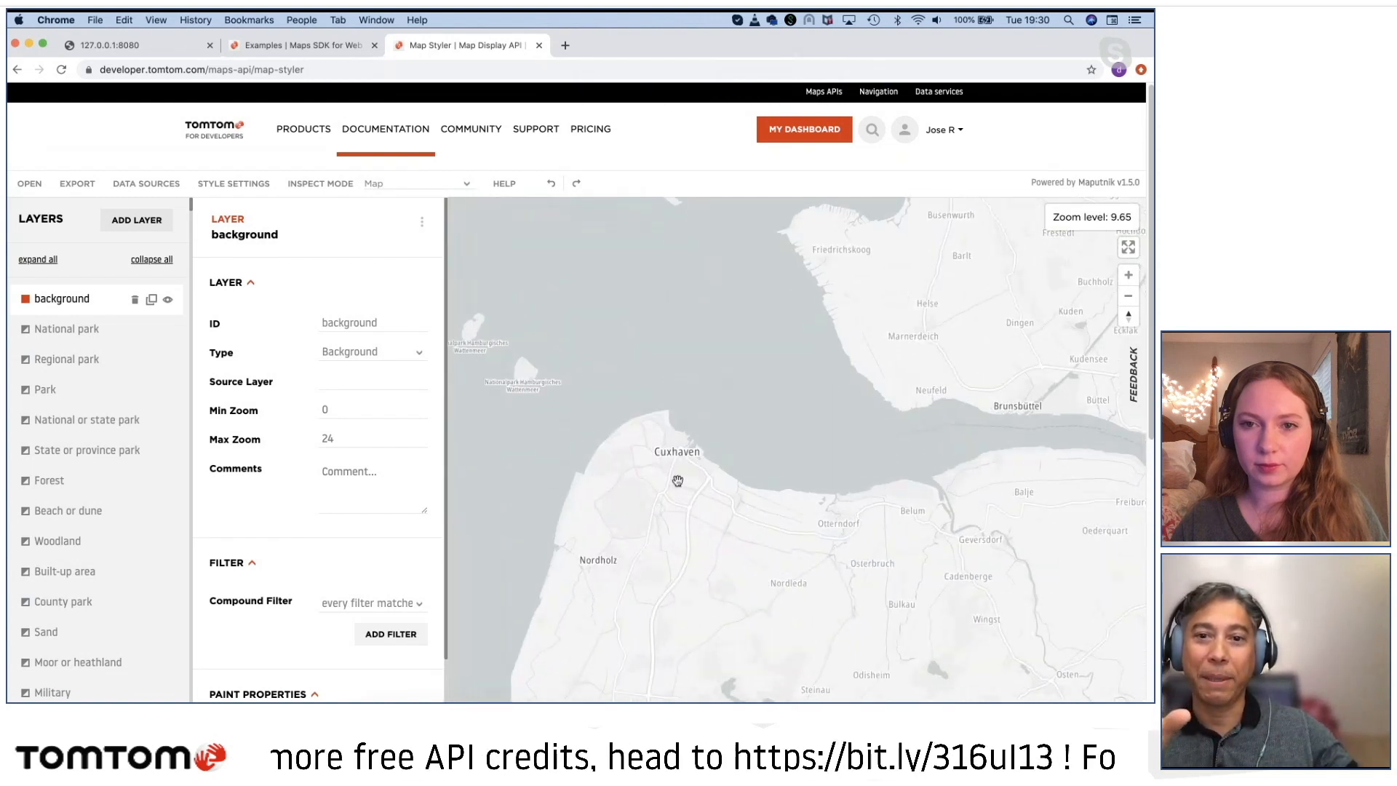
scroll(678, 480, up, 4)
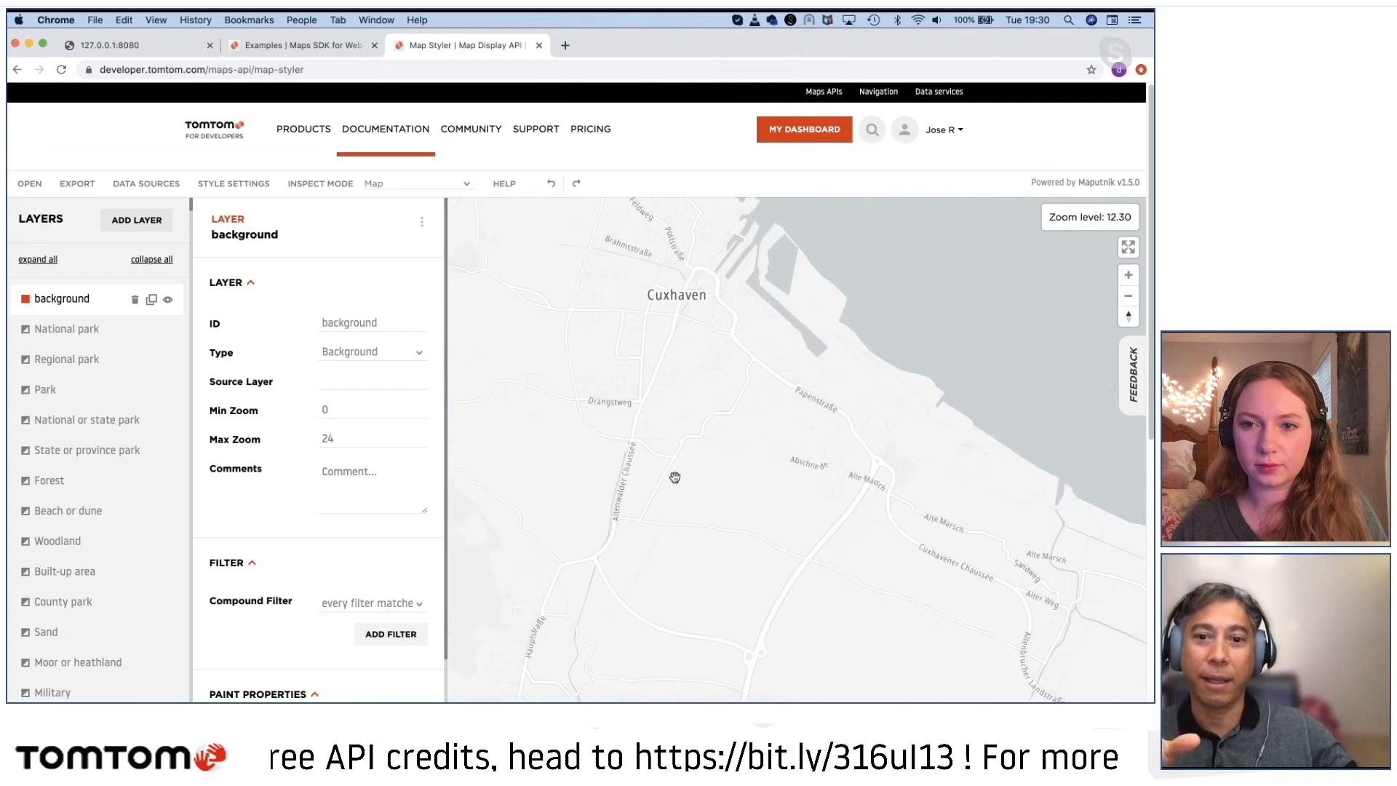
drag(675, 477, 707, 570)
scroll(704, 541, up, 4)
scroll(704, 541, up, 2)
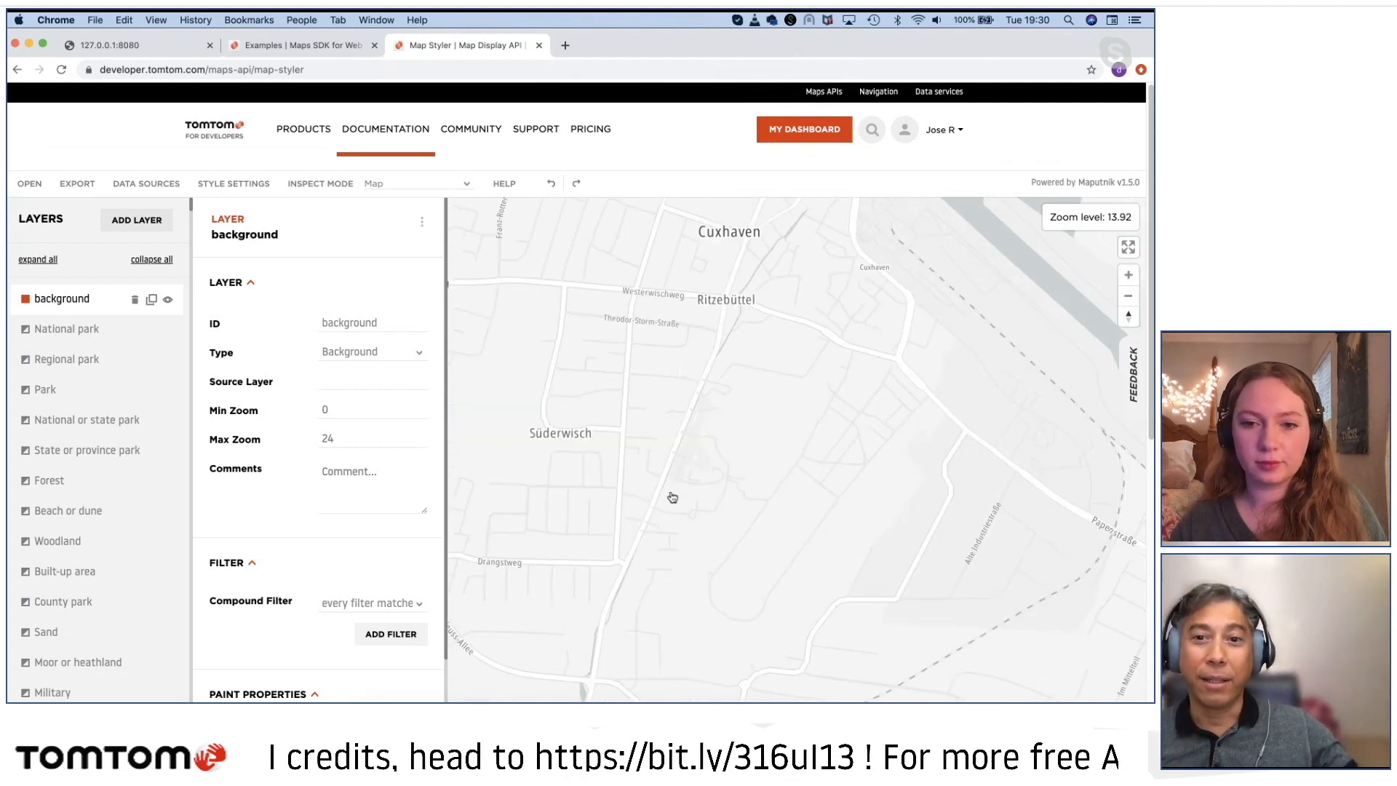
drag(664, 493, 804, 524)
scroll(714, 517, up, 2)
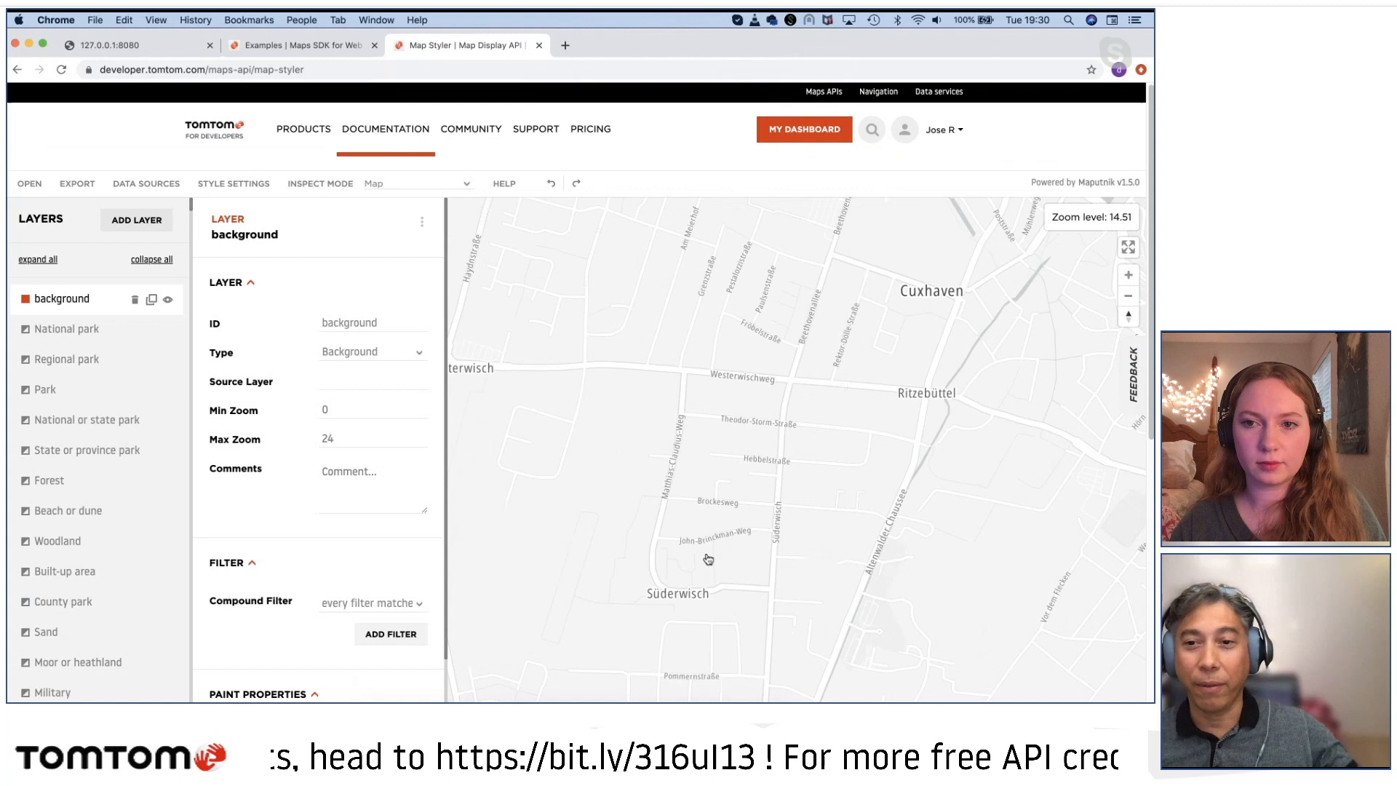
drag(708, 559, 621, 574)
drag(868, 476, 705, 495)
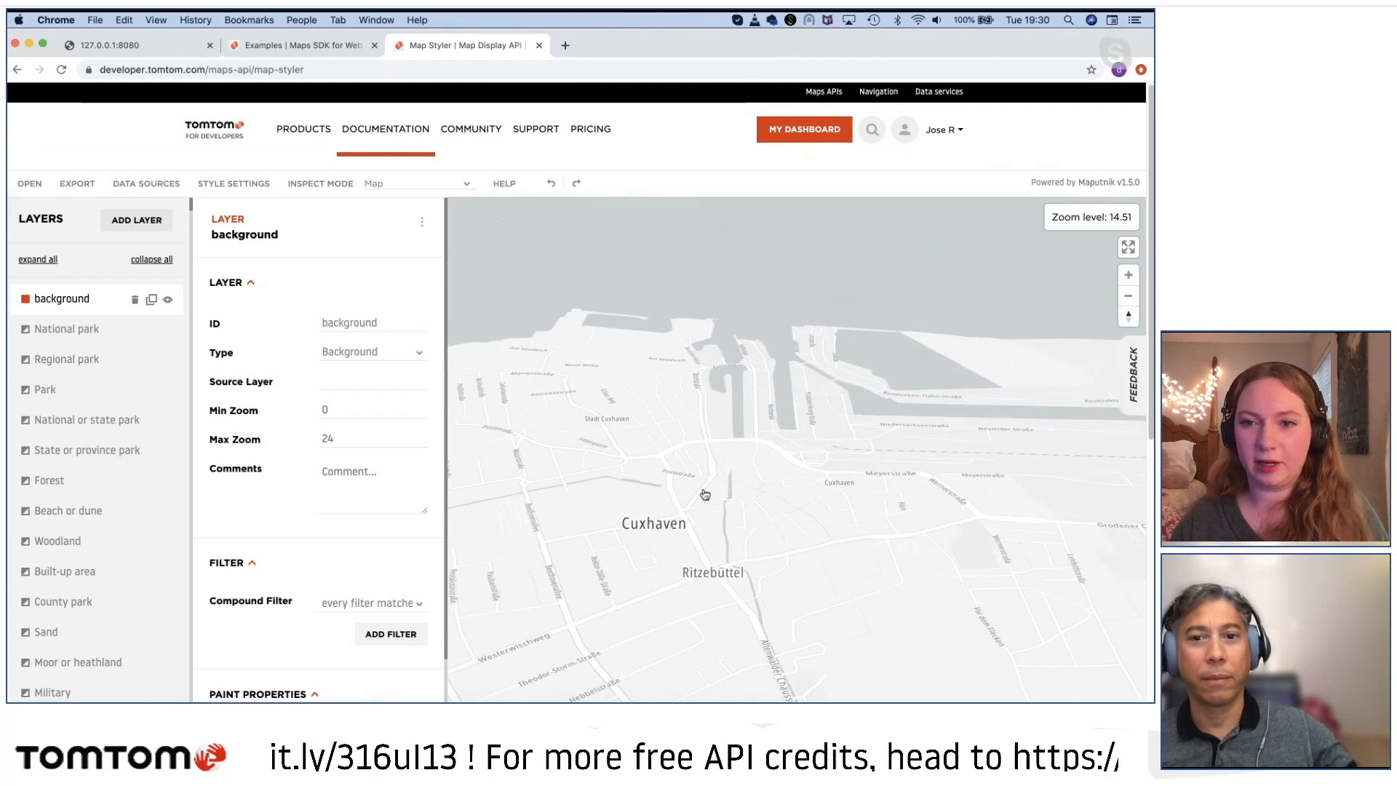
Step: Examine the Basic Light style from Cuxhaven's harbour out to the regional coastline north towards Flensburg and Sønderborg
scroll(757, 609, down, 2)
drag(763, 586, 744, 606)
scroll(771, 591, down, 5)
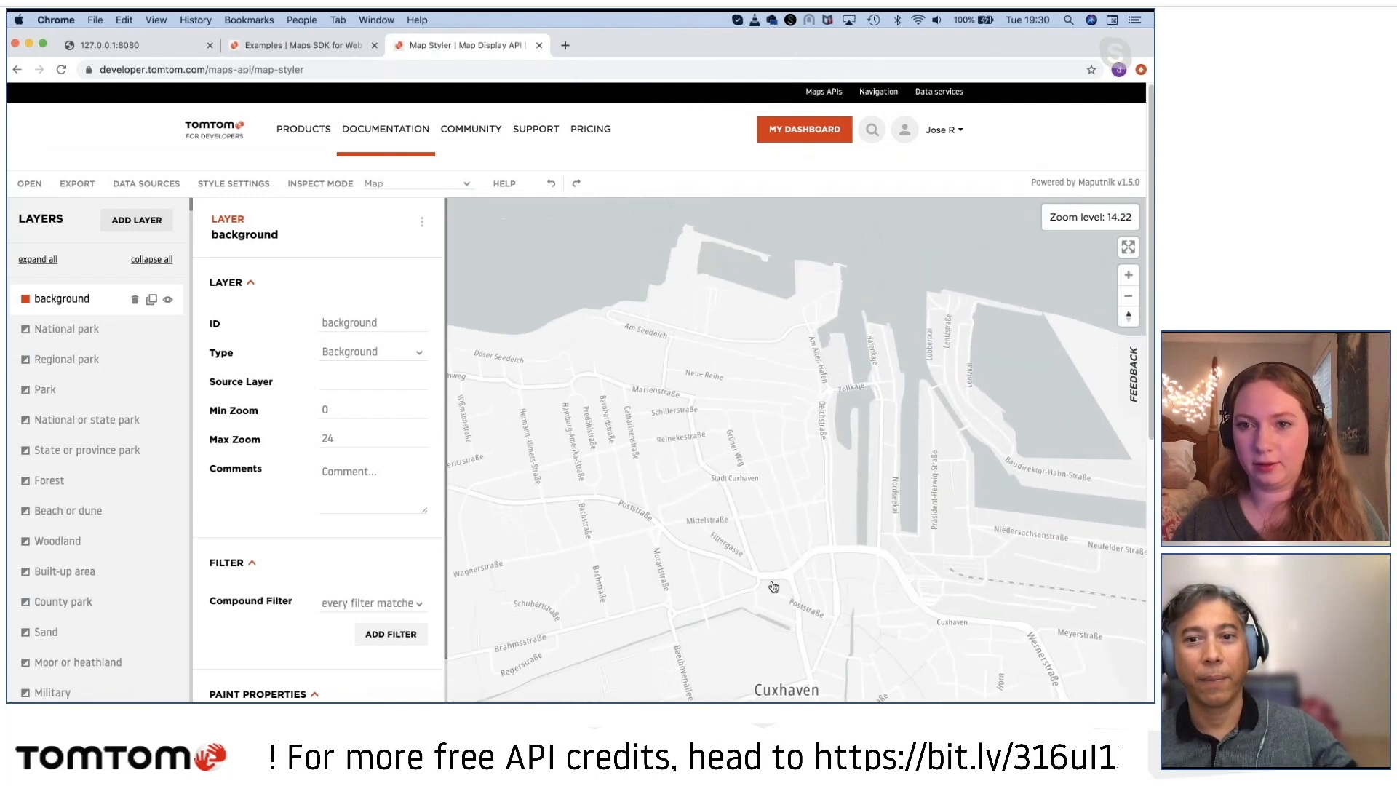
scroll(774, 595, down, 10)
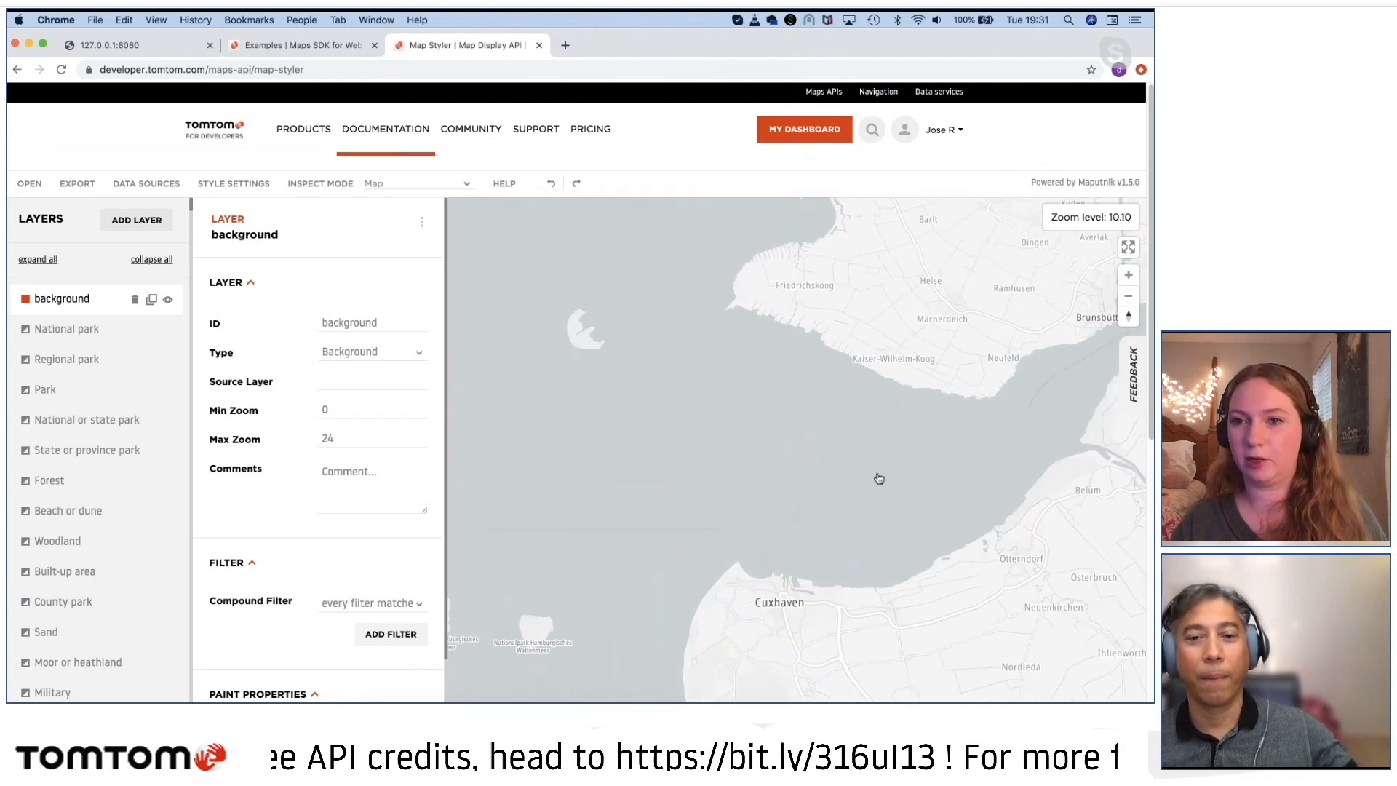
drag(946, 411, 636, 521)
drag(735, 387, 854, 583)
scroll(856, 585, down, 1)
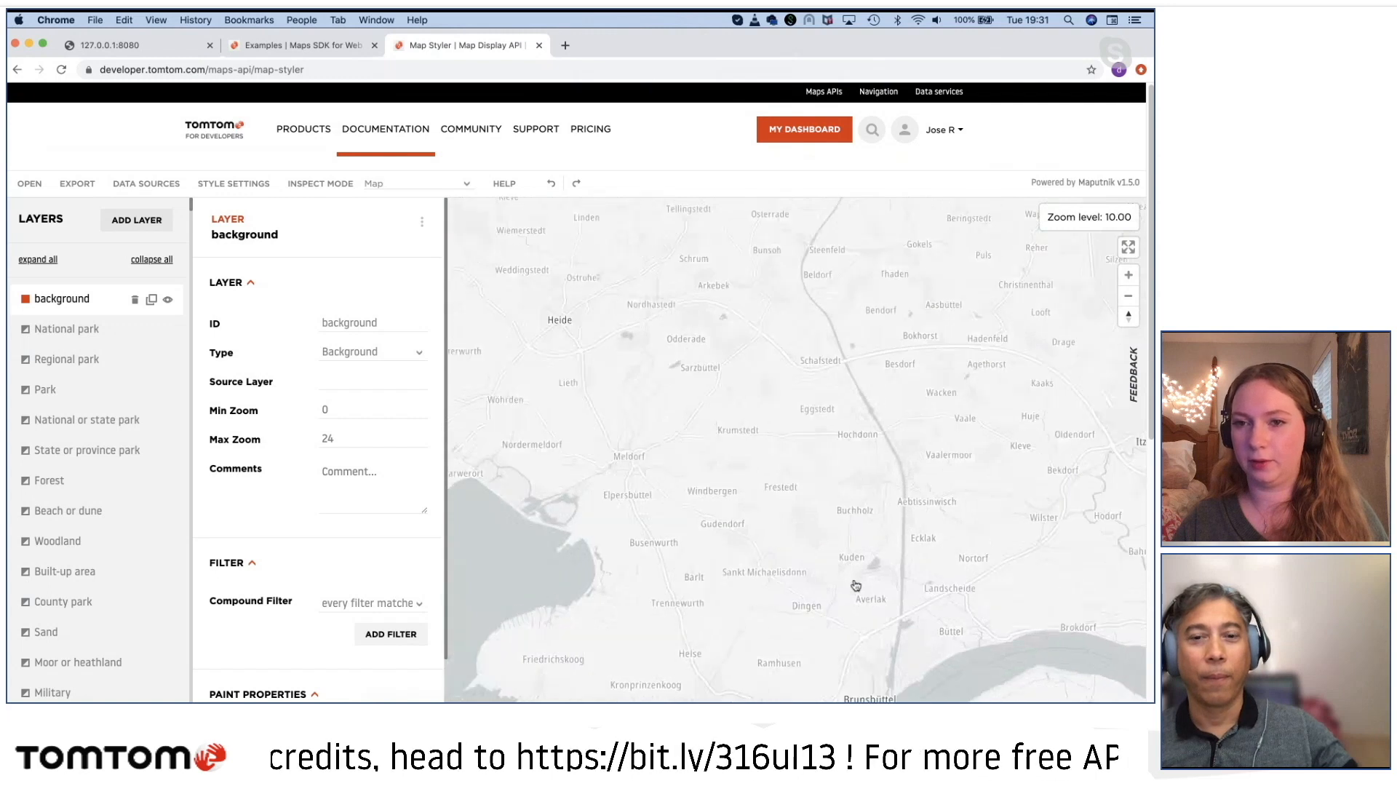
scroll(856, 586, down, 8)
drag(817, 468, 858, 643)
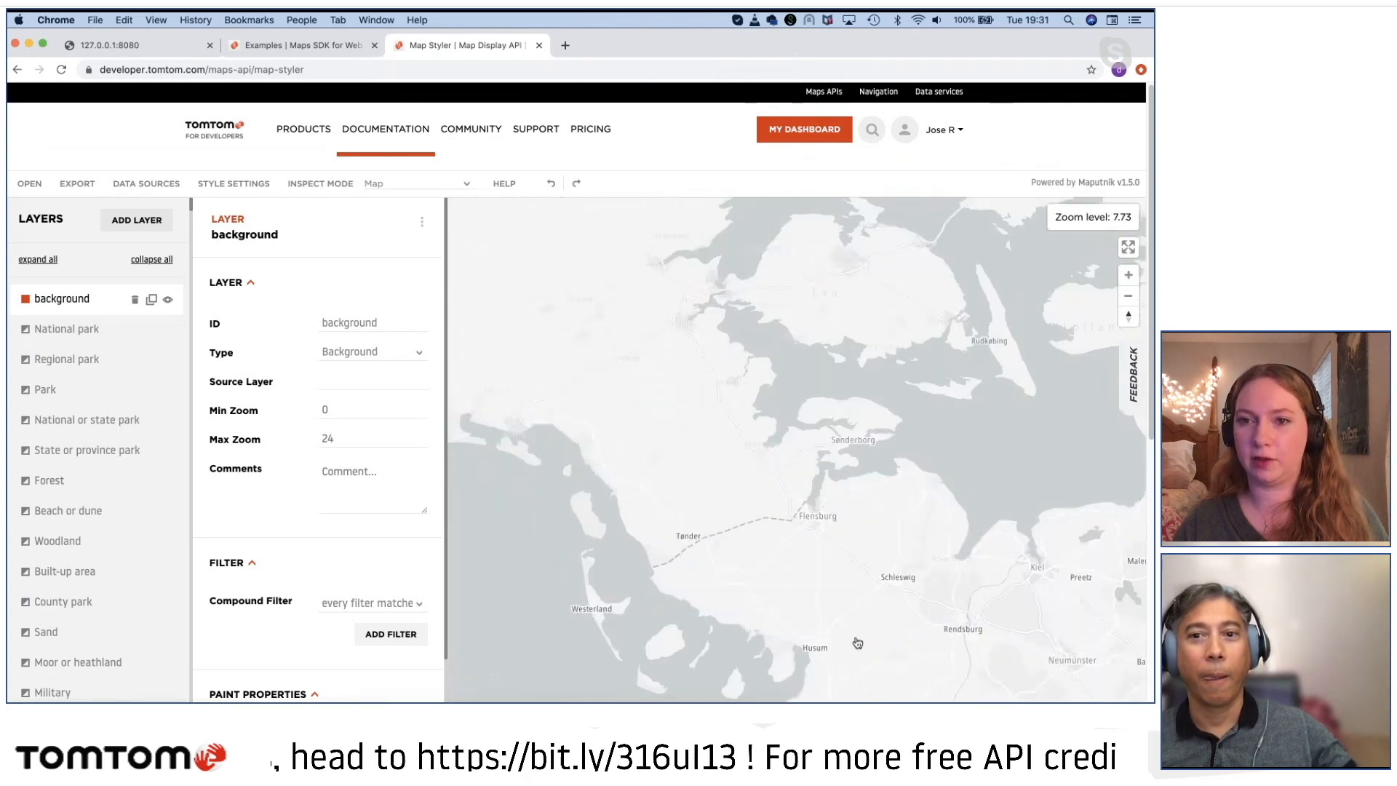
Step: Examine the Basic Light style across Denmark and into København, down to the street detail around Østervold
drag(652, 427, 640, 630)
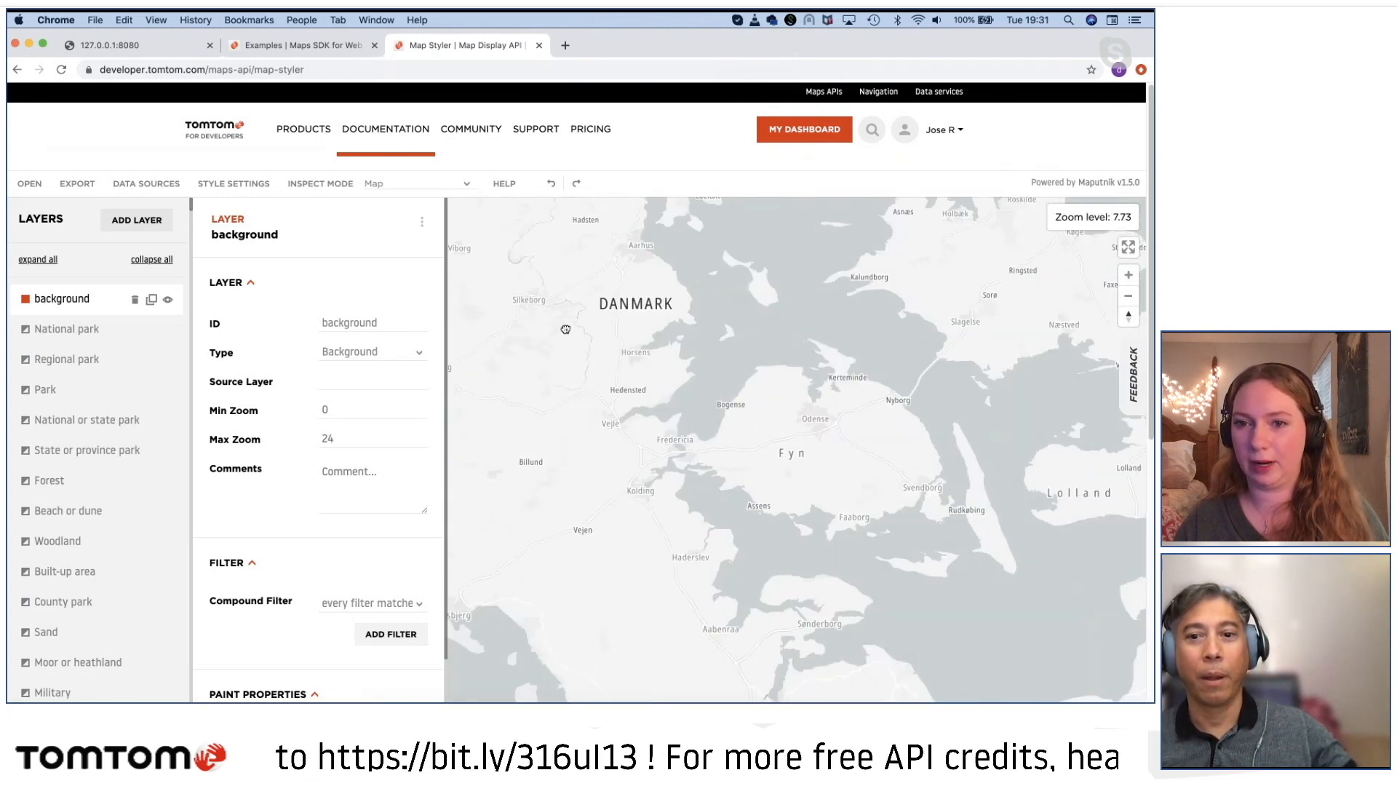
drag(566, 329, 557, 312)
drag(843, 456, 830, 566)
drag(830, 409, 687, 587)
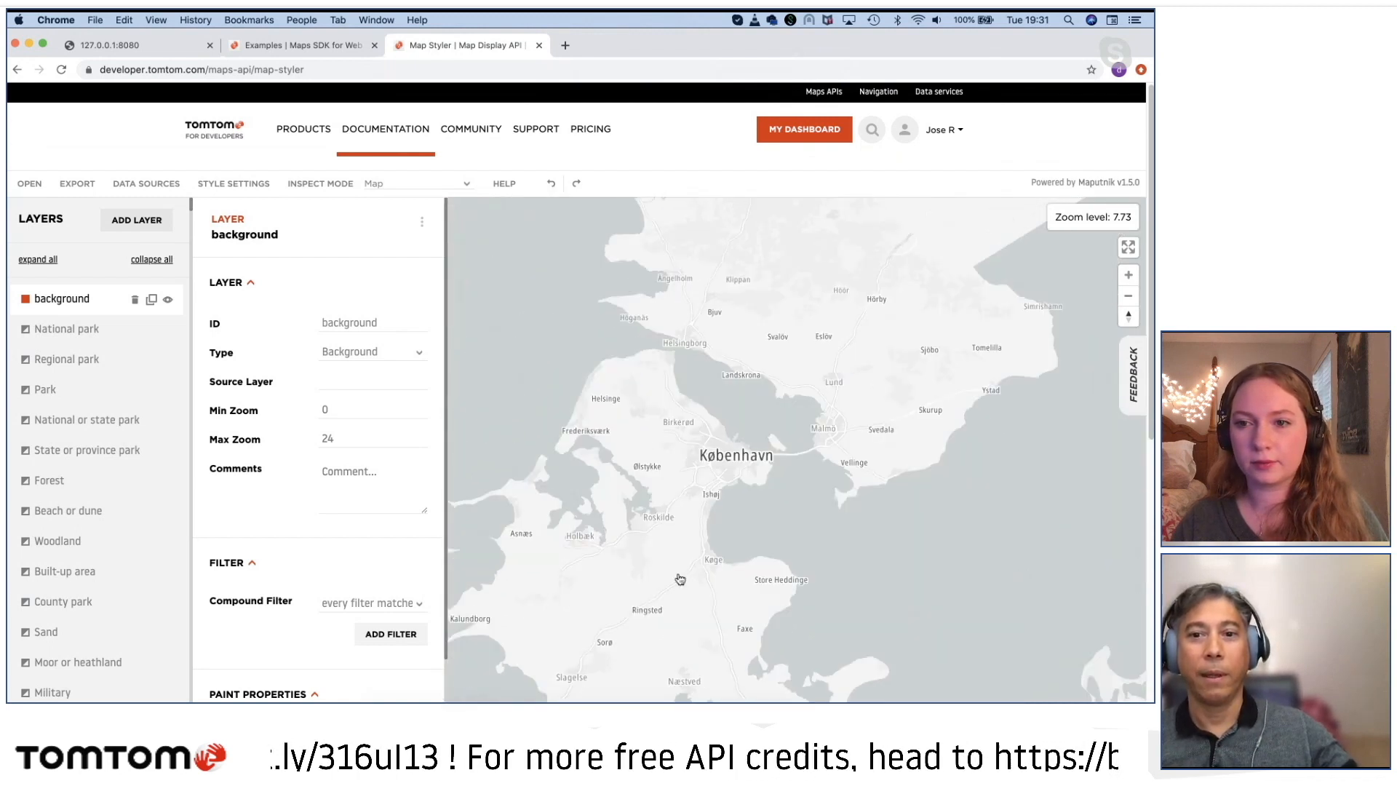
scroll(728, 461, up, 6)
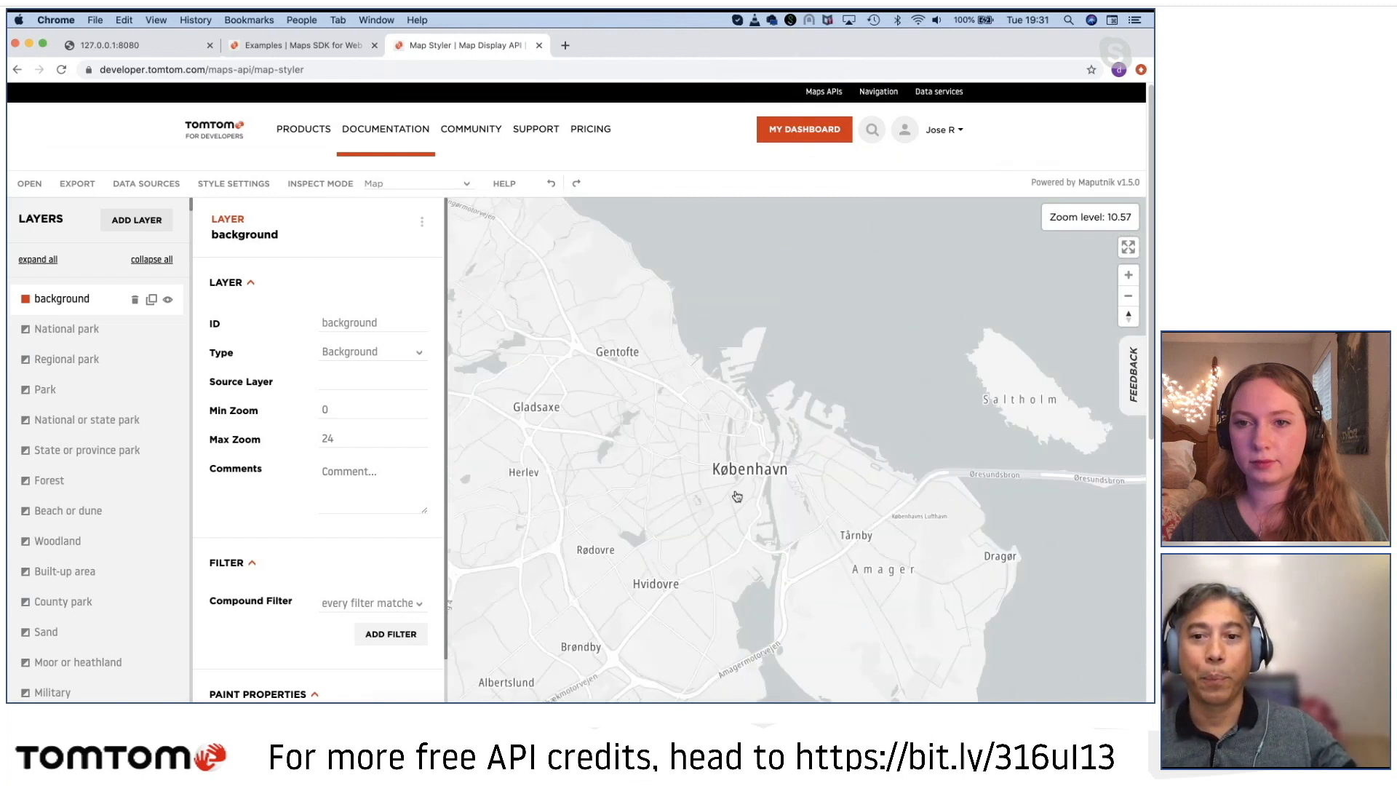
scroll(737, 489, up, 4)
drag(737, 490, 753, 646)
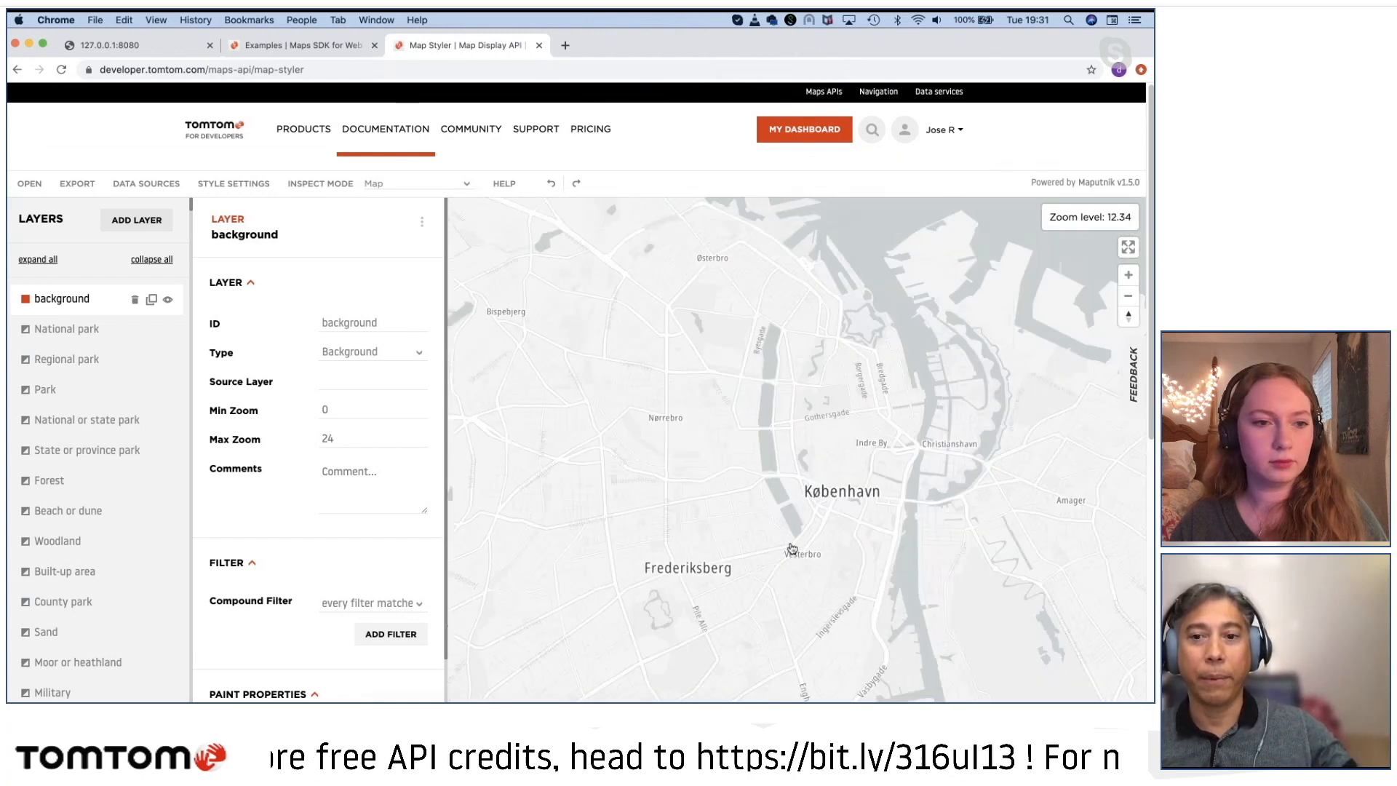
scroll(771, 494, up, 2)
drag(774, 498, 696, 514)
scroll(758, 477, up, 3)
drag(758, 478, 818, 473)
Step: Inspect which style layers make up the local roads near Østervold, and close the layer lists on the map
click(818, 473)
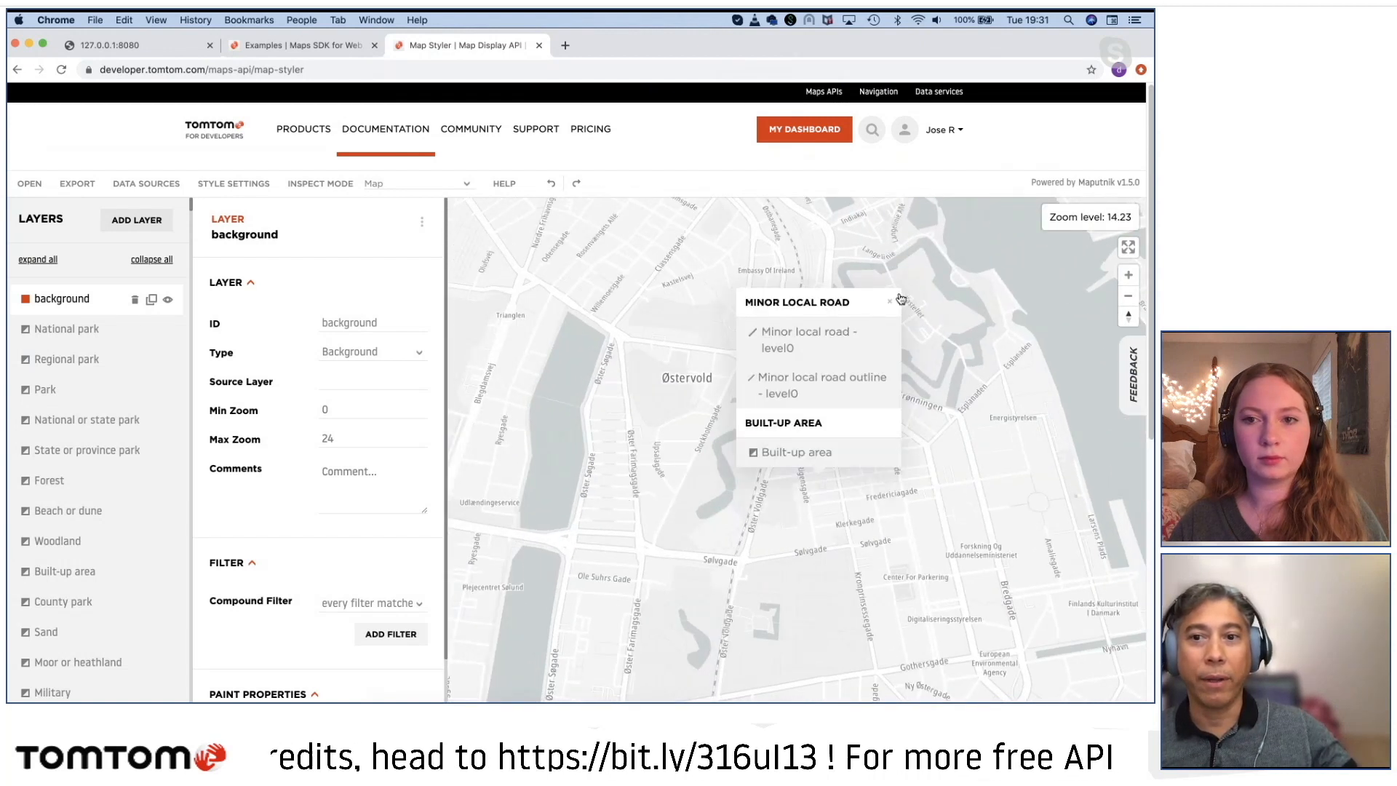
click(890, 300)
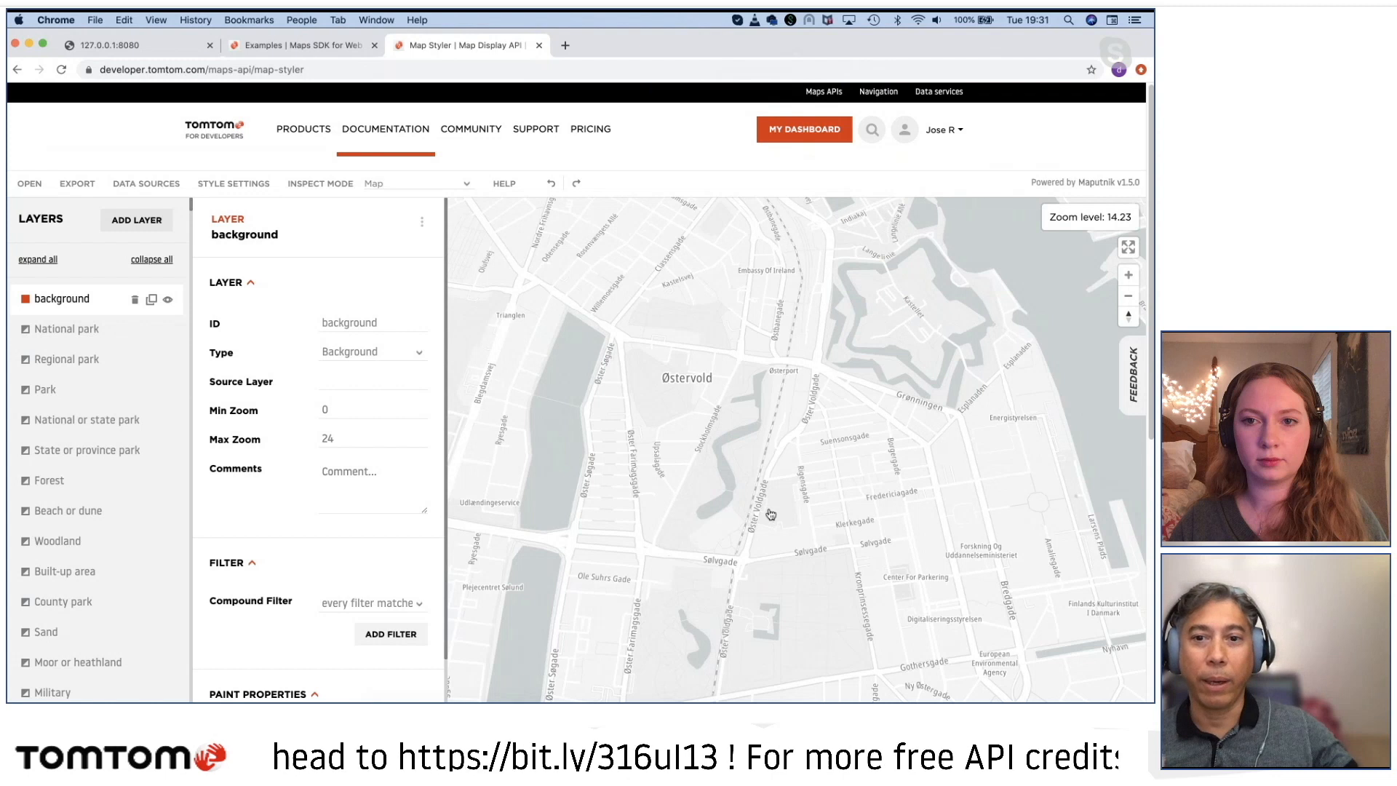
click(838, 463)
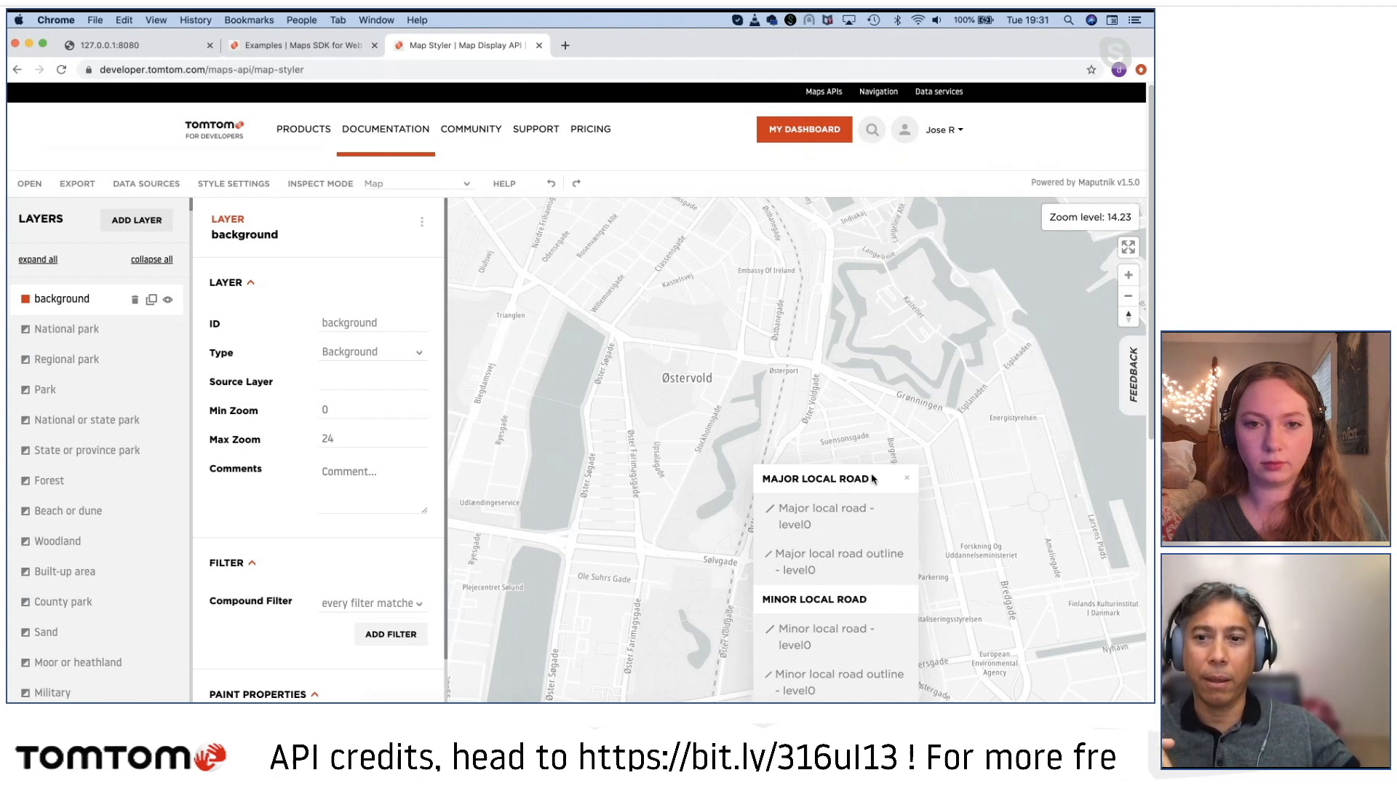
scroll(957, 502, down, 2)
drag(937, 422, 934, 418)
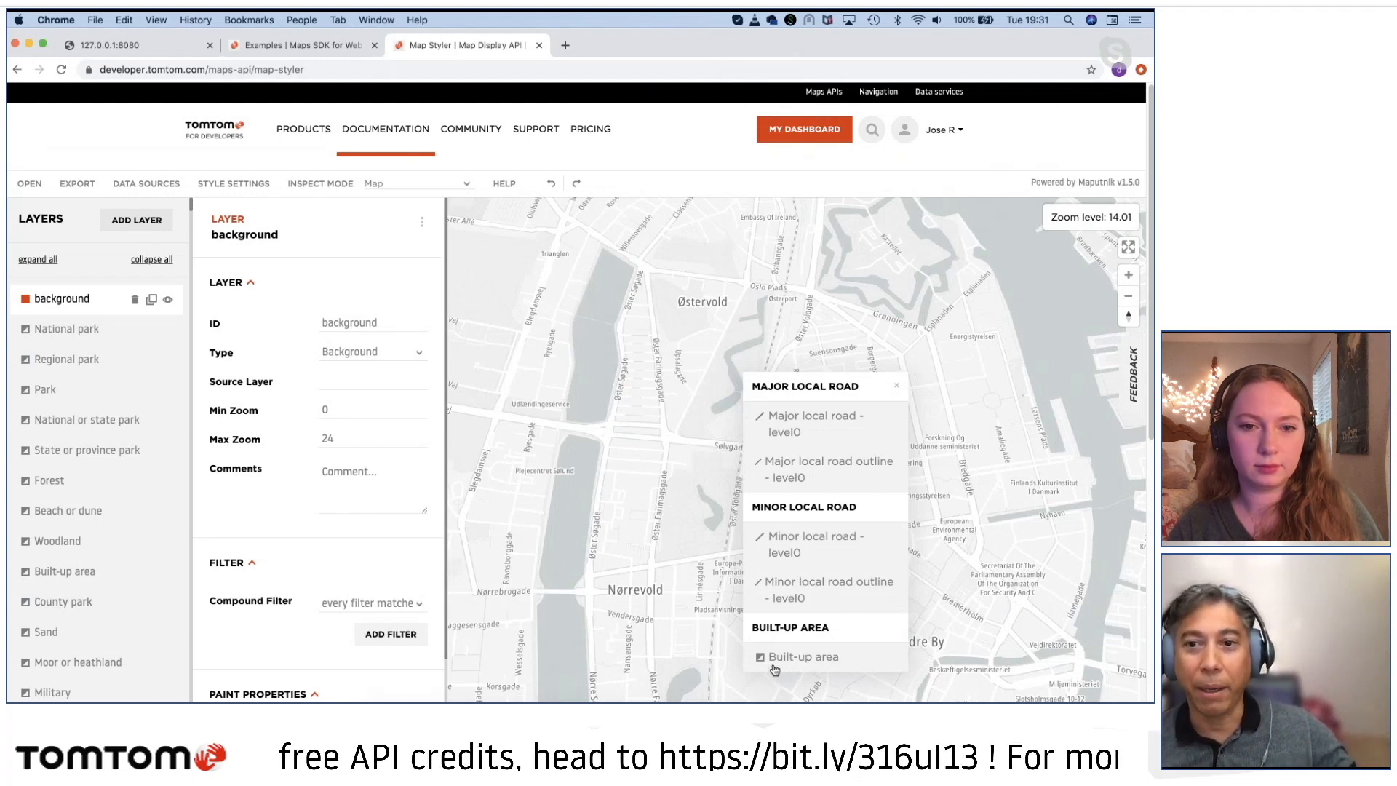
click(897, 386)
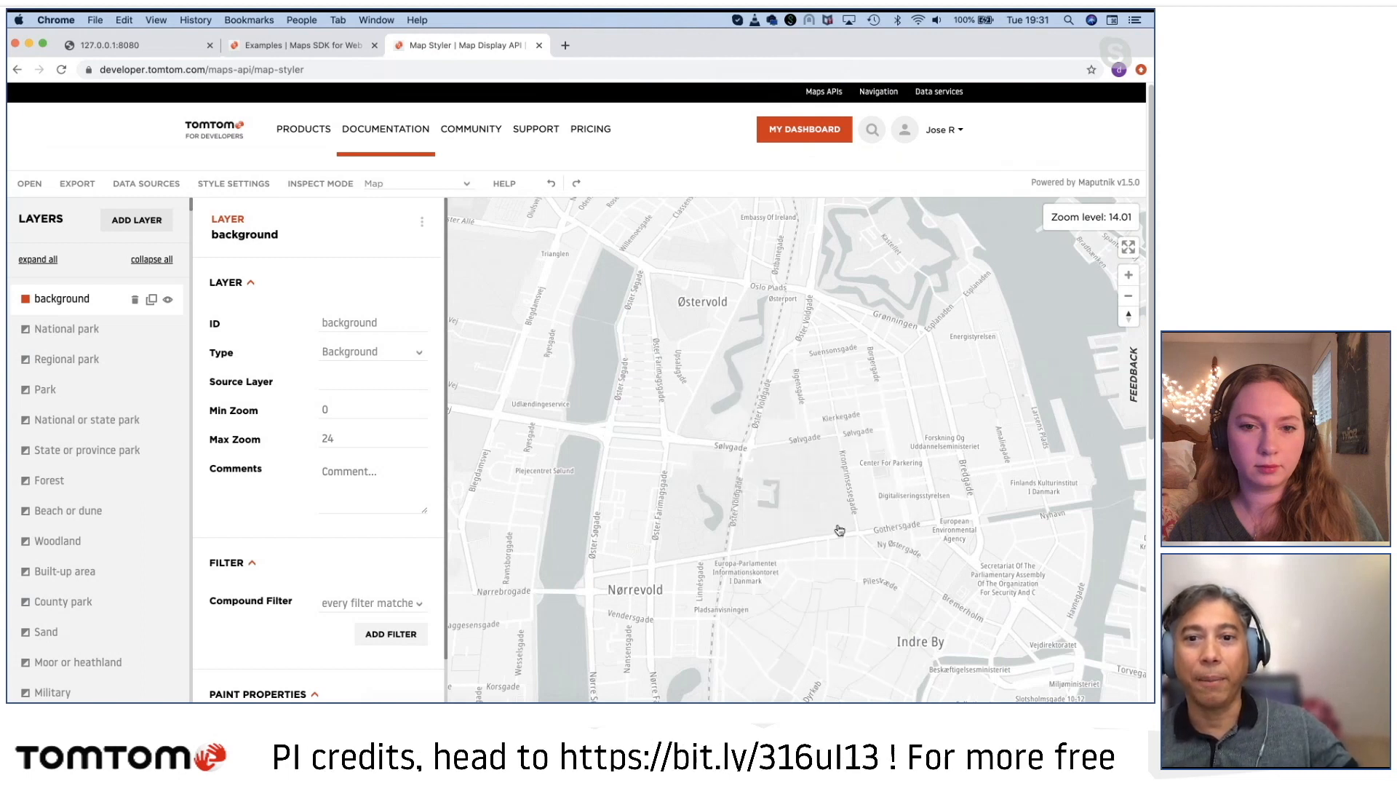
Step: Browse the style's layer list from background through the land-use, Town and Toll road layers, returning to its beginning
scroll(807, 536, down, 3)
scroll(806, 536, down, 4)
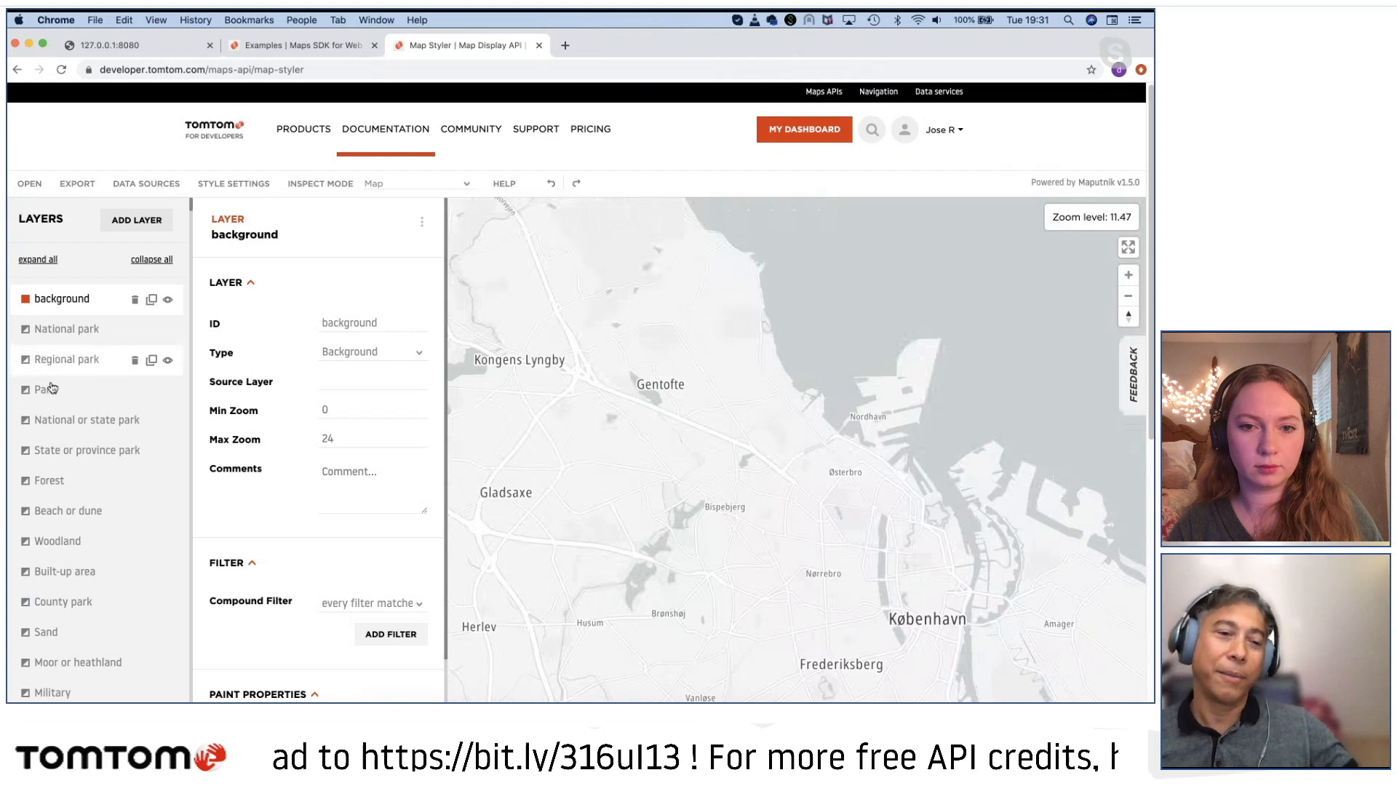
scroll(76, 510, down, 10)
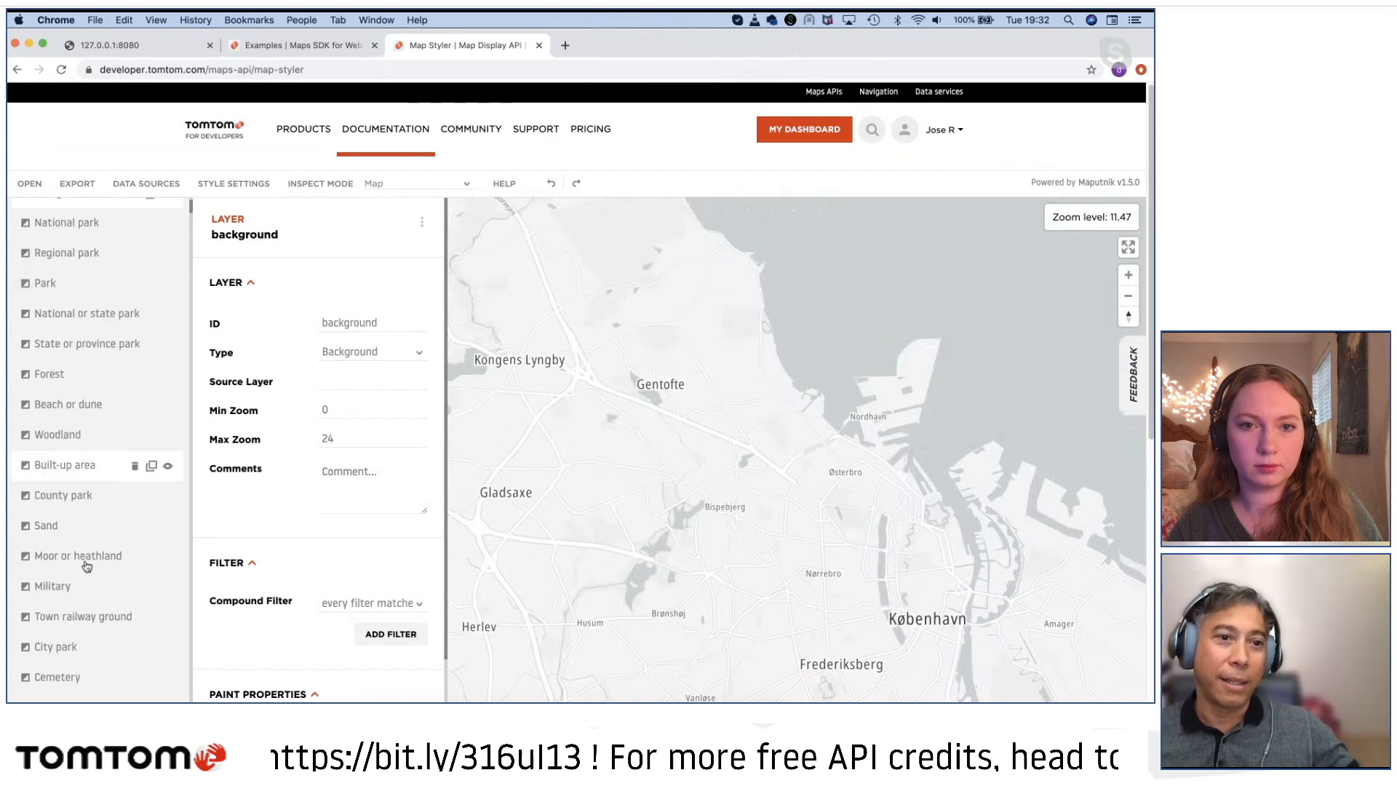
scroll(85, 567, down, 10)
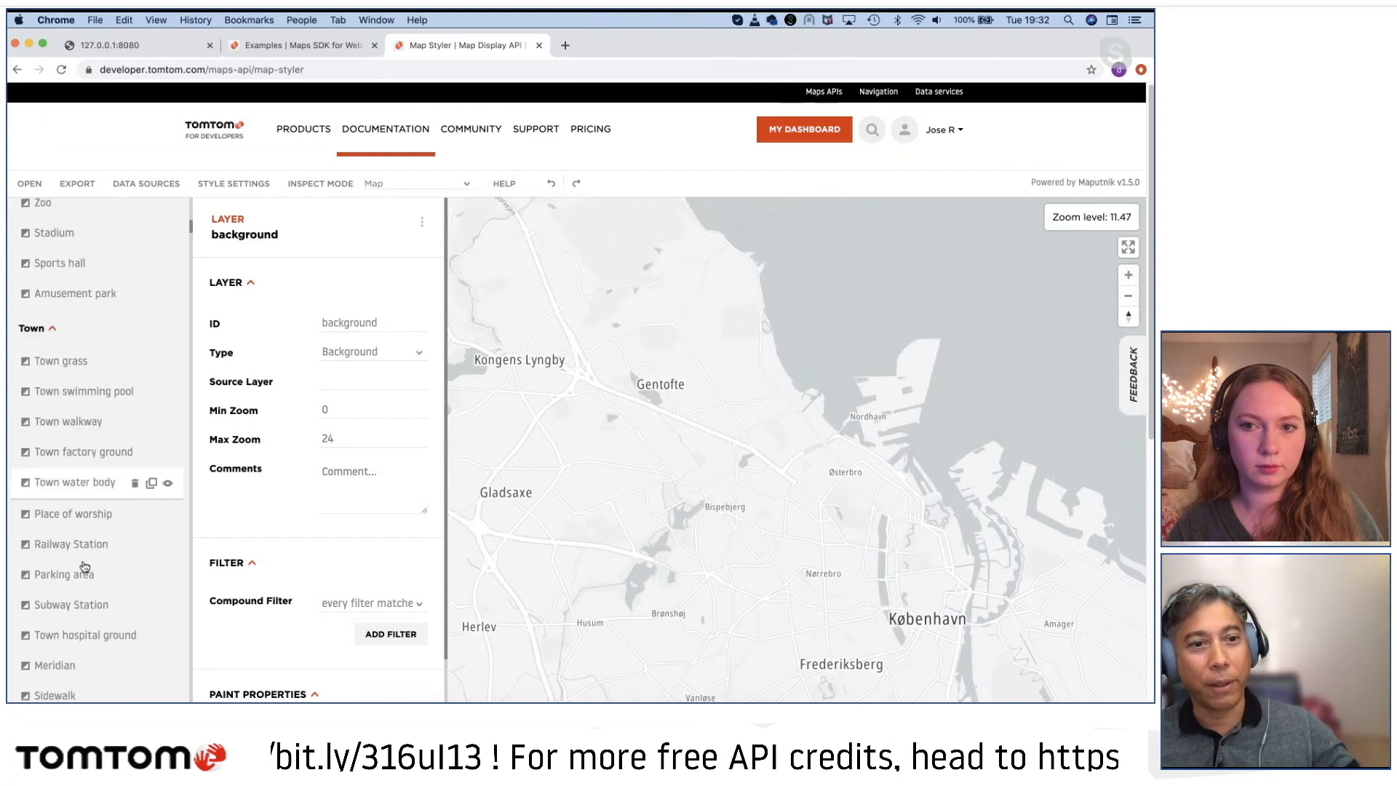
scroll(85, 567, down, 15)
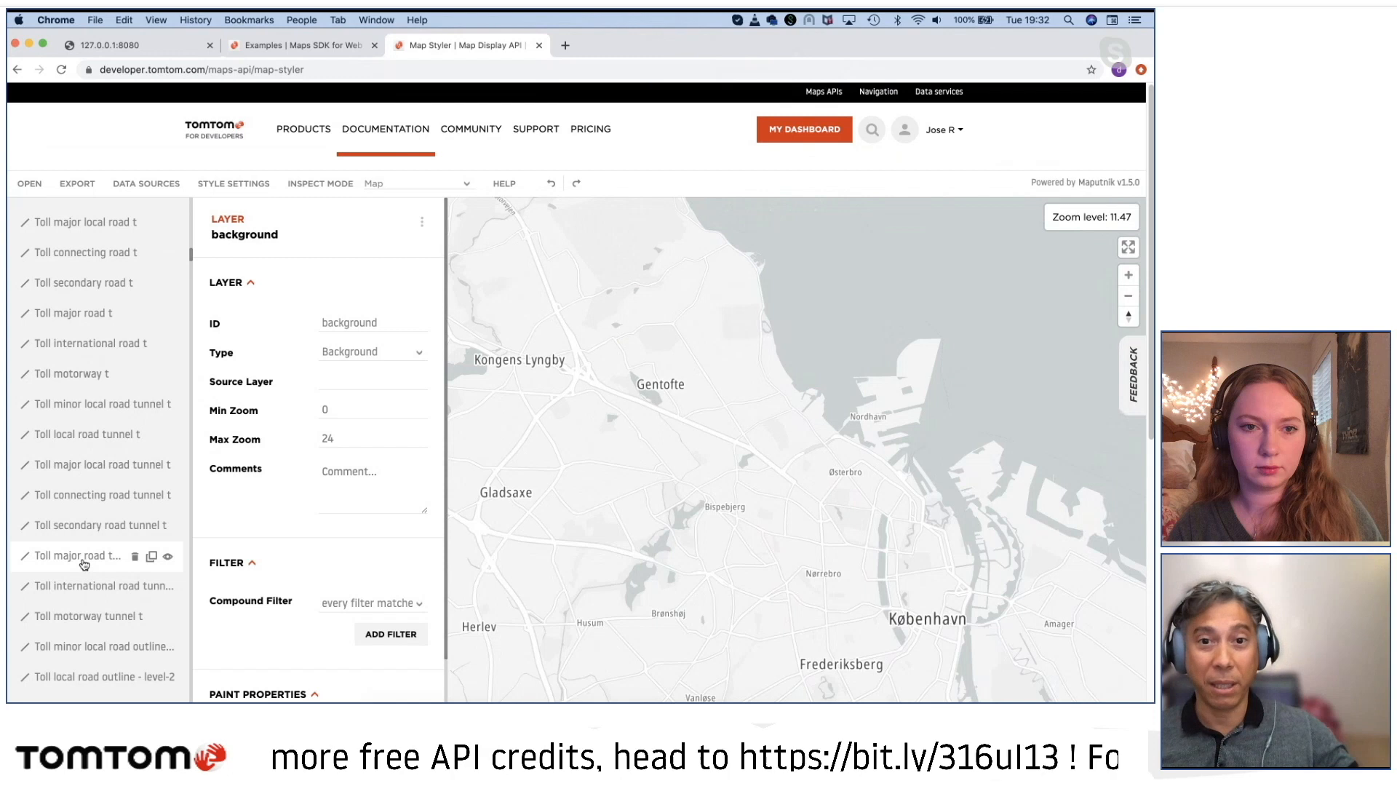
scroll(80, 562, down, 10)
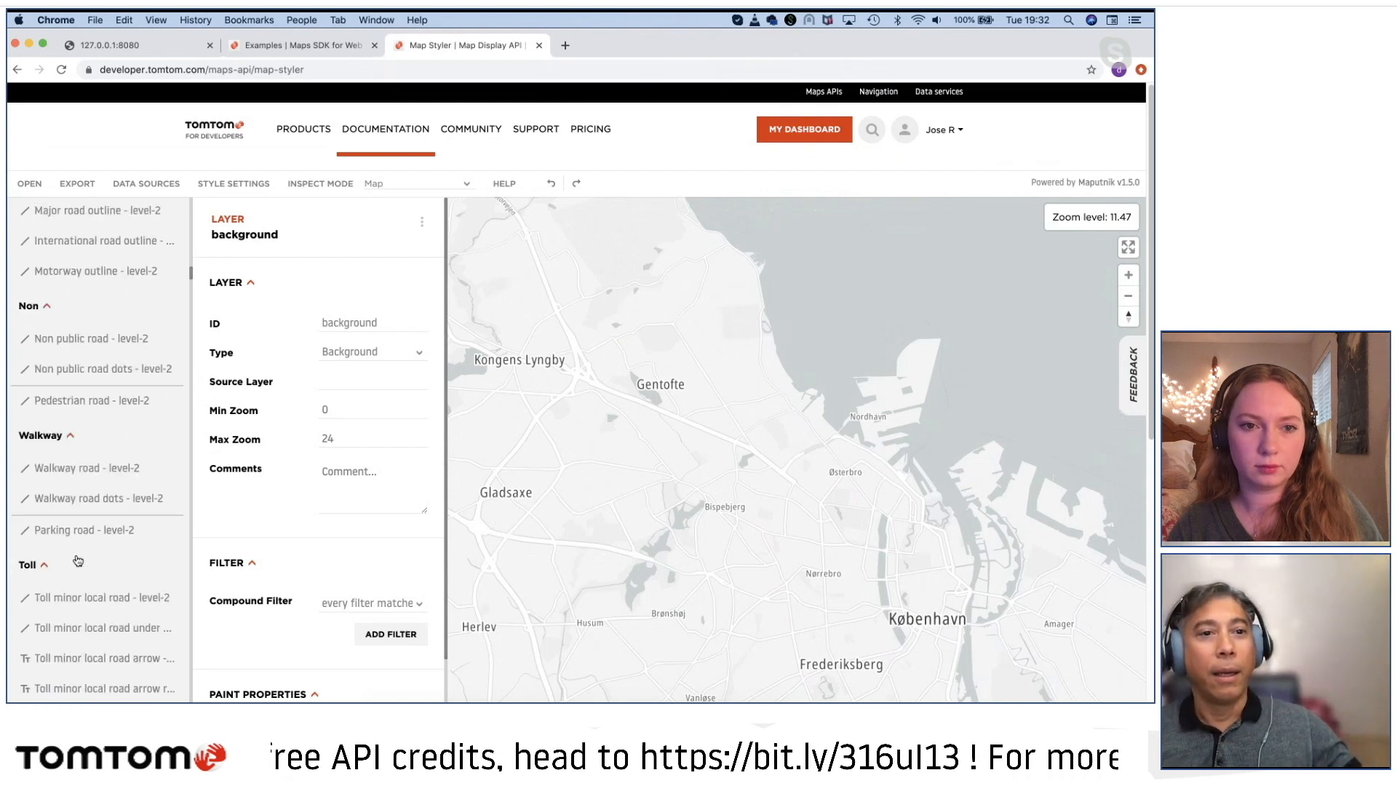
drag(191, 275, 178, 202)
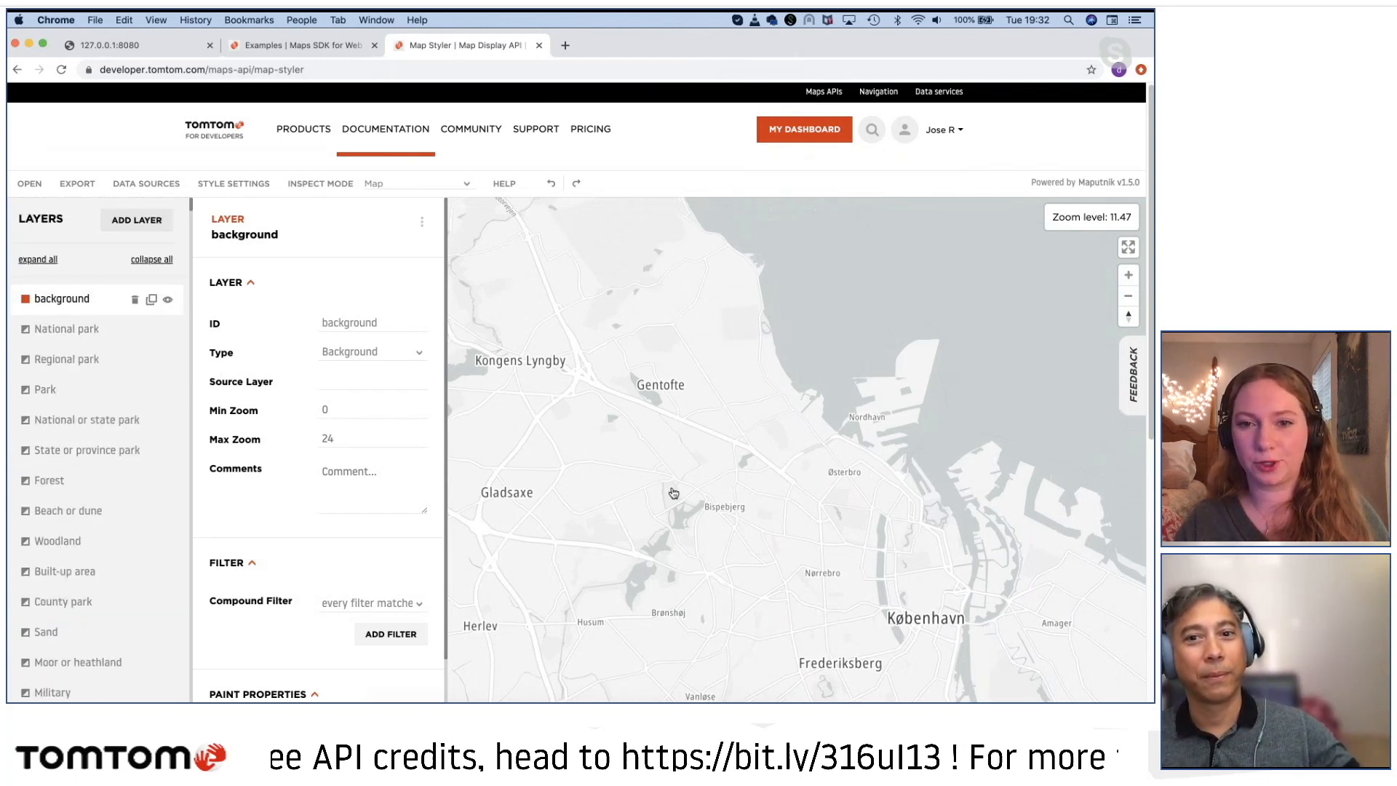
Step: Inspect the layers beneath the map north of København at regional scale, and dismiss the layer list
scroll(674, 493, down, 5)
click(678, 429)
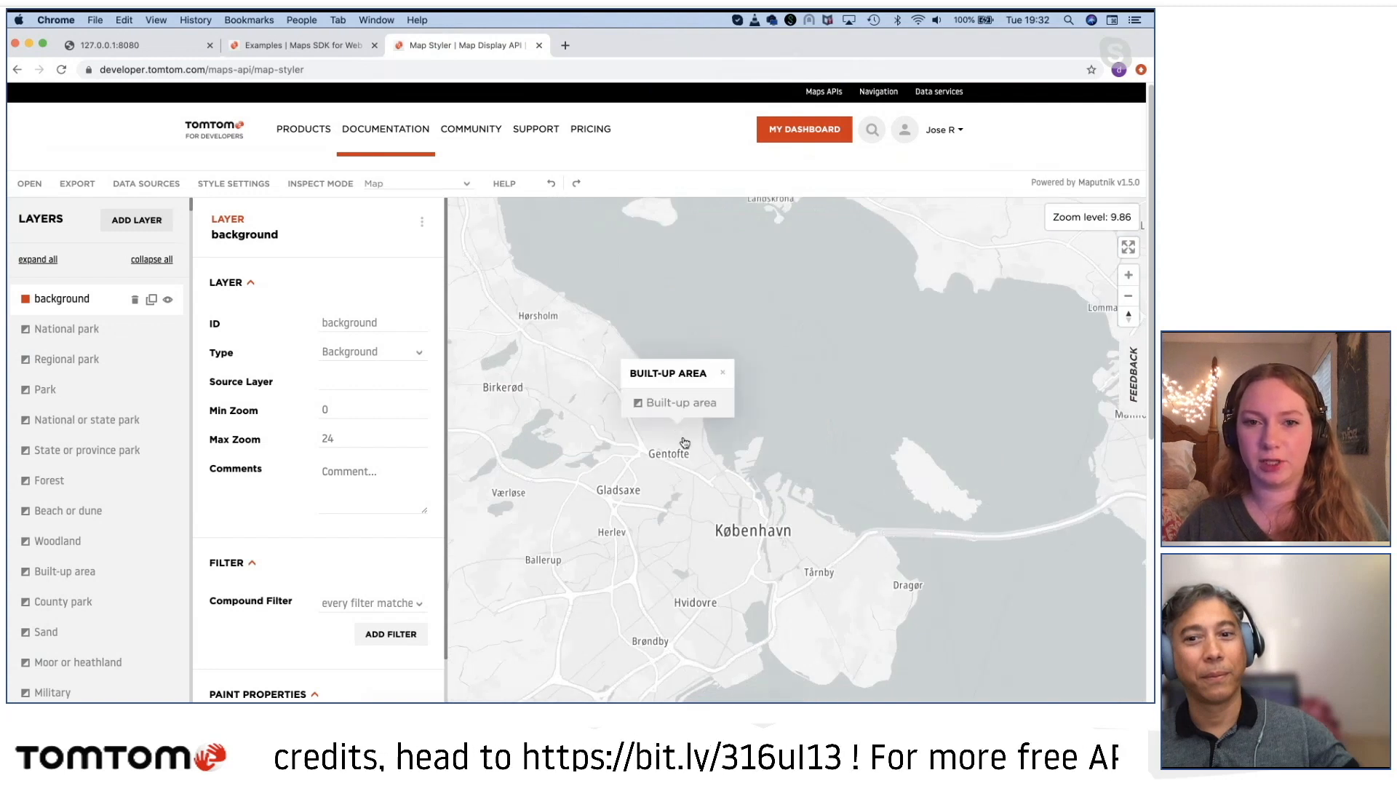
click(685, 445)
scroll(764, 557, down, 3)
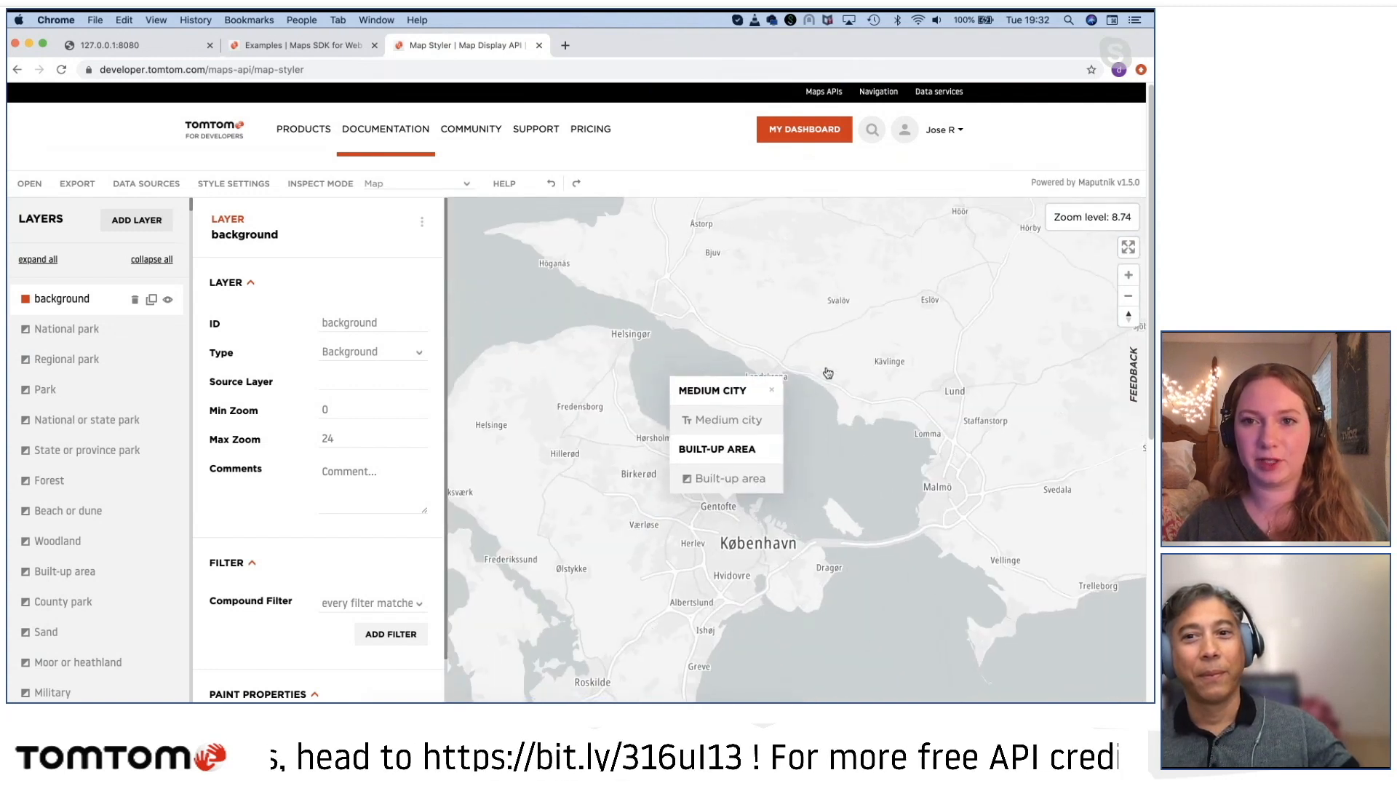
click(749, 317)
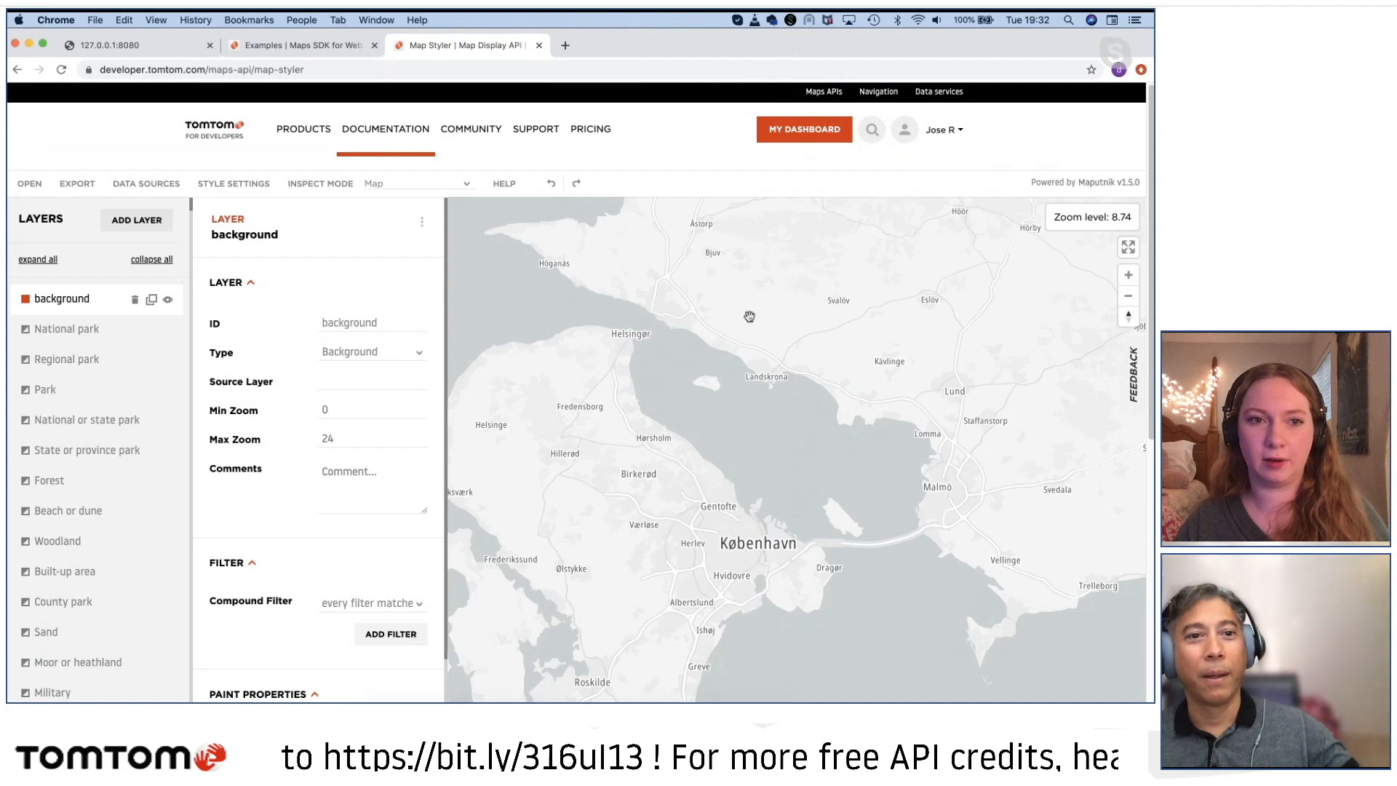
Step: Set the background layer's paint color to a dark purple, rgba(100, 25, 138)
scroll(291, 542, down, 3)
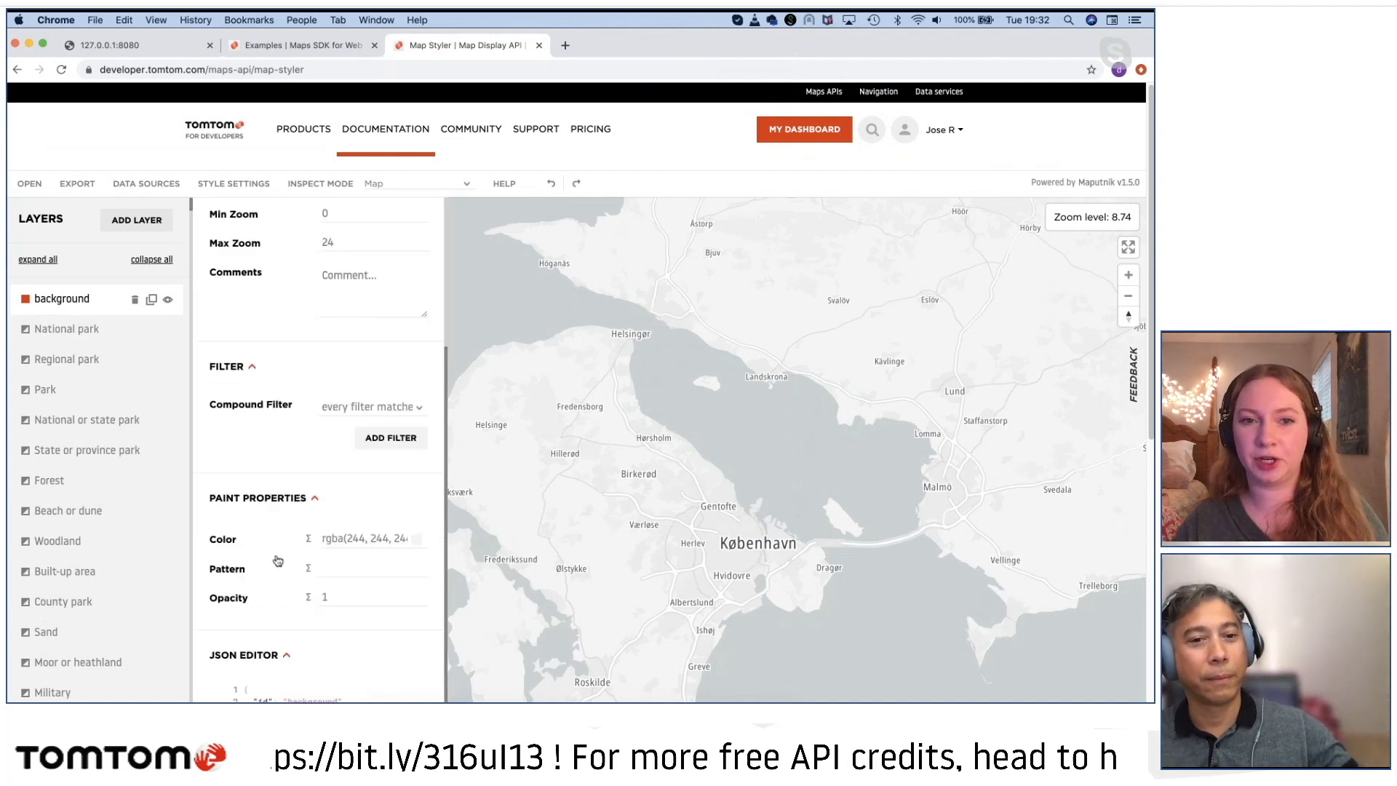
scroll(277, 559, up, 2)
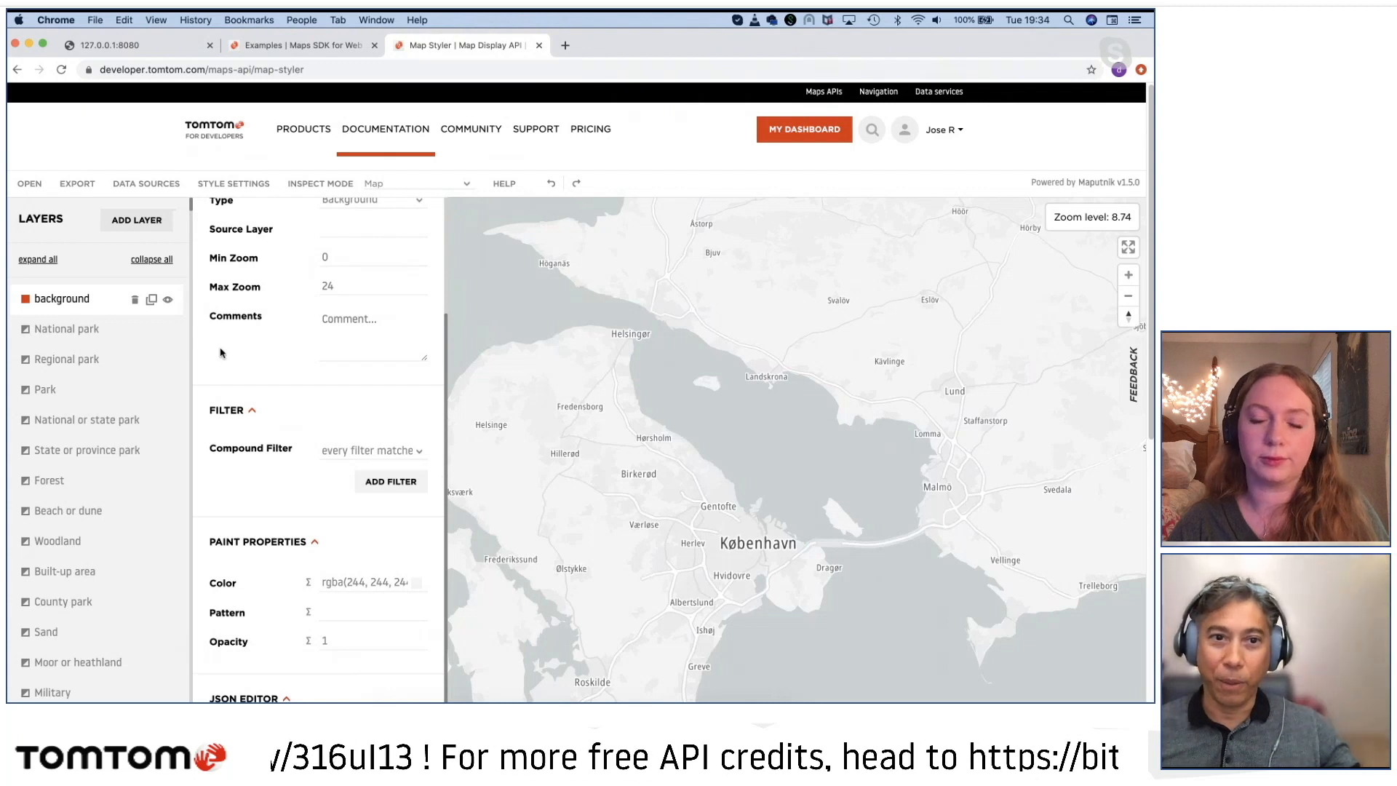
click(341, 583)
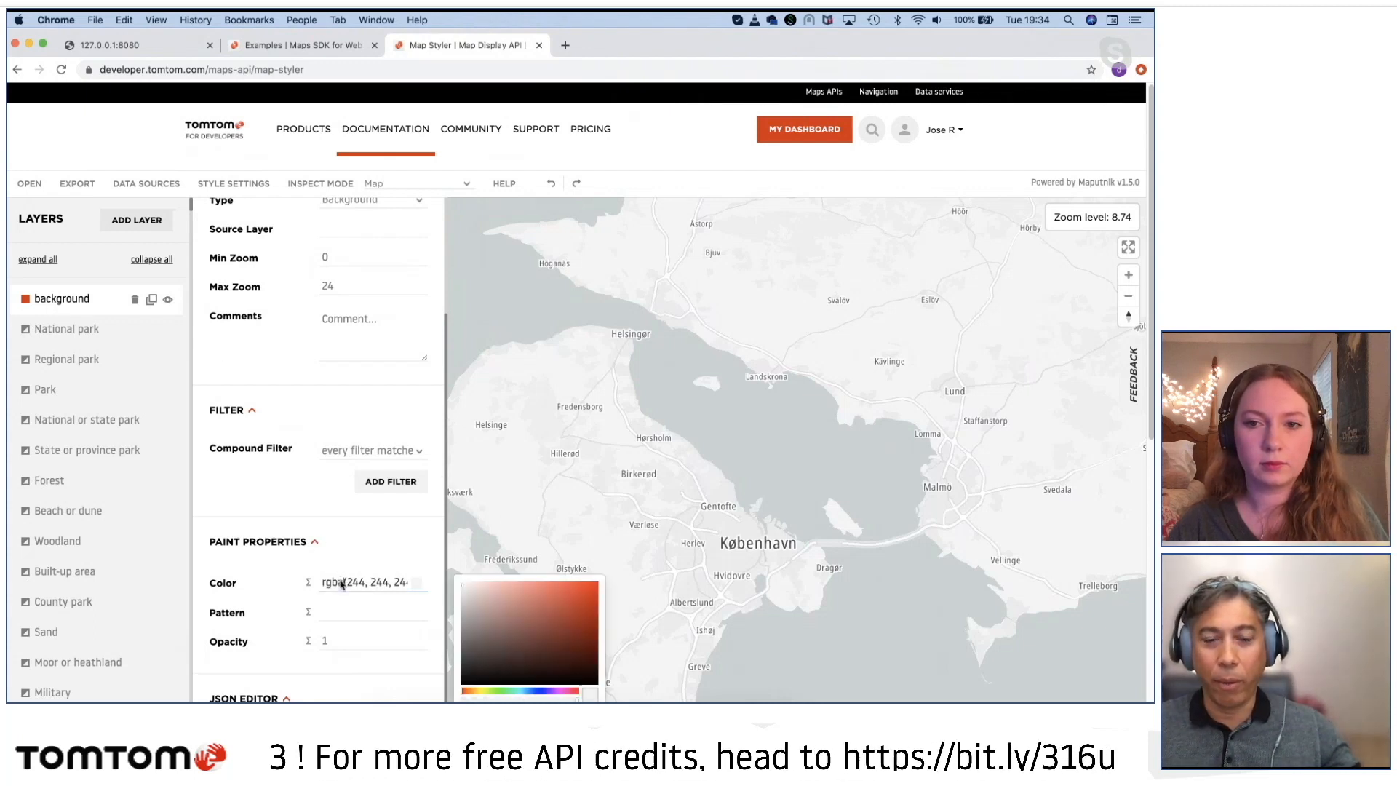
click(525, 622)
click(543, 614)
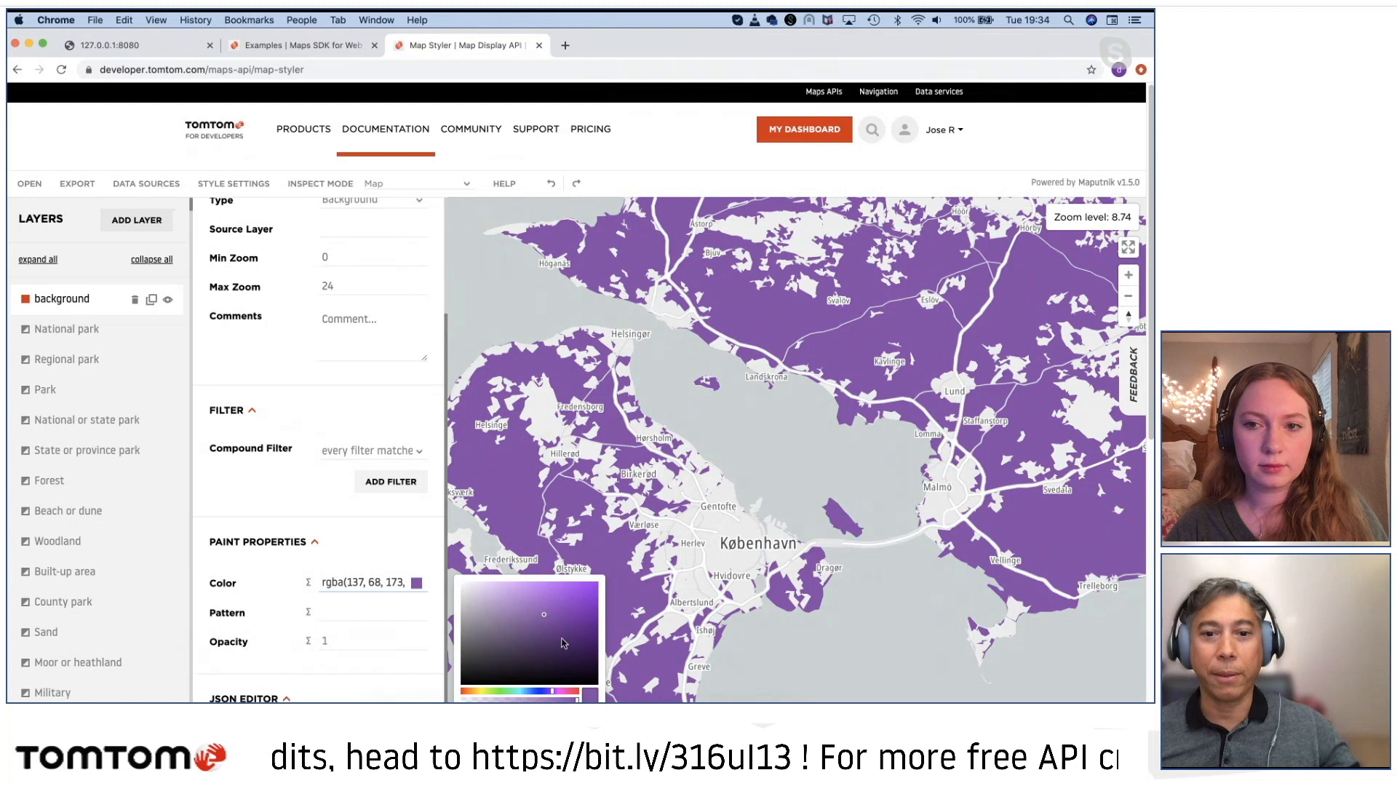
drag(559, 639, 559, 617)
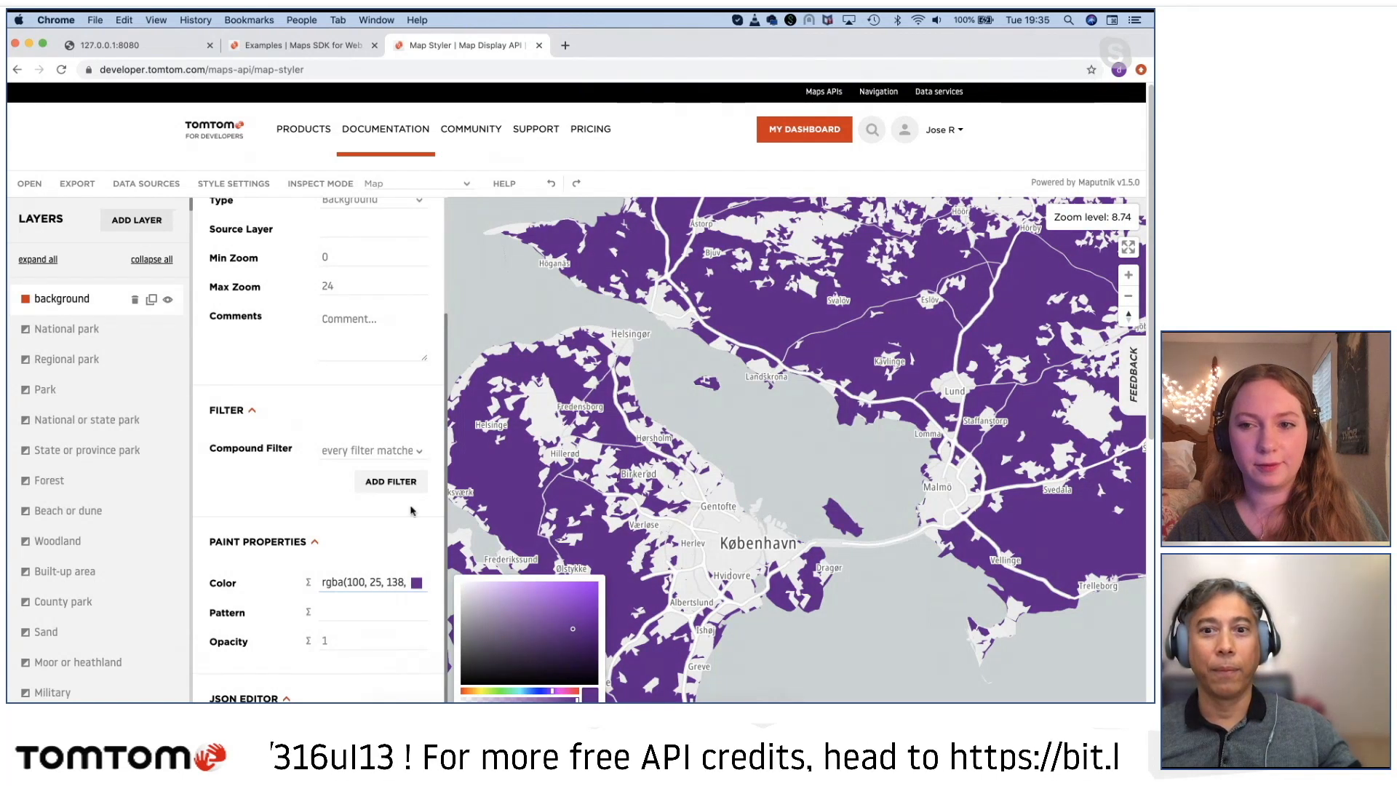
Step: Examine the purple background around København, Roskilde and southern Sweden at different scales
drag(682, 566, 716, 477)
scroll(716, 478, down, 3)
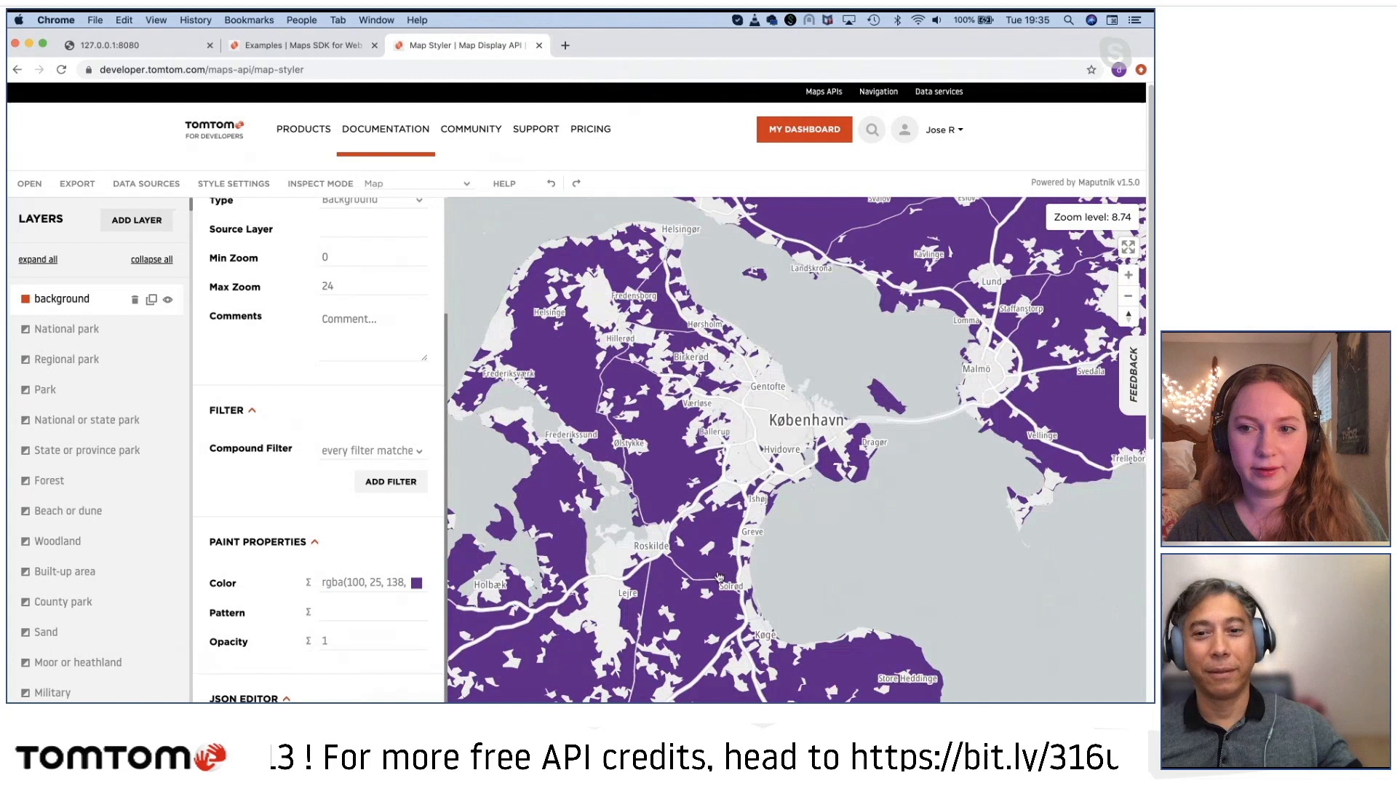
drag(690, 548, 718, 635)
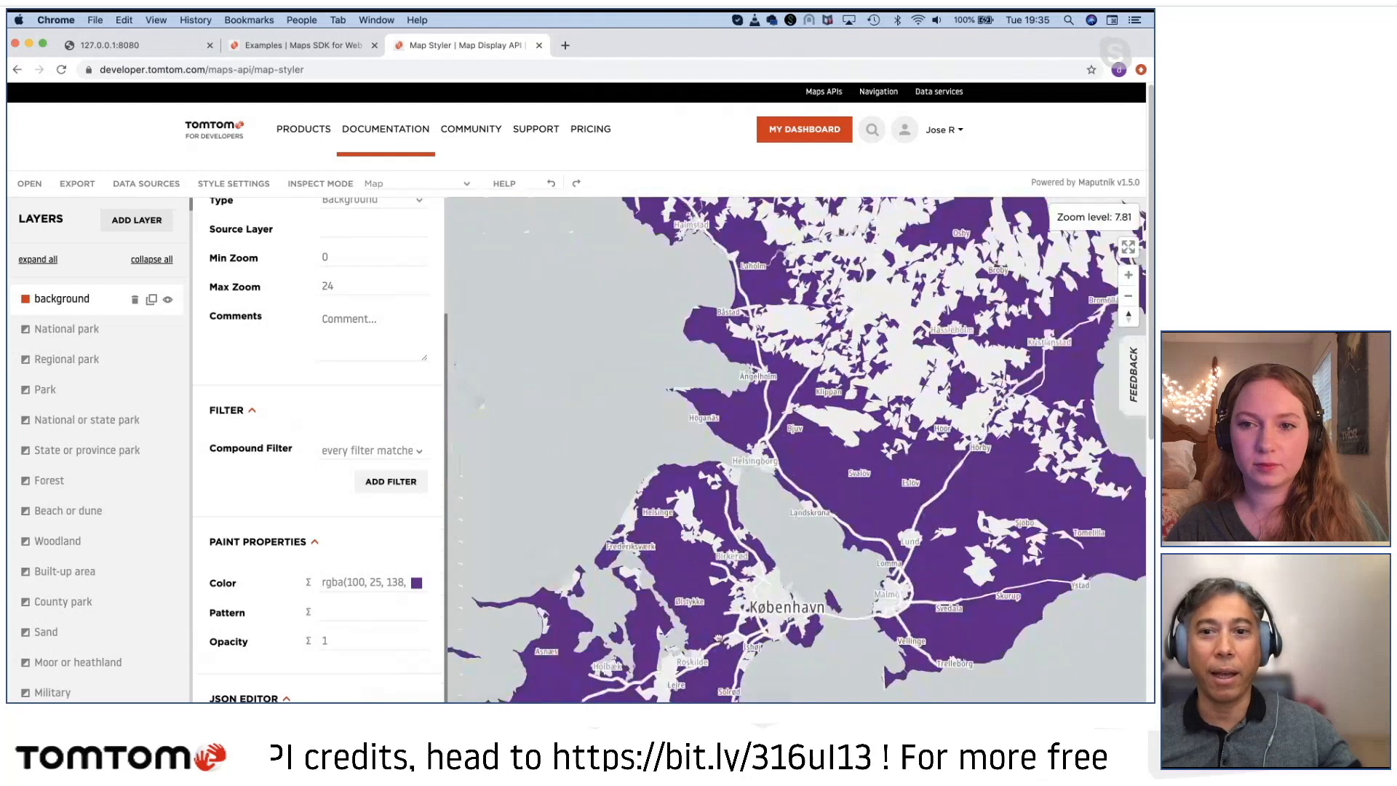
double_click(718, 634)
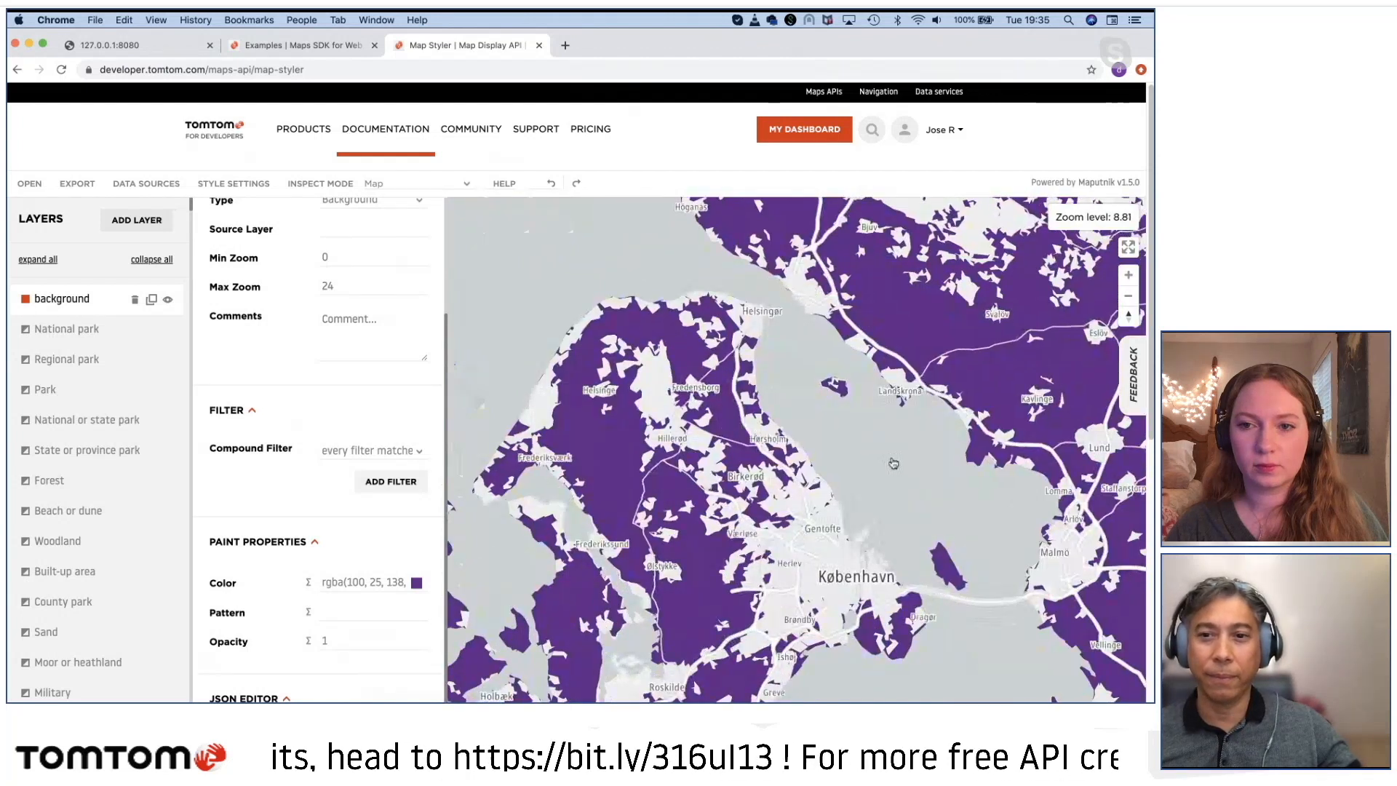
Step: Select the Ocean or sea layer from the water north-east of København and review its layer properties
click(876, 445)
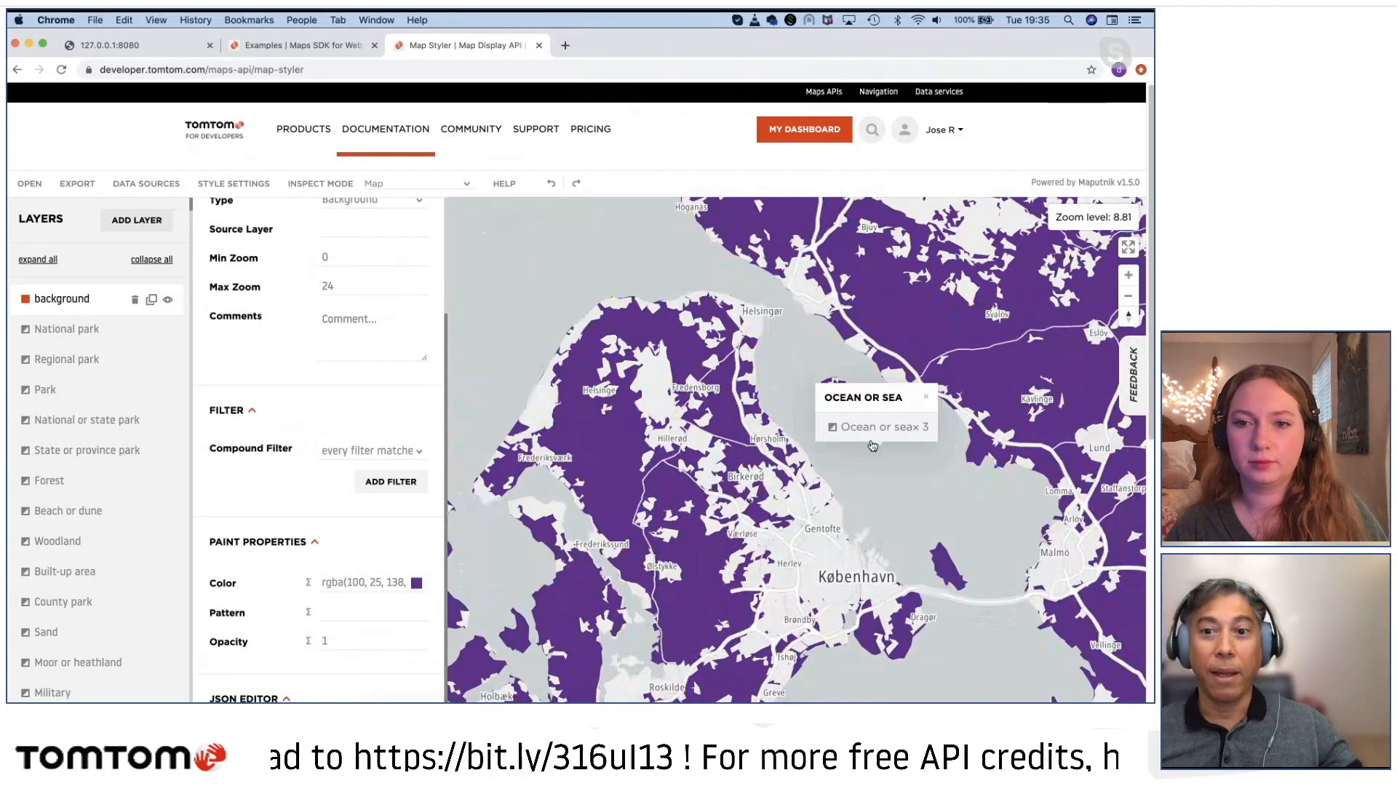
click(868, 430)
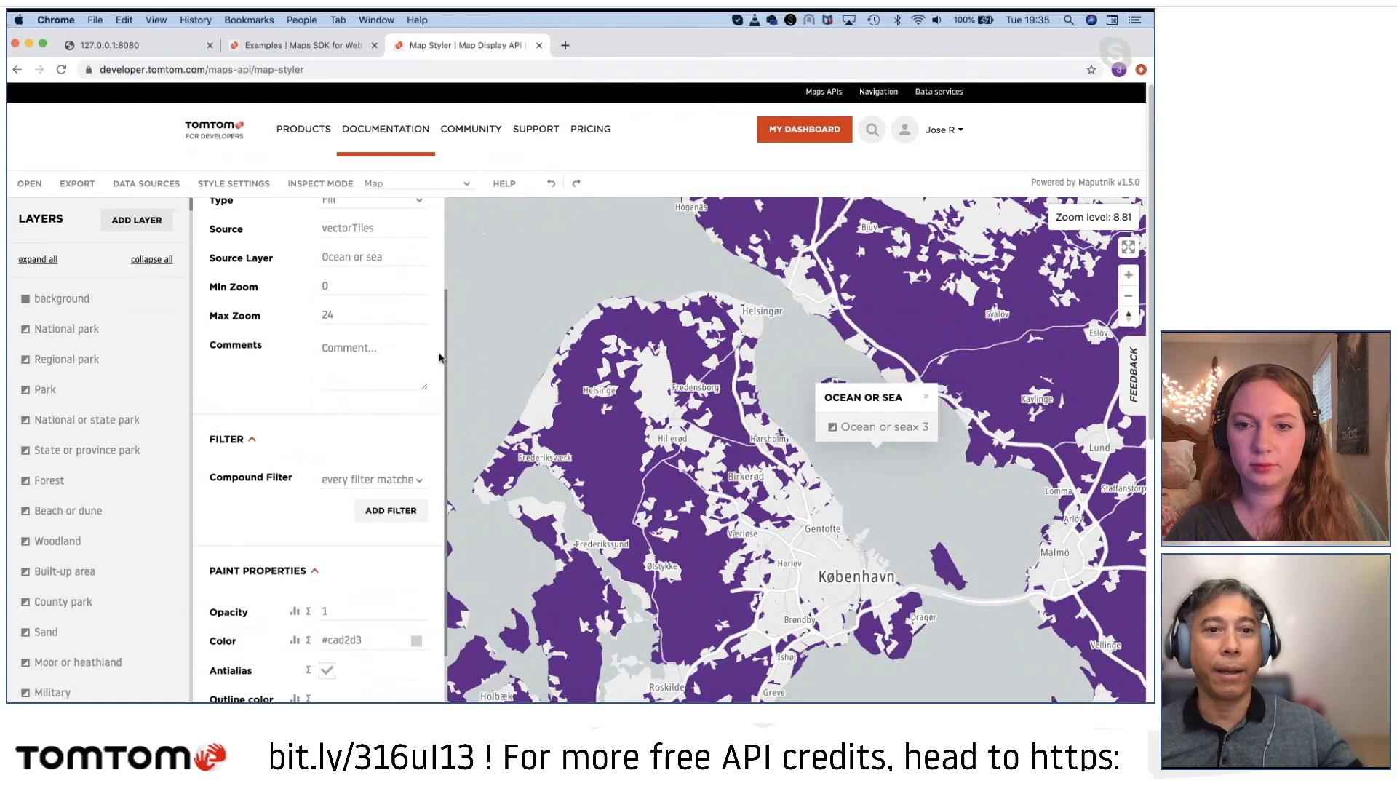
scroll(291, 466, up, 4)
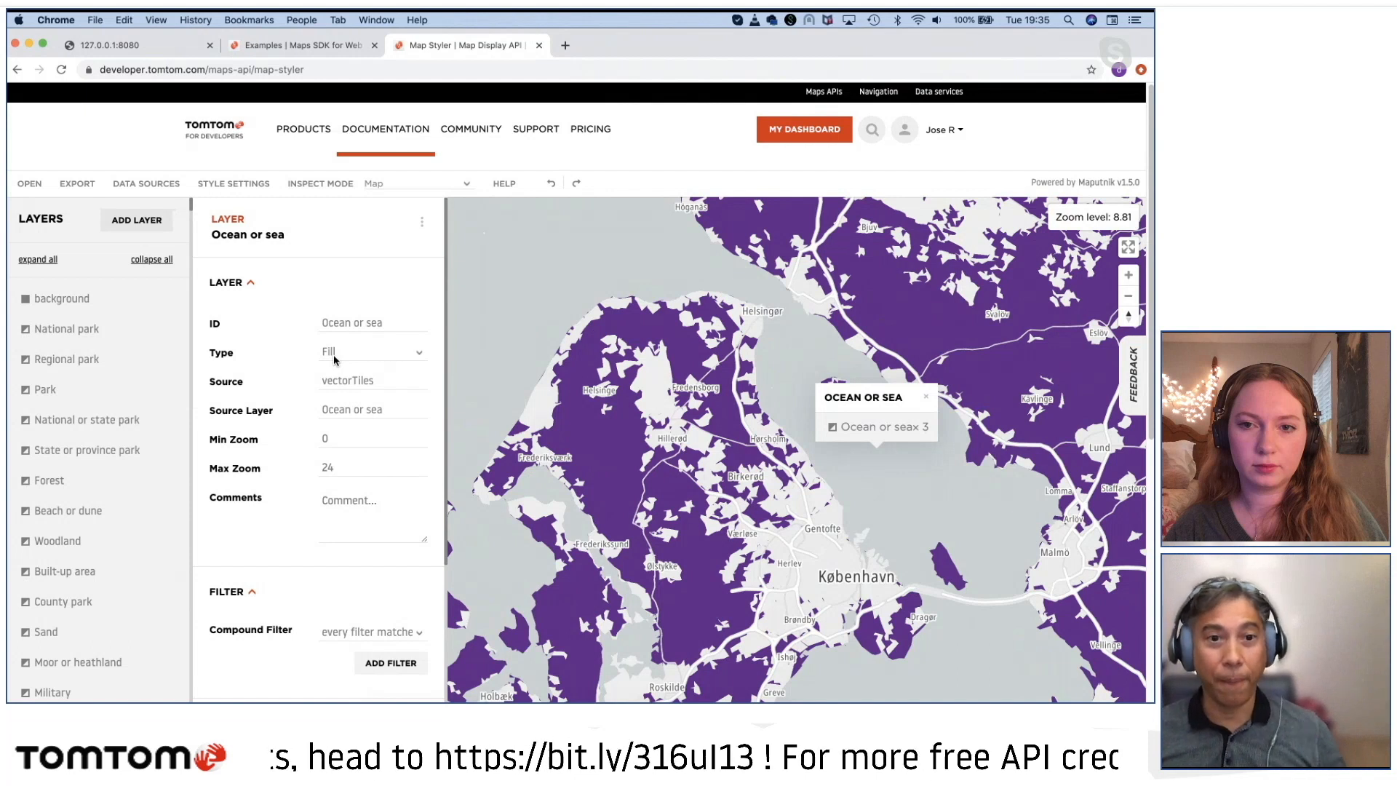
scroll(363, 558, down, 5)
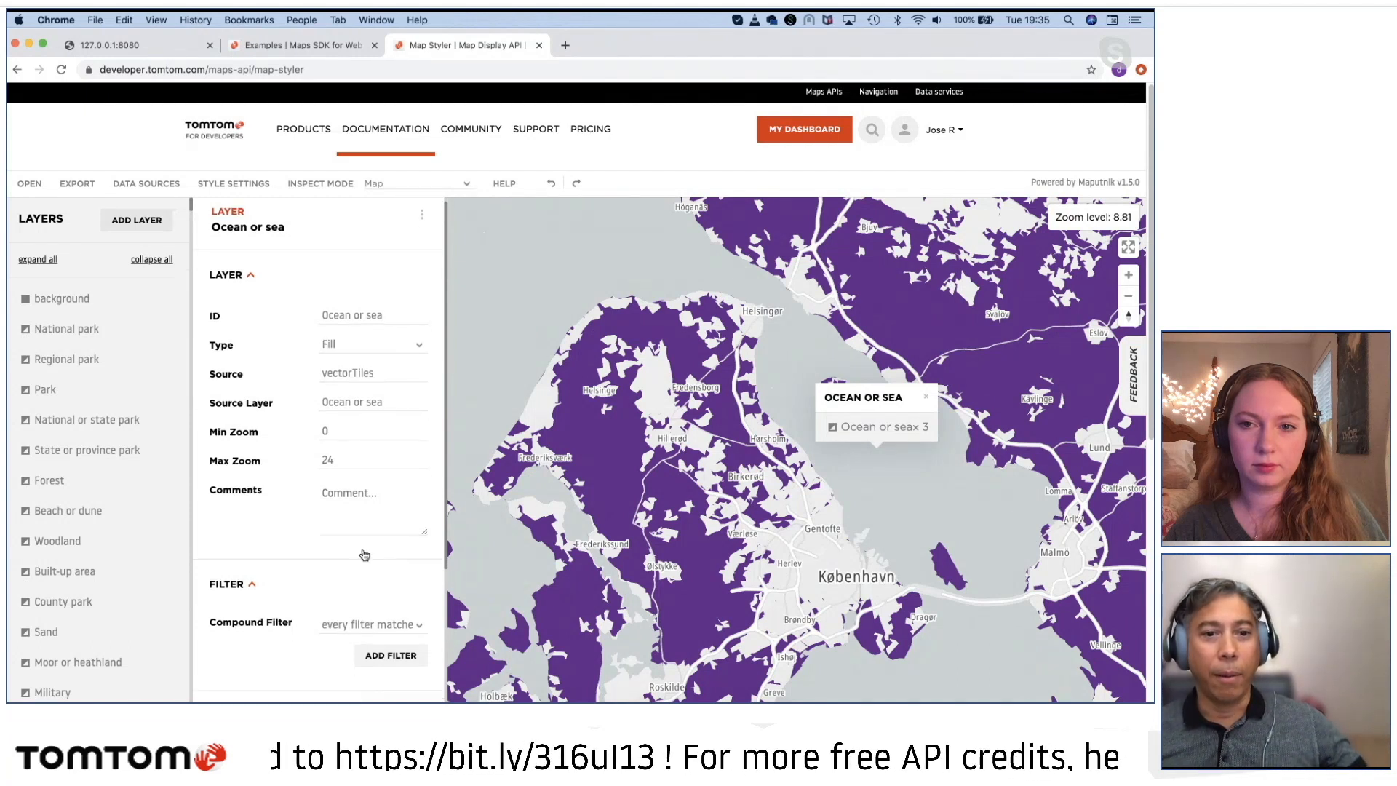
Step: Try several blues for the Ocean or sea layer's fill and set its color to light blue, rgba(155, 221, 230)
scroll(363, 558, down, 1)
click(355, 564)
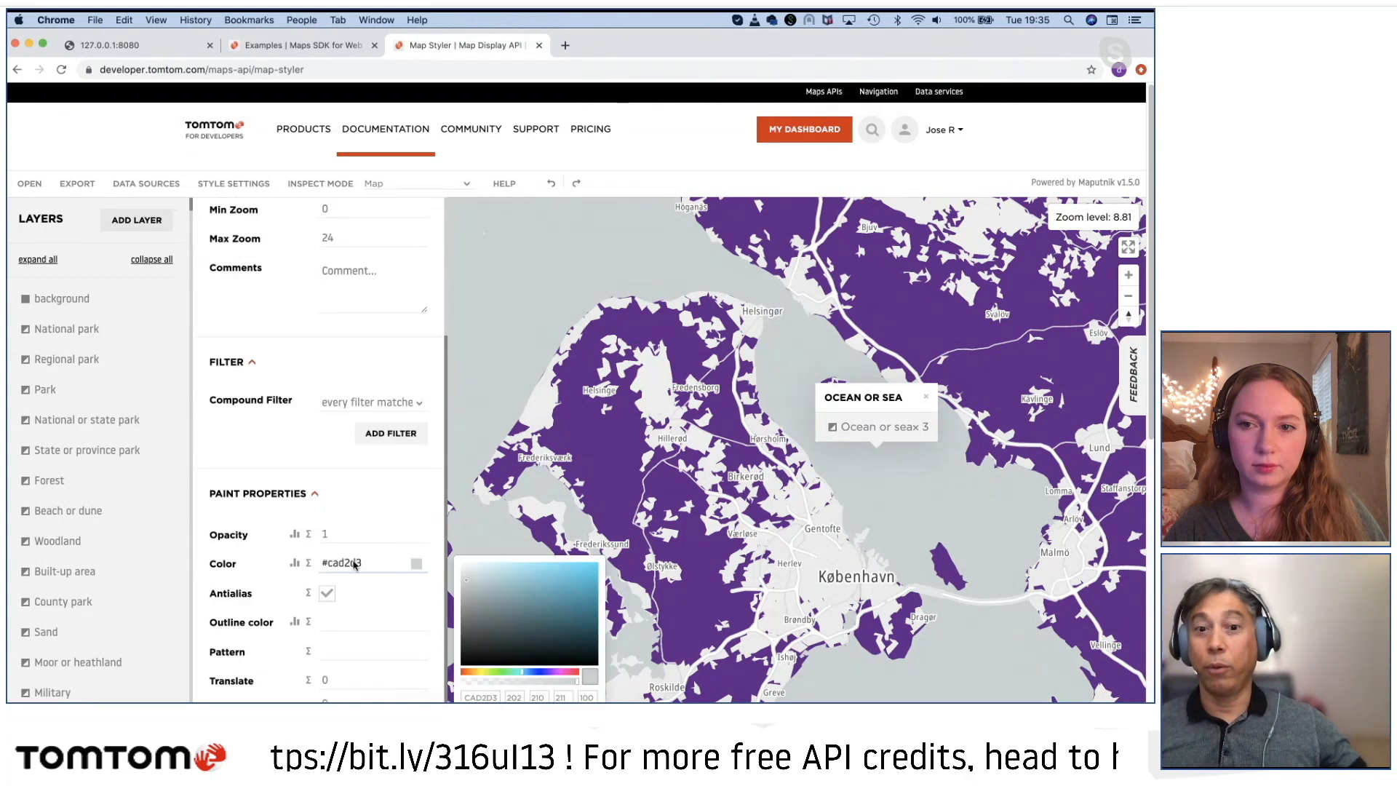
click(582, 578)
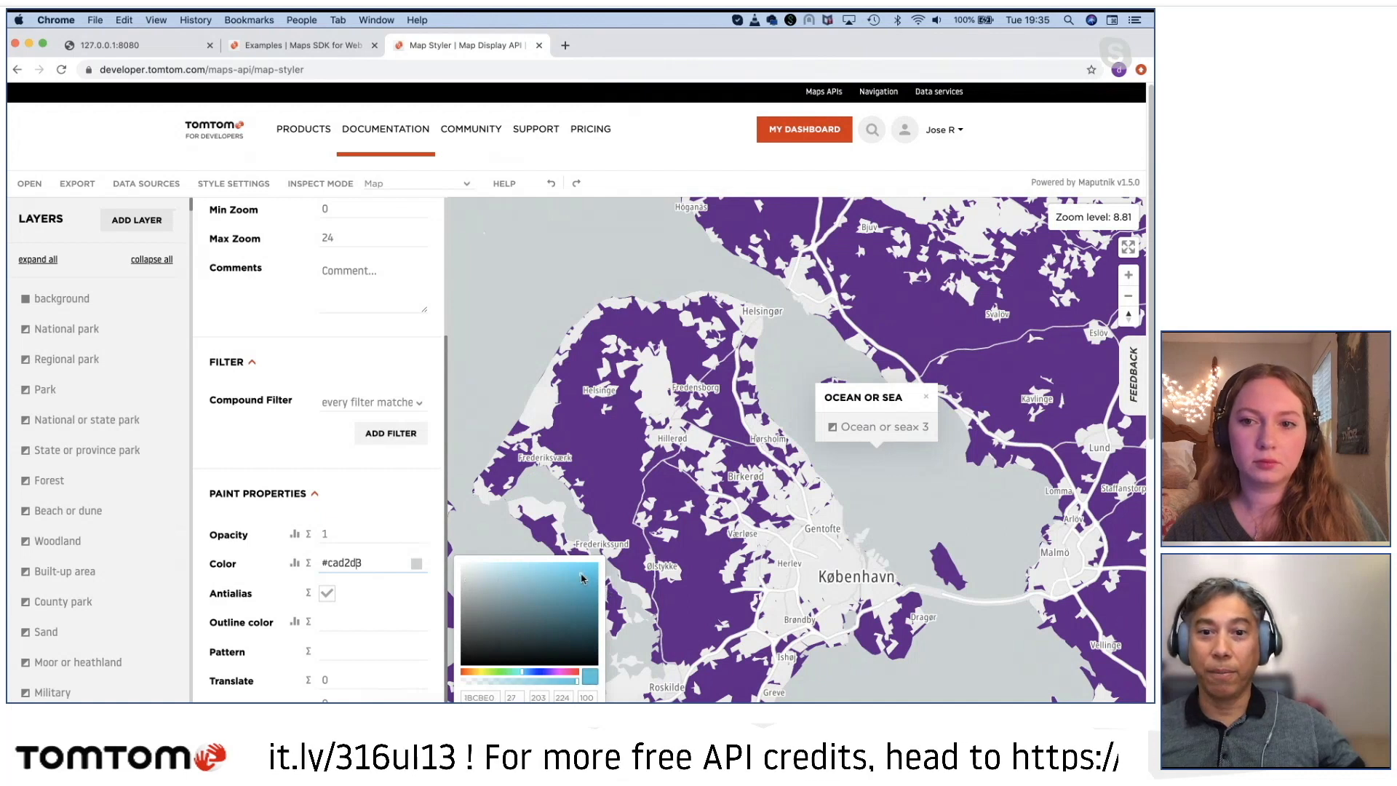
click(580, 588)
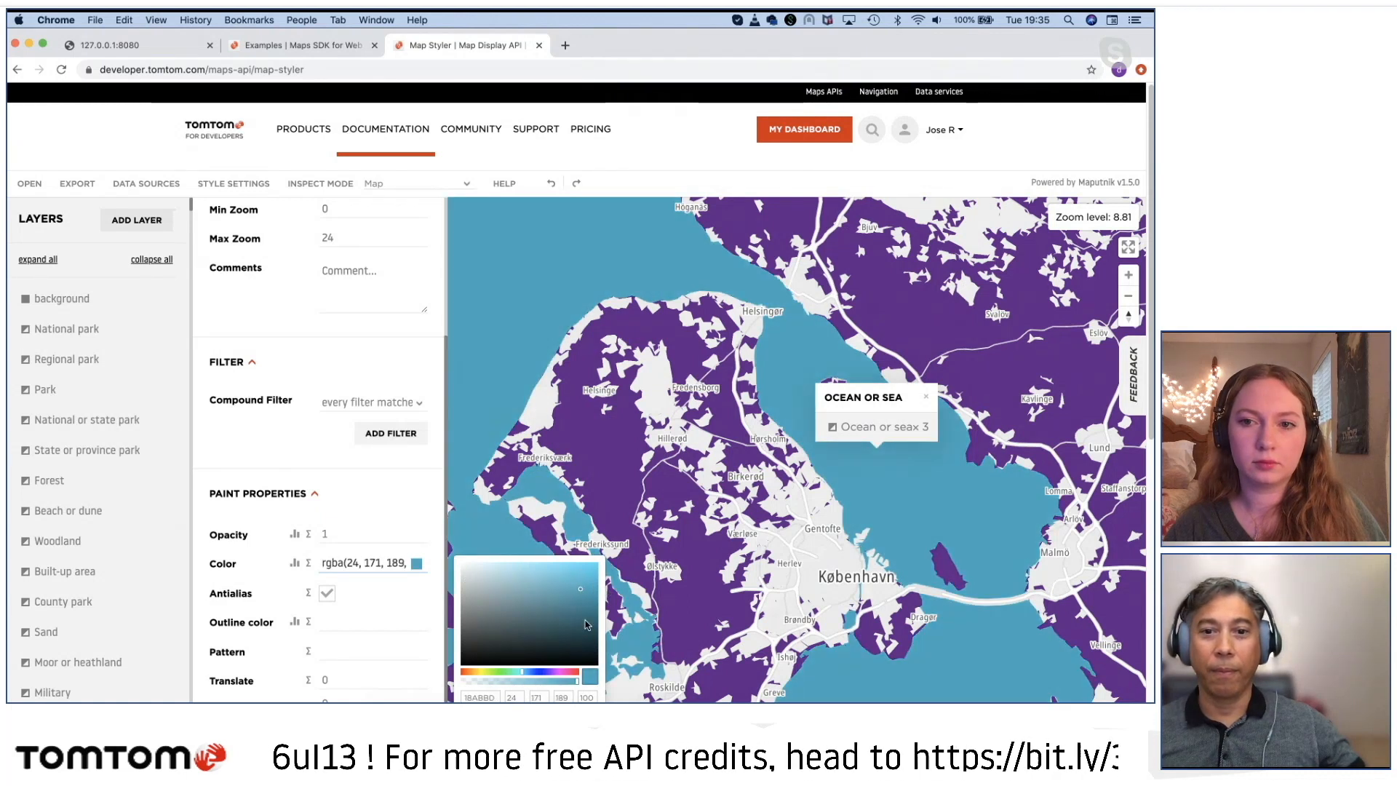
click(585, 620)
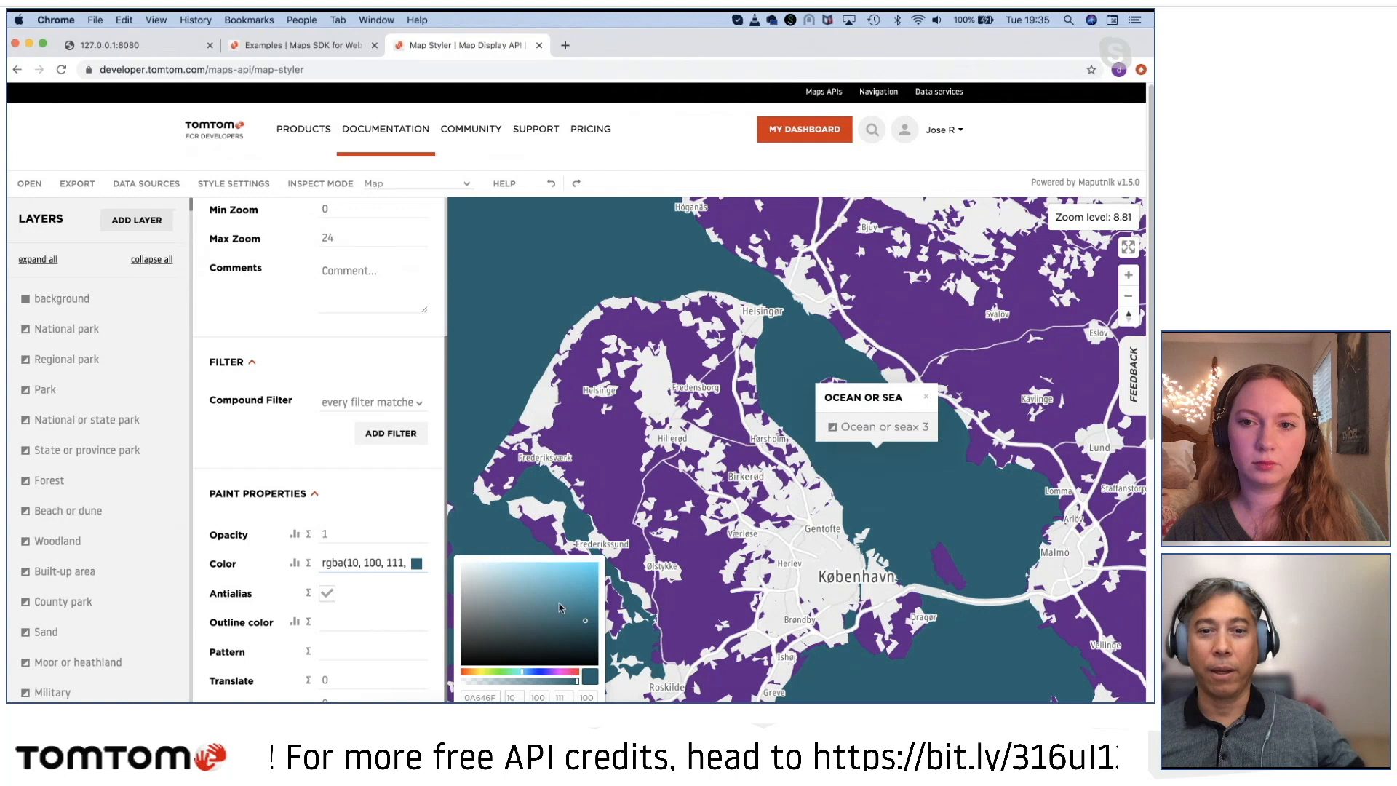
click(506, 574)
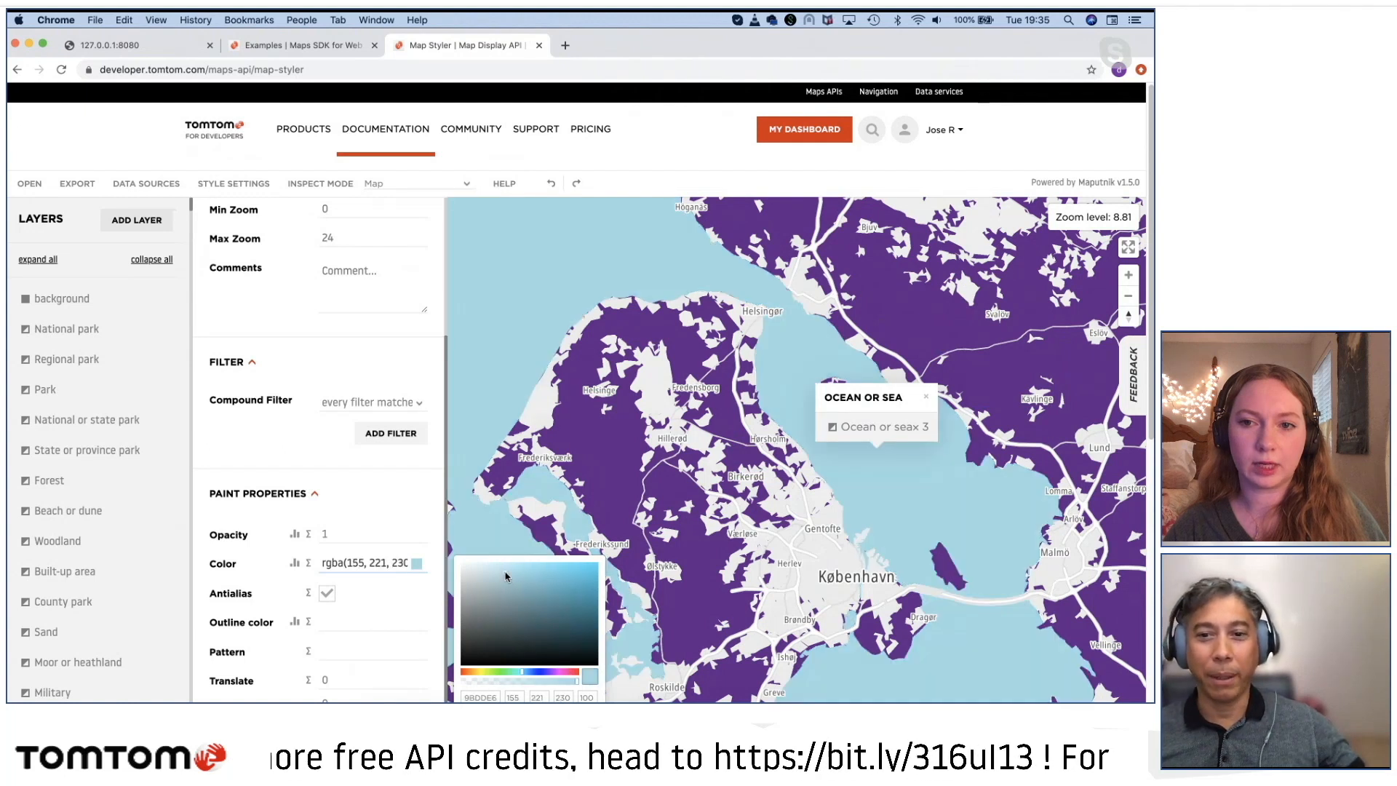
Step: Set the Ocean or sea layer's fill to a brighter light blue, rgba(143, 236, 248), and review its zoom limits
click(519, 565)
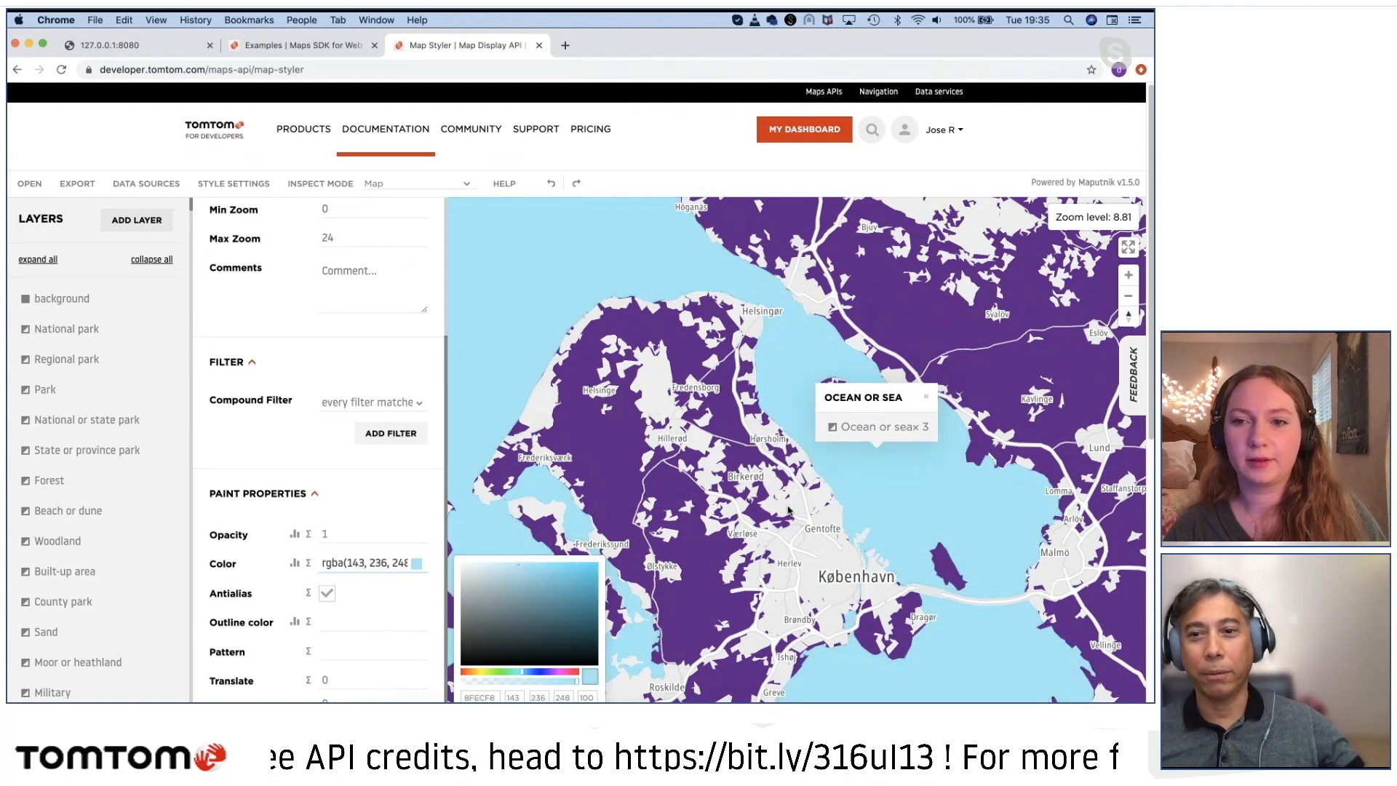
click(926, 398)
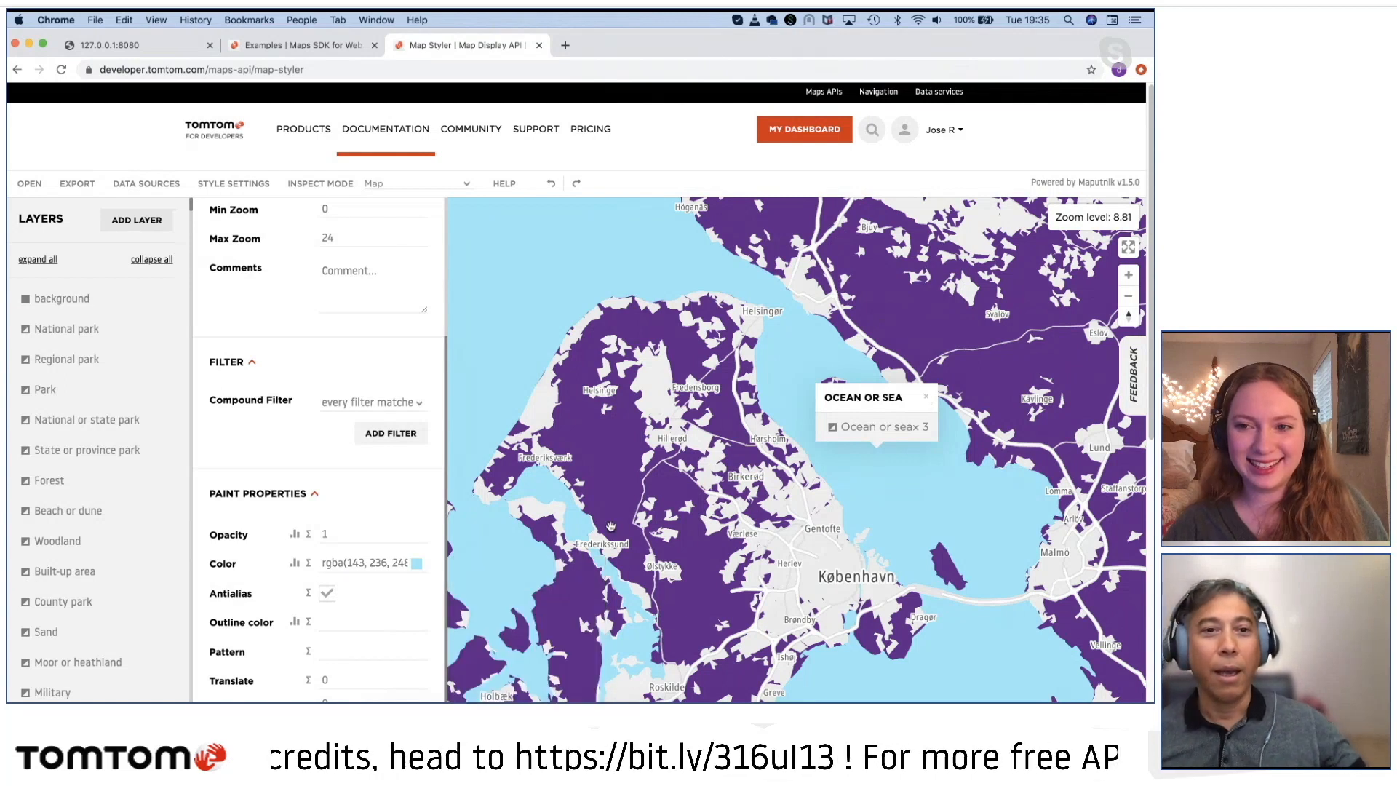
scroll(315, 382, down, 1)
scroll(315, 382, up, 5)
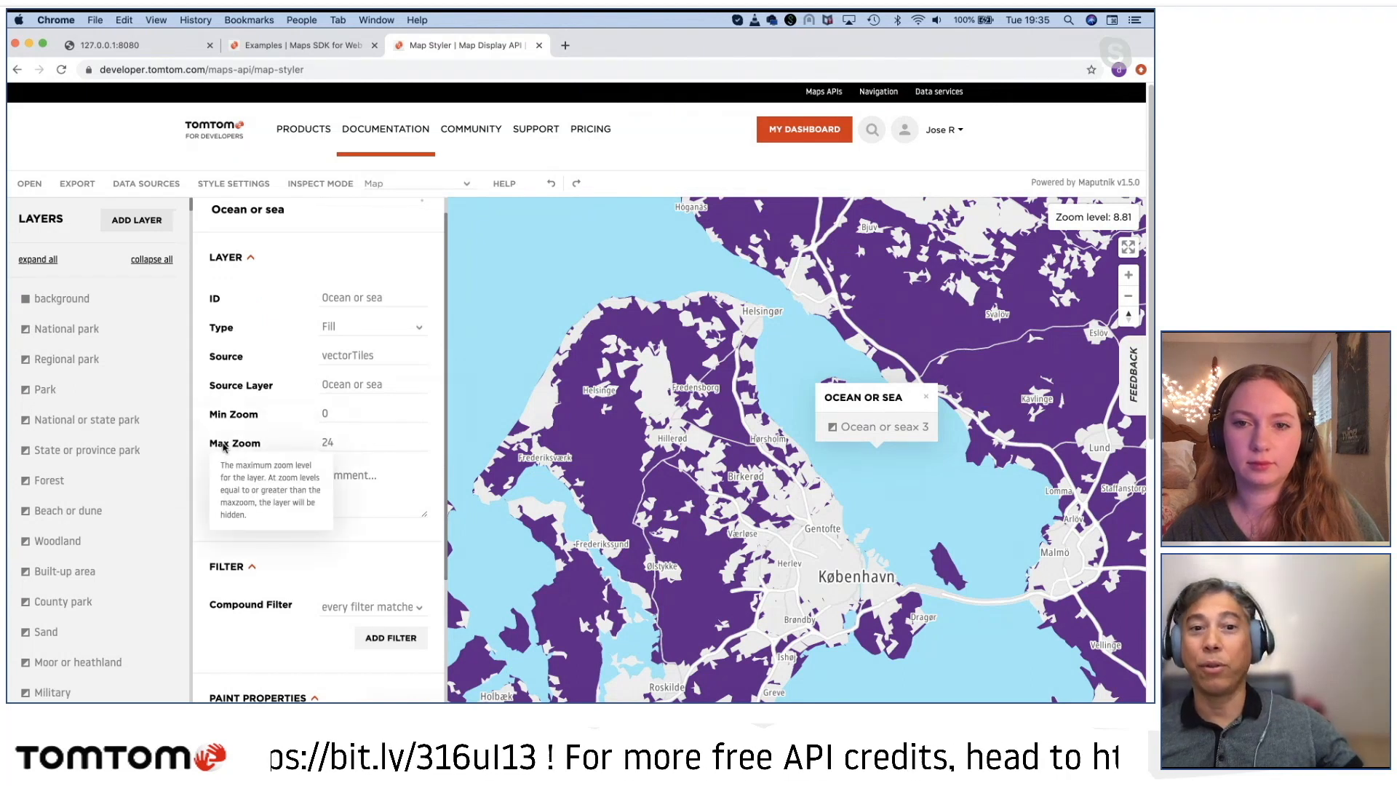
click(350, 413)
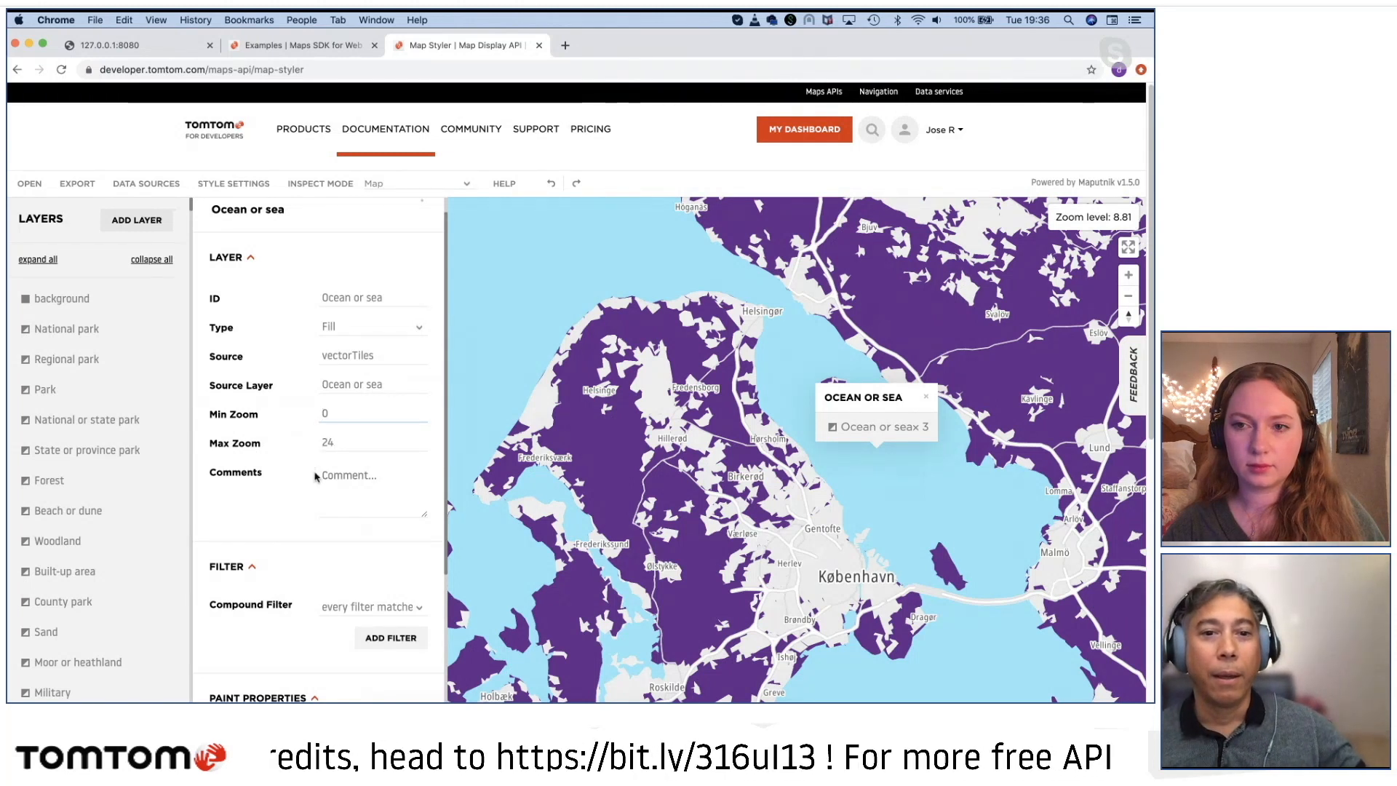
scroll(335, 551, down, 1)
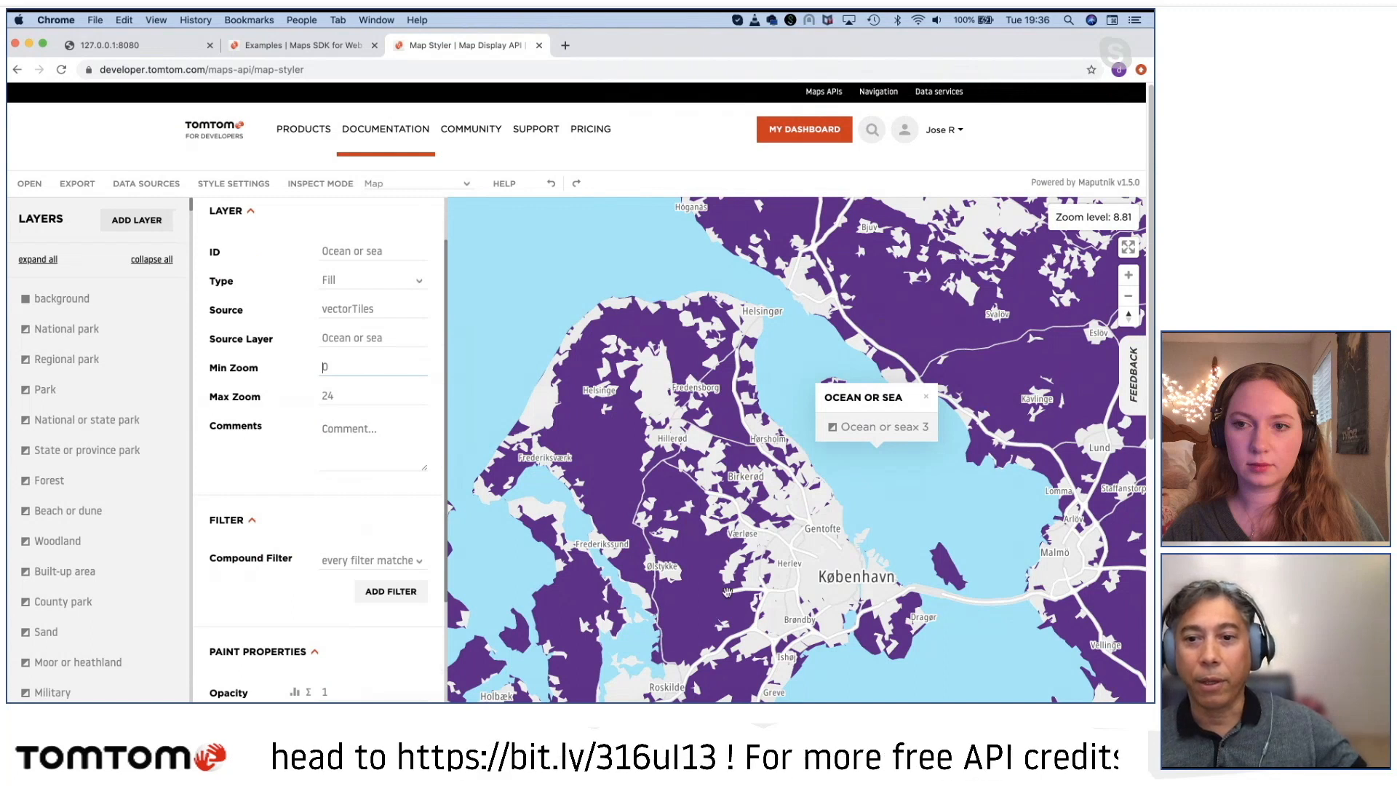
Step: Examine the map around Brønshøj, Bellahøj, Utterslev and Bispebjerg at street-level scales
scroll(727, 593, up, 8)
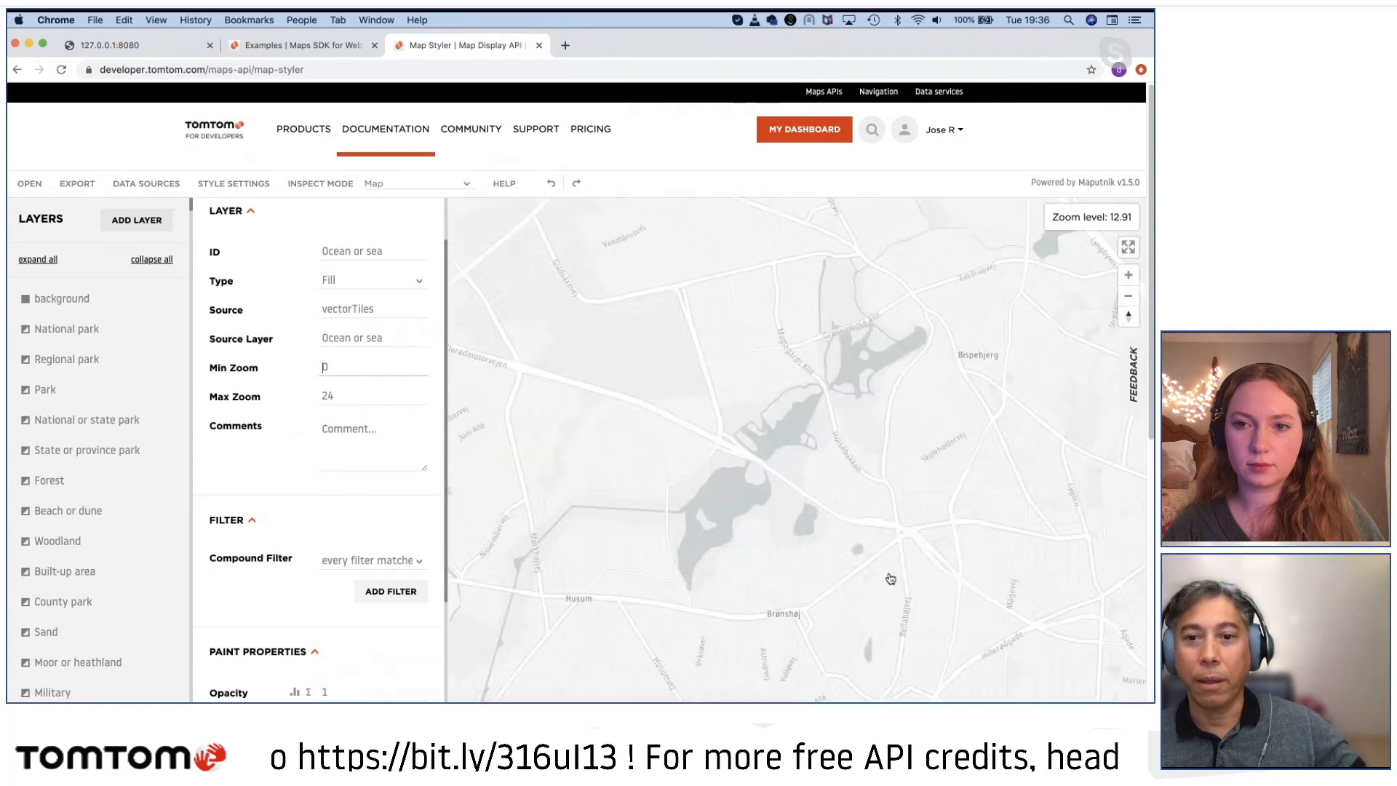
scroll(815, 578, up, 4)
scroll(812, 579, up, 2)
drag(764, 588, 761, 579)
drag(633, 448, 515, 561)
drag(761, 424, 714, 461)
scroll(695, 491, down, 3)
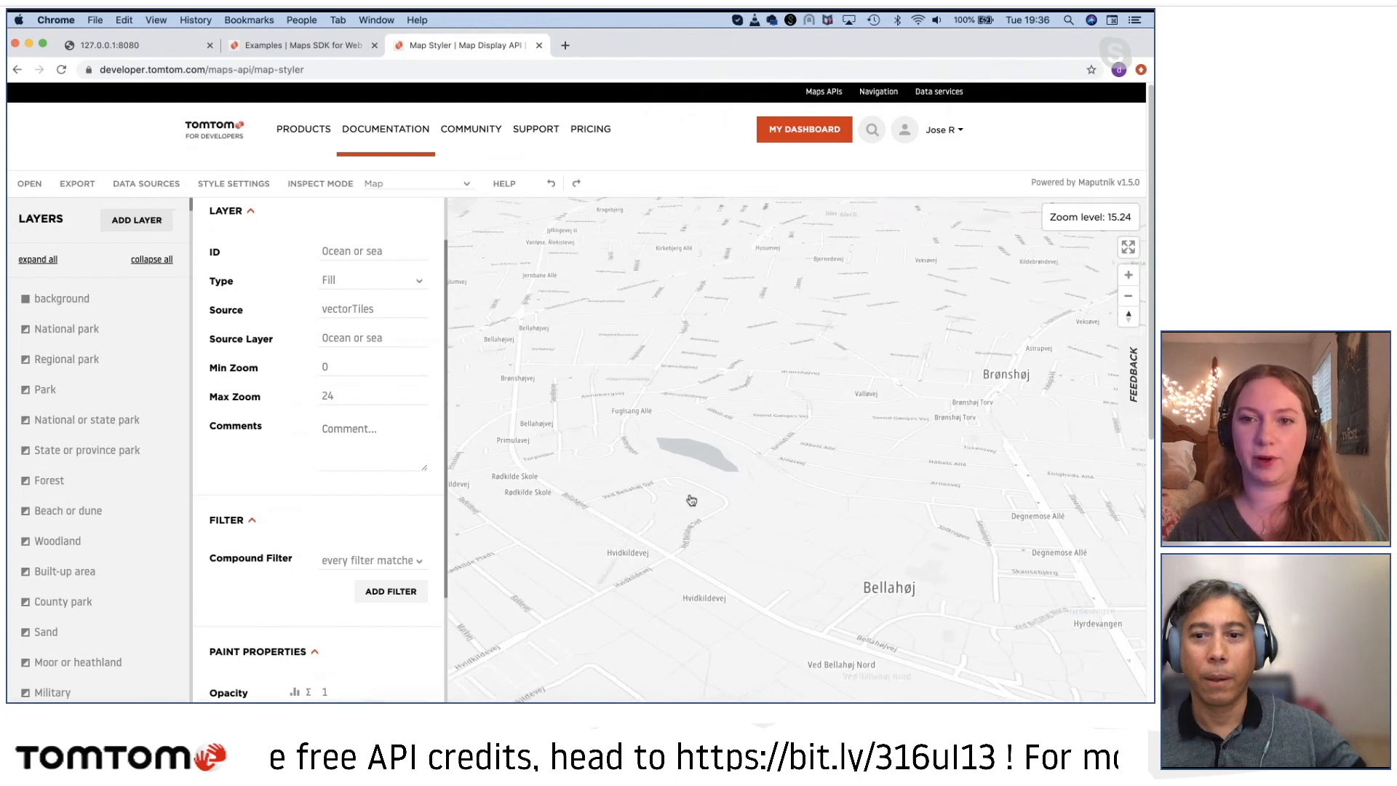
scroll(691, 499, down, 2)
drag(753, 499, 571, 362)
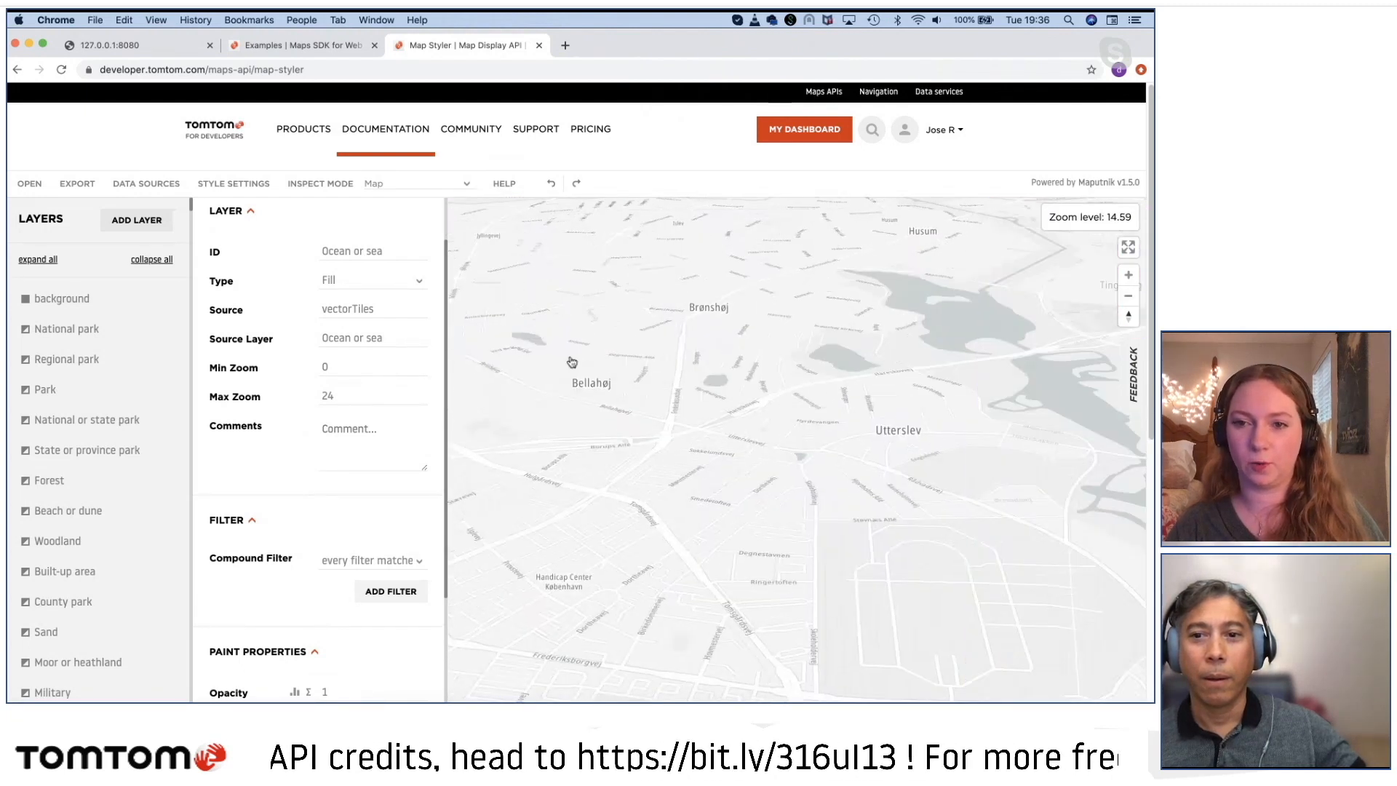
drag(693, 447, 640, 404)
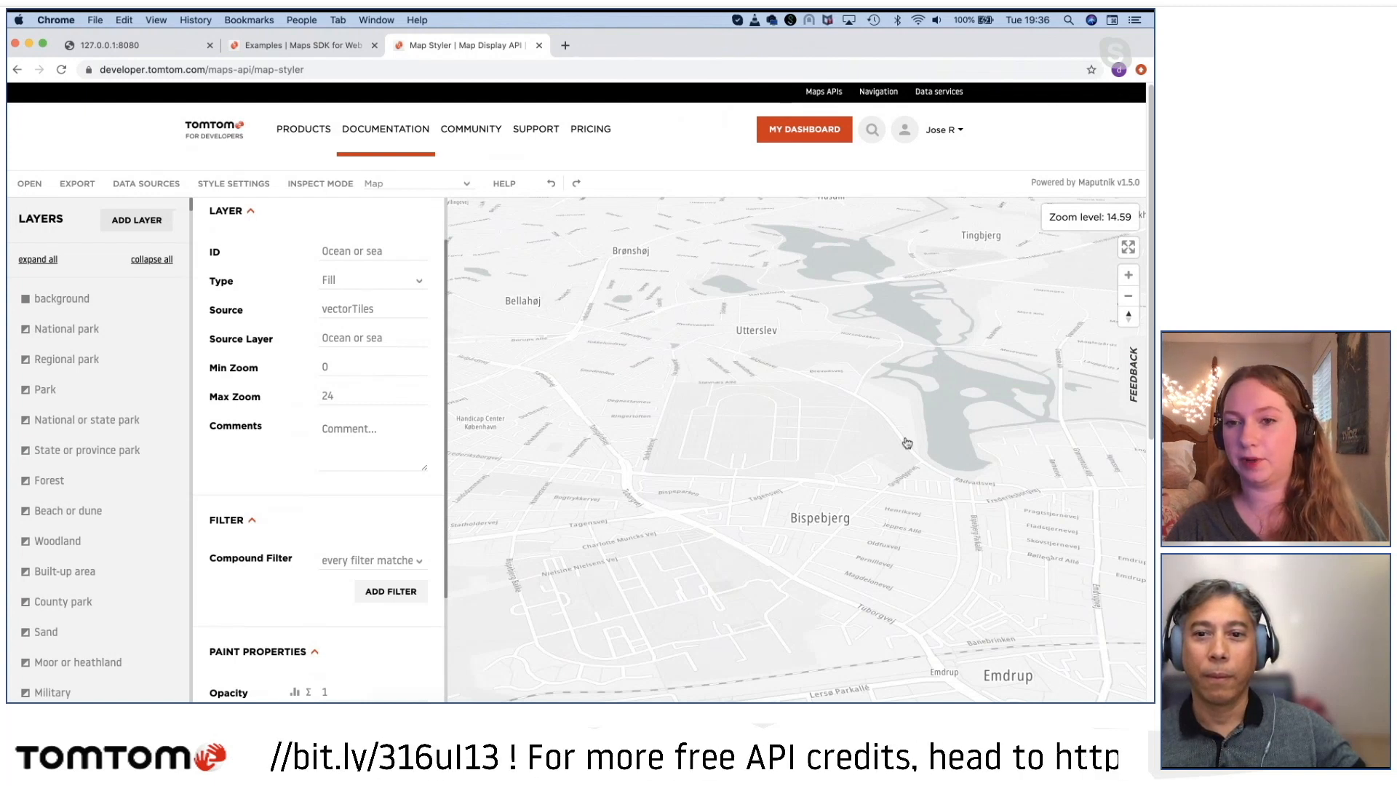
Step: Select the Cemetery layer from the area between Utterslev and Bispebjerg
click(738, 446)
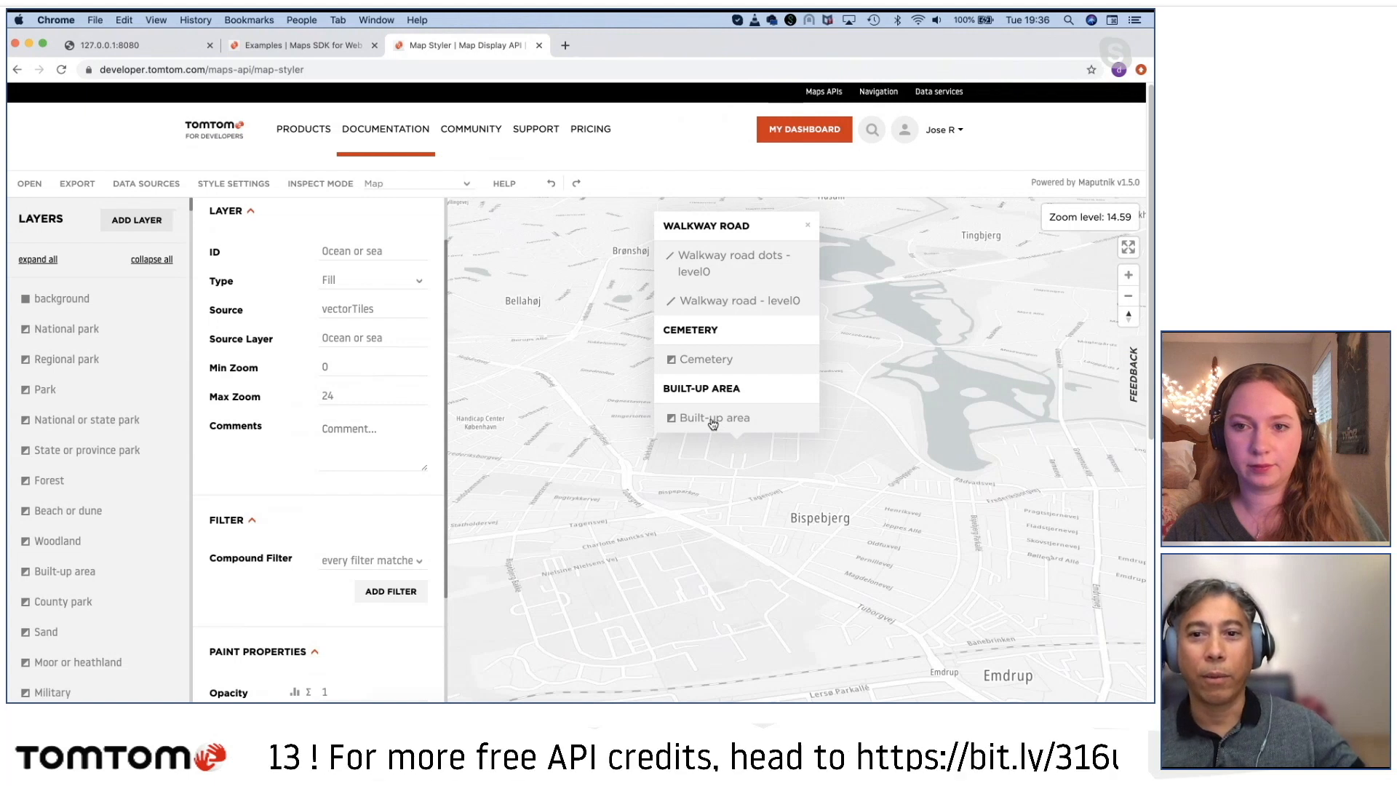
click(703, 362)
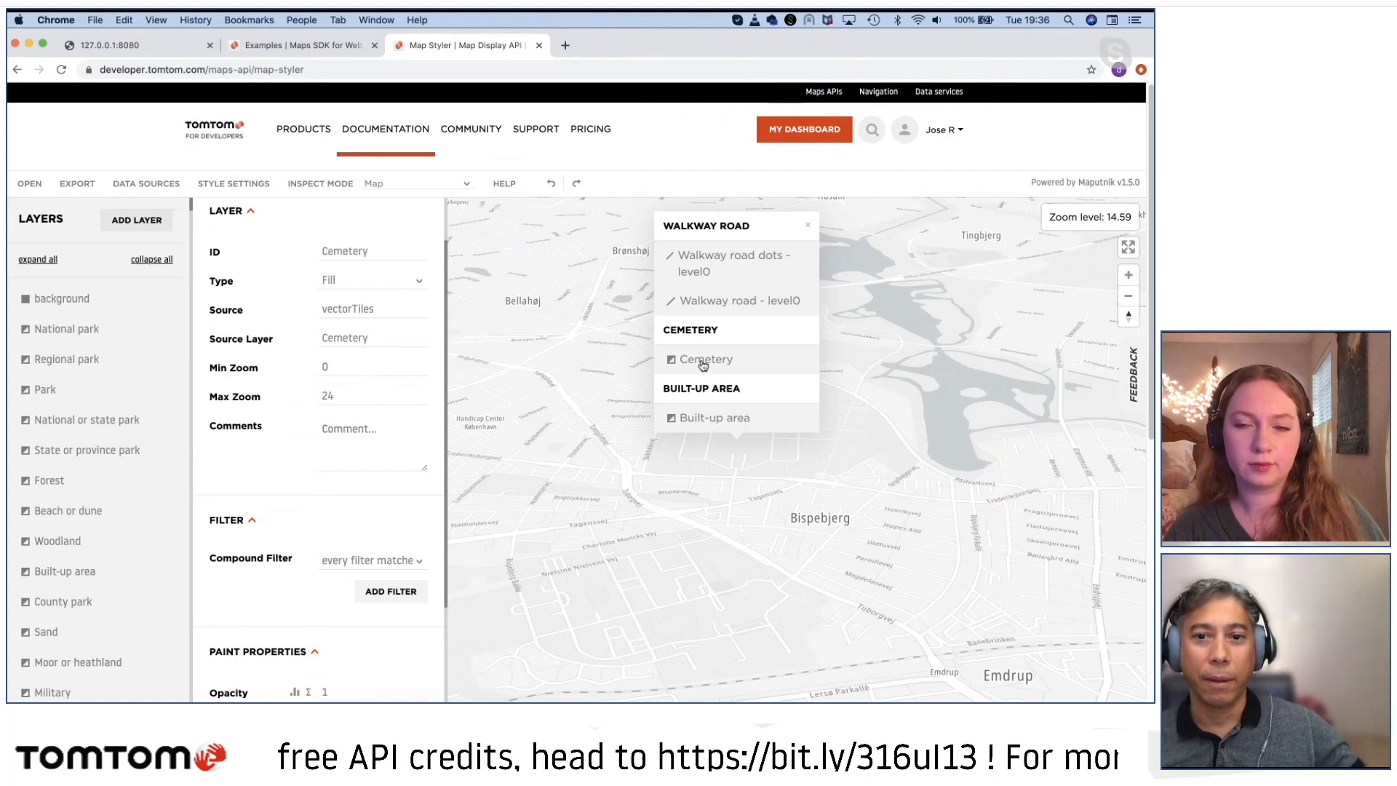
click(807, 224)
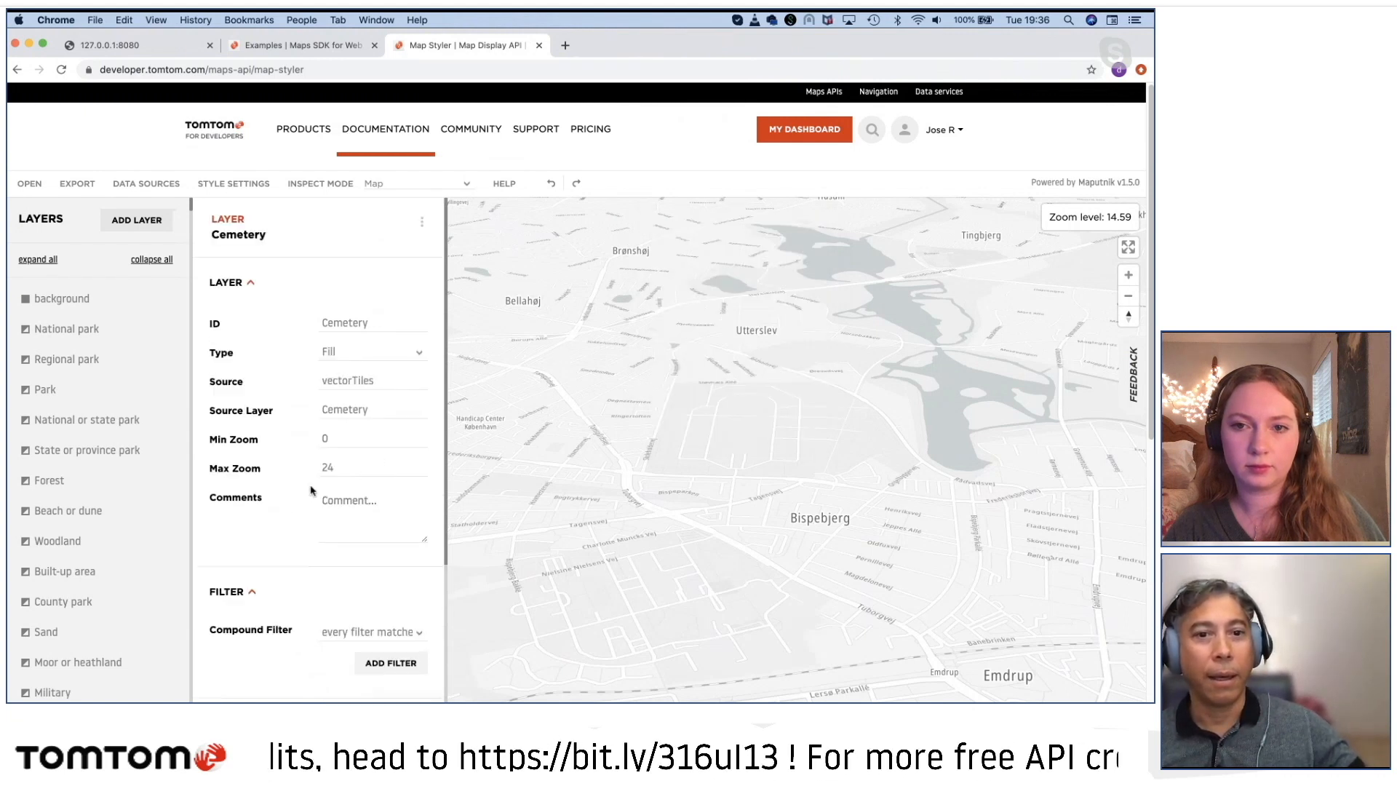
Step: Set the Cemetery layer's paint color to a dark red, rgba(141, 7, 7, 1)
scroll(313, 495, down, 5)
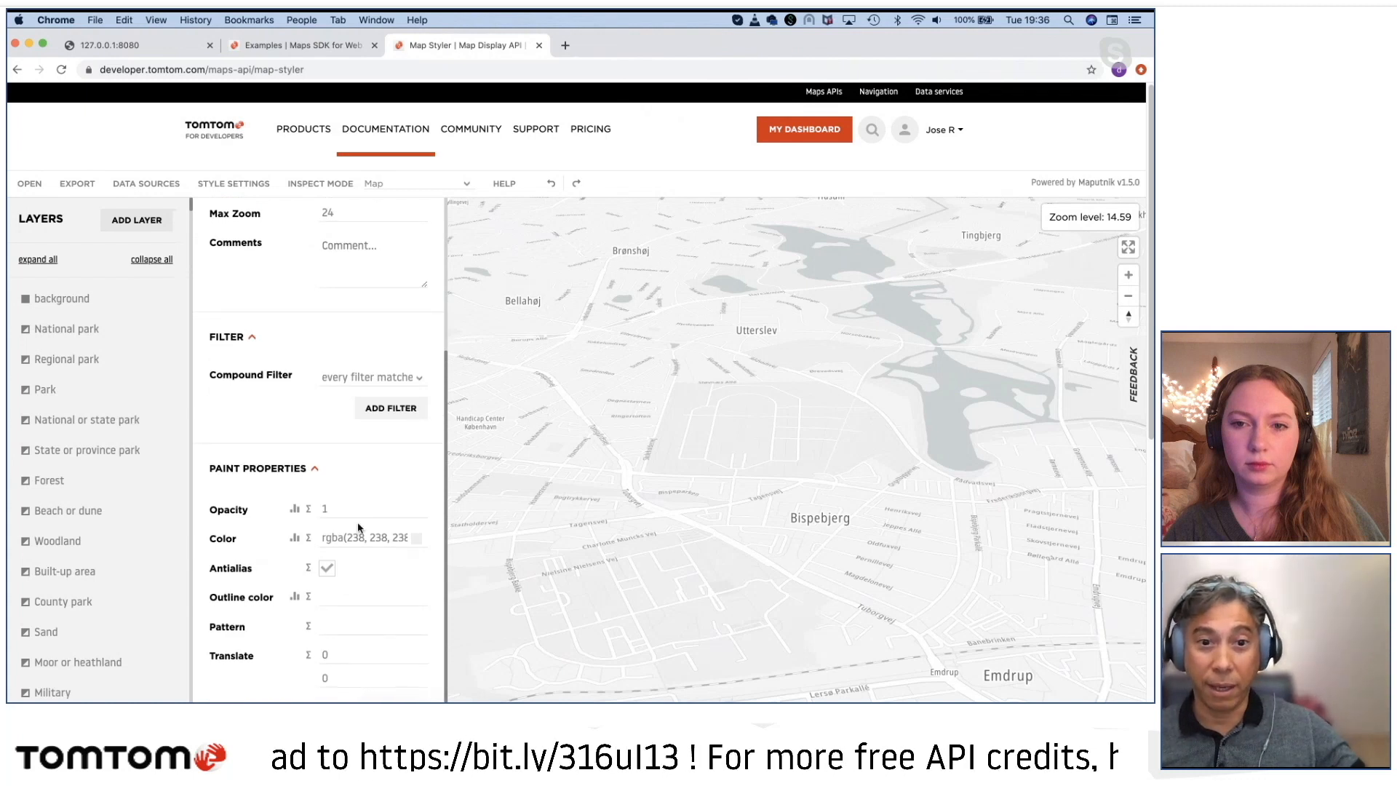
click(361, 537)
drag(544, 606, 592, 587)
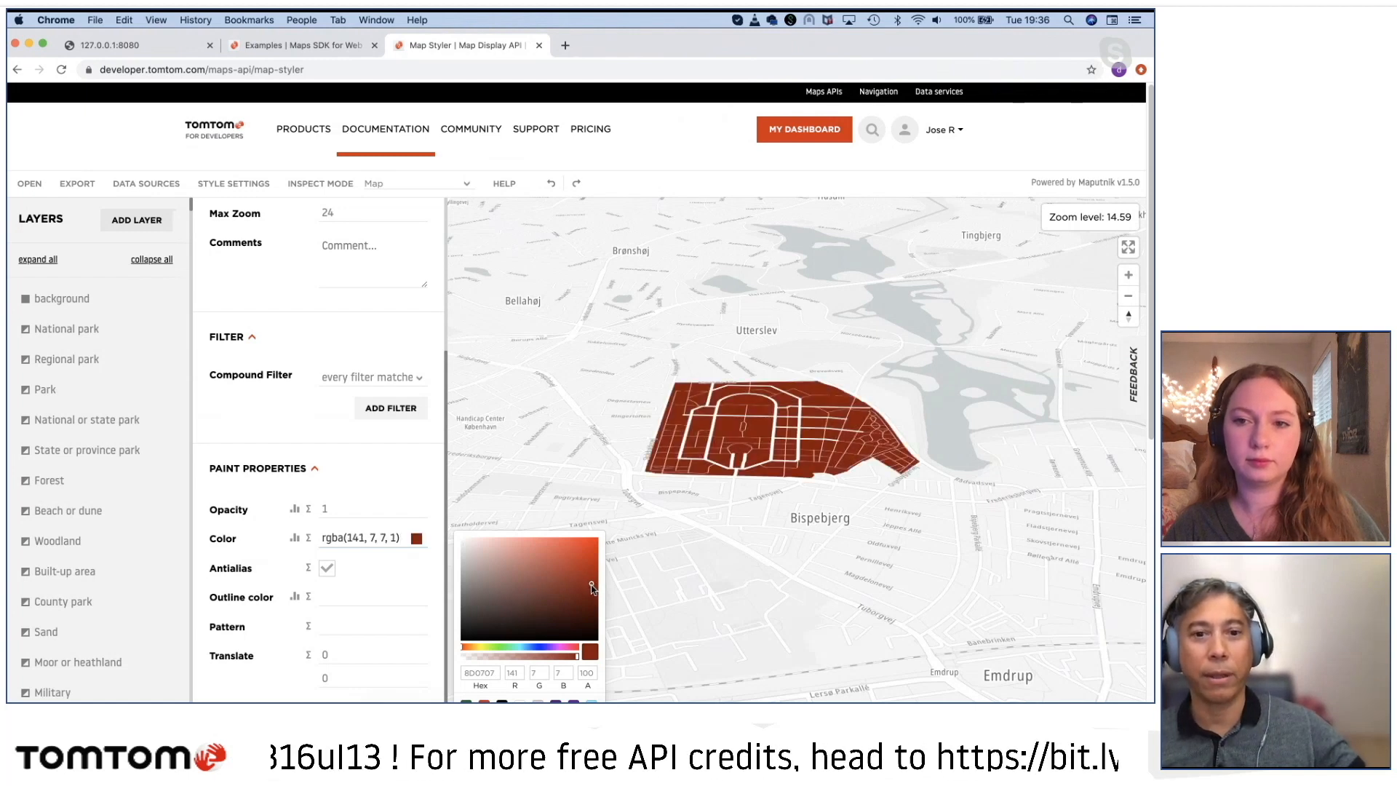
click(305, 463)
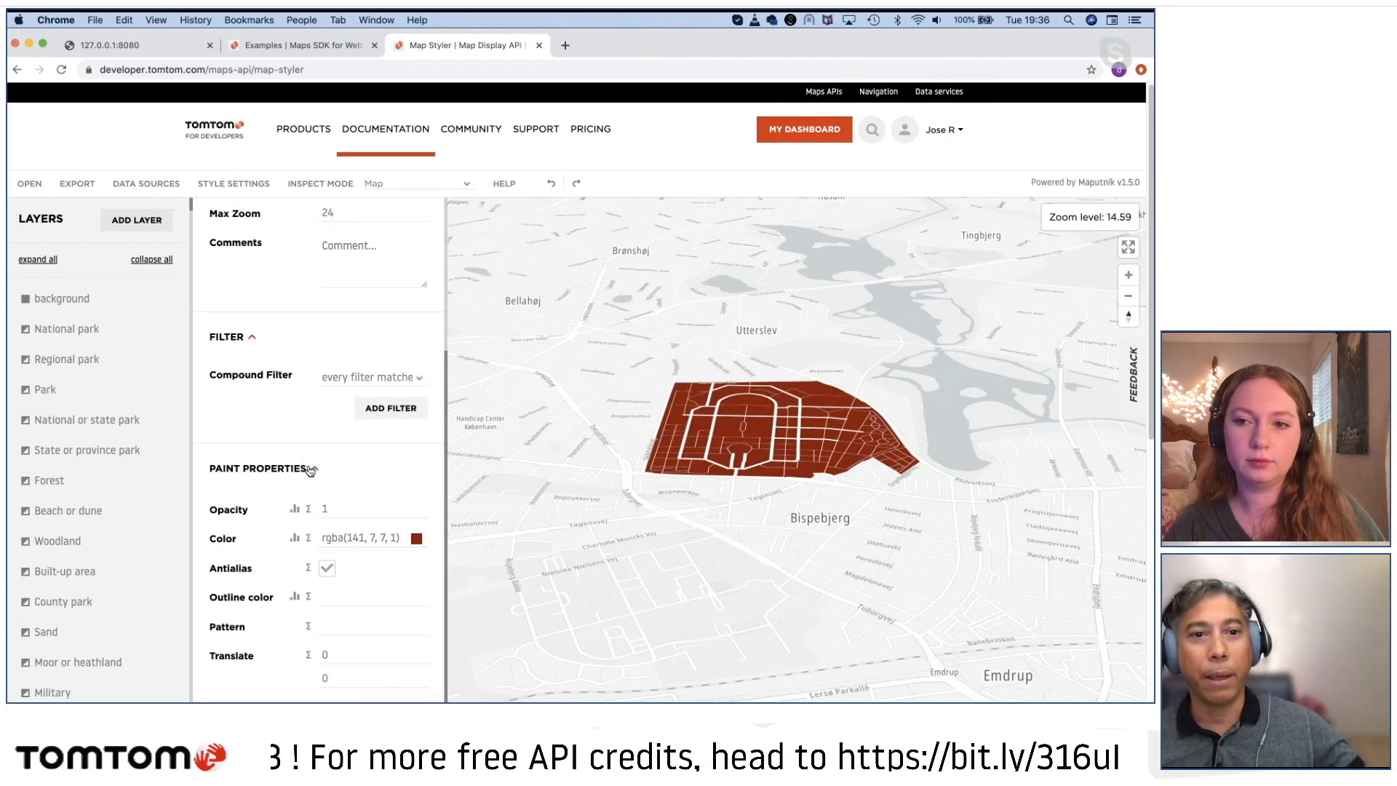
Step: Set the Cemetery layer's minimum zoom to 15 and check the cemetery on the map at closer scales
scroll(305, 465, up, 5)
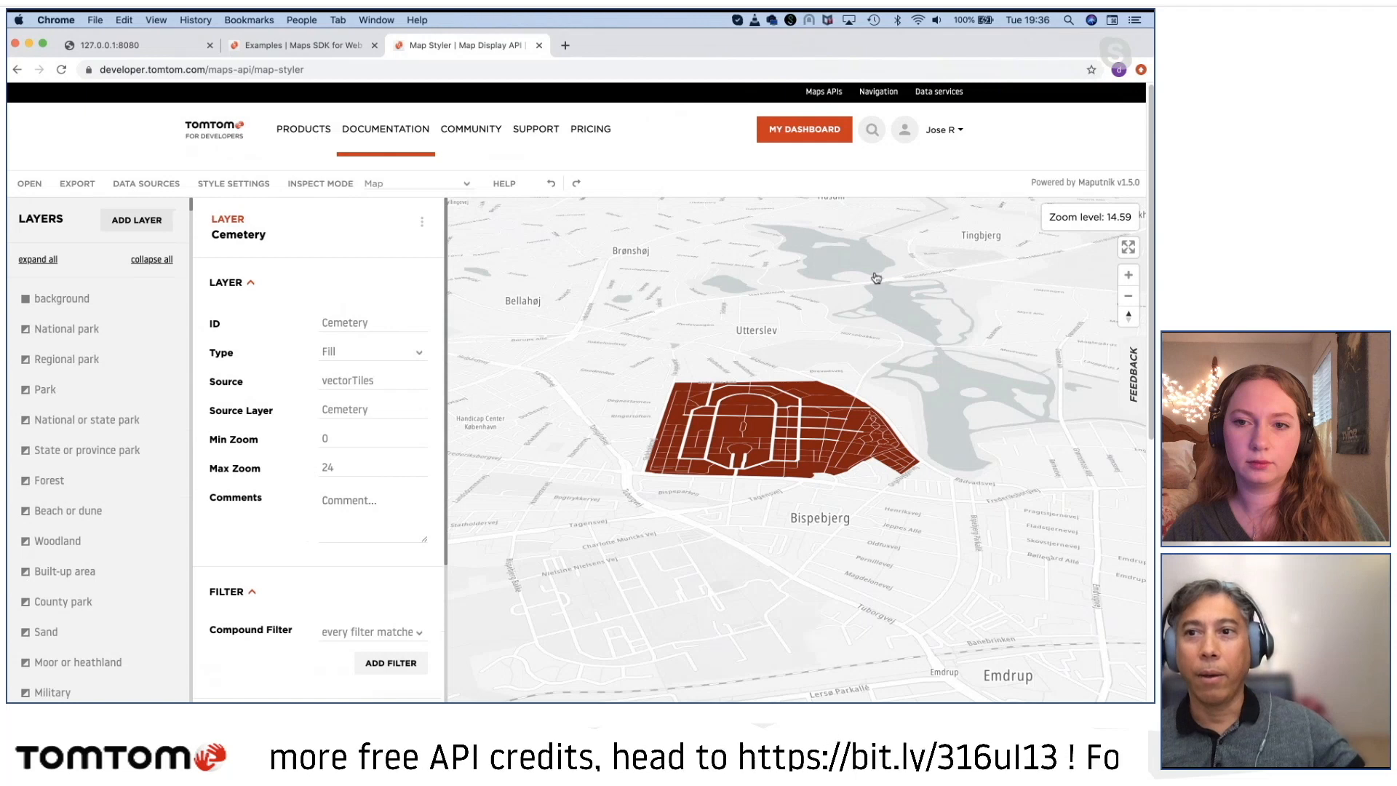
click(985, 134)
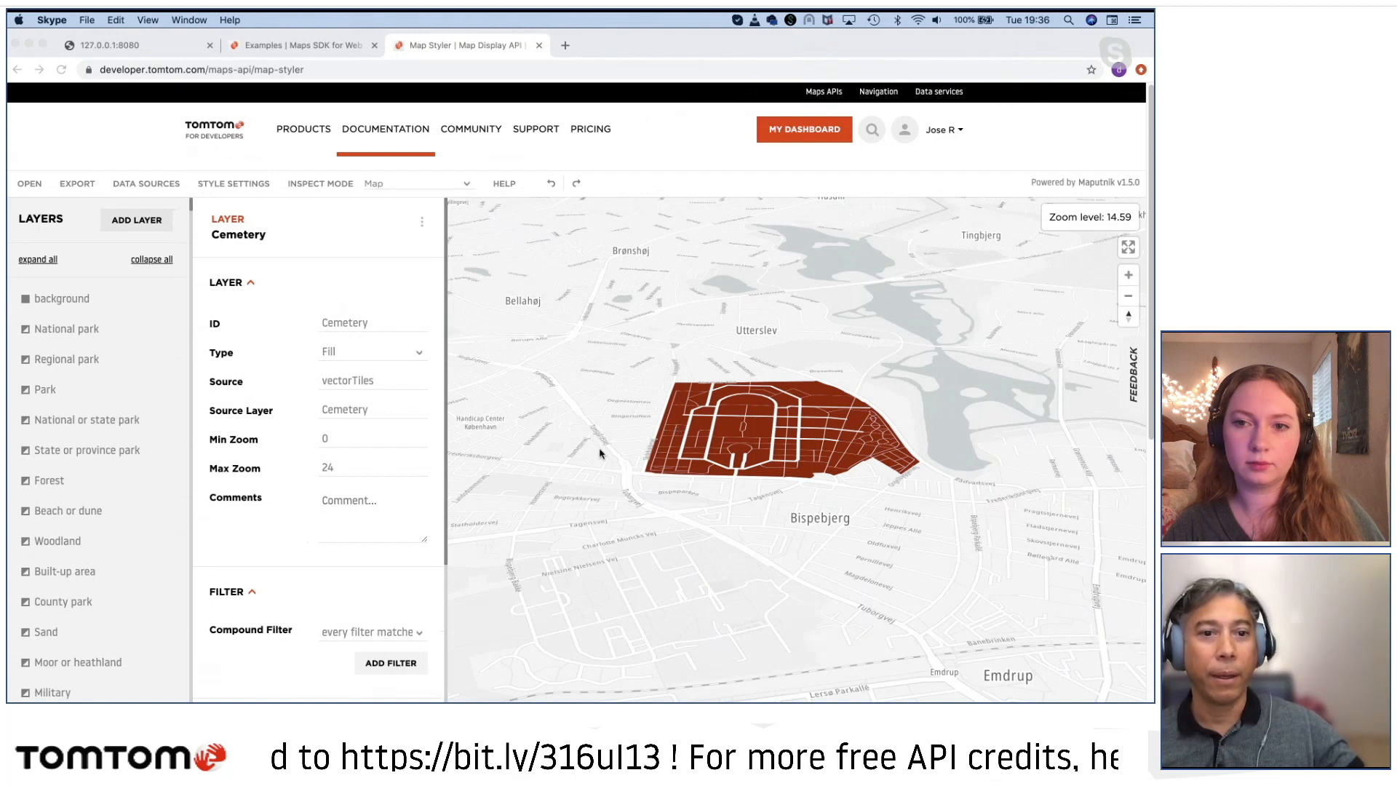
click(336, 471)
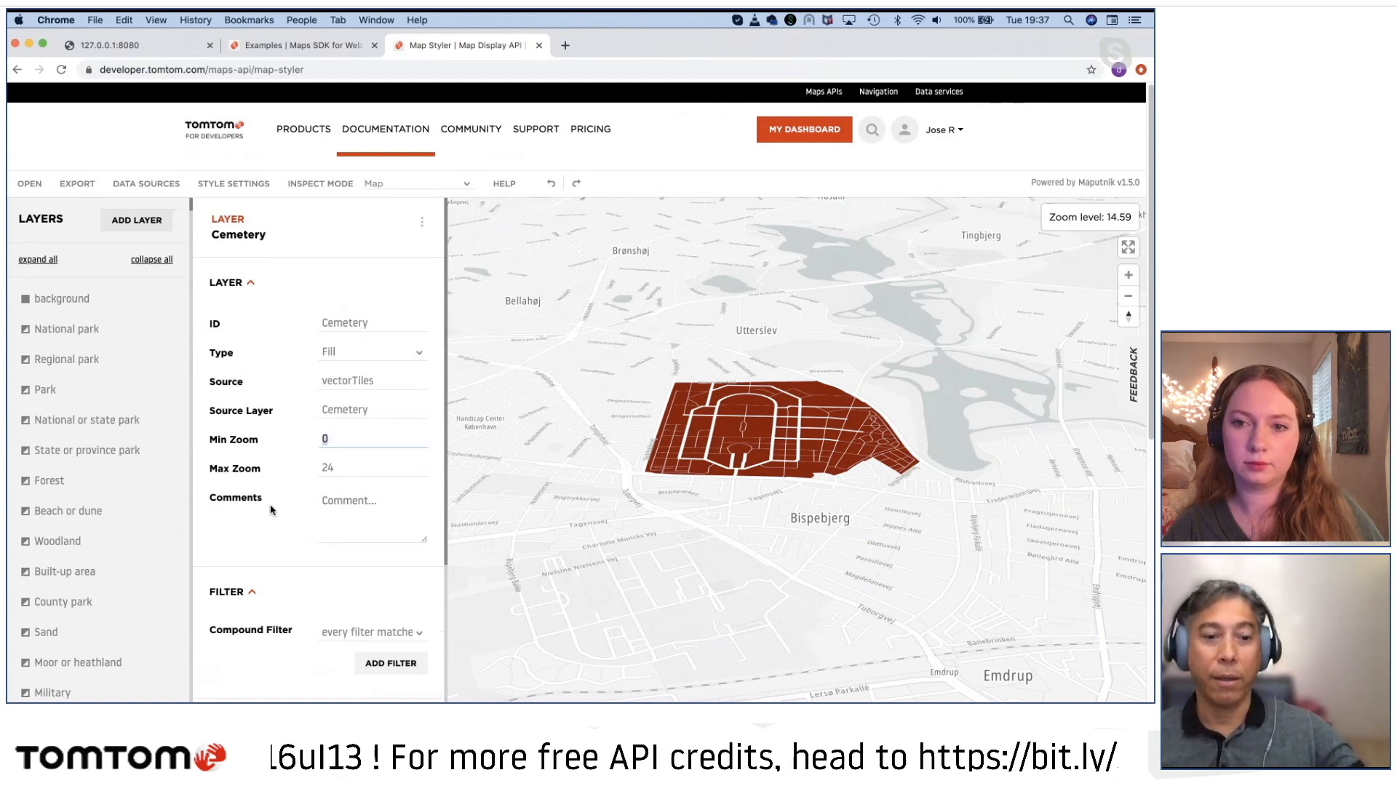
text(1)
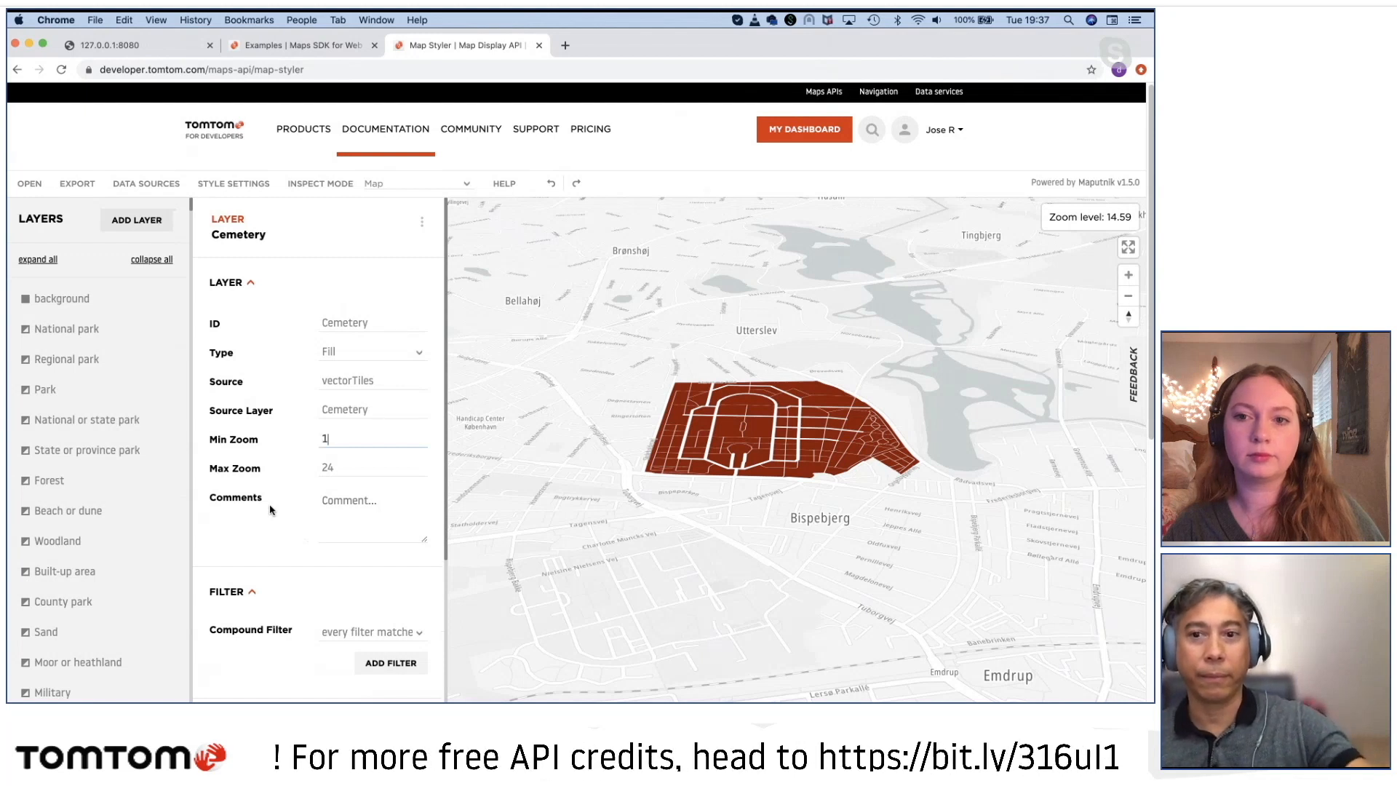
text(5)
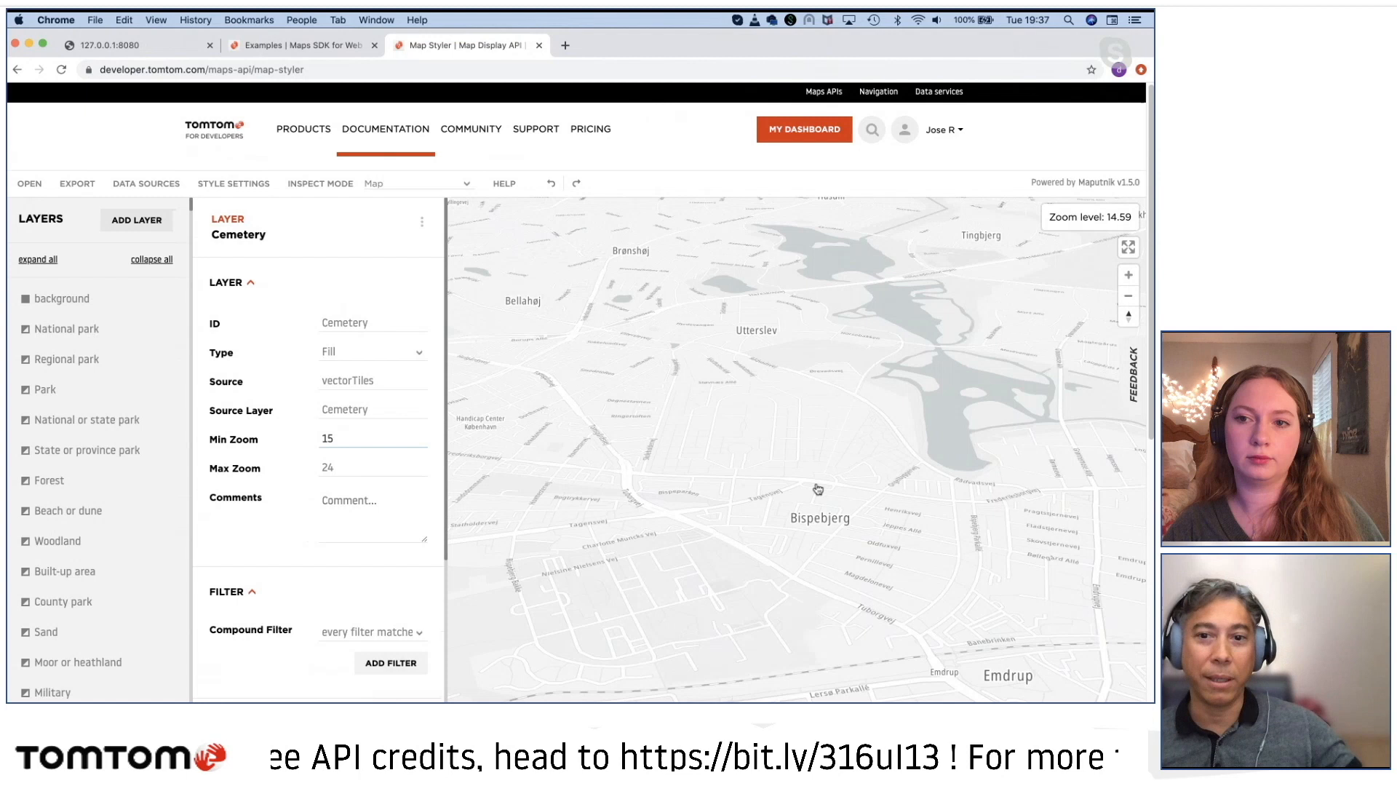
scroll(740, 467, up, 1)
scroll(740, 468, up, 3)
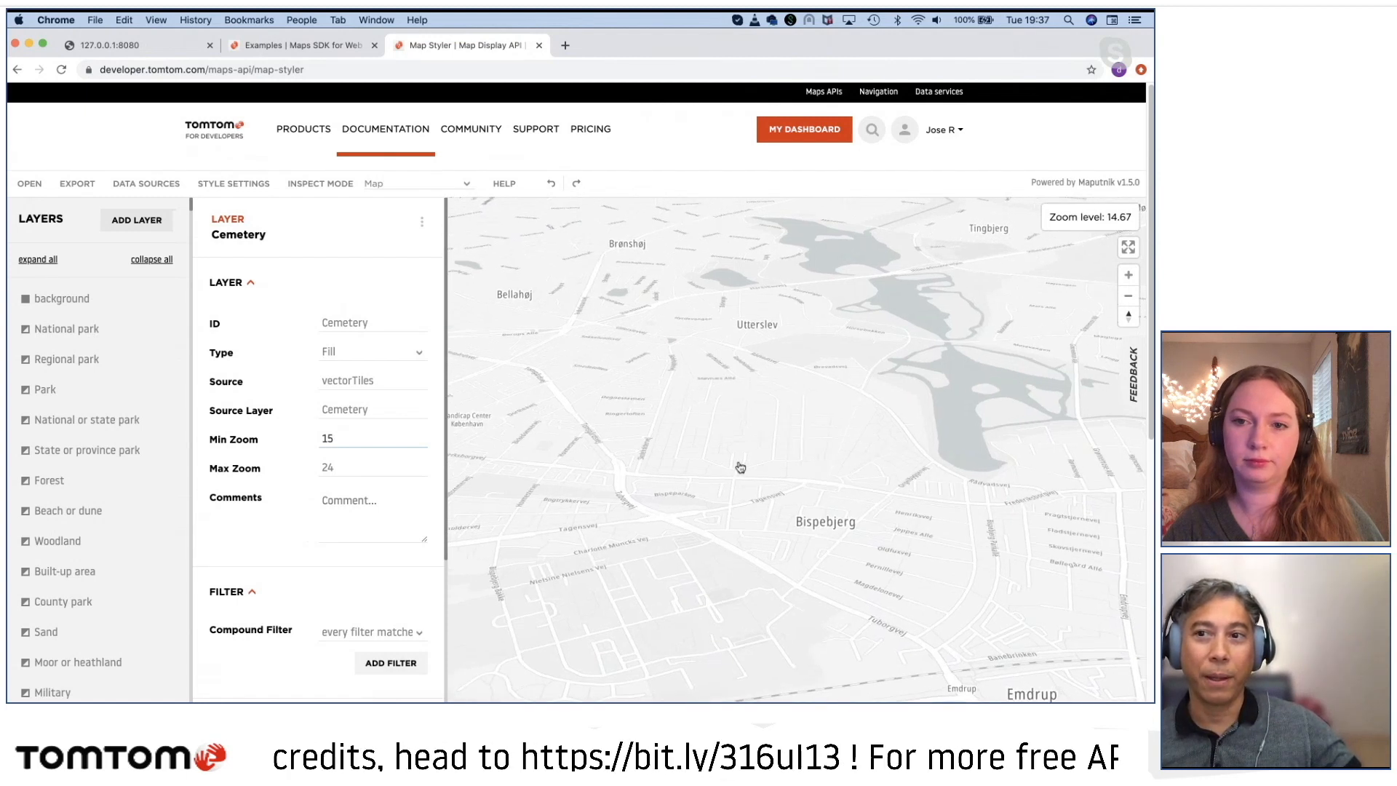
scroll(740, 467, up, 4)
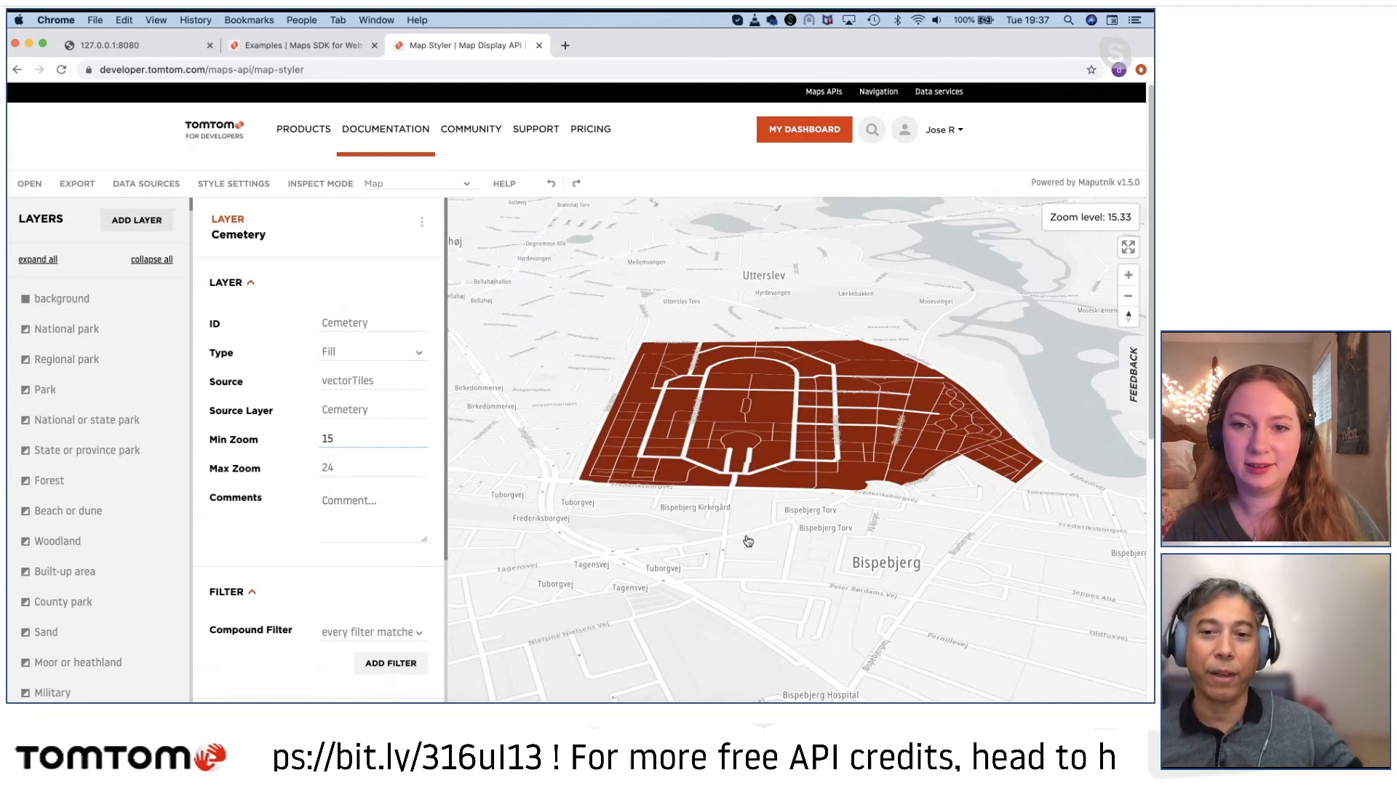
double_click(742, 542)
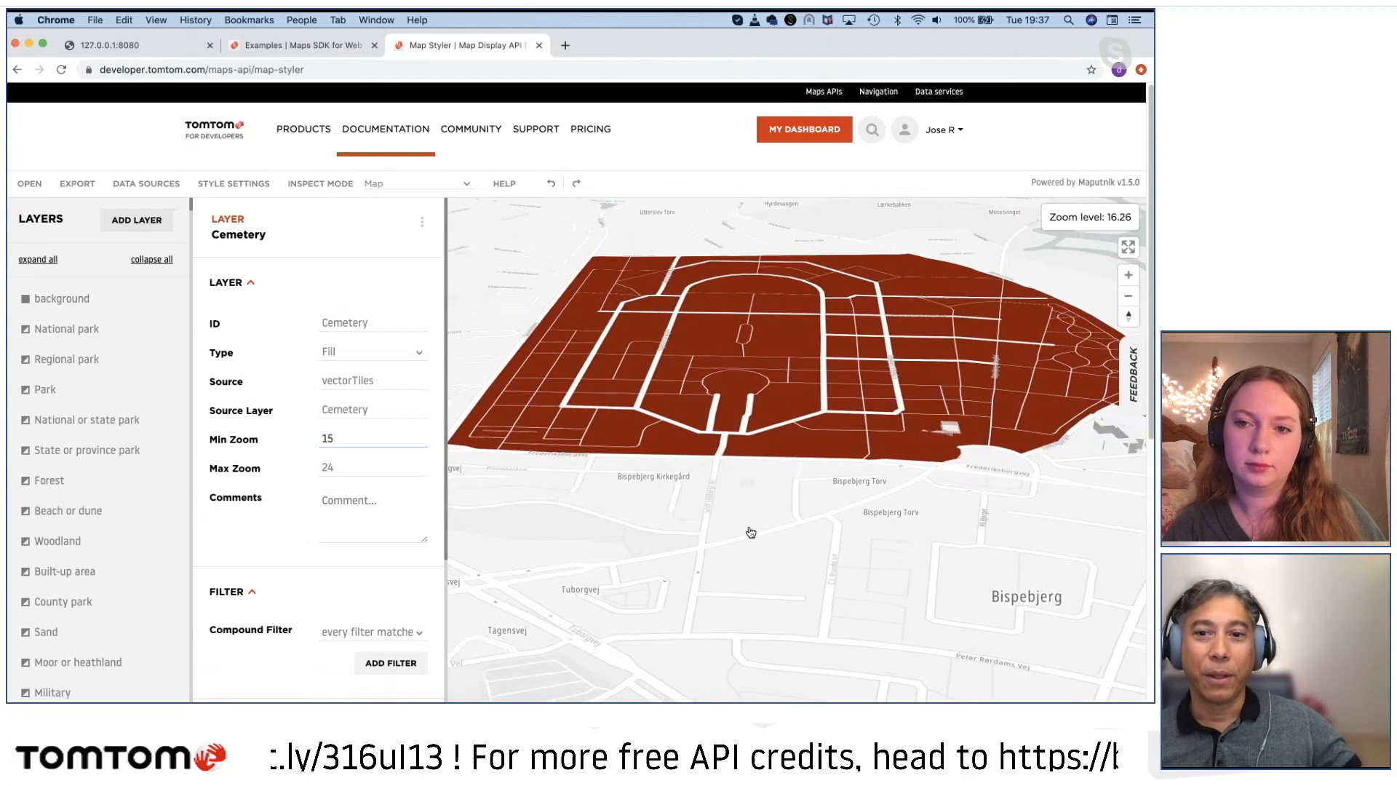
Step: Examine the 3D buildings west of the cemetery and around Utterslev Torv
drag(761, 507, 903, 553)
drag(586, 422, 844, 582)
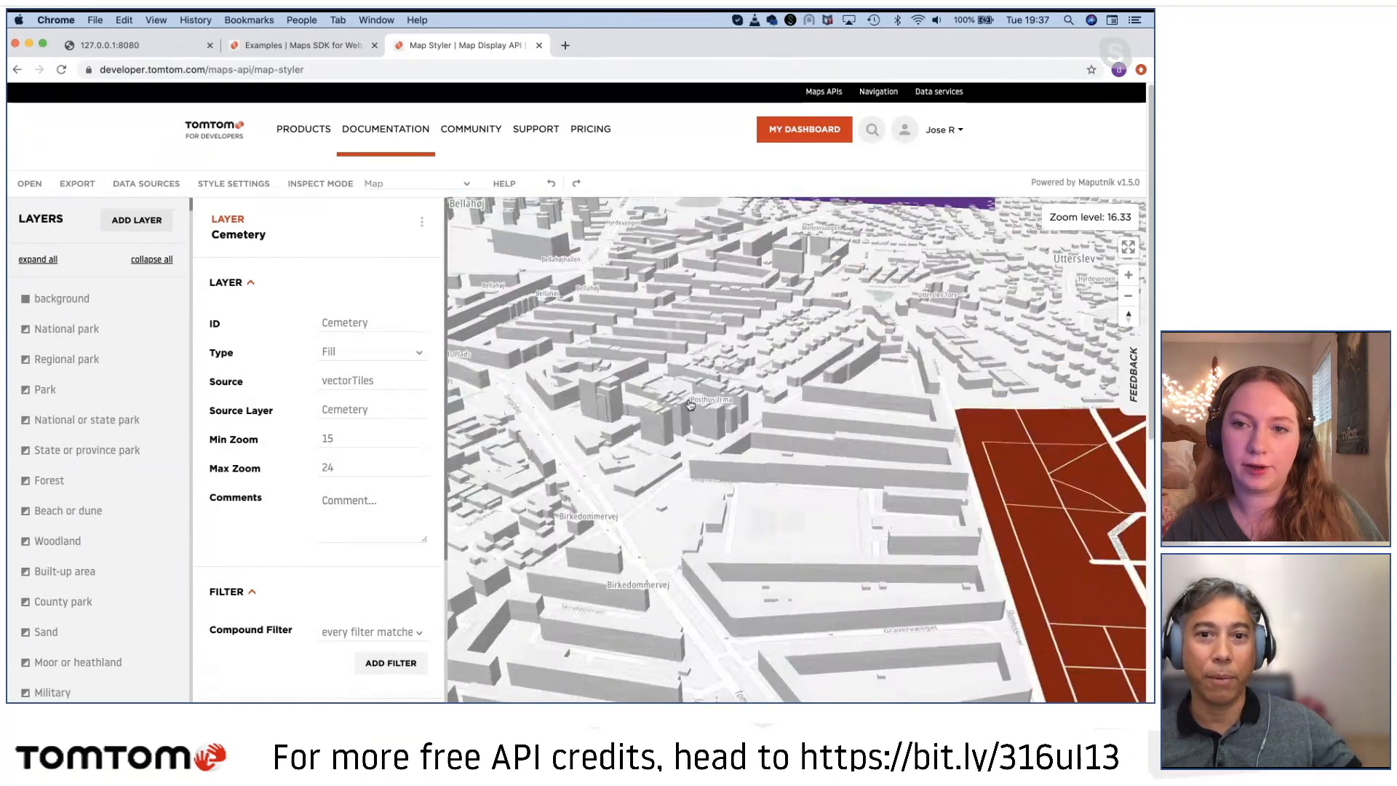
drag(546, 382, 604, 485)
drag(839, 499, 862, 619)
drag(1018, 542, 850, 530)
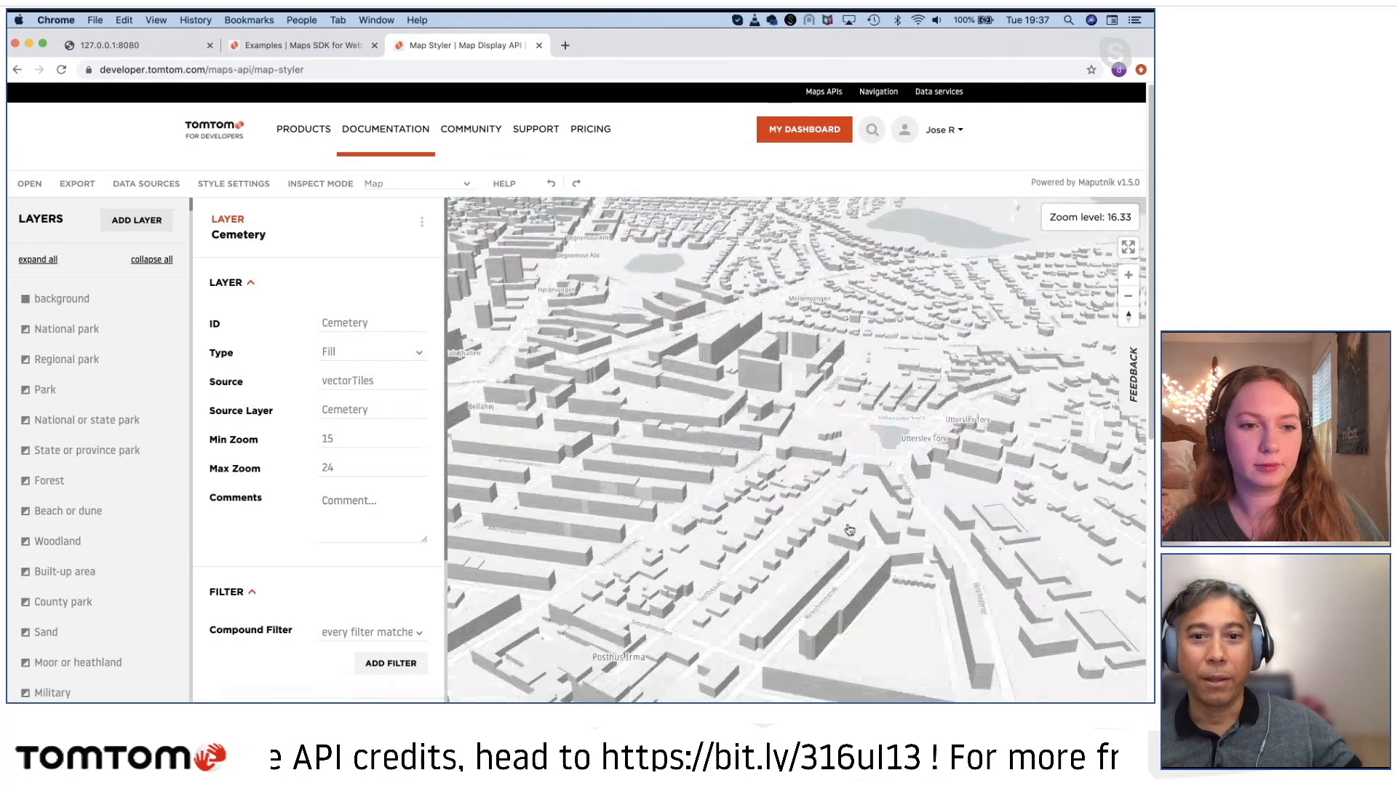
drag(657, 505, 716, 495)
scroll(585, 440, up, 5)
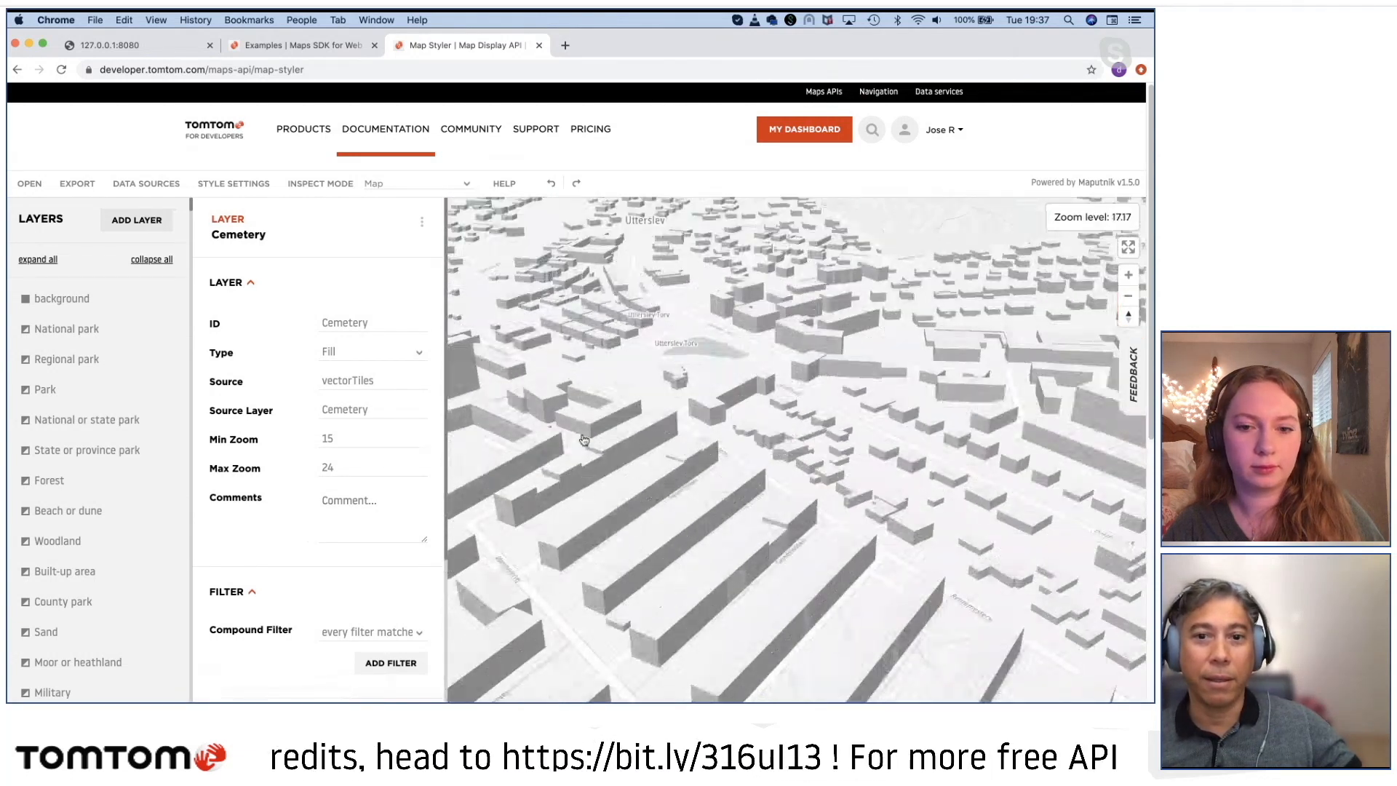
drag(584, 440, 880, 508)
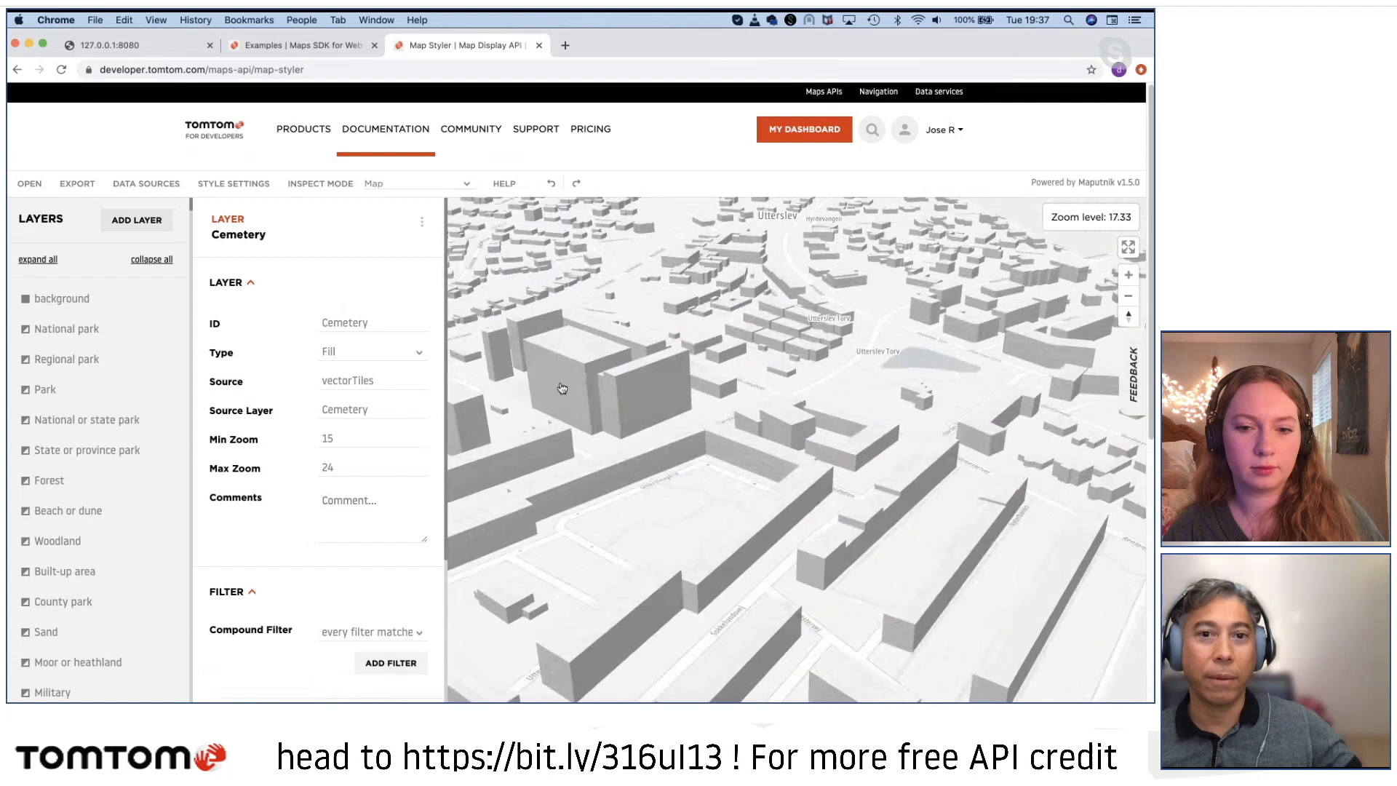
Step: Select the Other building 3D layer from the buildings south-west of Utterslev Torv
click(562, 388)
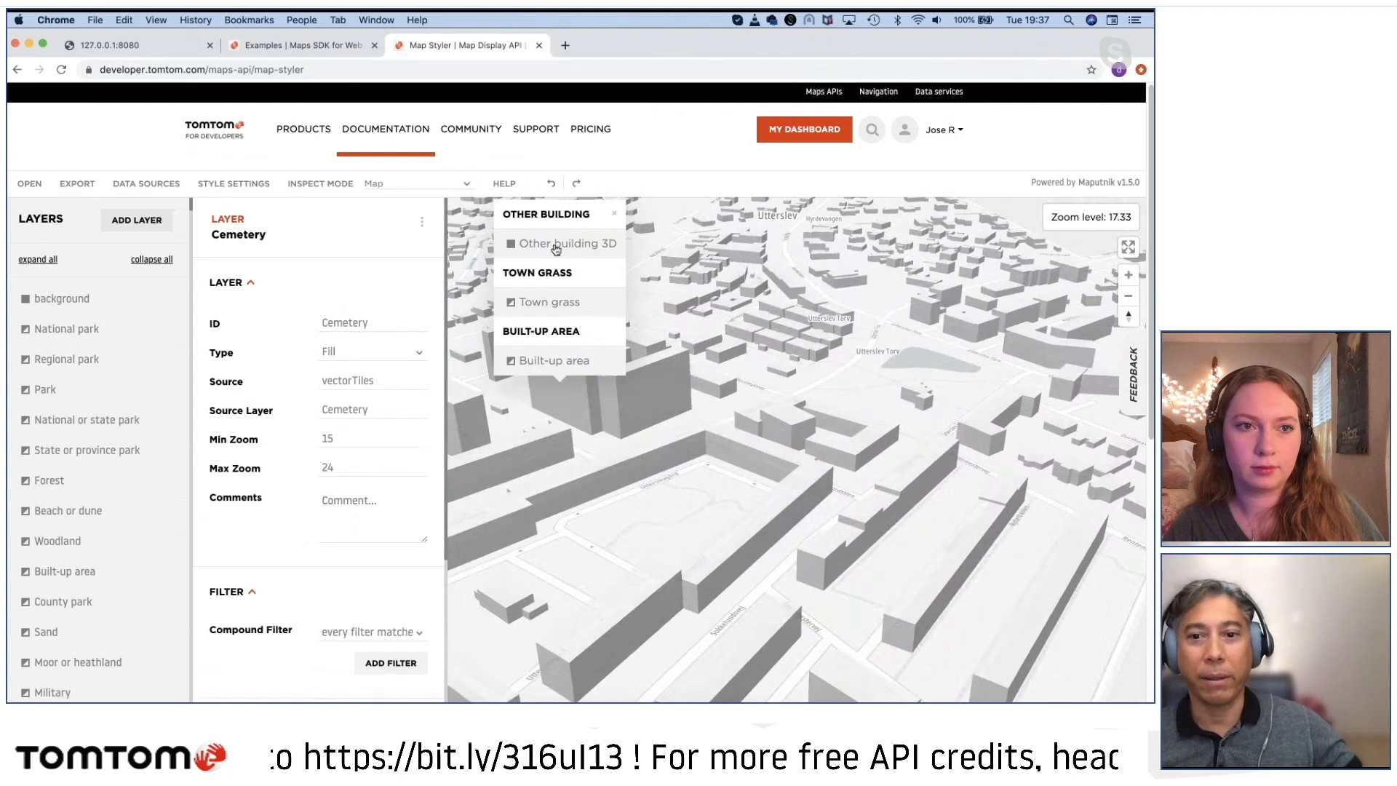
click(743, 442)
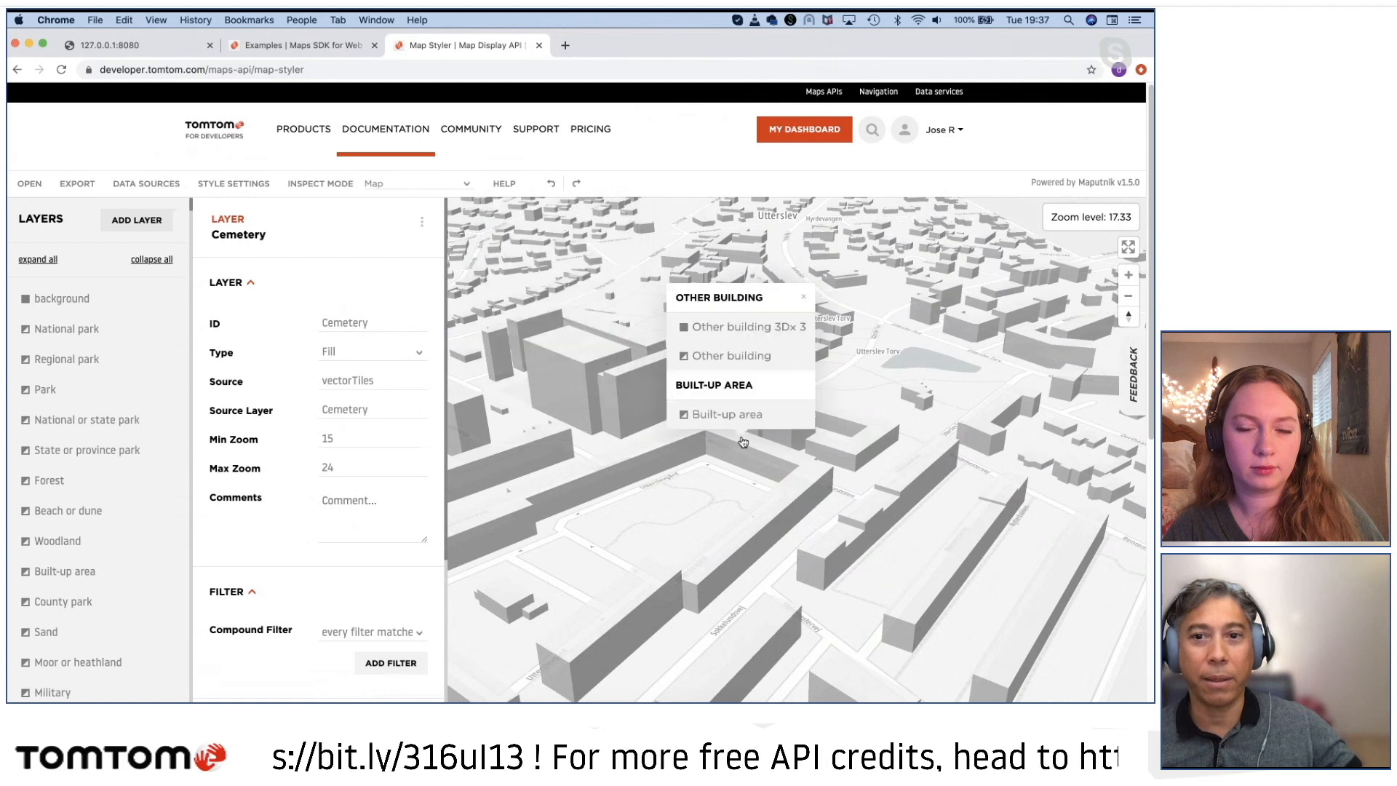
click(737, 327)
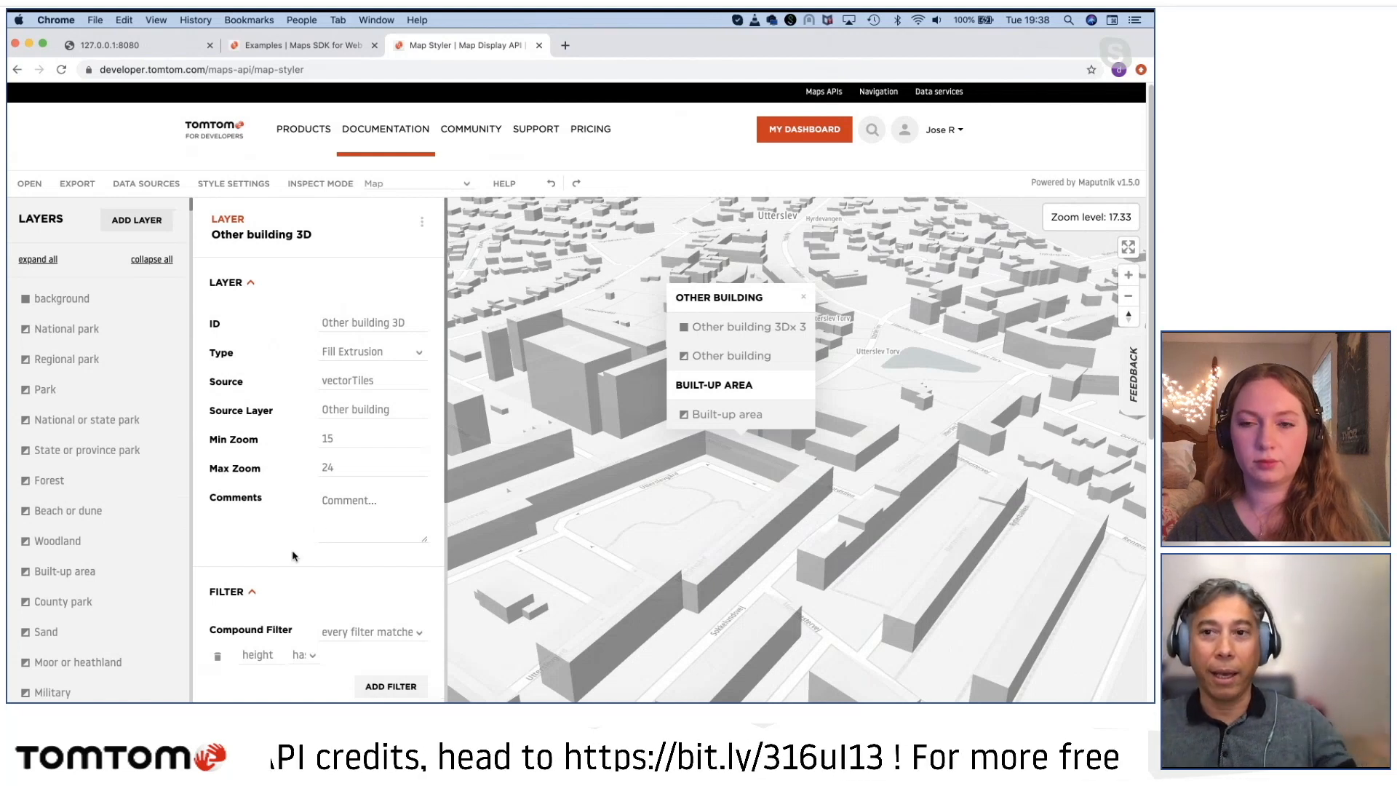
Step: Hide the Other building 3D layer, view the map without it at closer scales, and show the layer again
click(422, 222)
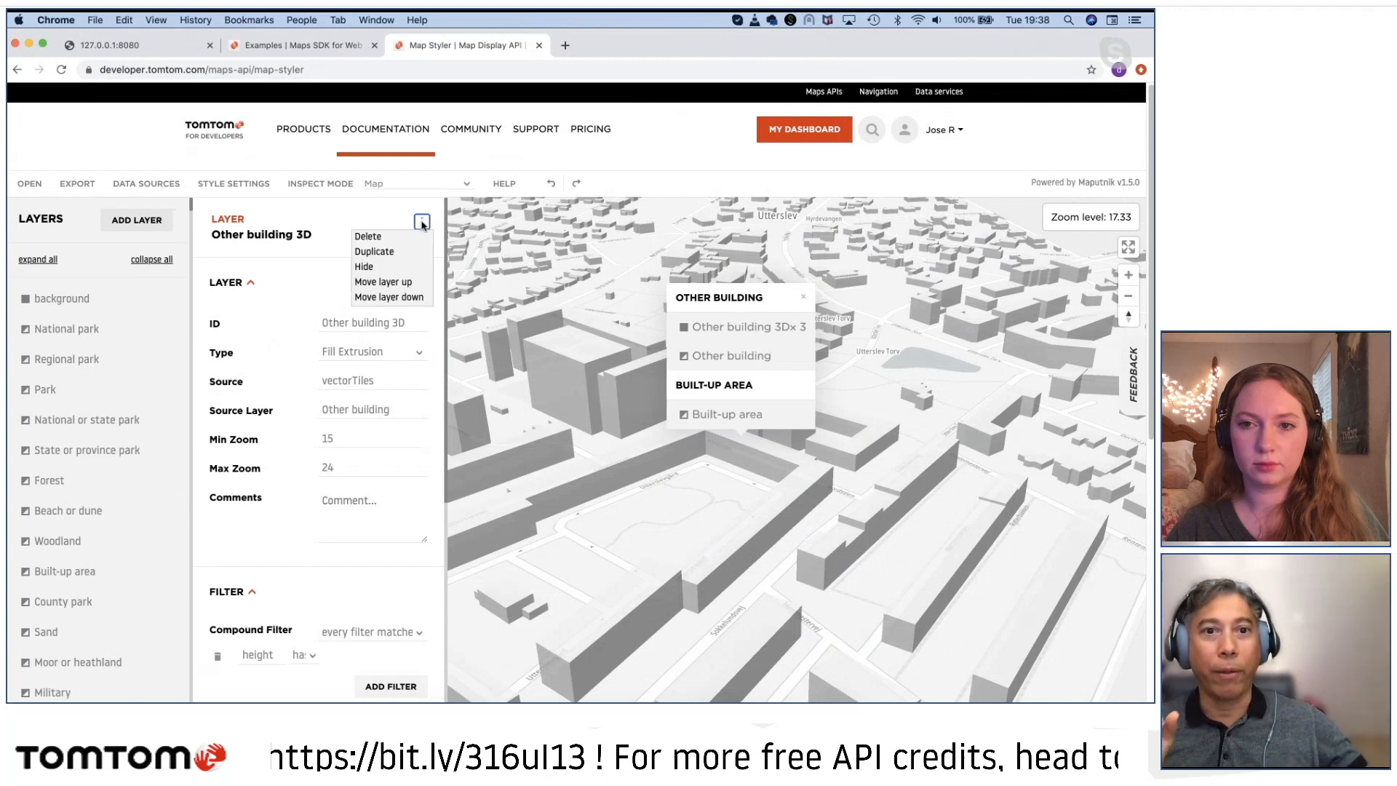
click(363, 267)
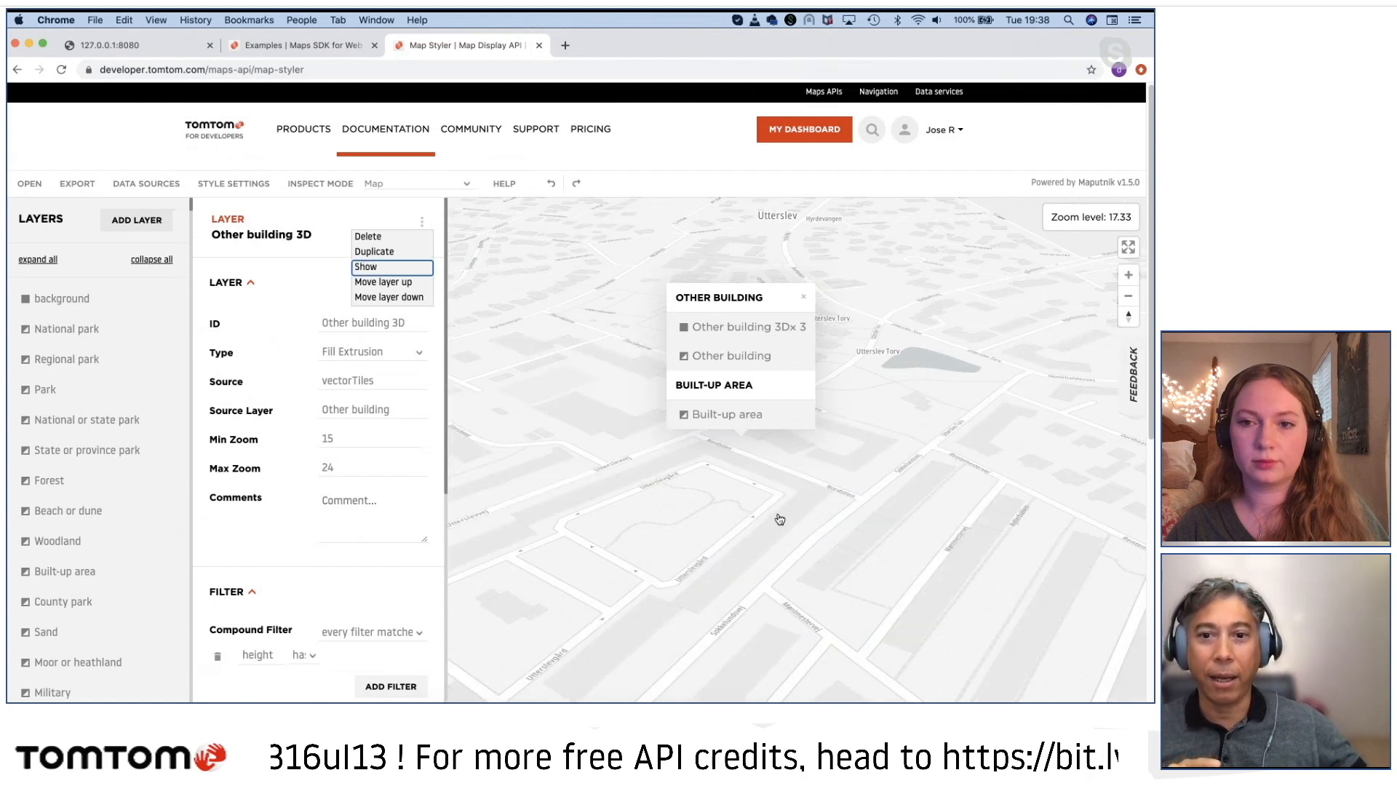
scroll(806, 522, up, 1)
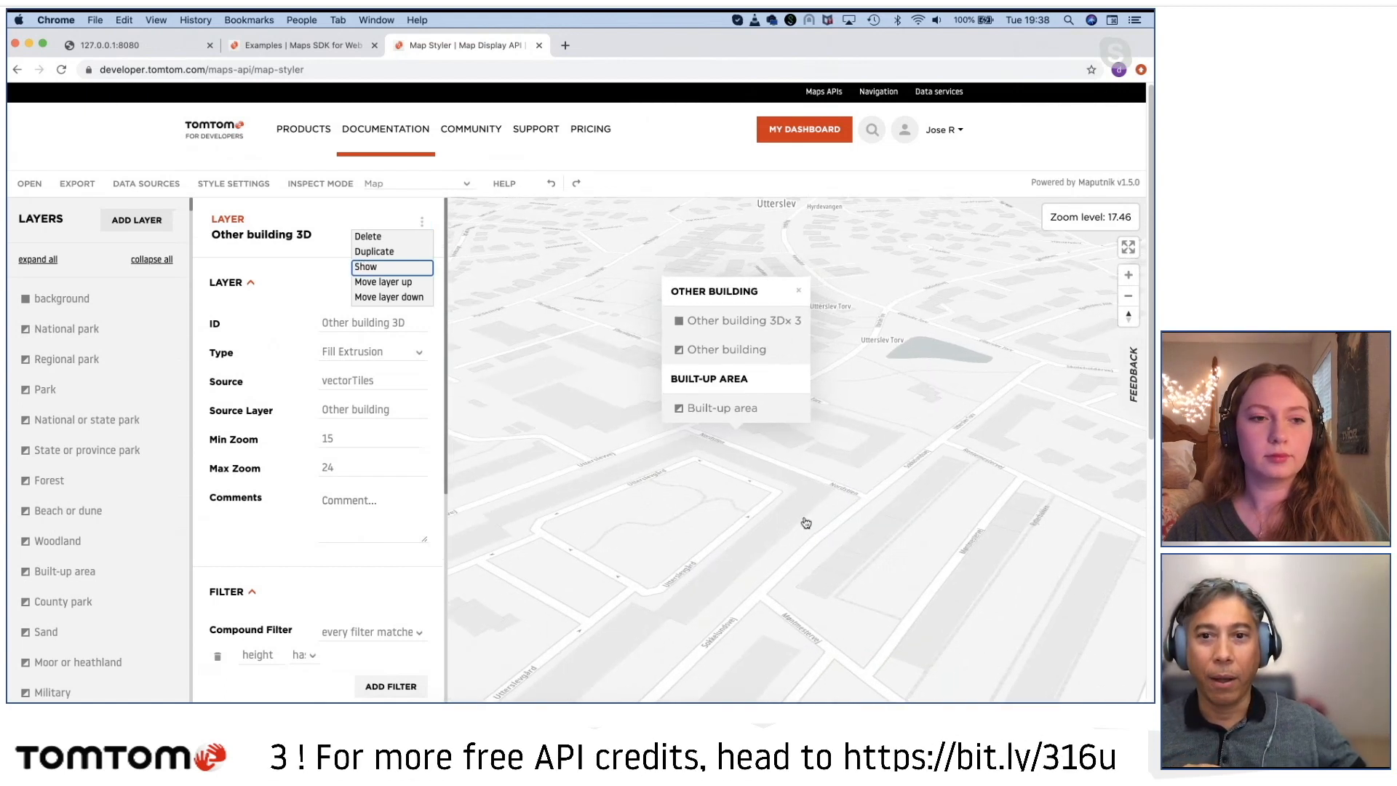
scroll(806, 523, up, 1)
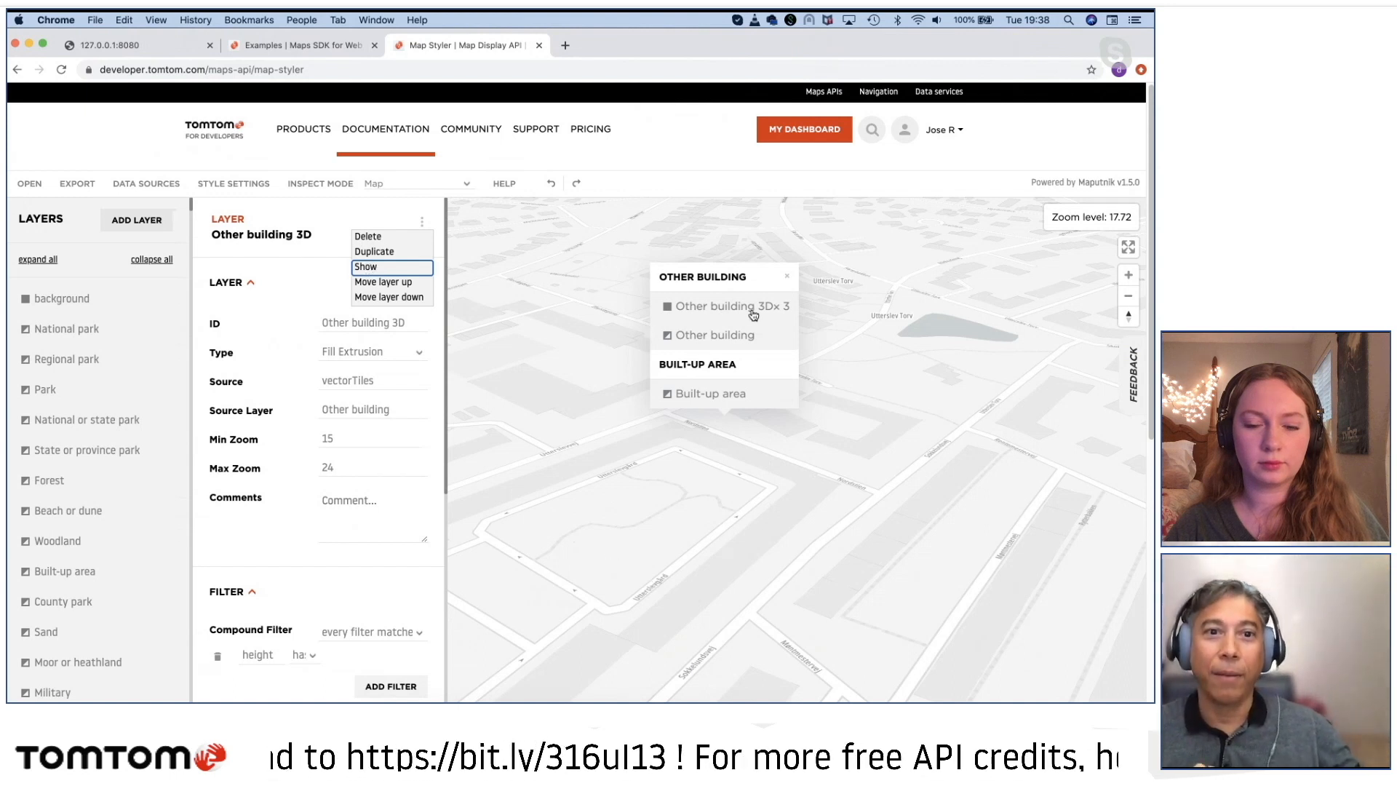
click(379, 268)
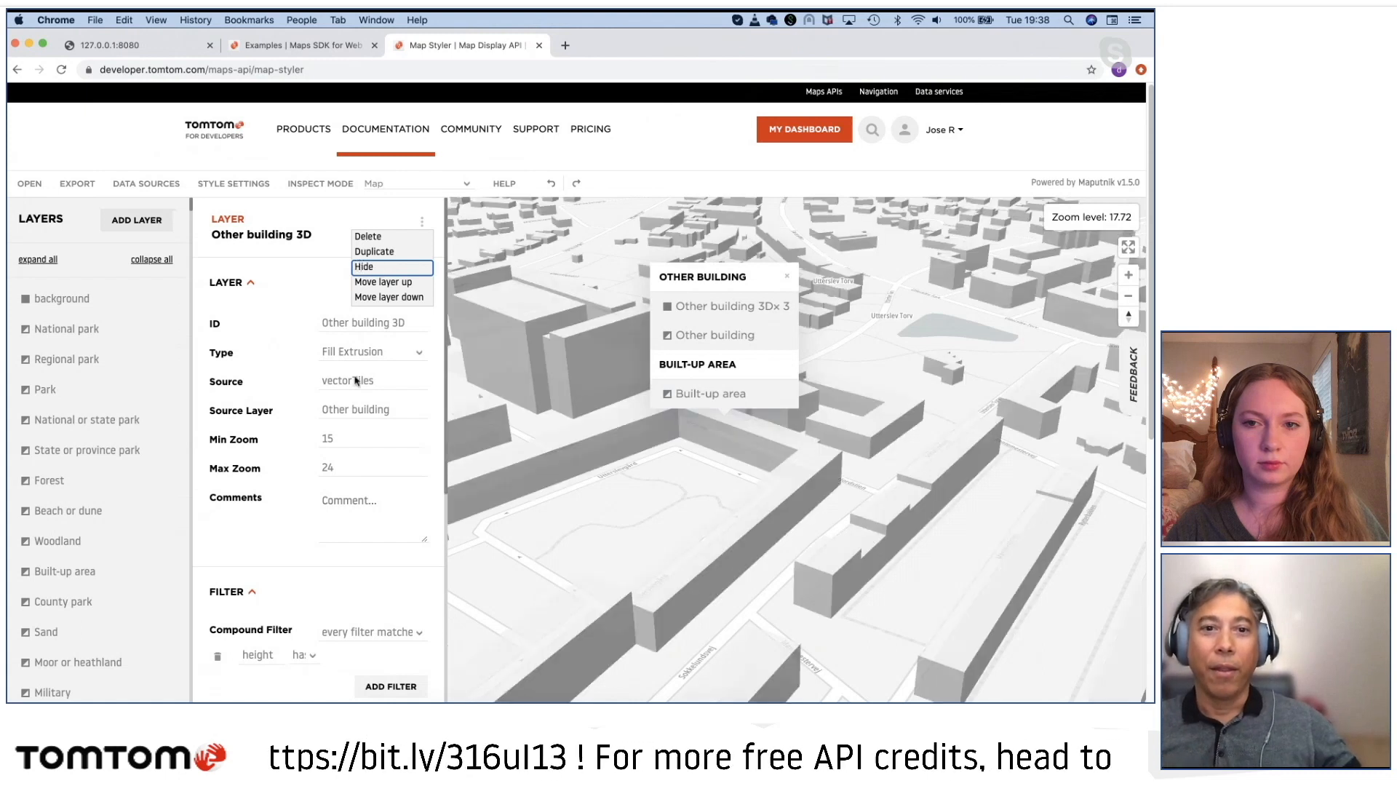
Step: Review the Other building 3D layer's type options, paint properties and JSON definition, and read the extrusion height and base descriptions
click(339, 356)
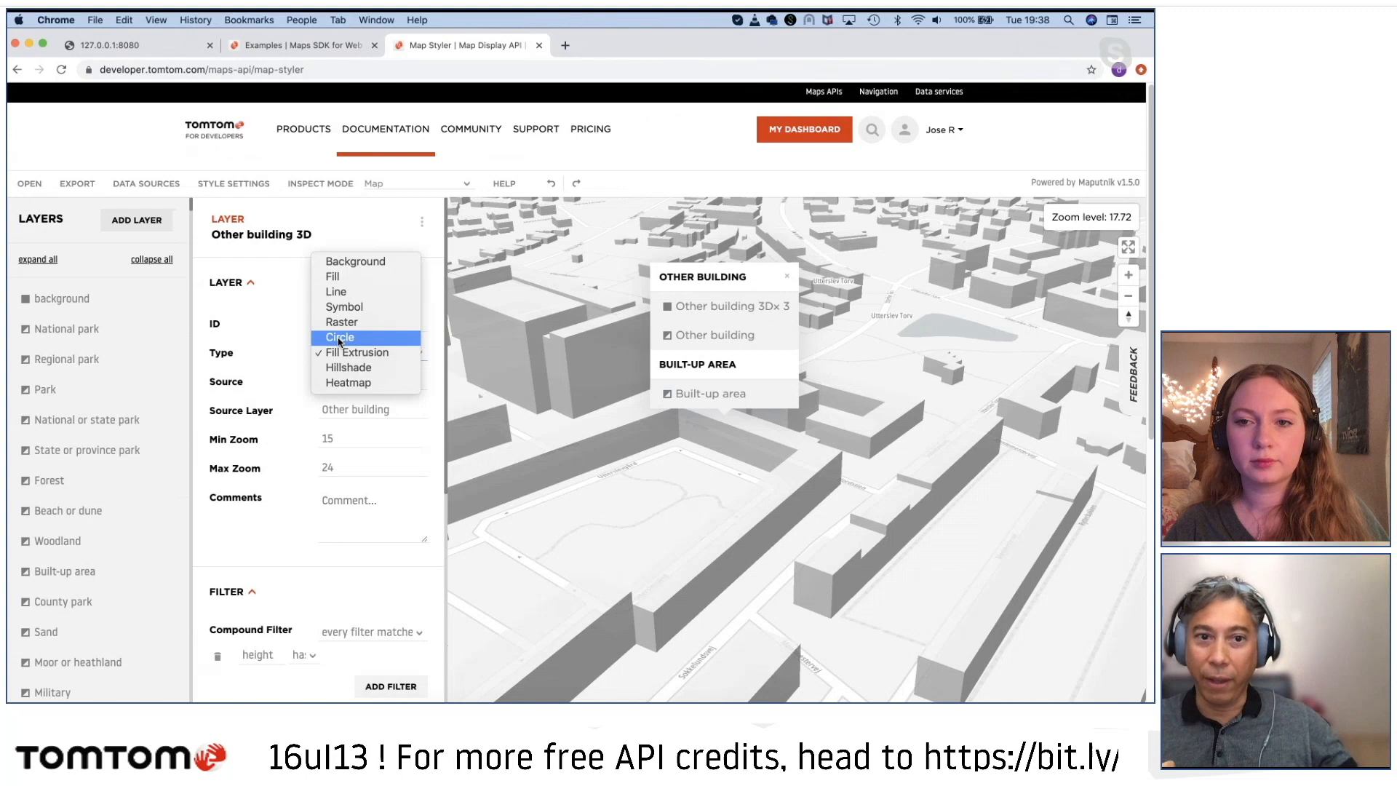
click(286, 542)
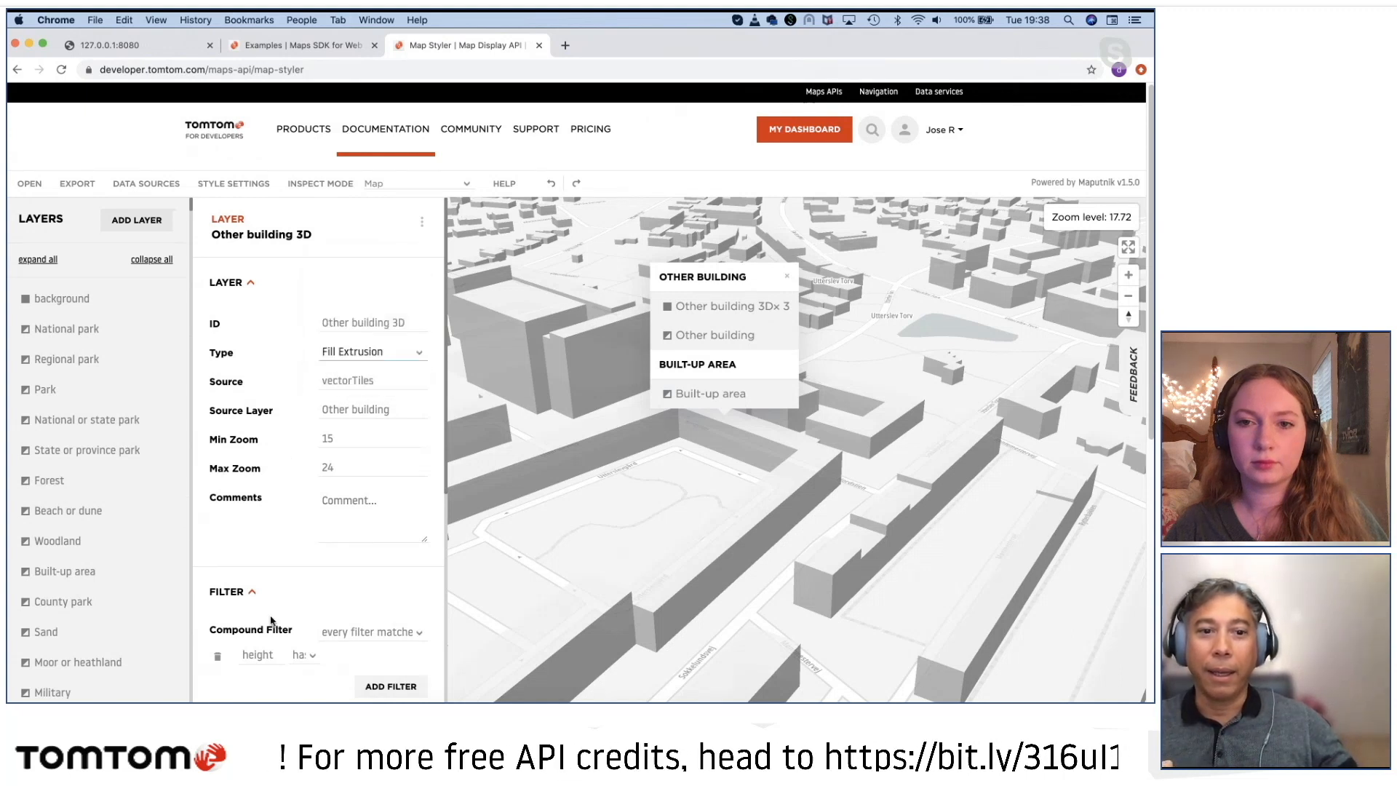
scroll(391, 630, down, 4)
scroll(391, 630, down, 5)
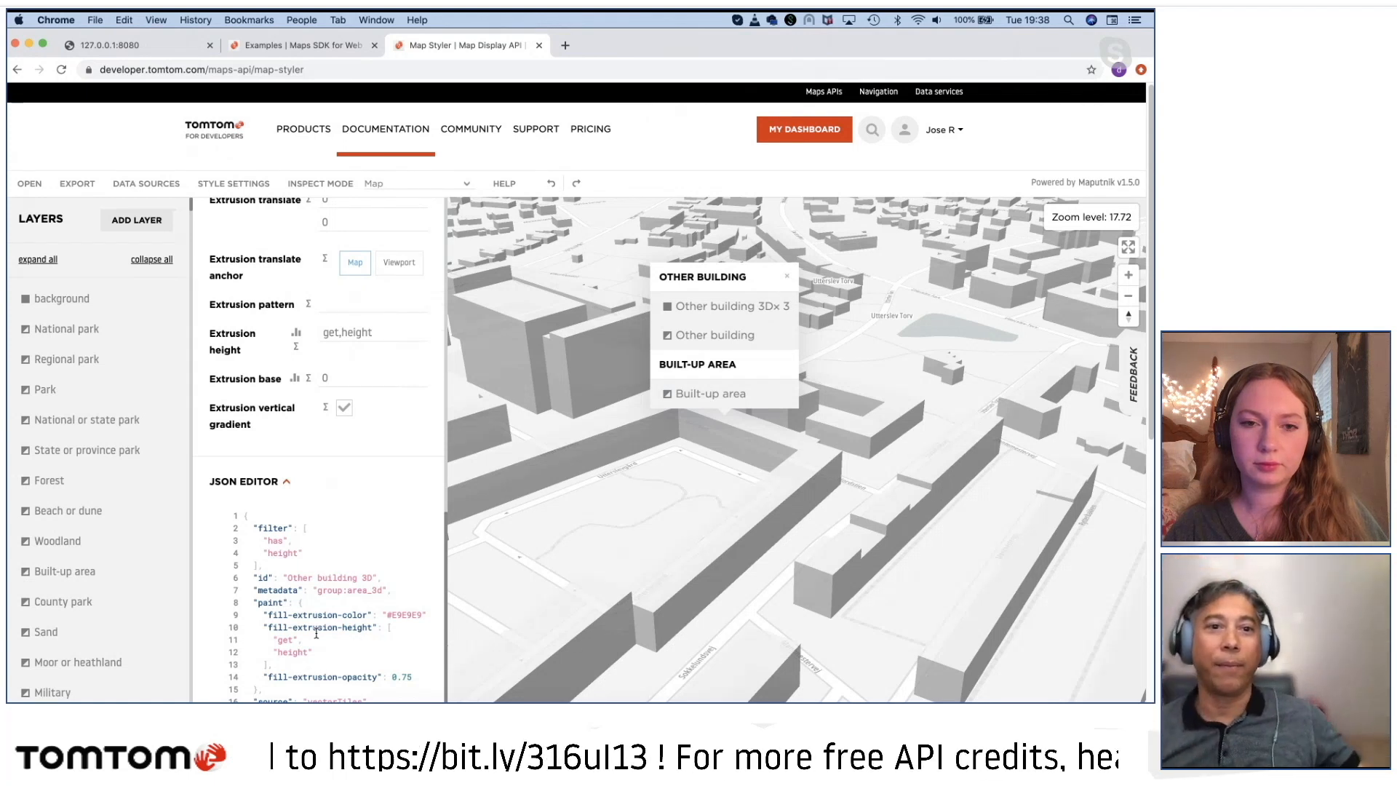
scroll(349, 481, up, 5)
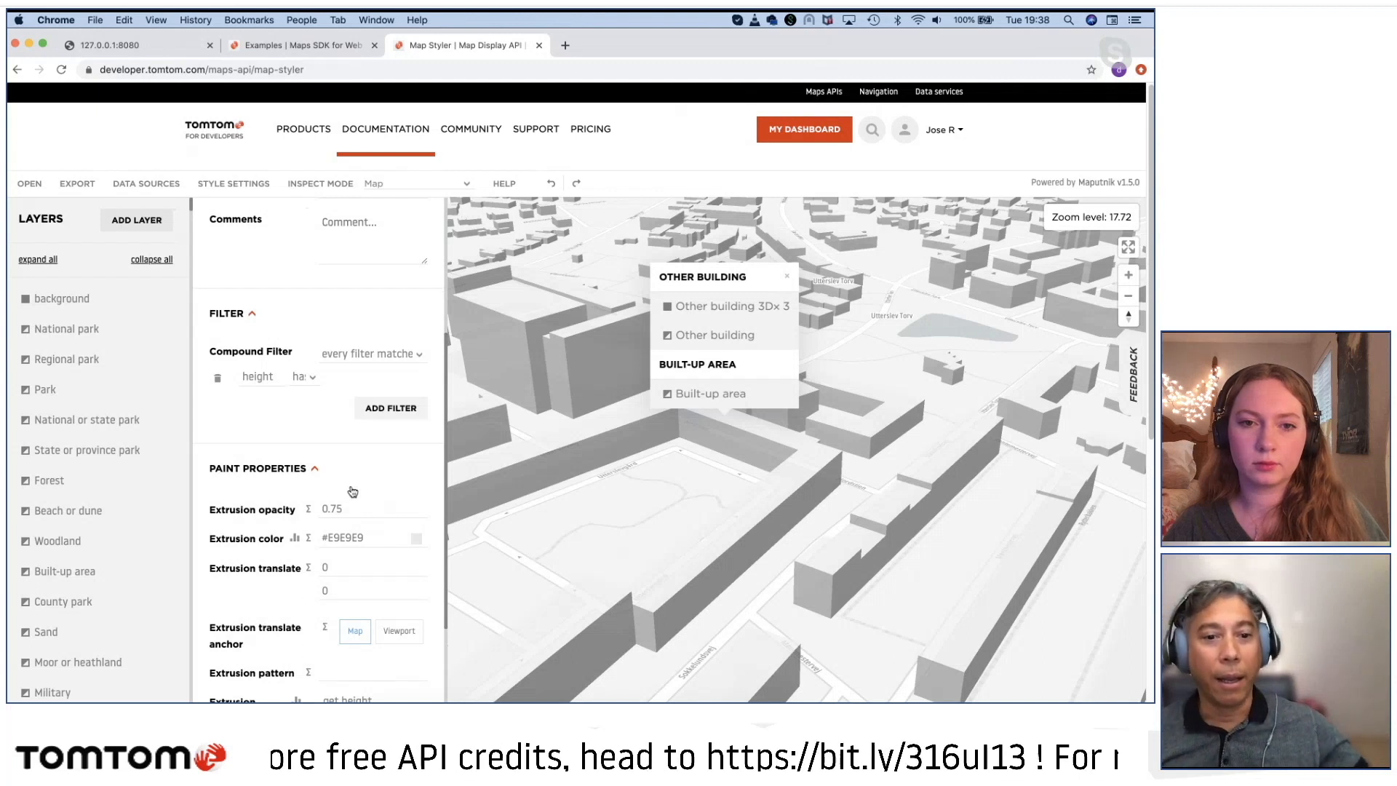
scroll(344, 478, down, 5)
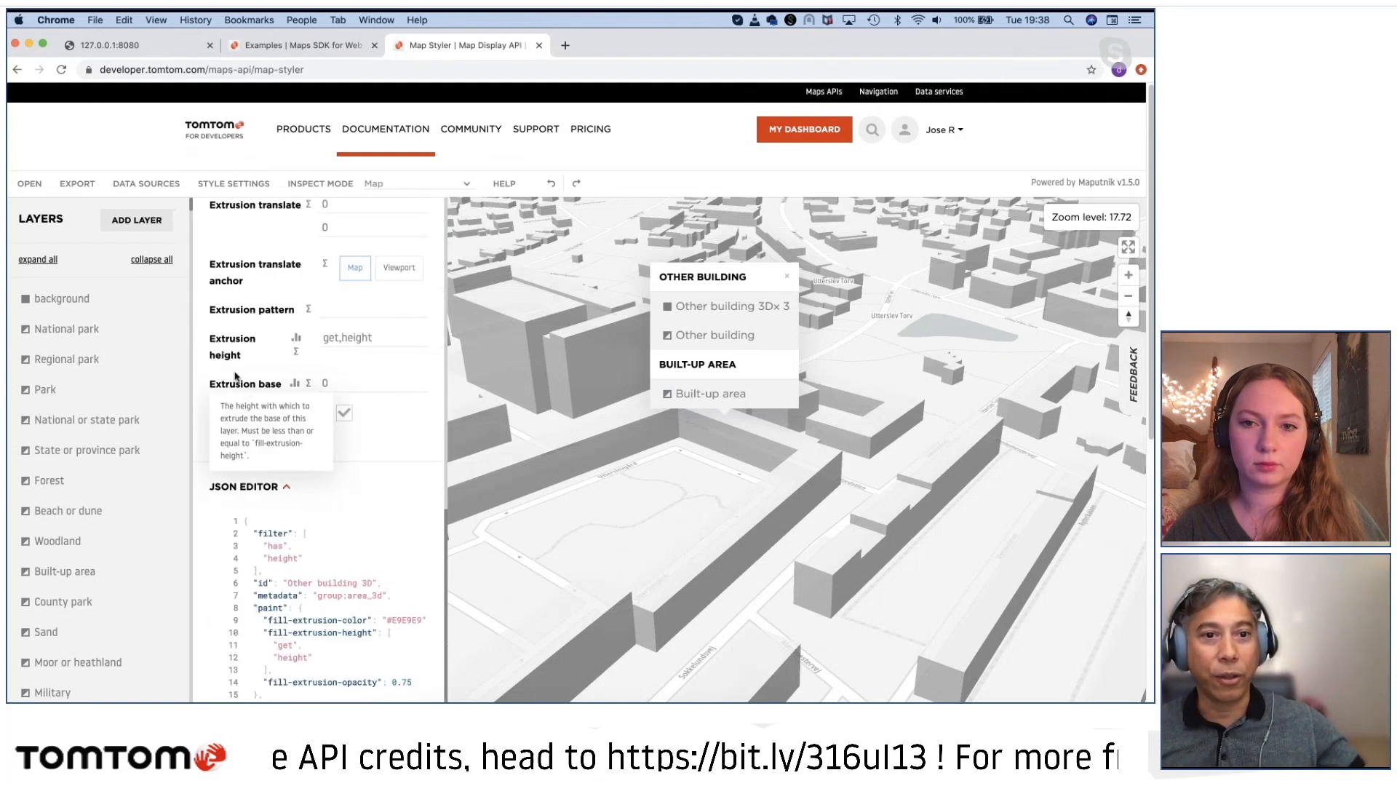
mouse_move(227, 348)
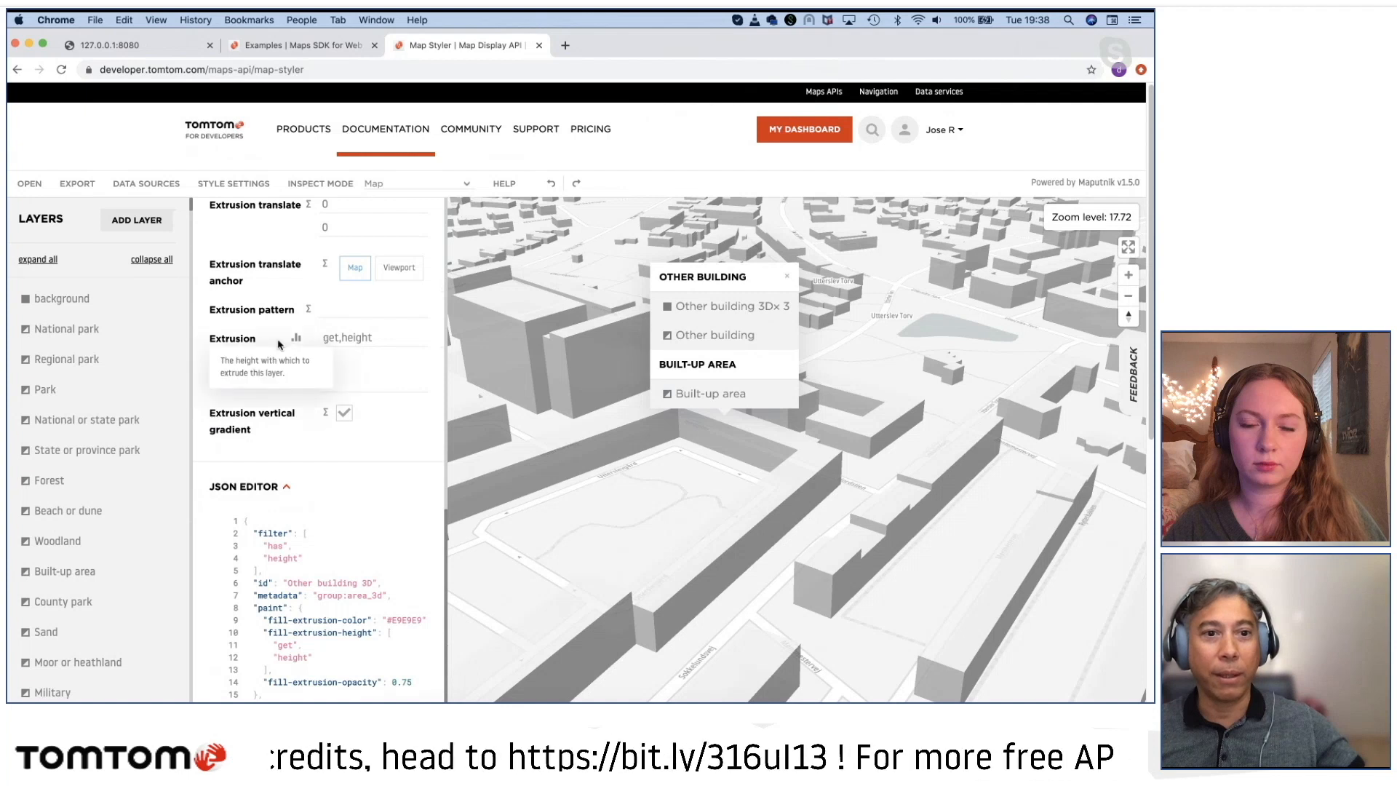
mouse_move(222, 400)
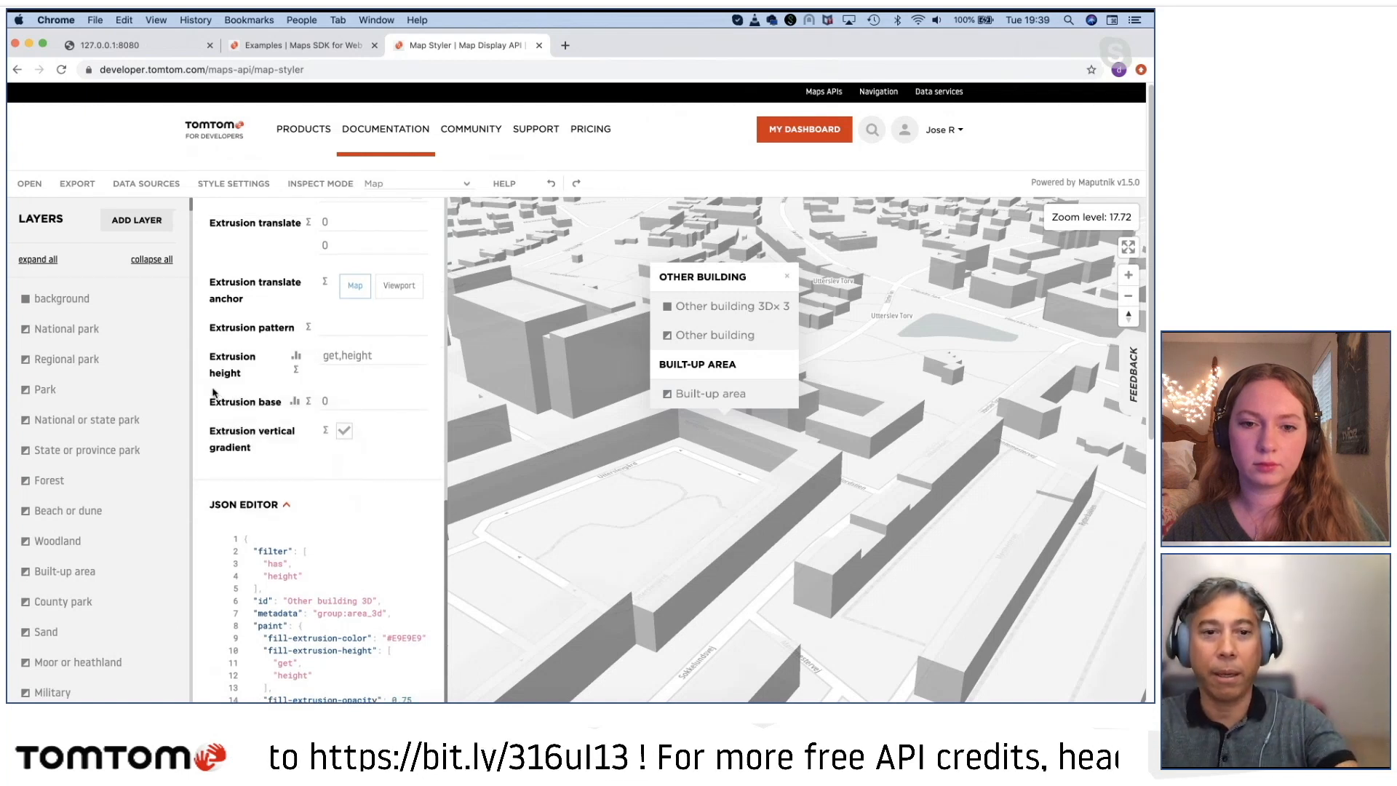
Step: Enlarge the page and set the Other building 3D layer's extrusion height to 130
key(super+equal)
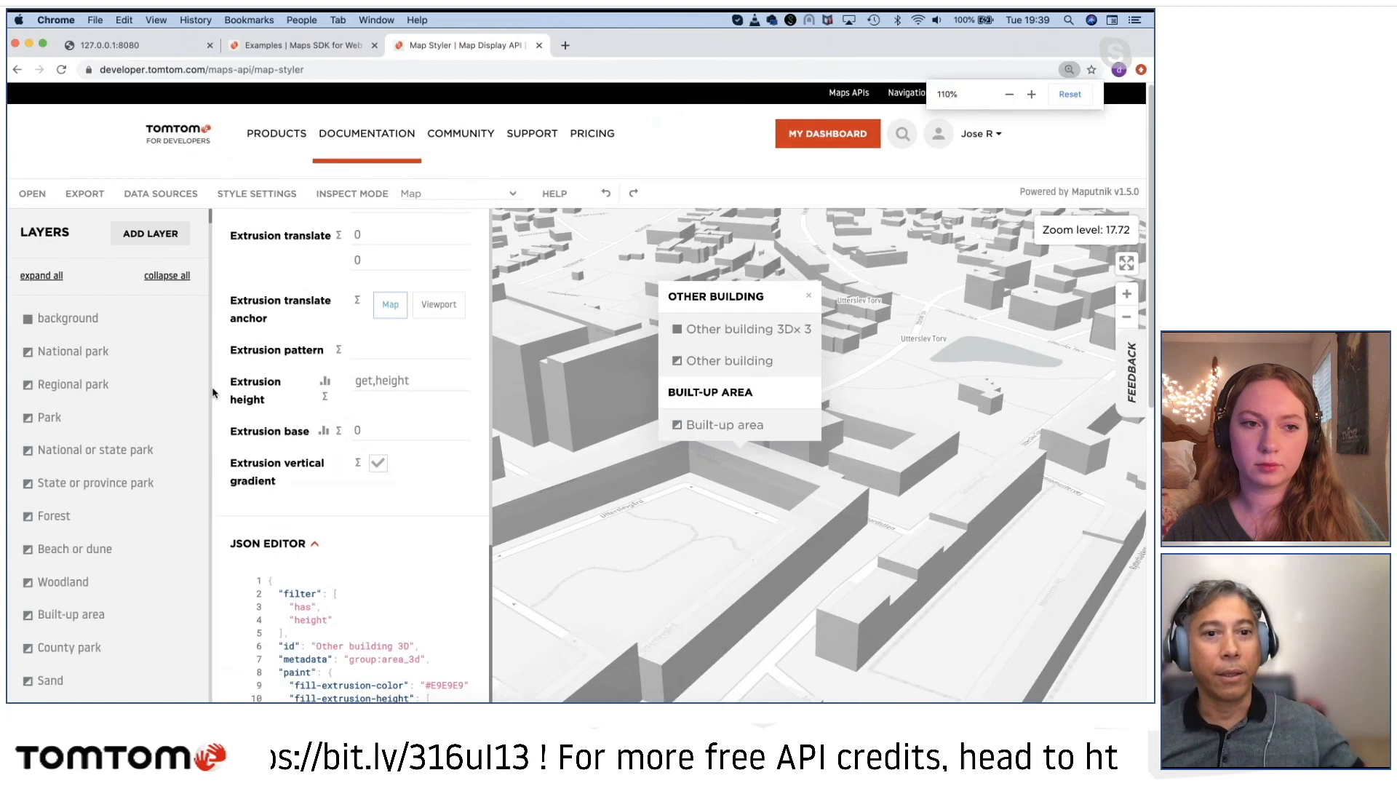
key(super+equal)
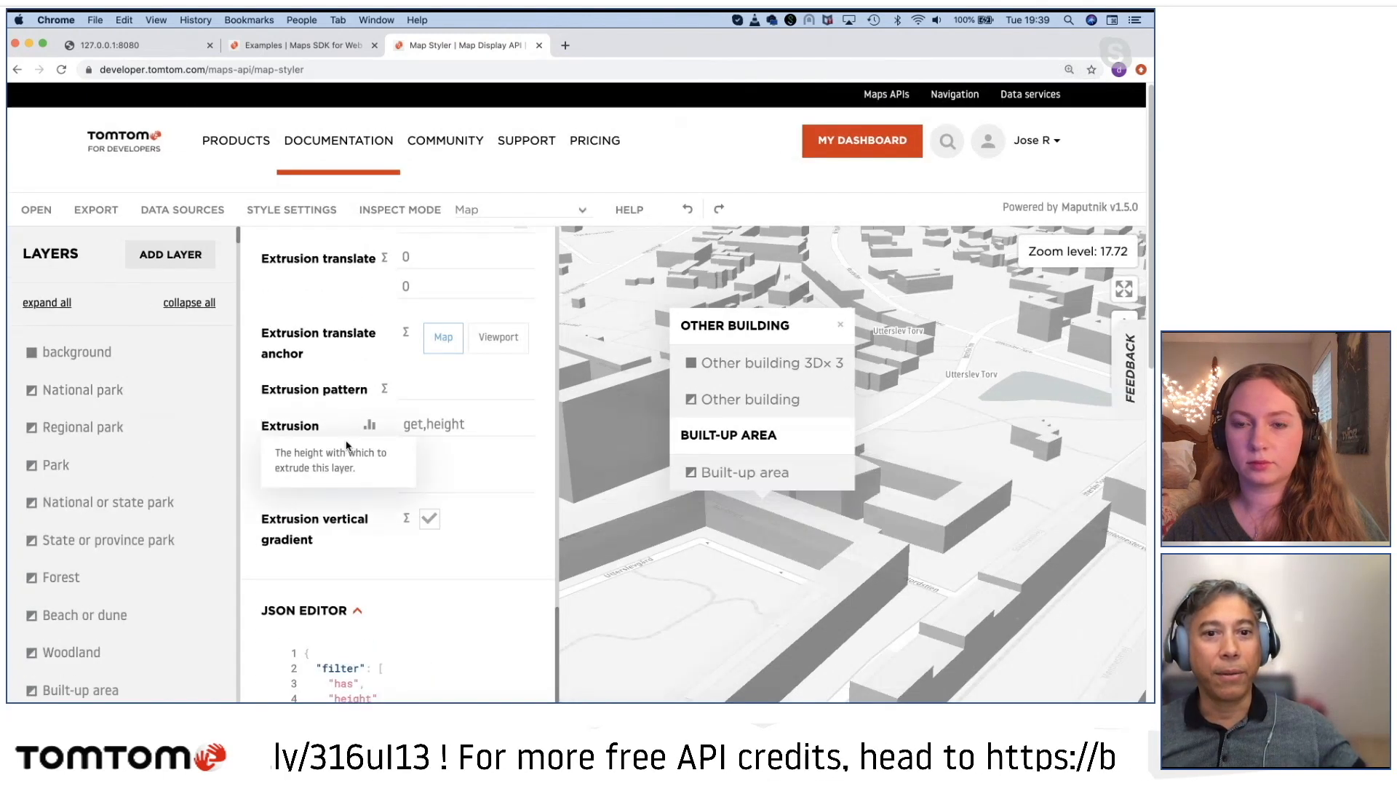
click(409, 431)
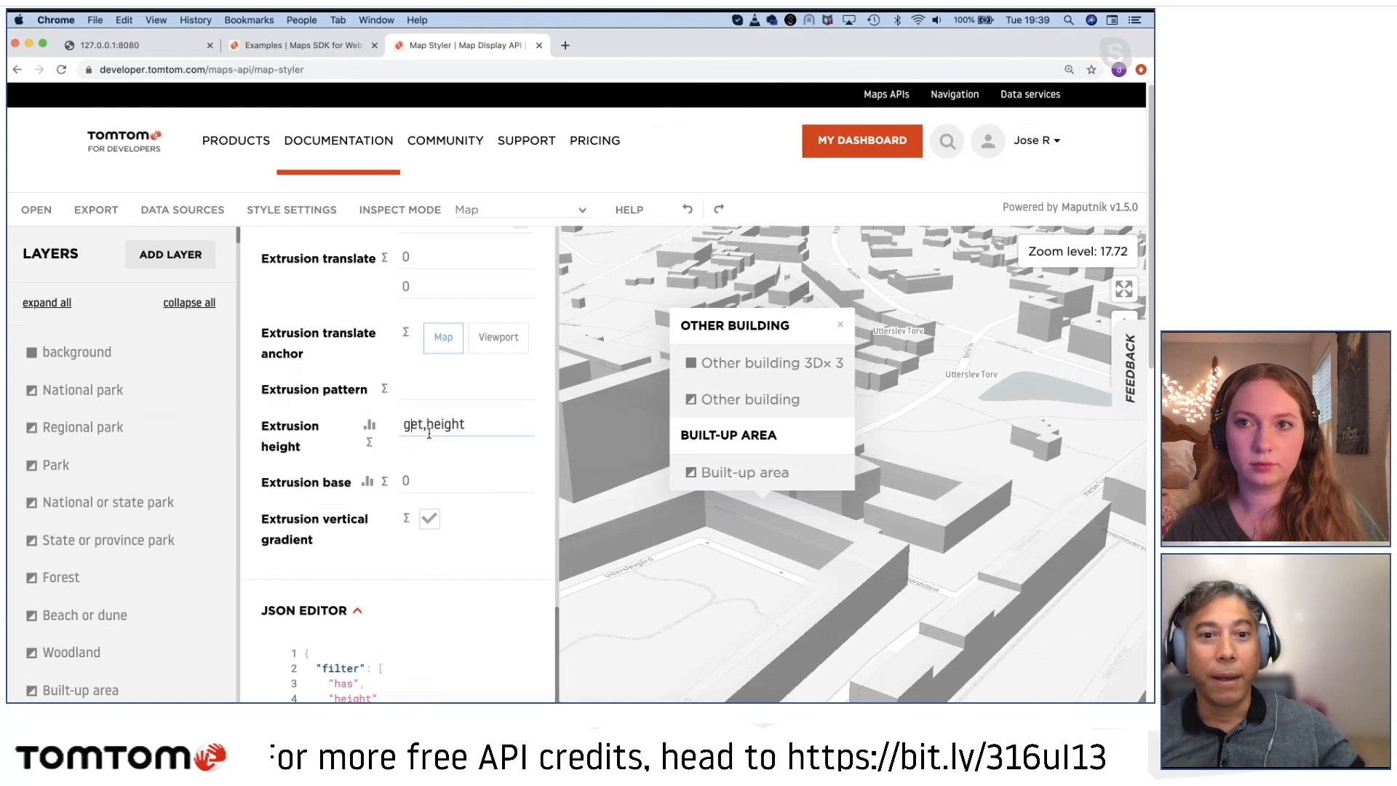
click(466, 427)
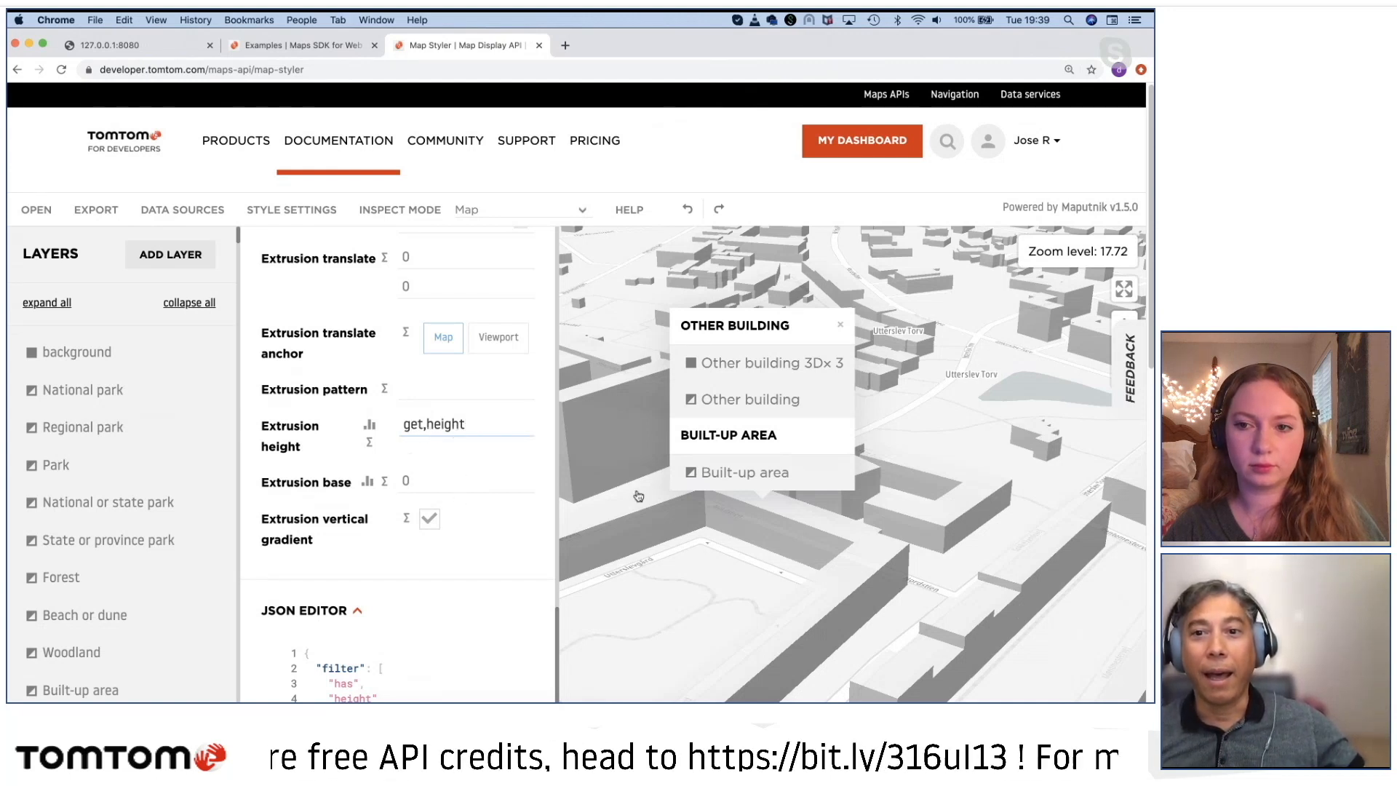
click(845, 325)
drag(855, 312, 836, 458)
scroll(836, 458, up, 1)
click(416, 449)
text(10)
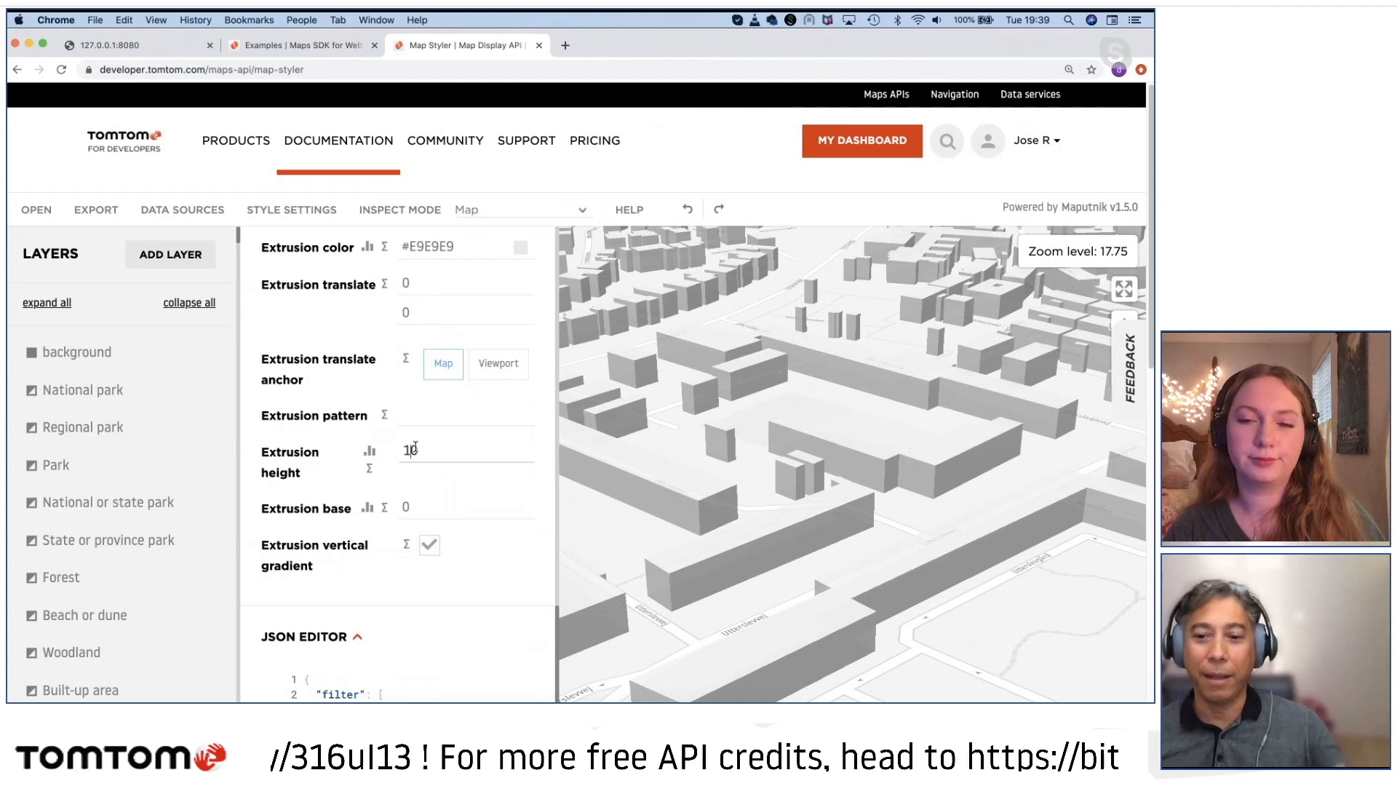
text(0)
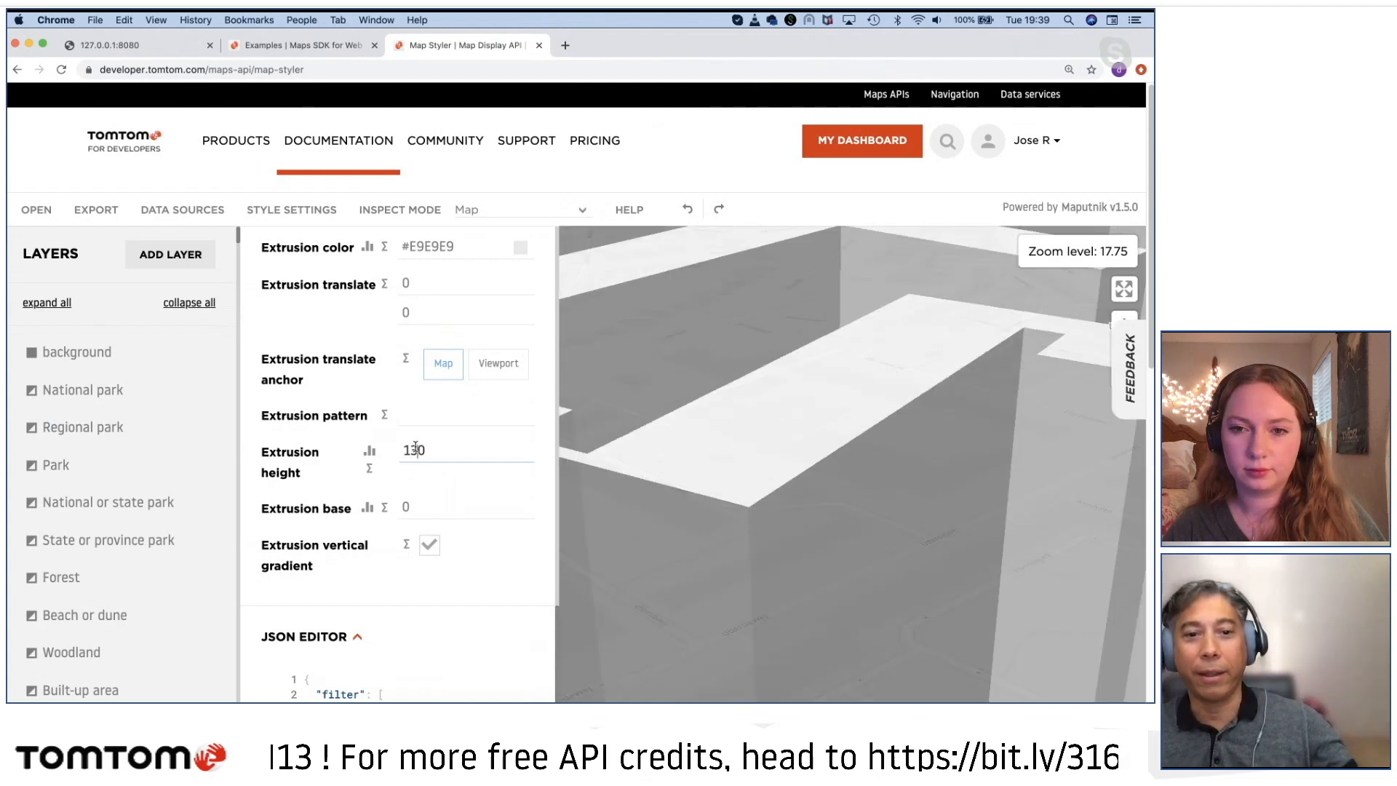
Step: Examine the extruded buildings around Utterslev and Bellahøj at wider and closer map scales
scroll(679, 480, down, 8)
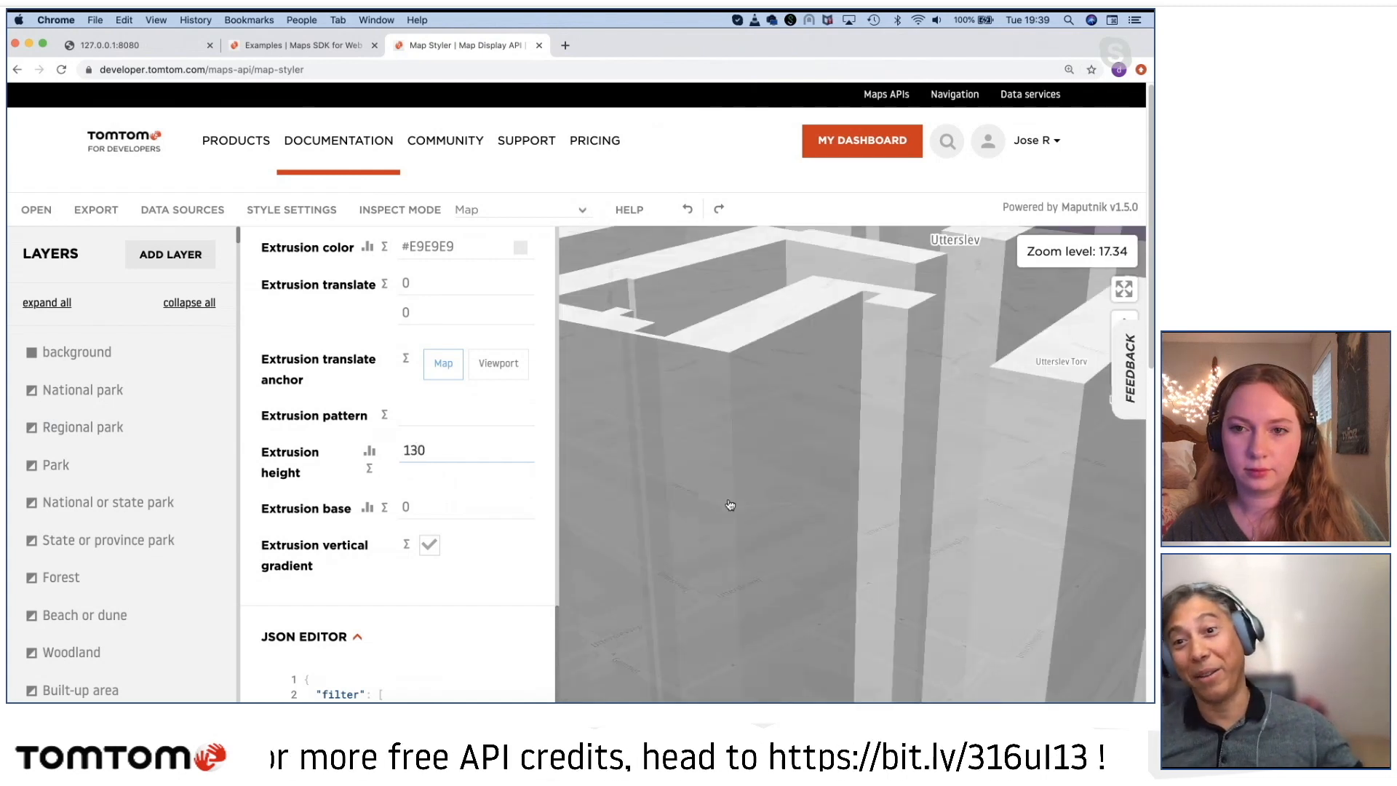
drag(698, 417, 684, 403)
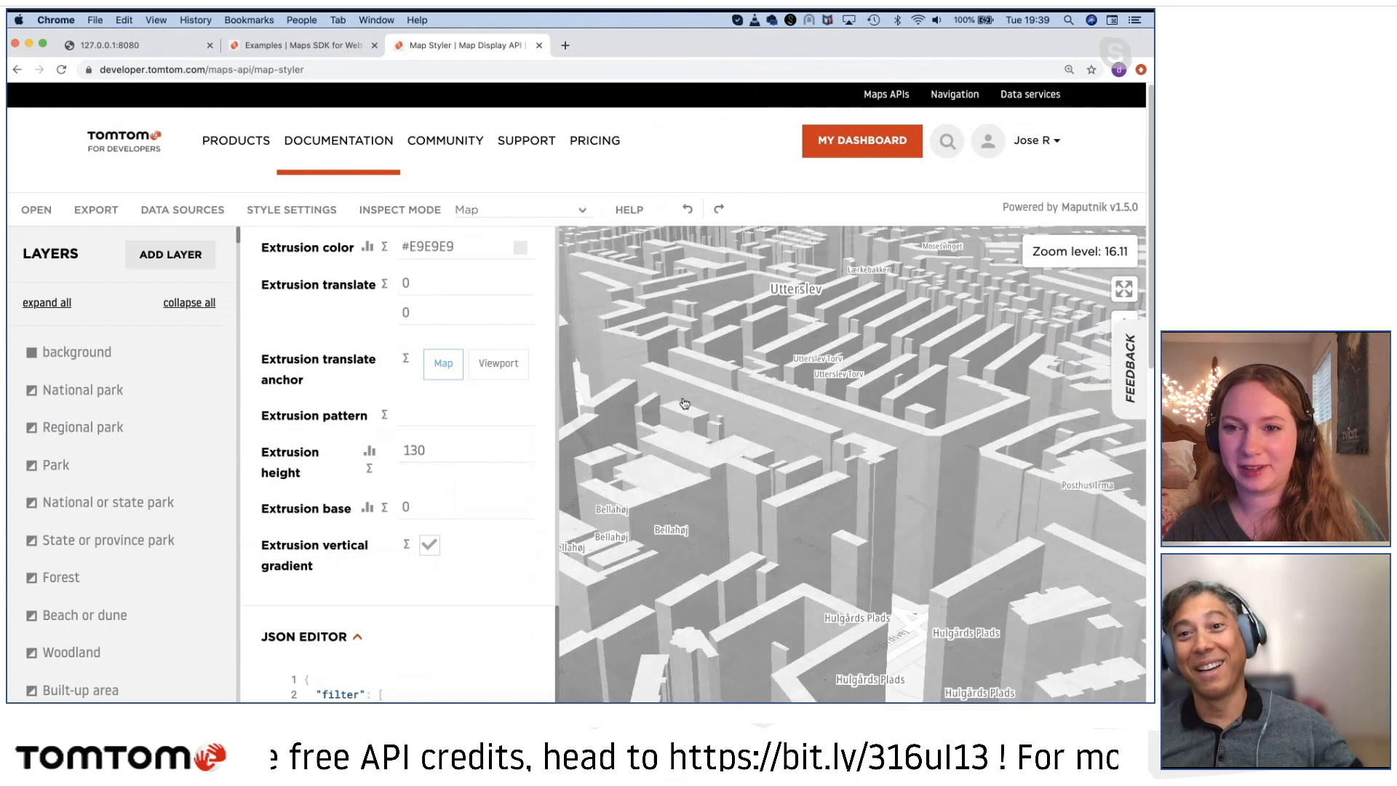
scroll(795, 488, down, 3)
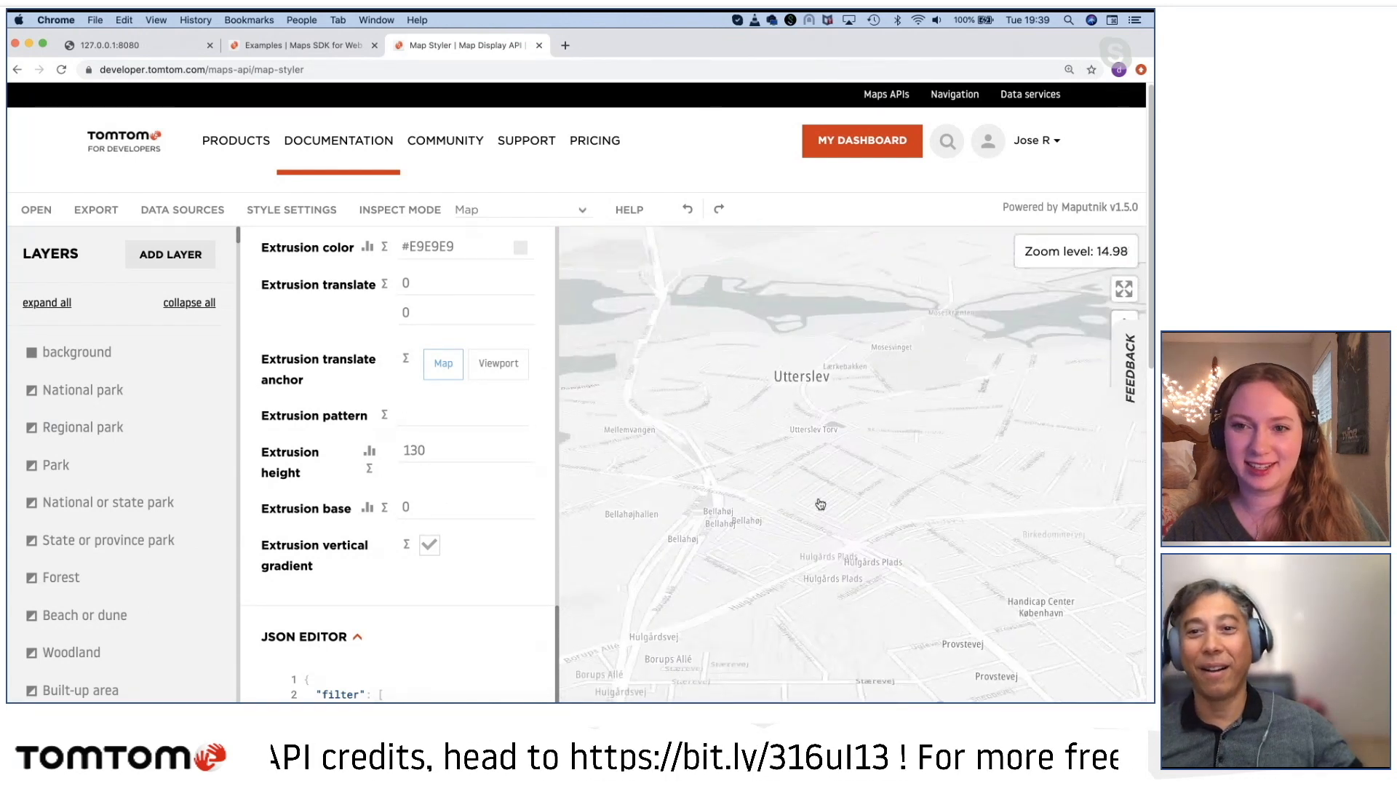
scroll(820, 503, up, 2)
drag(774, 459, 764, 546)
click(427, 451)
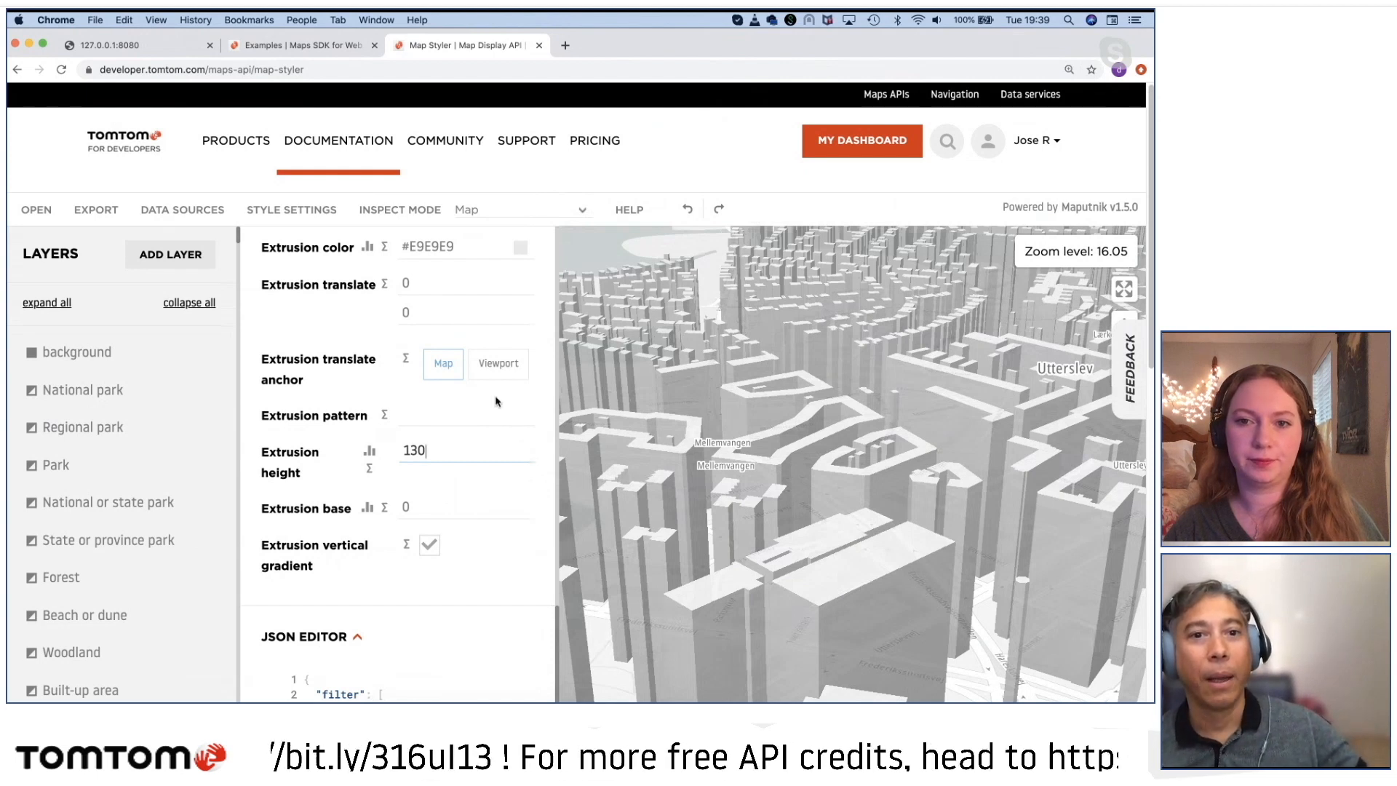
Step: Check the Other building 3D layer's minimum zoom against the map scale at which the buildings around Mellemvangen are drawn
scroll(500, 433, up, 3)
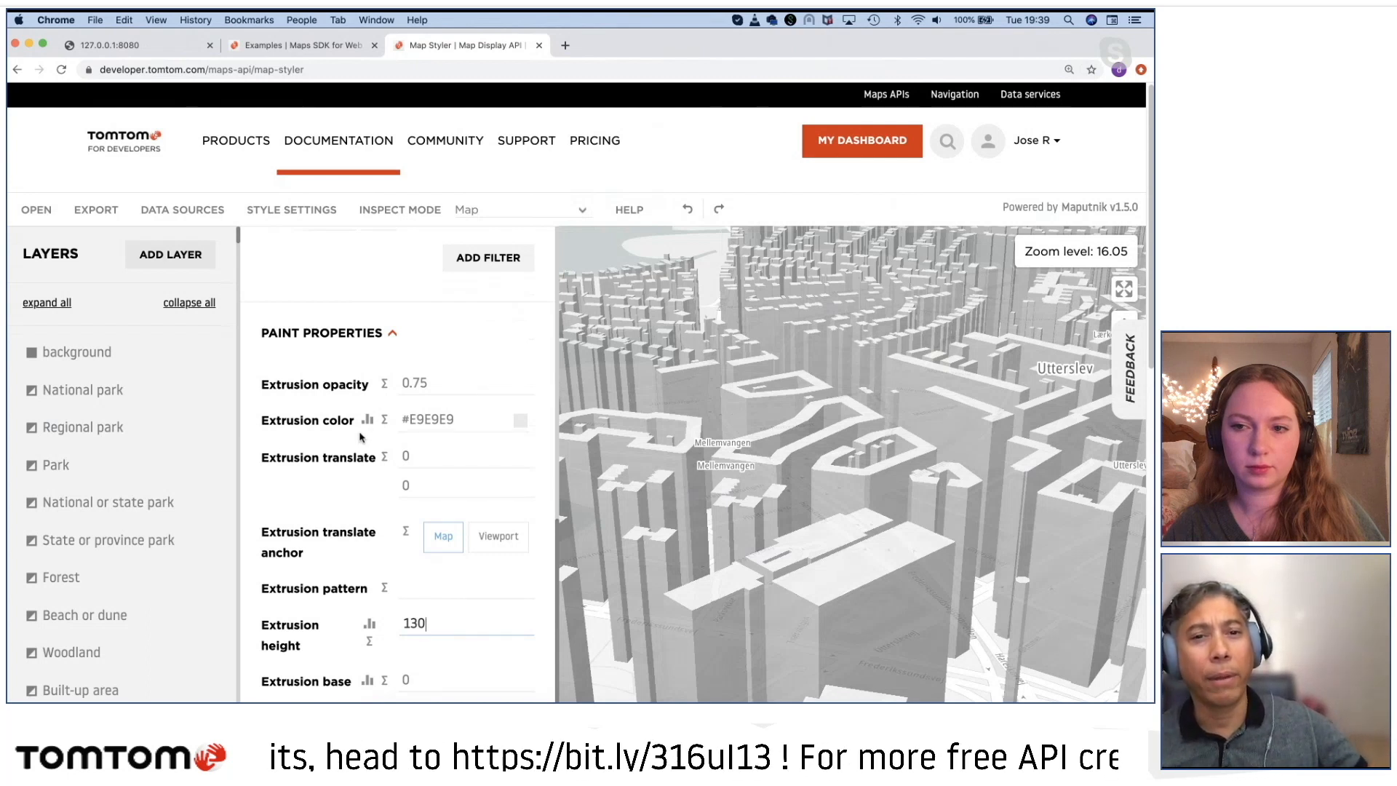
scroll(349, 419, up, 10)
scroll(352, 374, down, 3)
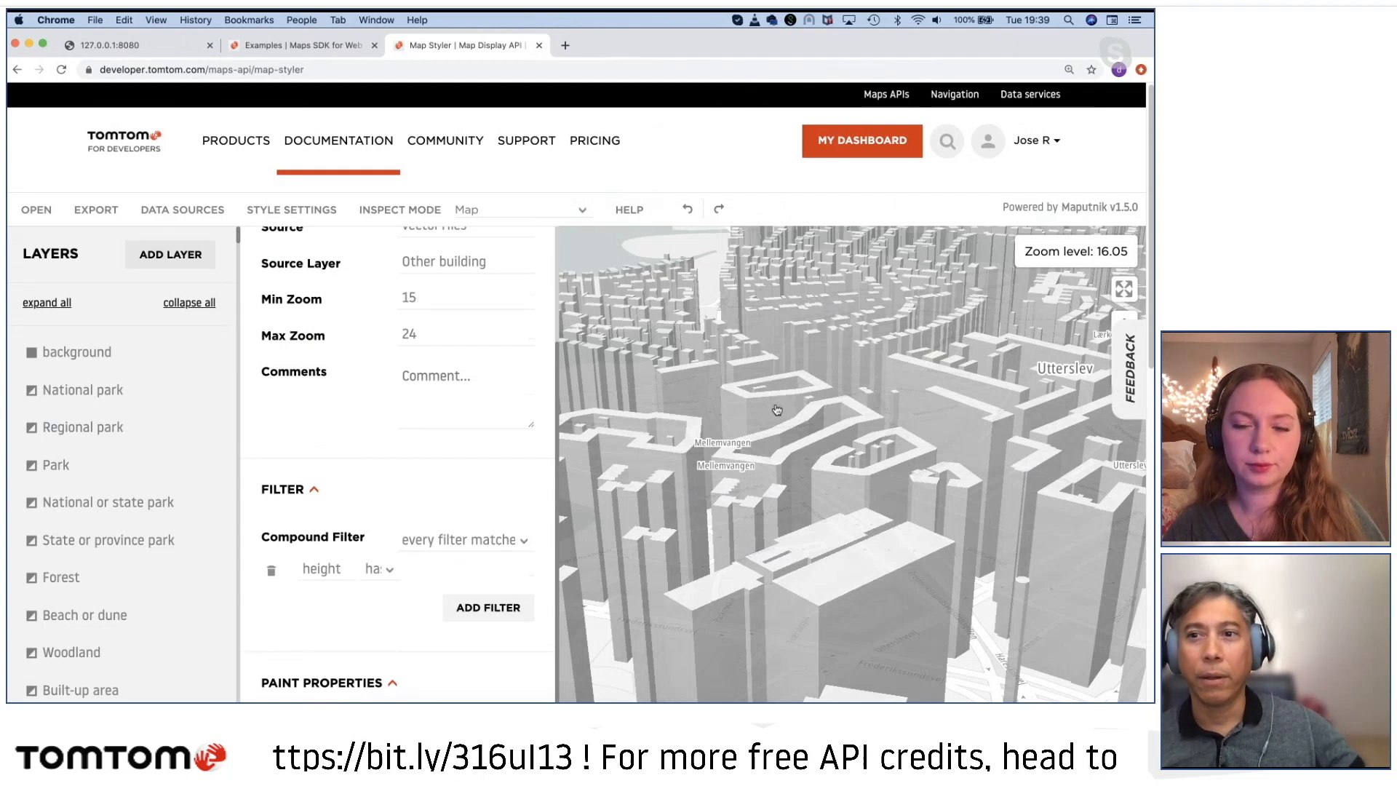
scroll(778, 410, down, 2)
scroll(780, 407, down, 2)
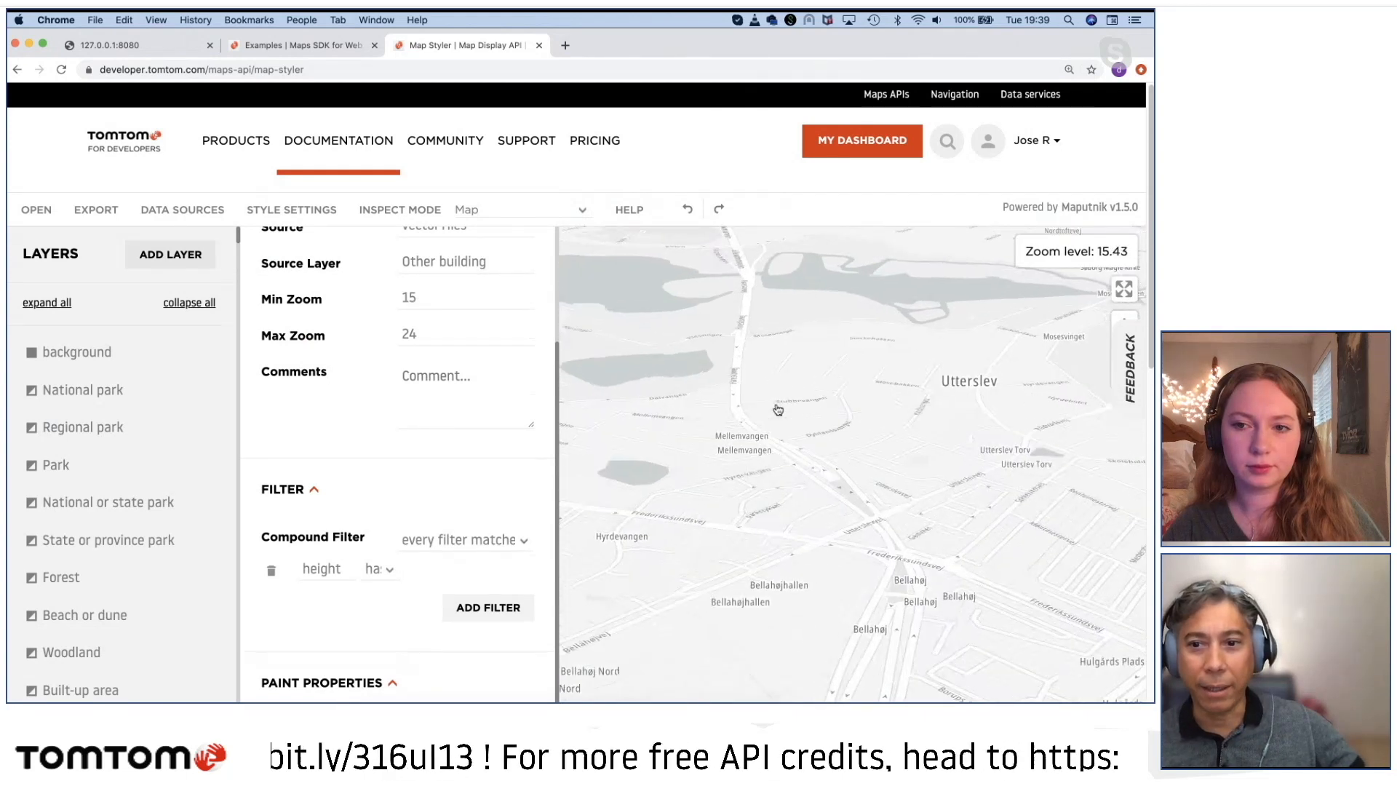
scroll(835, 506, up, 1)
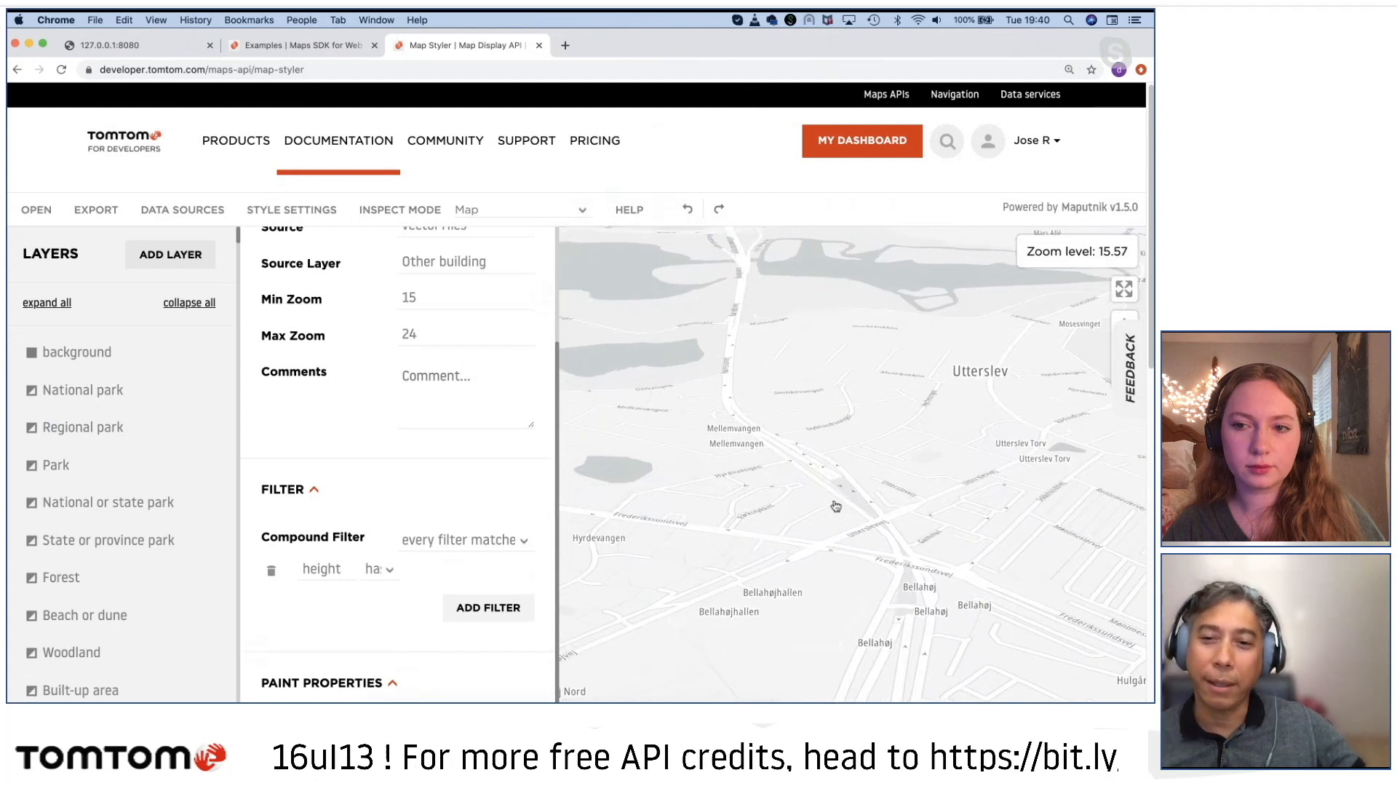
scroll(835, 506, up, 3)
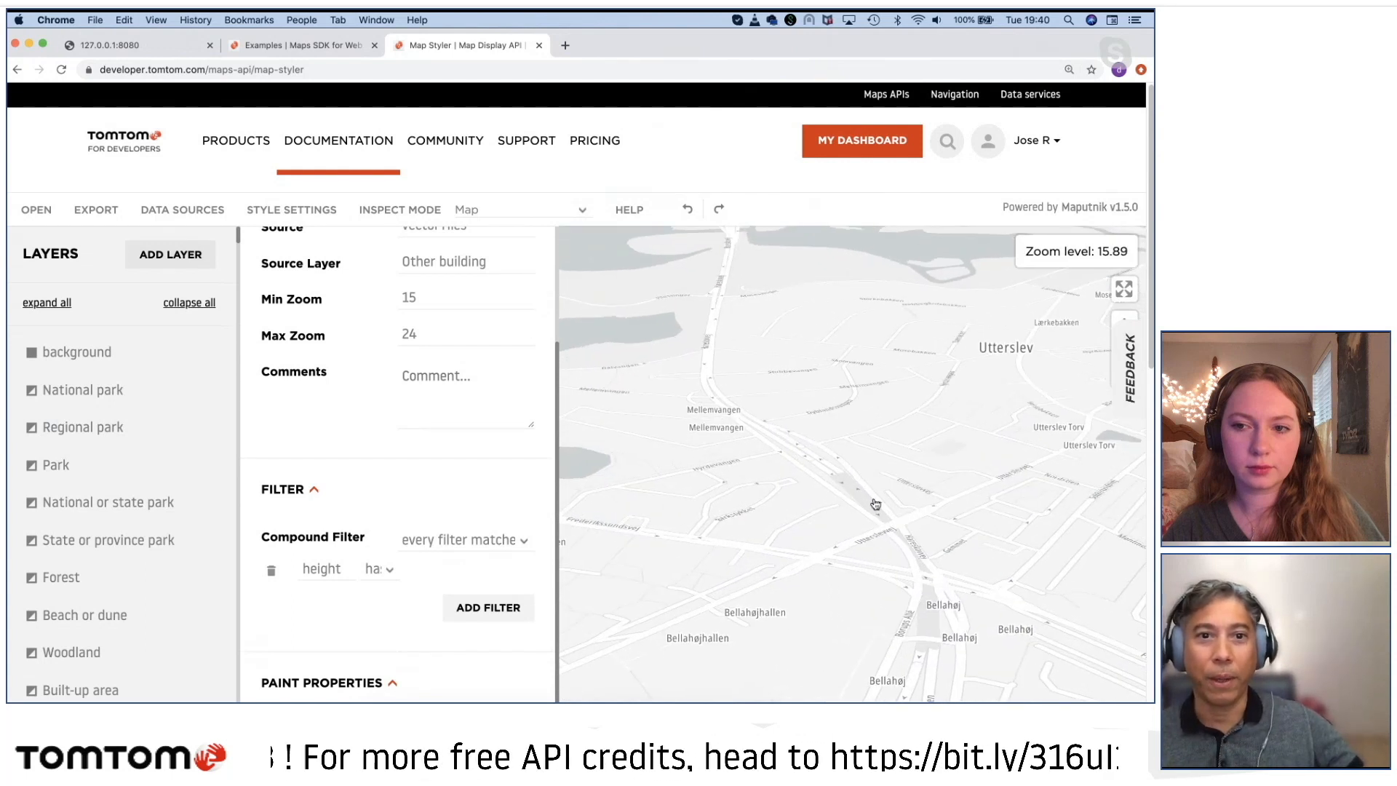
click(417, 298)
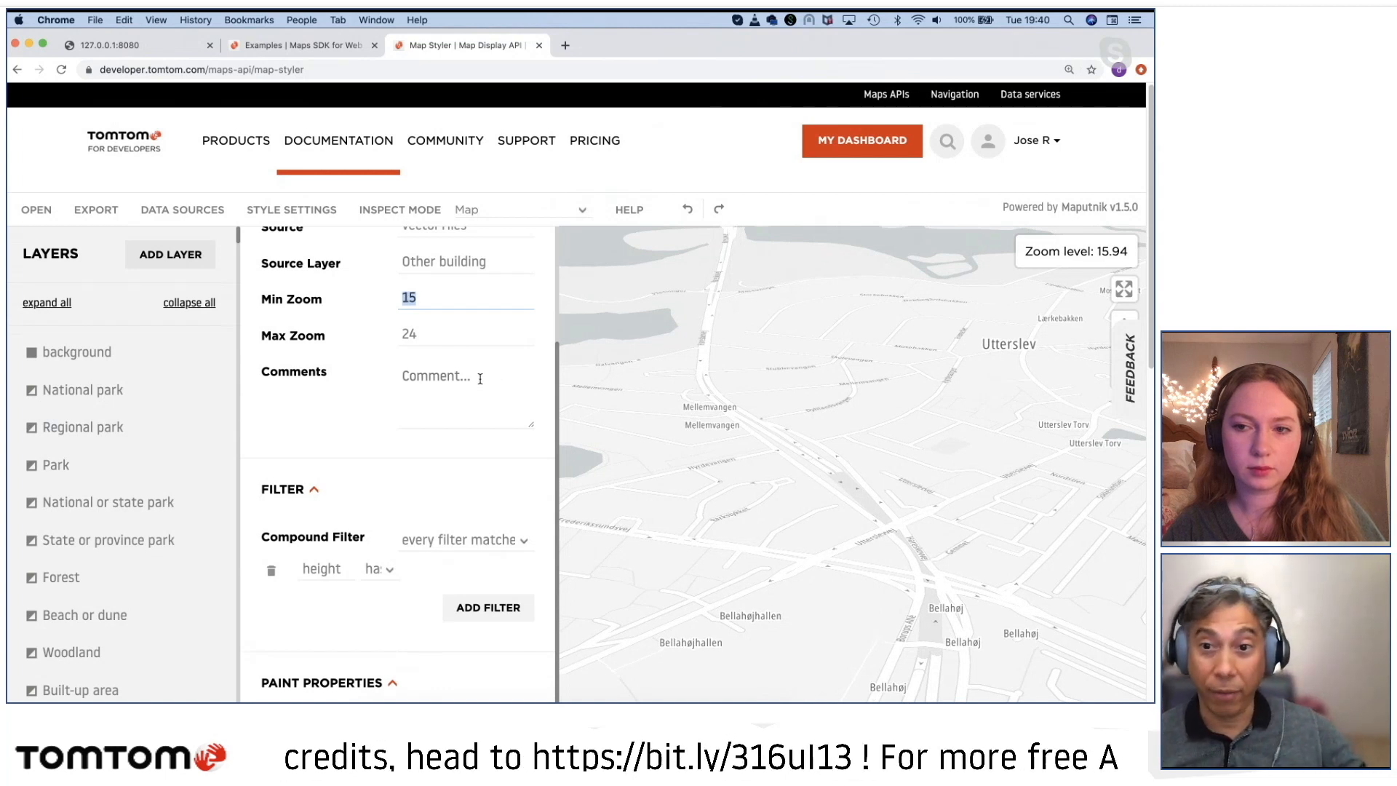
scroll(870, 521, up, 1)
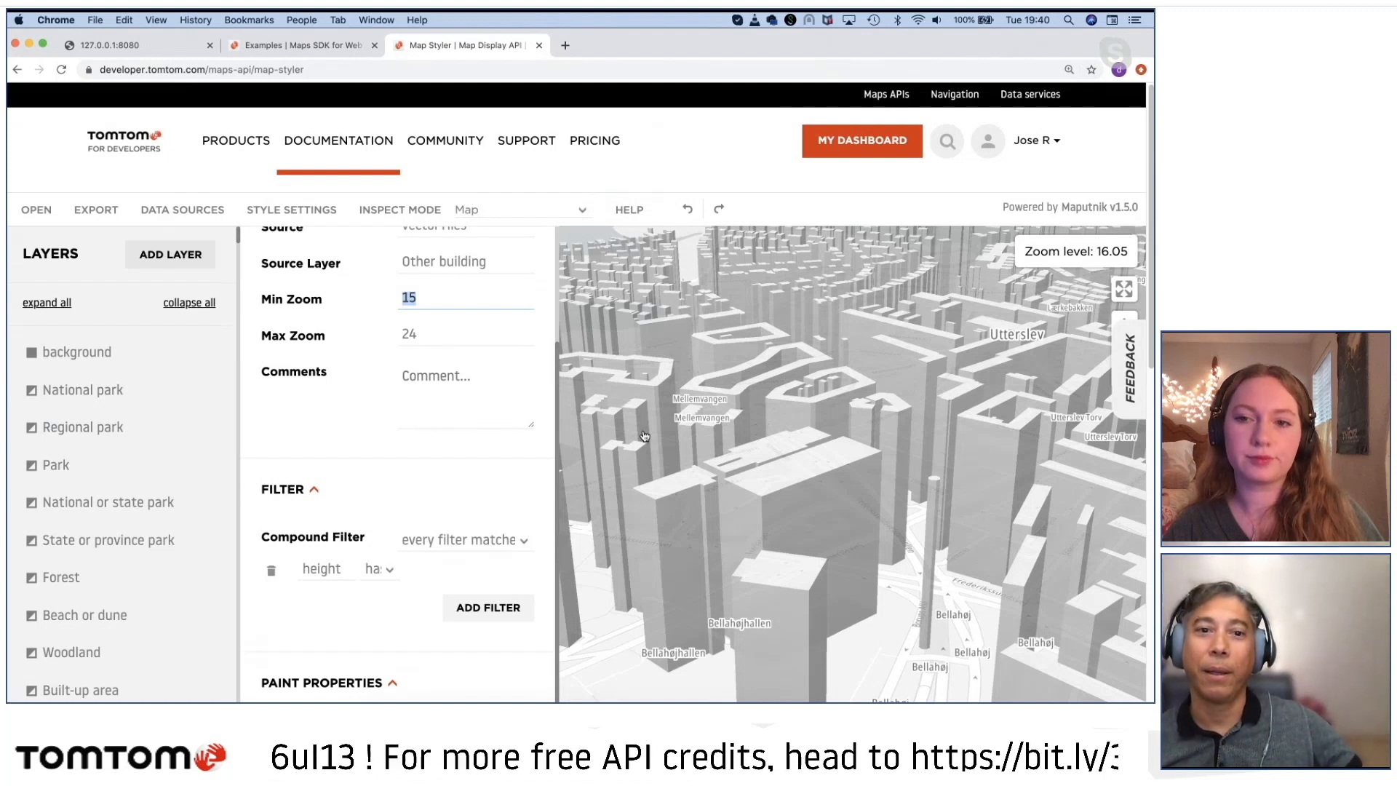
Step: Try to set the Other building 3D layer's extrusion height back to the expression get,height
scroll(443, 529, down, 10)
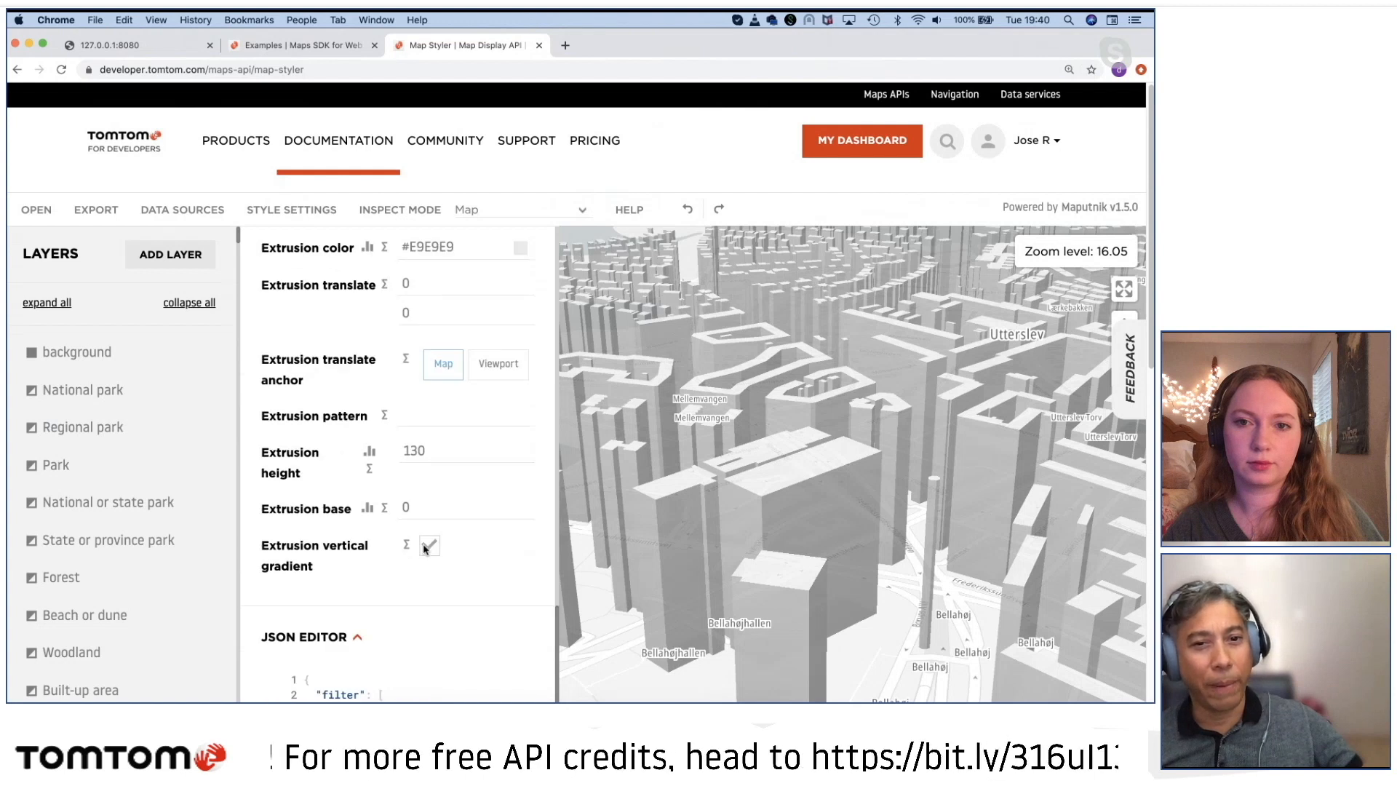
click(421, 448)
key(super+a)
text(get,height)
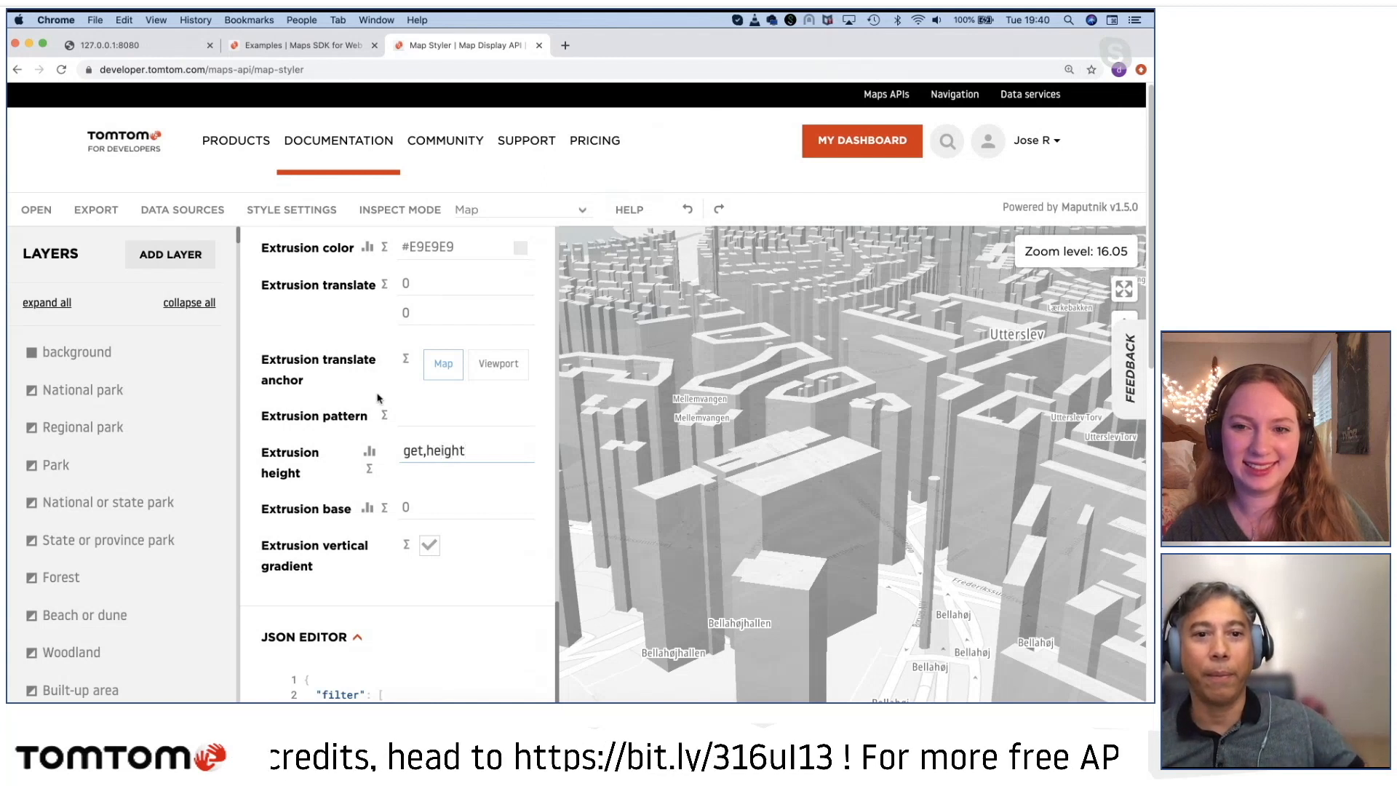
click(441, 497)
click(411, 451)
double_click(414, 453)
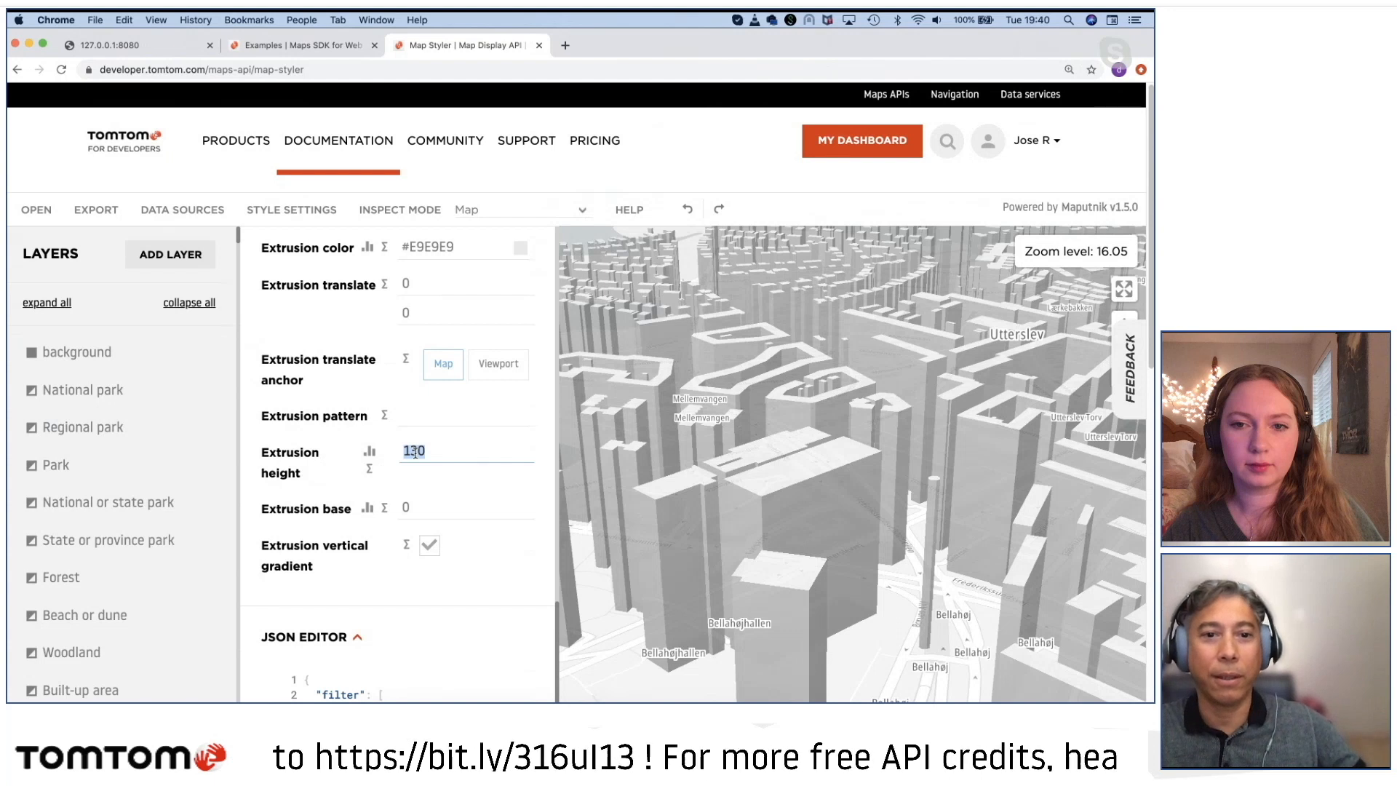
key(BackSpace)
text(get,height)
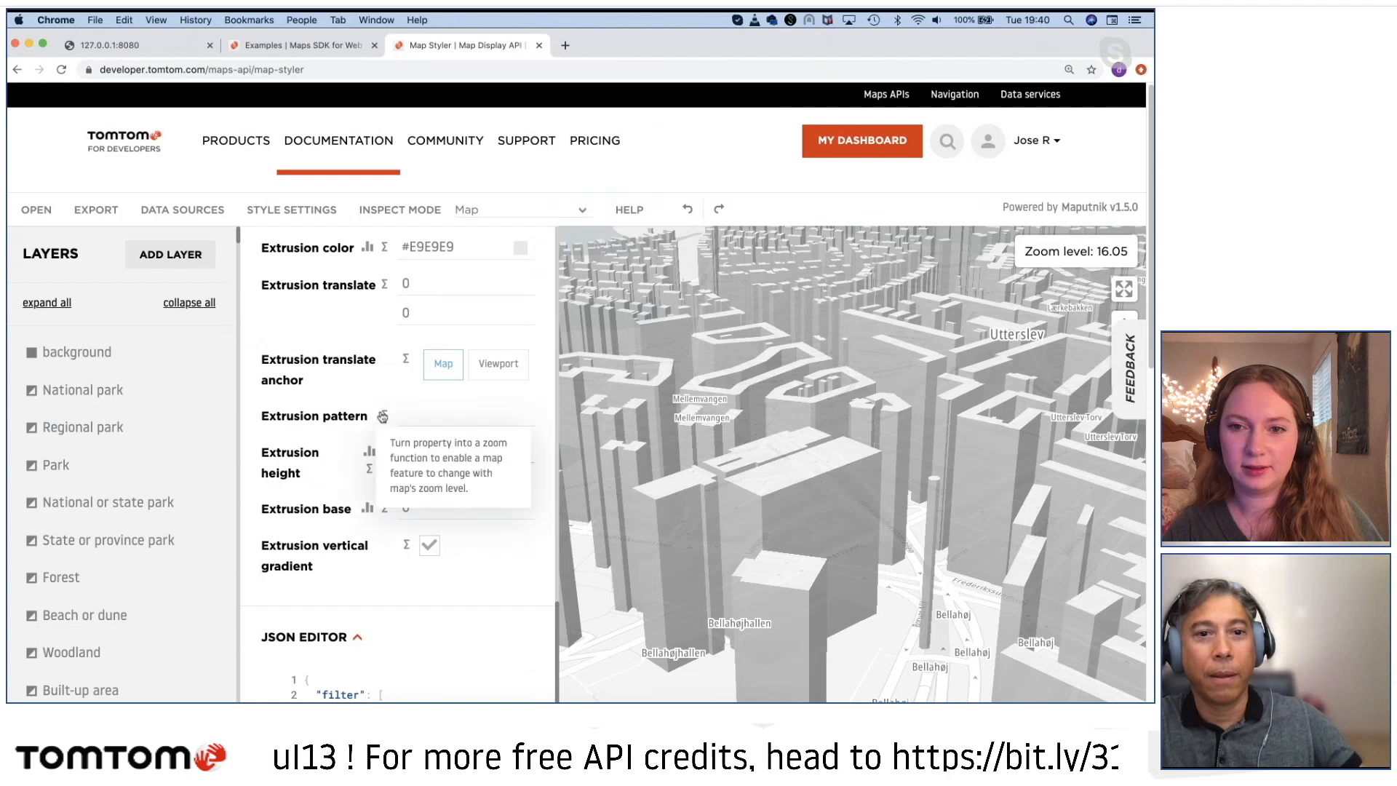
Step: Identify the layers at the buildings south of Mellemvangen, and convert the Other building 3D layer's extrusion height into a data function
scroll(385, 473, up, 4)
scroll(384, 473, up, 8)
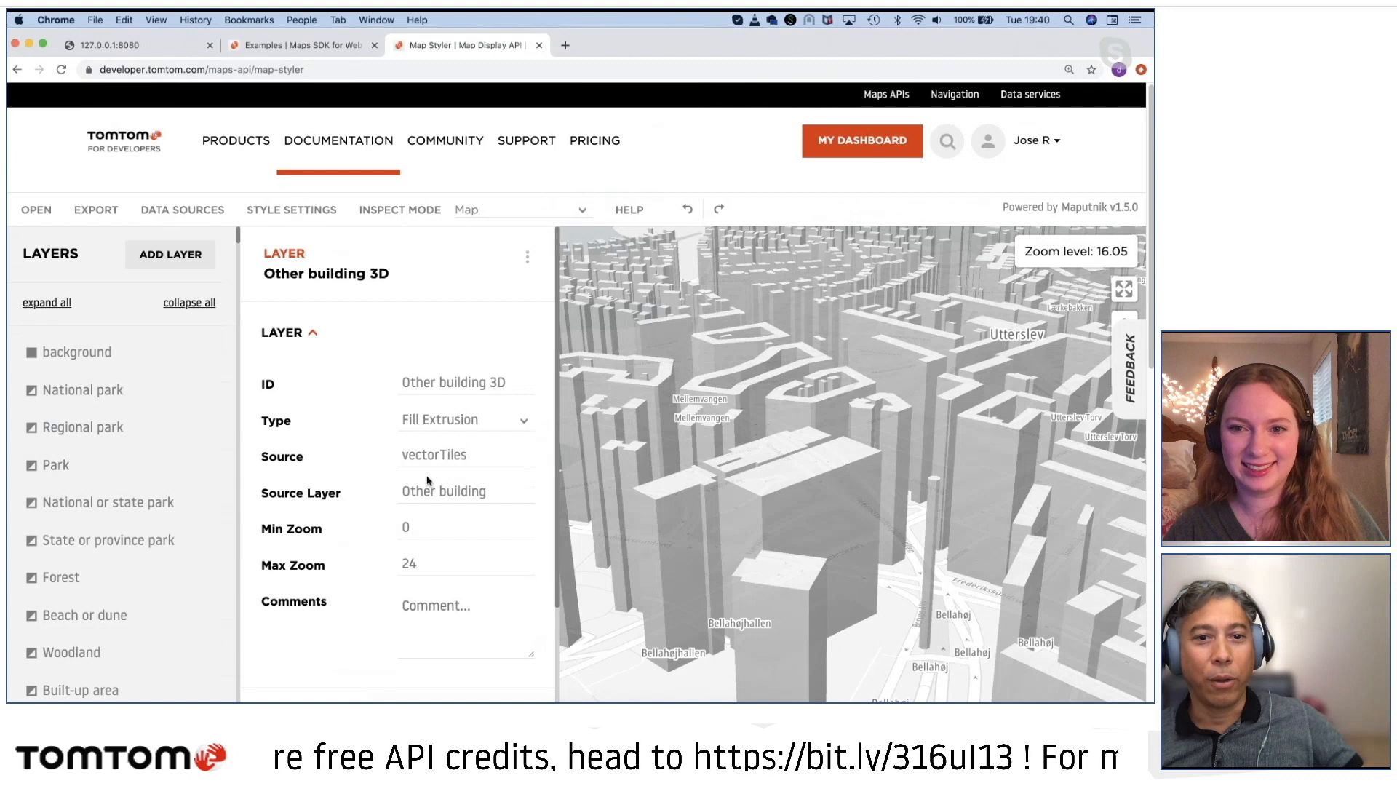
scroll(440, 444, down, 2)
click(641, 482)
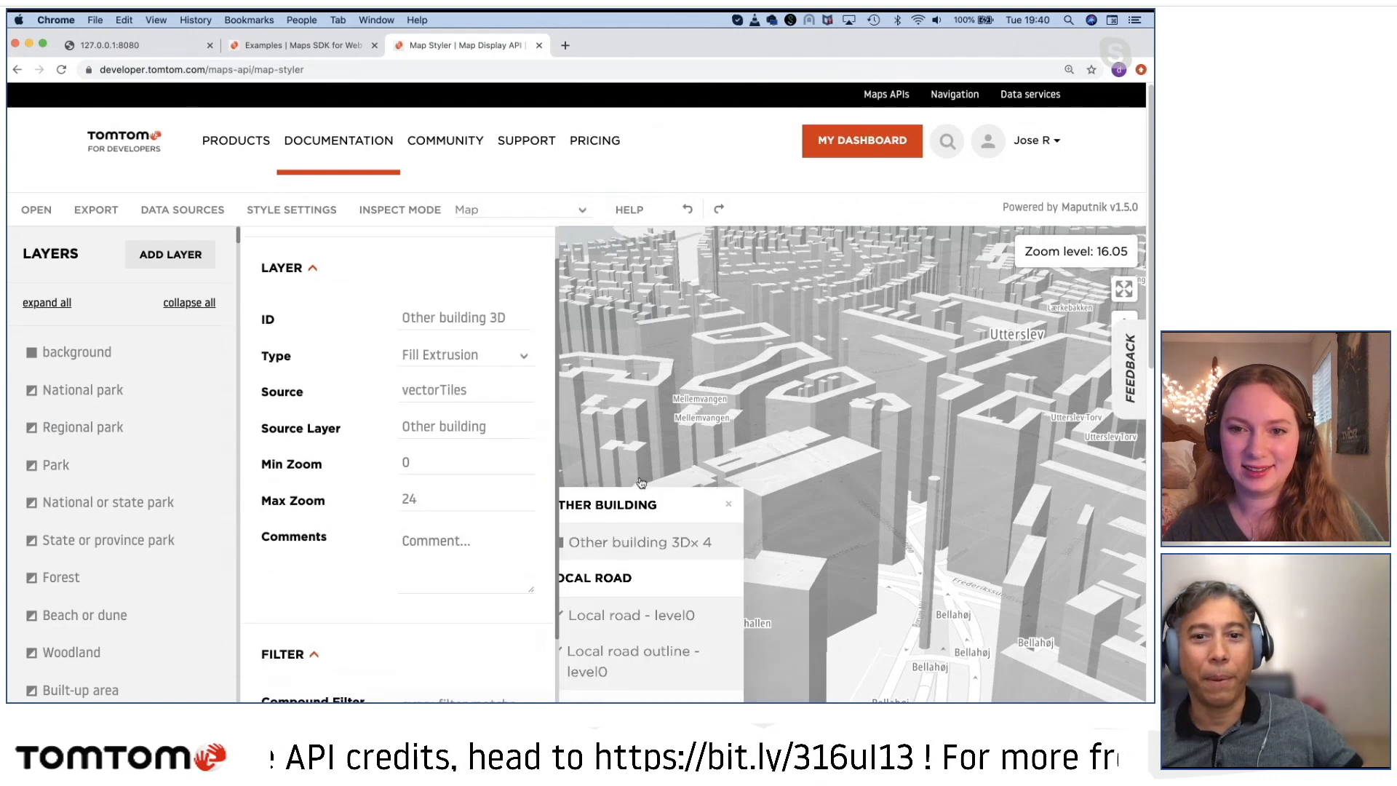
click(622, 446)
scroll(422, 527, down, 10)
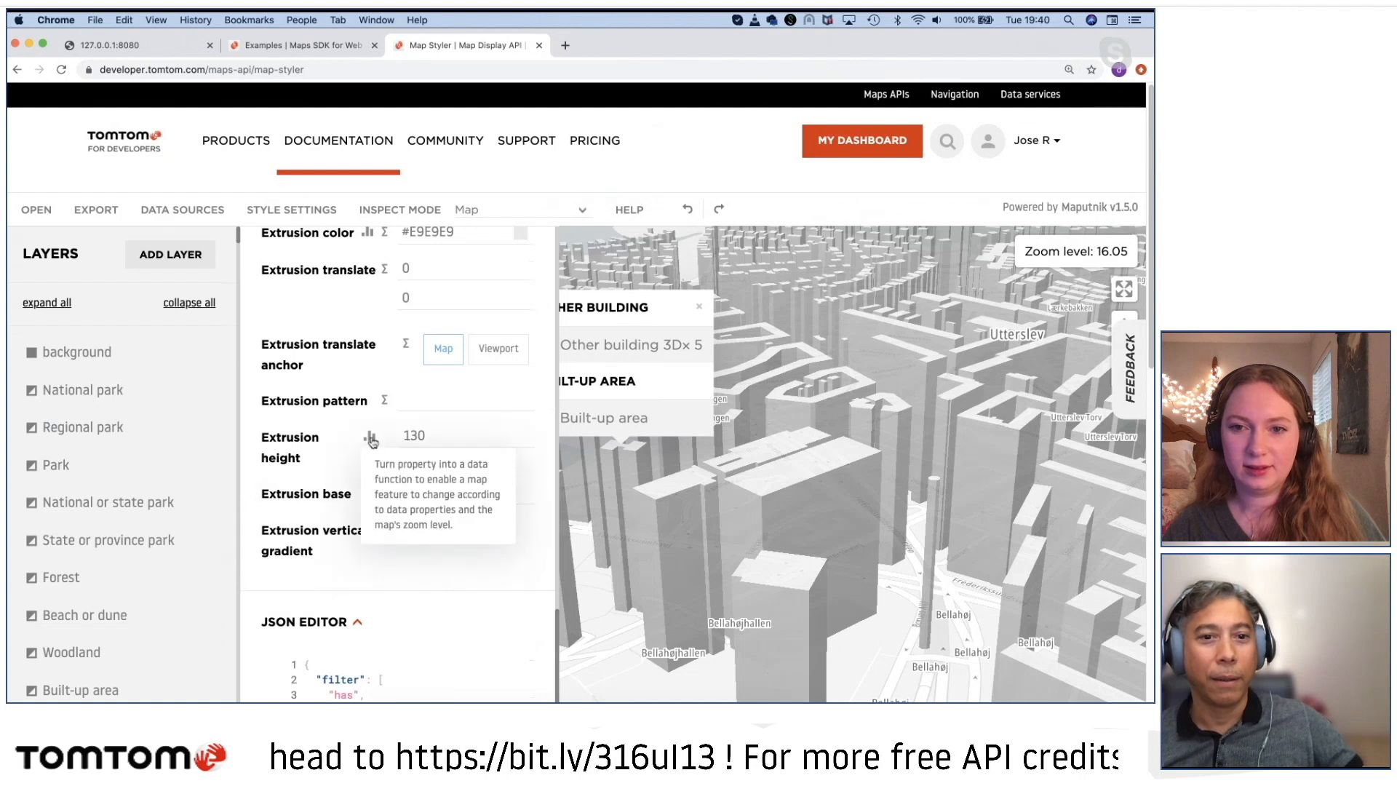
click(370, 436)
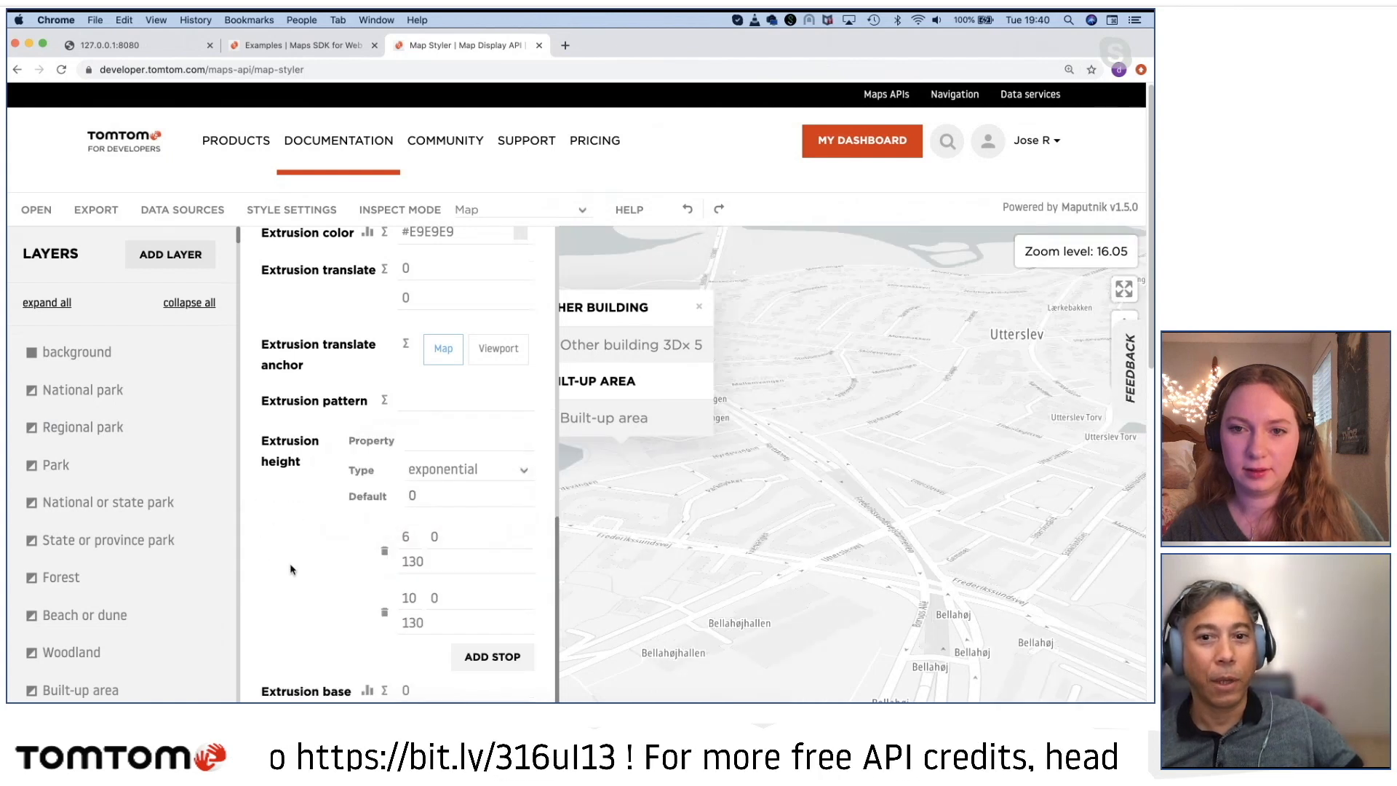
scroll(449, 620, down, 3)
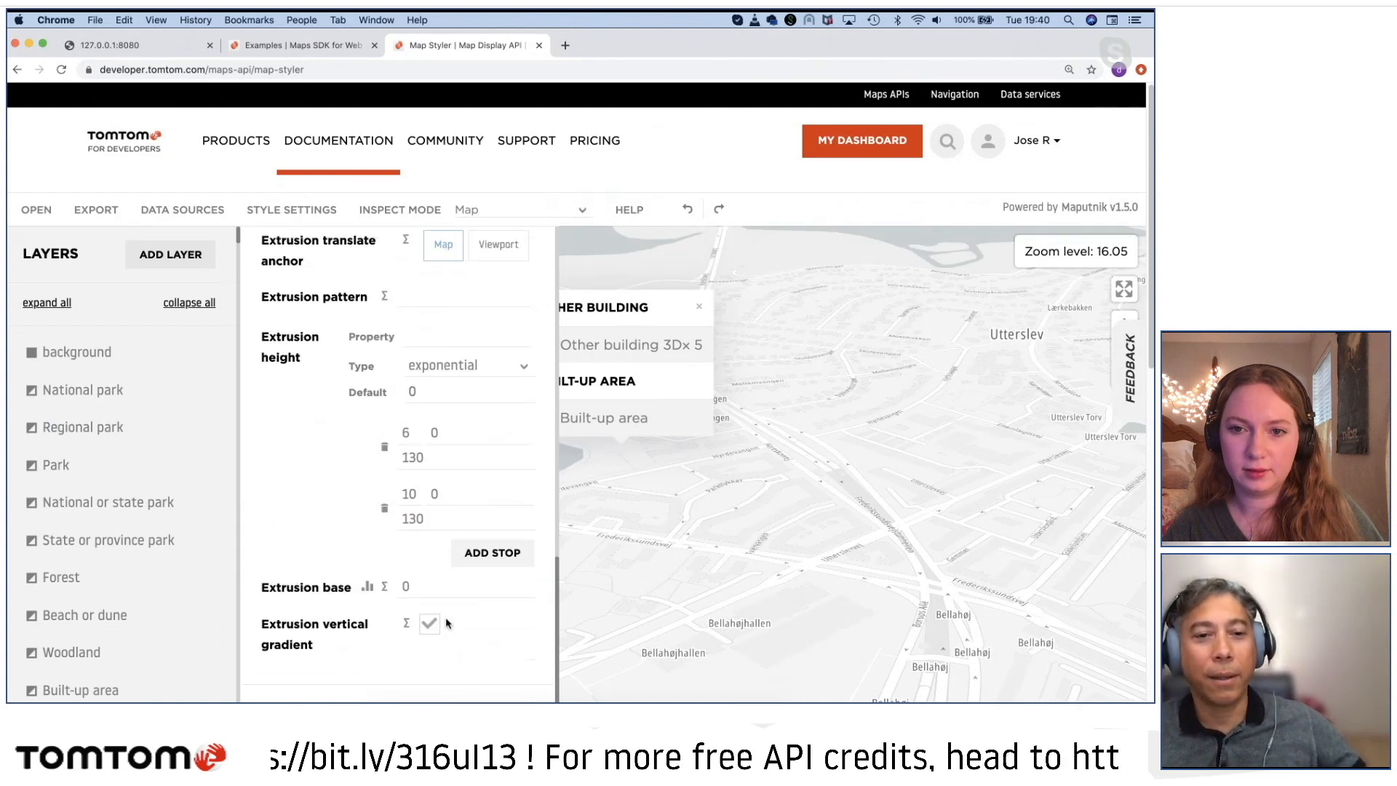
scroll(432, 608, up, 4)
scroll(416, 594, up, 1)
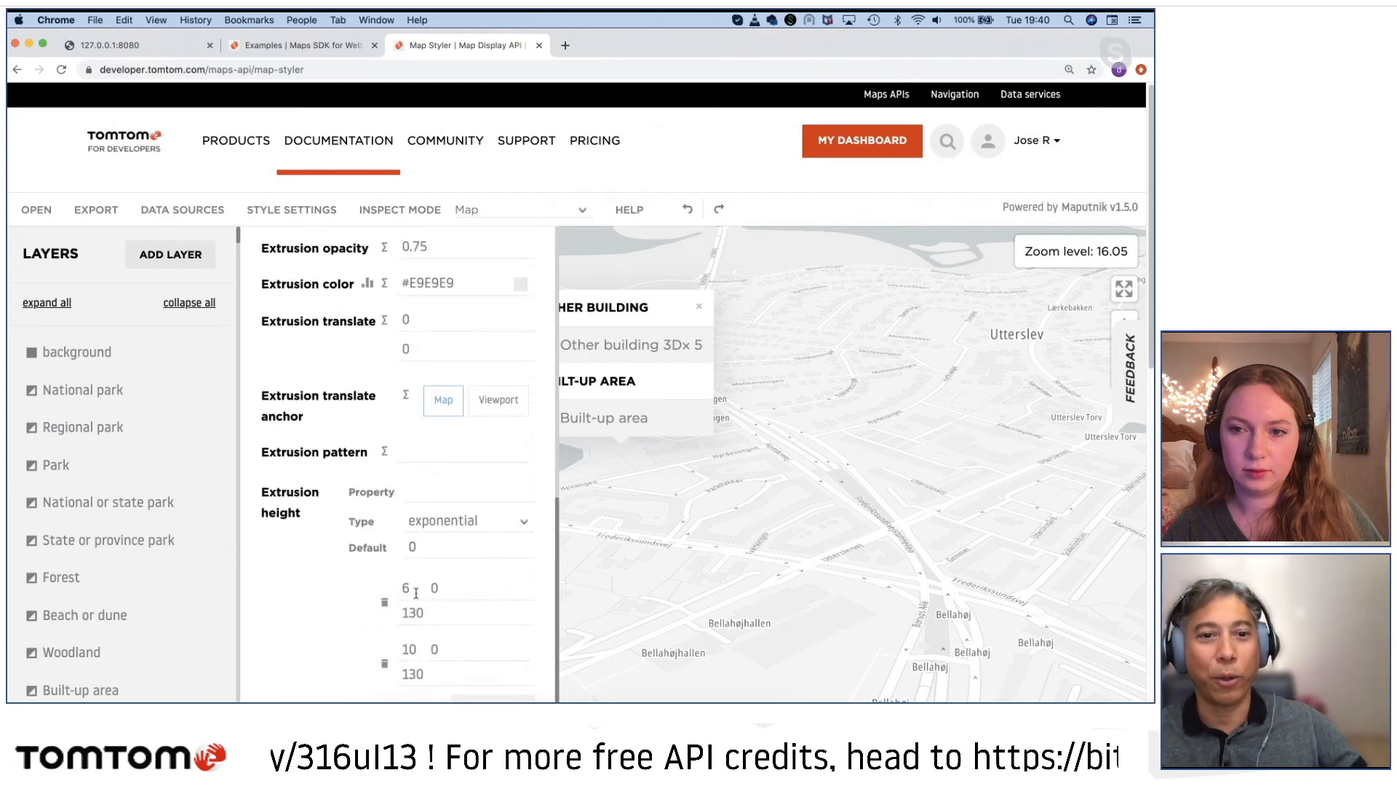
scroll(416, 593, down, 3)
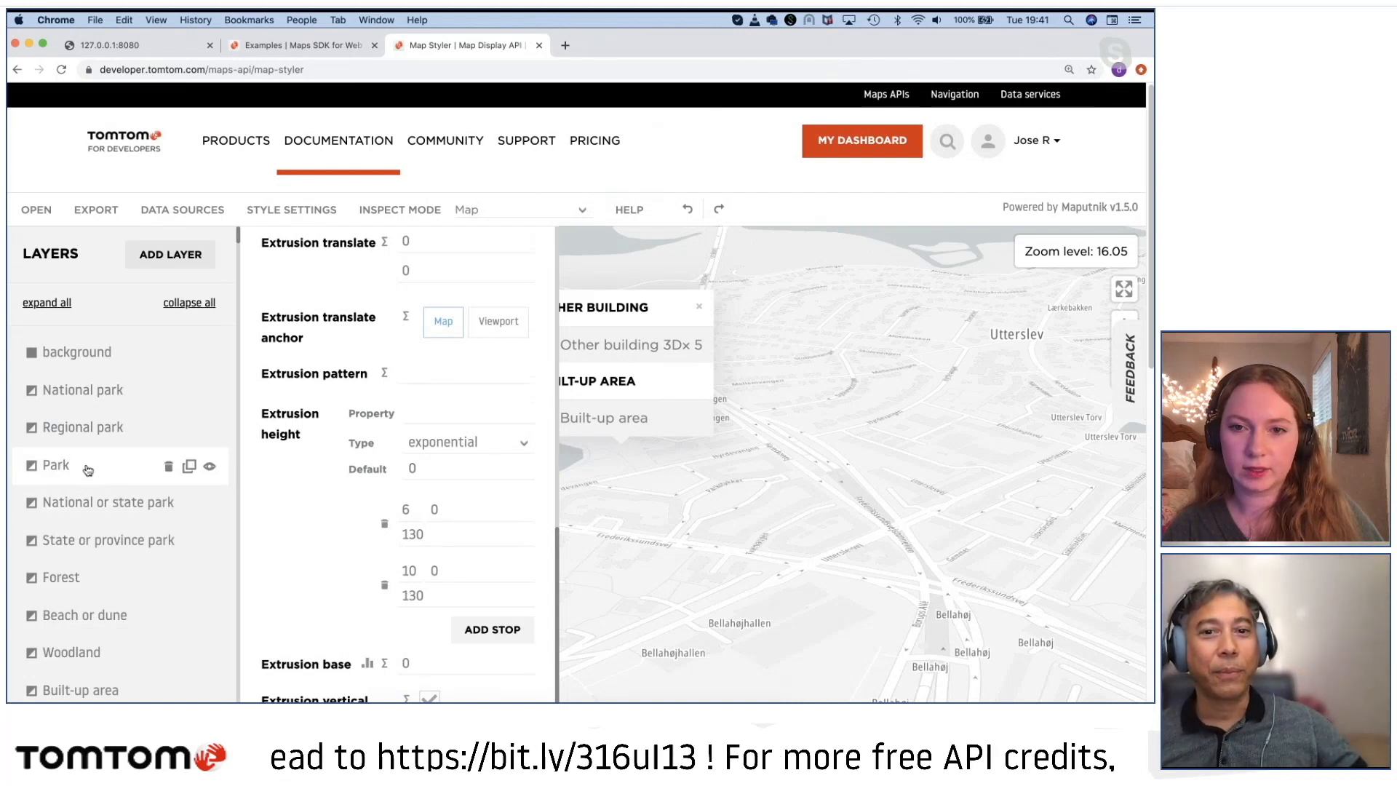
Step: Dismiss the layer pop-up on the map and upload the style file purple_spooky.json from the Devisode6-MapStyler folder
click(699, 307)
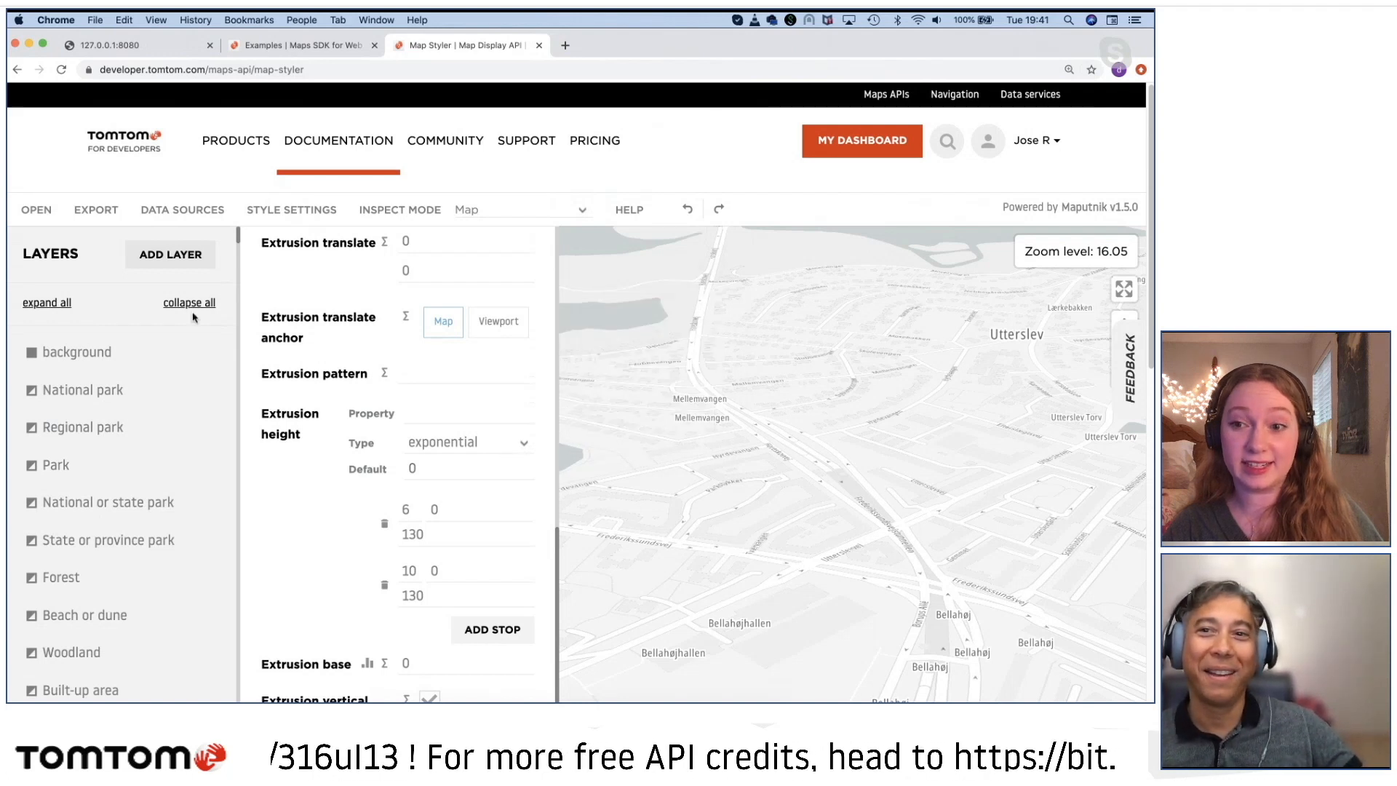
click(33, 215)
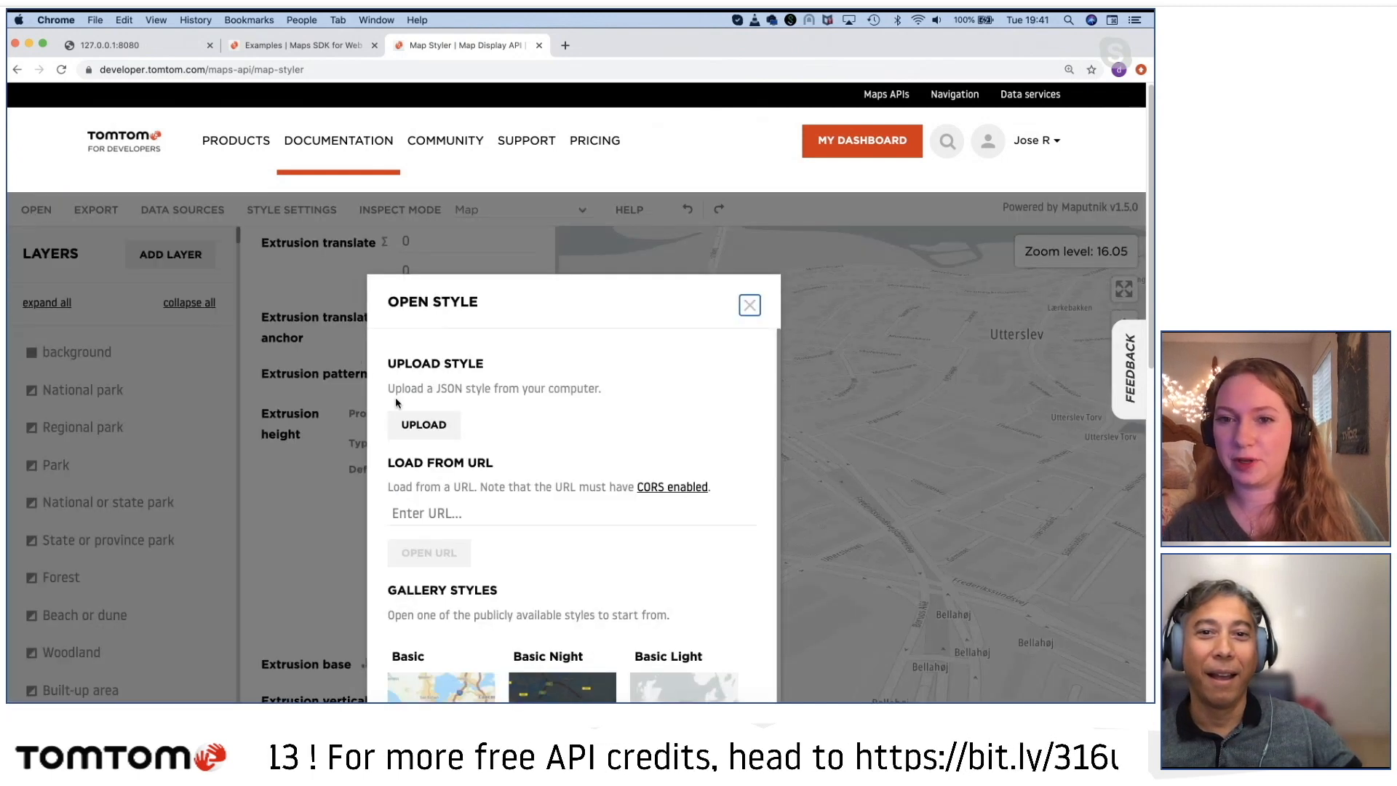
click(422, 426)
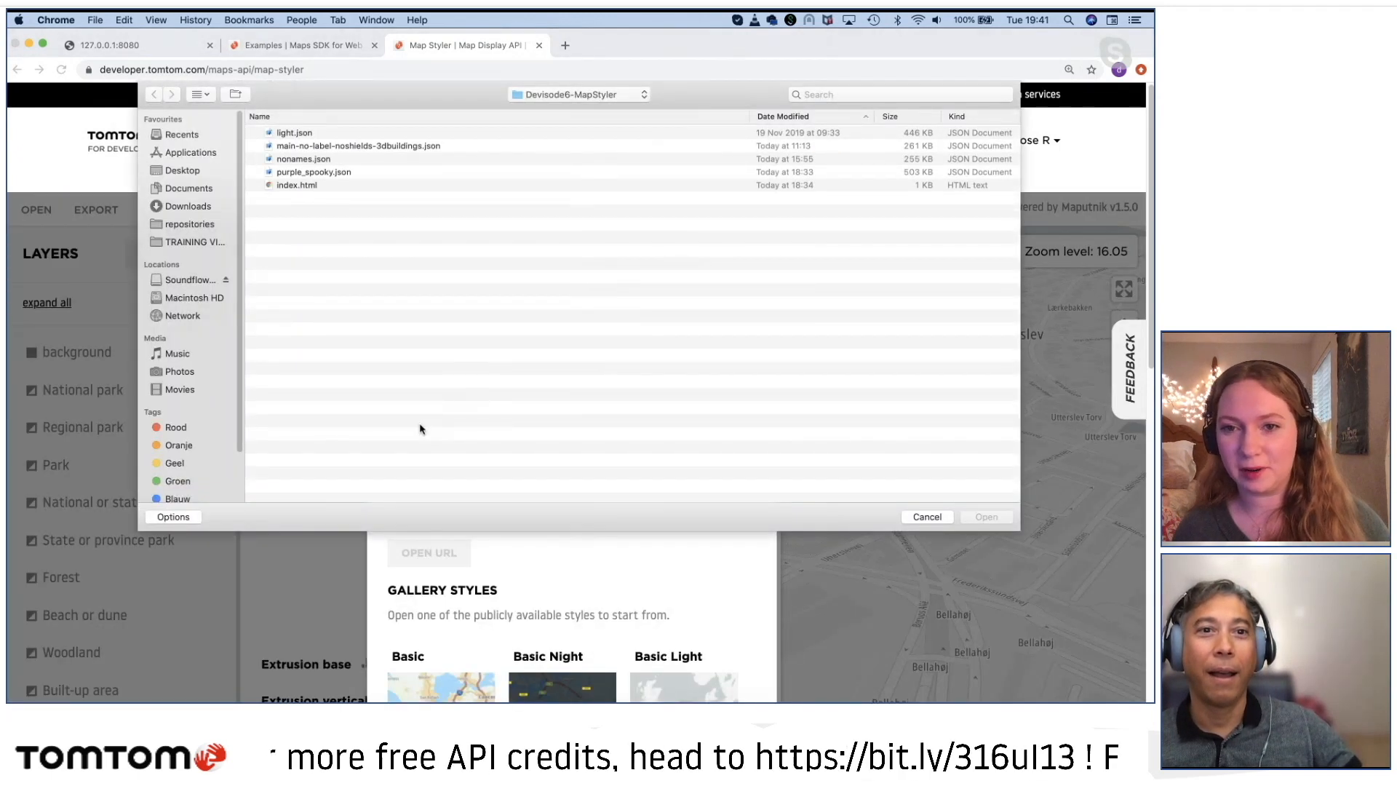
double_click(393, 171)
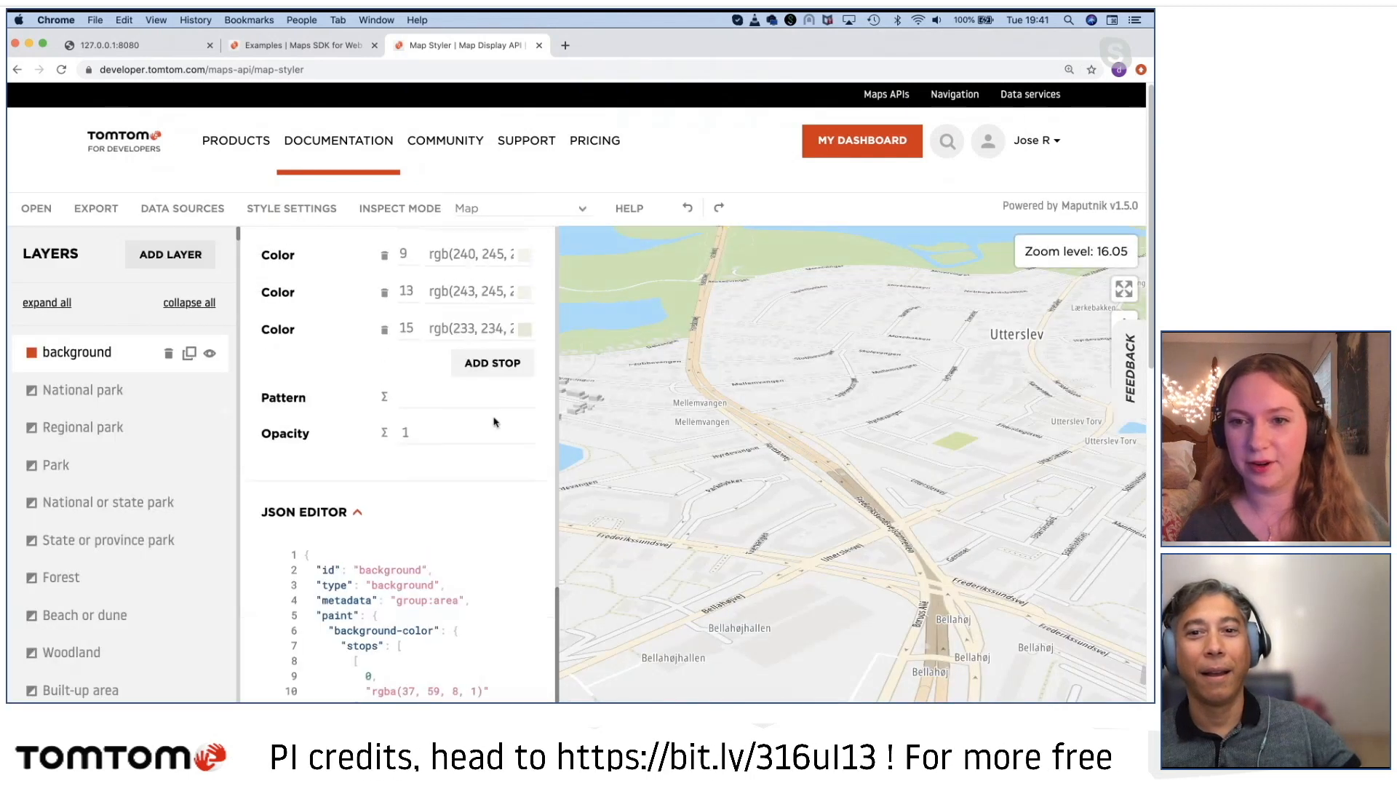
Step: Examine the extruded buildings around HF-Centret Efterslægten in Utterslev, and reduce the page zoom to 100%
scroll(897, 502, up, 5)
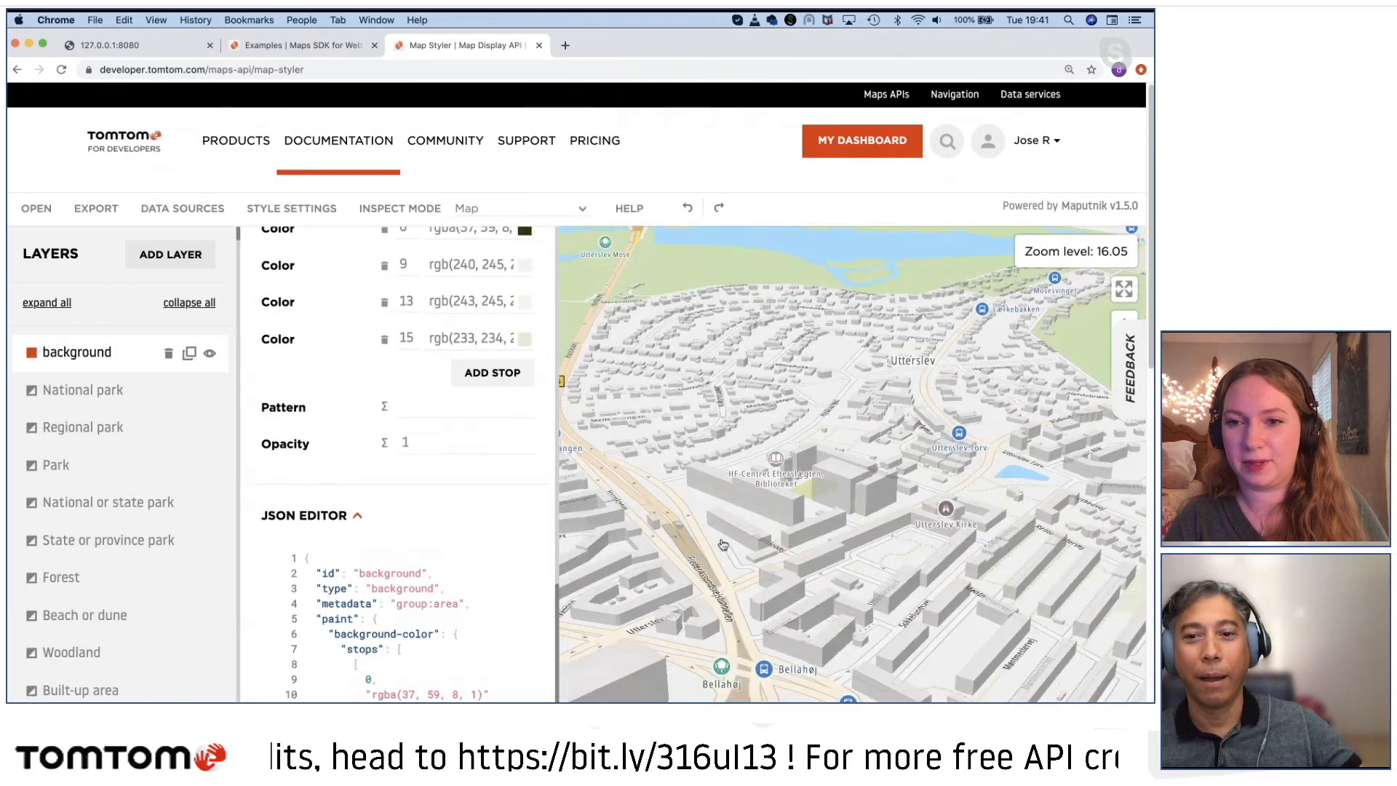
scroll(870, 572, up, 2)
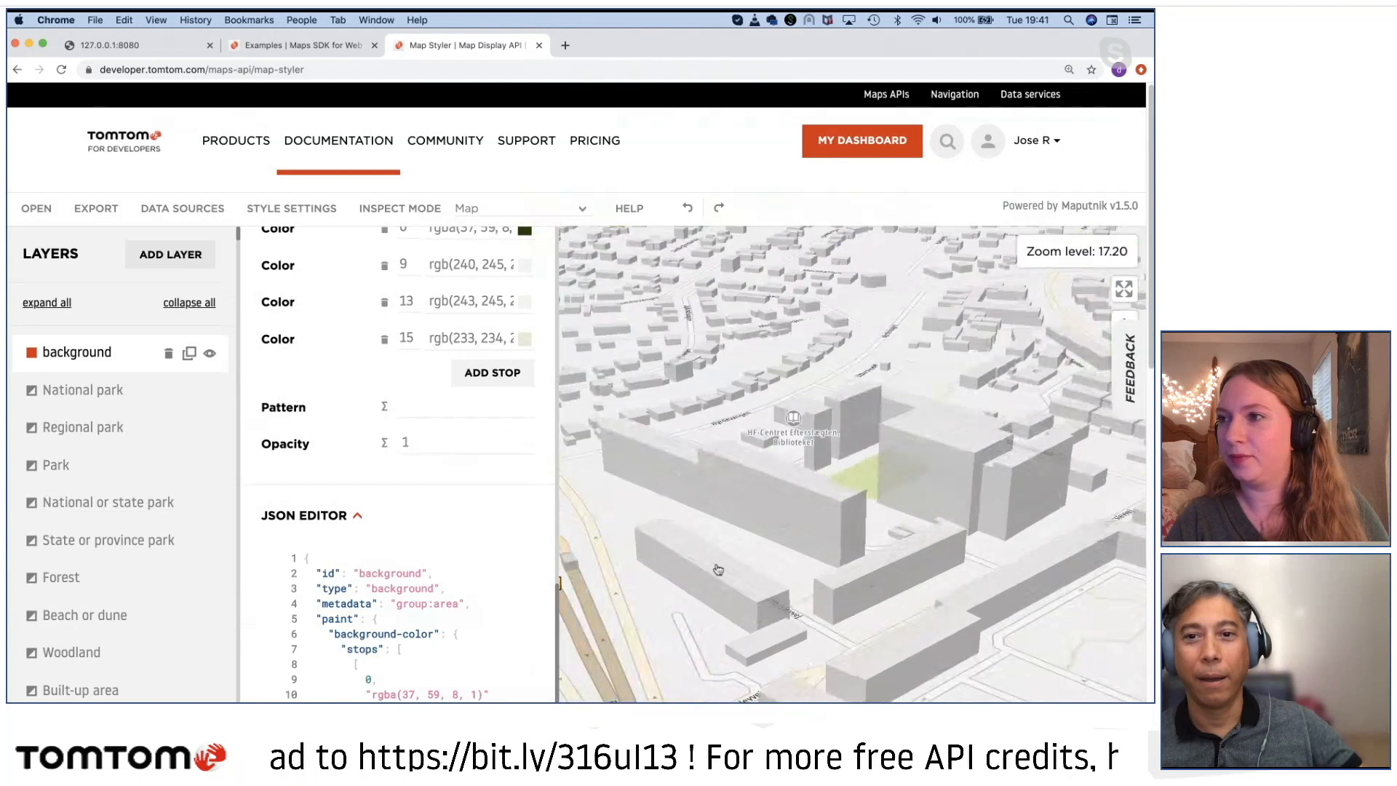
drag(892, 409, 855, 526)
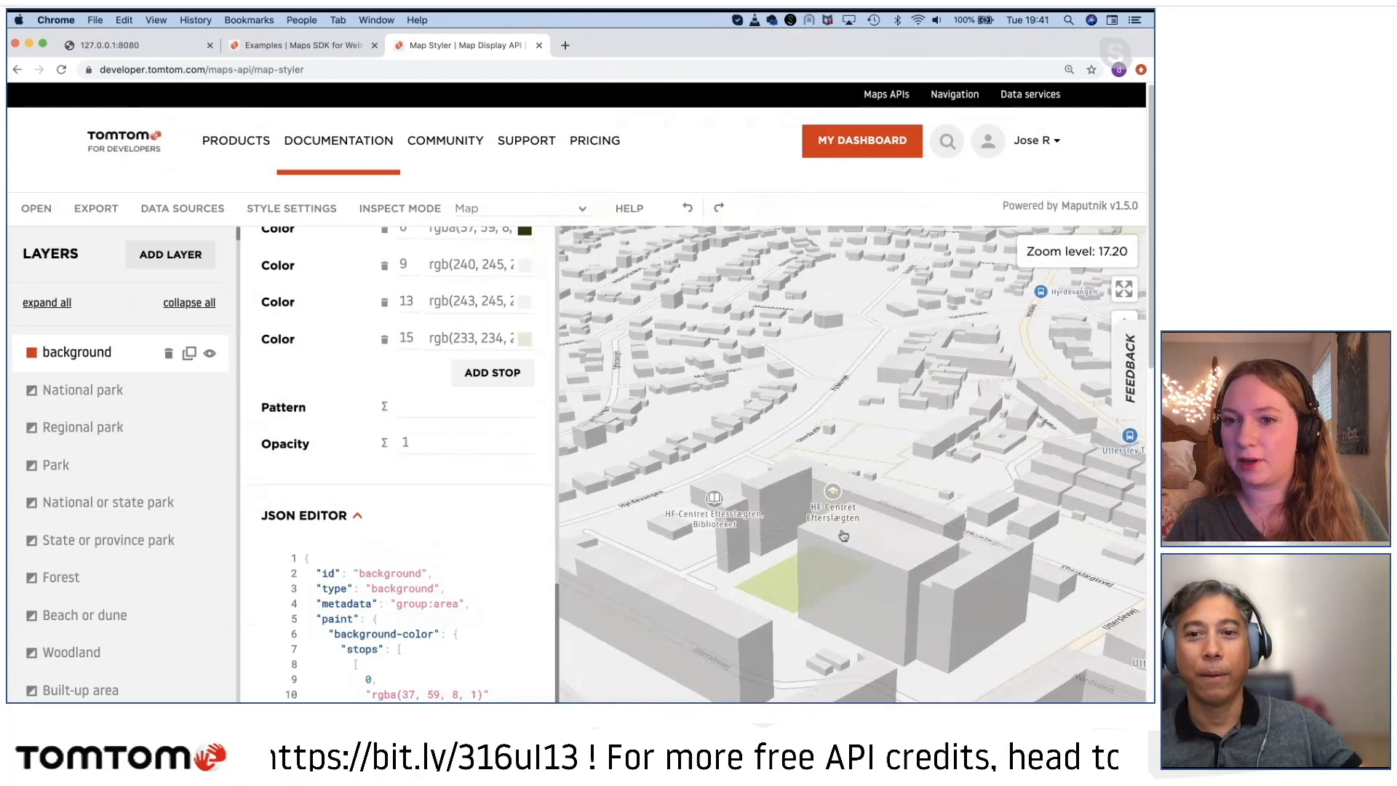
scroll(855, 526, up, 6)
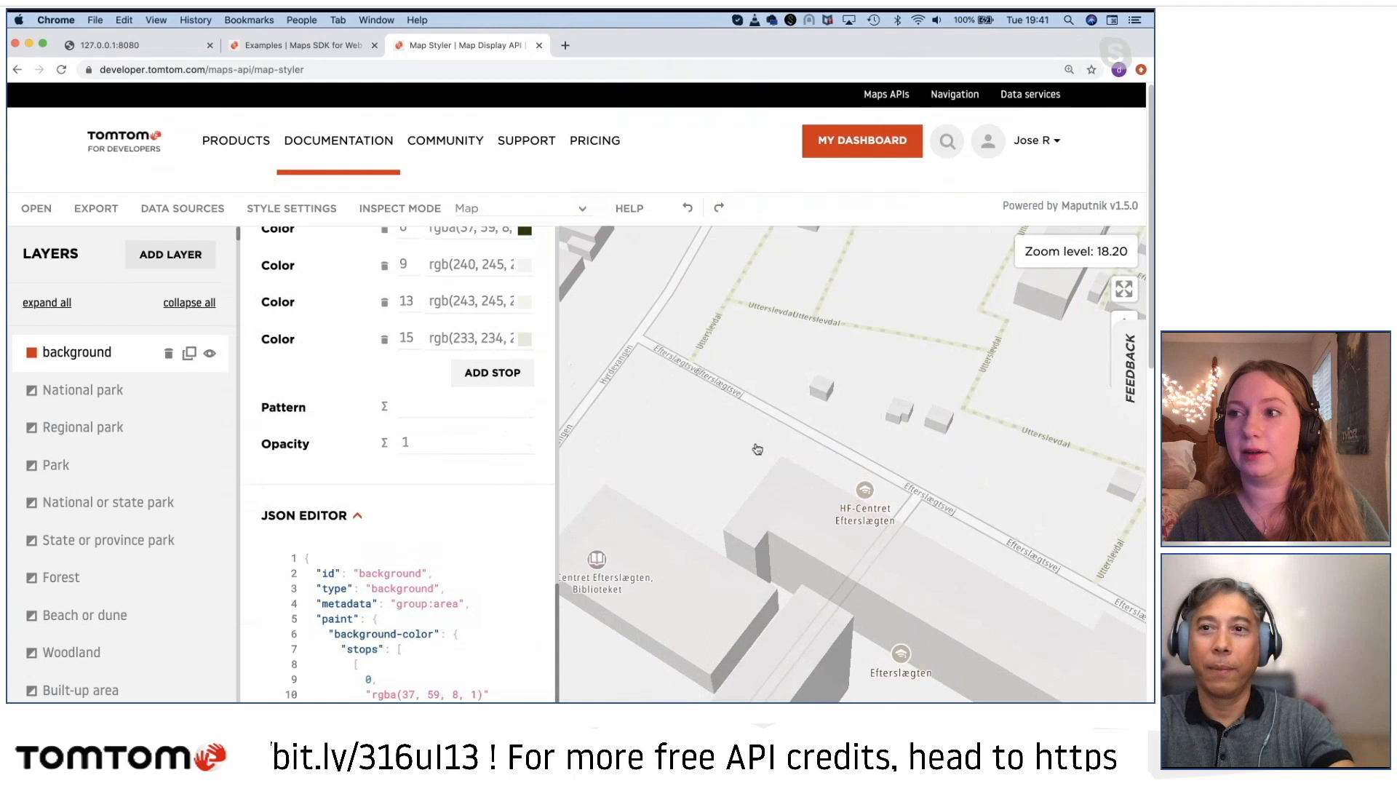
key(super+minus)
key(super+minus)
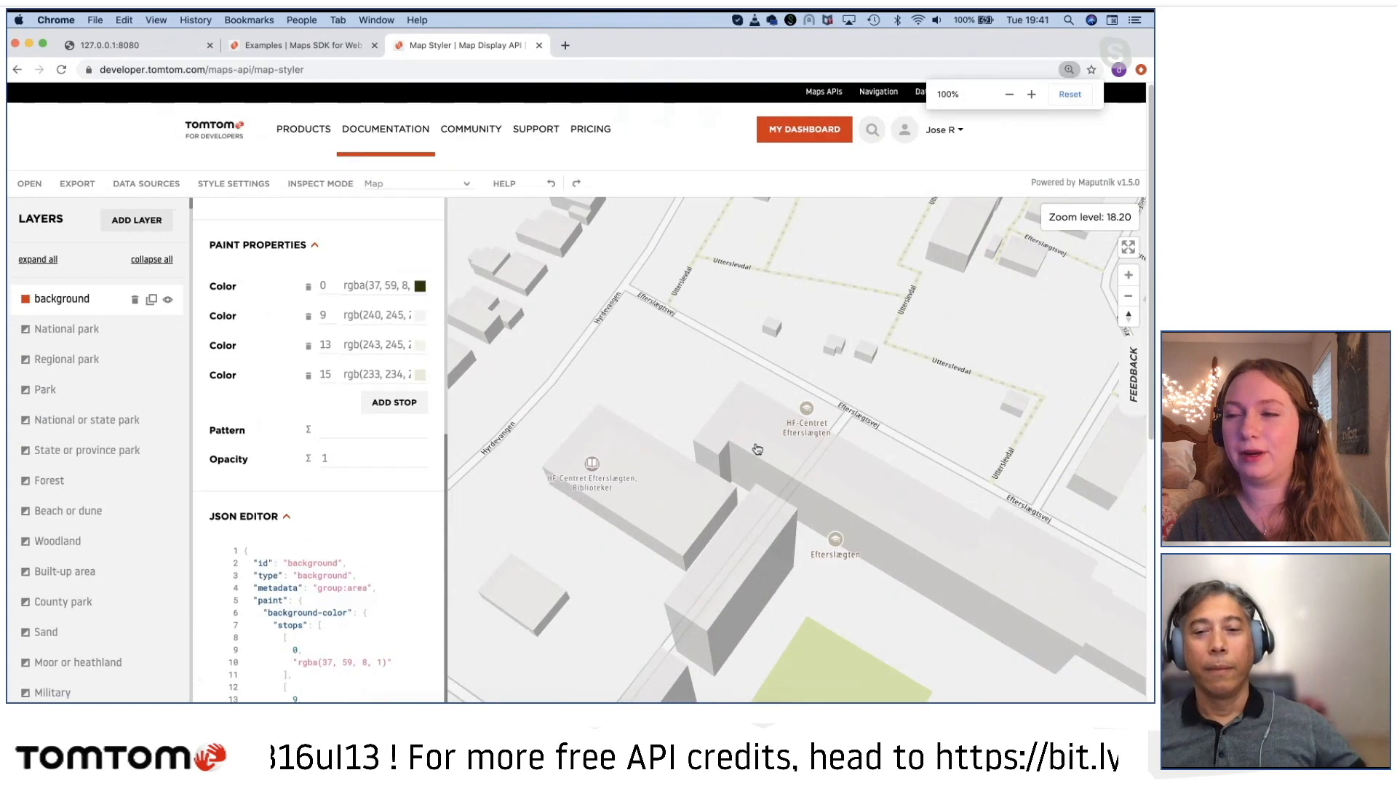
scroll(757, 449, up, 5)
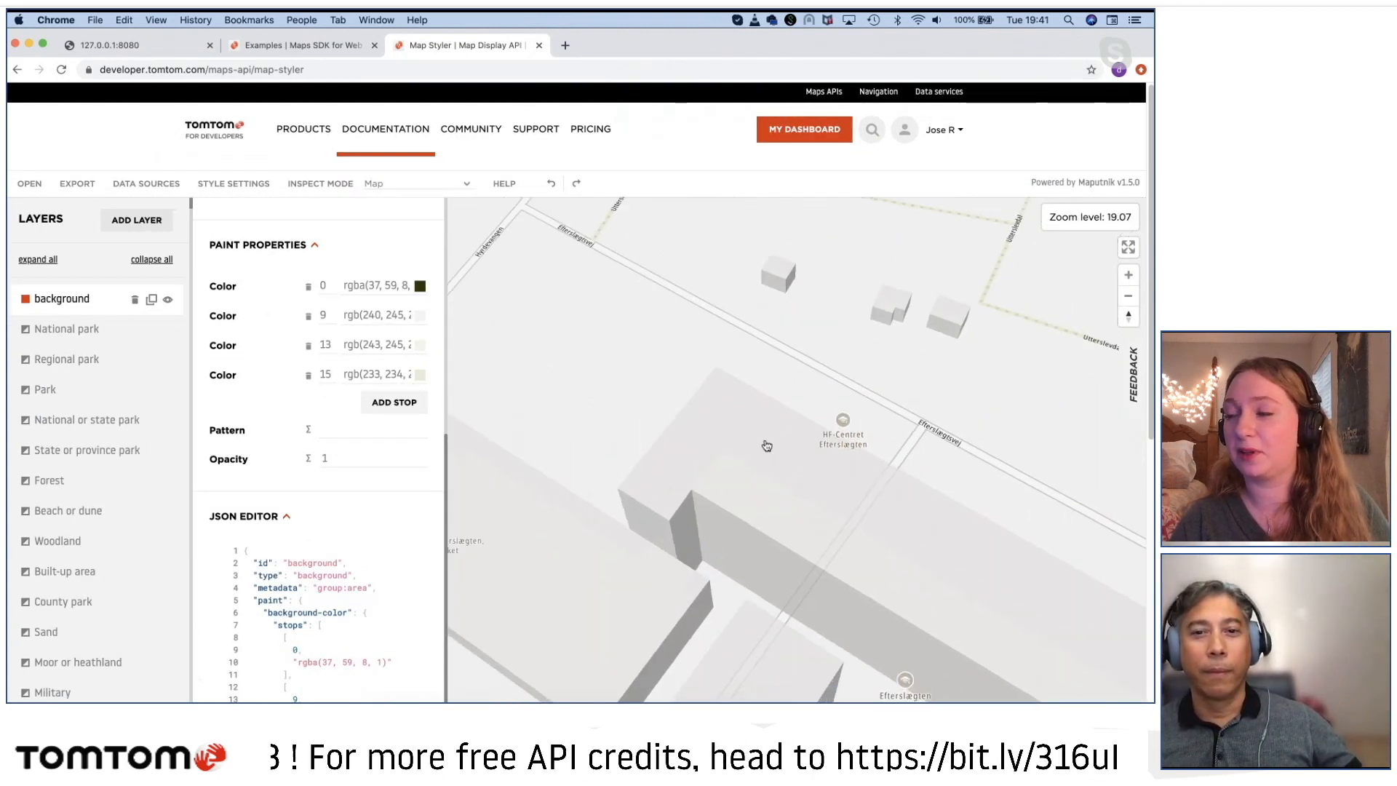
Step: Examine the uploaded style's land, water and road colors around København from regional to city map scales
scroll(767, 445, down, 10)
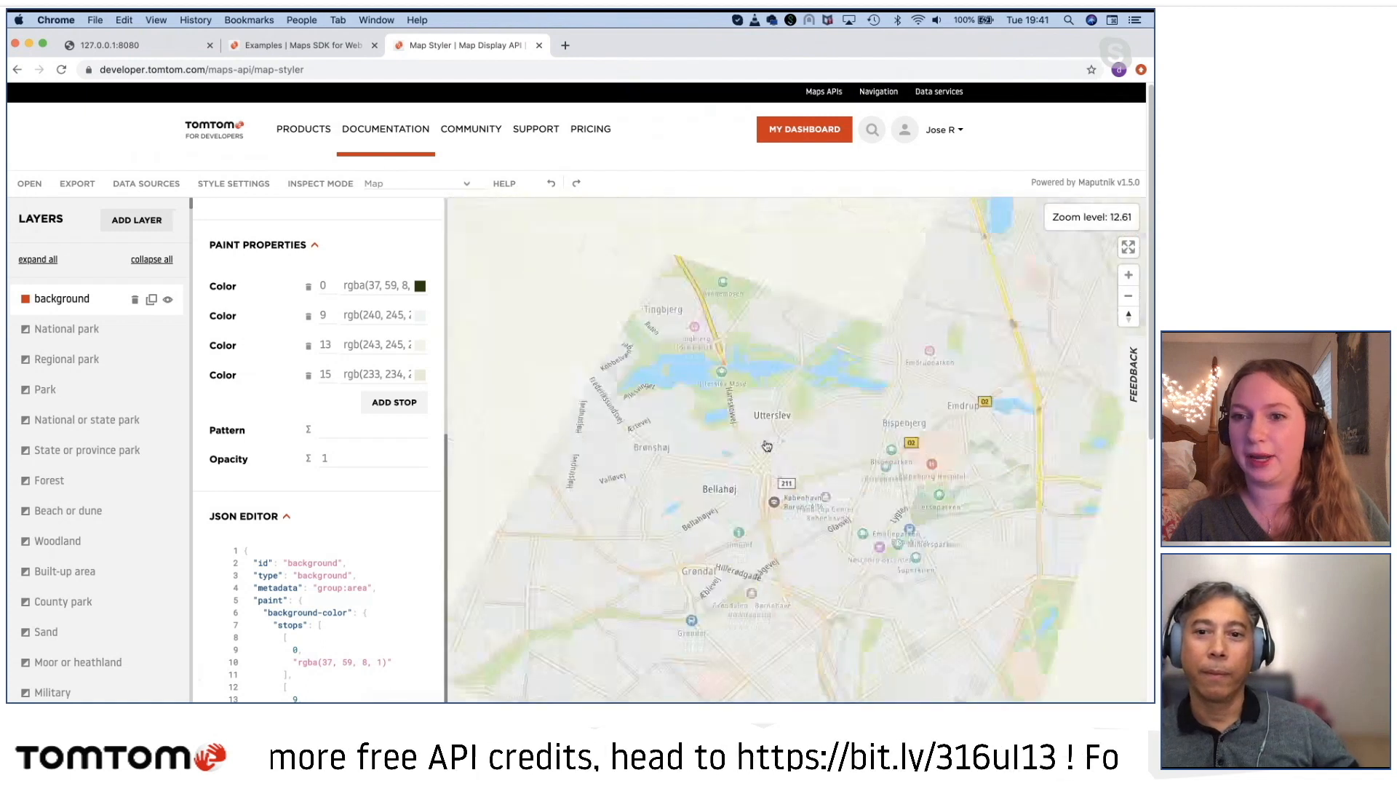
scroll(767, 445, down, 3)
drag(809, 480, 737, 429)
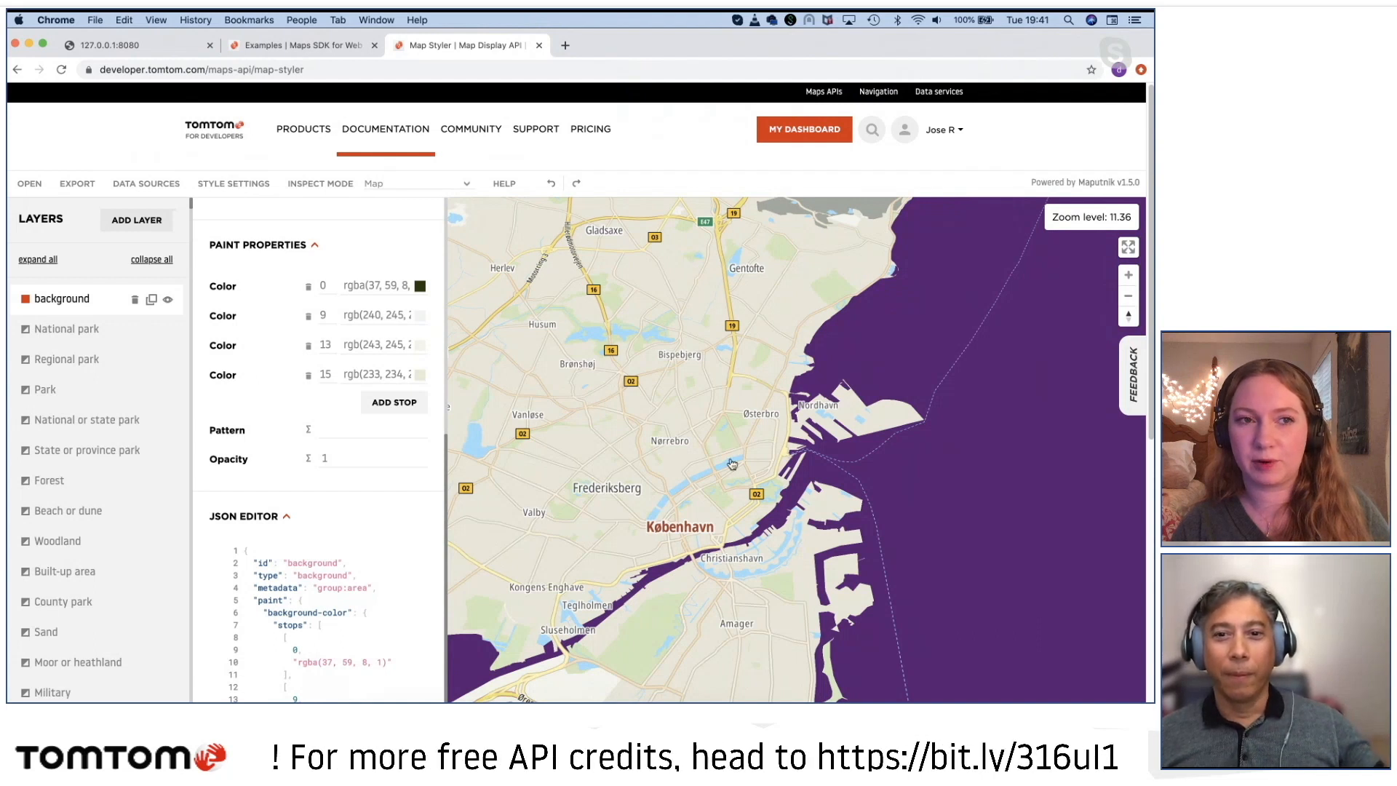
scroll(732, 464, down, 5)
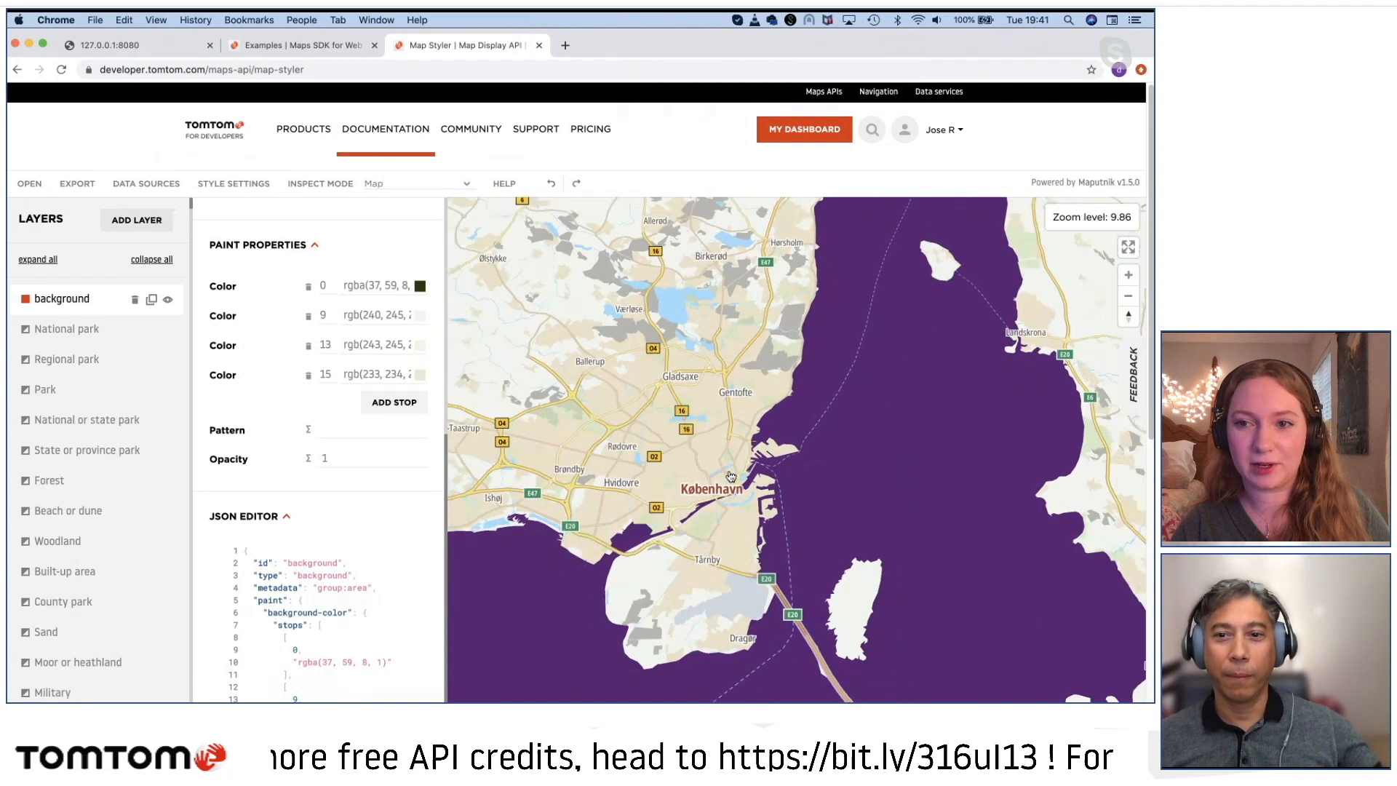
scroll(731, 477, down, 6)
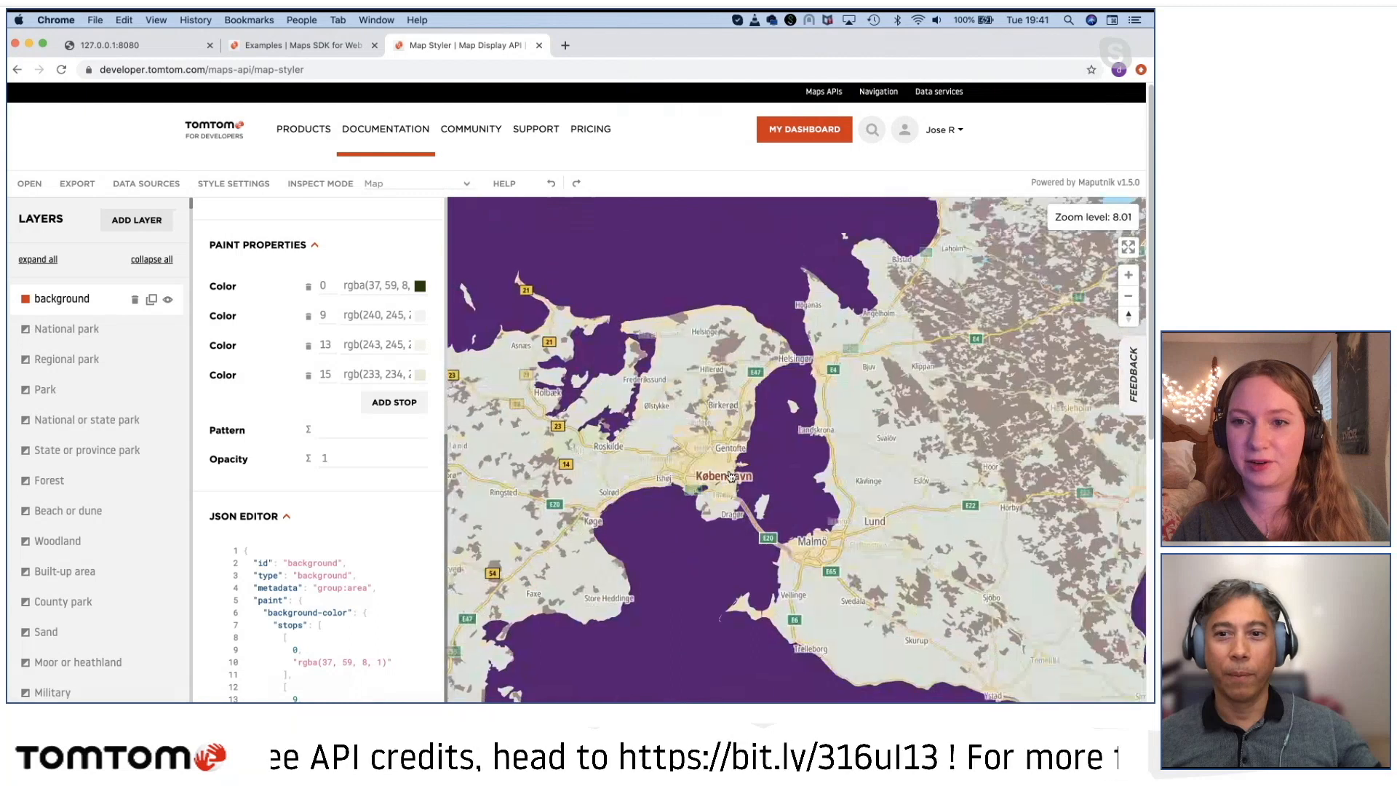
scroll(731, 477, down, 1)
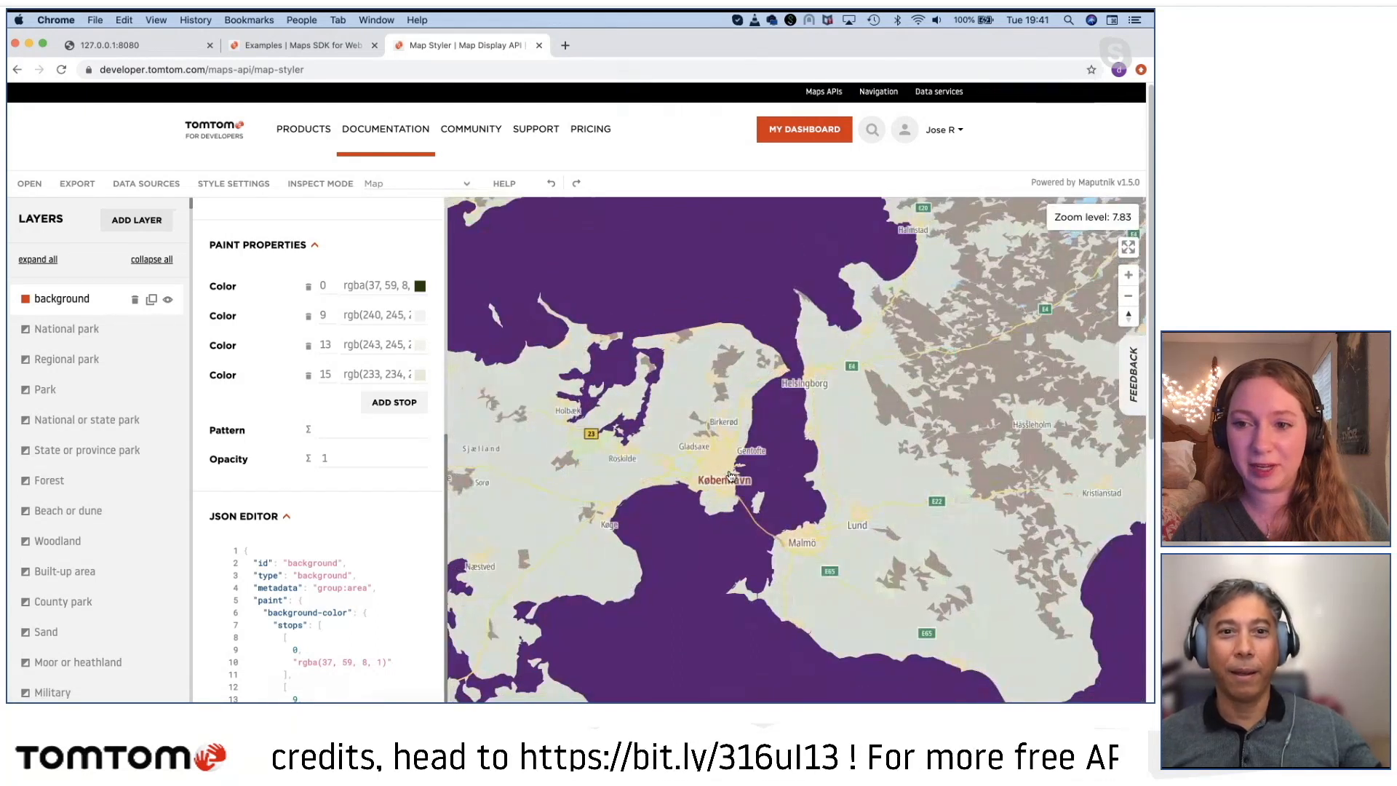
scroll(731, 476, up, 1)
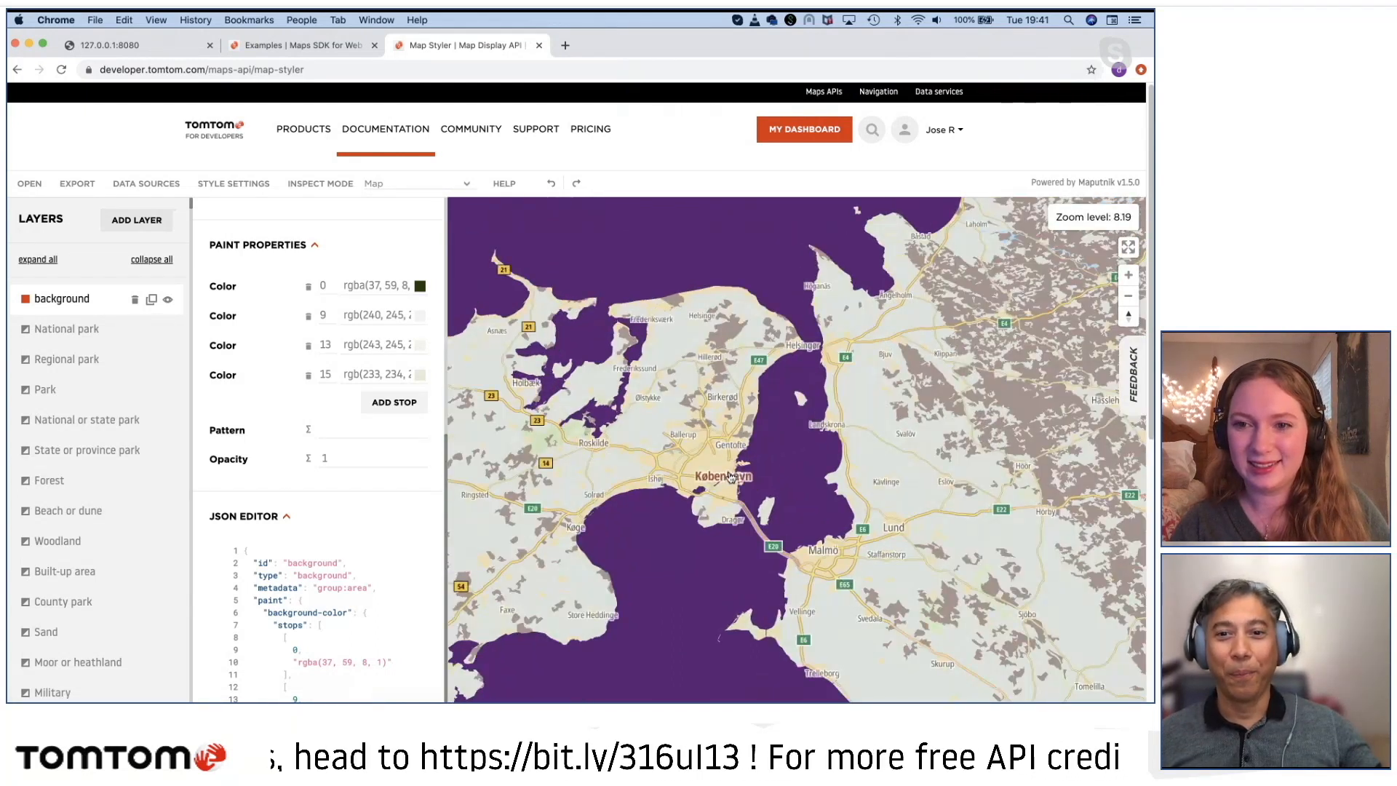
scroll(731, 477, up, 3)
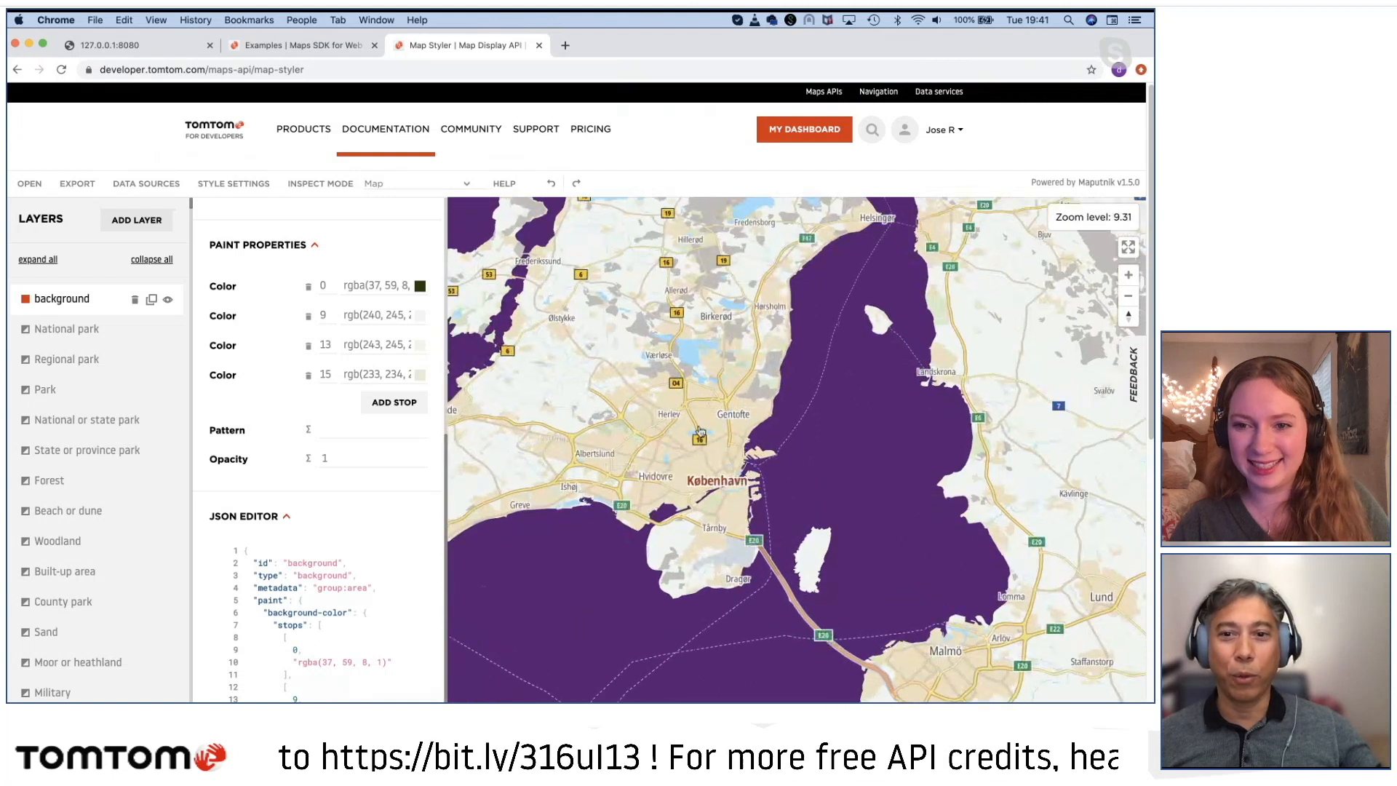
scroll(747, 420, up, 4)
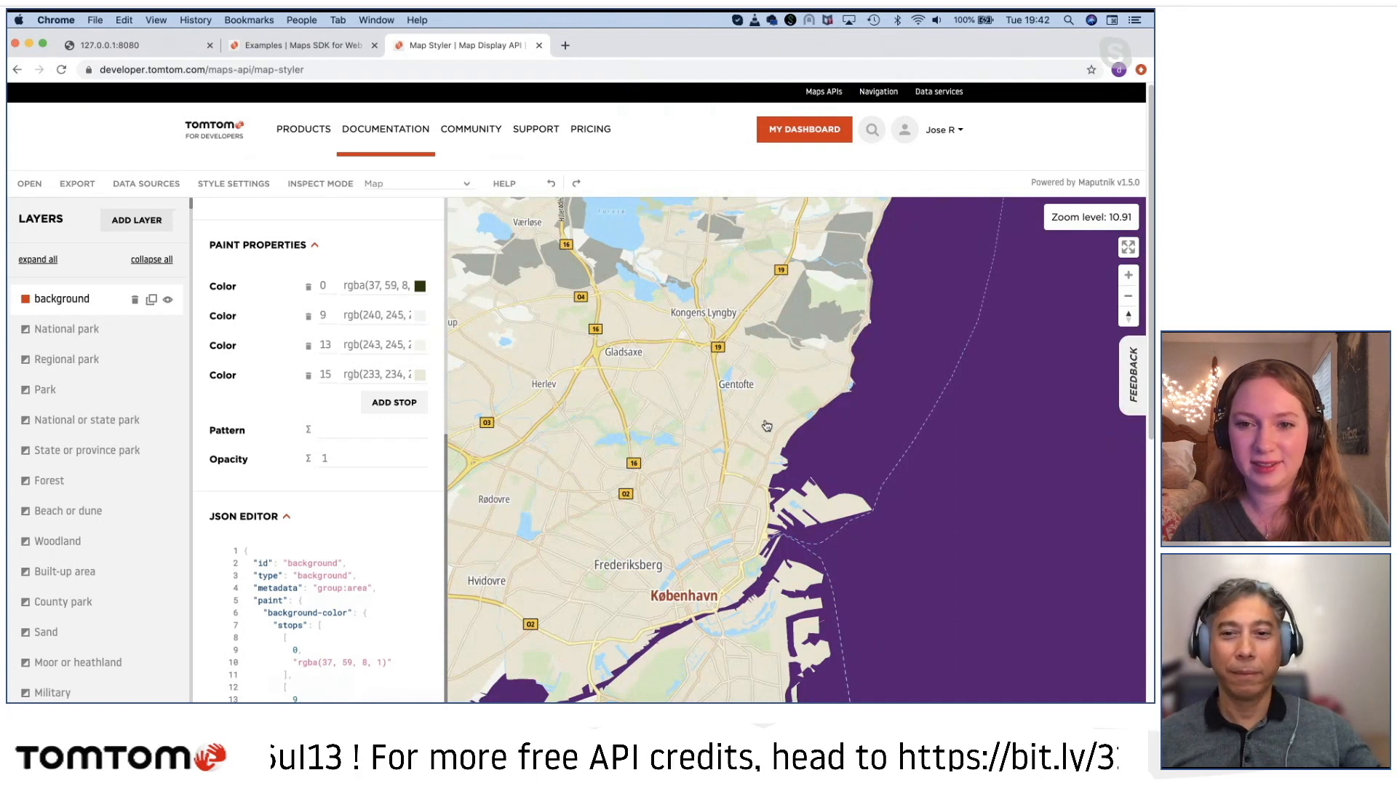
Step: Identify the layer drawn on the land south of Gentofte and open the Built-up area layer's properties
click(767, 424)
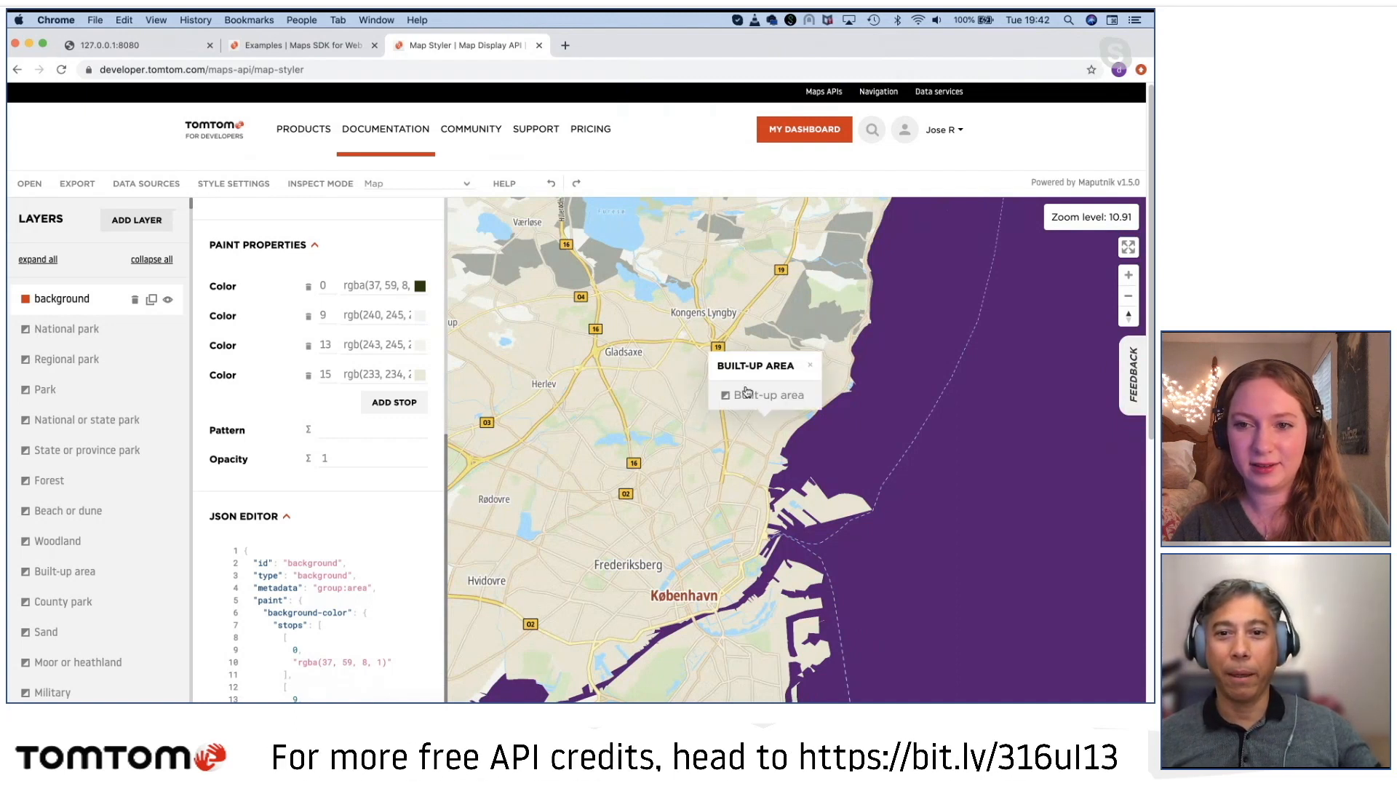
click(750, 397)
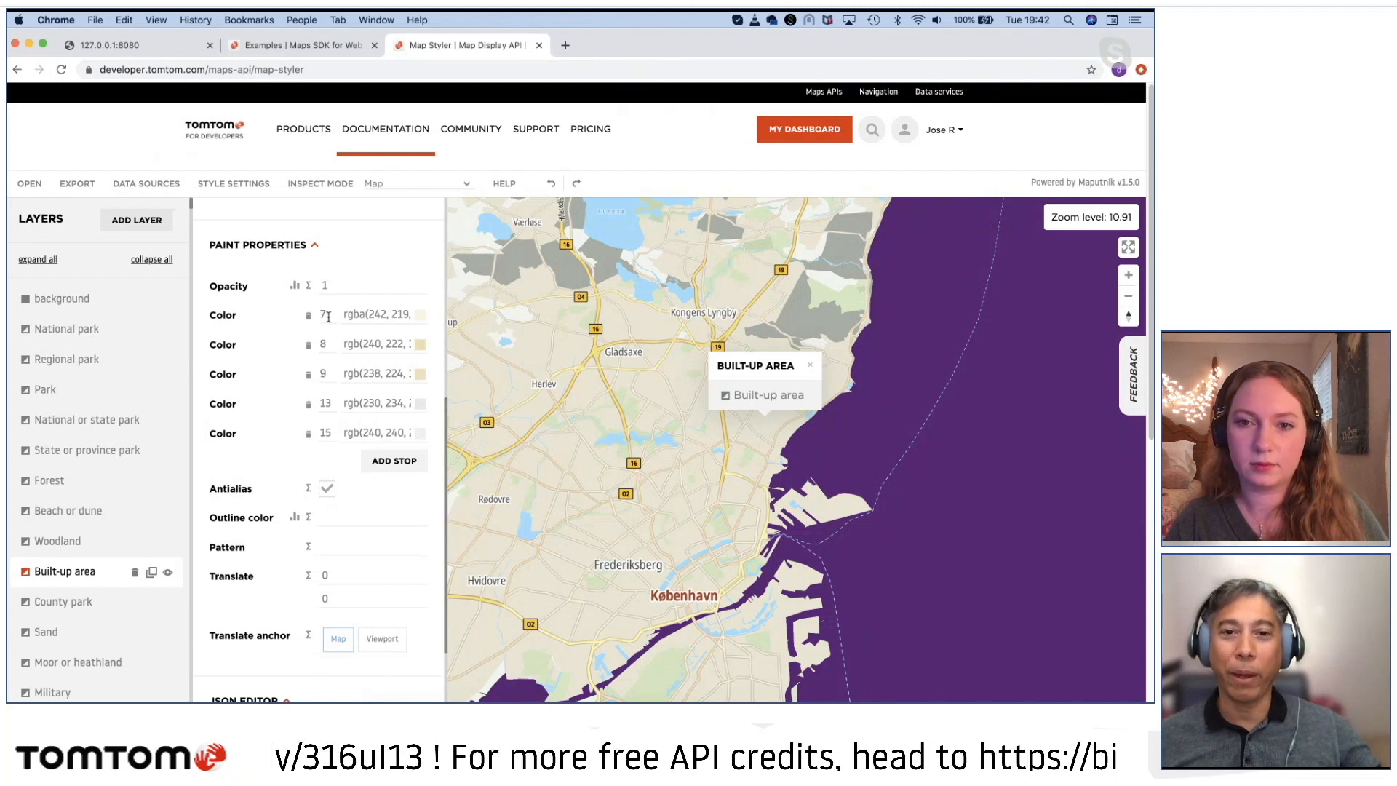
click(814, 364)
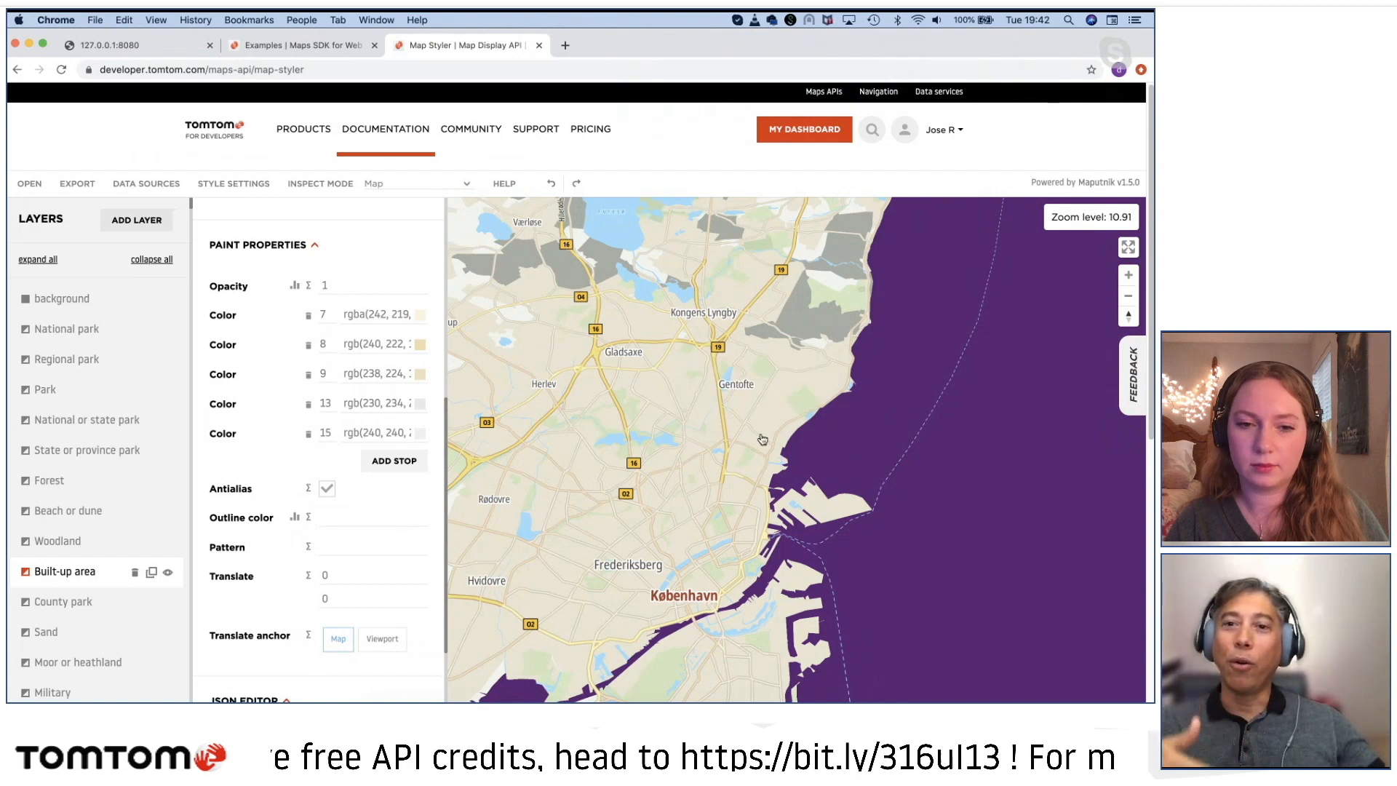
Step: Check the Built-up area's color at closer map scales around Hellerup, and identify the layer drawn south of Sofievej
scroll(763, 439, up, 5)
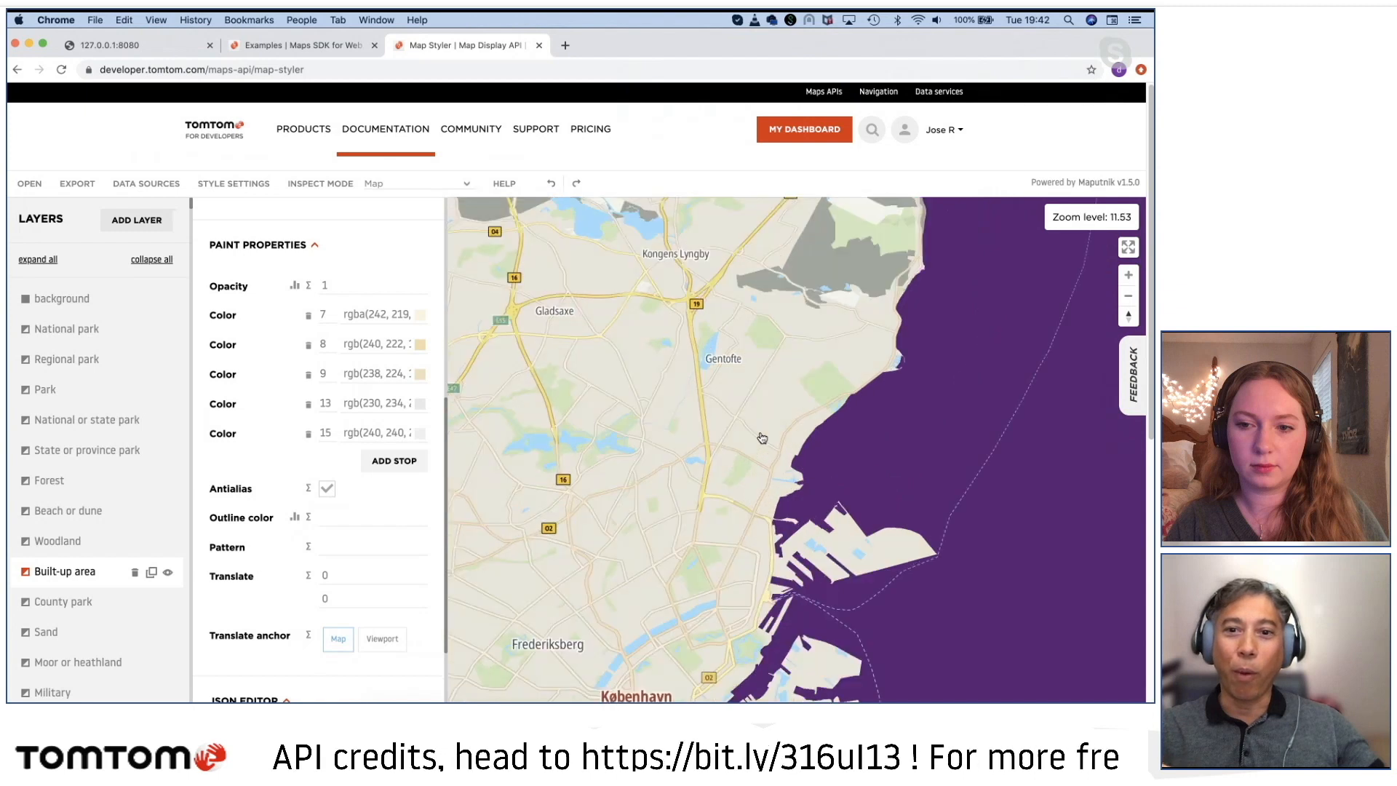
scroll(763, 439, up, 5)
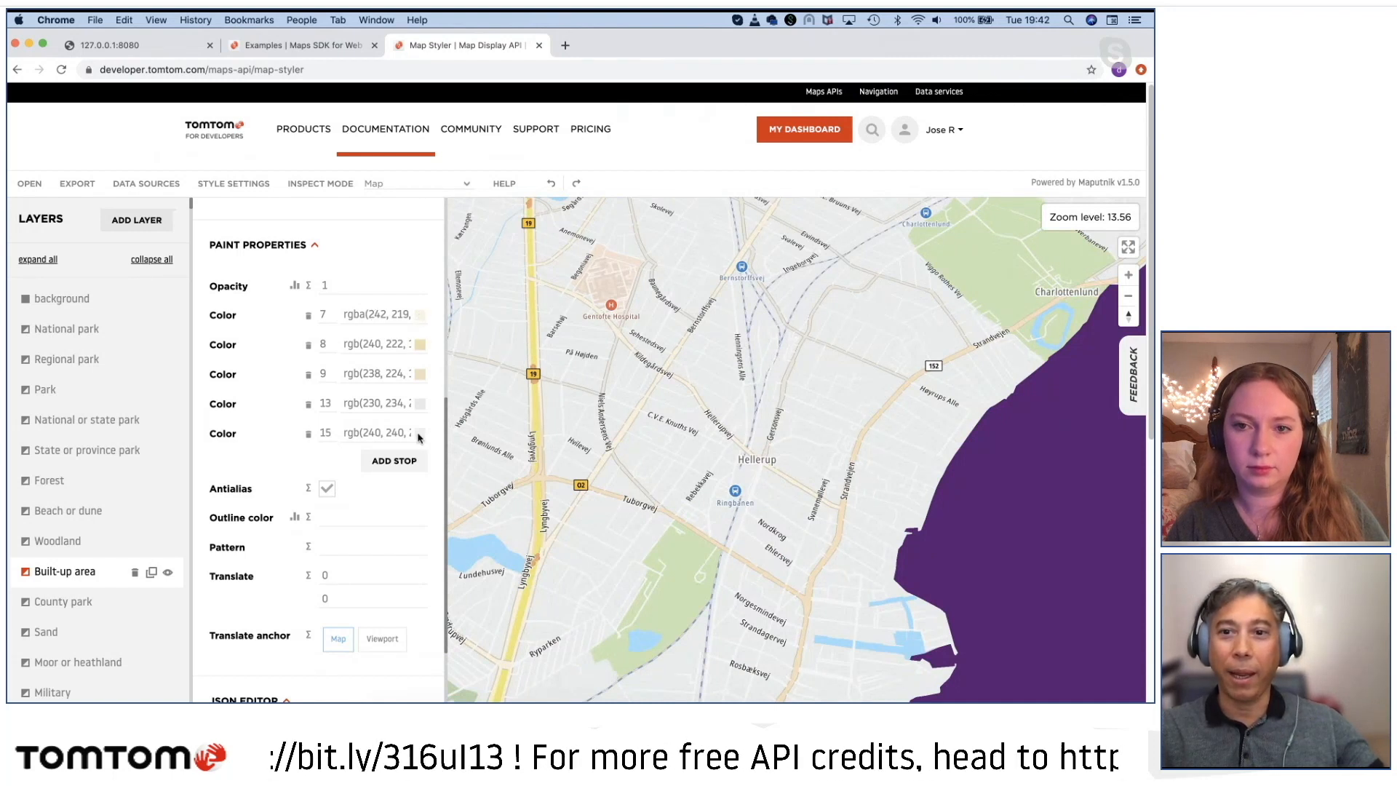
scroll(811, 473, up, 5)
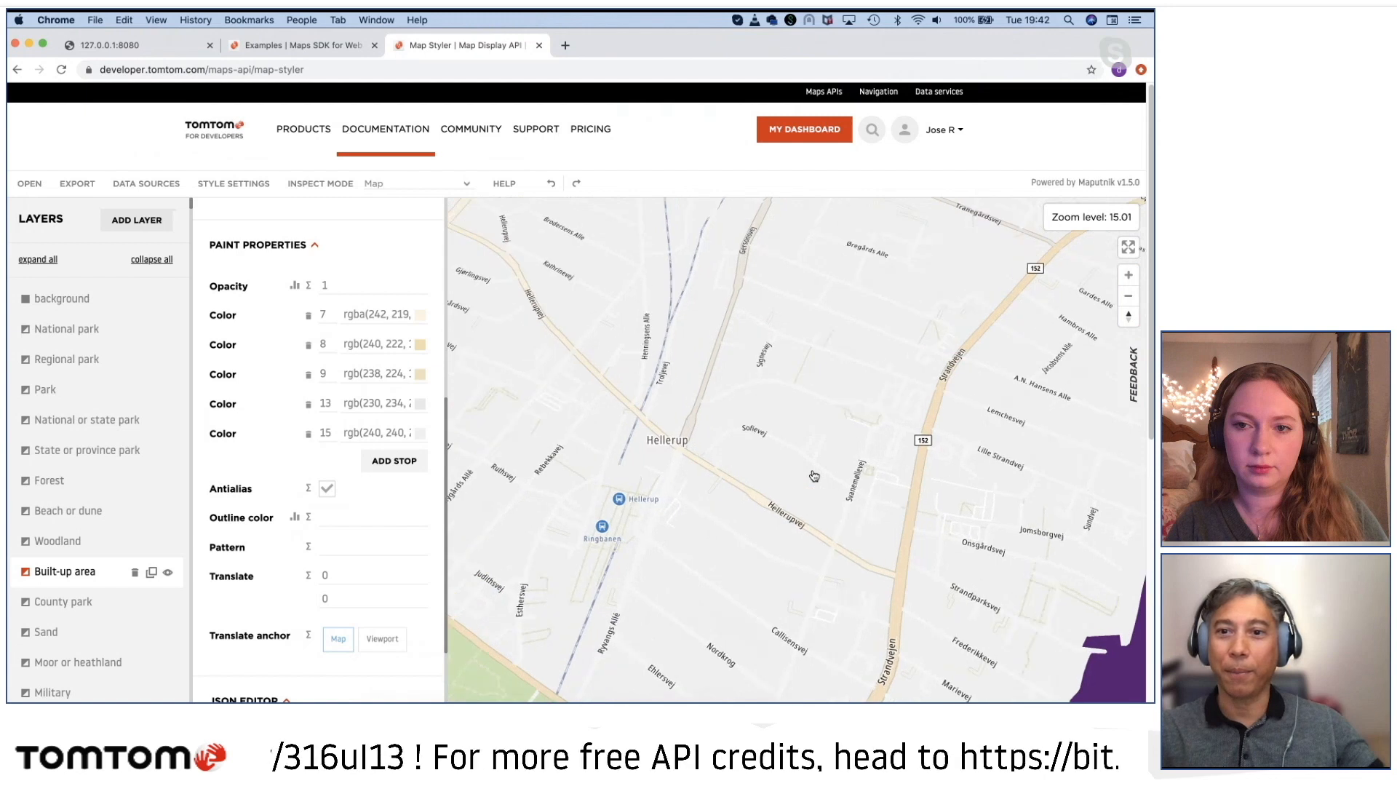
scroll(813, 476, up, 6)
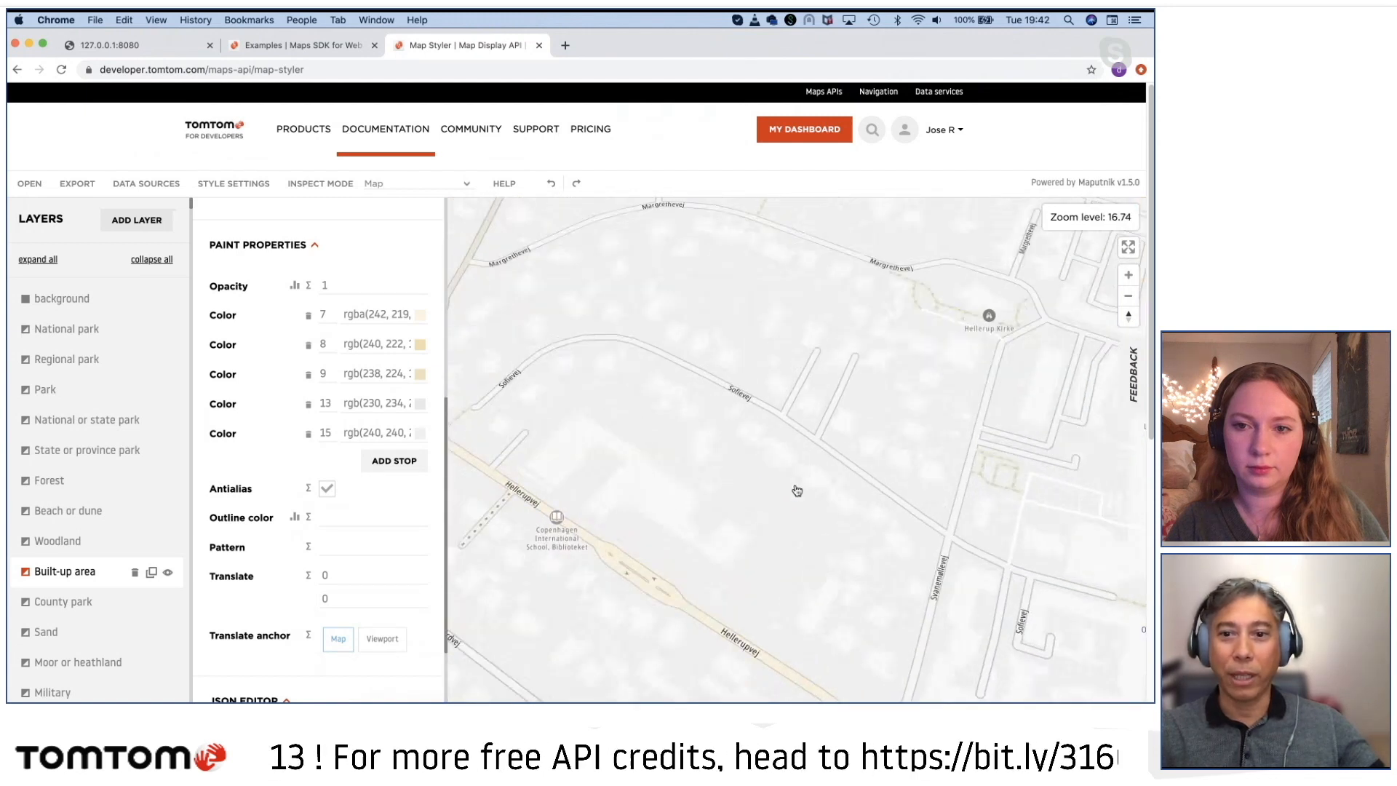
scroll(764, 509, down, 2)
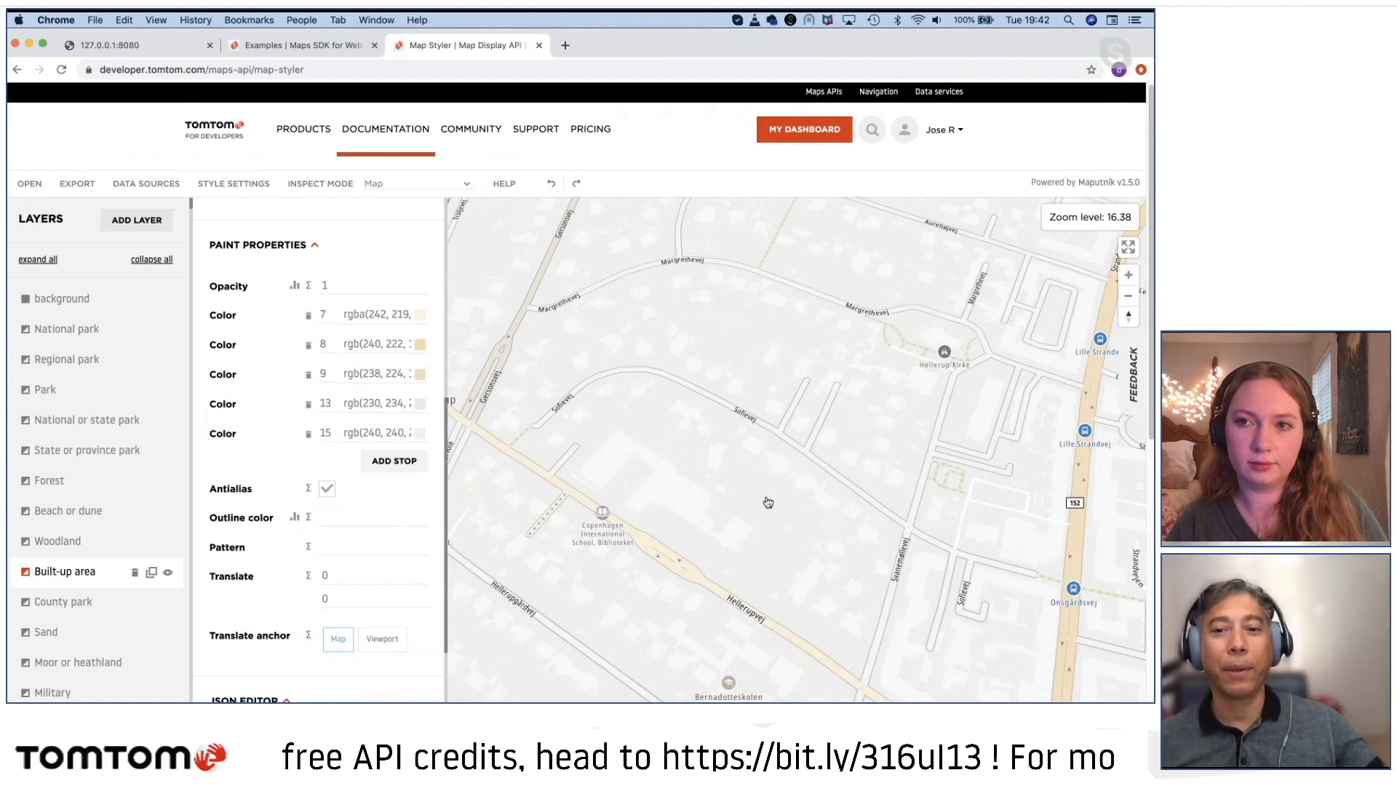
click(777, 503)
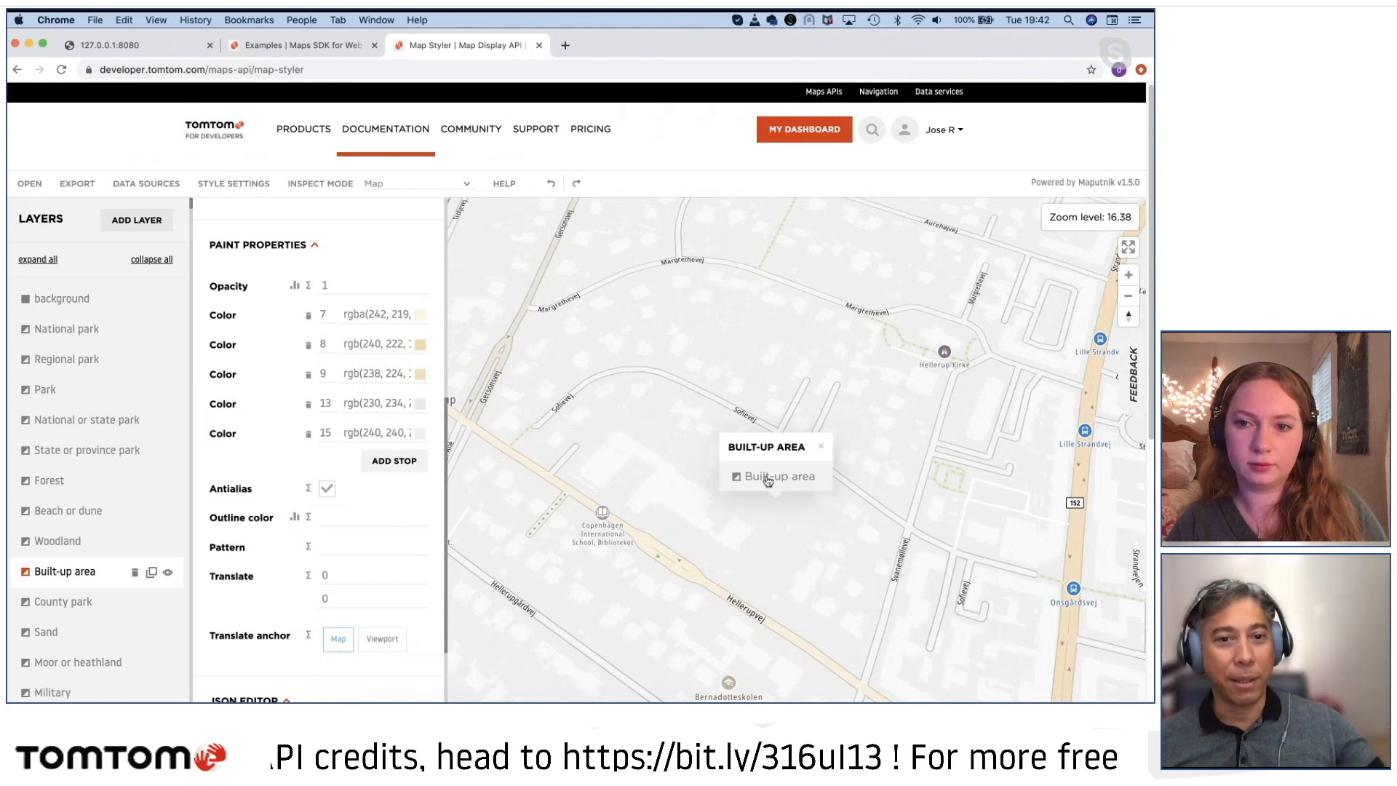
click(820, 446)
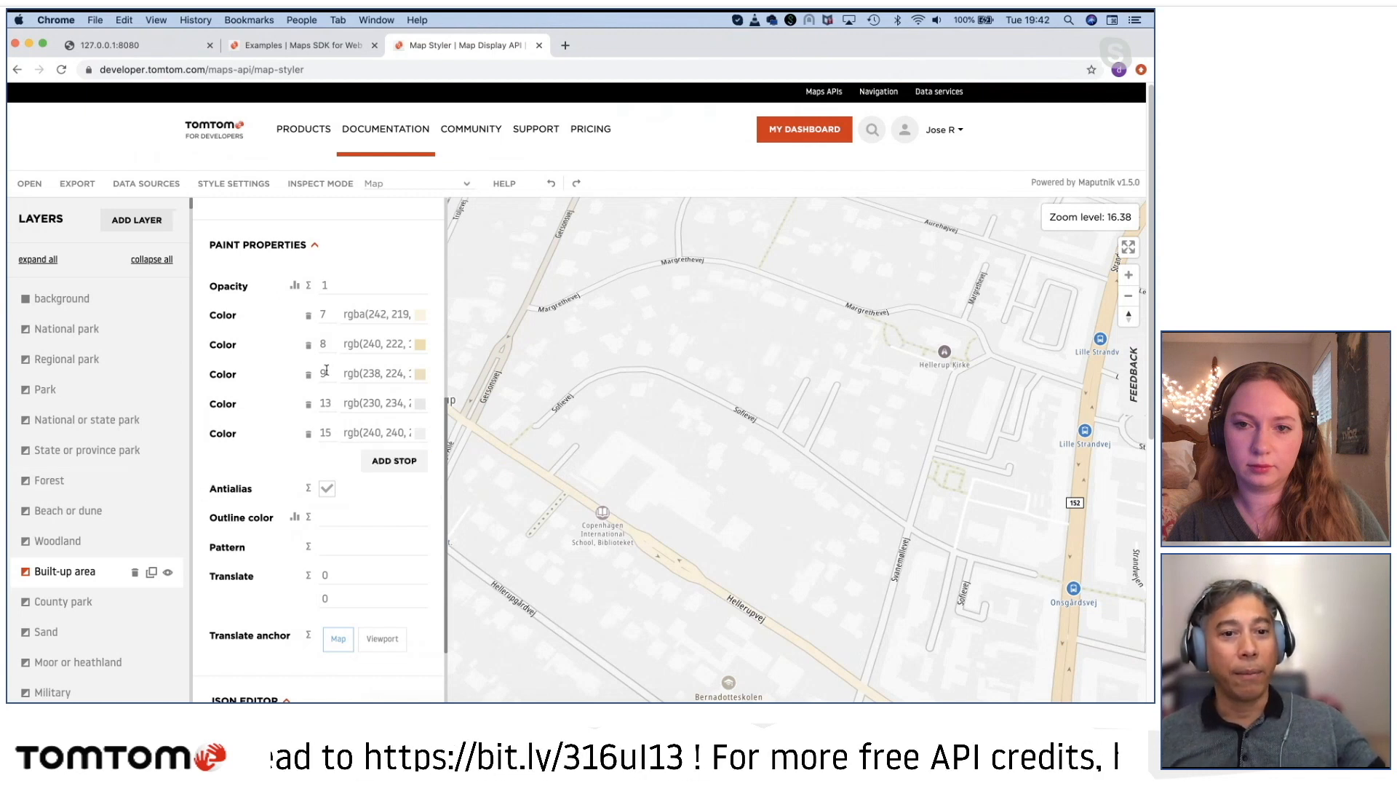
Step: Remove the Built-up area layer's color stops for zoom levels 13, 9 and 8
click(309, 438)
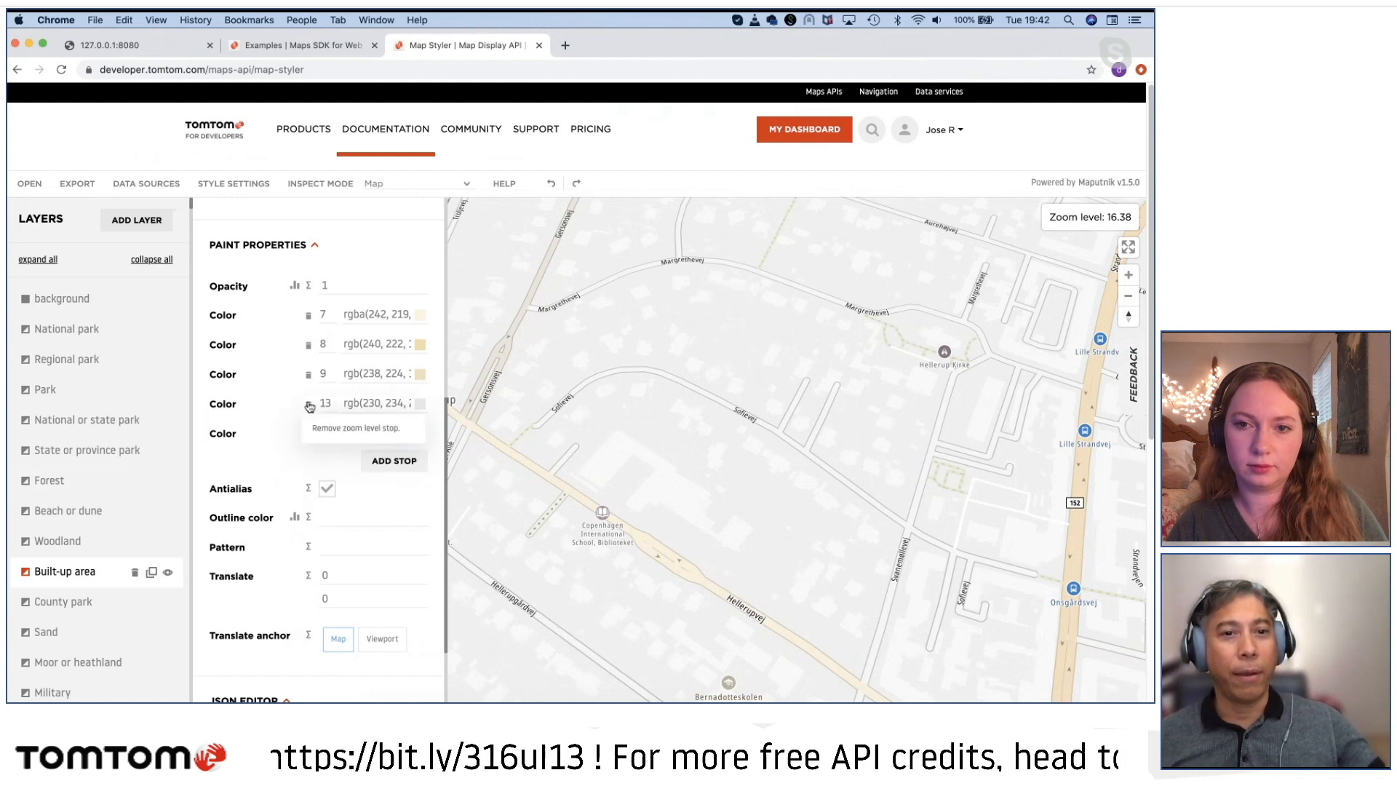
click(308, 404)
click(310, 376)
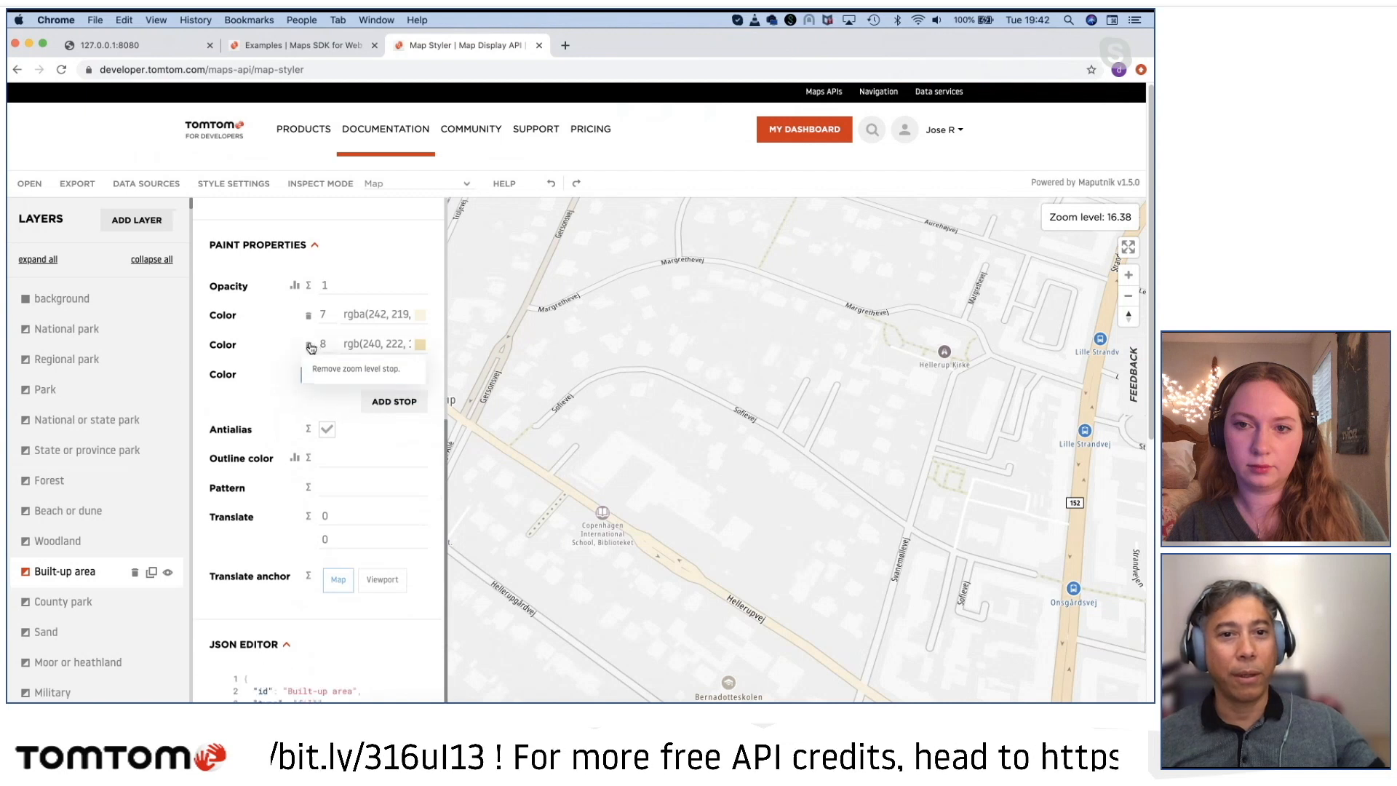
click(309, 345)
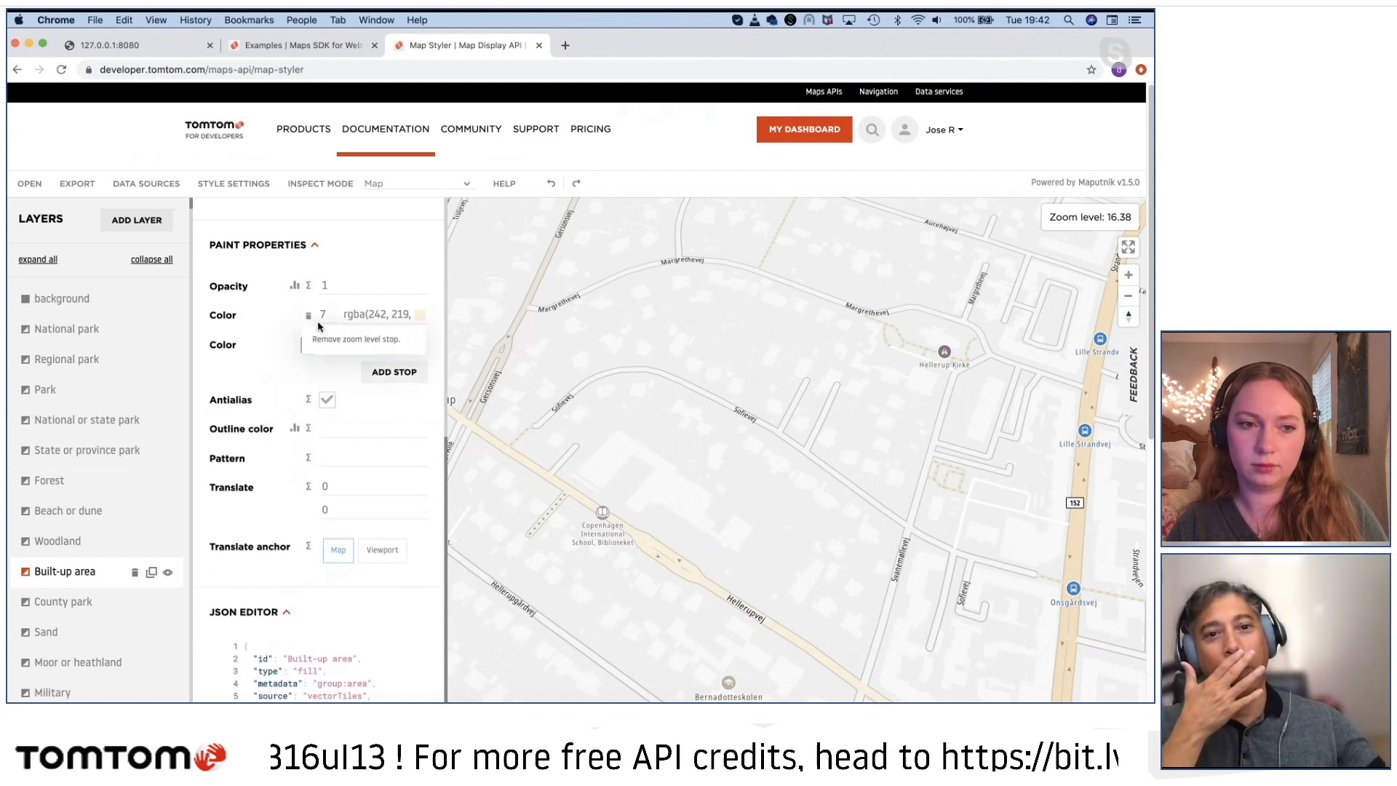
Step: Set the Built-up area layer's color at the zoom 7 stop to yellow-orange F1B922
click(382, 314)
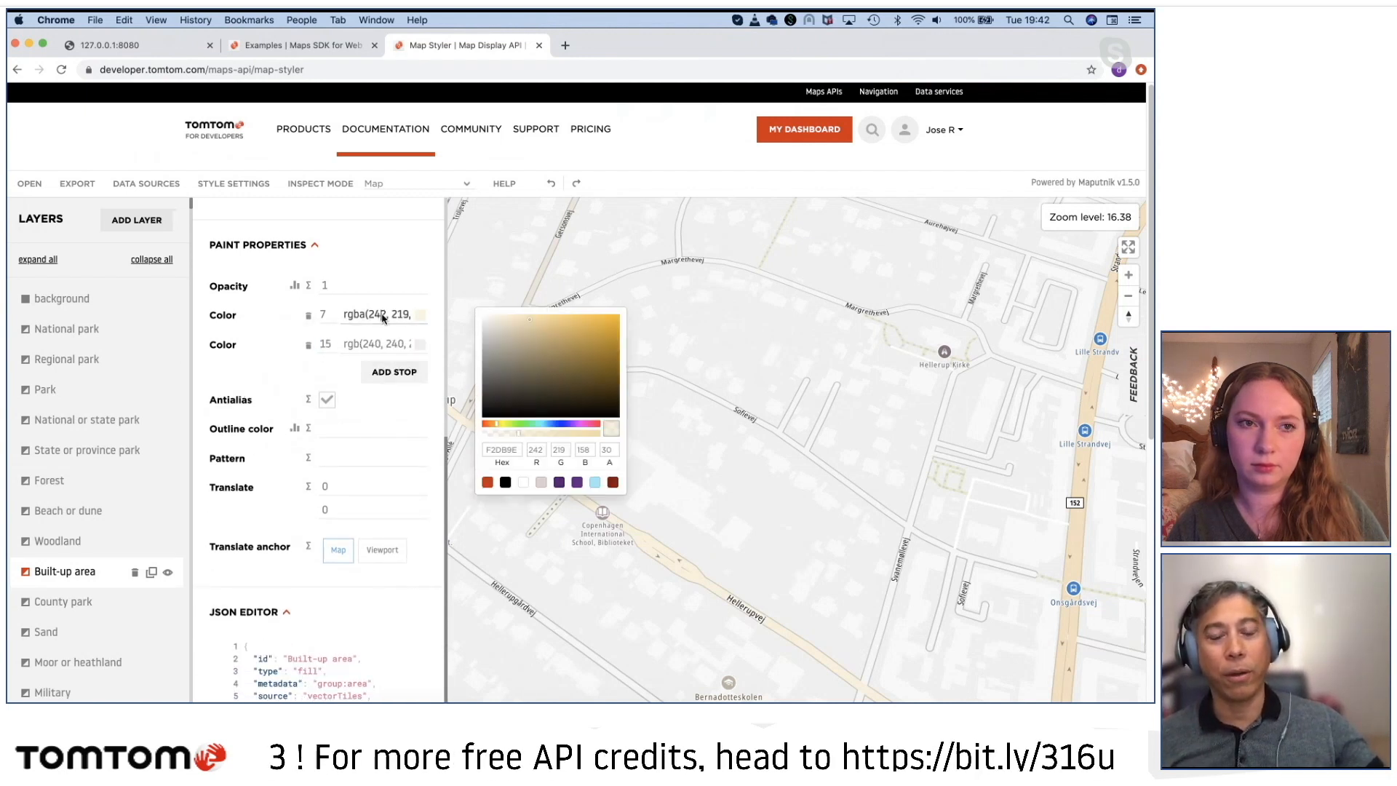
drag(598, 327, 602, 324)
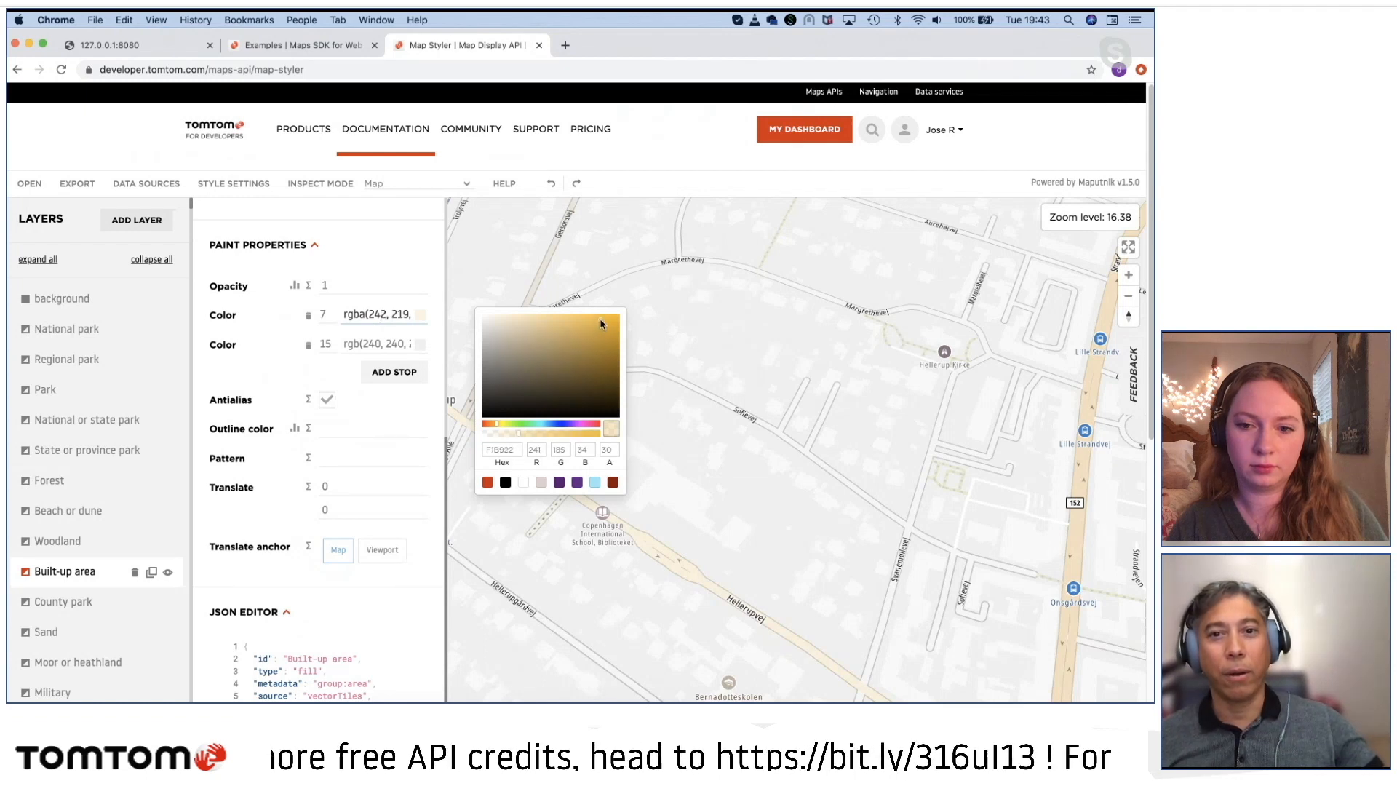
click(385, 339)
Step: Set the Built-up area layer's color at the zoom 15 stop to orange F89A10
click(386, 345)
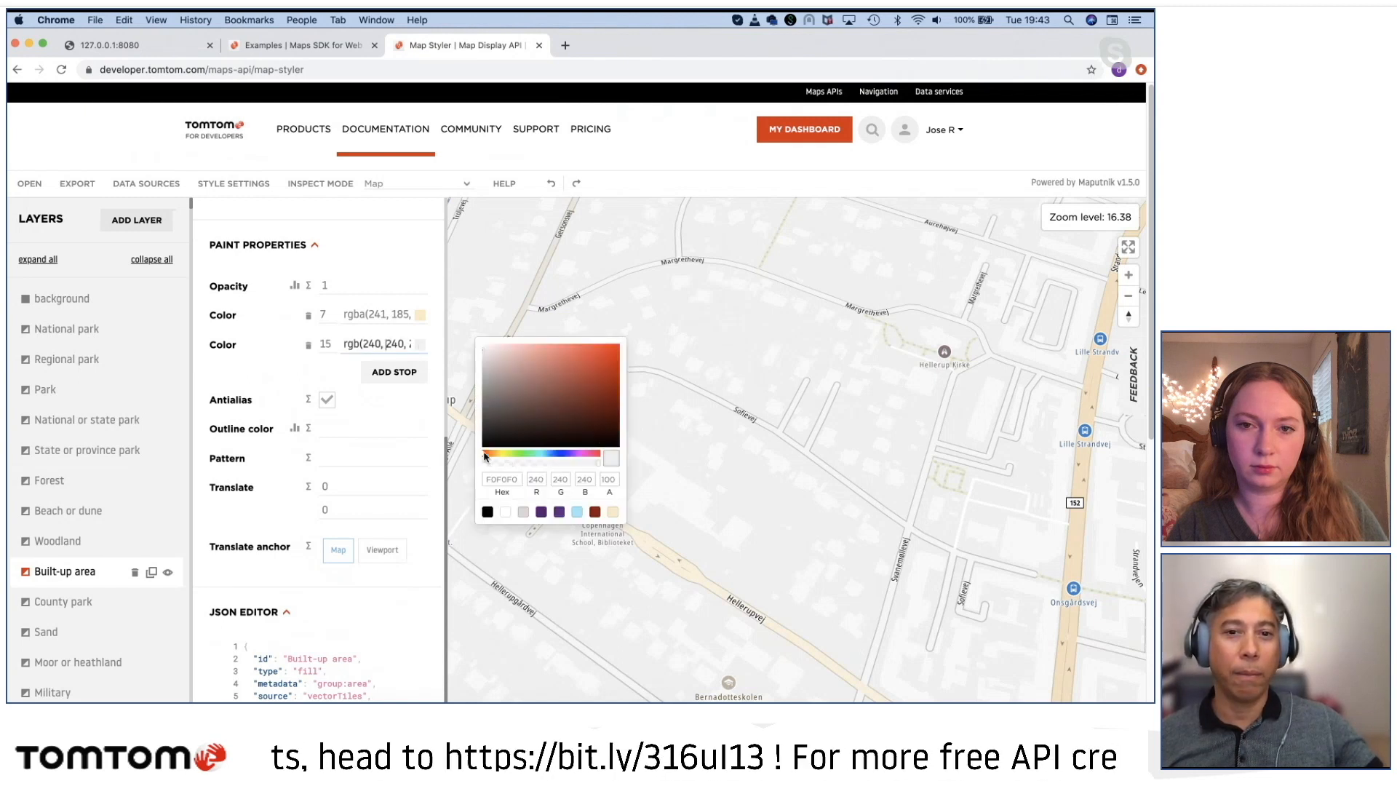
drag(485, 456, 498, 460)
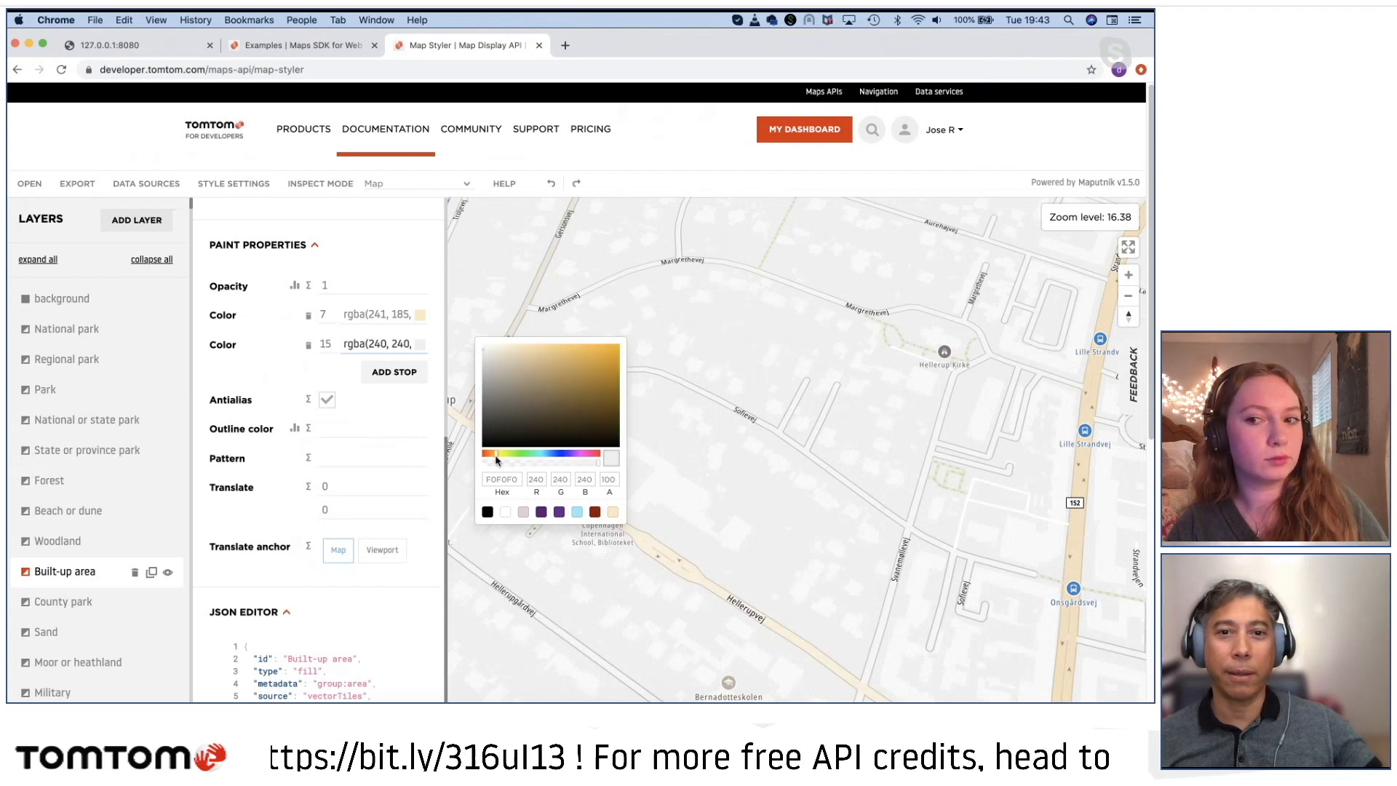
click(612, 348)
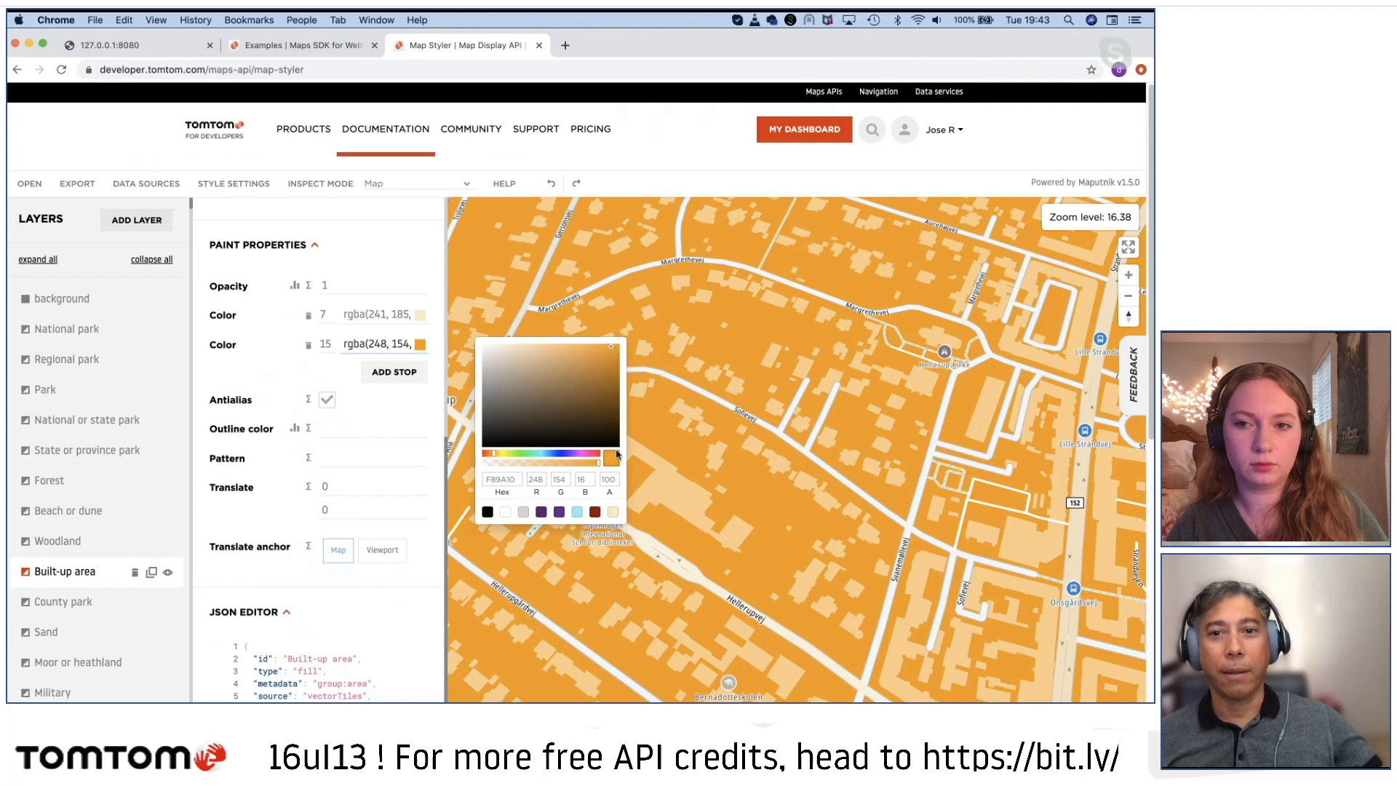
click(700, 377)
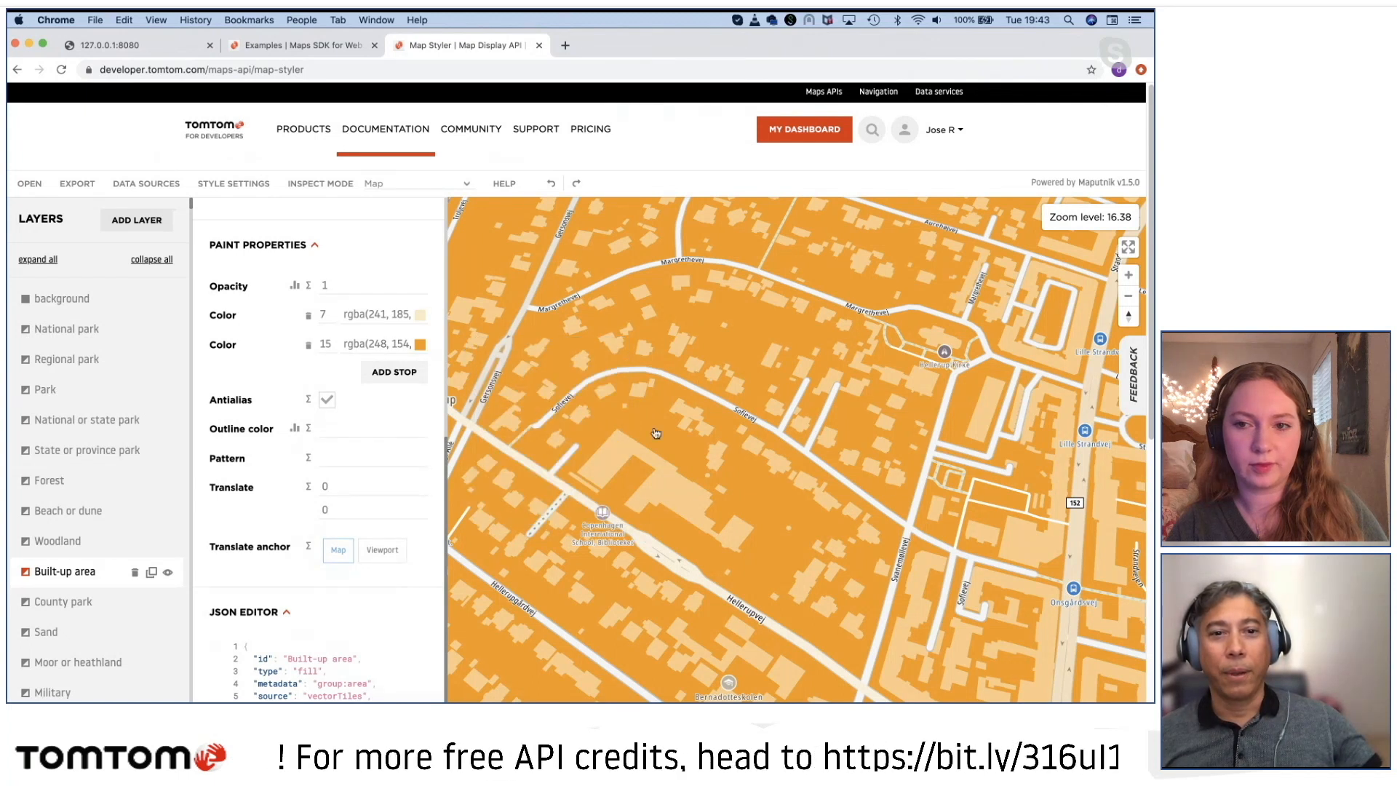
Step: Examine how the Built-up area color changes from street scale around Hellerup out to the region surrounding København
scroll(670, 437, up, 1)
scroll(685, 439, down, 5)
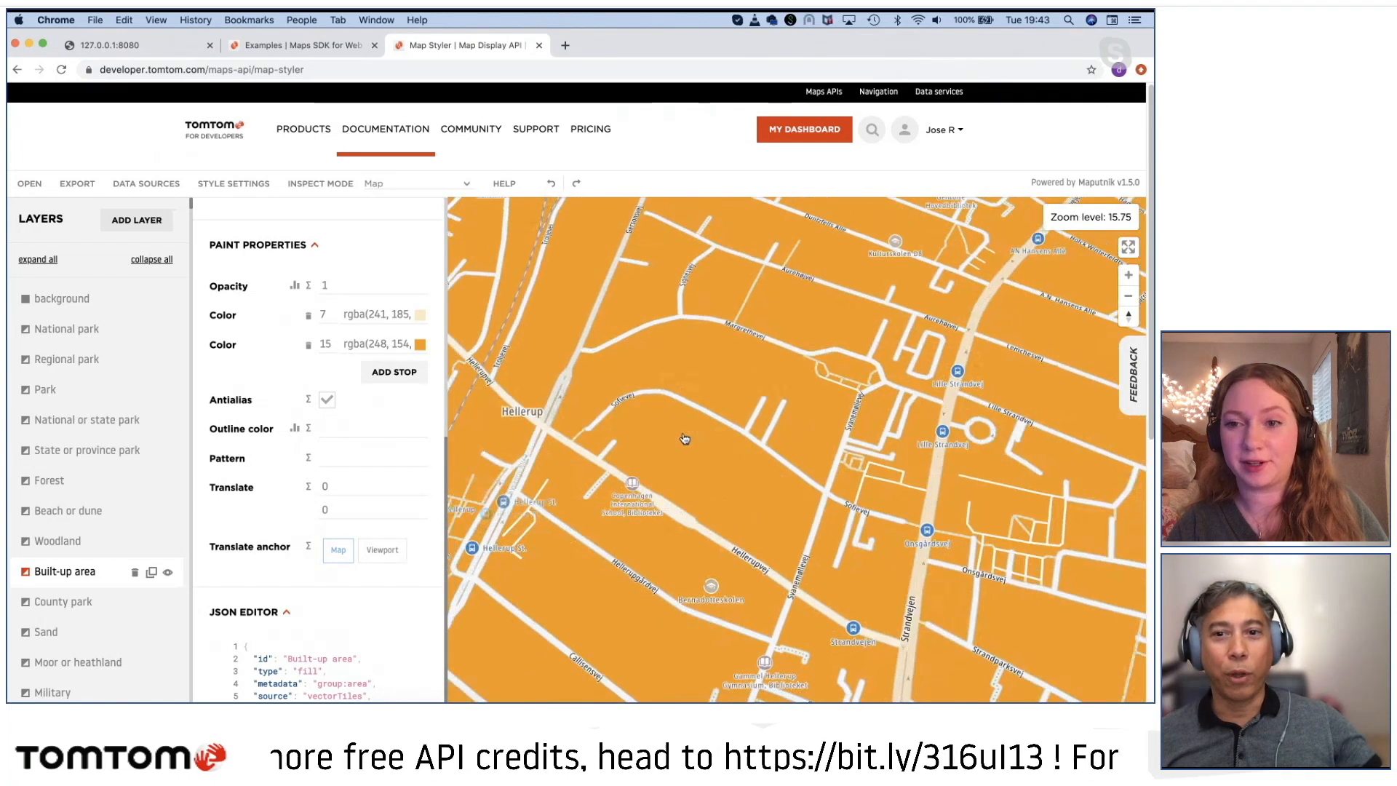
scroll(685, 438, down, 3)
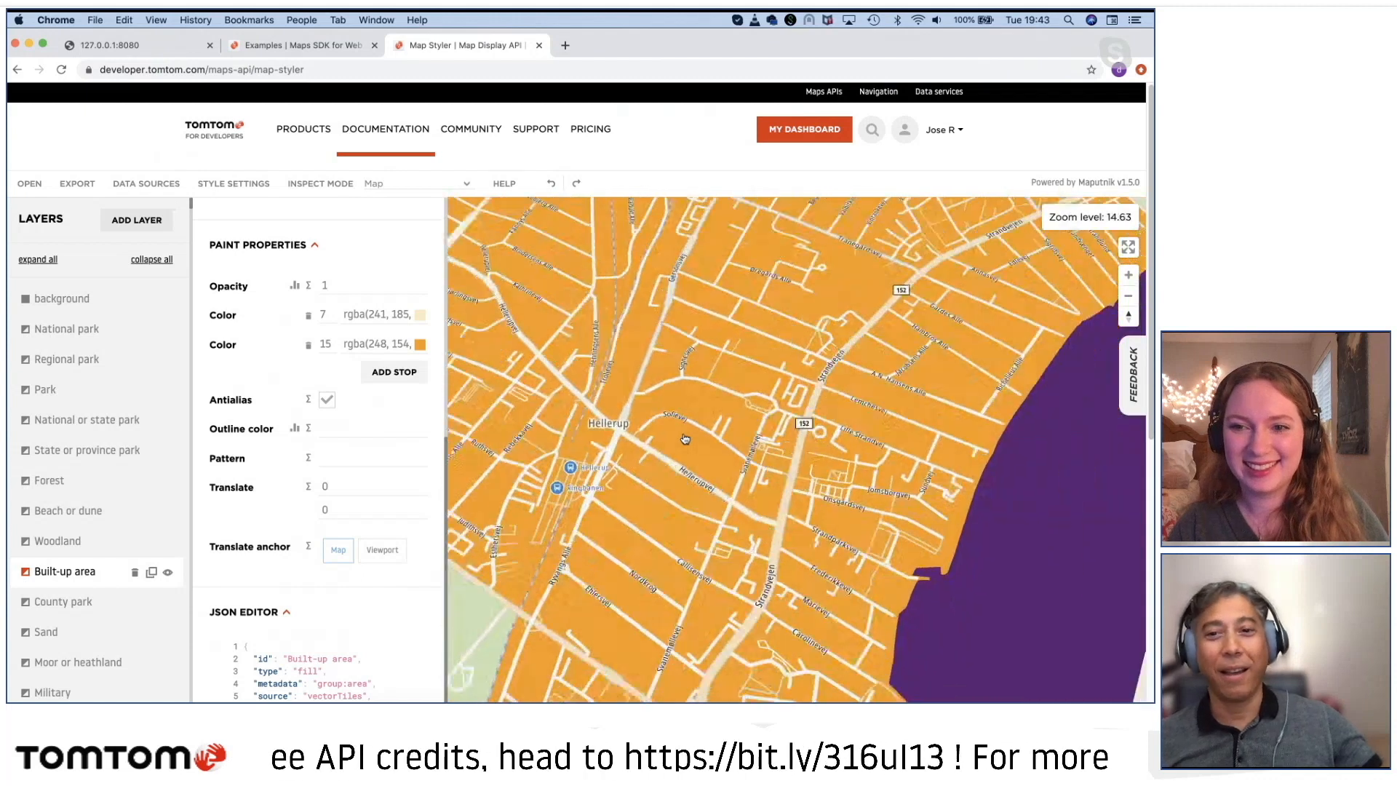
scroll(685, 439, down, 1)
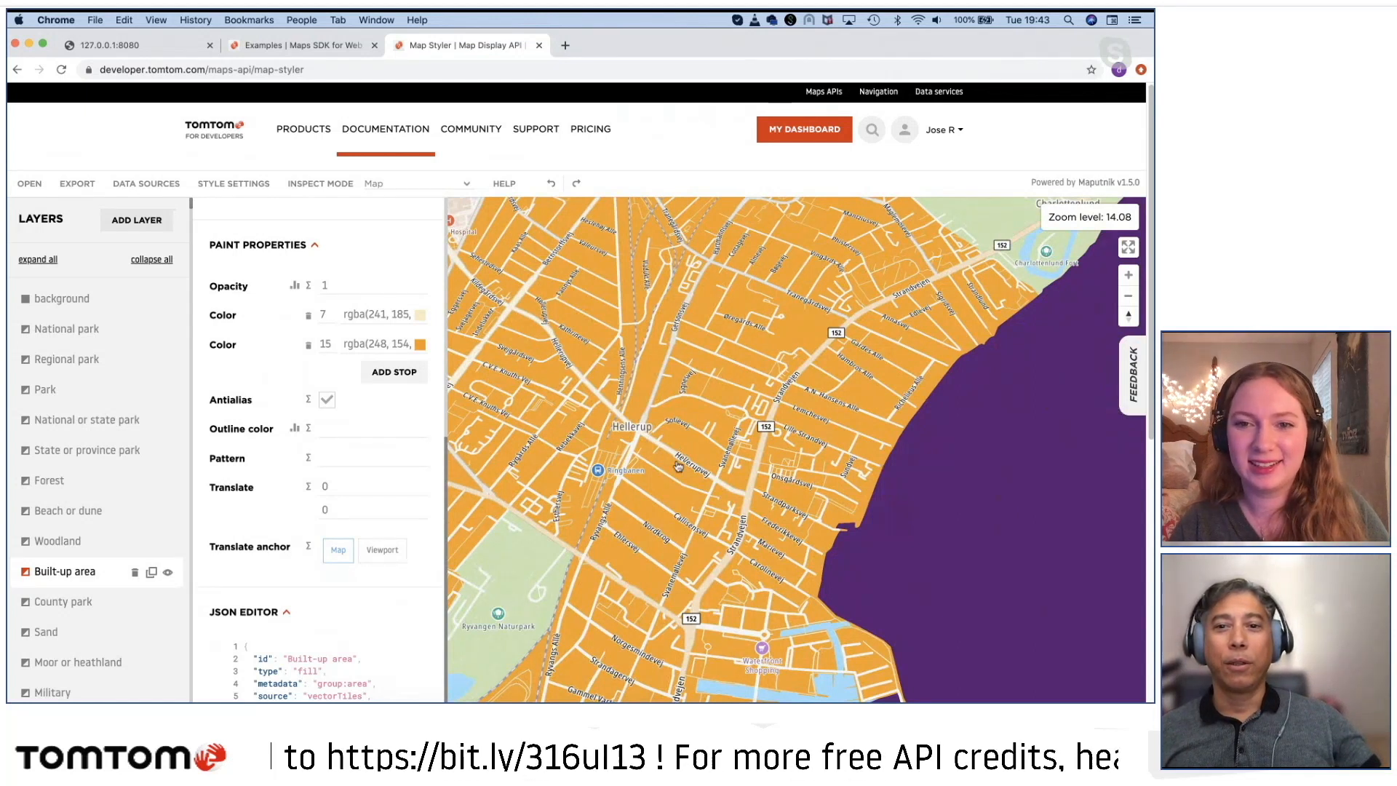
scroll(678, 466, down, 3)
scroll(678, 465, down, 5)
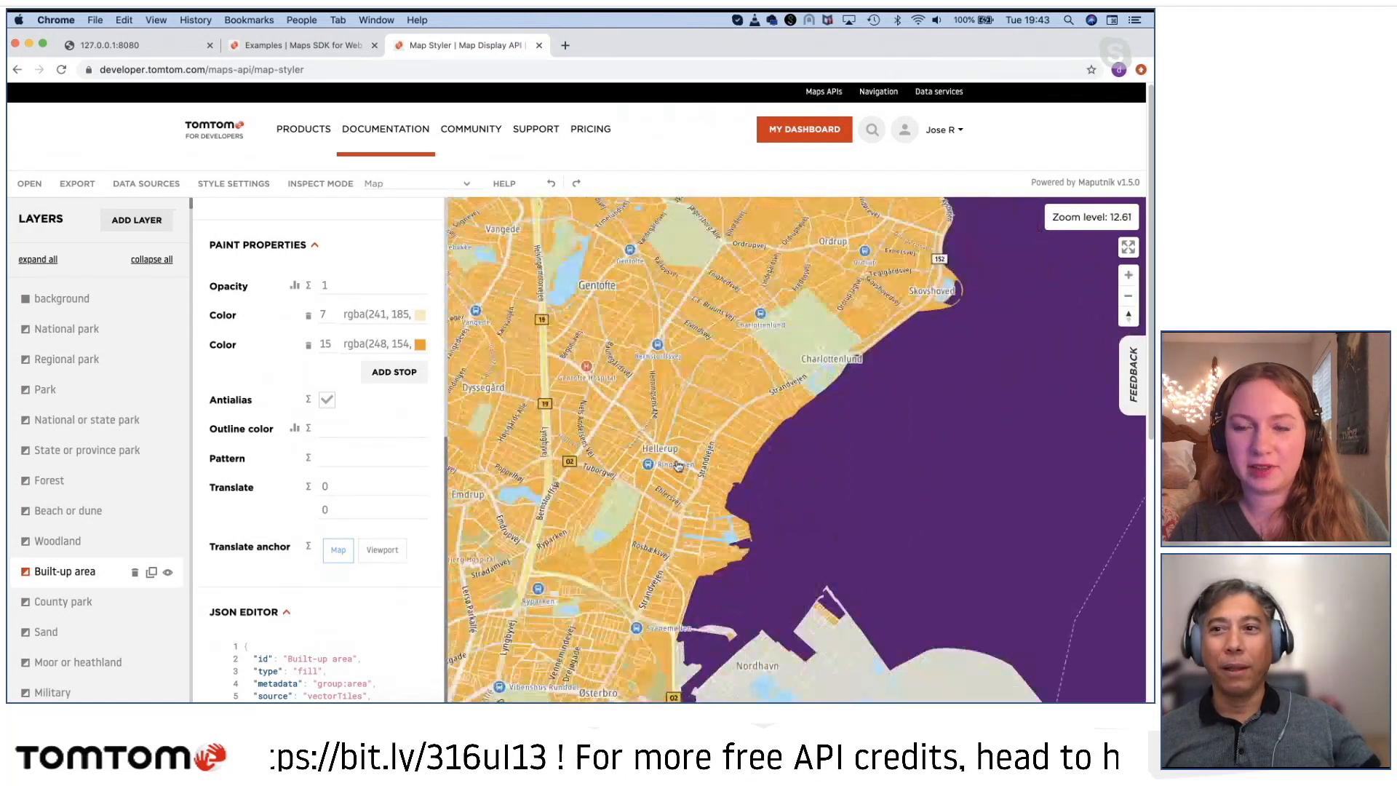
scroll(678, 465, down, 5)
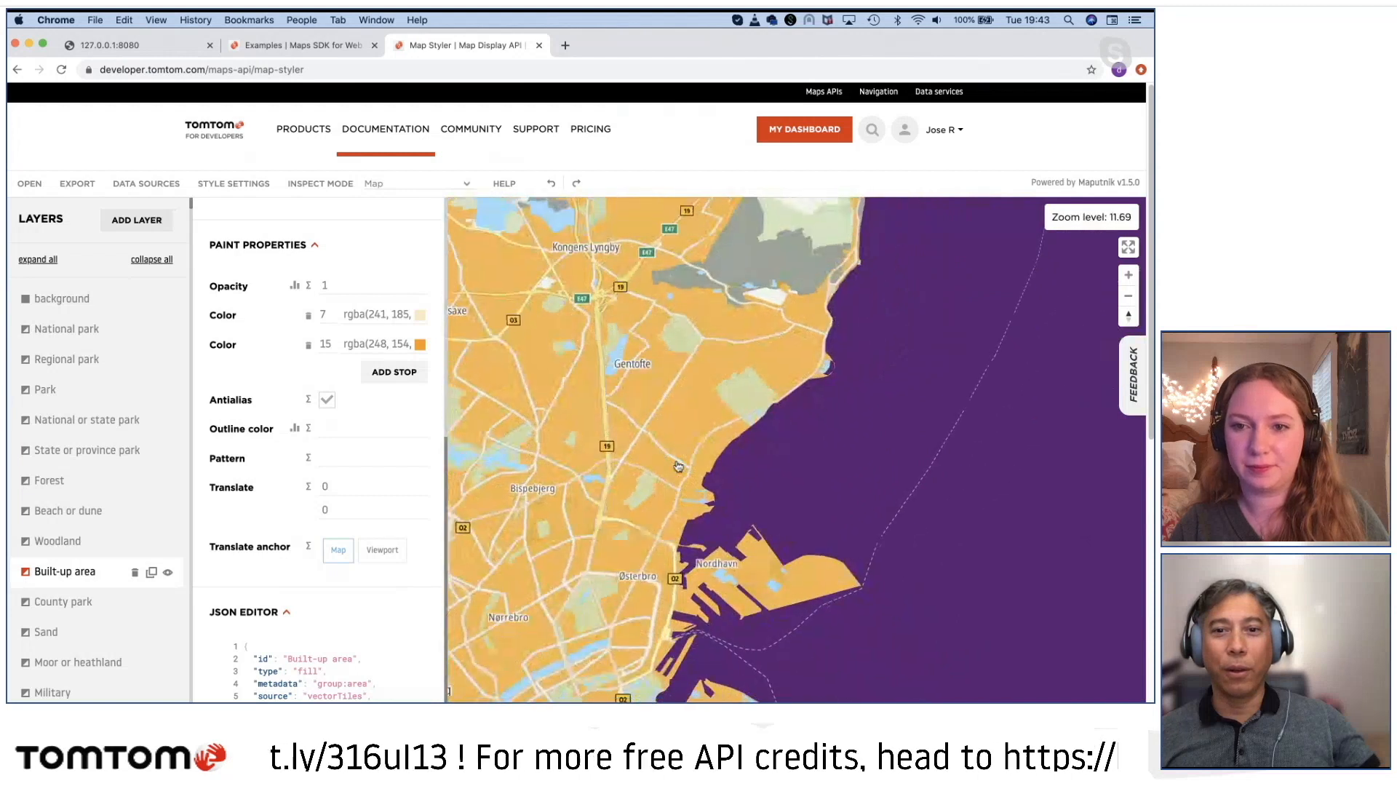
scroll(678, 466, down, 7)
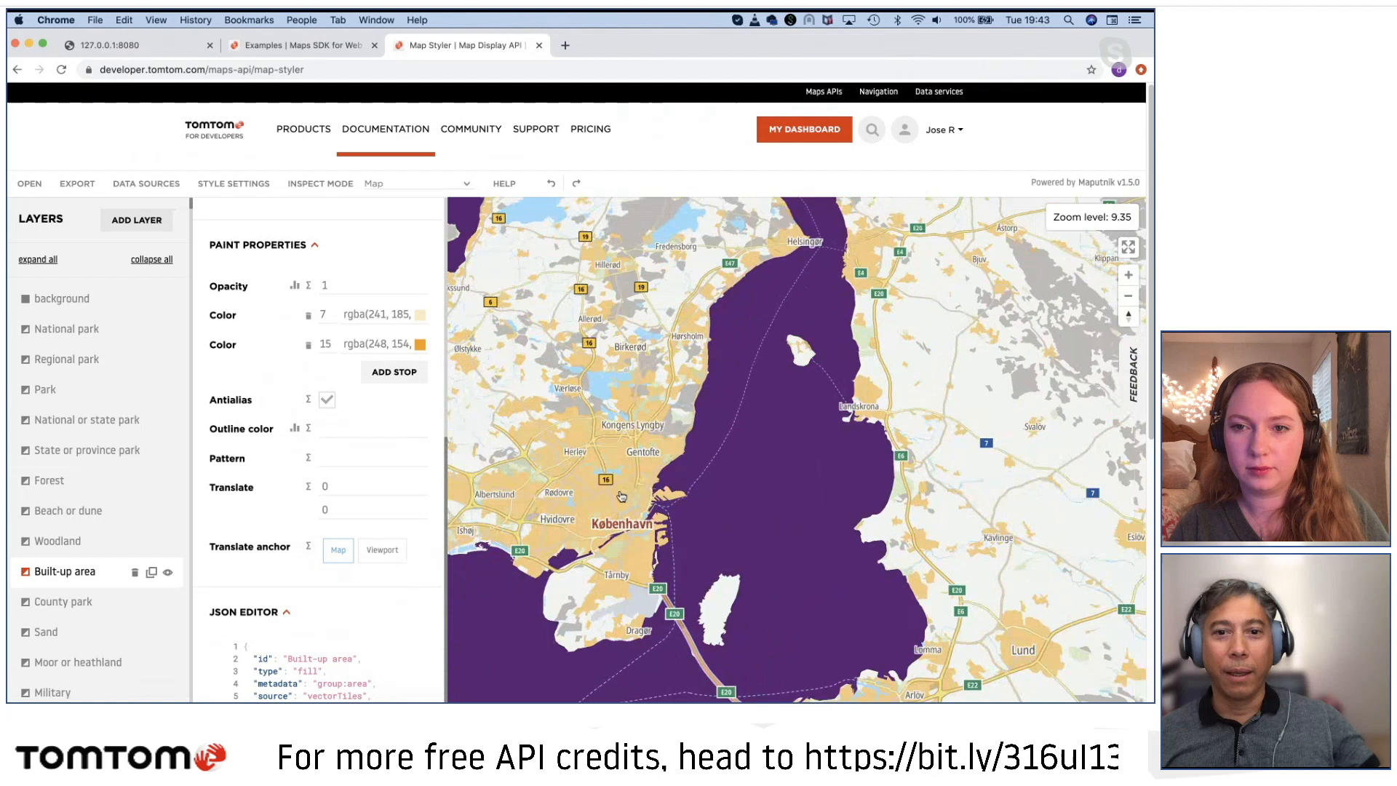
scroll(559, 498, down, 4)
drag(565, 499, 739, 449)
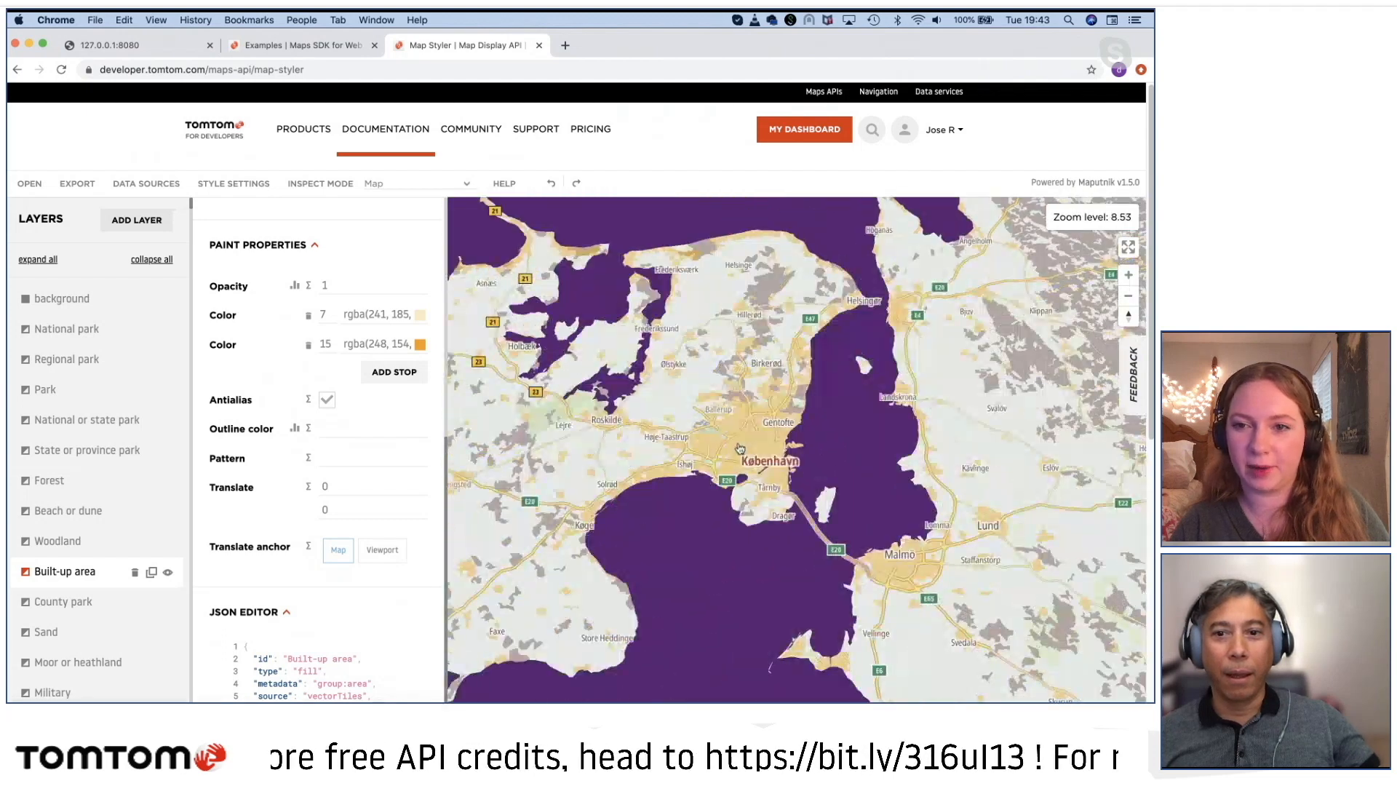
Step: Compare the Built-up area's shades over København at street, city and regional map scales
scroll(740, 449, up, 10)
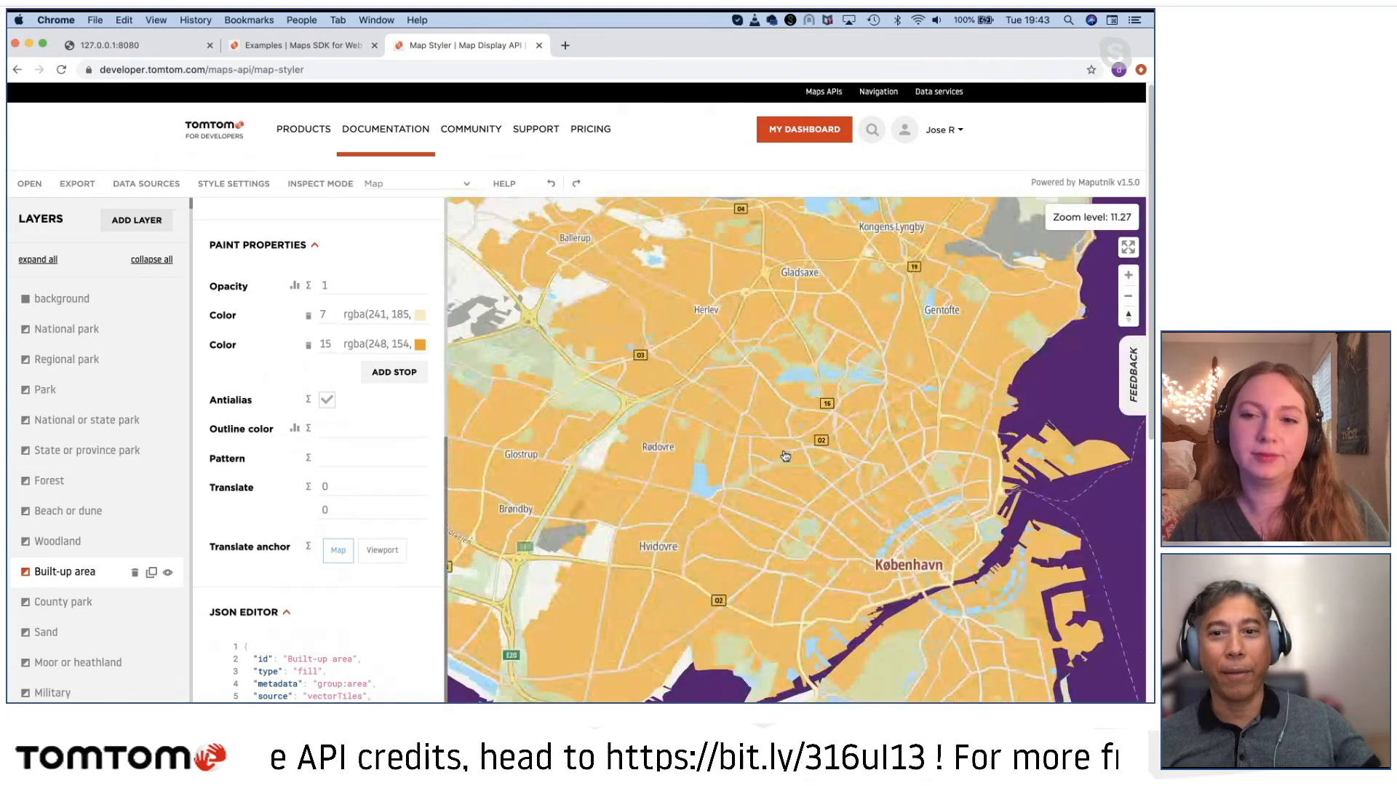
scroll(785, 456, up, 7)
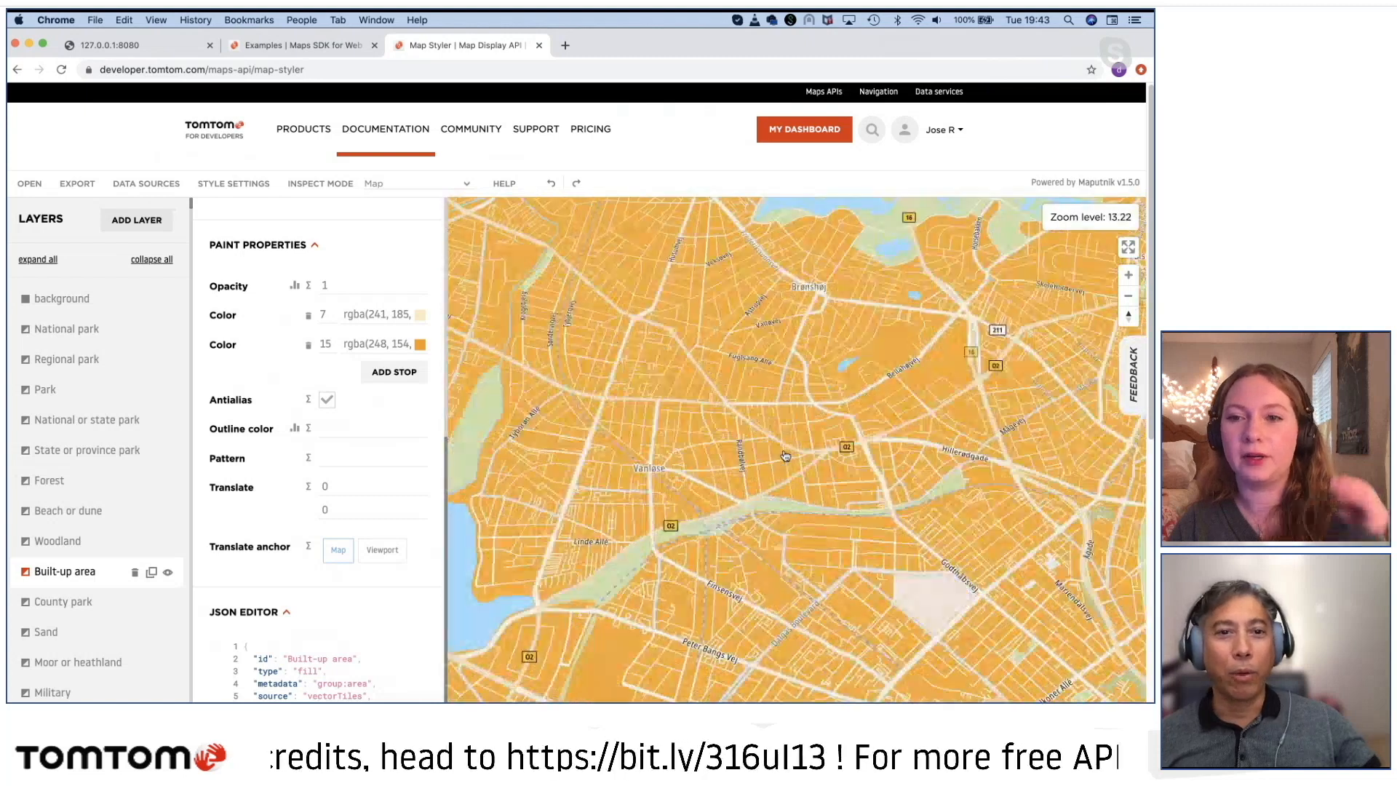
scroll(785, 457, up, 5)
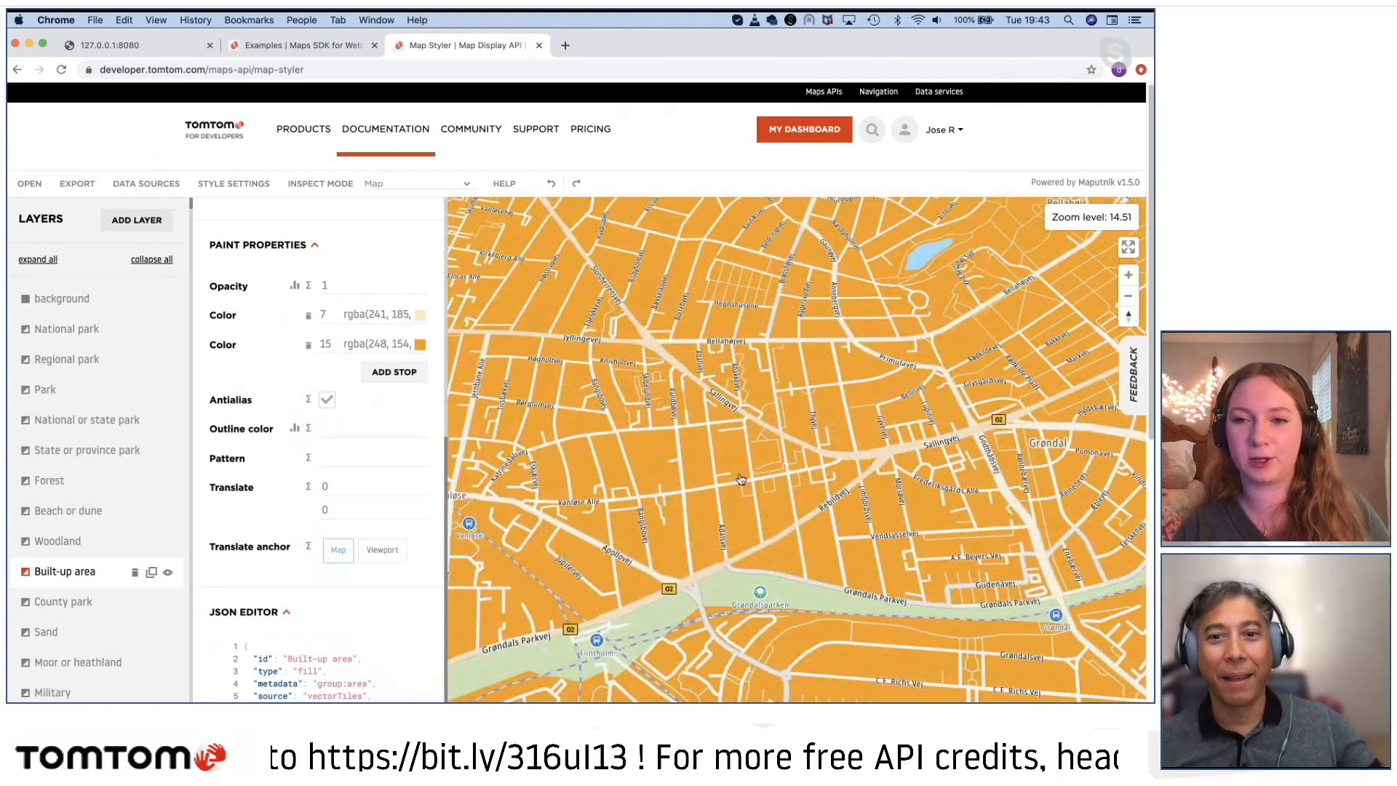
scroll(741, 479, down, 15)
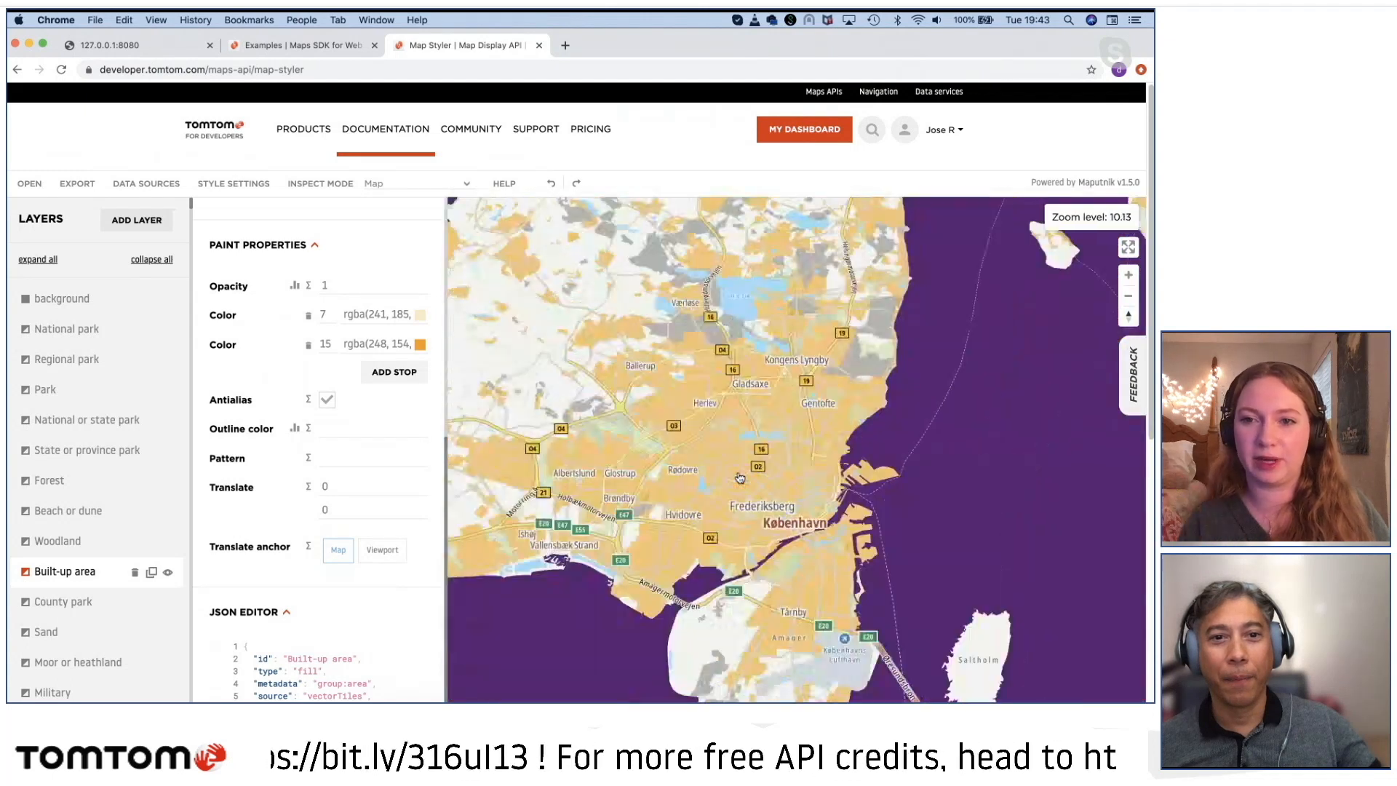
scroll(740, 478, down, 3)
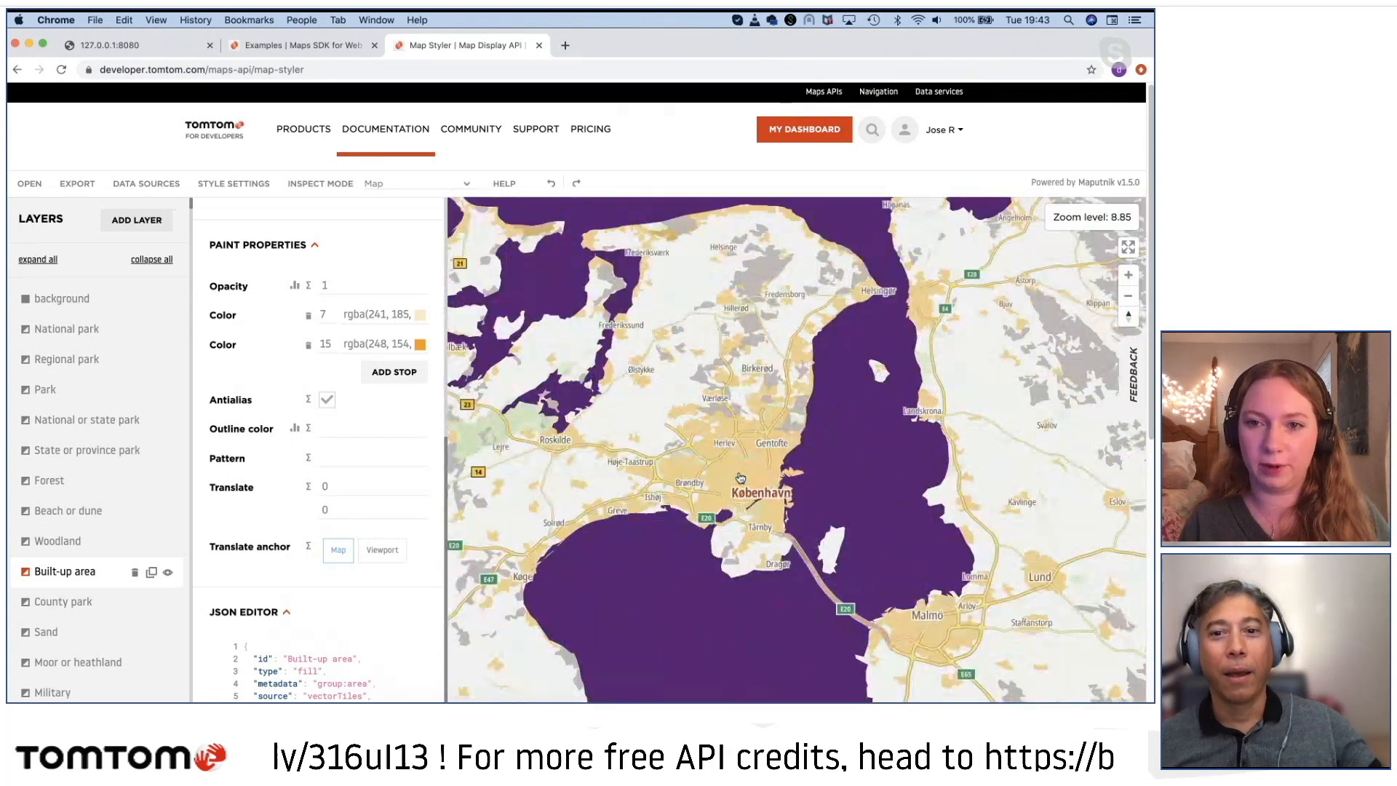
scroll(741, 476, up, 12)
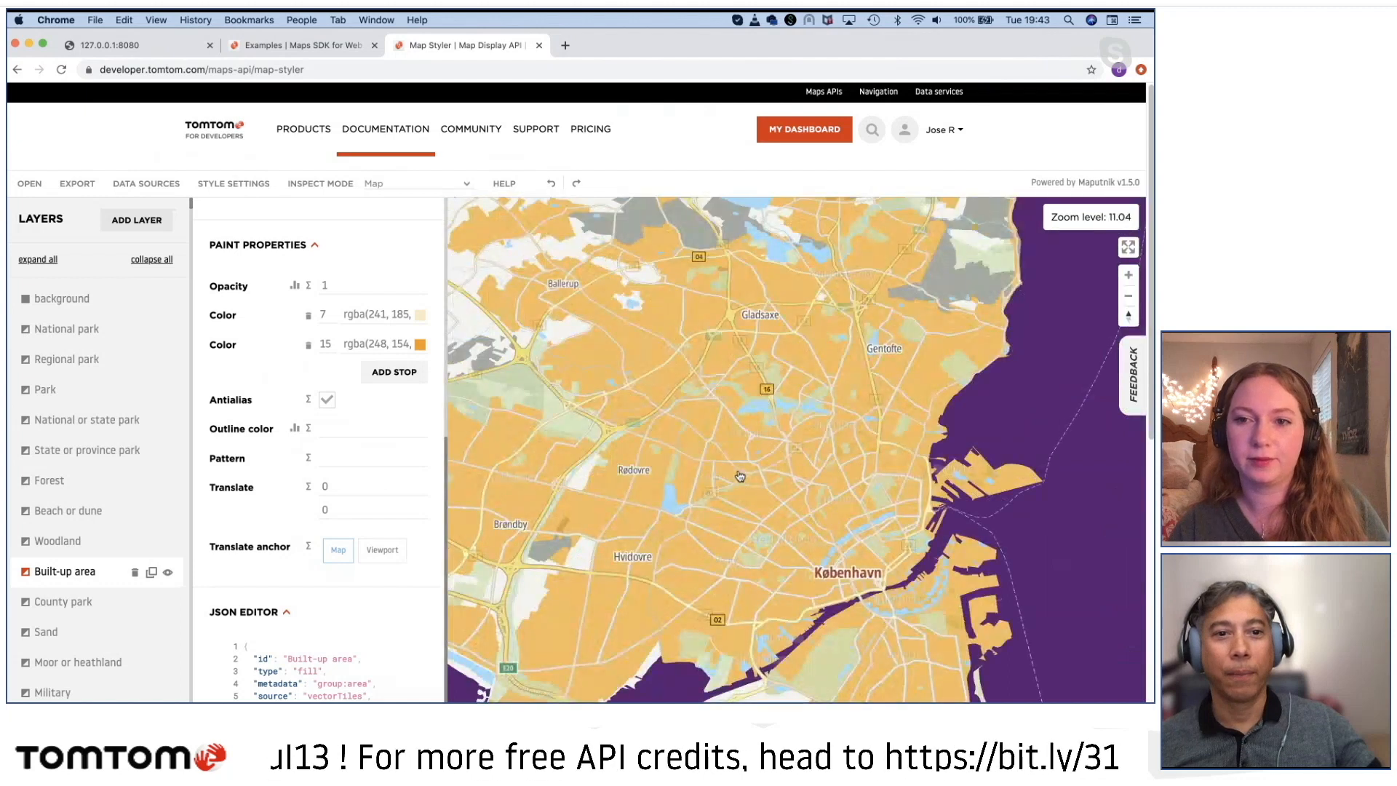
Step: Change the Built-up area layer's color at the zoom 7 stop to blue 2260F1
click(367, 314)
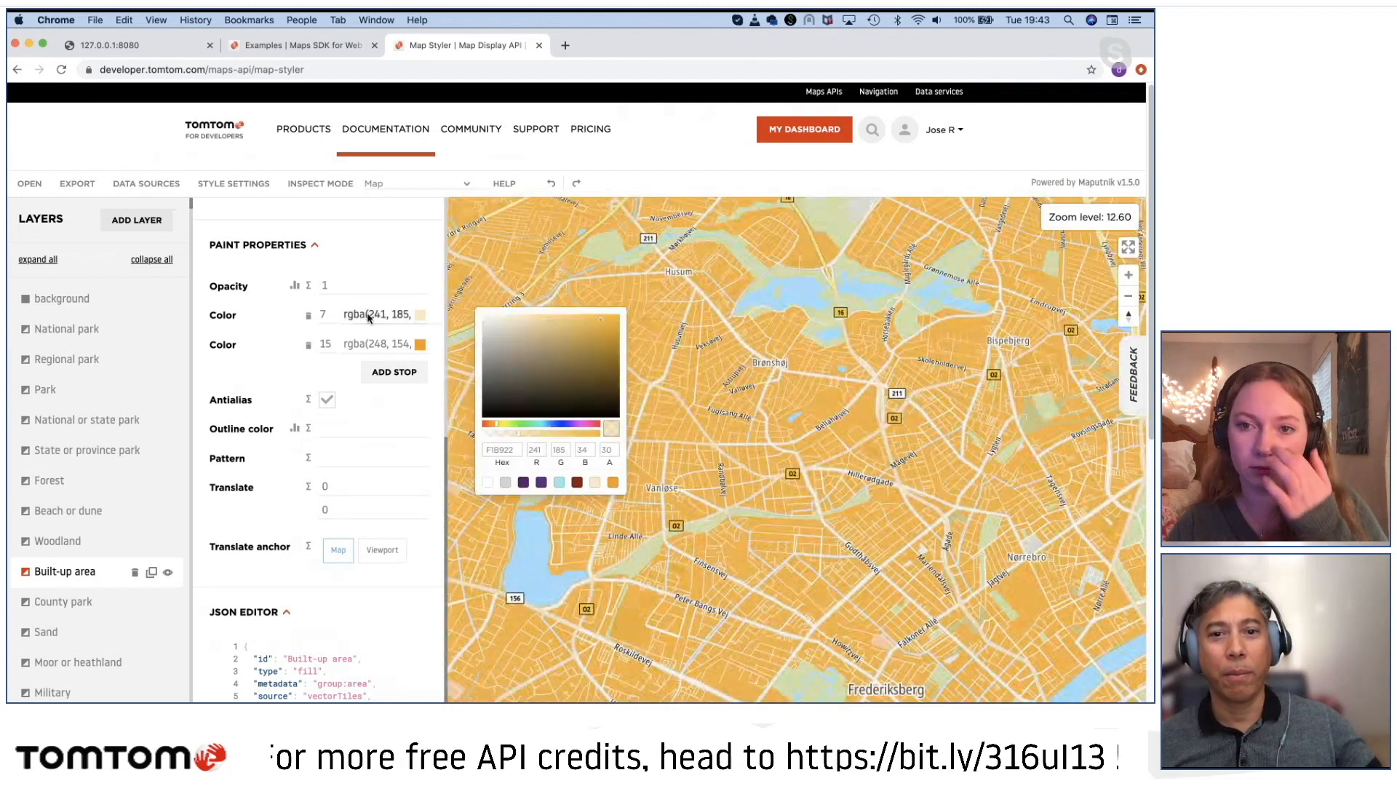
click(549, 426)
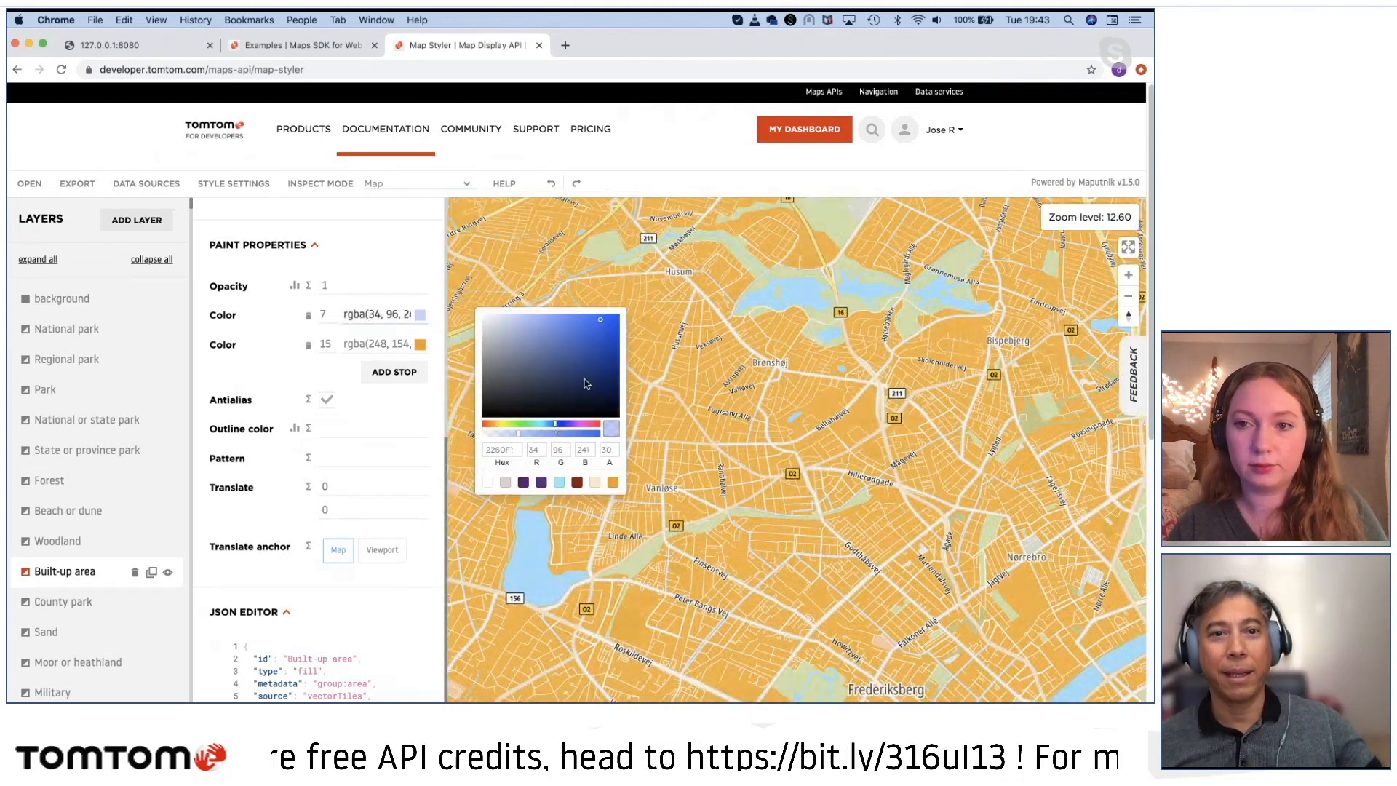
click(574, 286)
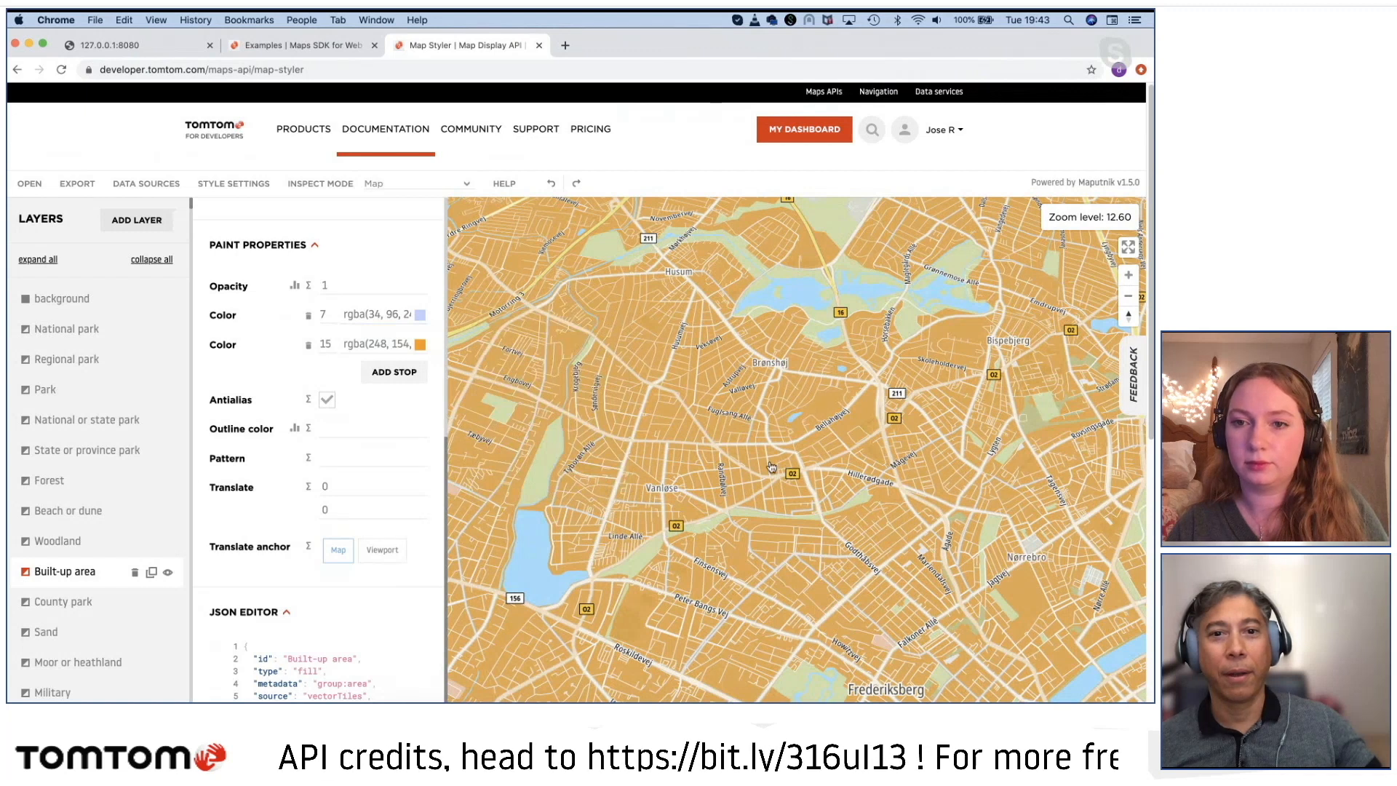
Step: Examine the blend between the blue and orange Built-up area stops from regional scale down to the streets around Utterslev
scroll(771, 466, down, 12)
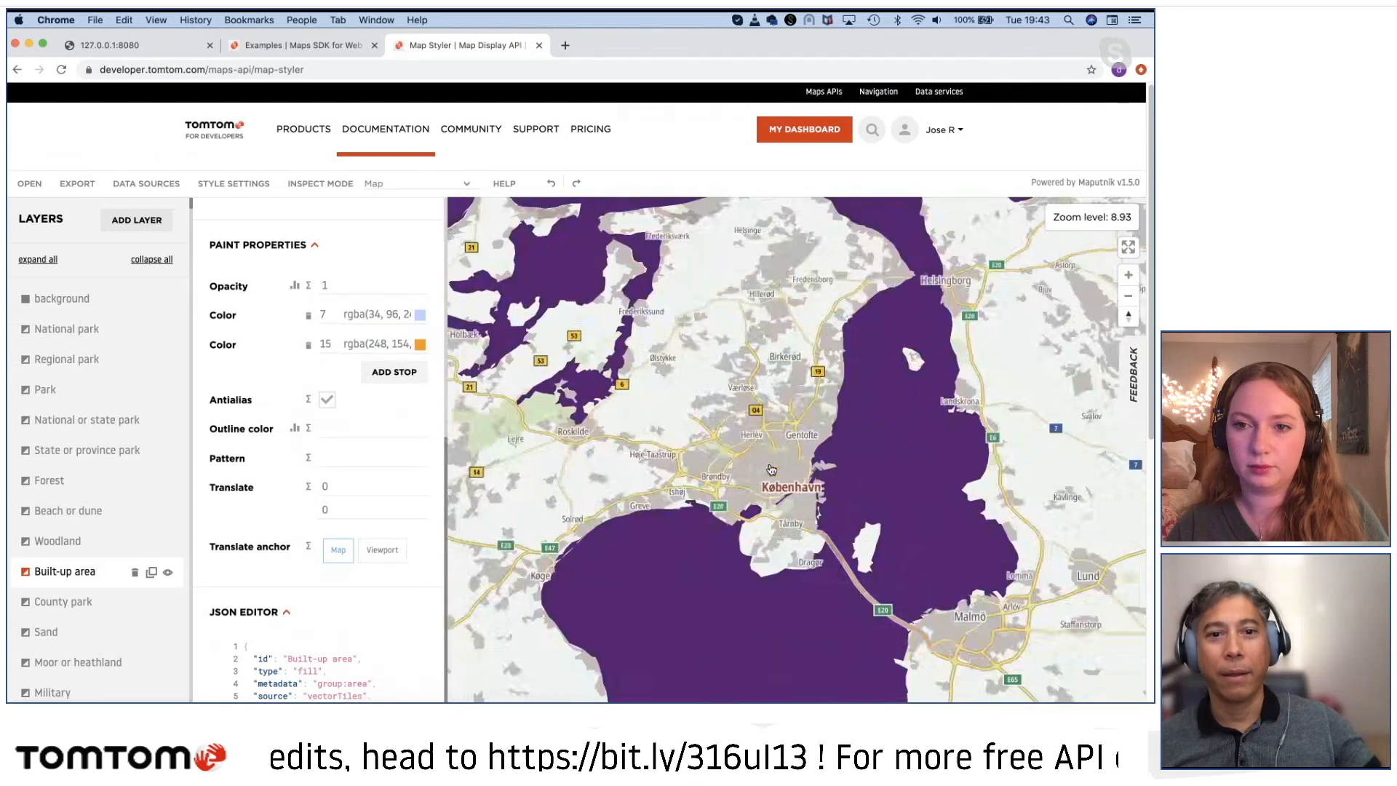
scroll(772, 470, down, 3)
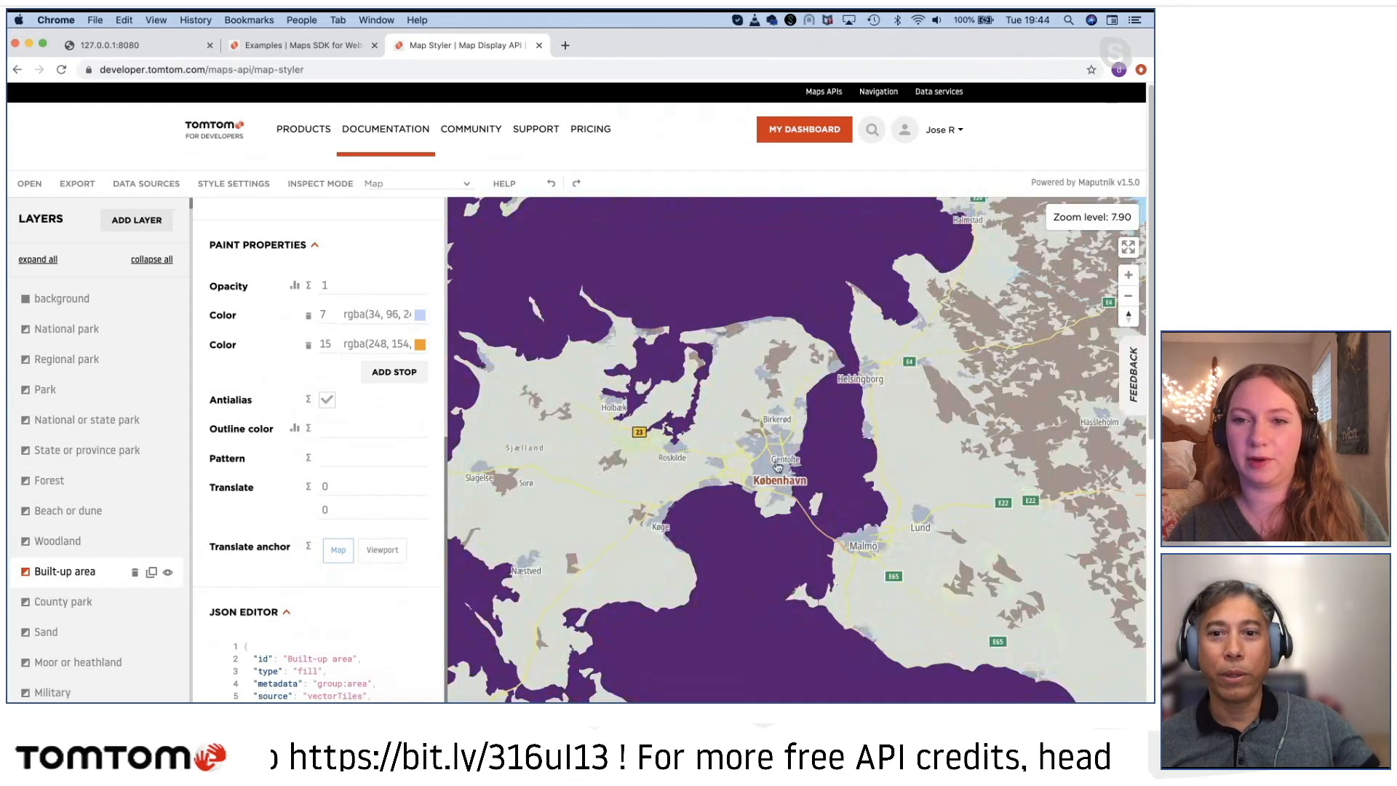
scroll(777, 466, up, 10)
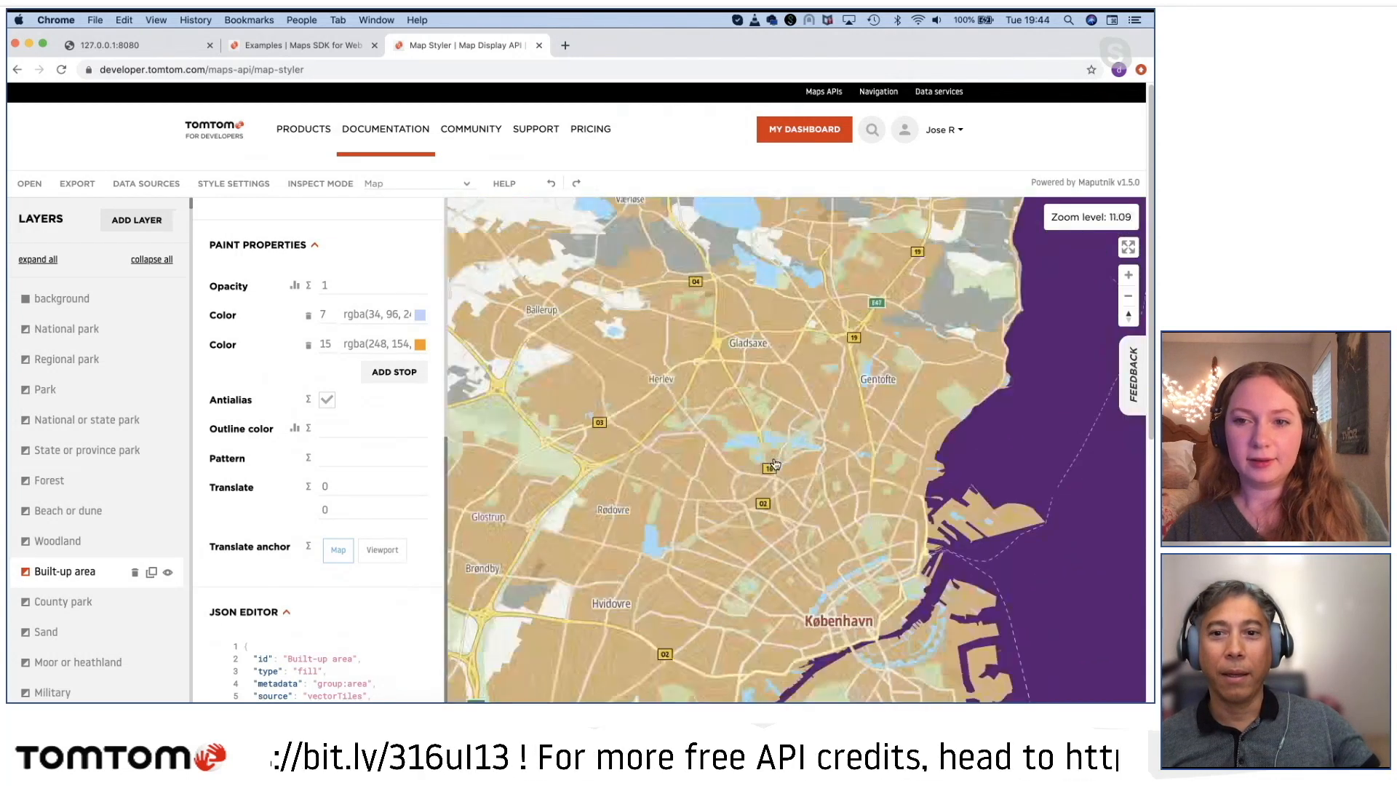
scroll(775, 466, up, 7)
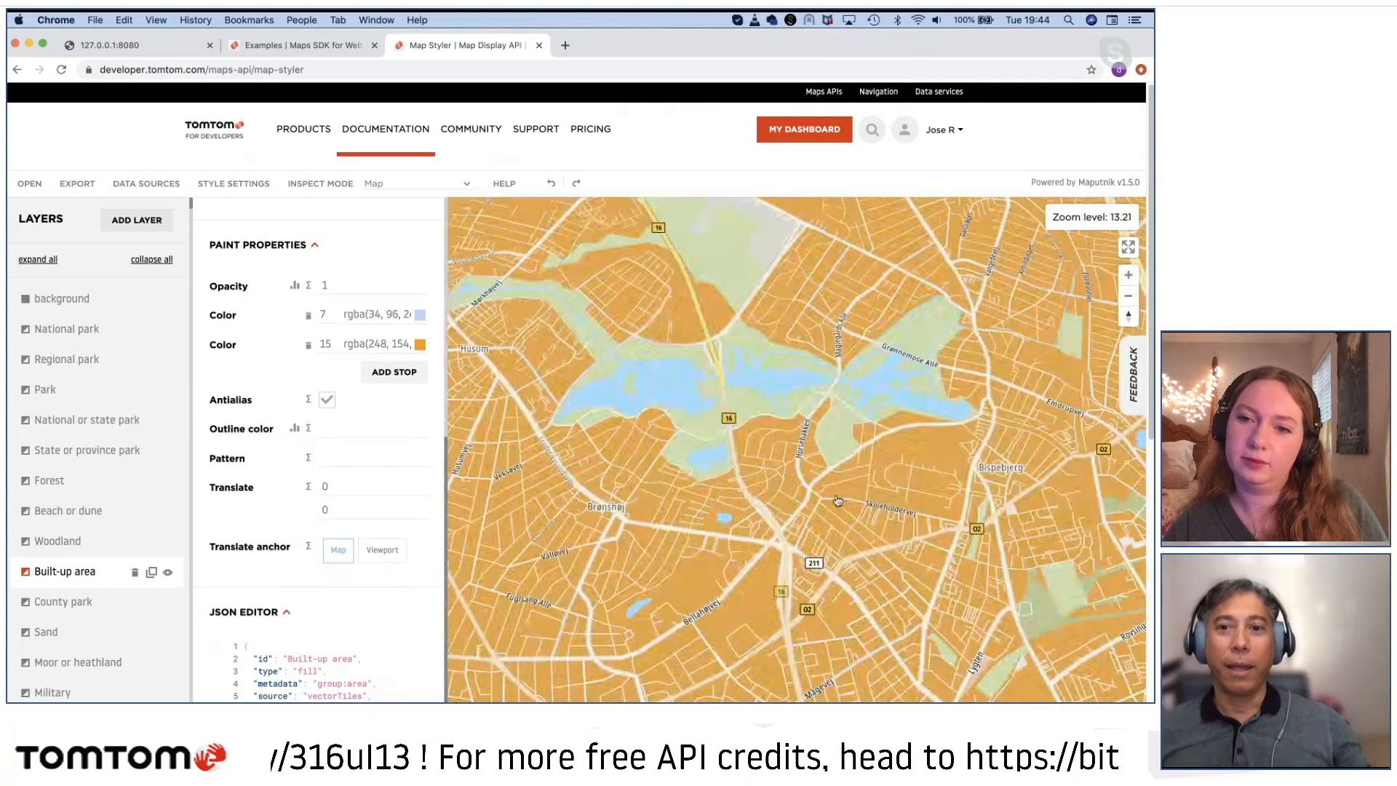
scroll(838, 501, up, 5)
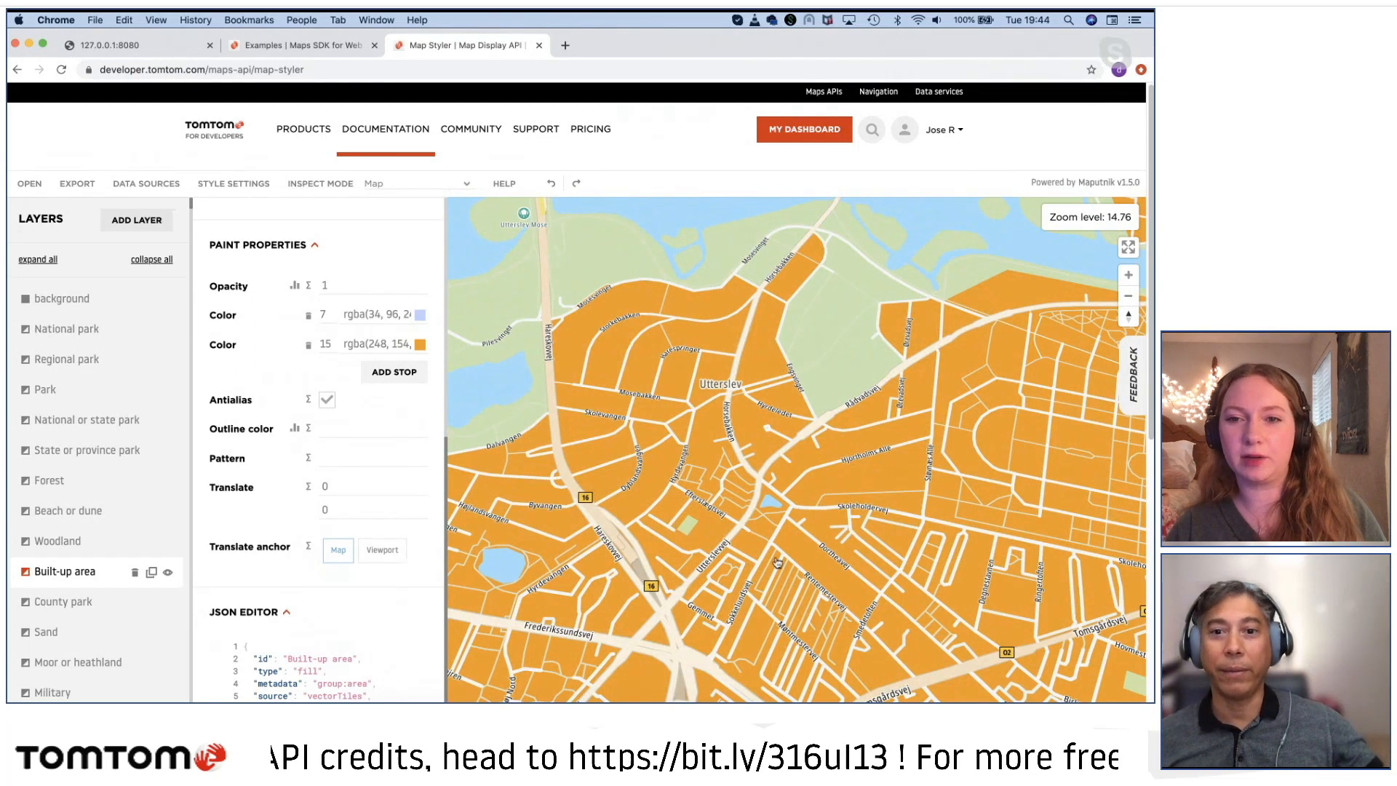
scroll(777, 561, down, 3)
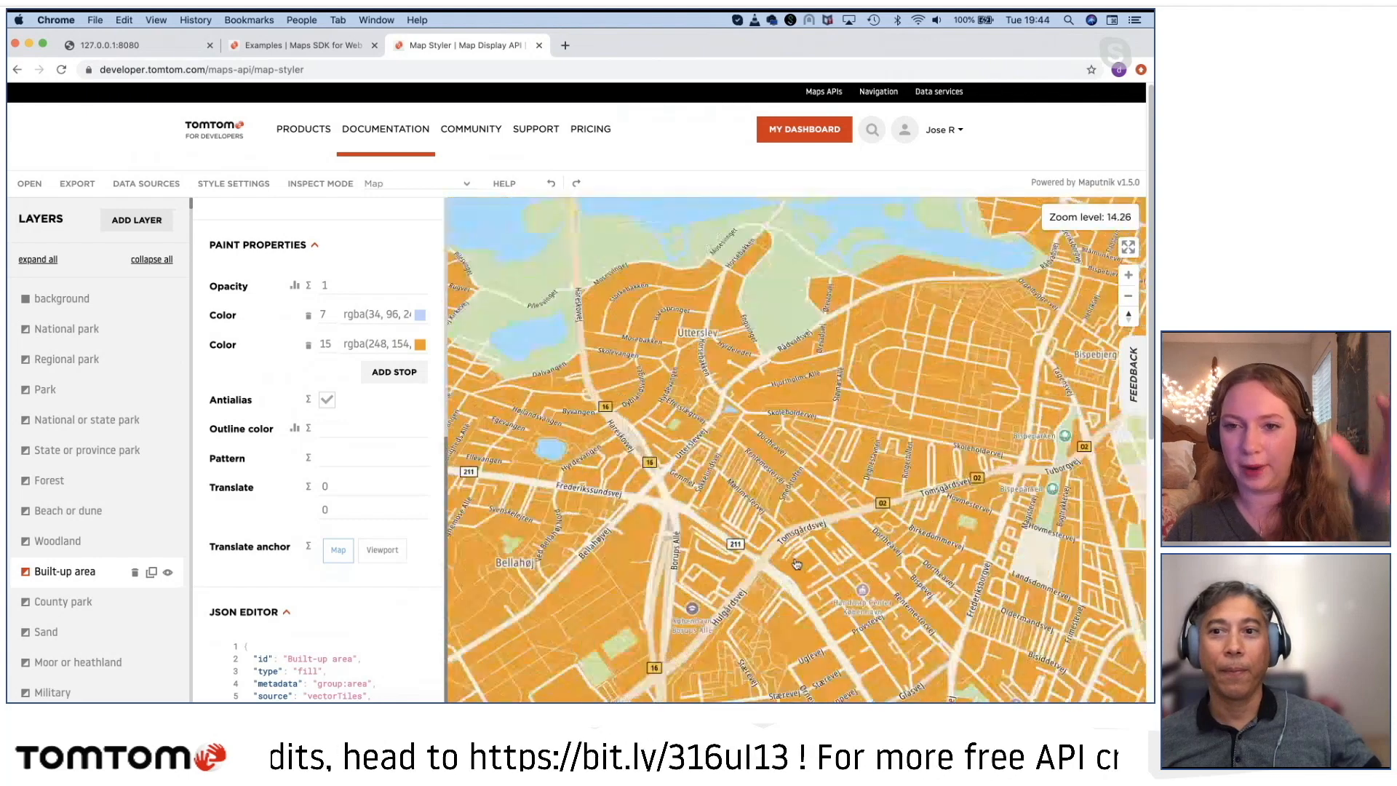
scroll(796, 564, down, 5)
drag(693, 591, 670, 580)
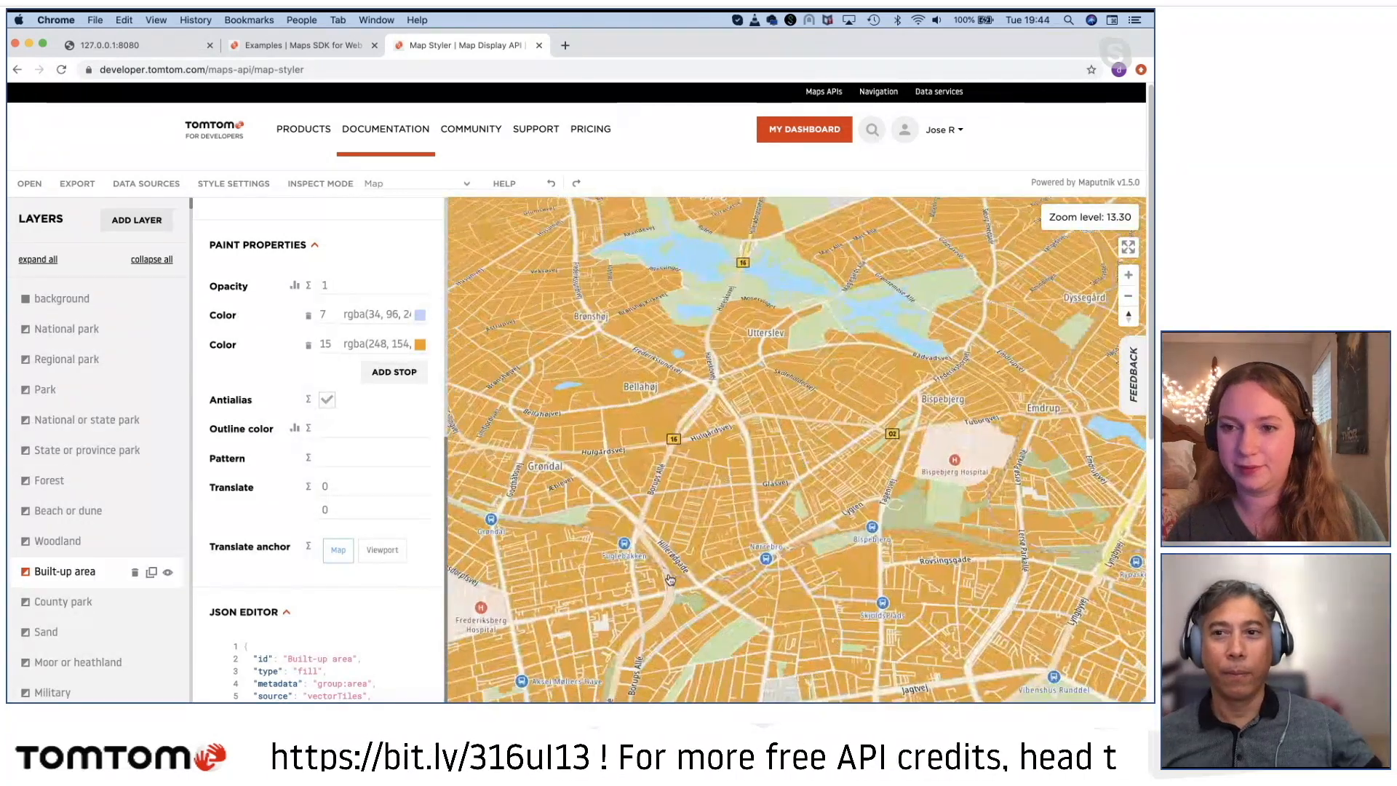
scroll(691, 586, down, 6)
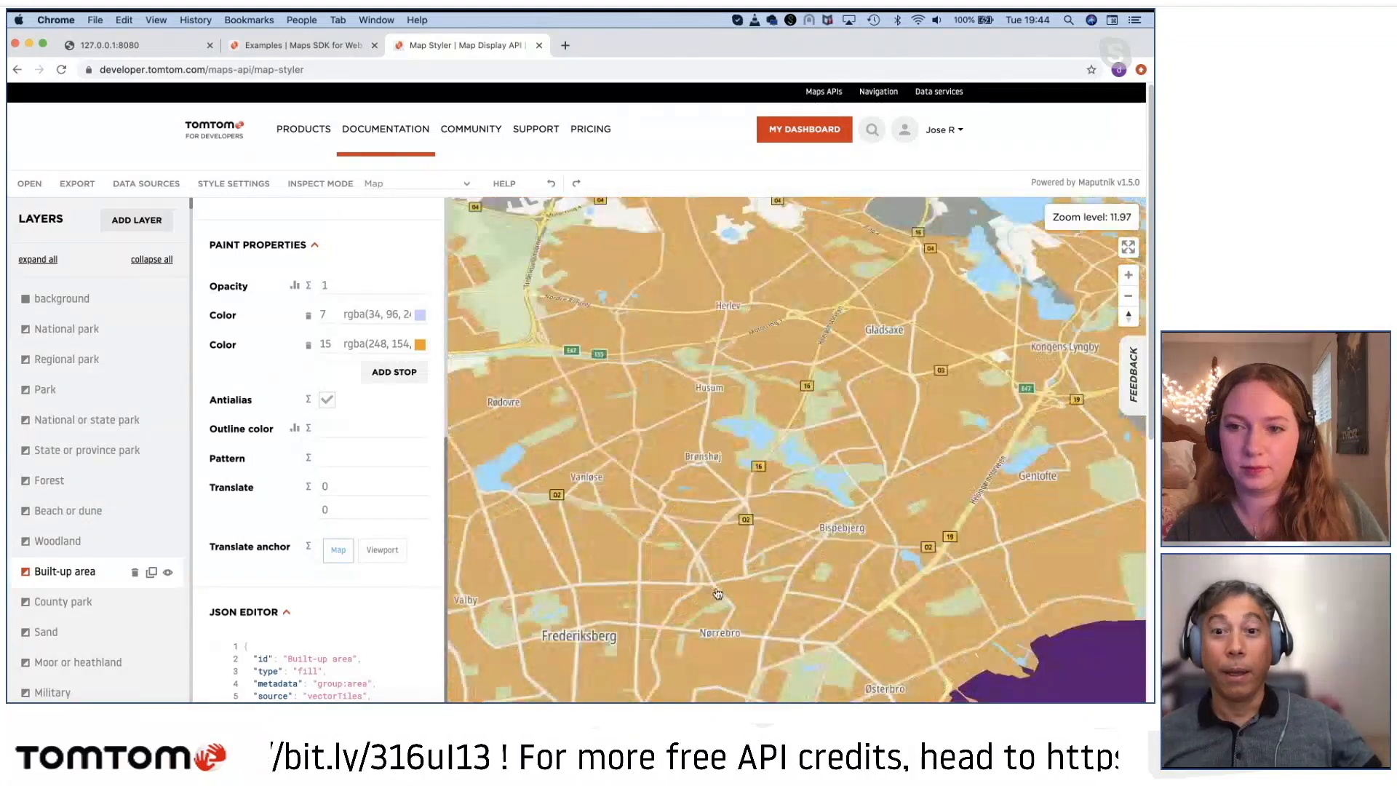
Step: Identify the layer of the lakes northwest of Indre By, open the Other water layer's properties and inspect the lakes near Nørre Søgade
drag(781, 644, 779, 532)
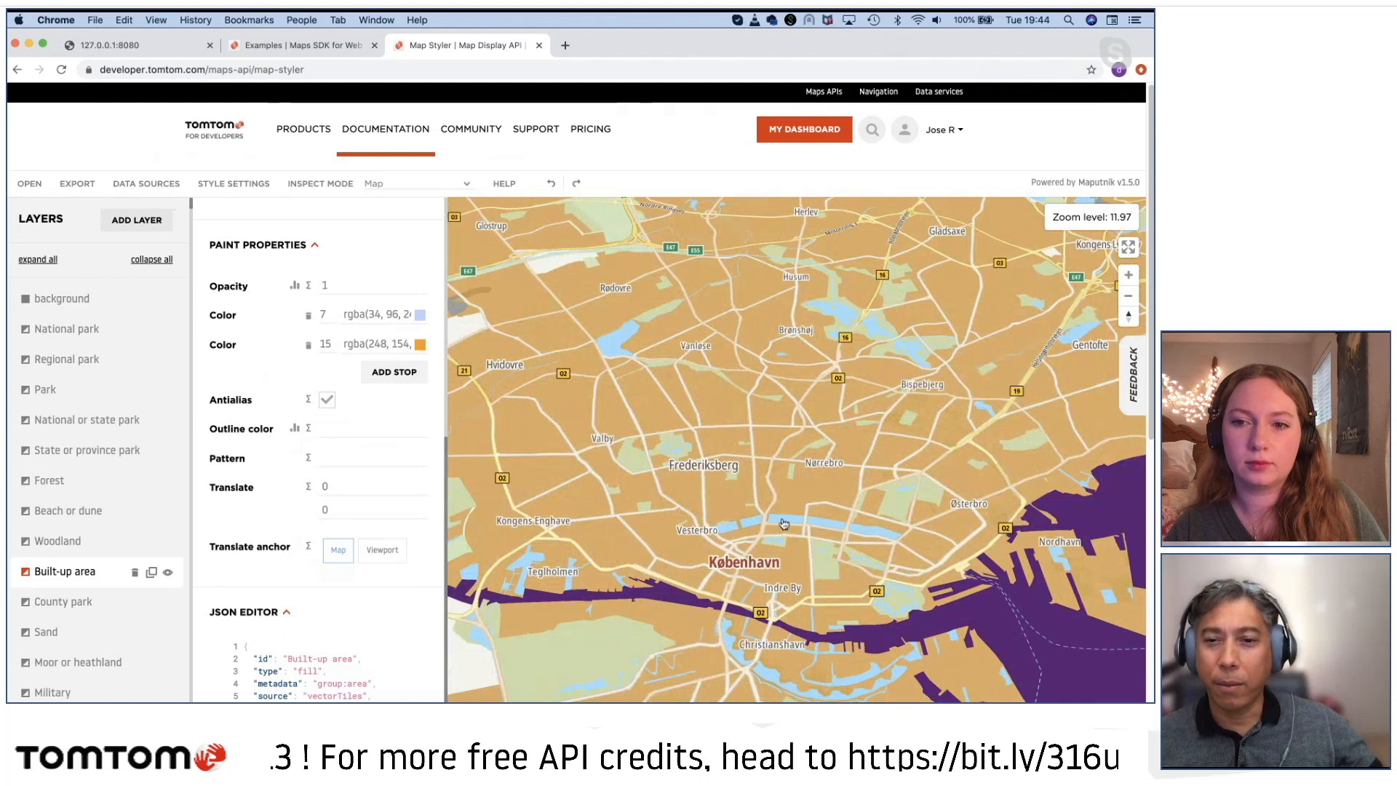
click(783, 523)
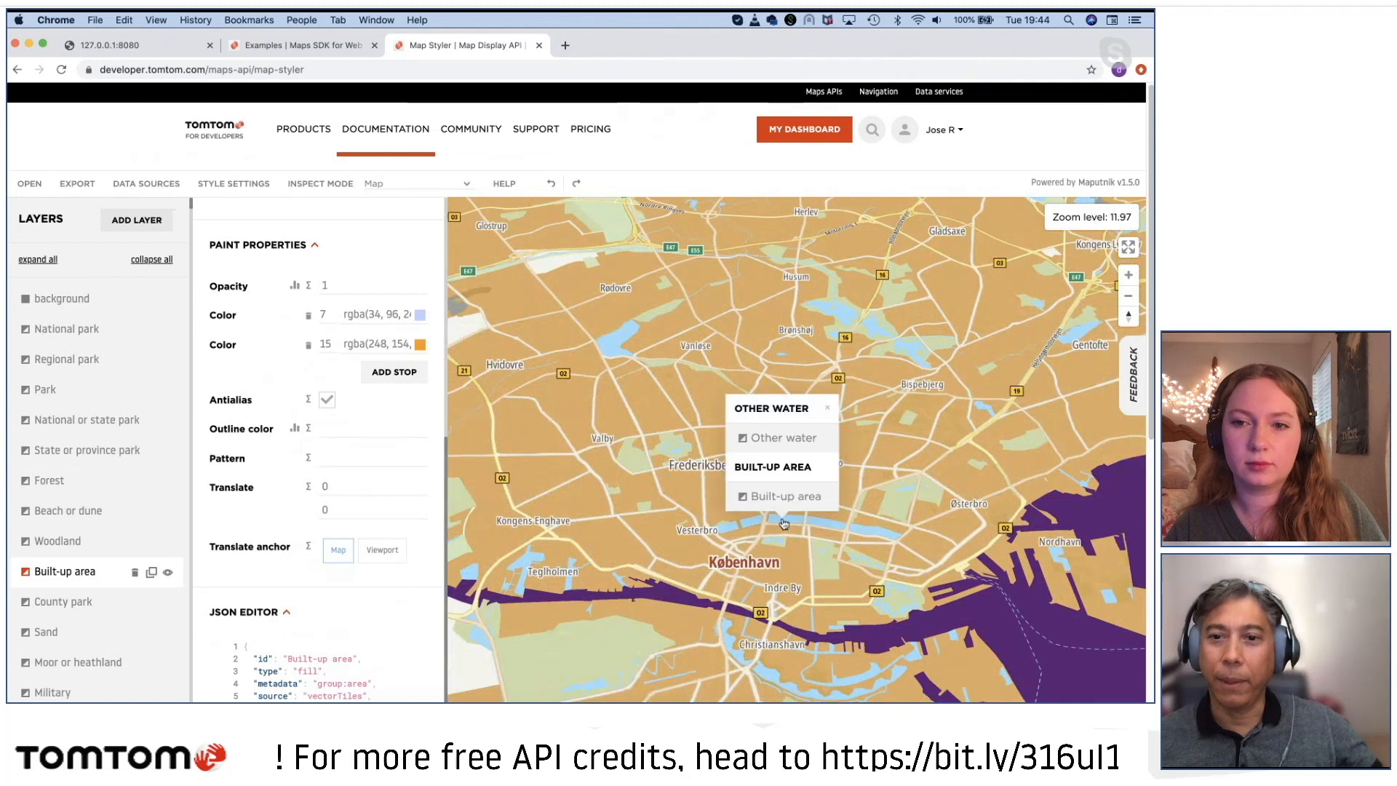
click(771, 439)
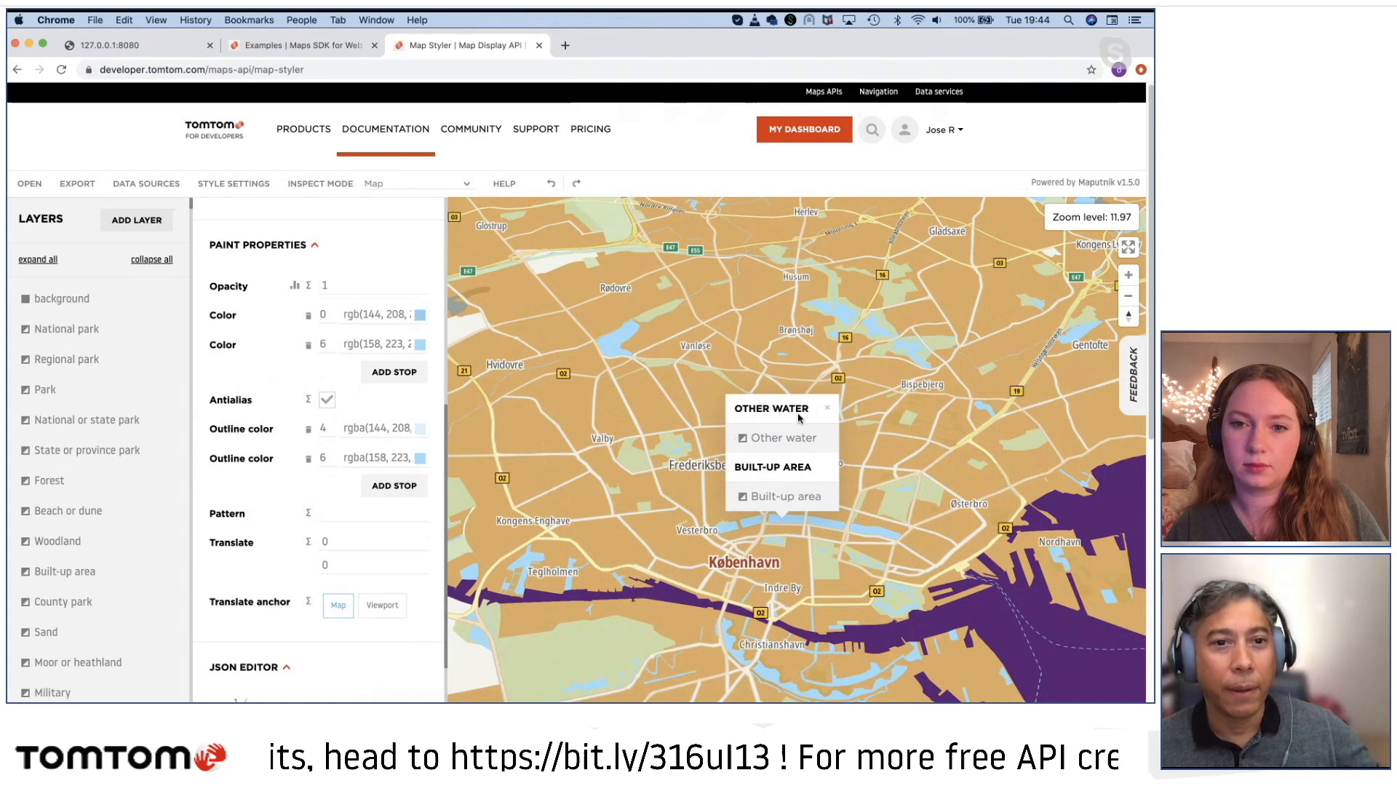
click(827, 408)
scroll(342, 482, up, 5)
scroll(350, 488, down, 3)
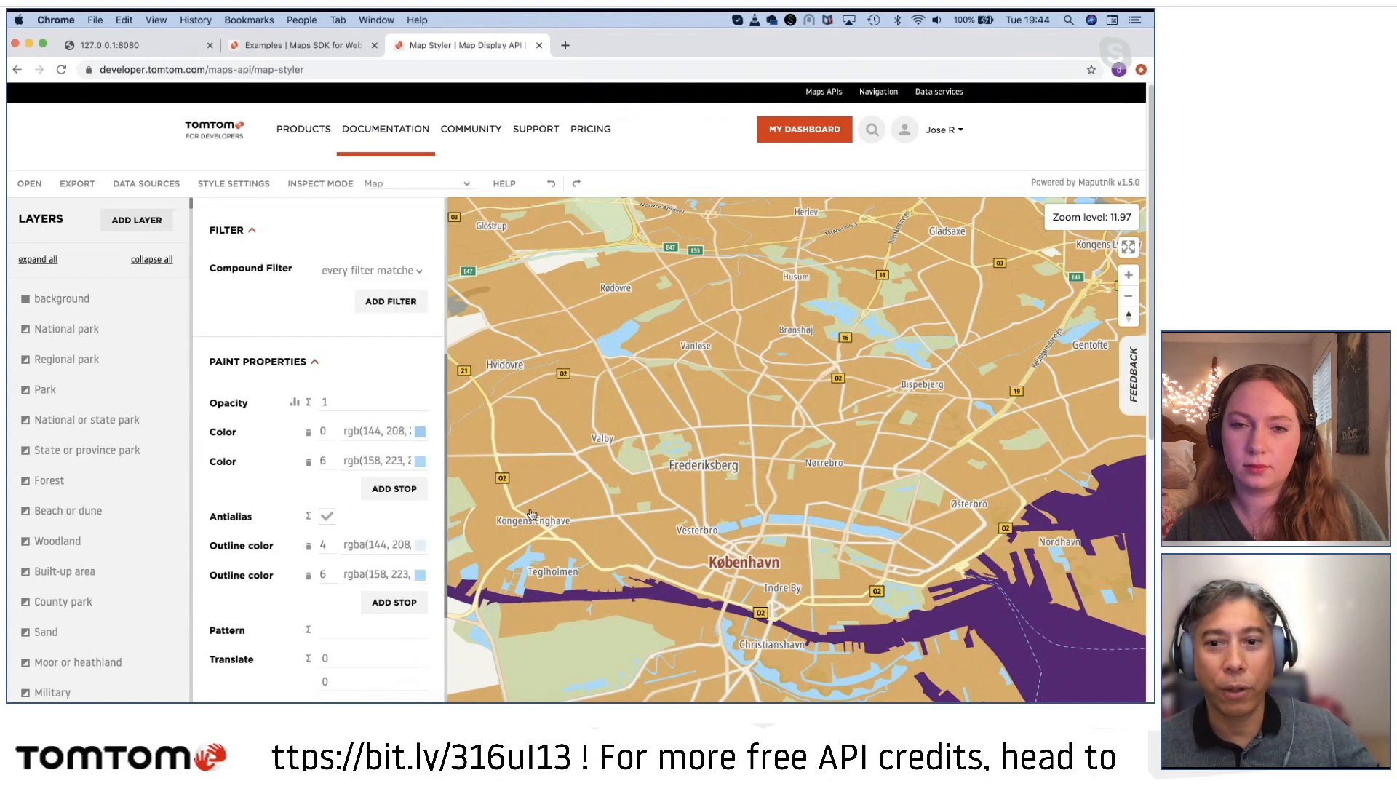
scroll(773, 516, up, 10)
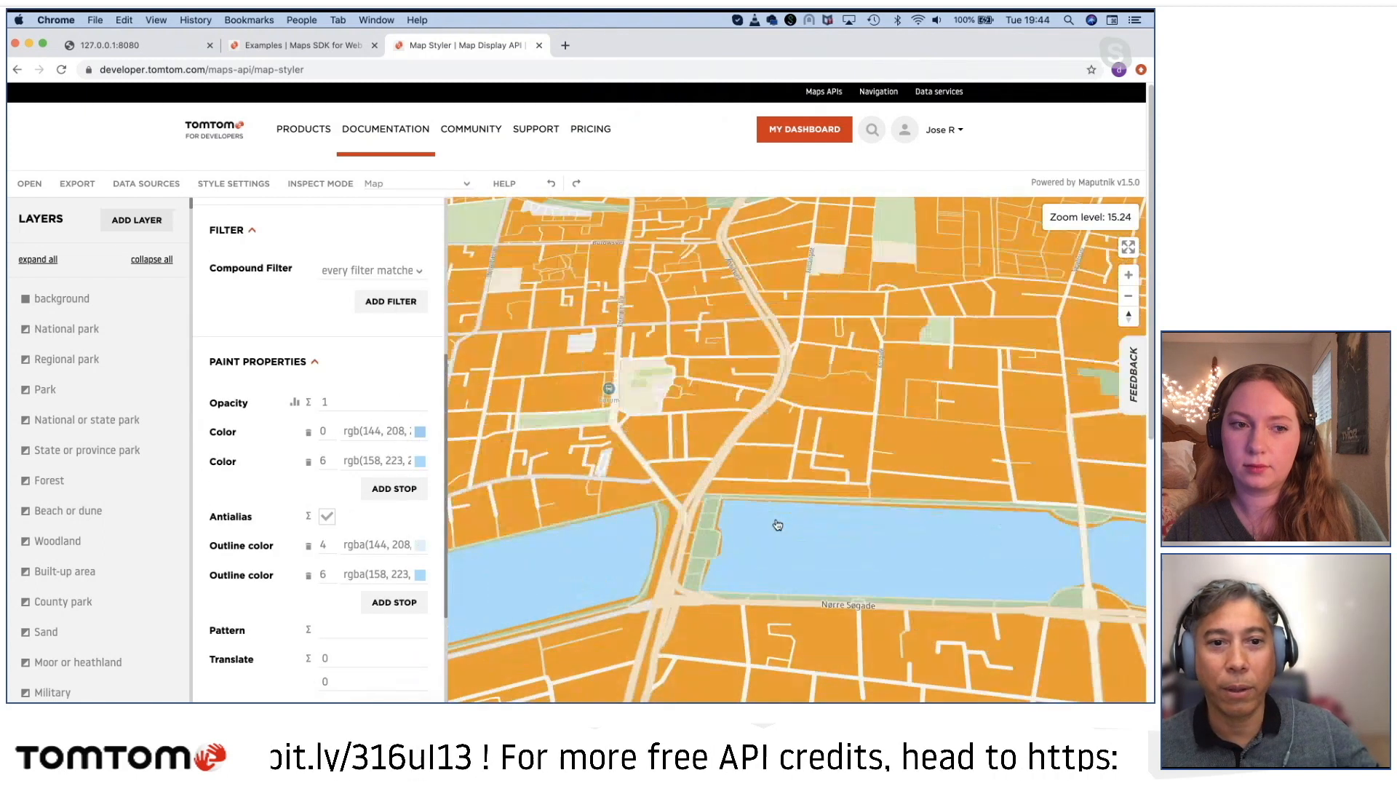
Step: Set the Other water layer's fill color to white FFFFFF at the zoom 0 stop and remove its zoom 6 stop
scroll(798, 554, down, 10)
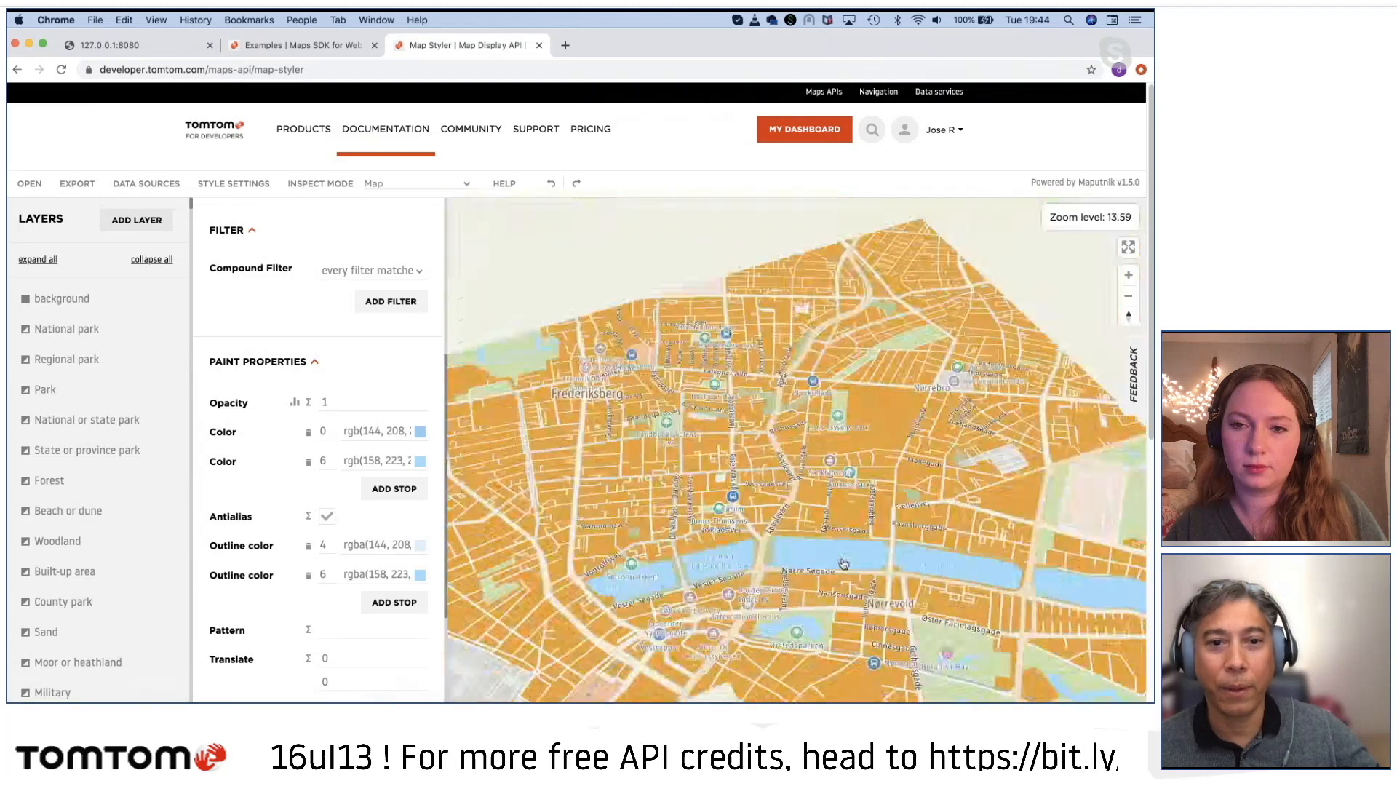
scroll(837, 562, up, 8)
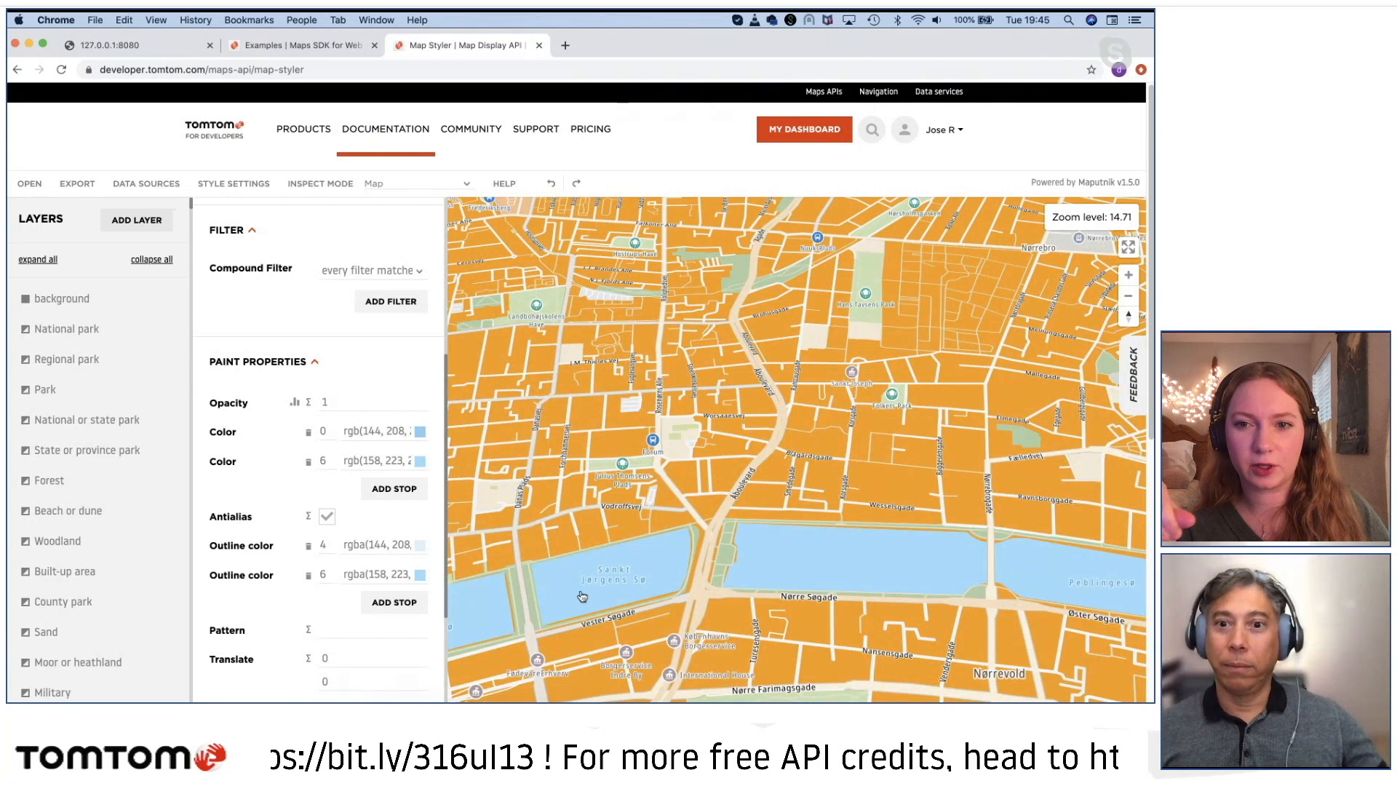
click(792, 567)
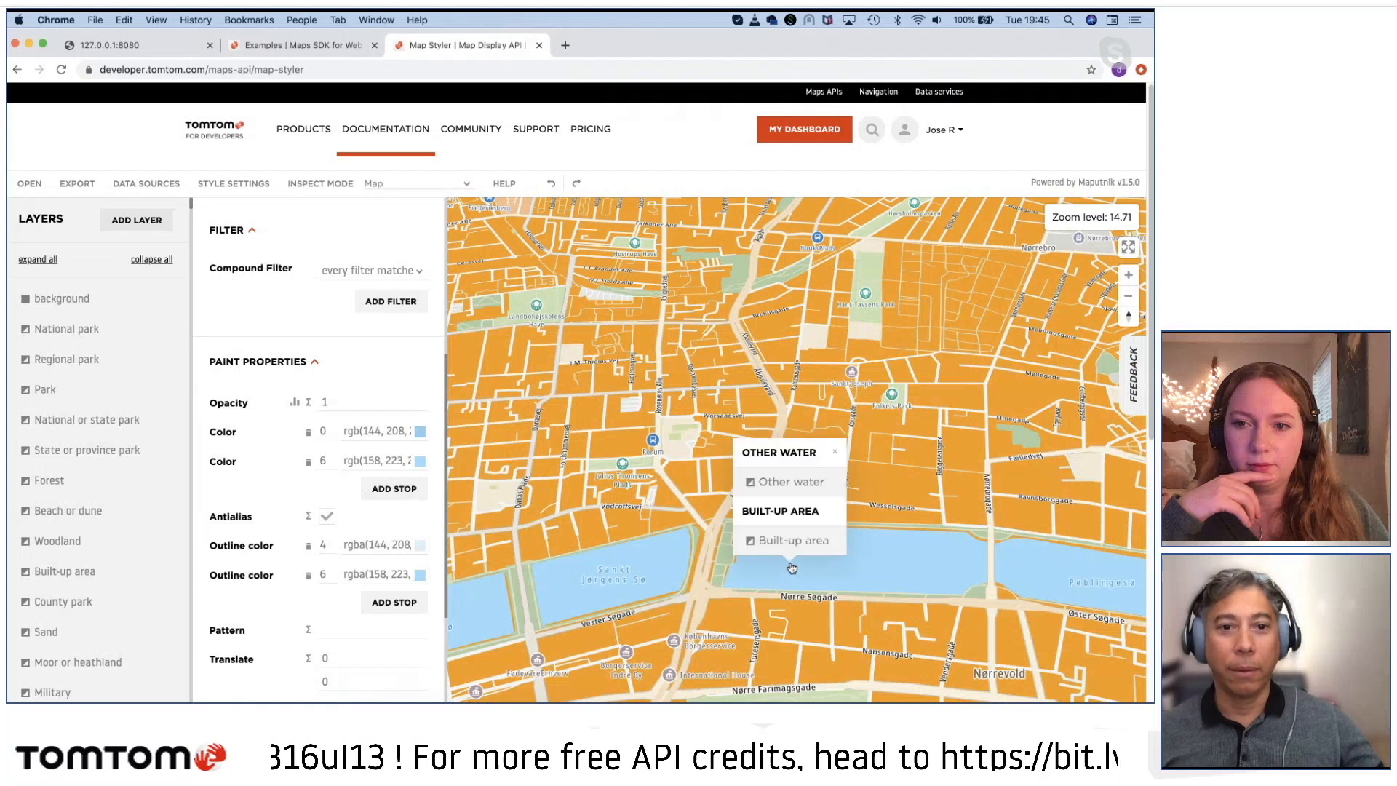
click(369, 434)
drag(549, 456, 478, 434)
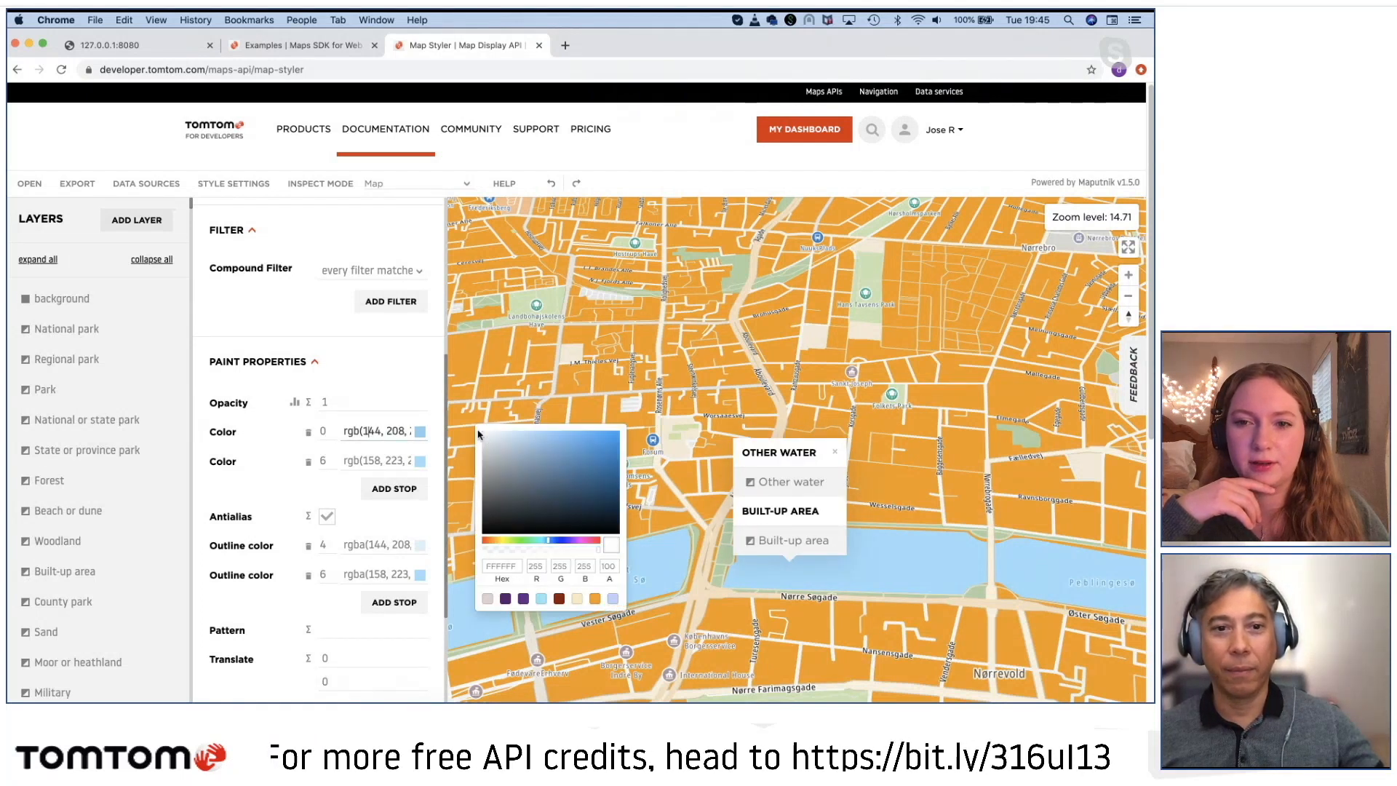
click(370, 461)
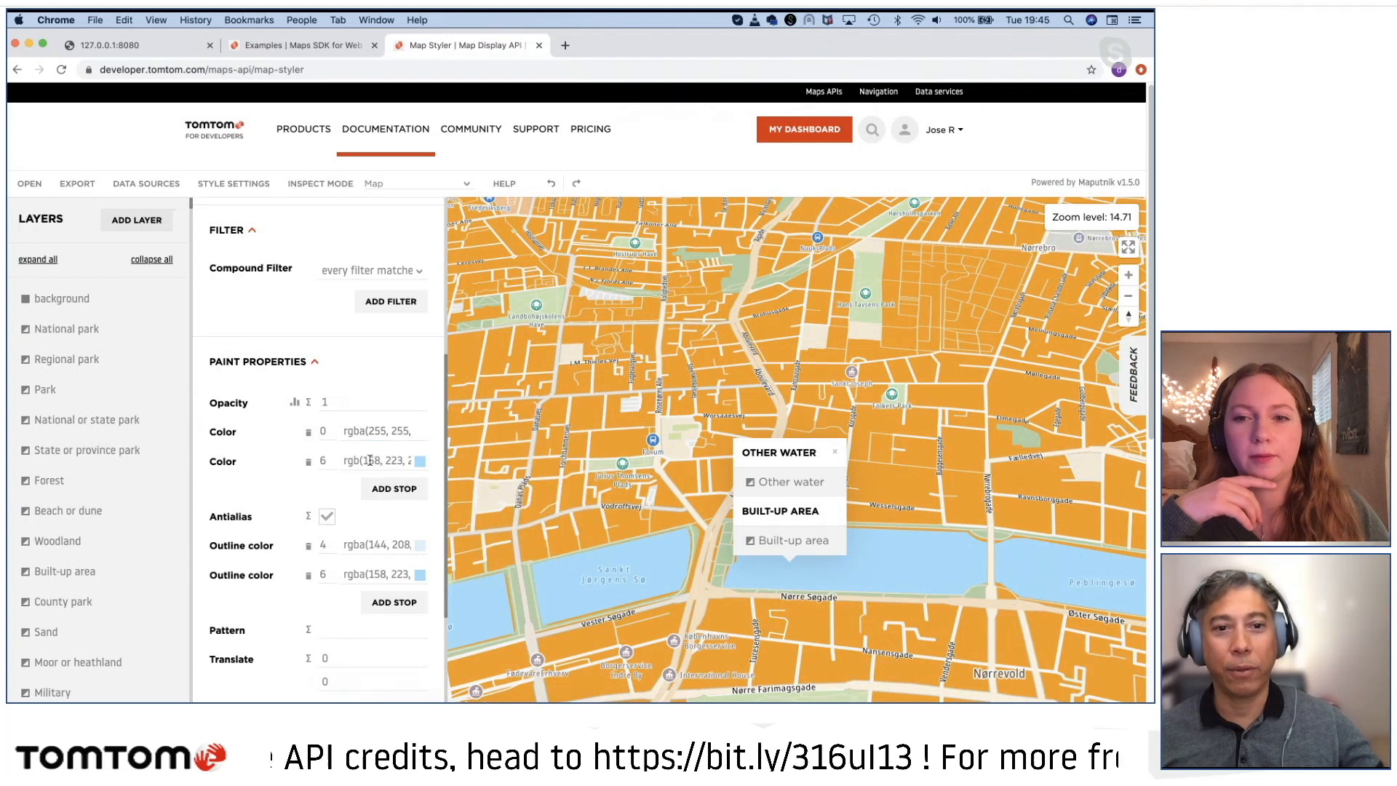
click(308, 461)
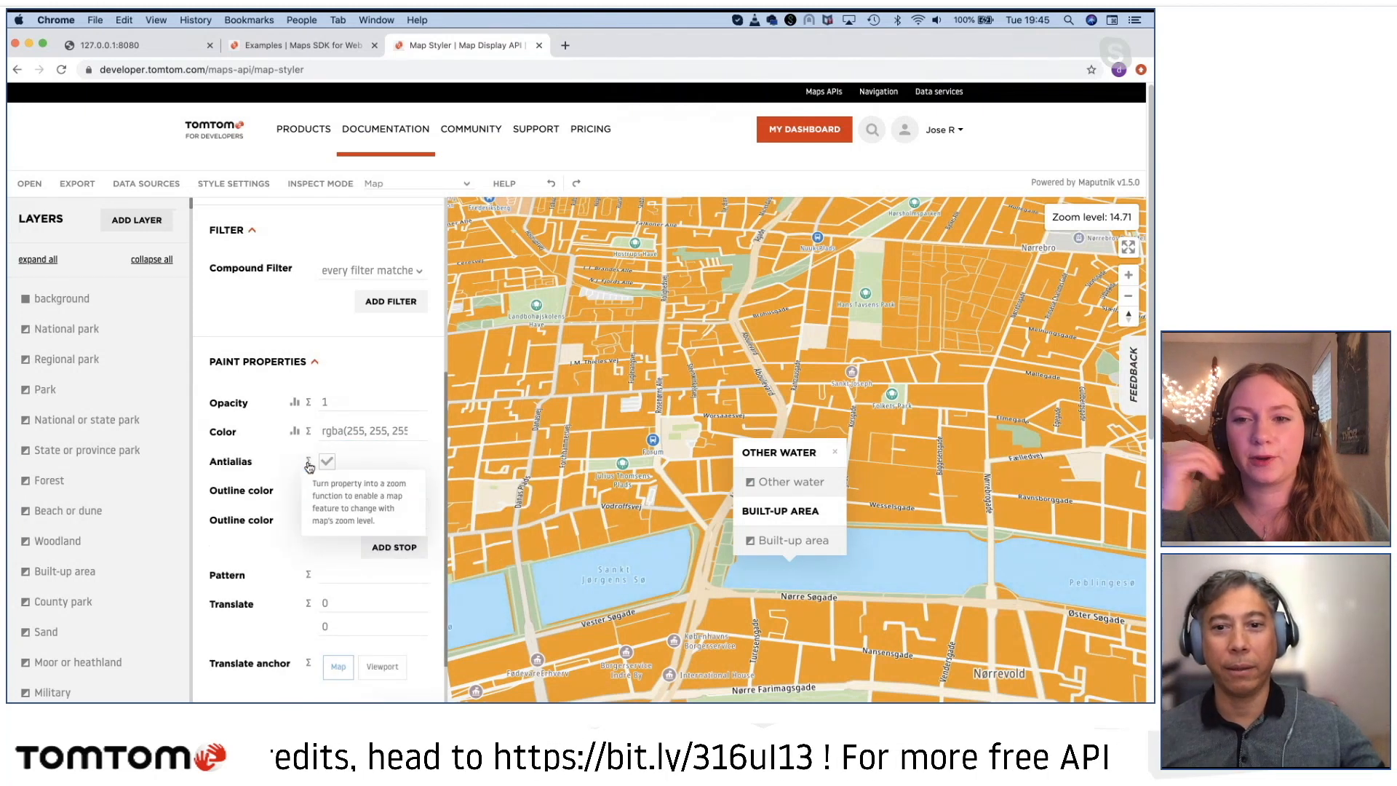
click(835, 452)
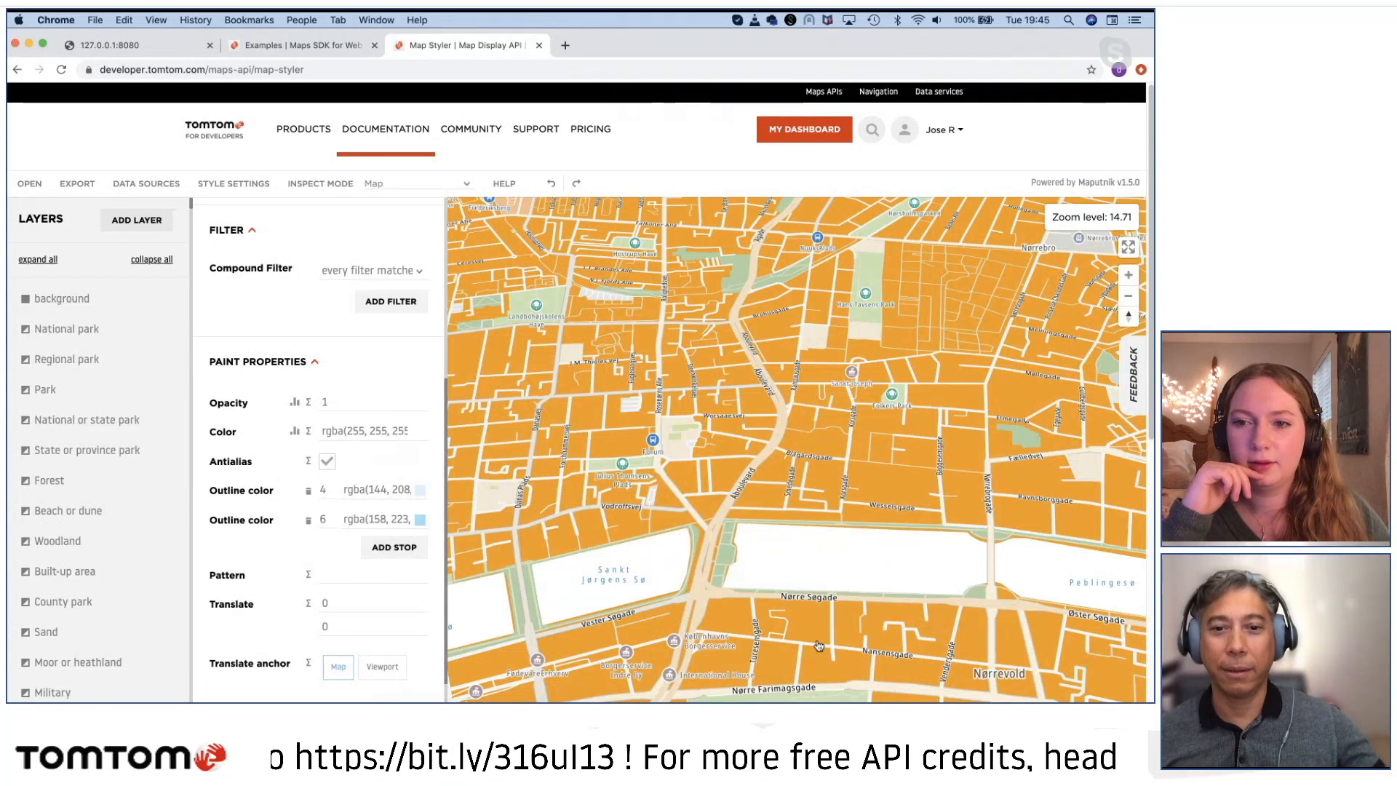
Step: Identify the park north of Indre By, open its City park layer, remove the zoom 7 color stop and set the color to black 000000
scroll(819, 645, down, 3)
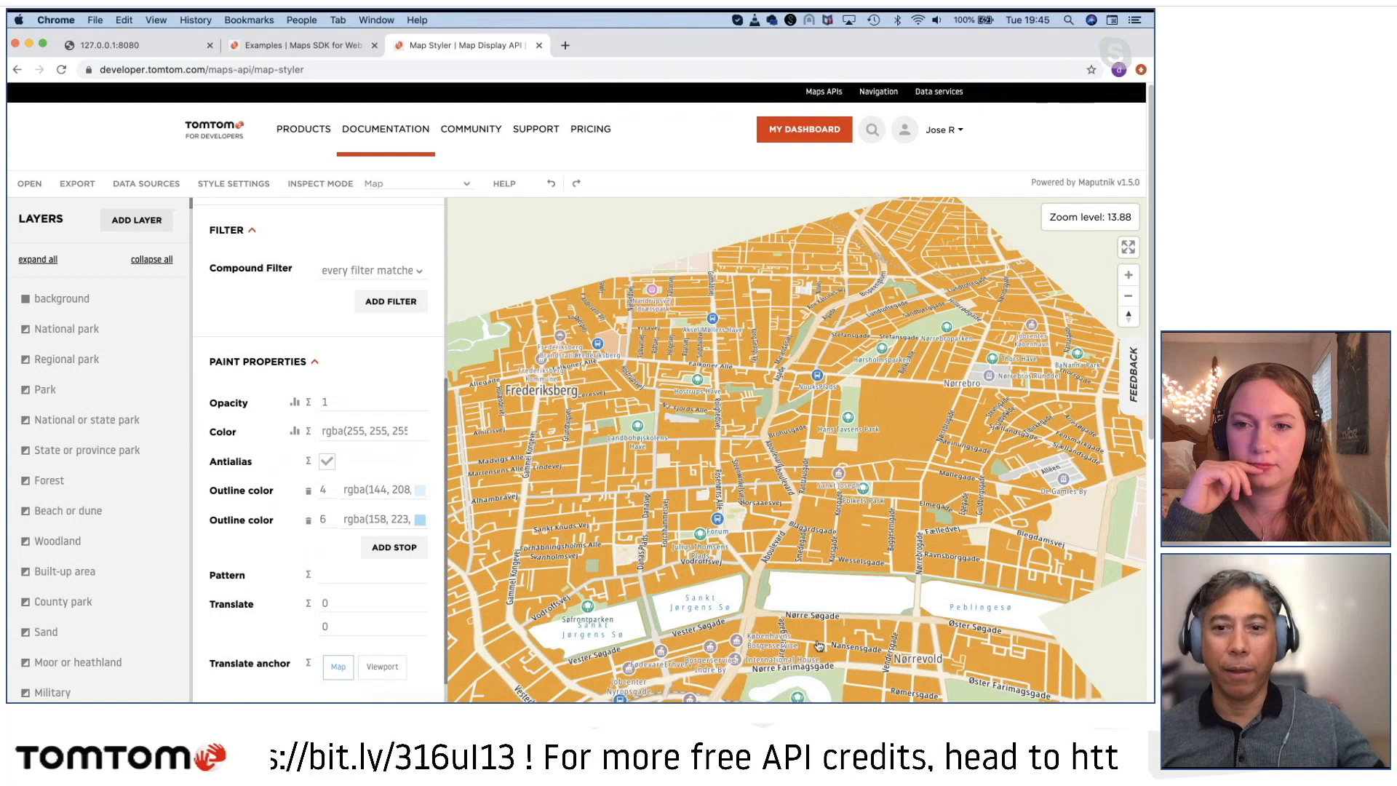
scroll(818, 645, down, 5)
drag(853, 554, 786, 482)
click(786, 482)
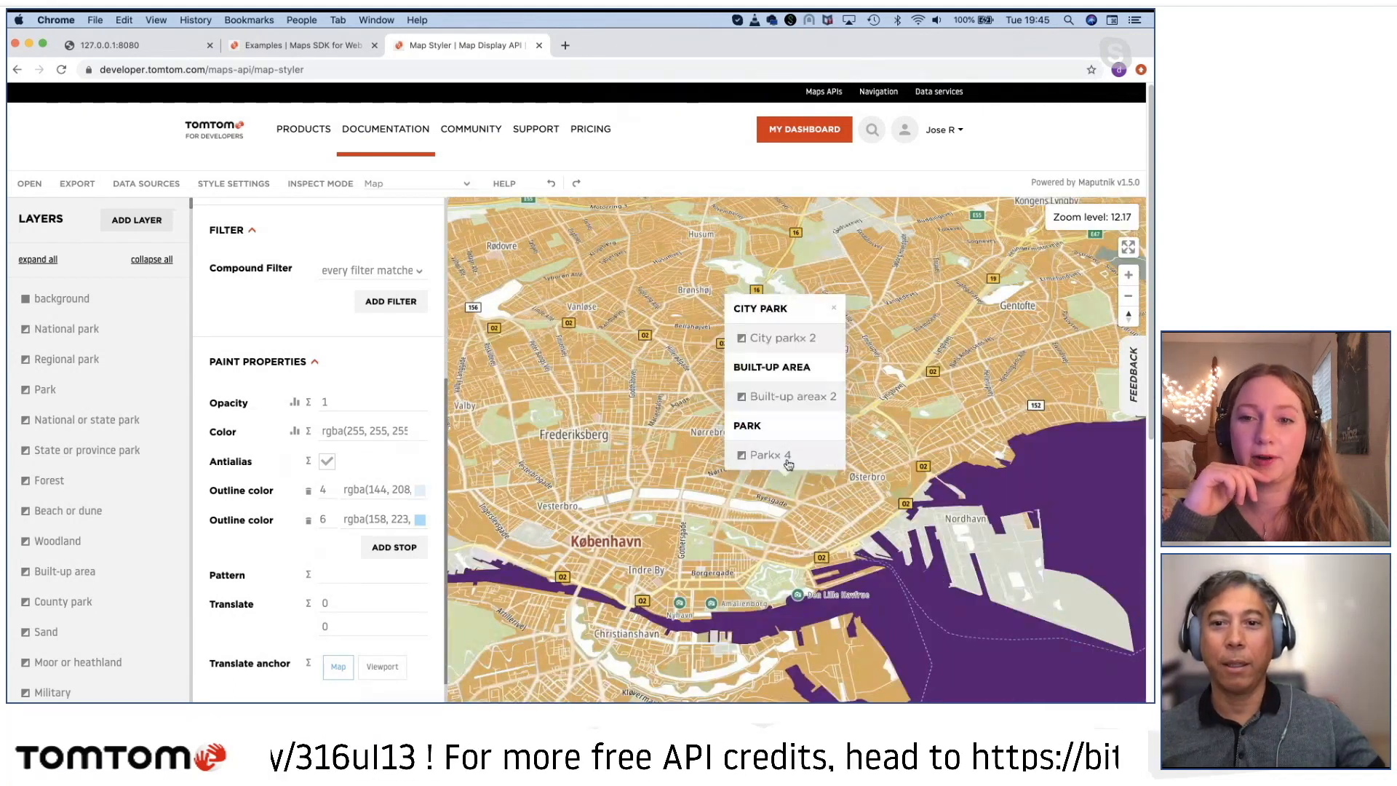
click(779, 339)
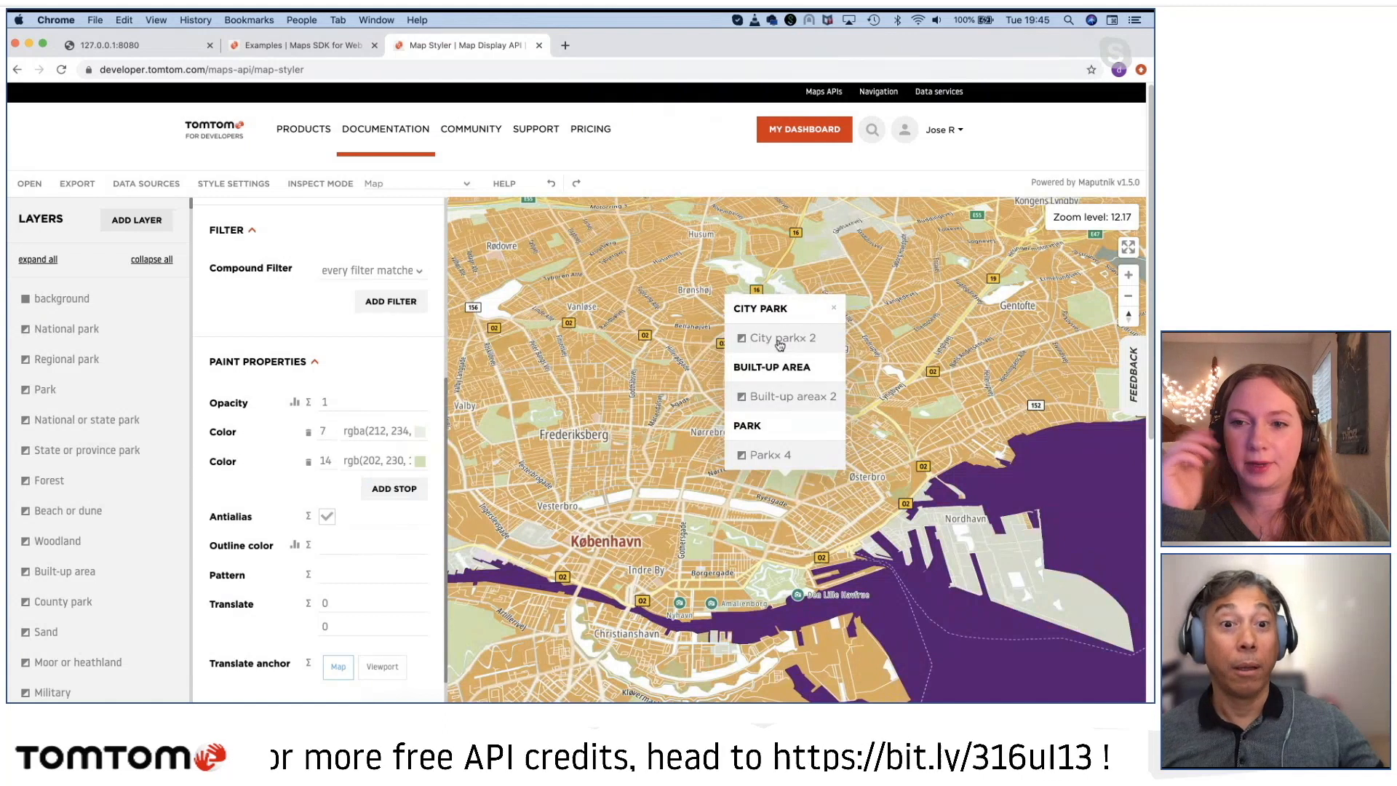
click(307, 432)
click(362, 429)
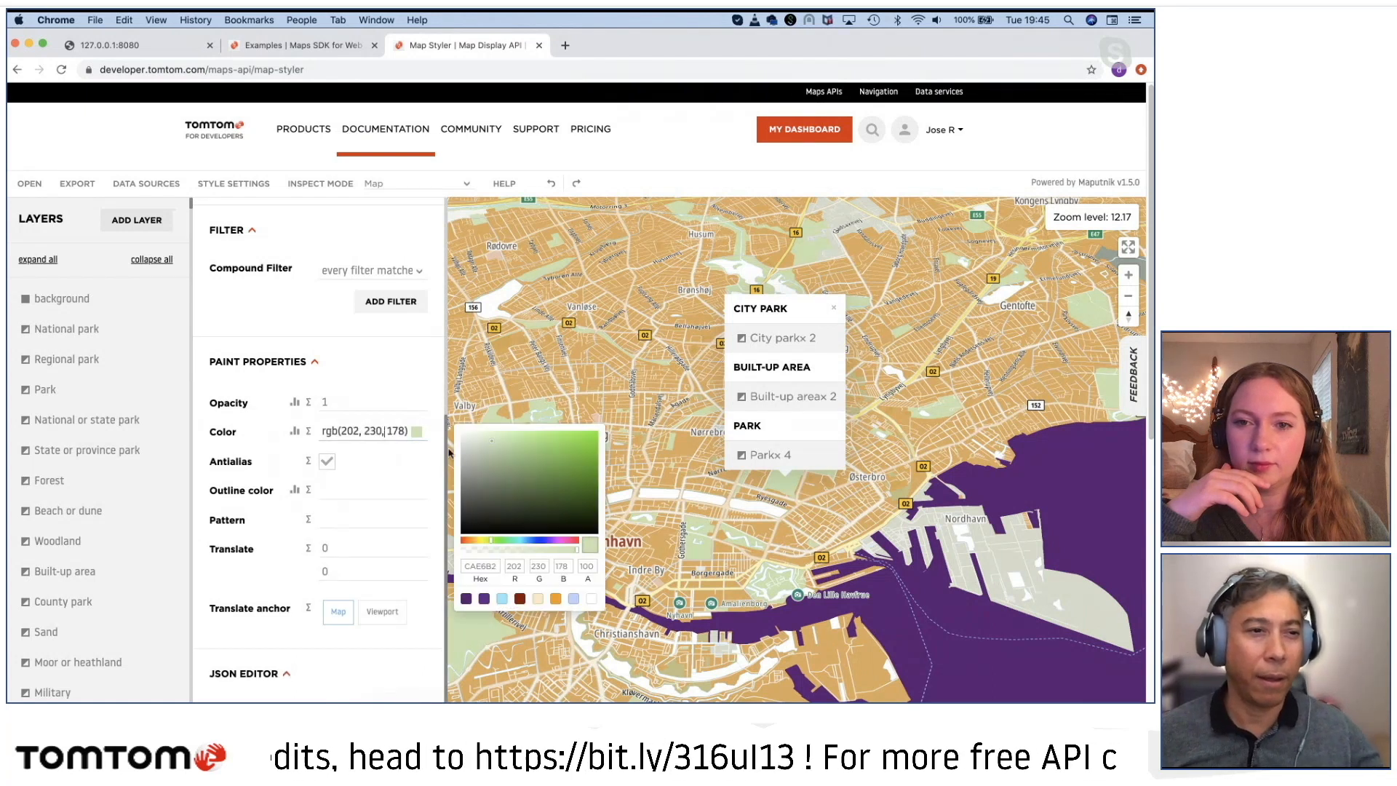
drag(538, 480, 596, 537)
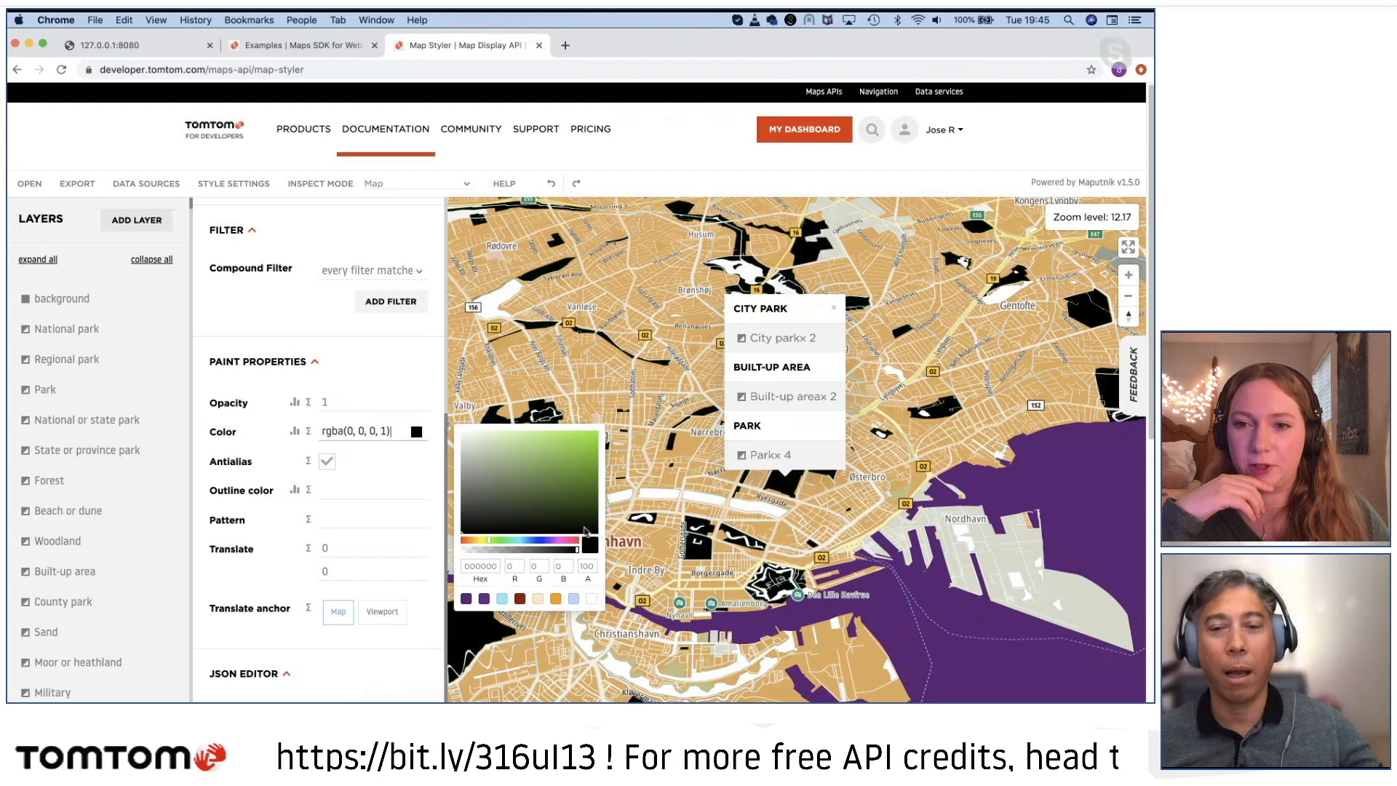
click(655, 444)
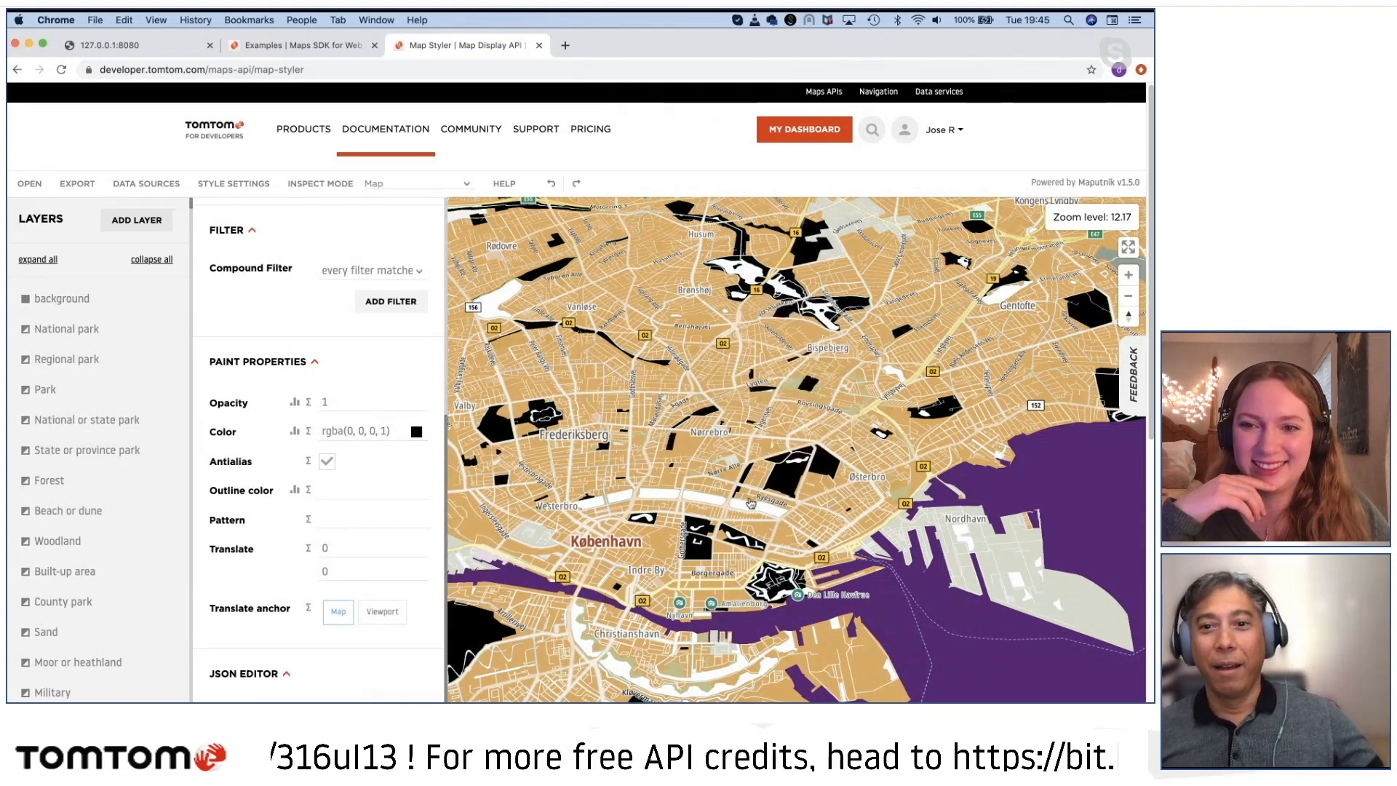
Step: Examine the black city parks and white lakes around København, Amager and Christianshavn at different map scales
scroll(751, 503, down, 3)
drag(739, 527, 856, 535)
scroll(857, 535, up, 3)
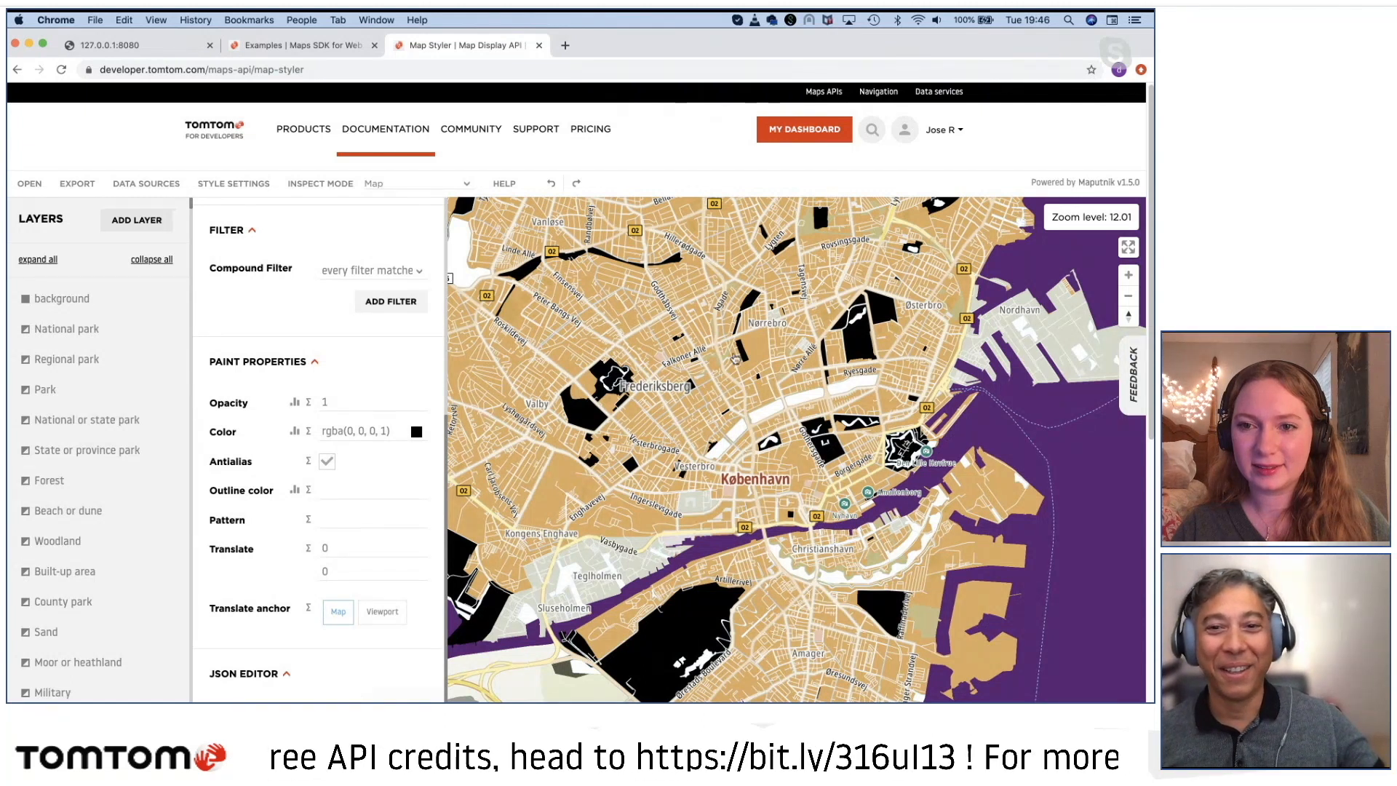
drag(745, 499, 674, 445)
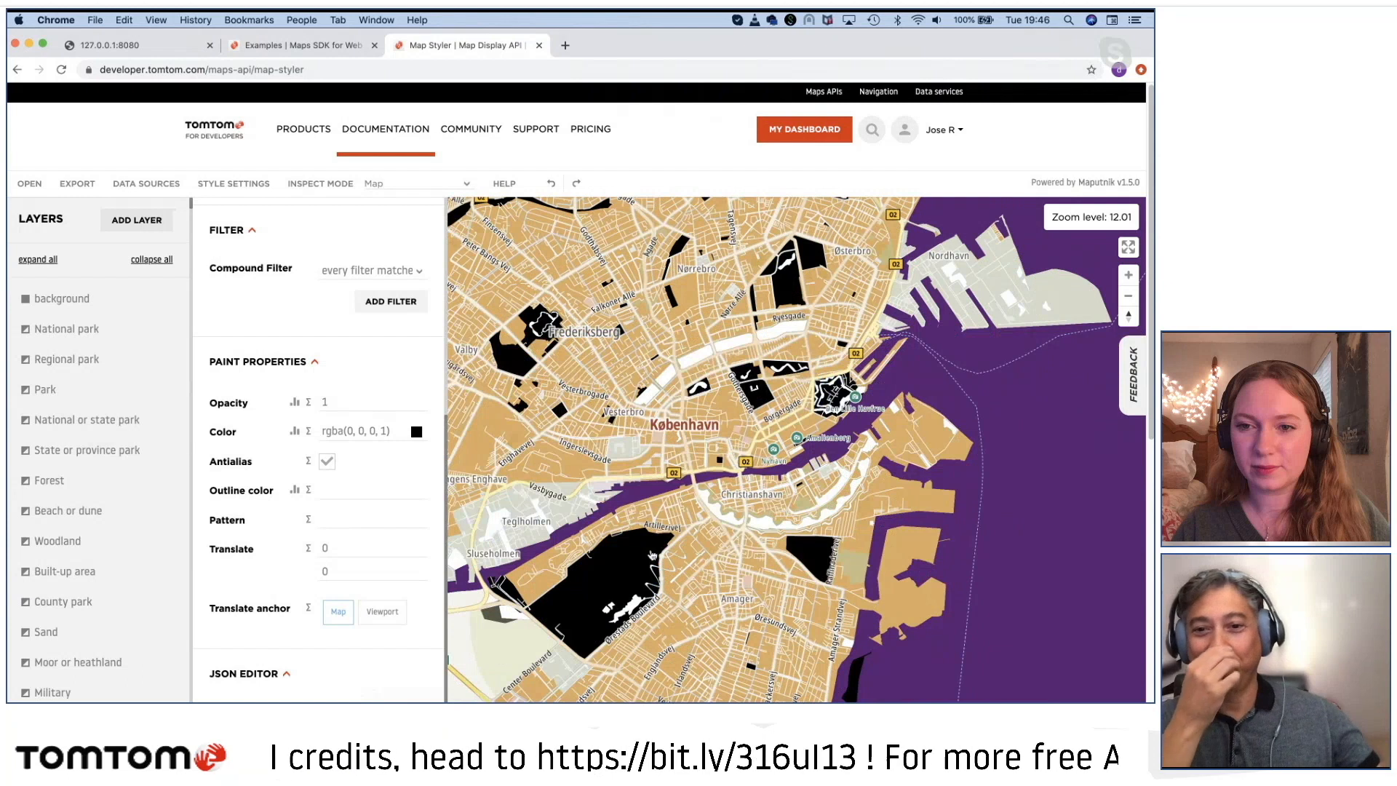
drag(653, 556, 727, 557)
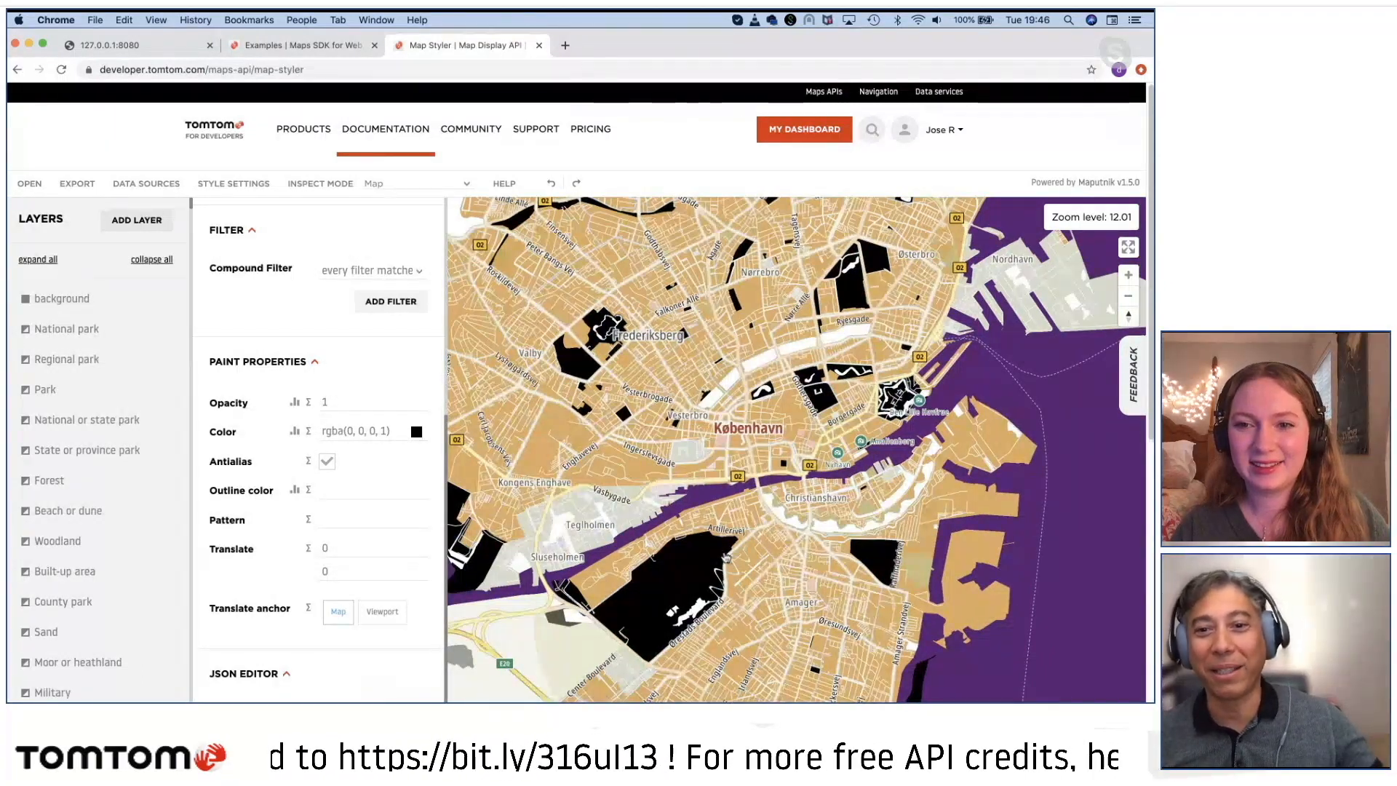
drag(779, 565, 714, 505)
scroll(727, 513, down, 3)
scroll(728, 512, up, 5)
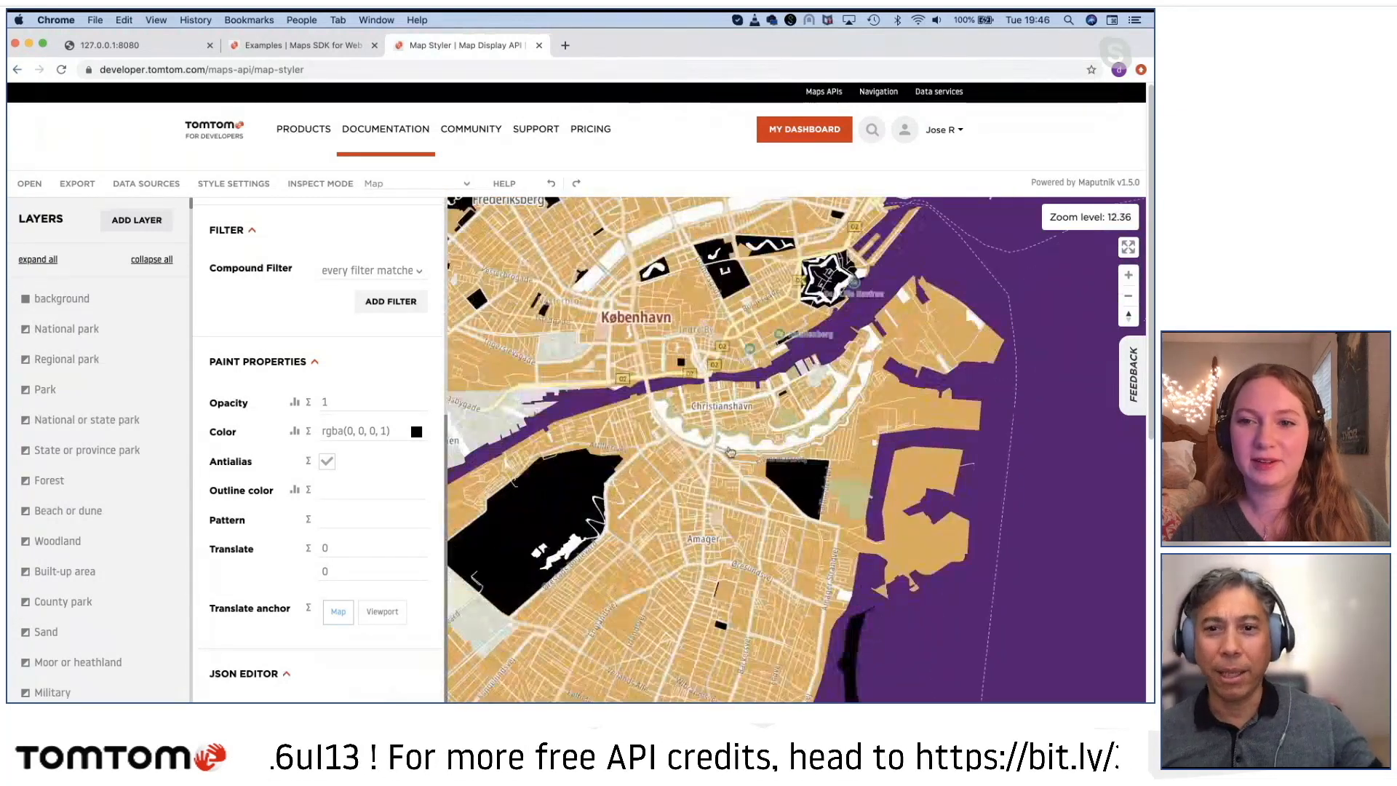
drag(730, 452, 786, 539)
drag(676, 531, 724, 561)
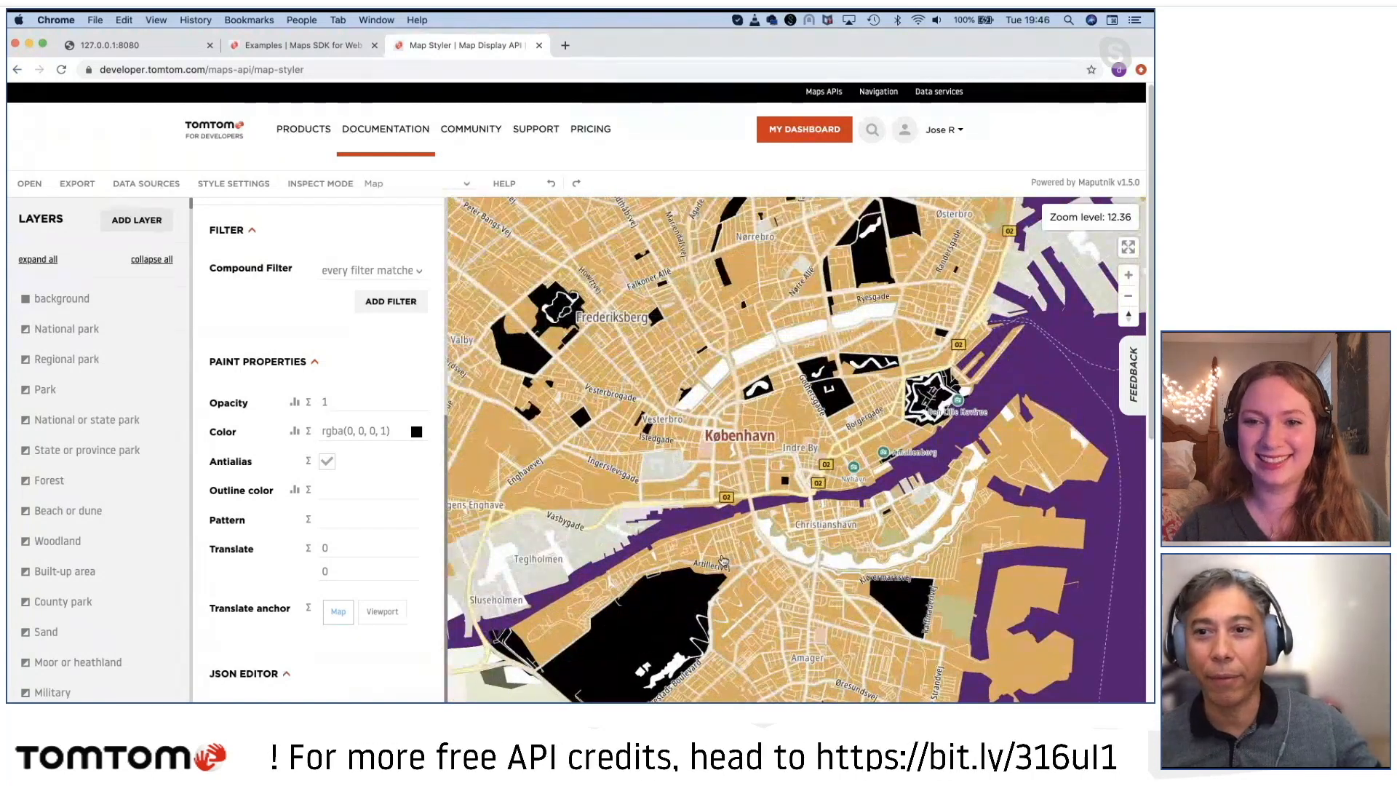
Step: Identify the gray Nordhavn peninsula, open its Industrial area layer and change the zoom 12 color stop to dark olive 343B21
drag(804, 529, 656, 568)
drag(930, 430, 799, 540)
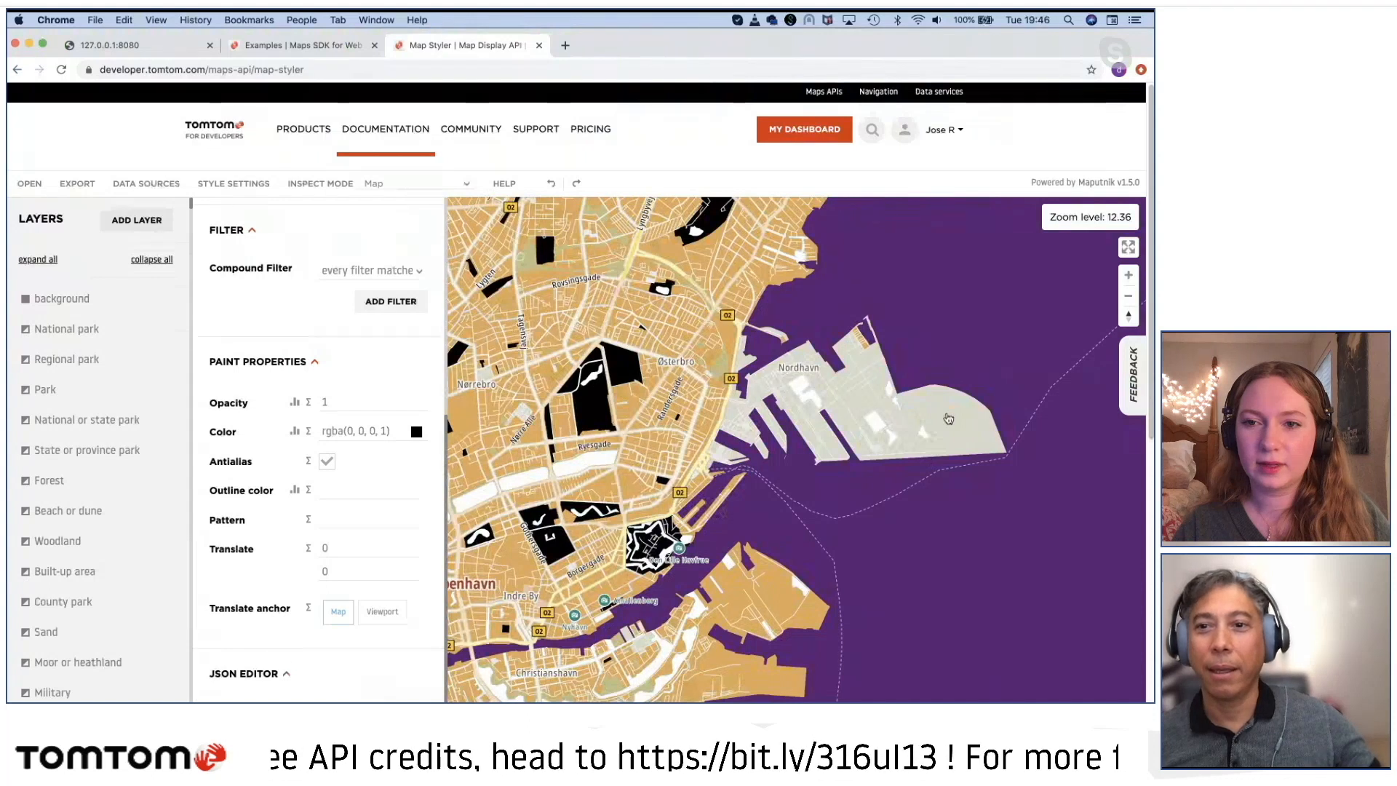
click(948, 418)
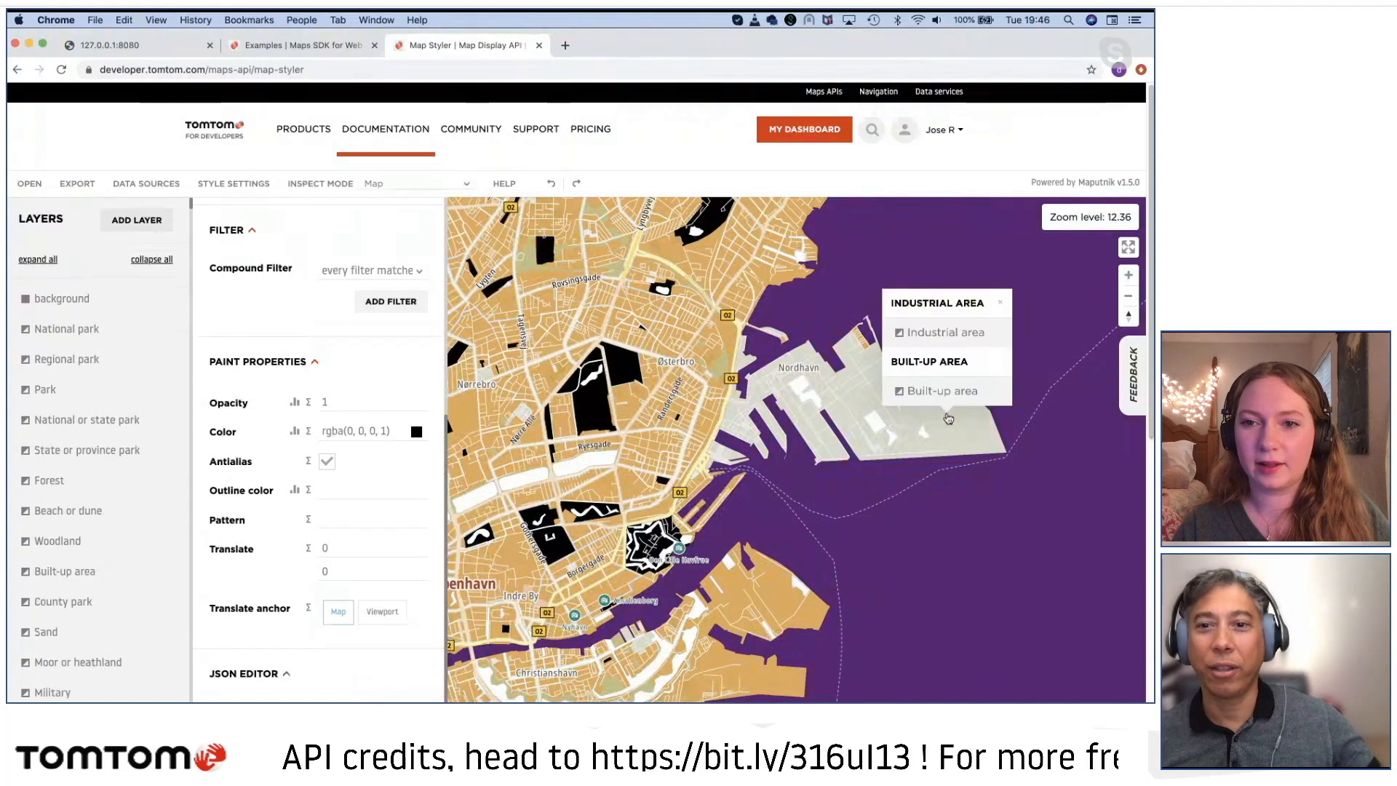
click(937, 335)
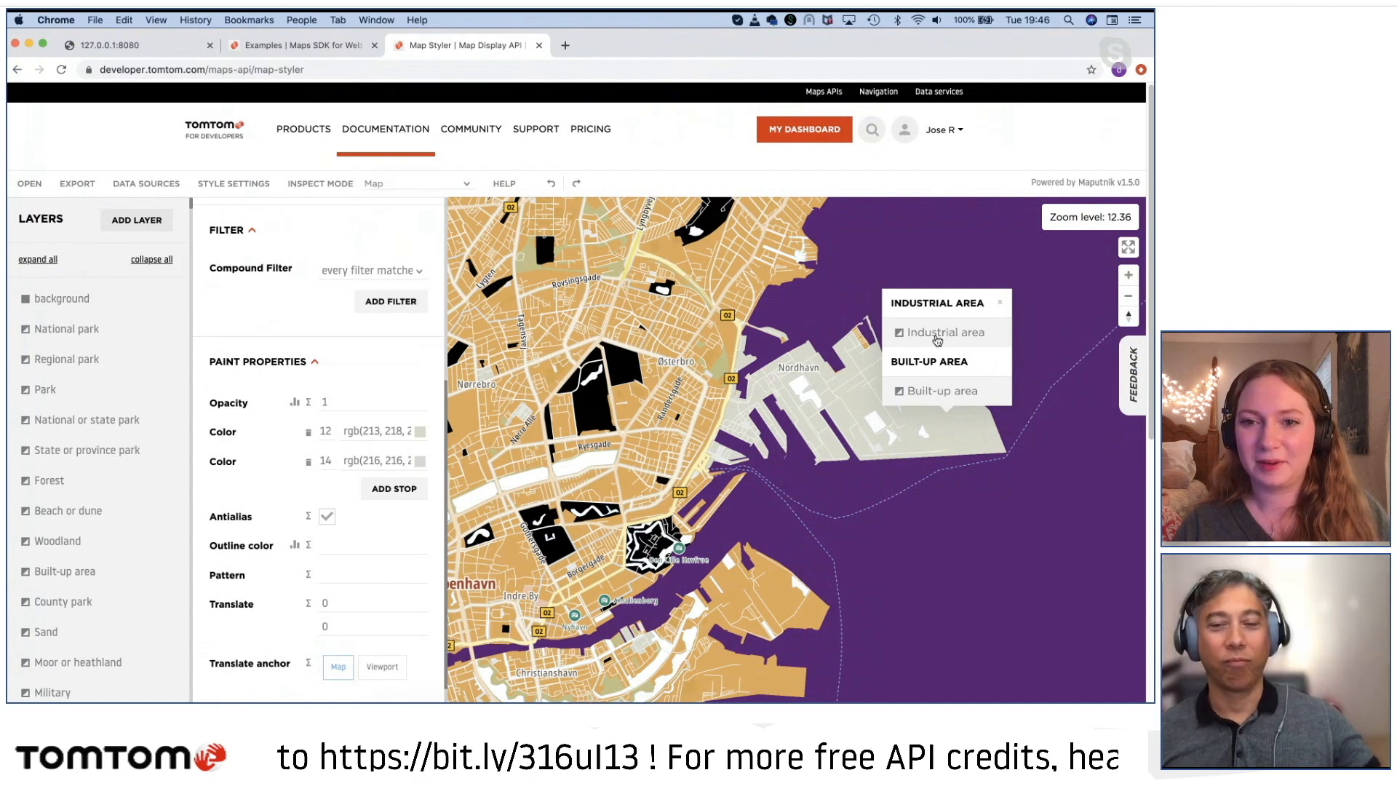
click(350, 436)
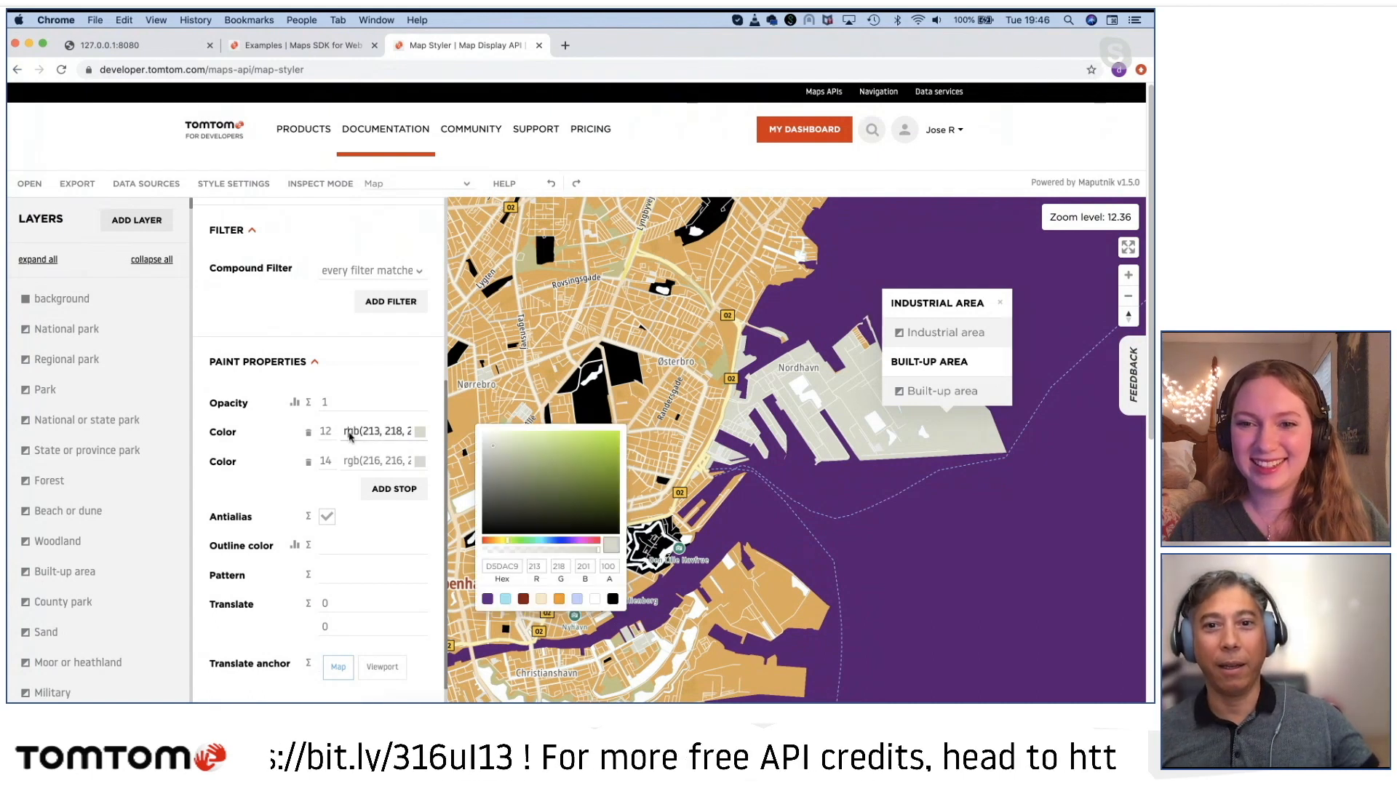
drag(571, 519, 570, 489)
click(542, 510)
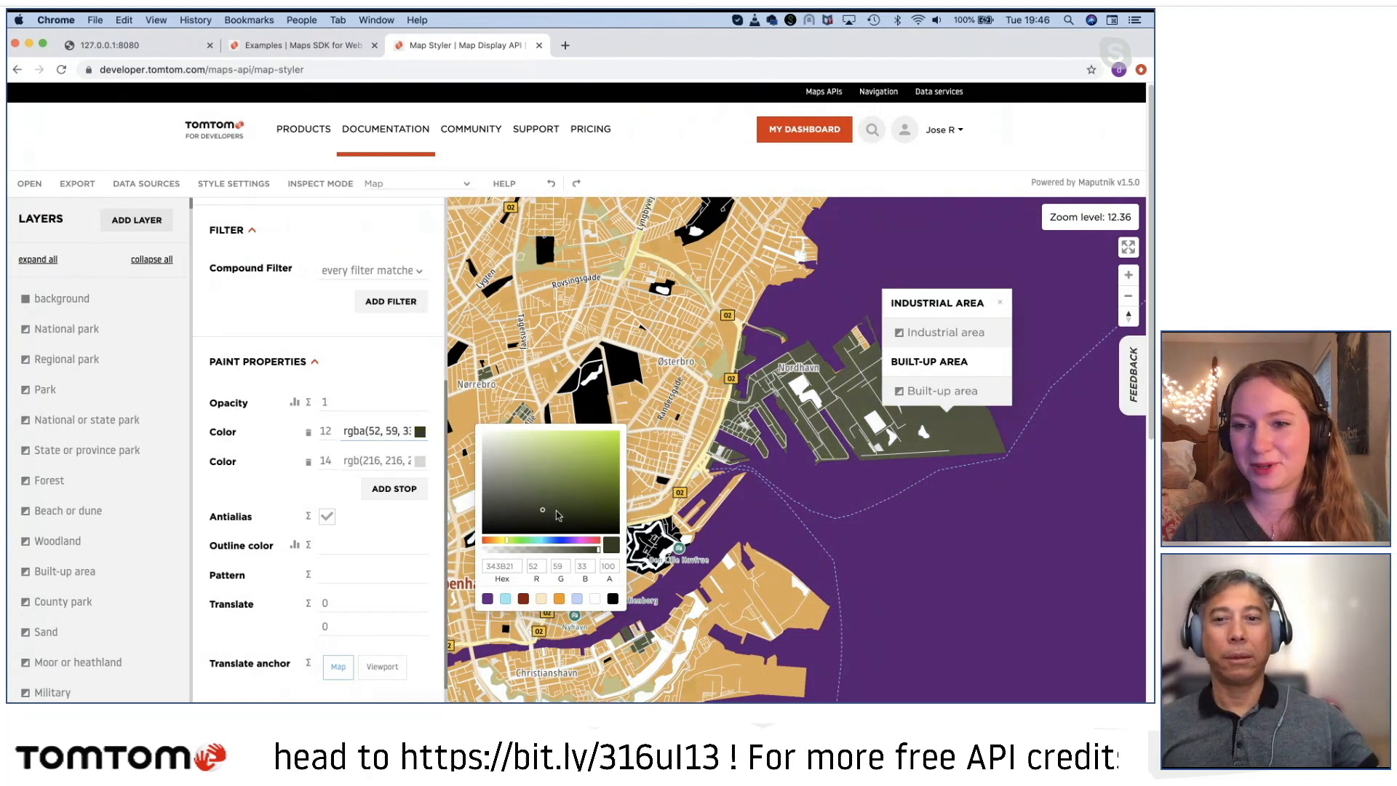
click(810, 400)
Step: Identify the layers under the white patch in Nordhavn and at the peninsula's eastern end, and dismiss the layer list
click(810, 397)
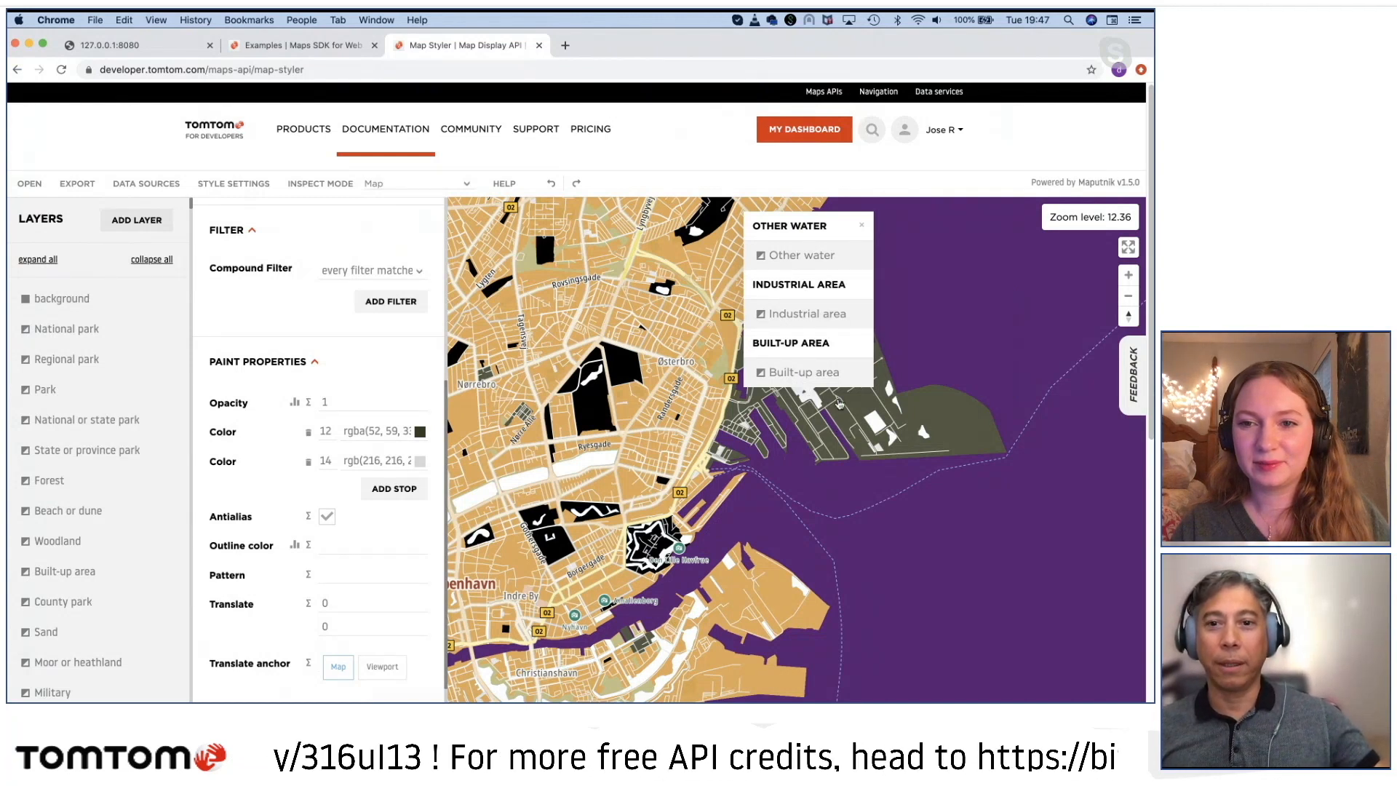
click(948, 416)
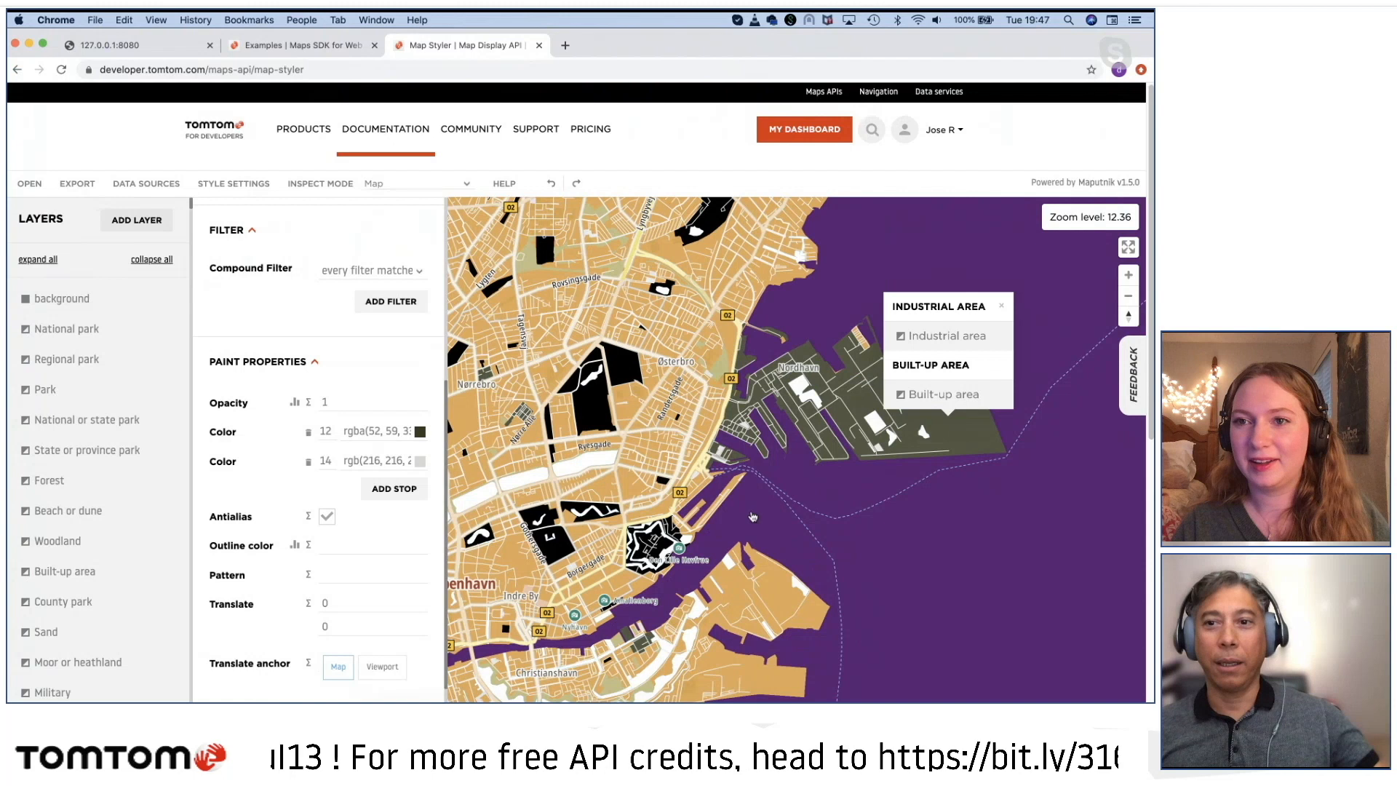
click(1001, 306)
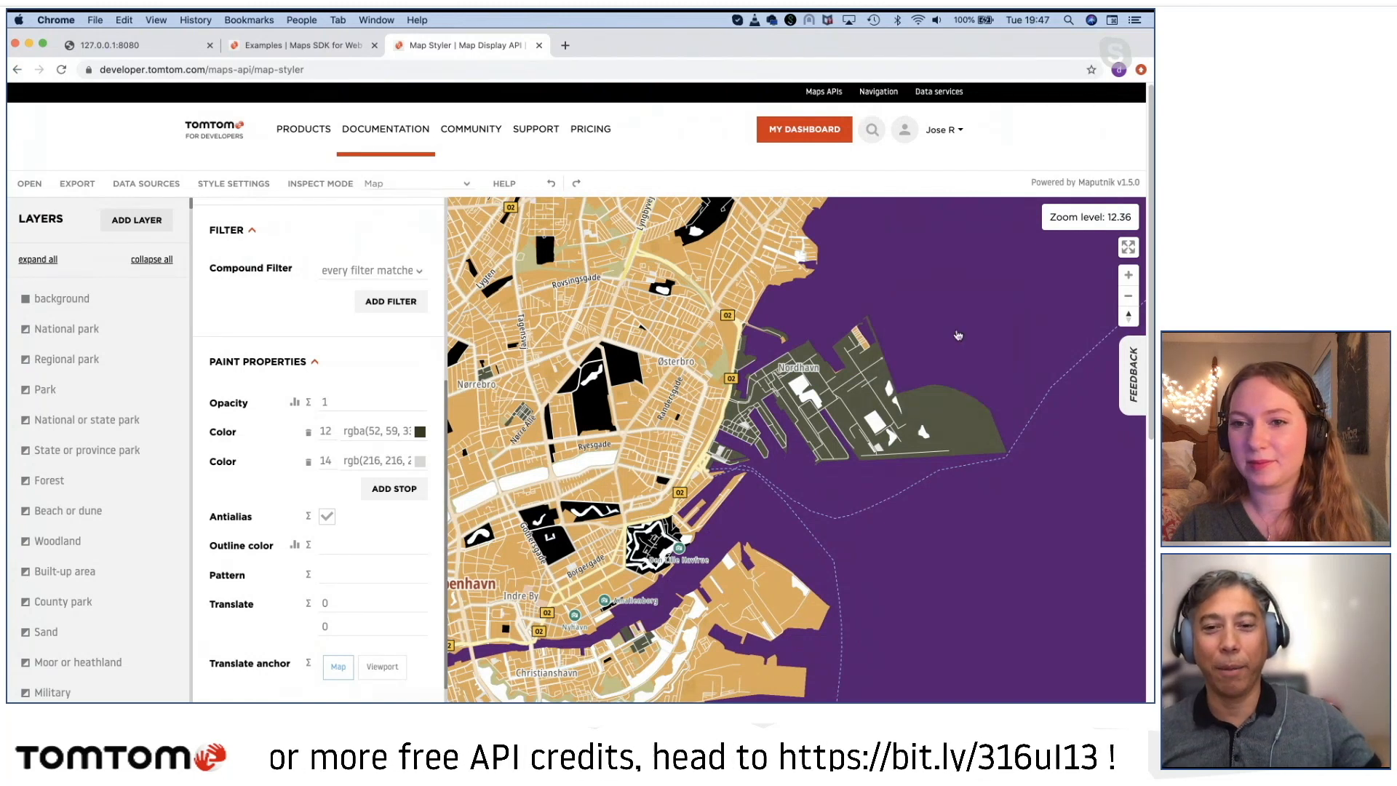
Step: Examine the recolored industrial areas, parks and waters around København and Nordhavn between city and district scale
scroll(750, 497, up, 2)
drag(745, 525, 846, 480)
drag(731, 545, 732, 539)
scroll(733, 539, up, 5)
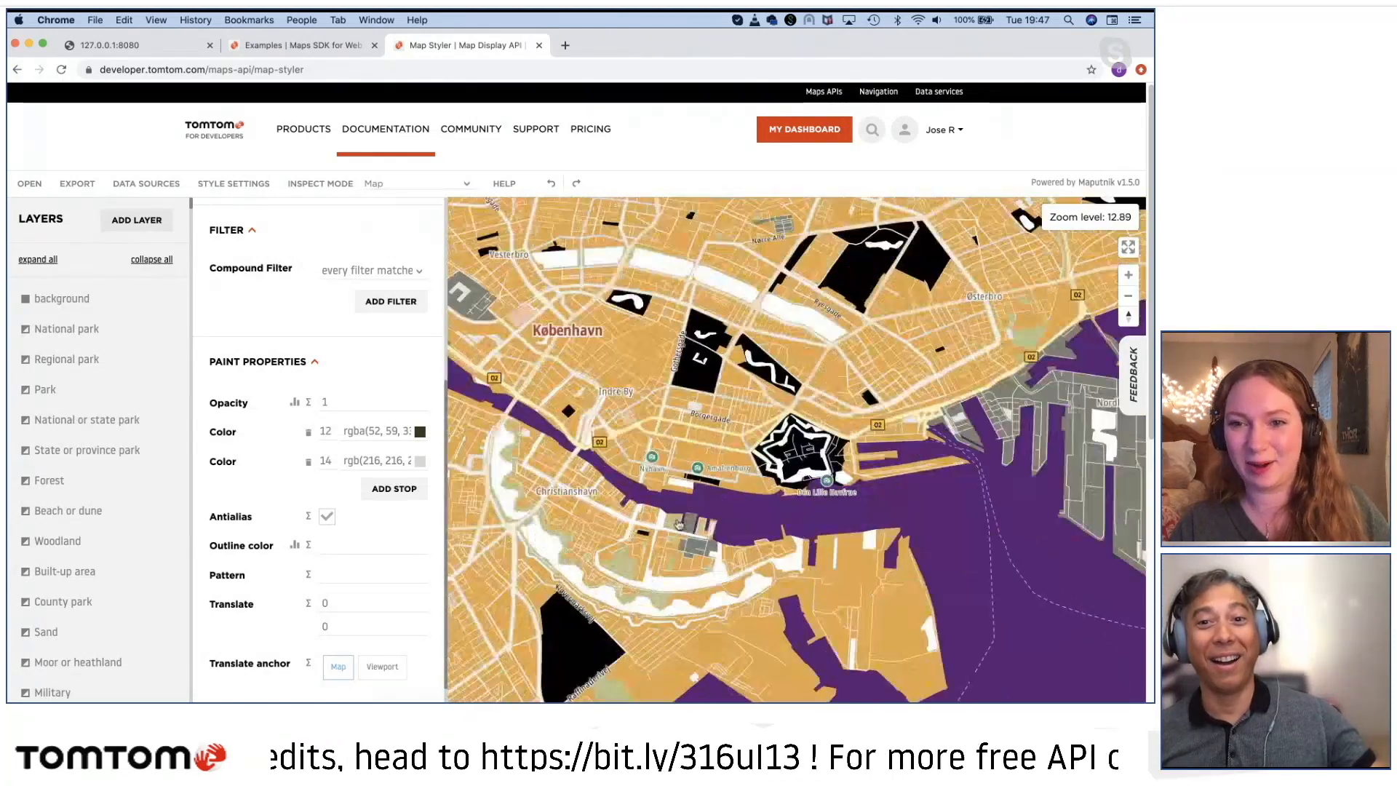
scroll(782, 528, down, 5)
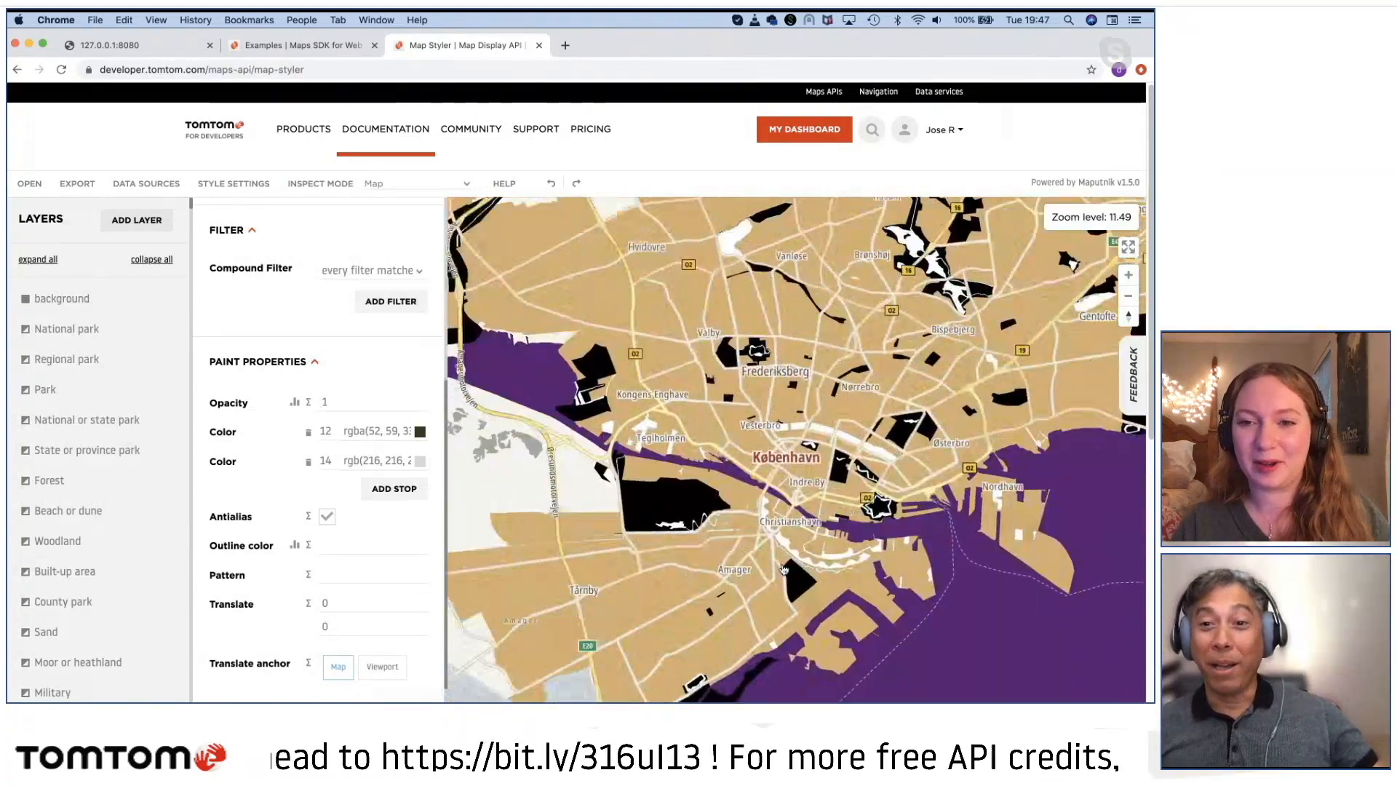
drag(761, 553, 733, 582)
scroll(806, 567, up, 3)
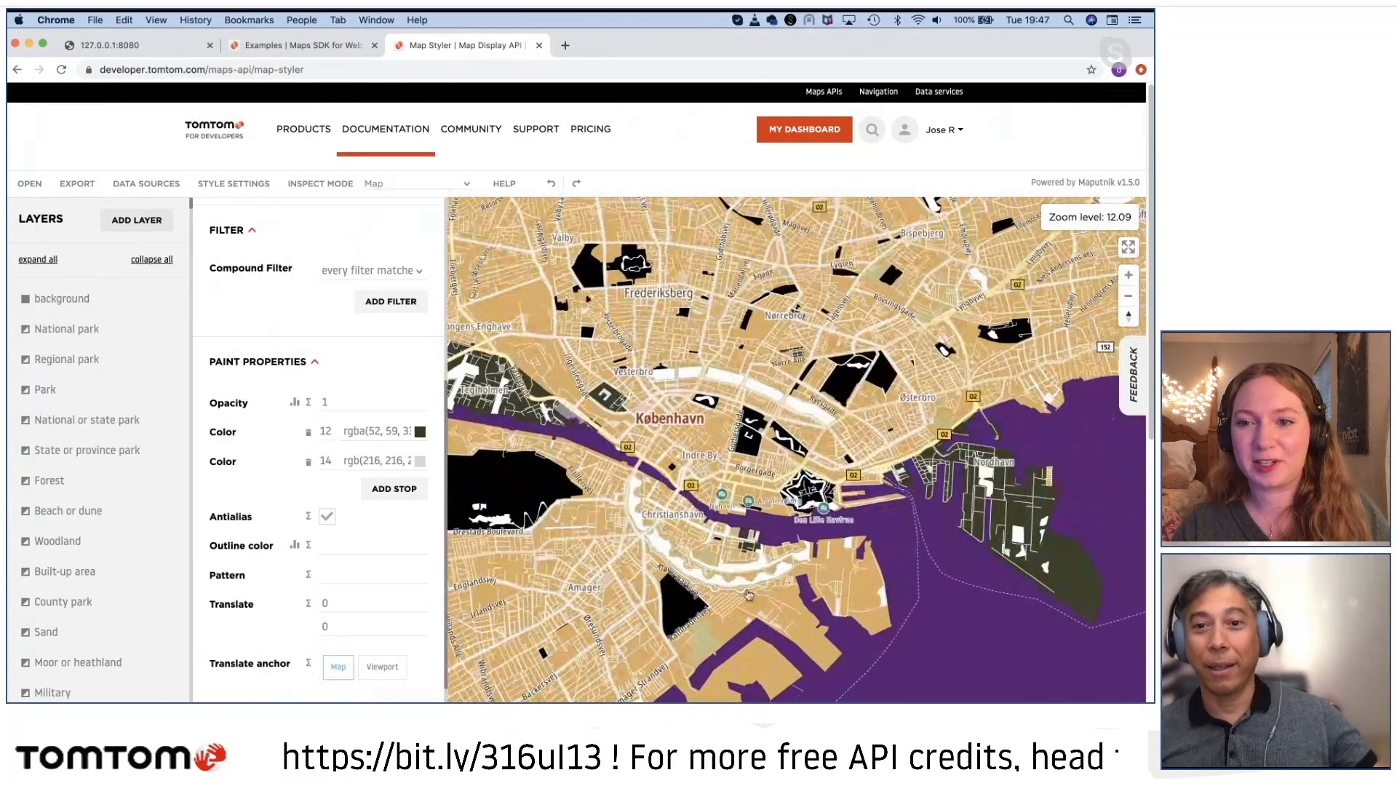
scroll(806, 566, up, 2)
mouse_move(765, 583)
mouse_down()
mouse_move(719, 573)
mouse_move(743, 575)
mouse_up()
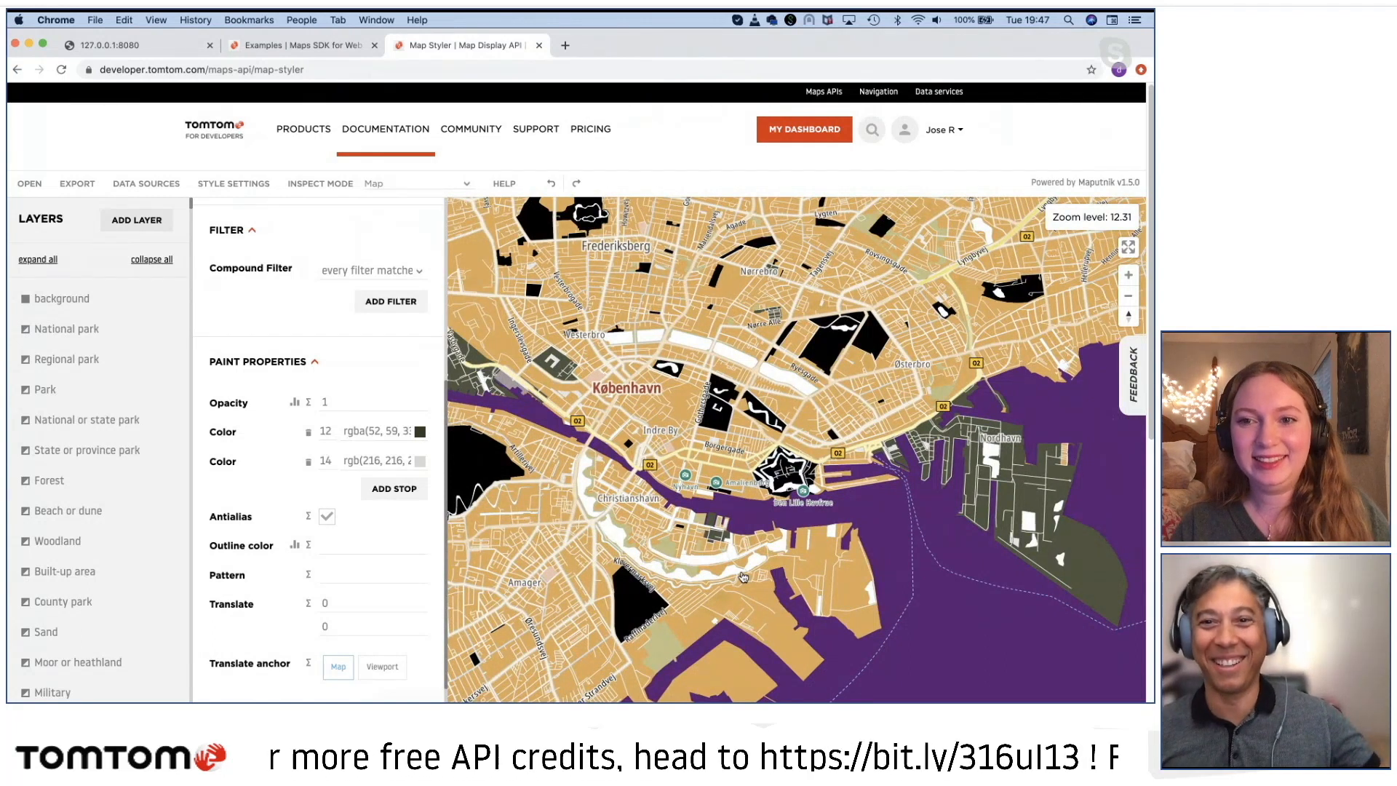
drag(738, 552, 732, 529)
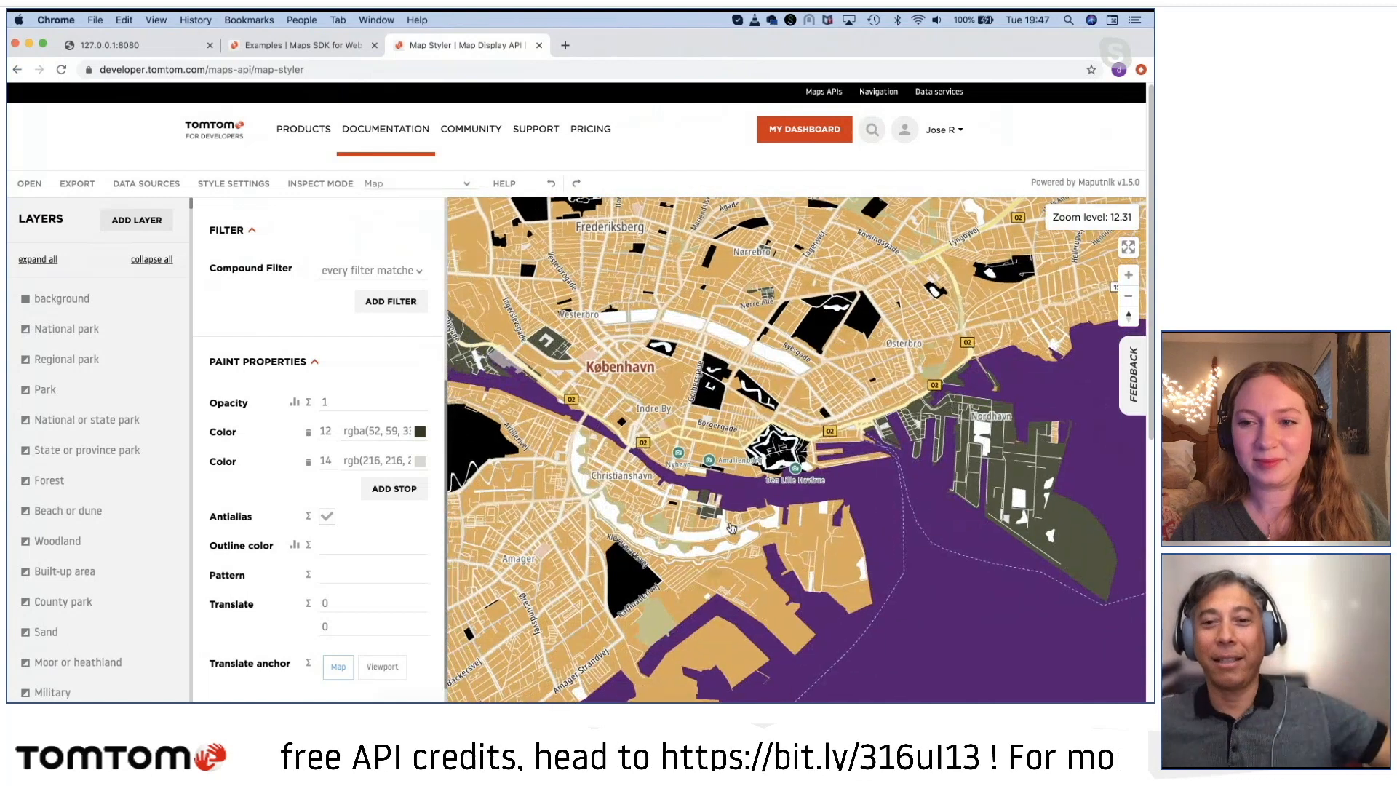
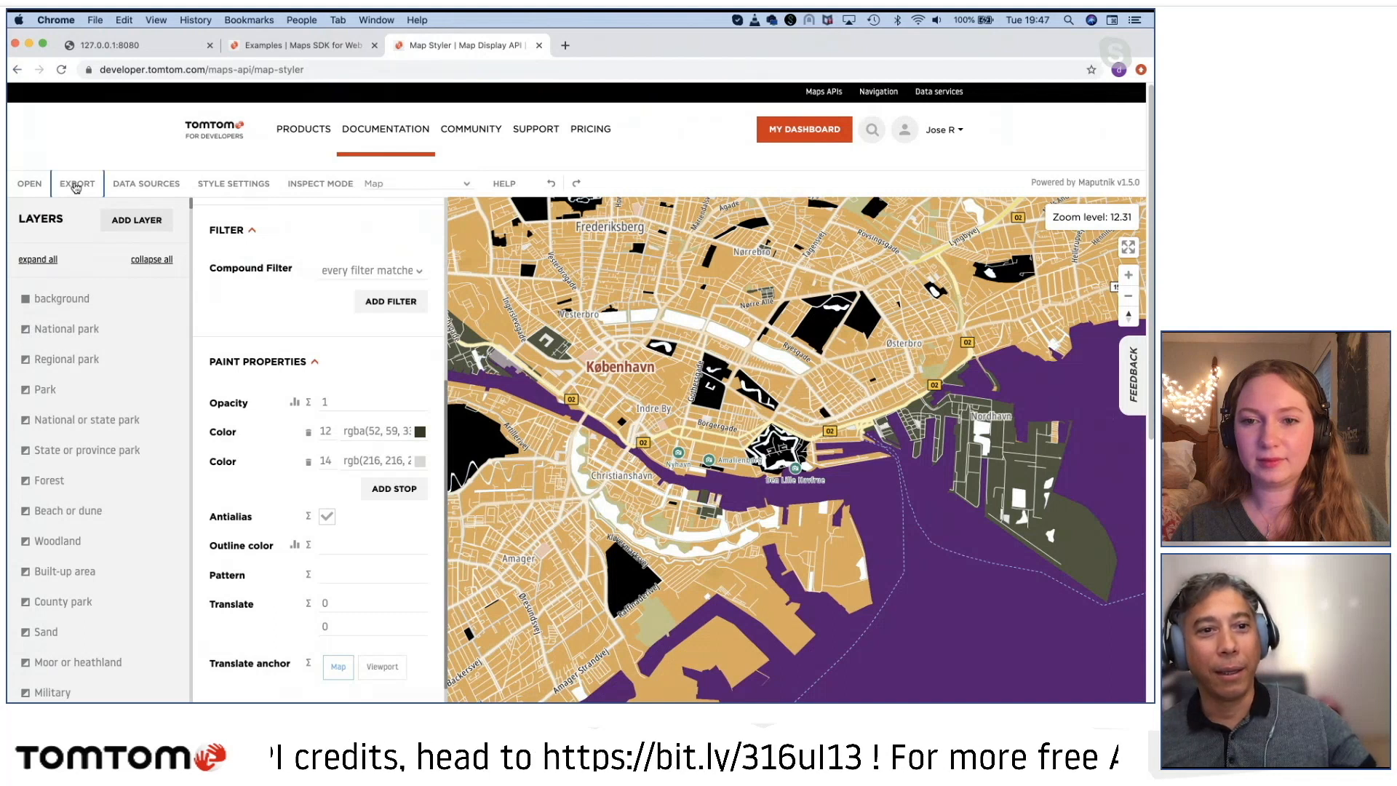
Step: Export the customized map style as a JSON file to the computer and dismiss the export dialog
click(76, 187)
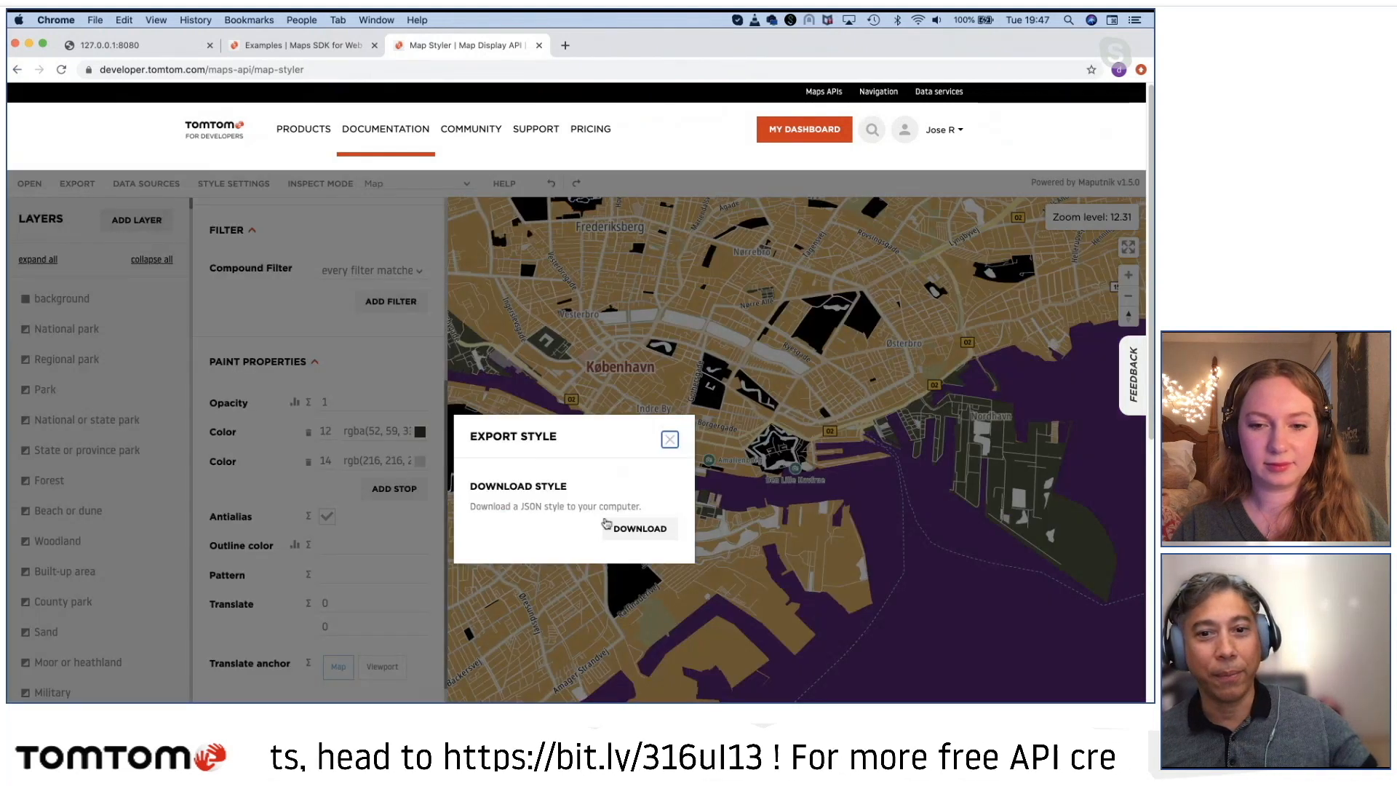
click(635, 530)
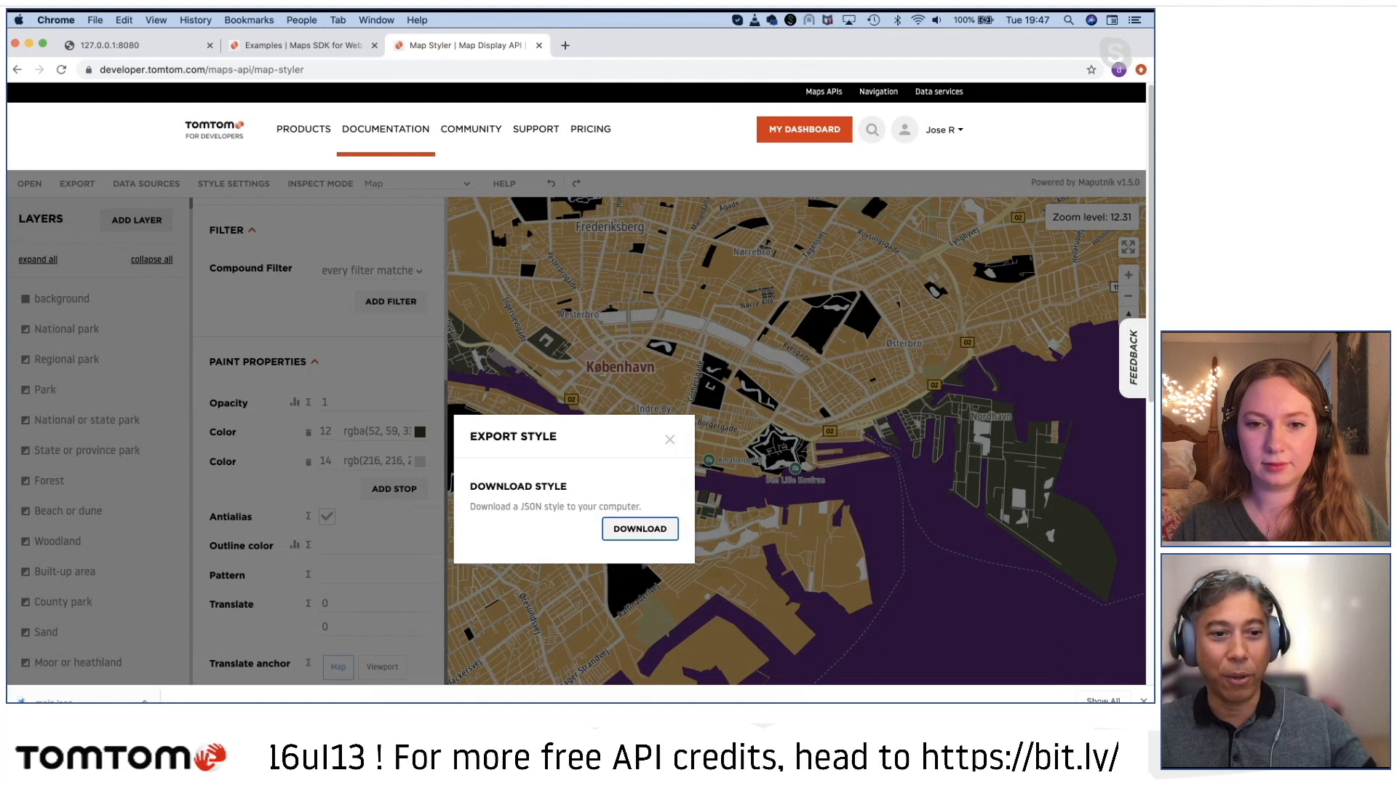
click(670, 440)
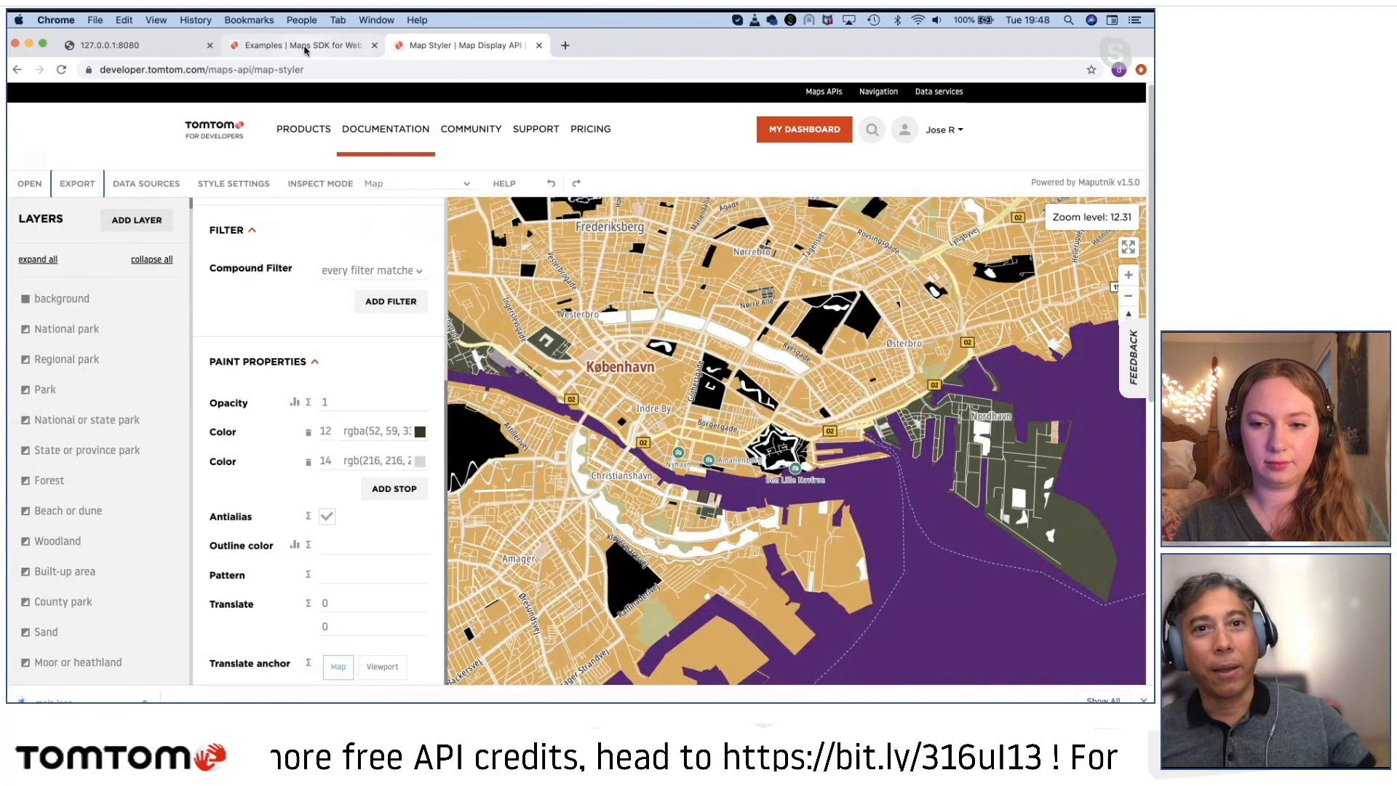
Step: Go to the web examples in the documentation and open the Examples page of the Maps SDK for Web V6 public preview
click(376, 133)
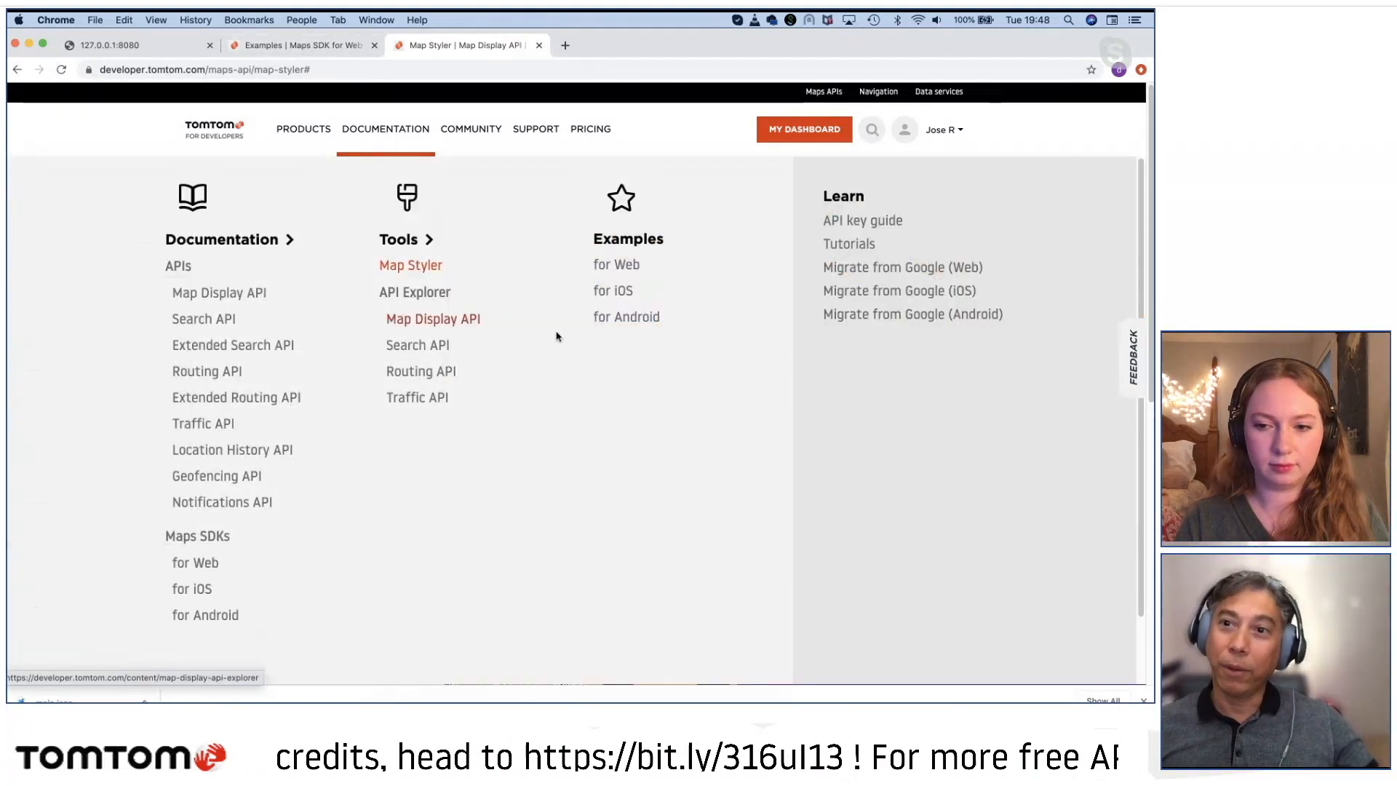
click(625, 263)
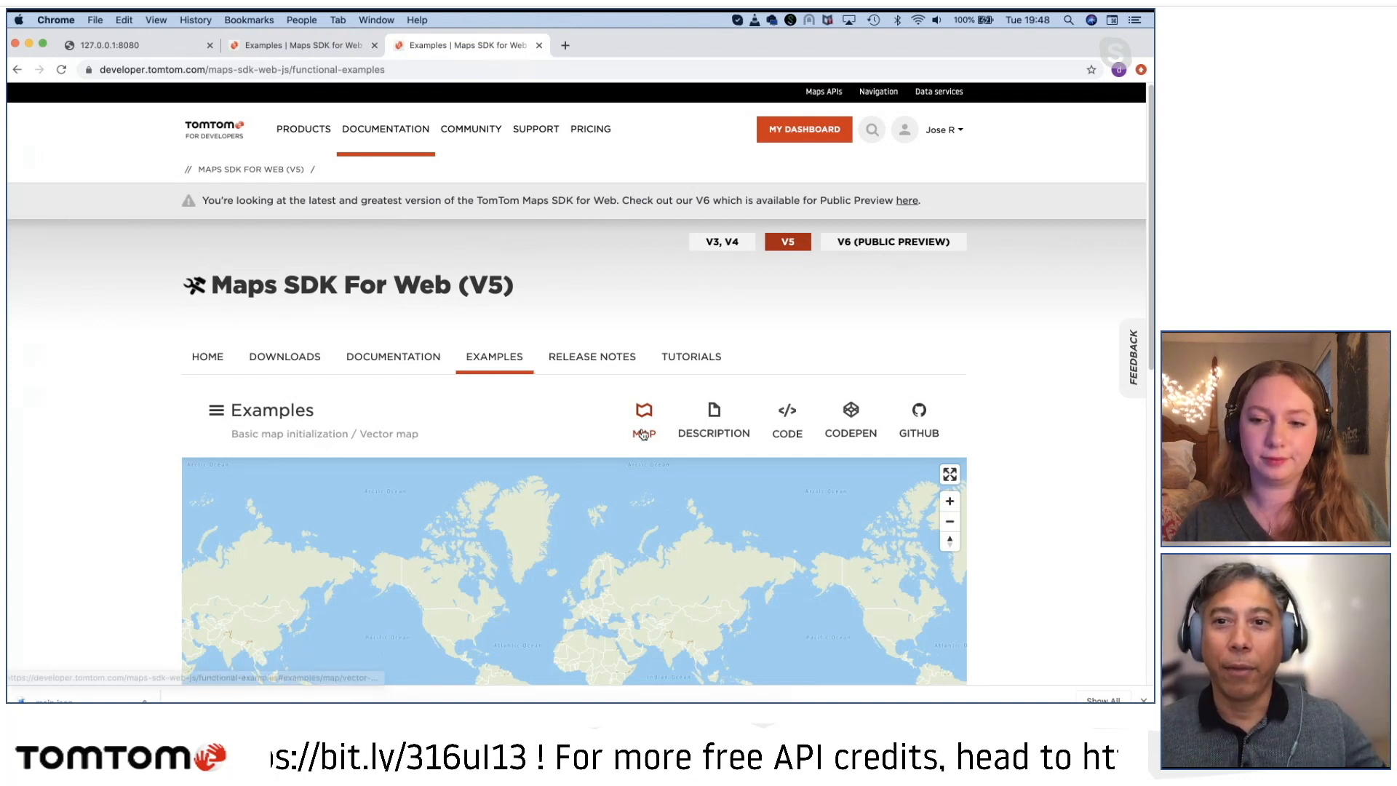
click(853, 245)
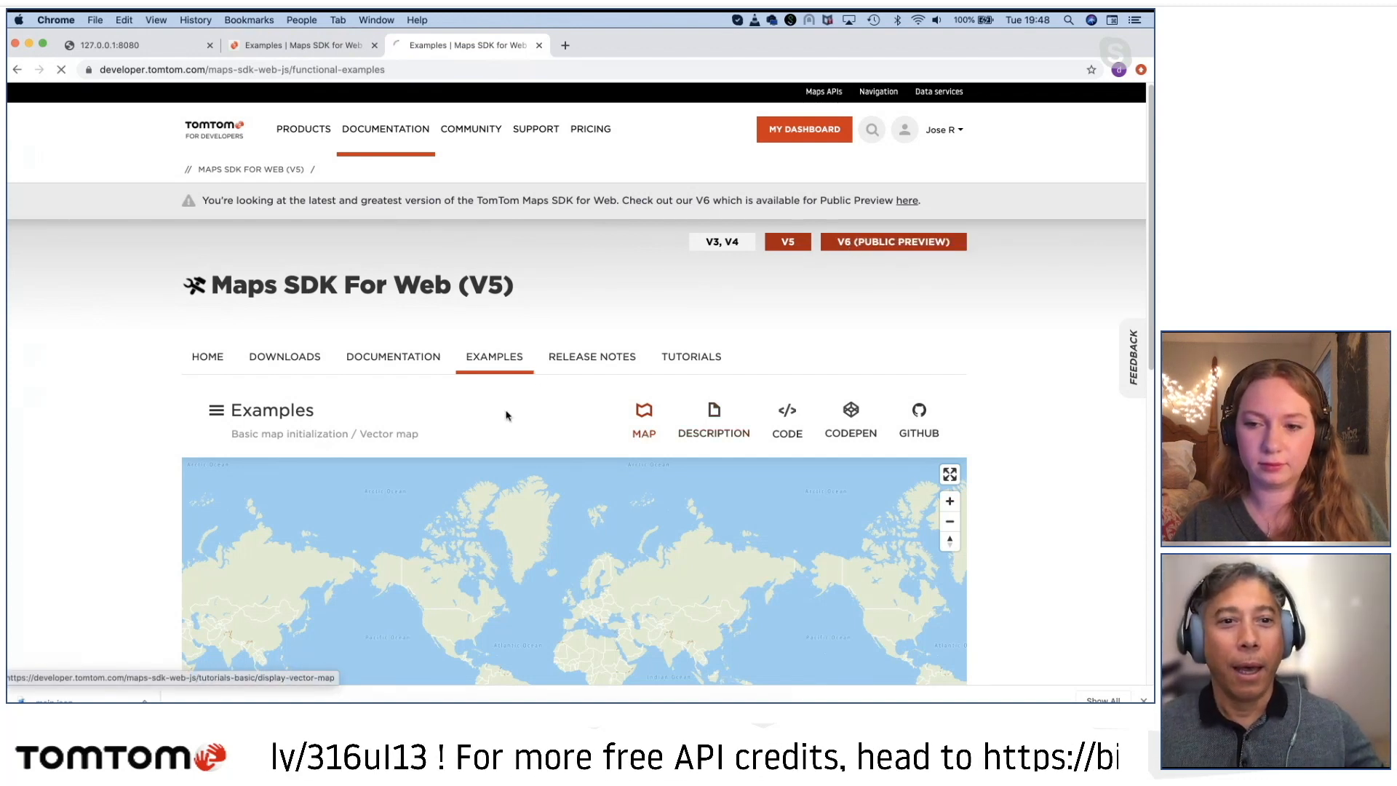
click(479, 348)
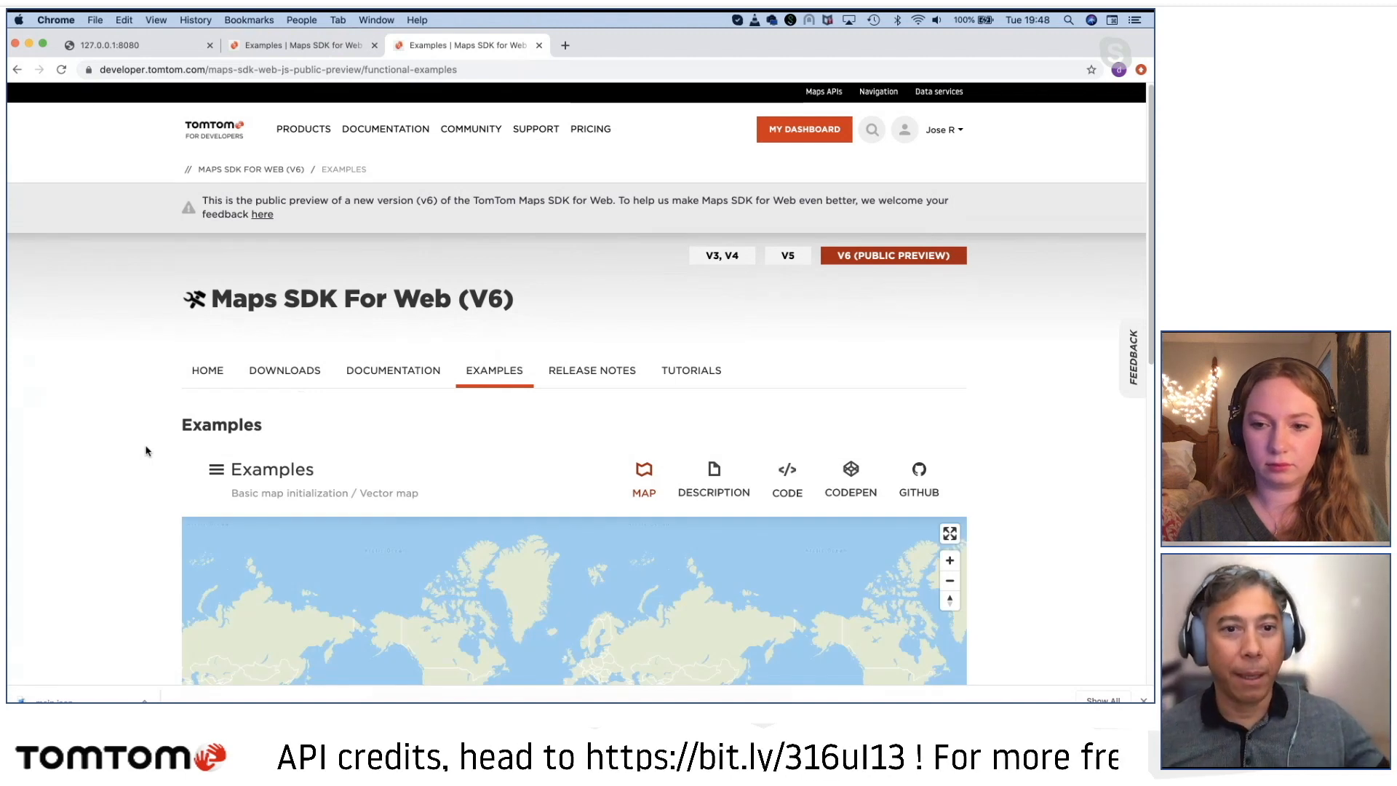
Step: Collapse the experience rating survey and open the Setting custom map style example from the Map layers category
scroll(63, 455, down, 3)
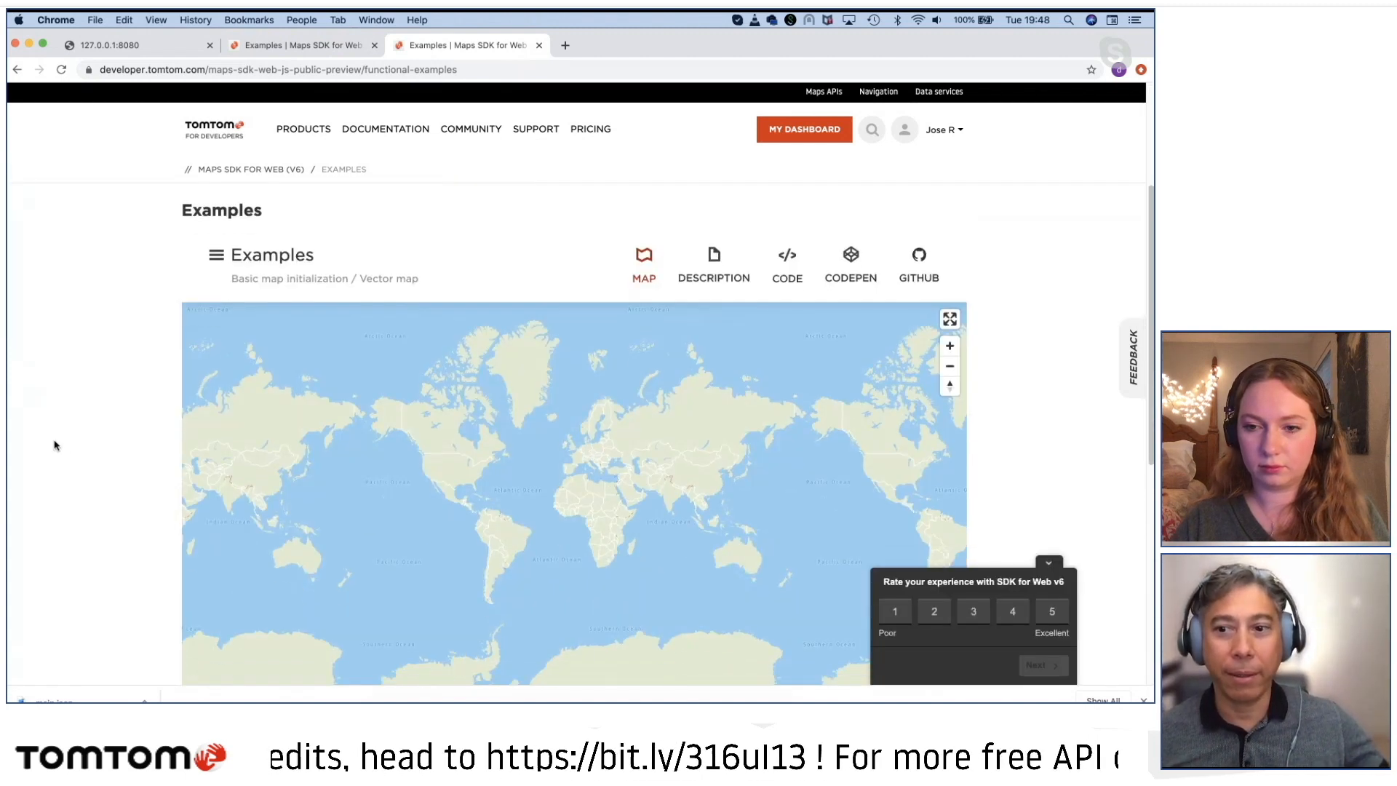
click(1048, 563)
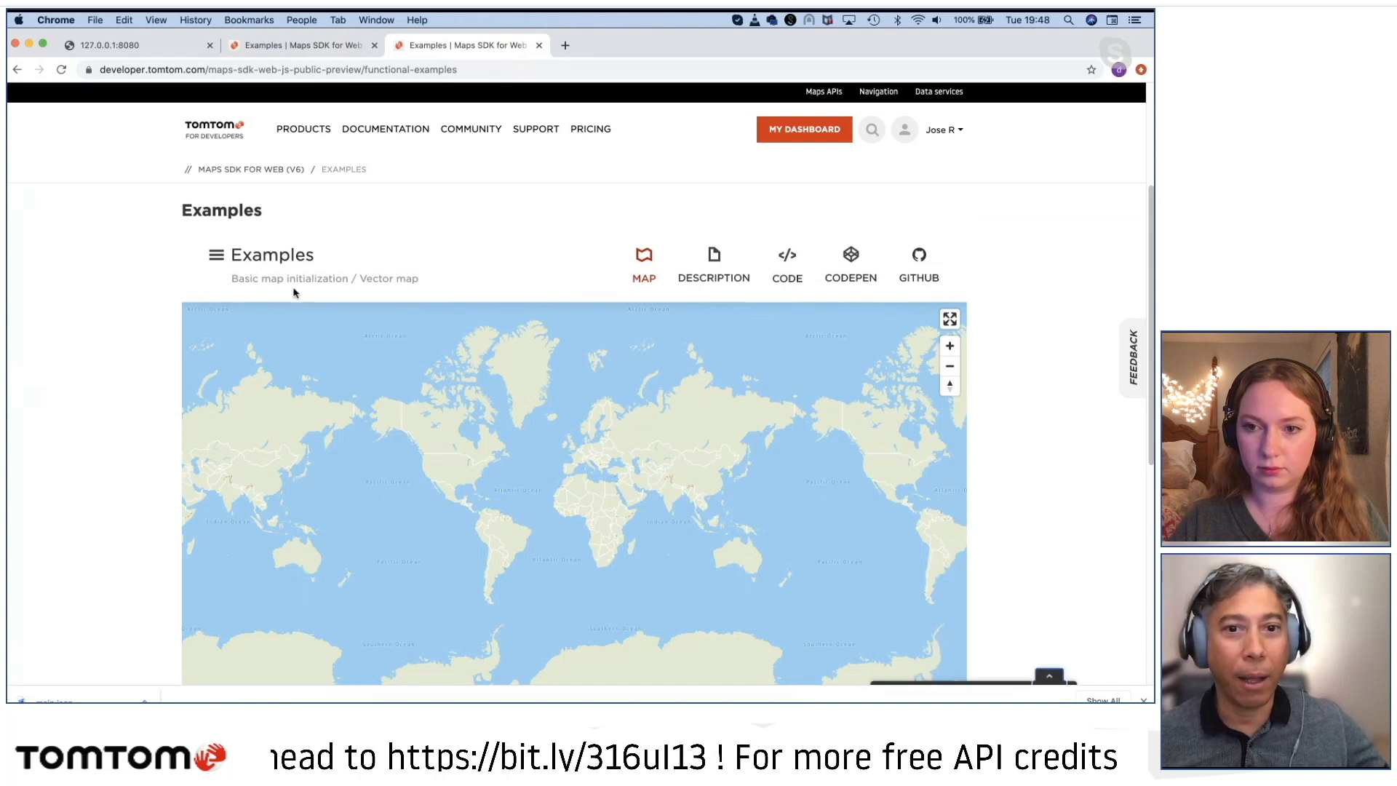
click(213, 258)
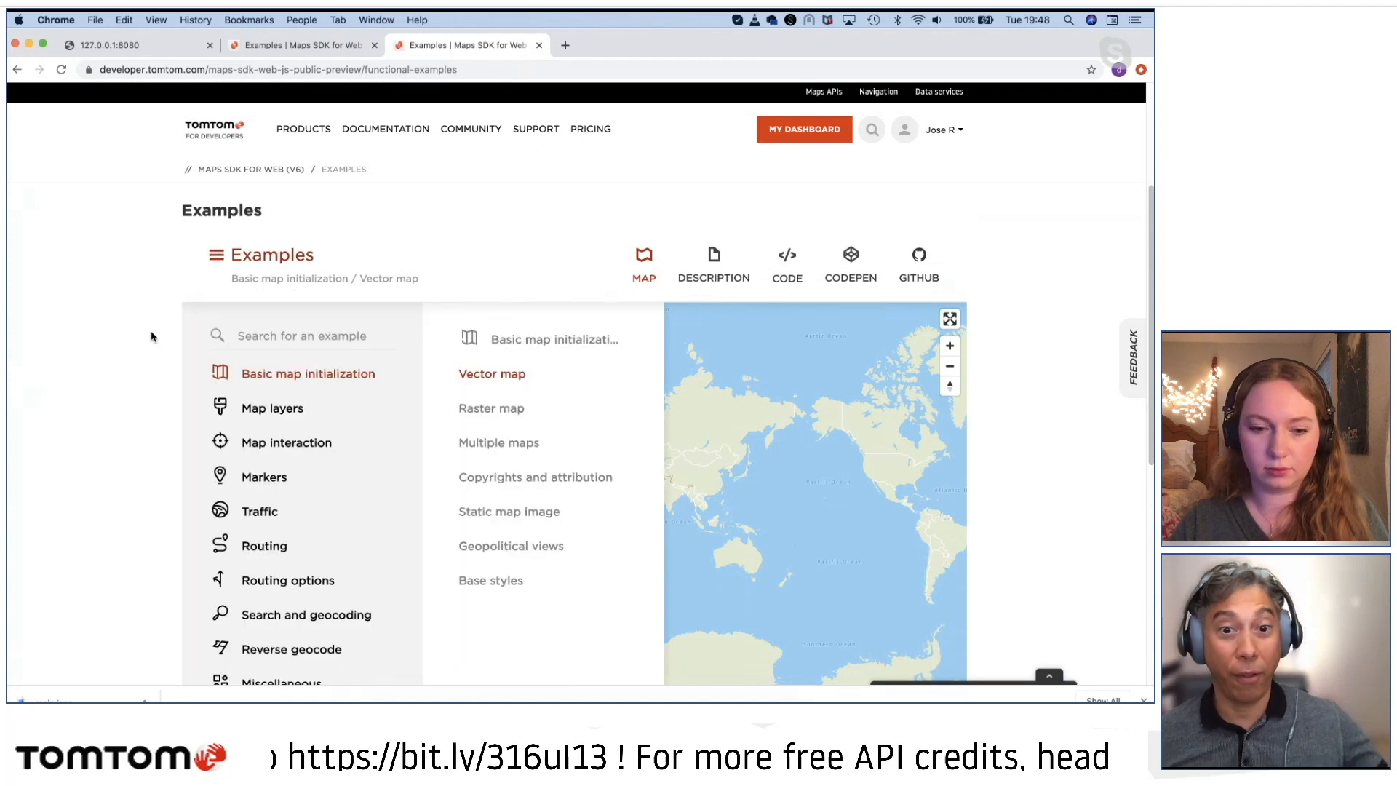
click(280, 409)
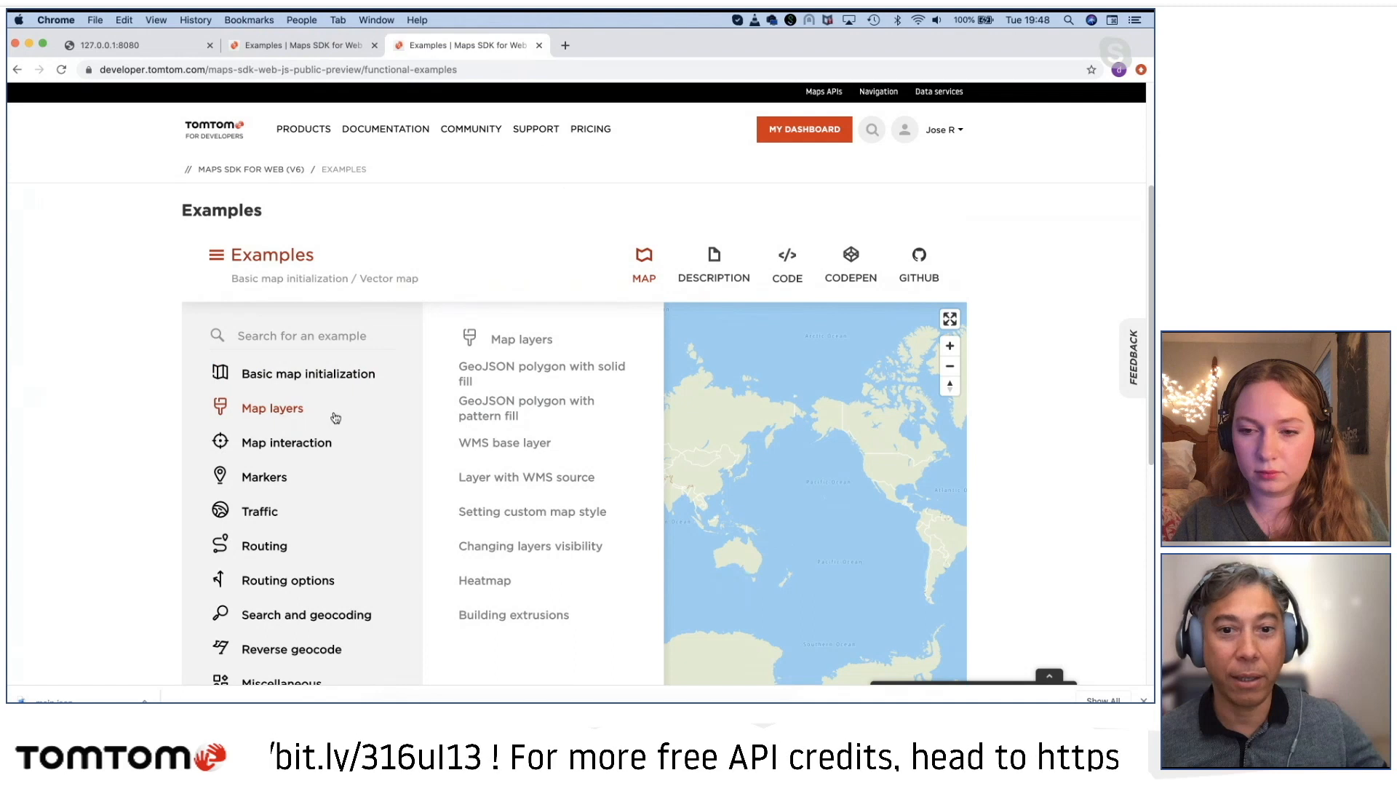
click(495, 513)
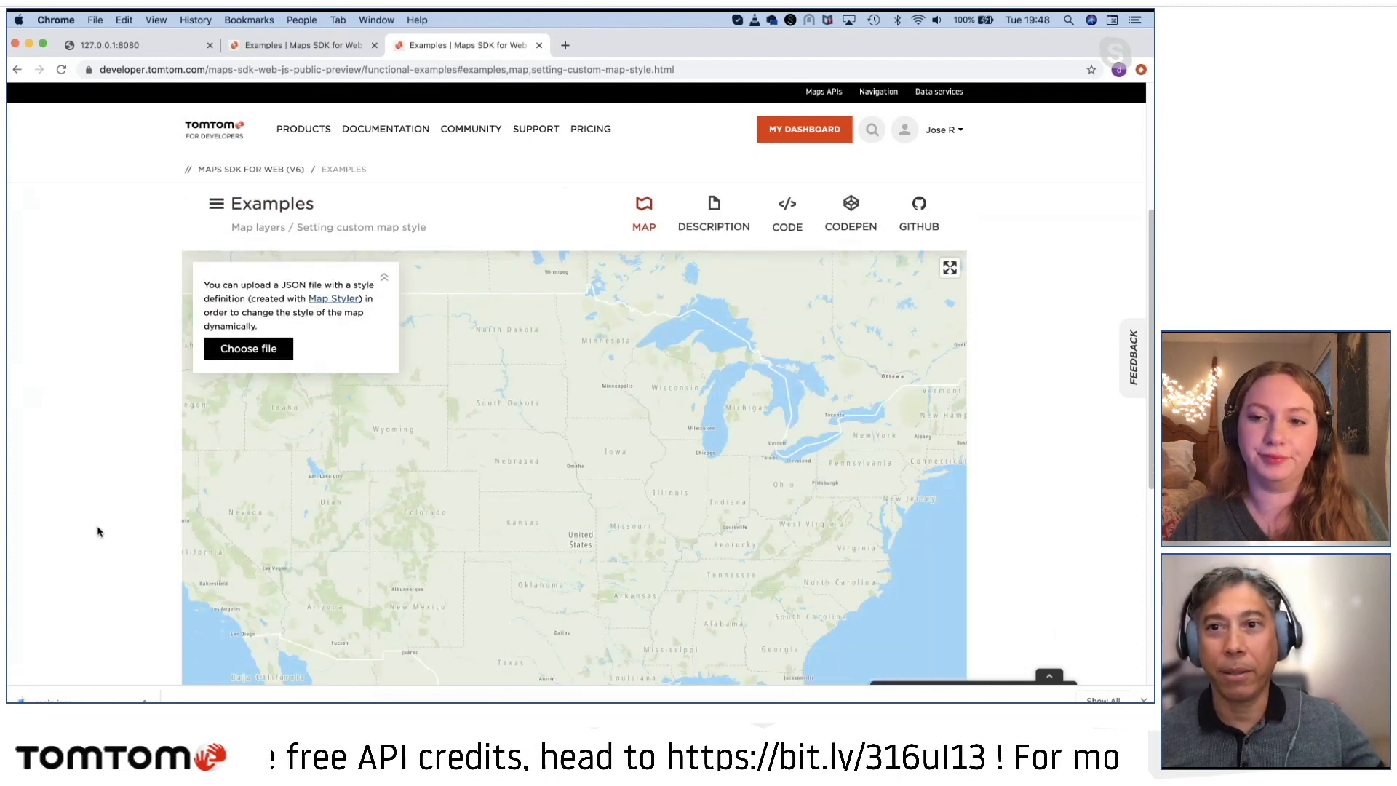
Step: Bring the Vancouver metropolitan area into view on the example map at regional scale
scroll(99, 532, down, 2)
scroll(98, 531, down, 1)
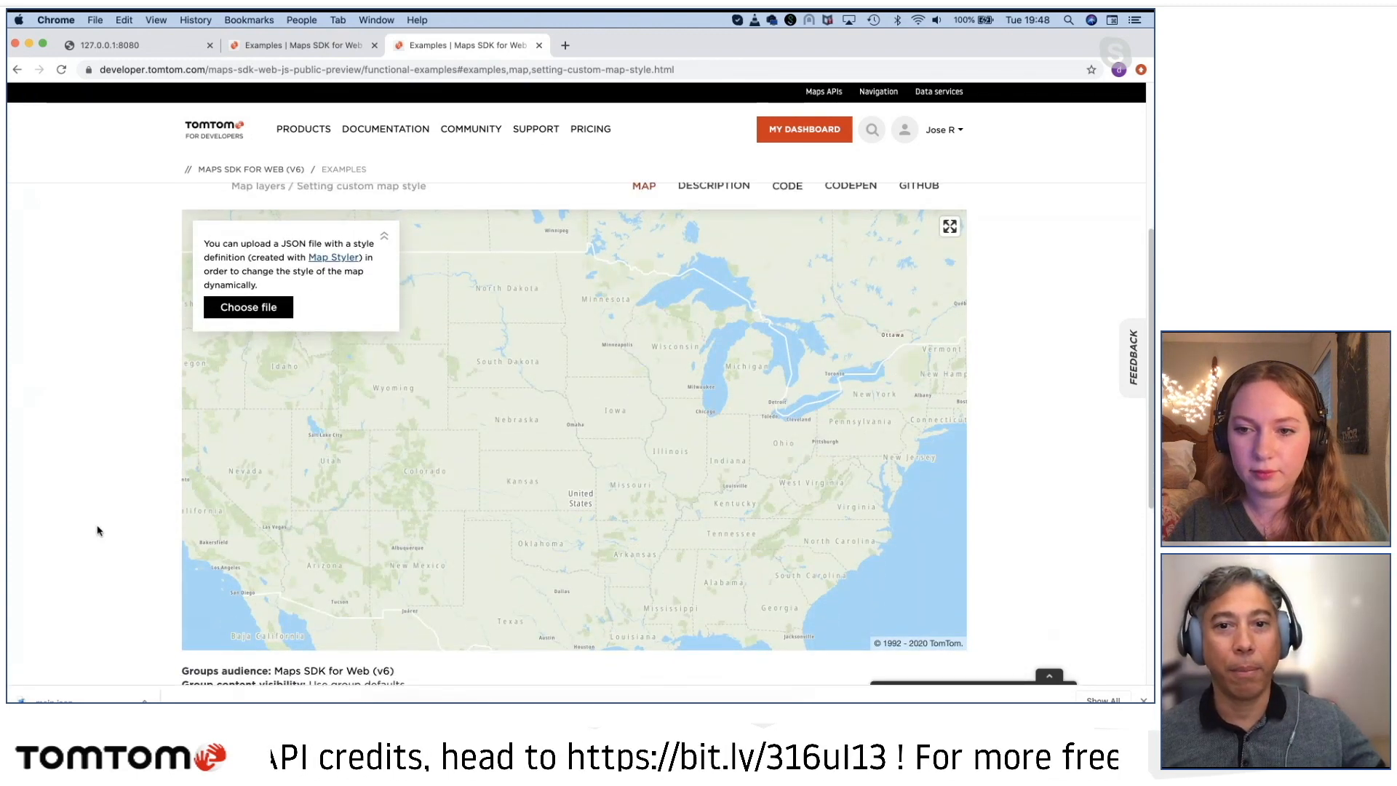
scroll(98, 531, up, 1)
scroll(524, 509, down, 5)
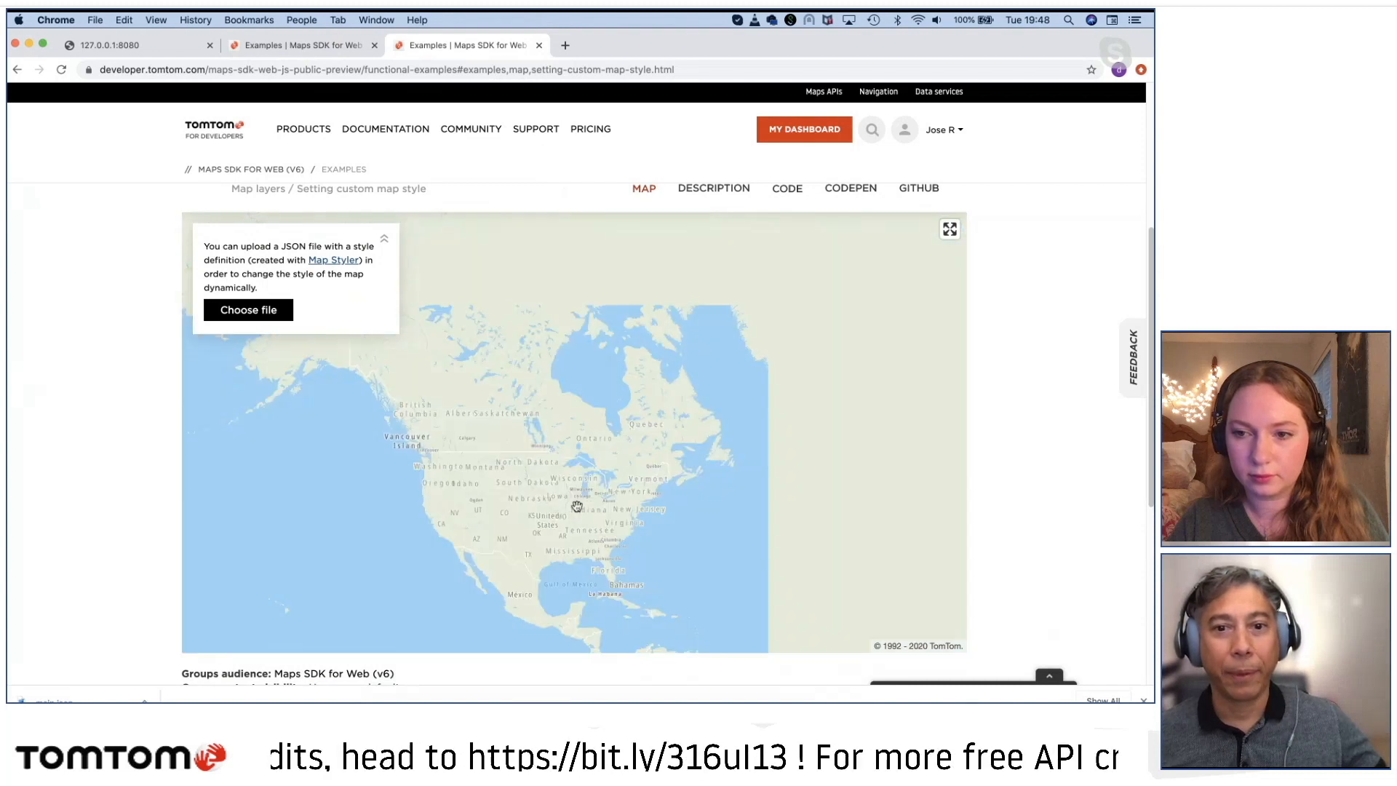
scroll(699, 480, up, 5)
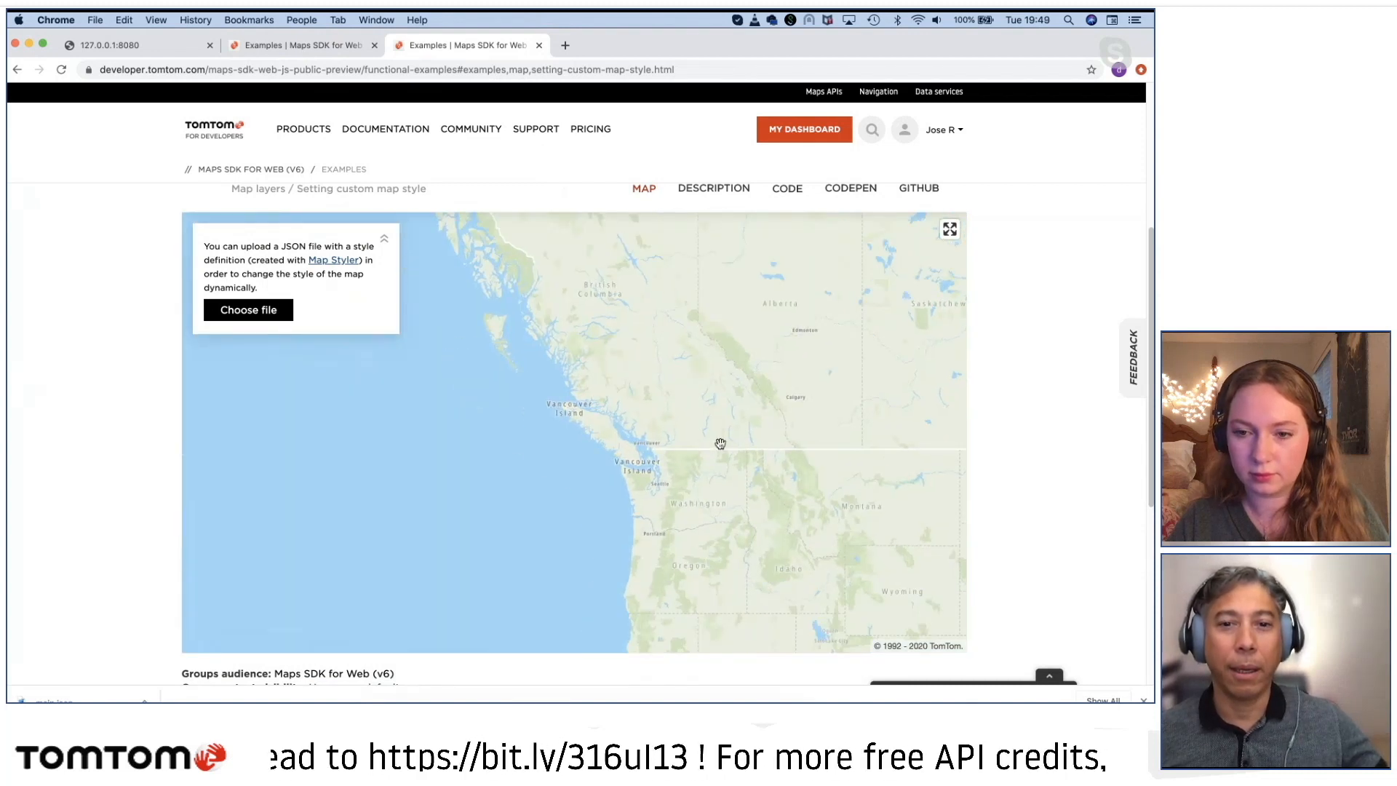
scroll(720, 444, up, 5)
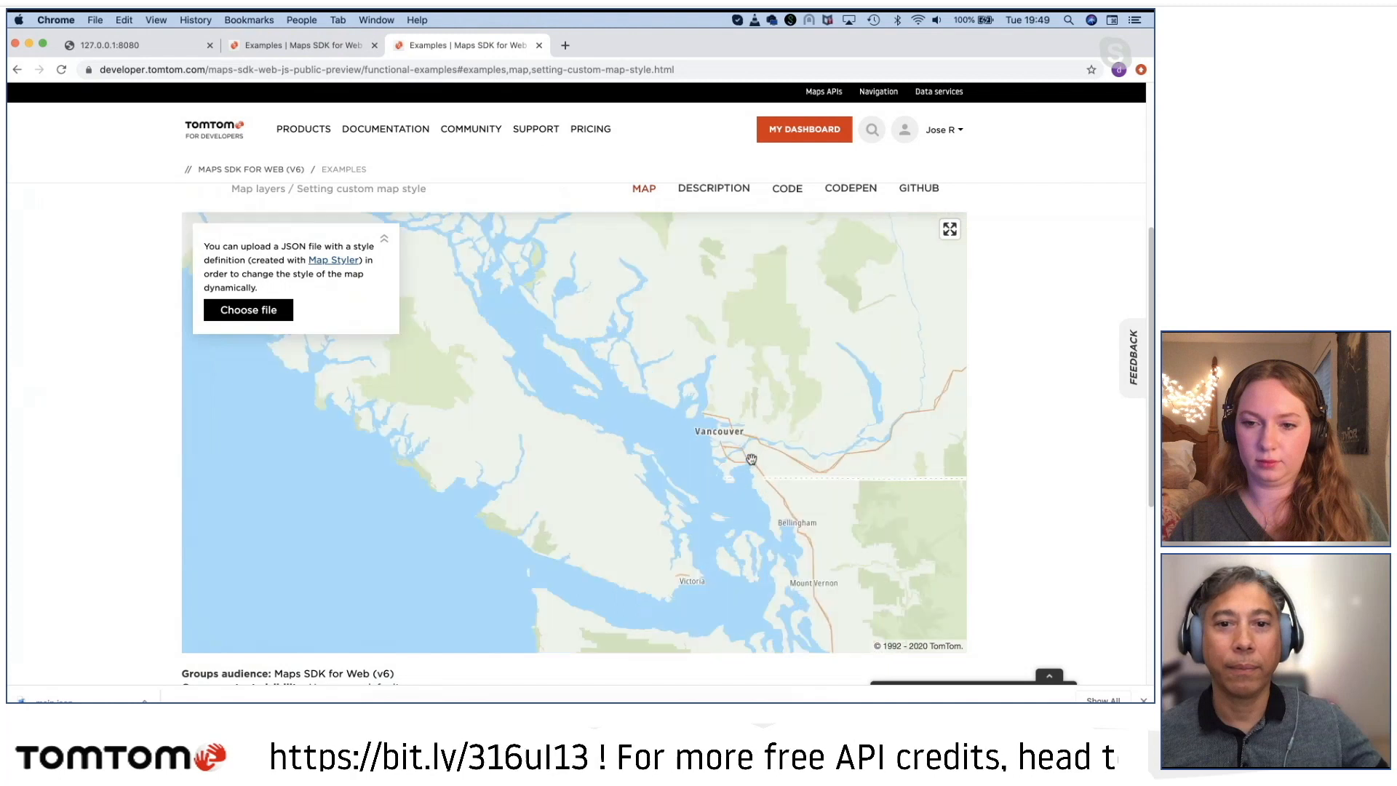
scroll(751, 459, up, 5)
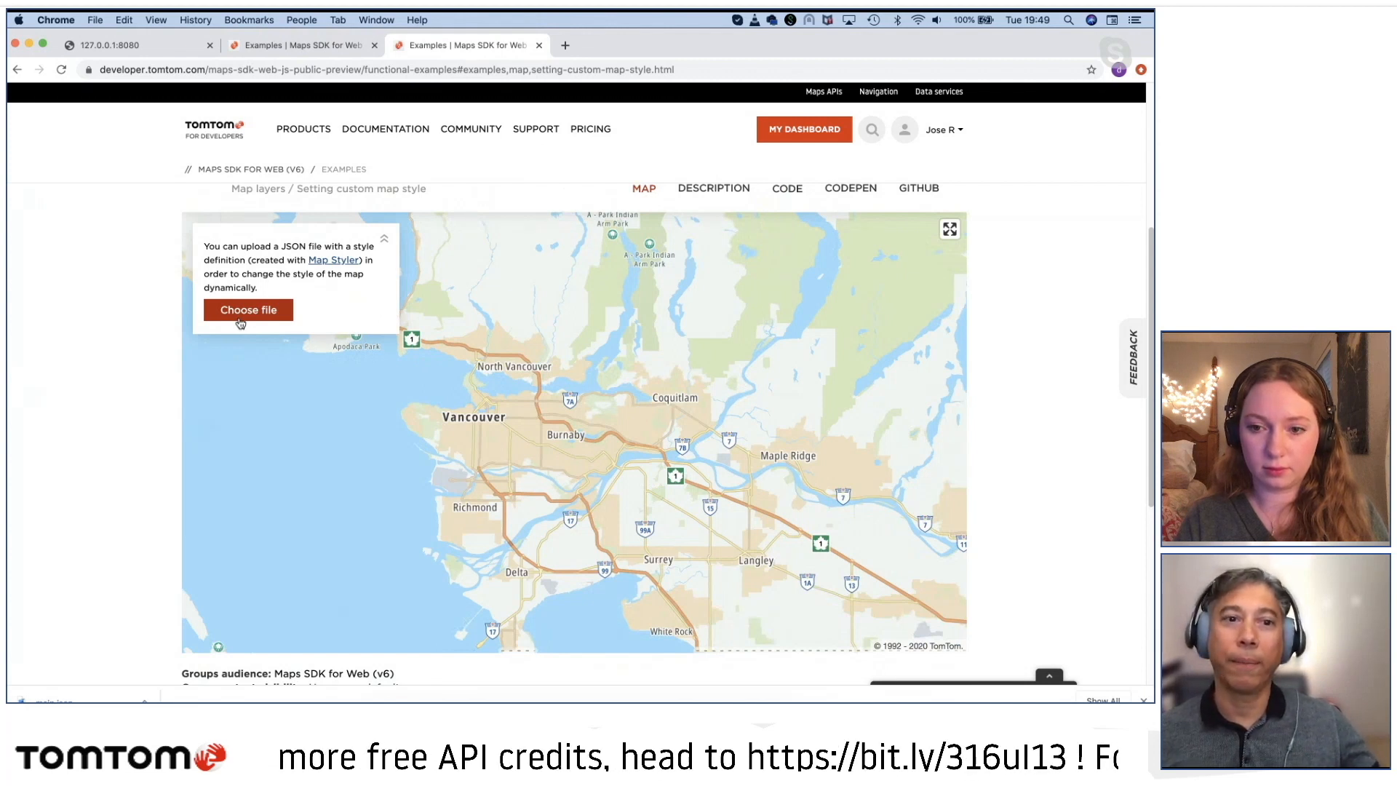
Step: Upload the newest main.json from the Downloads folder, sorted by most recent modification date, as the example map's custom style
click(238, 314)
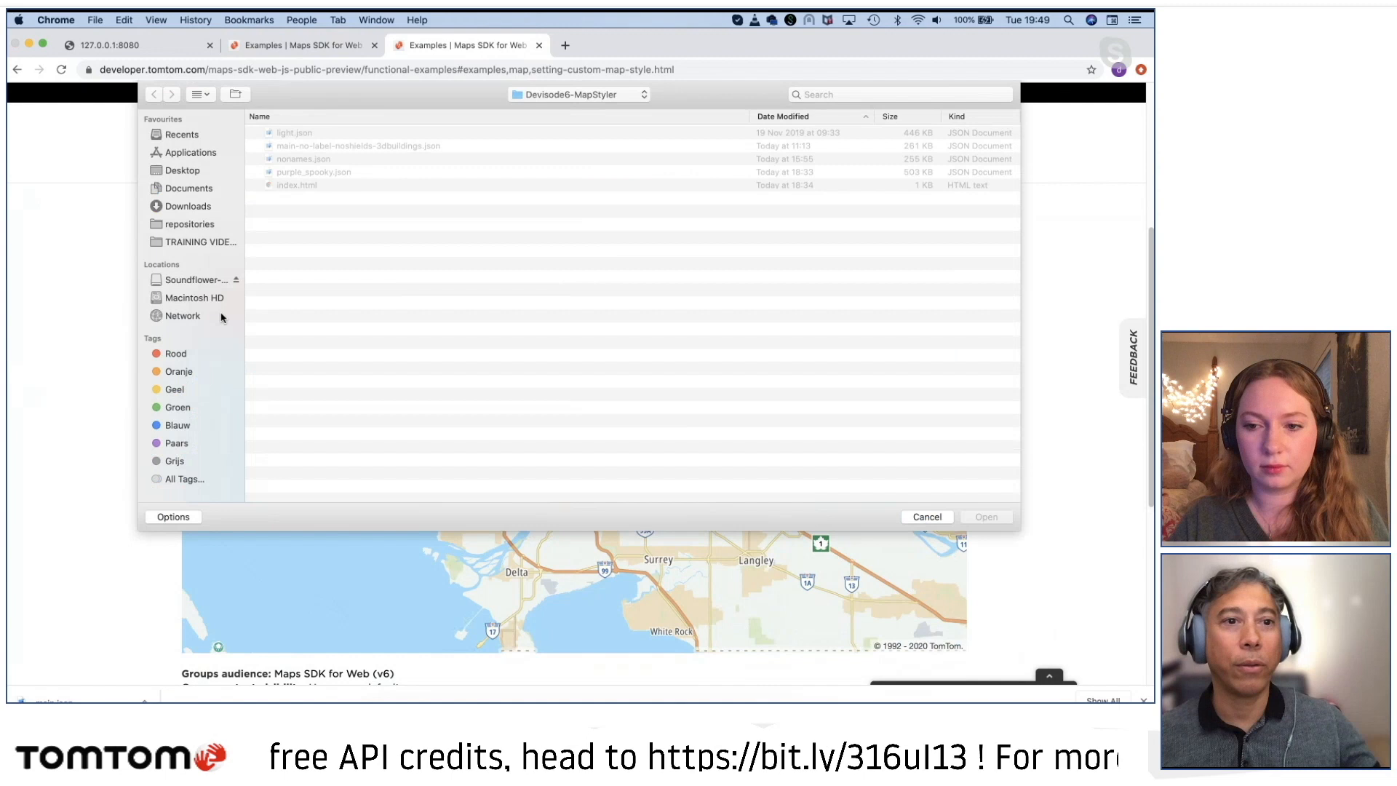
click(171, 207)
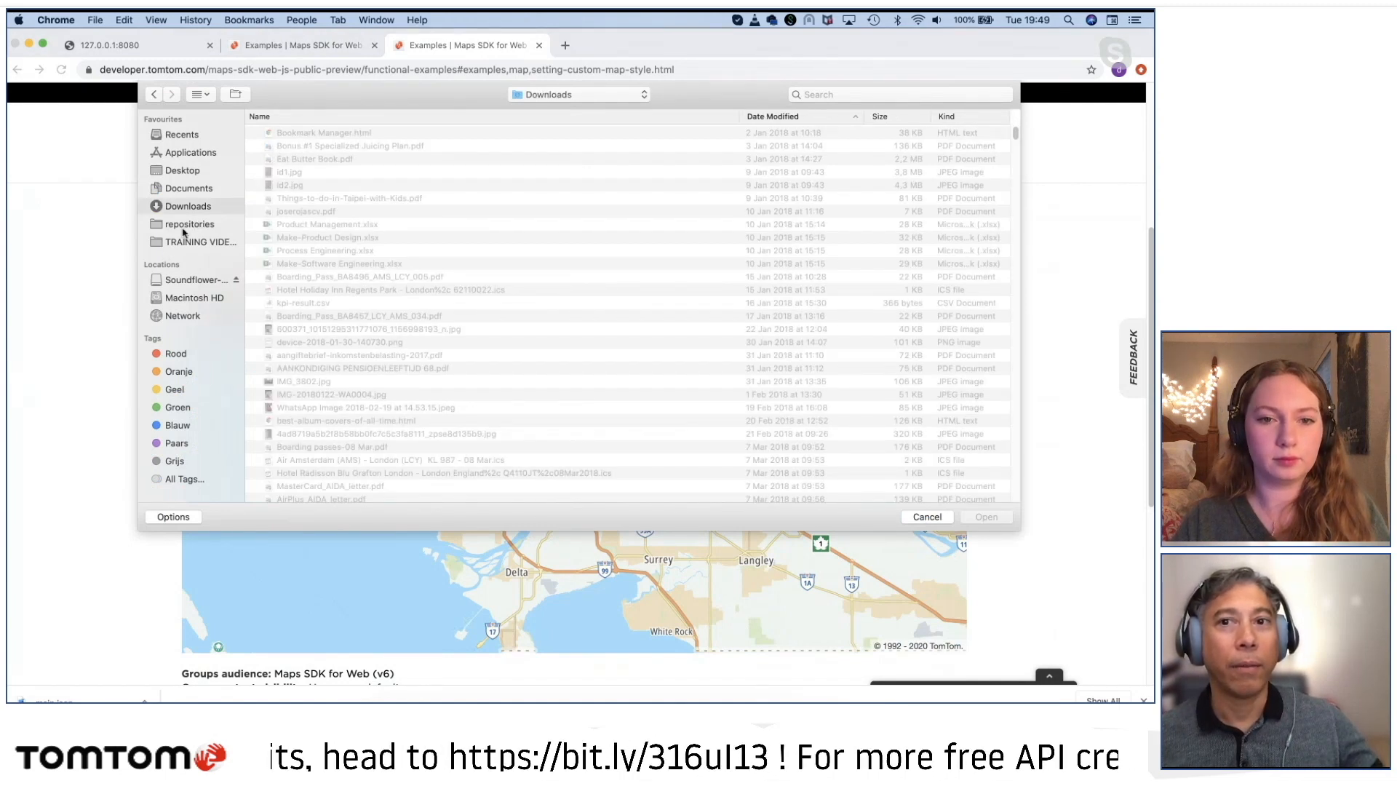
scroll(702, 390, down, 15)
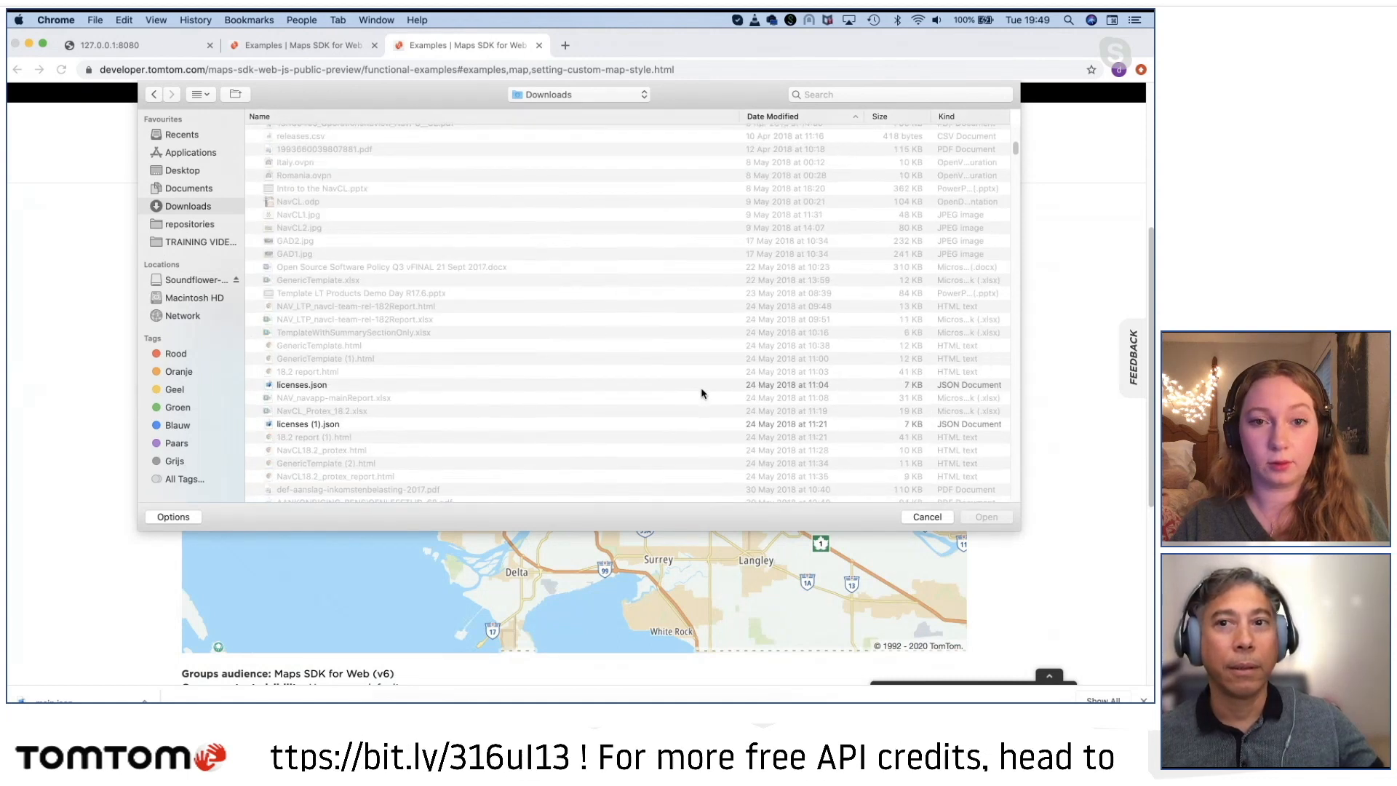
scroll(701, 393, down, 10)
click(806, 118)
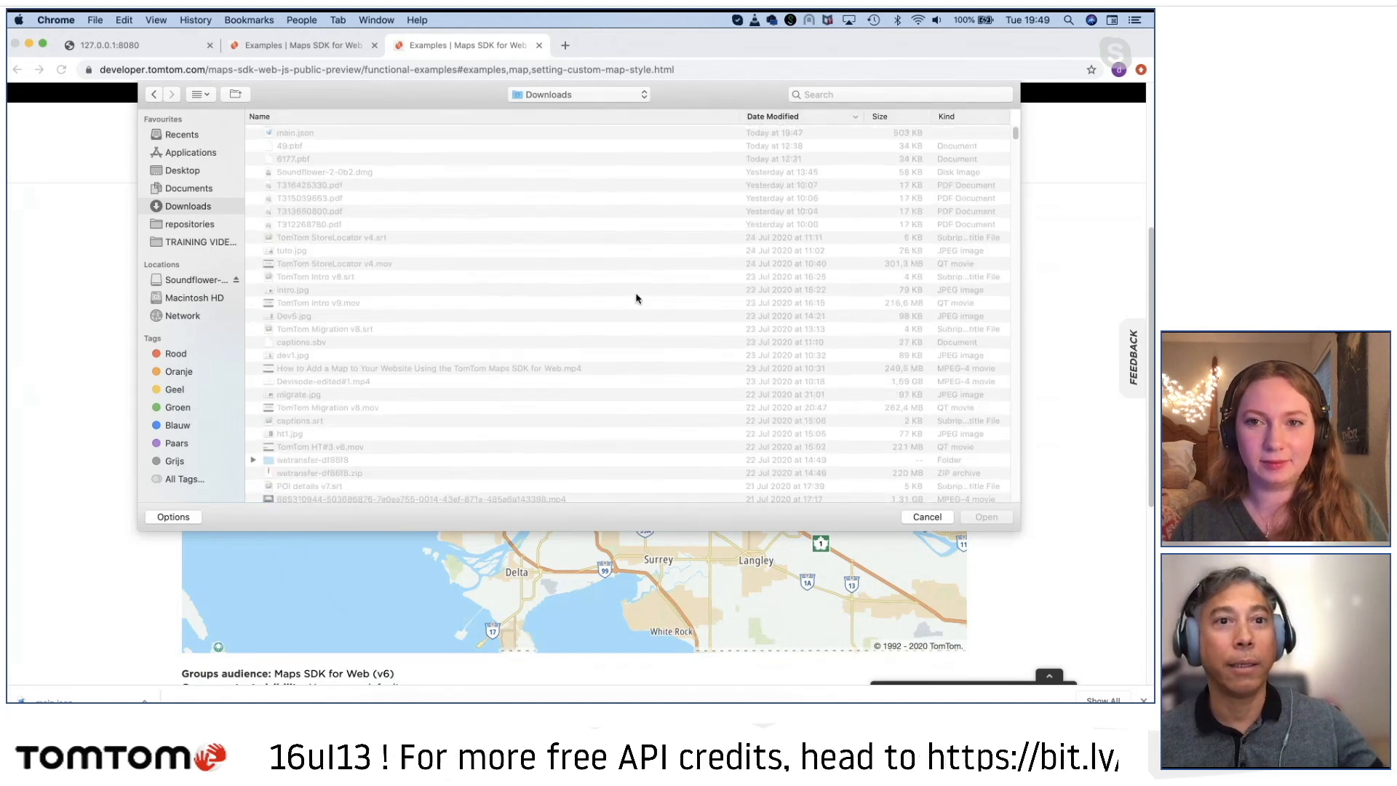
double_click(292, 133)
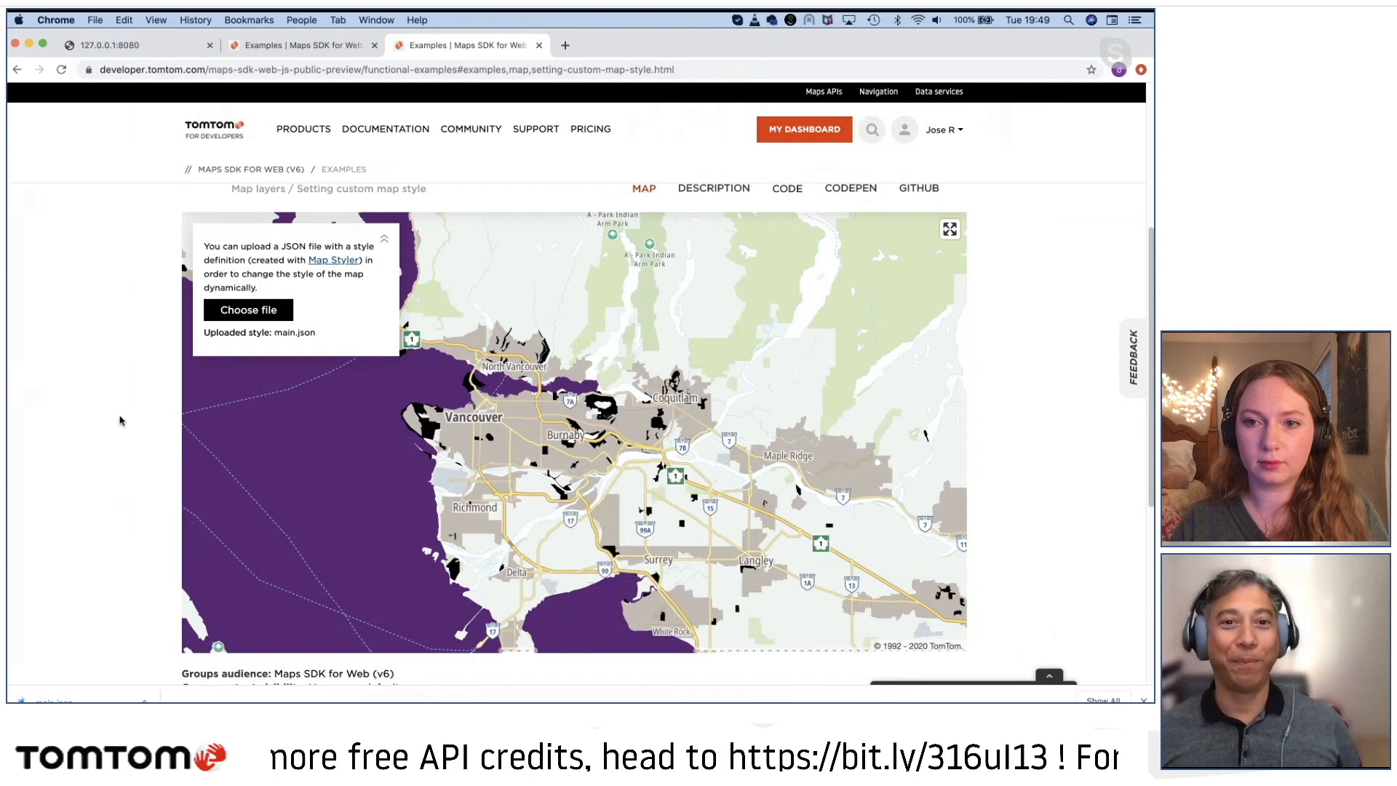
Step: Examine the uploaded style's water, park and built-up area colors around Vancouver from regional down to neighborhood scale
drag(578, 481, 556, 421)
scroll(556, 421, up, 1)
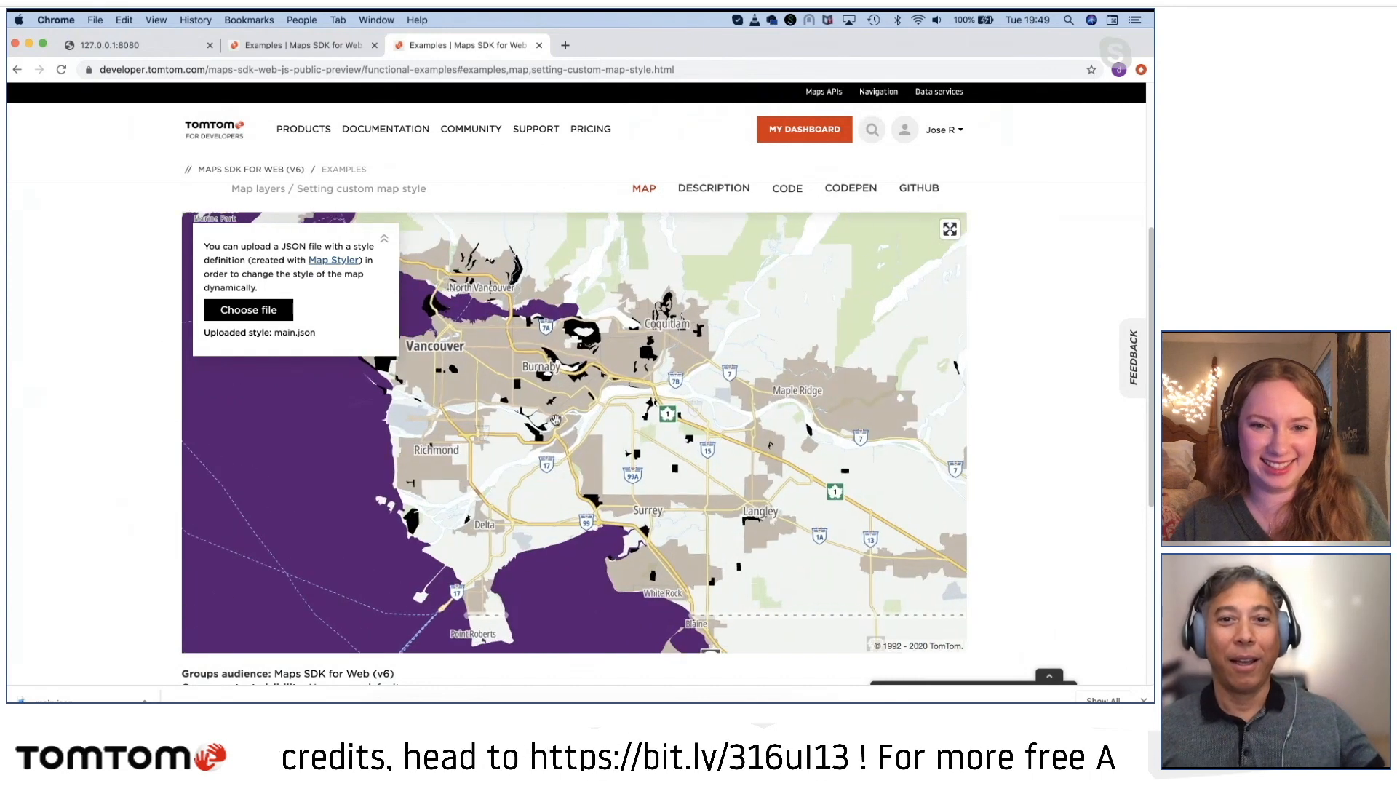
drag(481, 371, 620, 412)
scroll(620, 412, up, 3)
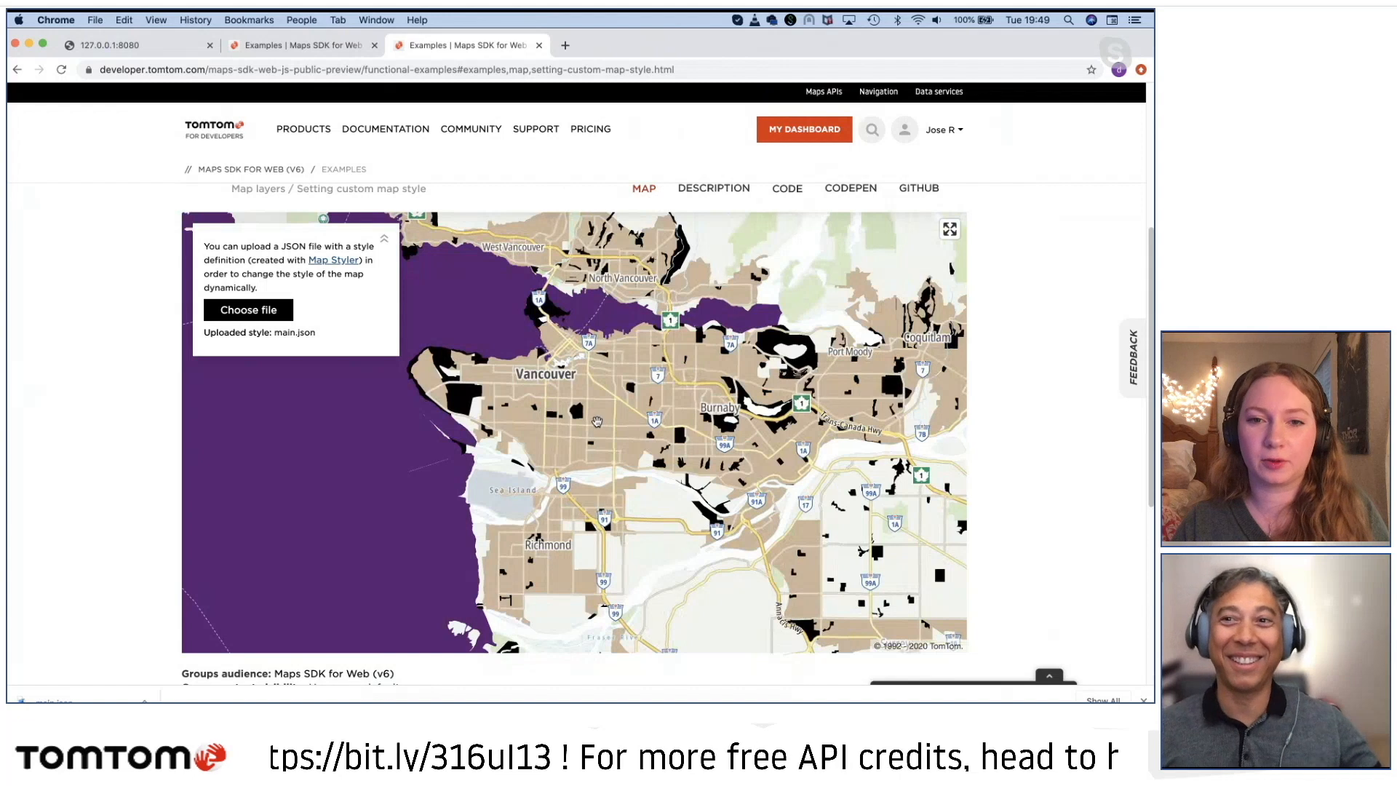
drag(599, 428, 679, 464)
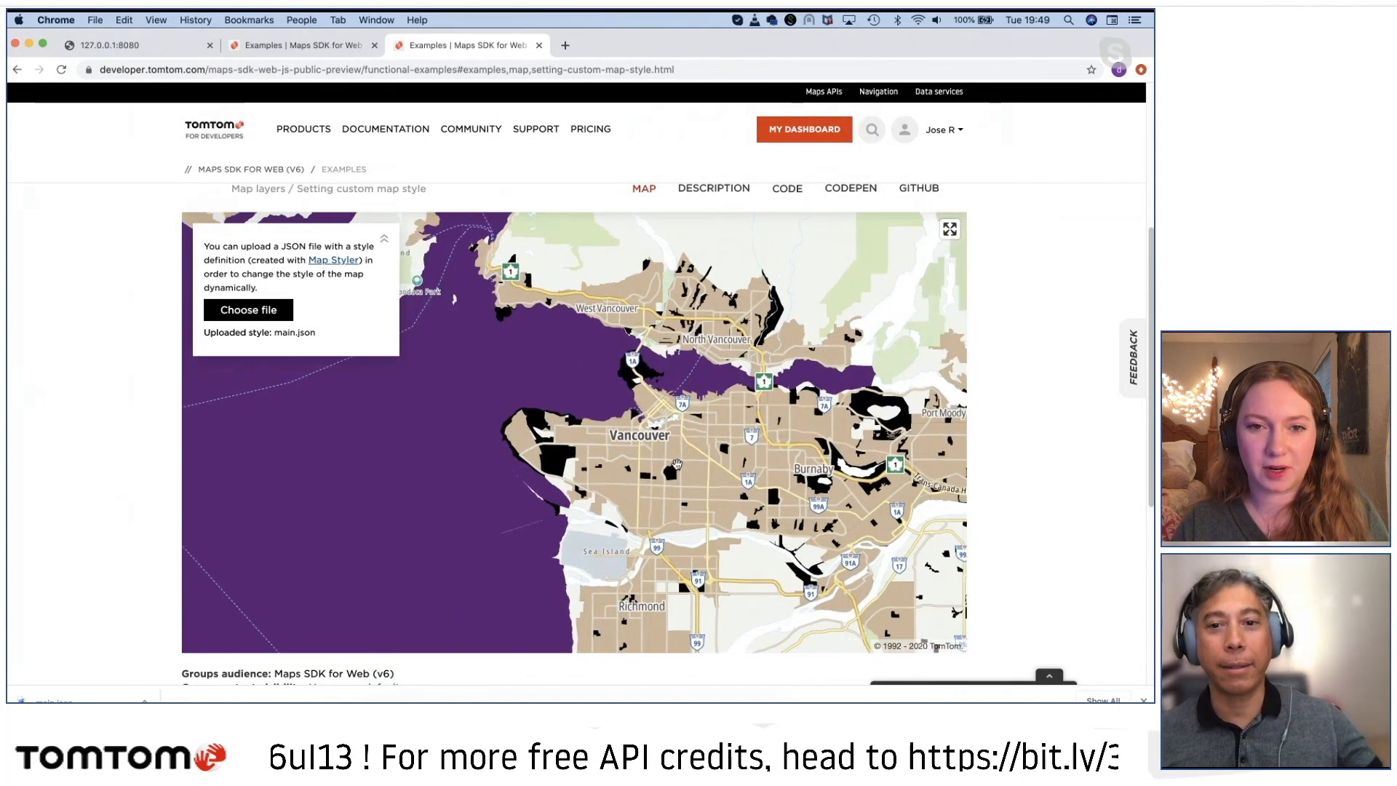
scroll(676, 466, up, 5)
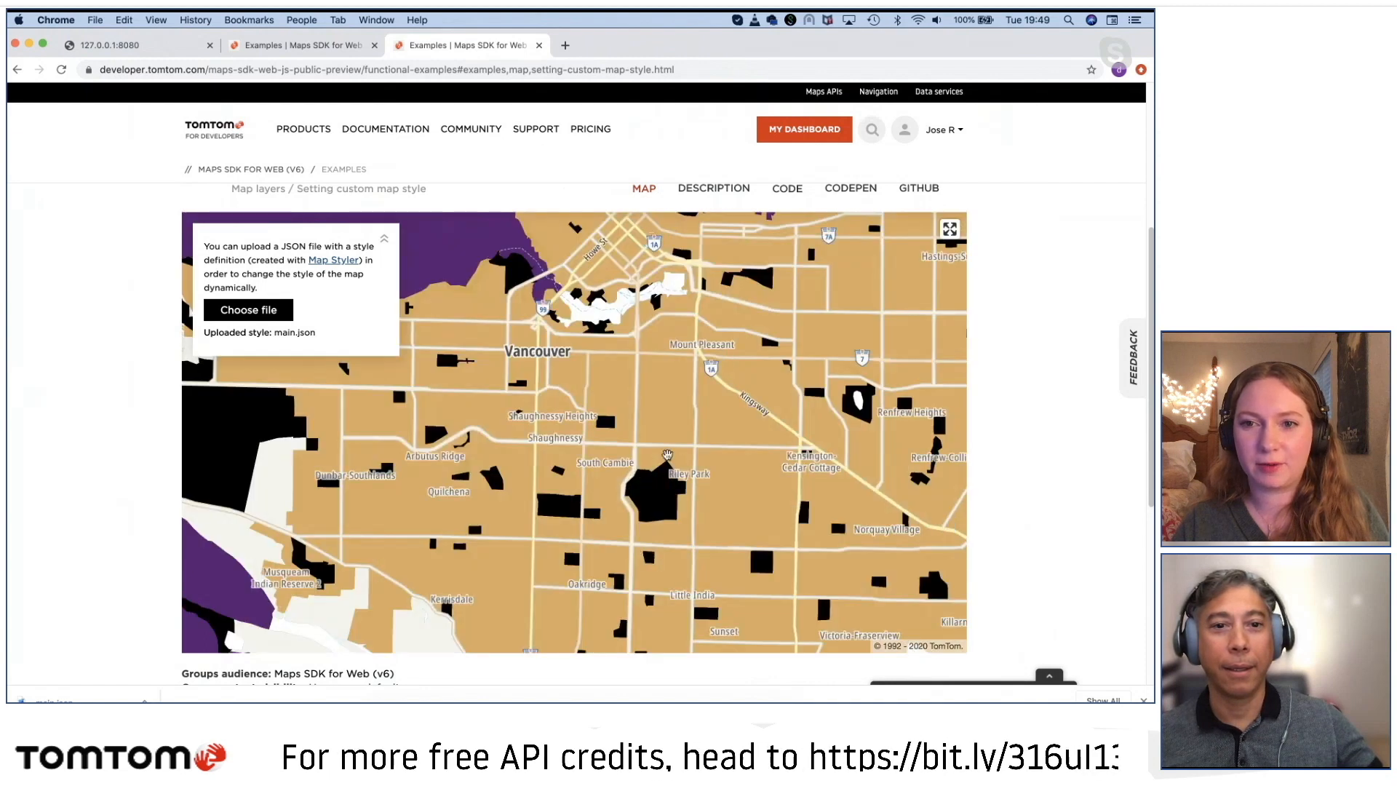
mouse_move(631, 369)
mouse_down()
mouse_move(742, 396)
mouse_move(799, 379)
mouse_move(615, 355)
mouse_up()
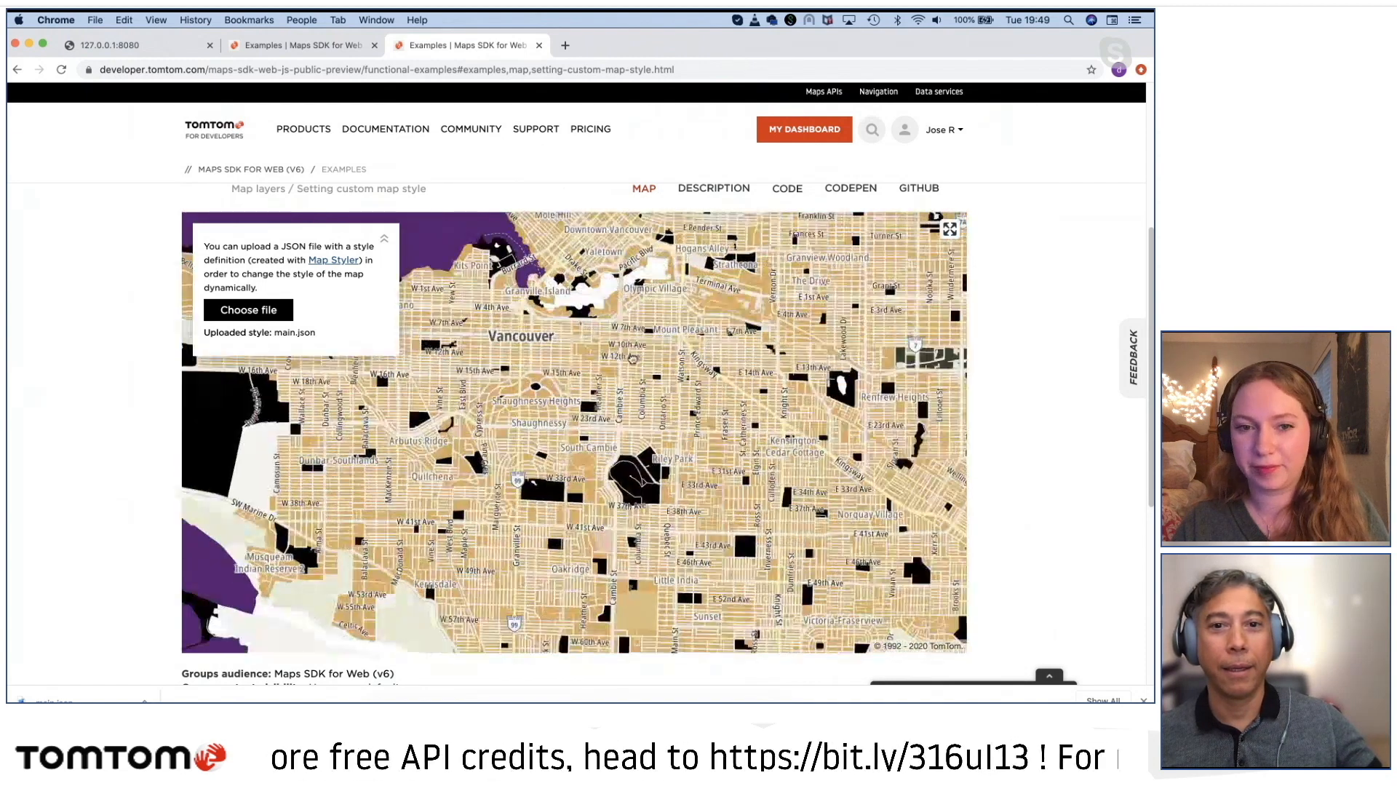
scroll(543, 486, up, 2)
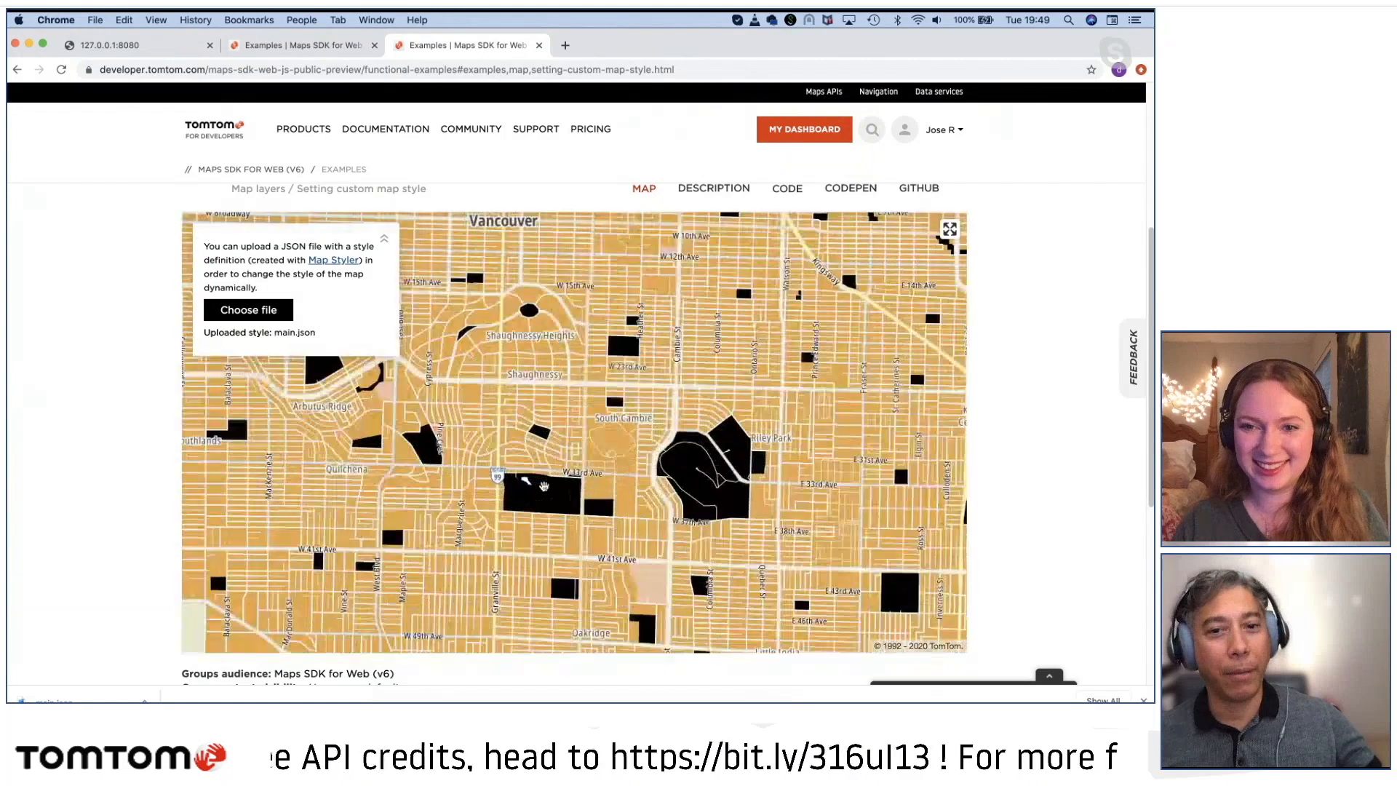
scroll(544, 486, up, 5)
drag(502, 312, 608, 466)
scroll(608, 465, down, 3)
drag(541, 370, 615, 478)
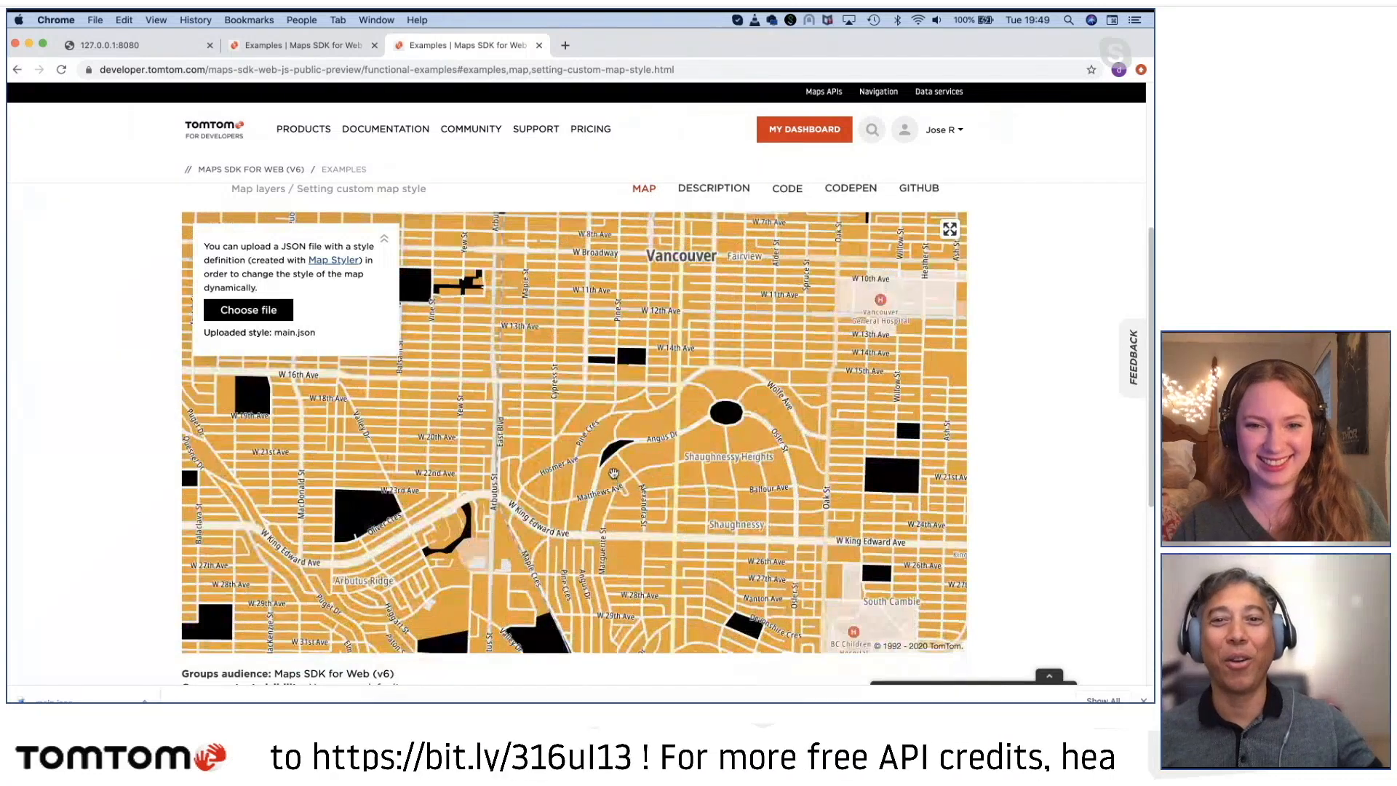
drag(568, 363, 654, 474)
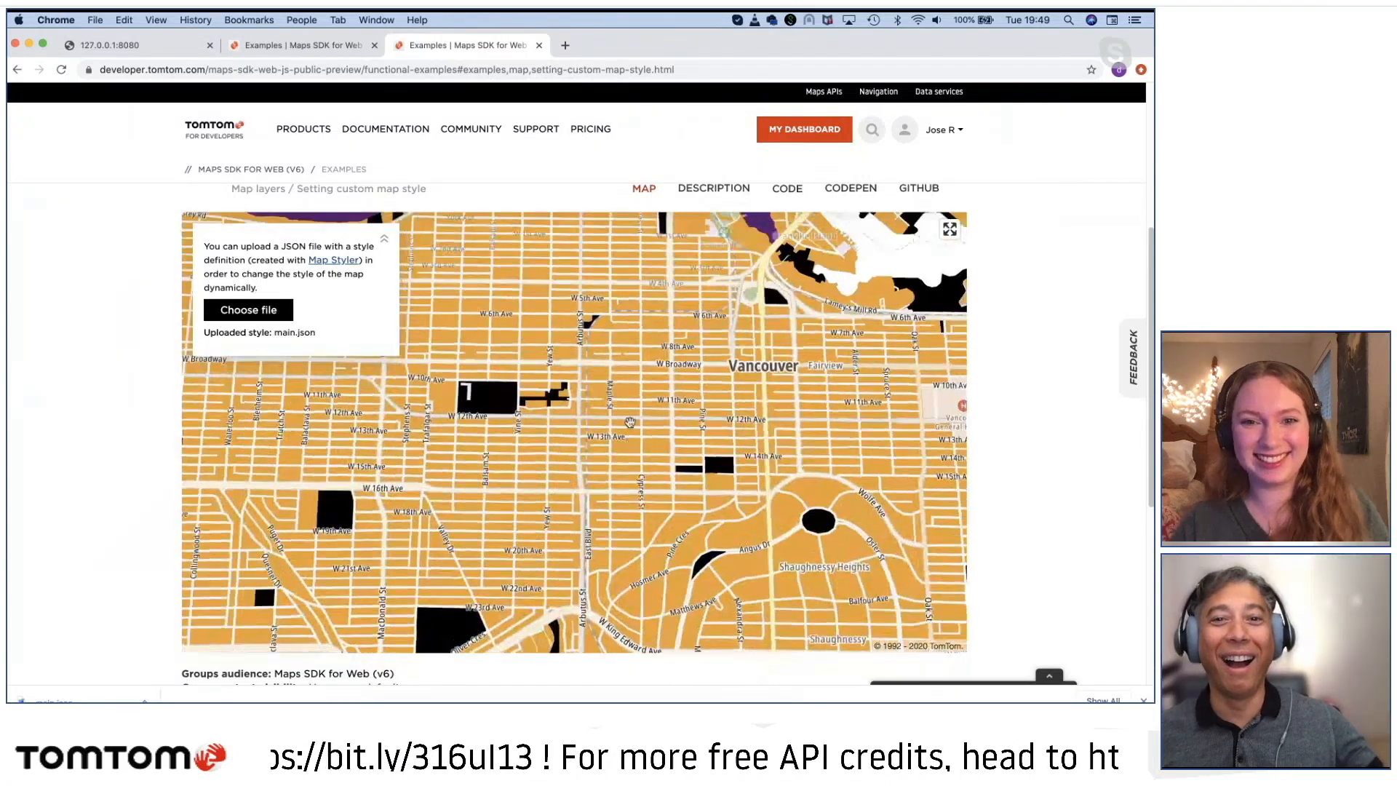
Step: Examine the 3D buildings and park areas around West Broadway and Connaught Park at street level, then Kitsilano at district scale
scroll(643, 405, up, 5)
scroll(643, 406, up, 5)
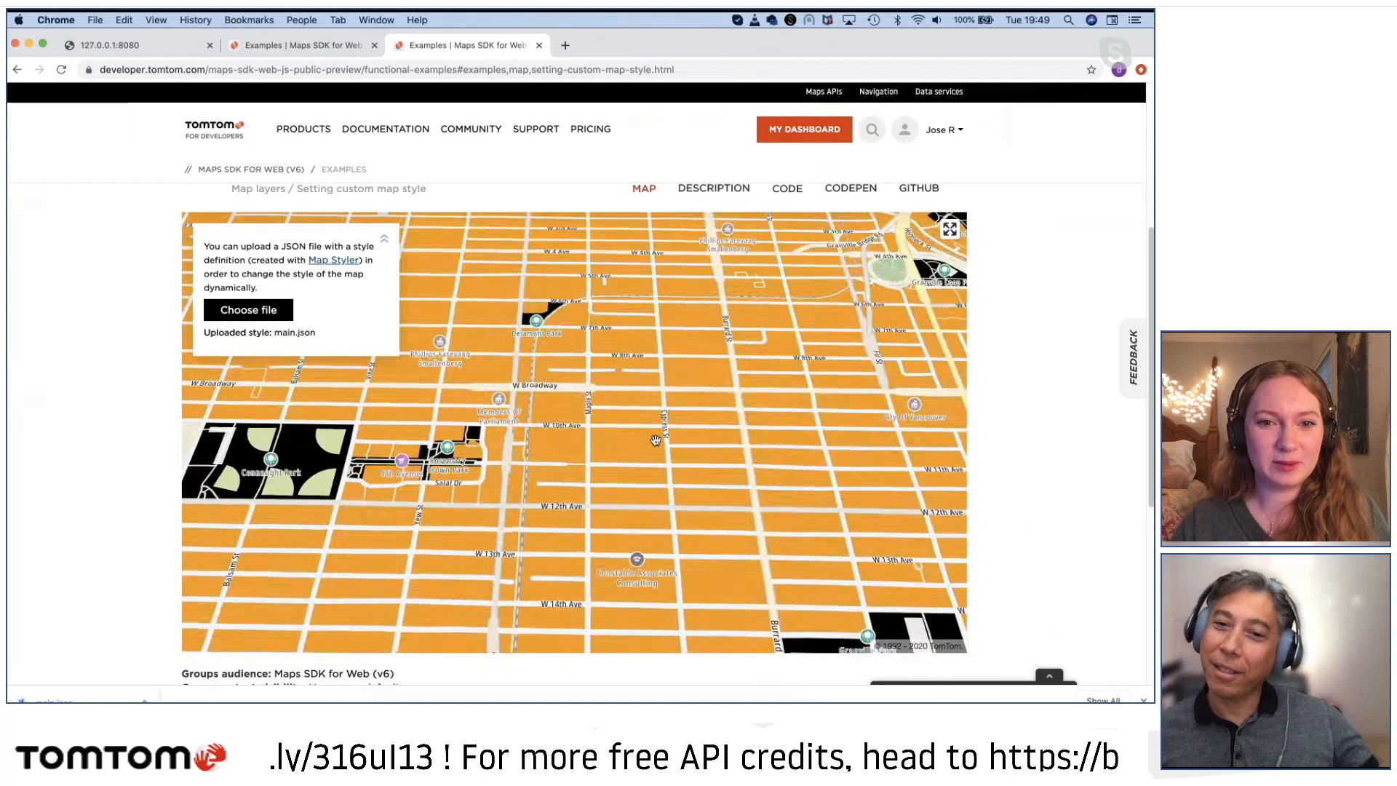
scroll(657, 441, up, 2)
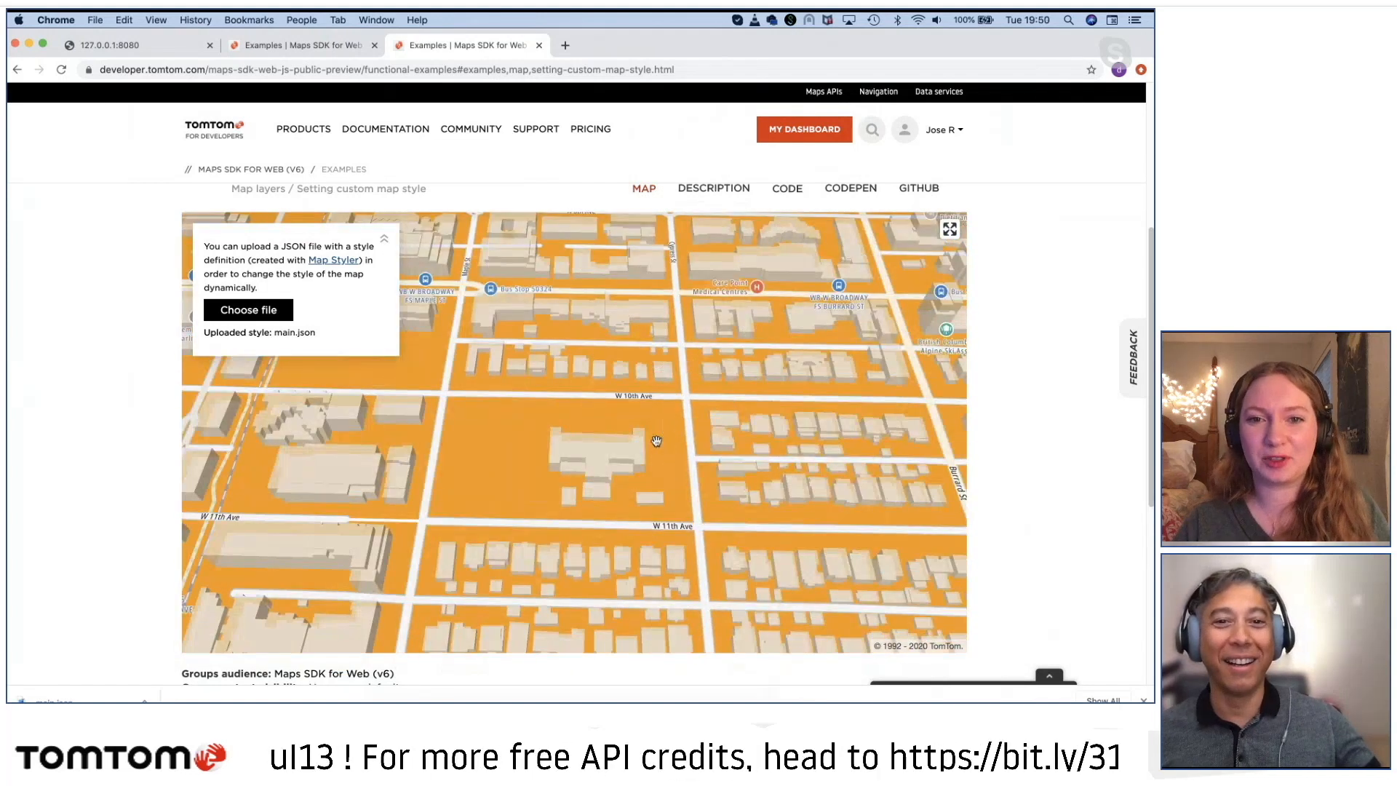
drag(575, 393, 909, 392)
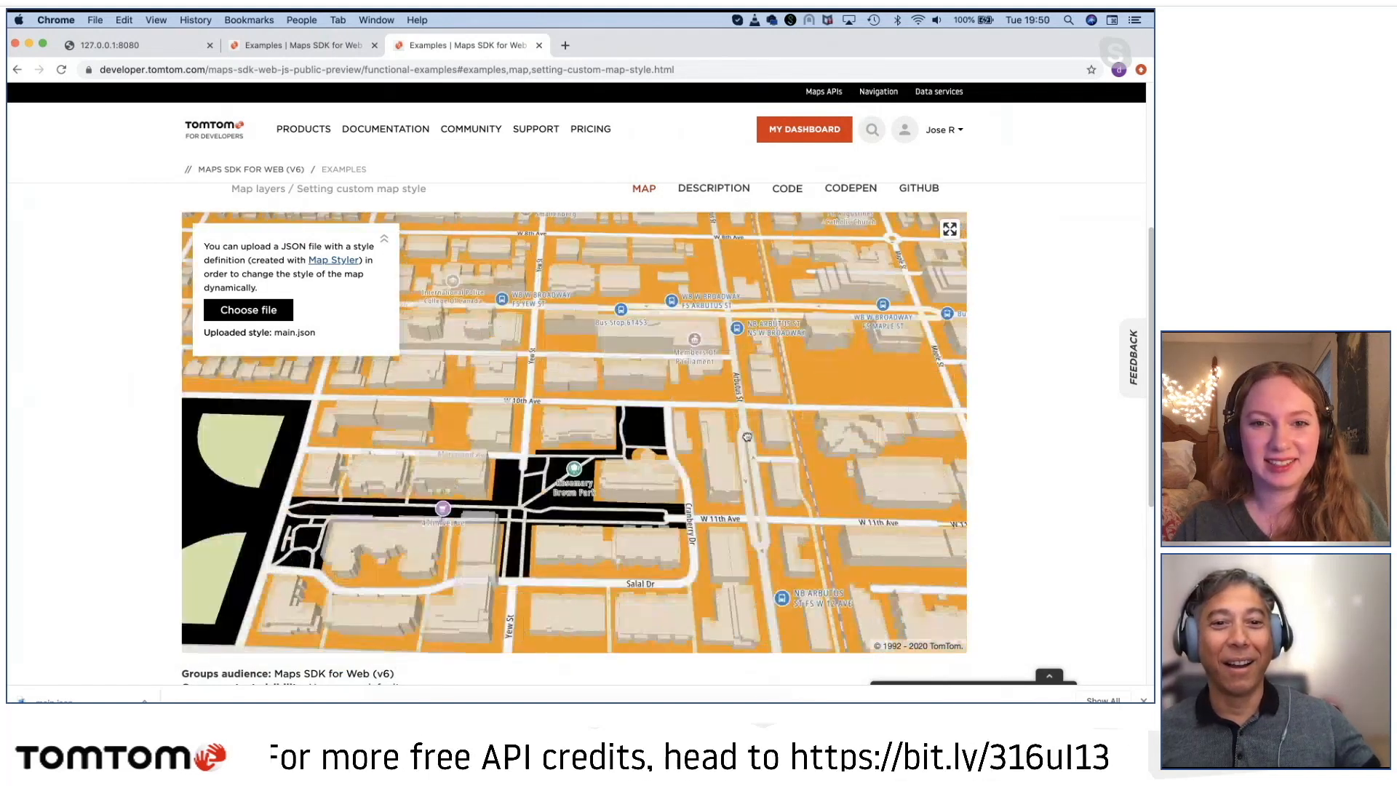
drag(309, 525, 546, 504)
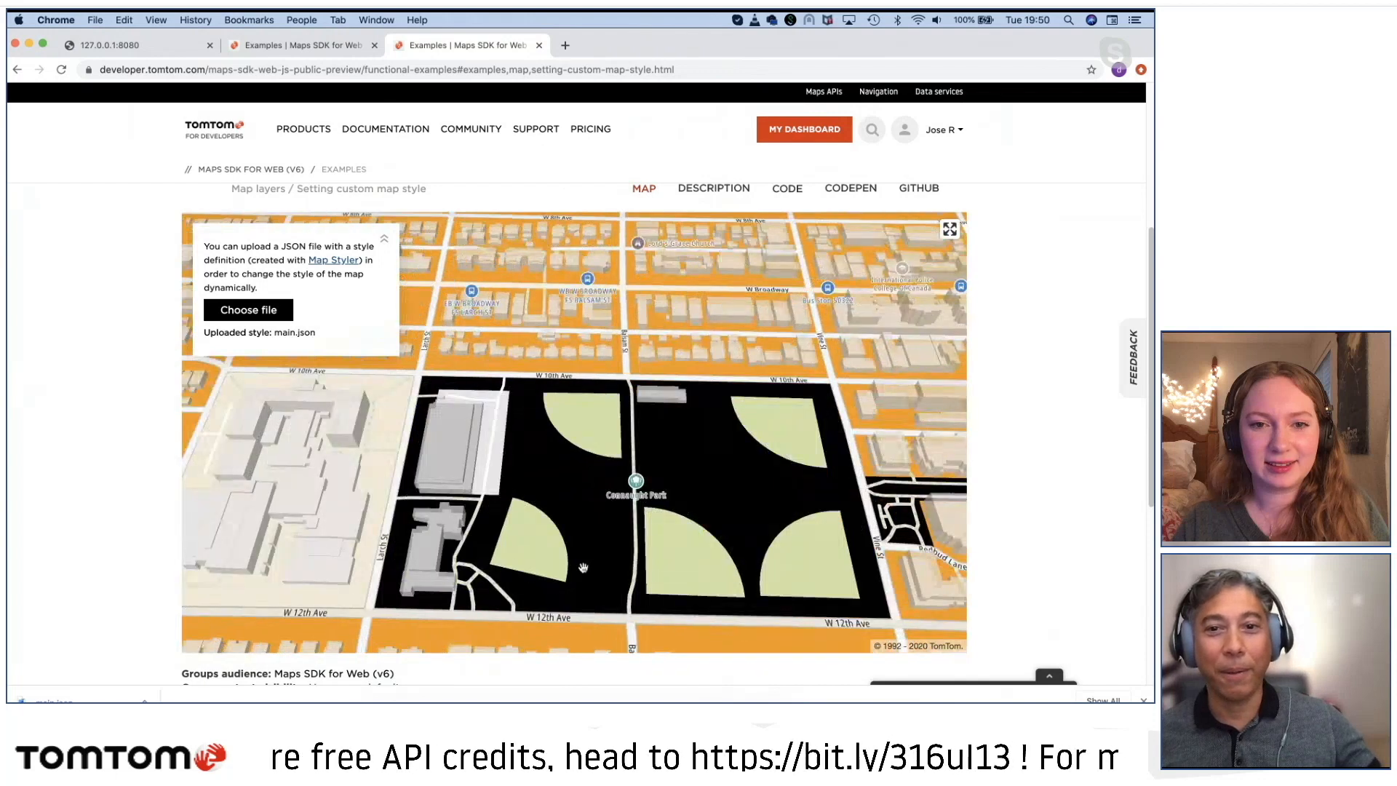
drag(640, 522, 487, 624)
drag(698, 379, 615, 551)
scroll(614, 551, down, 5)
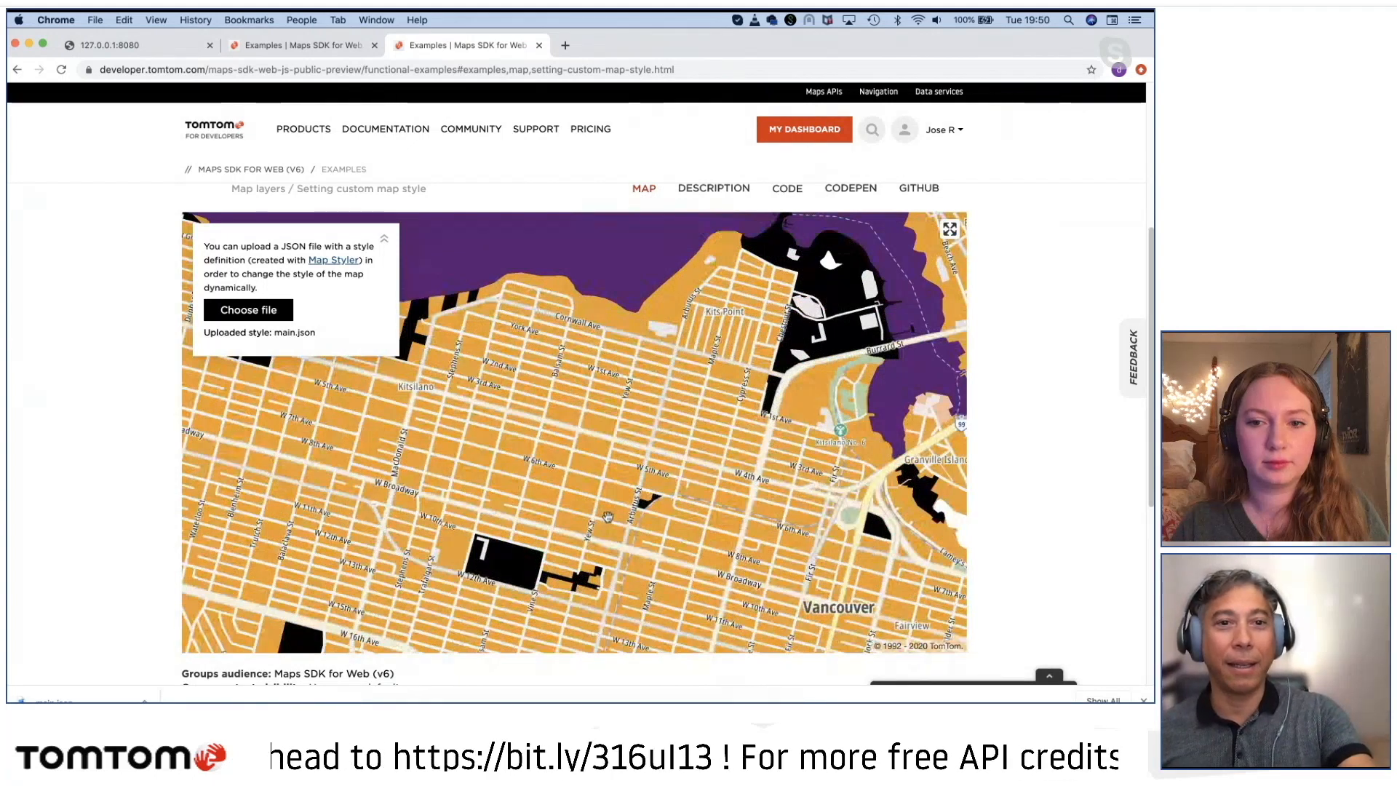
Step: Switch to Visual Studio Code and close purple_spooky.json and main-no-label-noshields-3dbuildings.json, keeping index.html open
key(super+Tab)
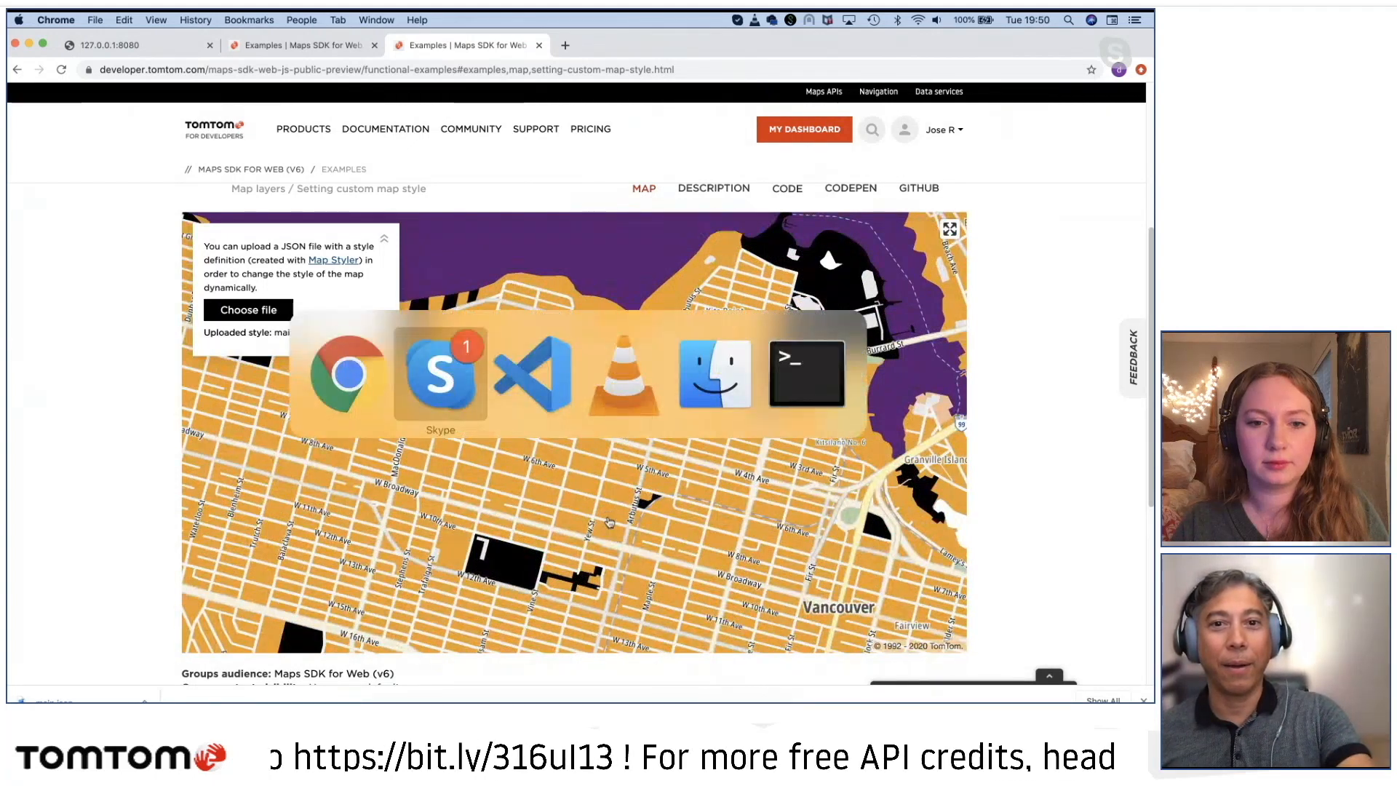
key(super+Tab)
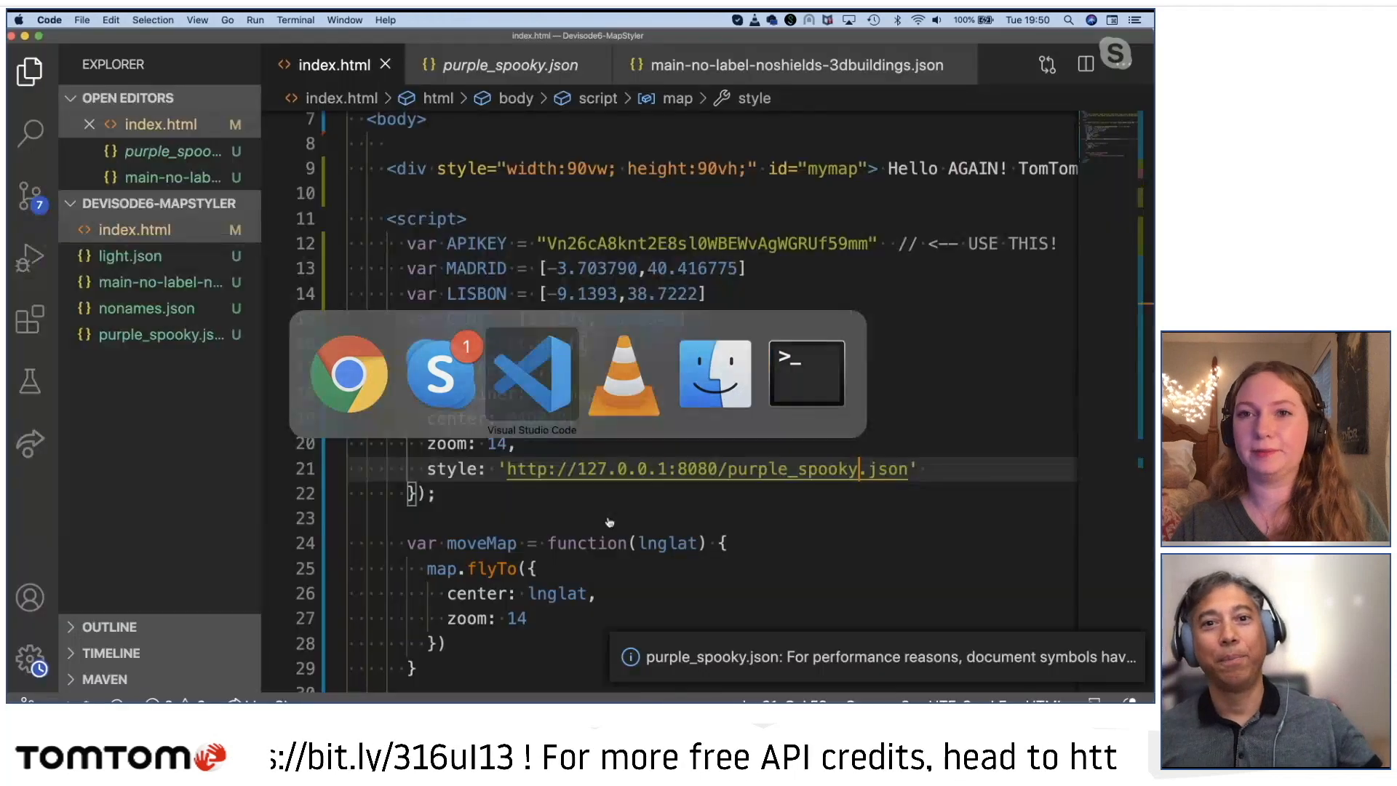
scroll(846, 414, up, 3)
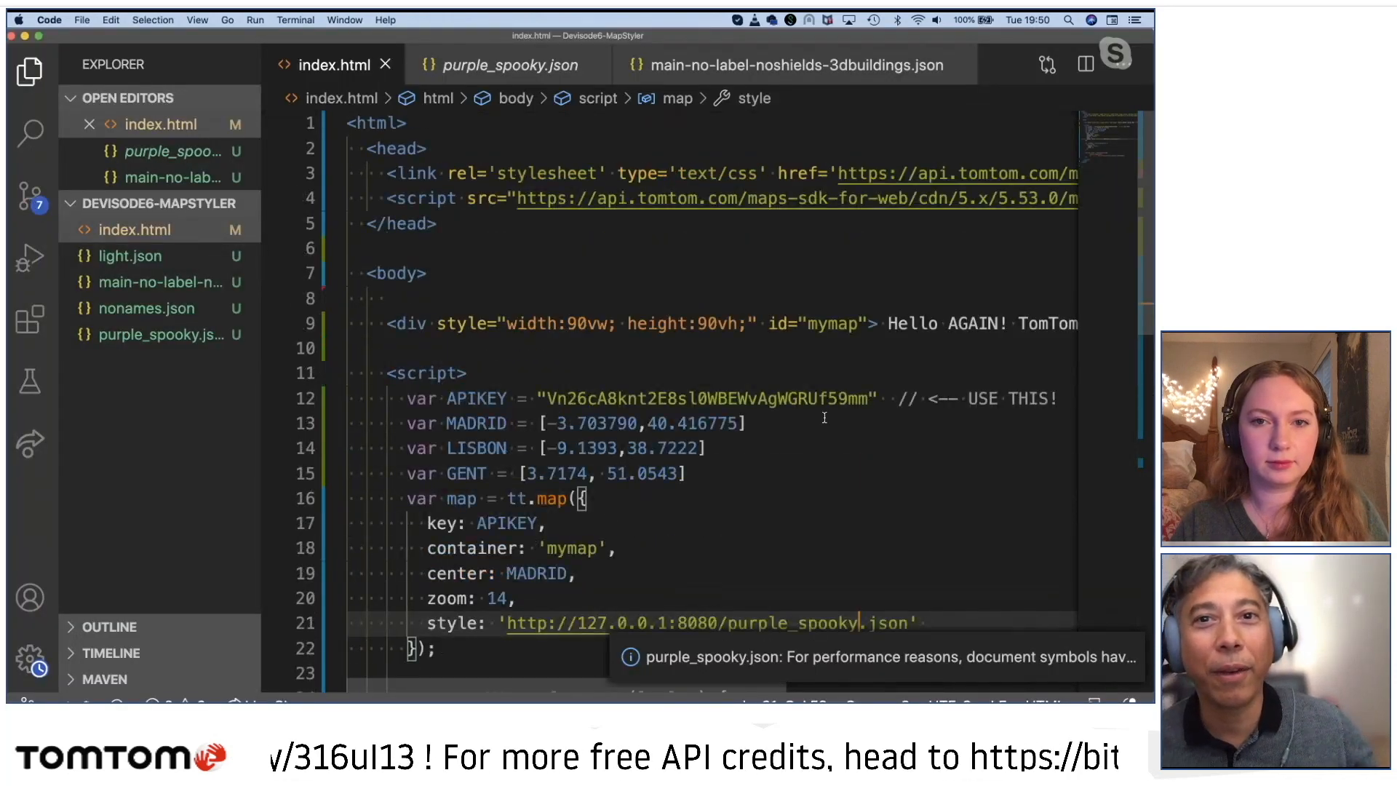
click(590, 65)
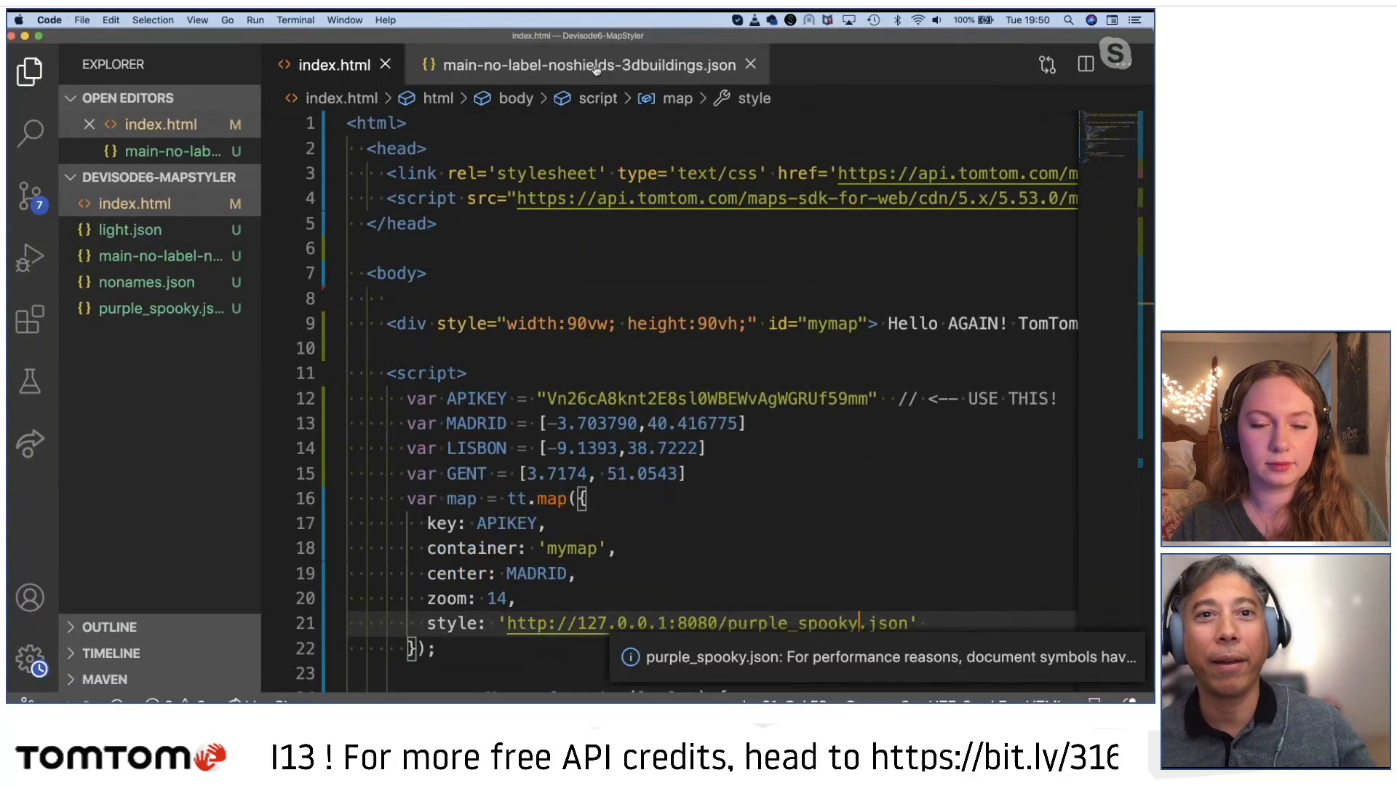
click(751, 66)
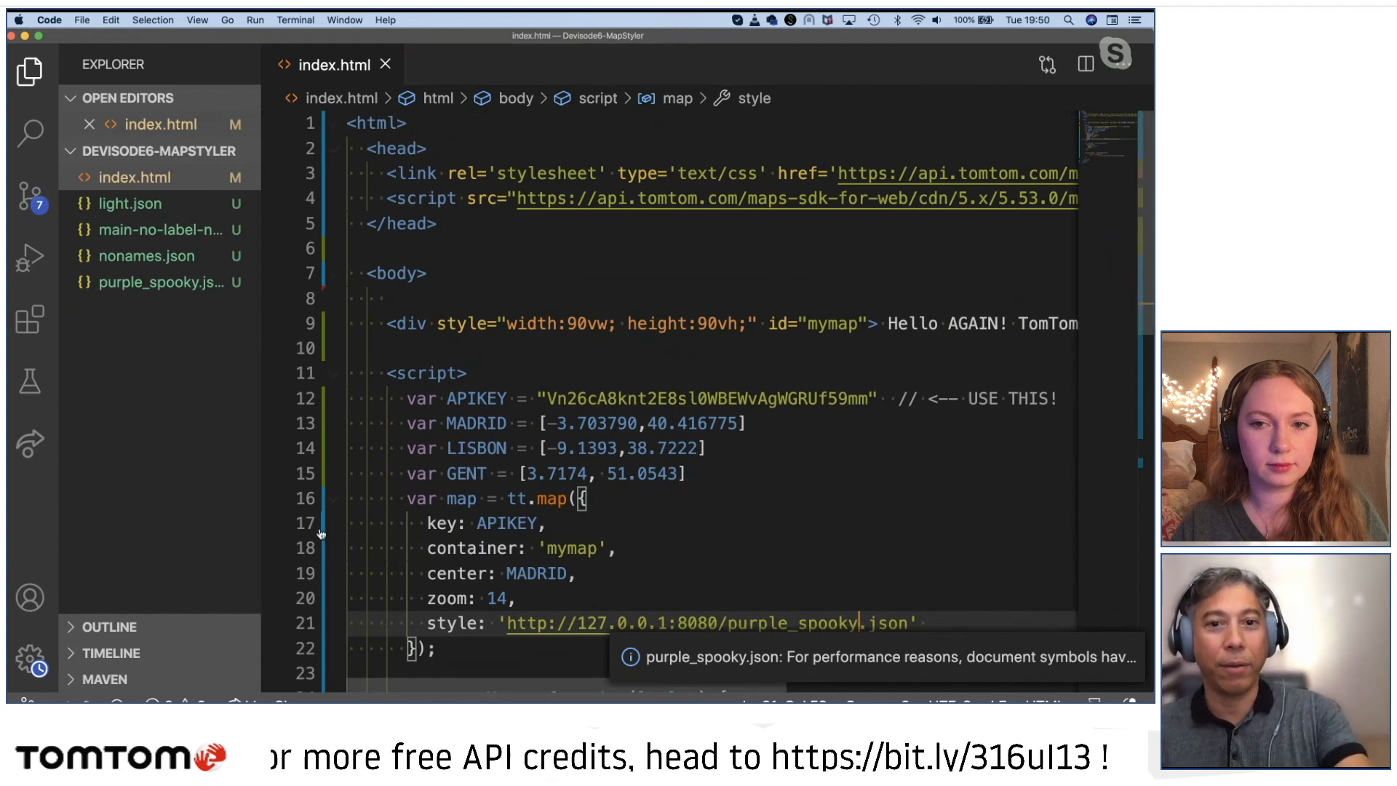
Step: In Finder, move main.json from Downloads into the project folder beside purple_spooky.json, and return to index.html in Visual Studio Code
key(super+Tab)
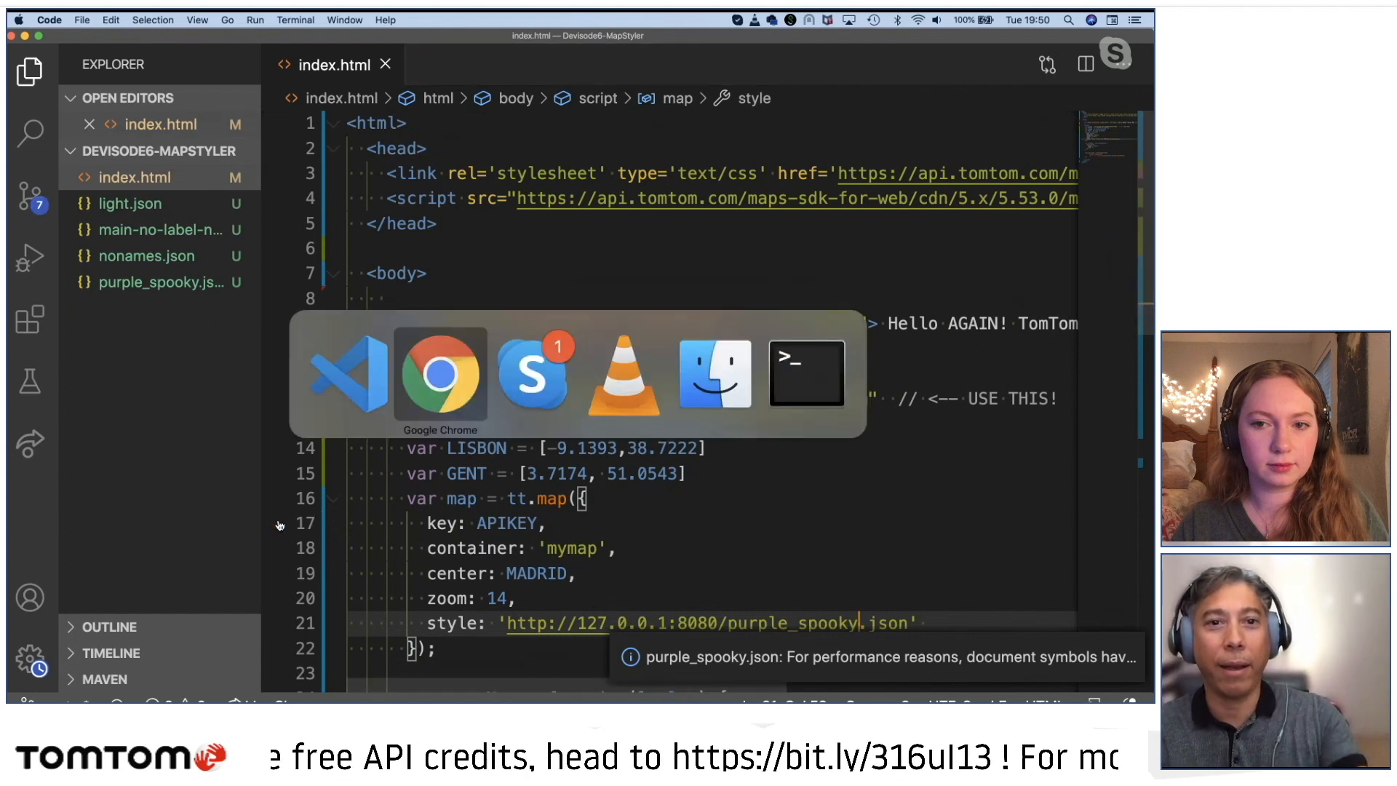
key(super+Tab)
key(super+Tab)
key(super+Tab)
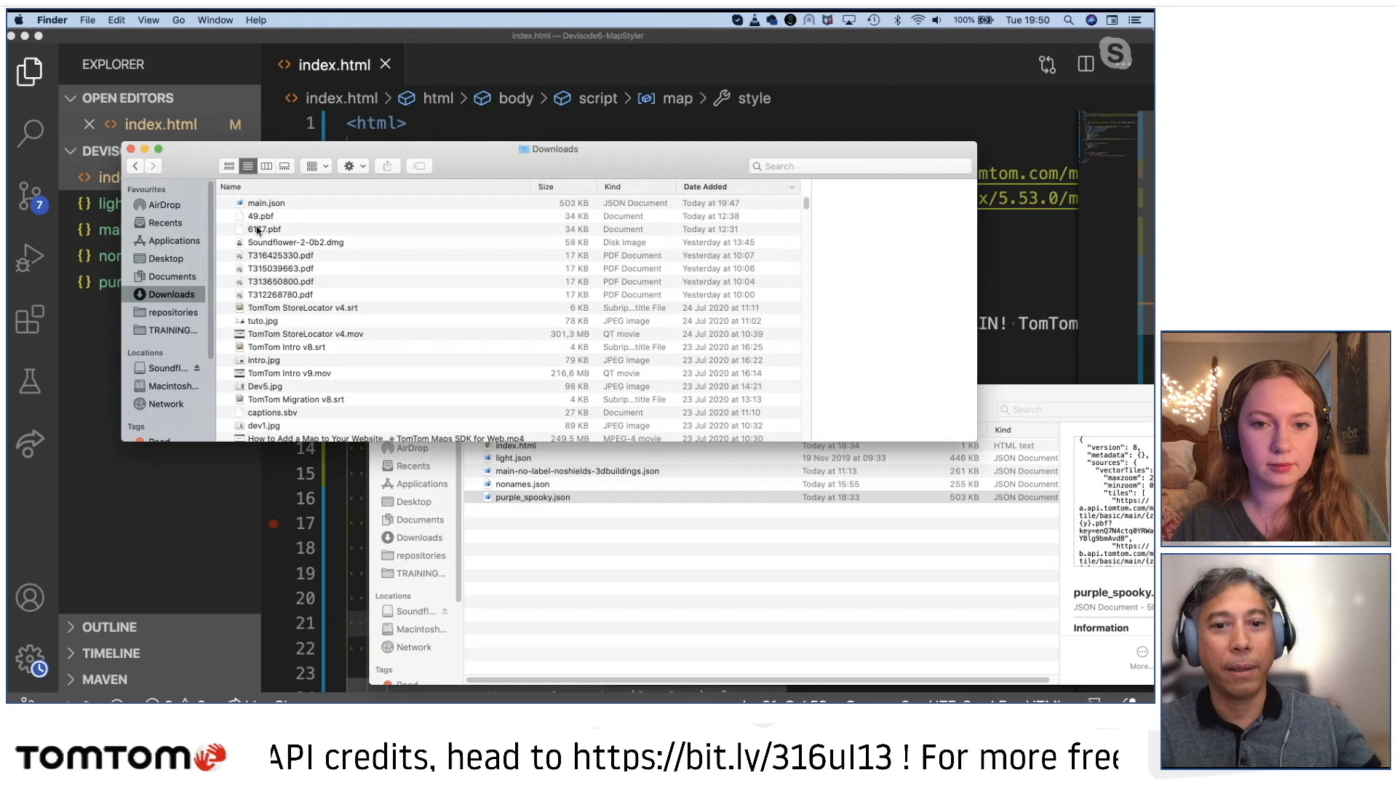
drag(255, 206, 546, 561)
click(462, 126)
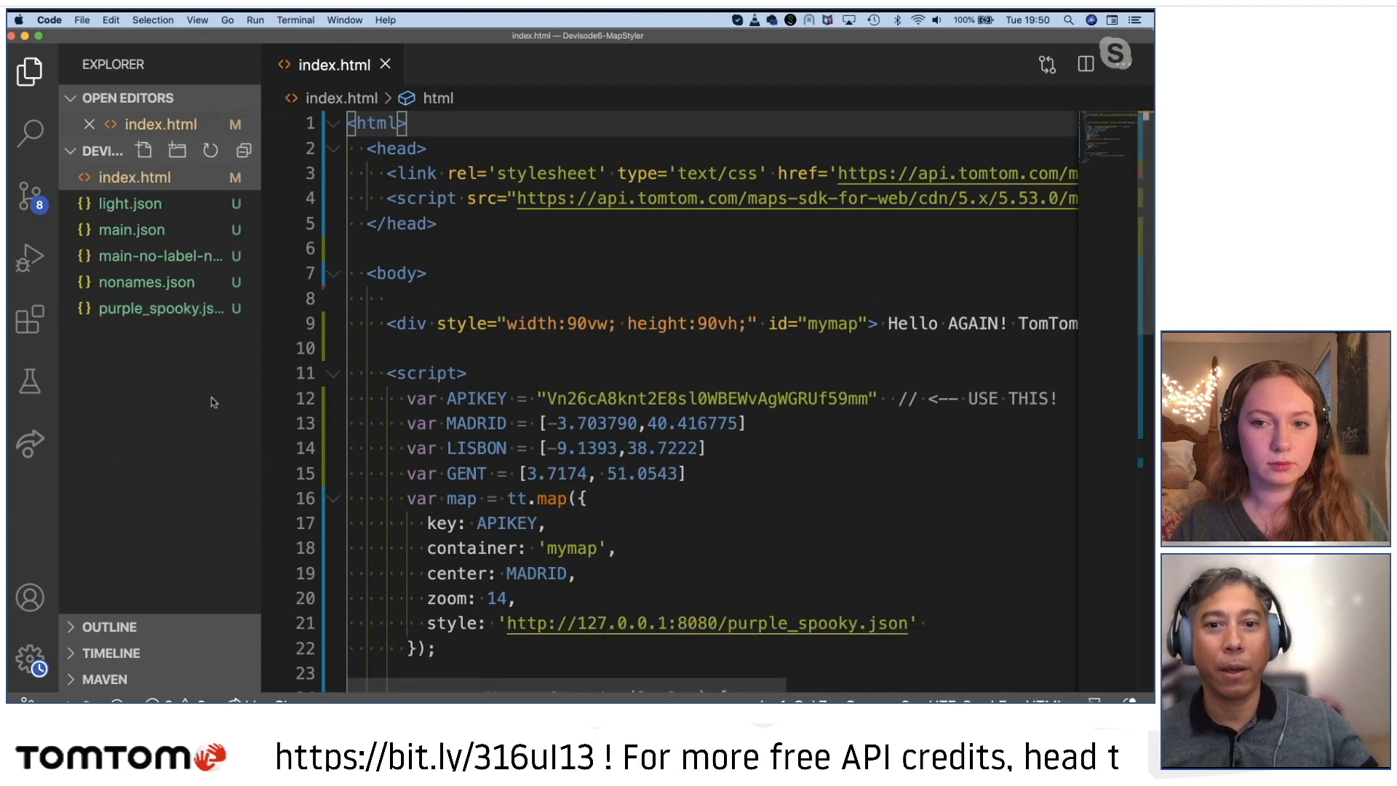
Step: Insert a blank line between the GENT coordinates and the map declaration in index.html
scroll(518, 460, down, 10)
scroll(518, 458, up, 10)
scroll(518, 458, down, 5)
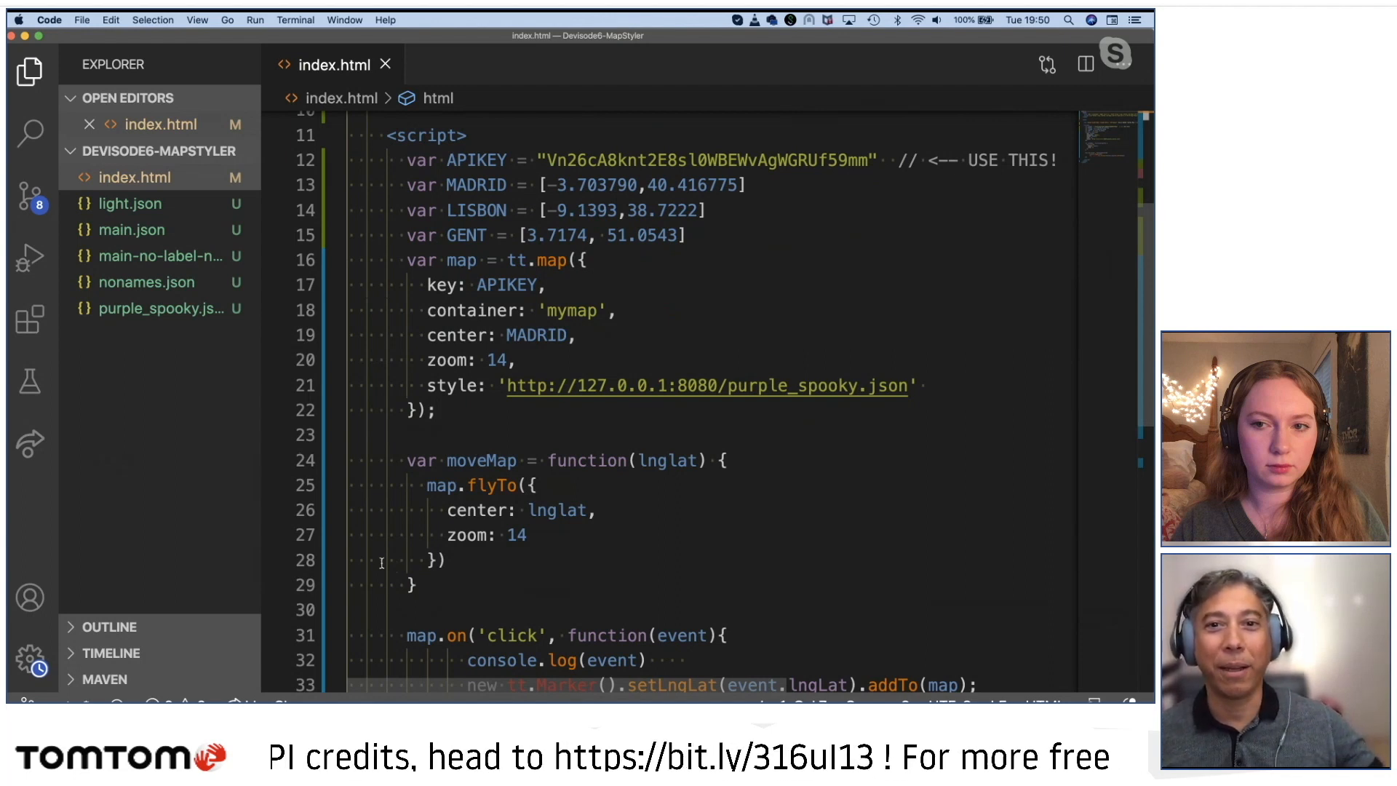
click(722, 240)
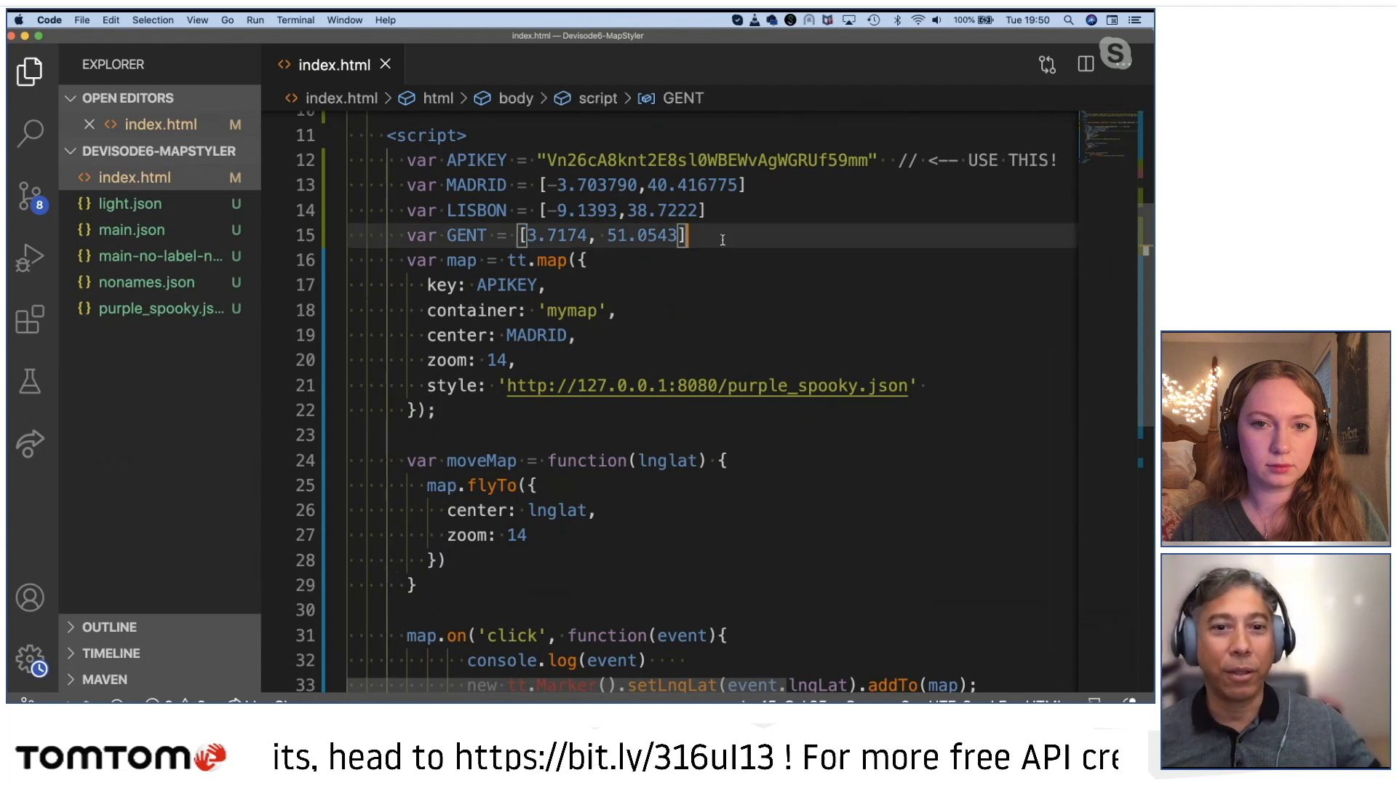
key(Return)
click(440, 435)
drag(410, 411, 399, 285)
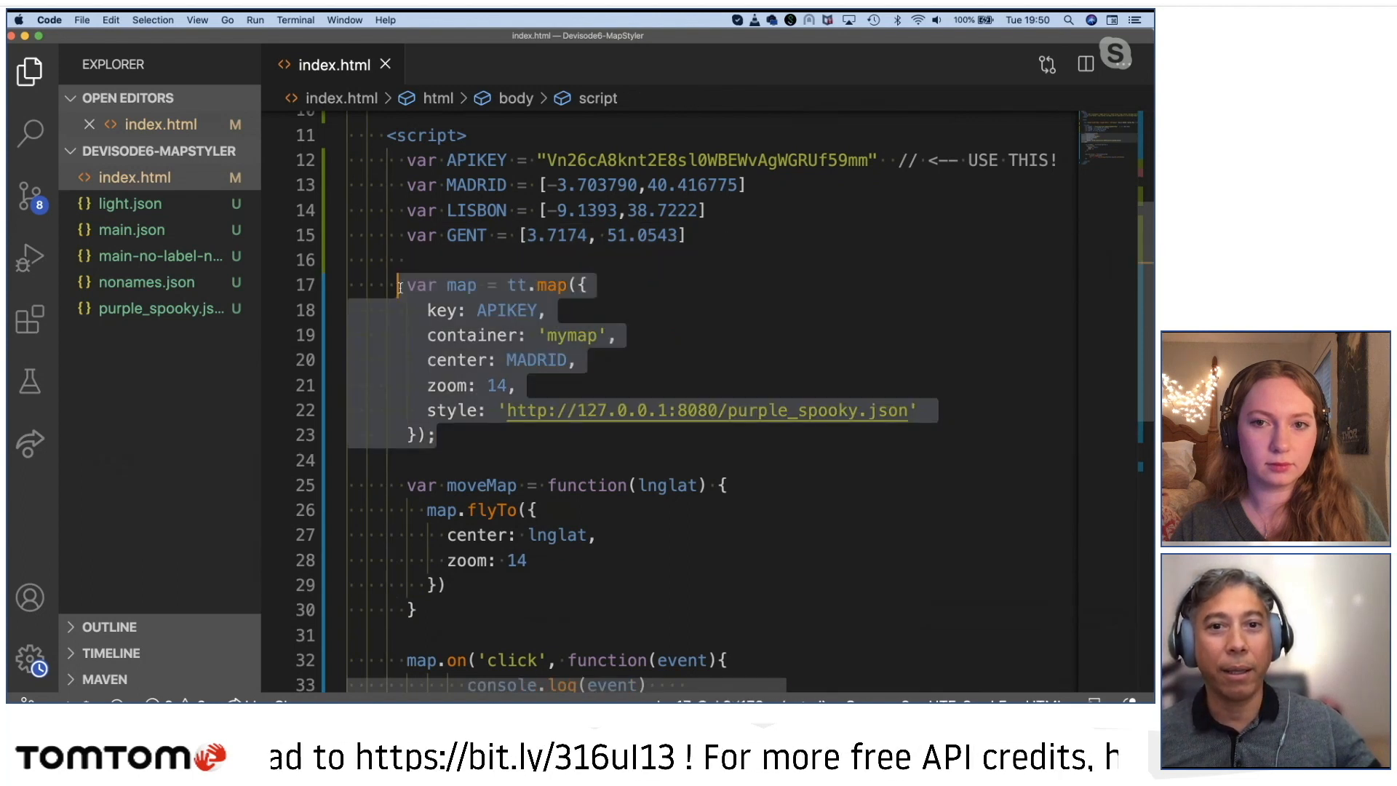
click(659, 319)
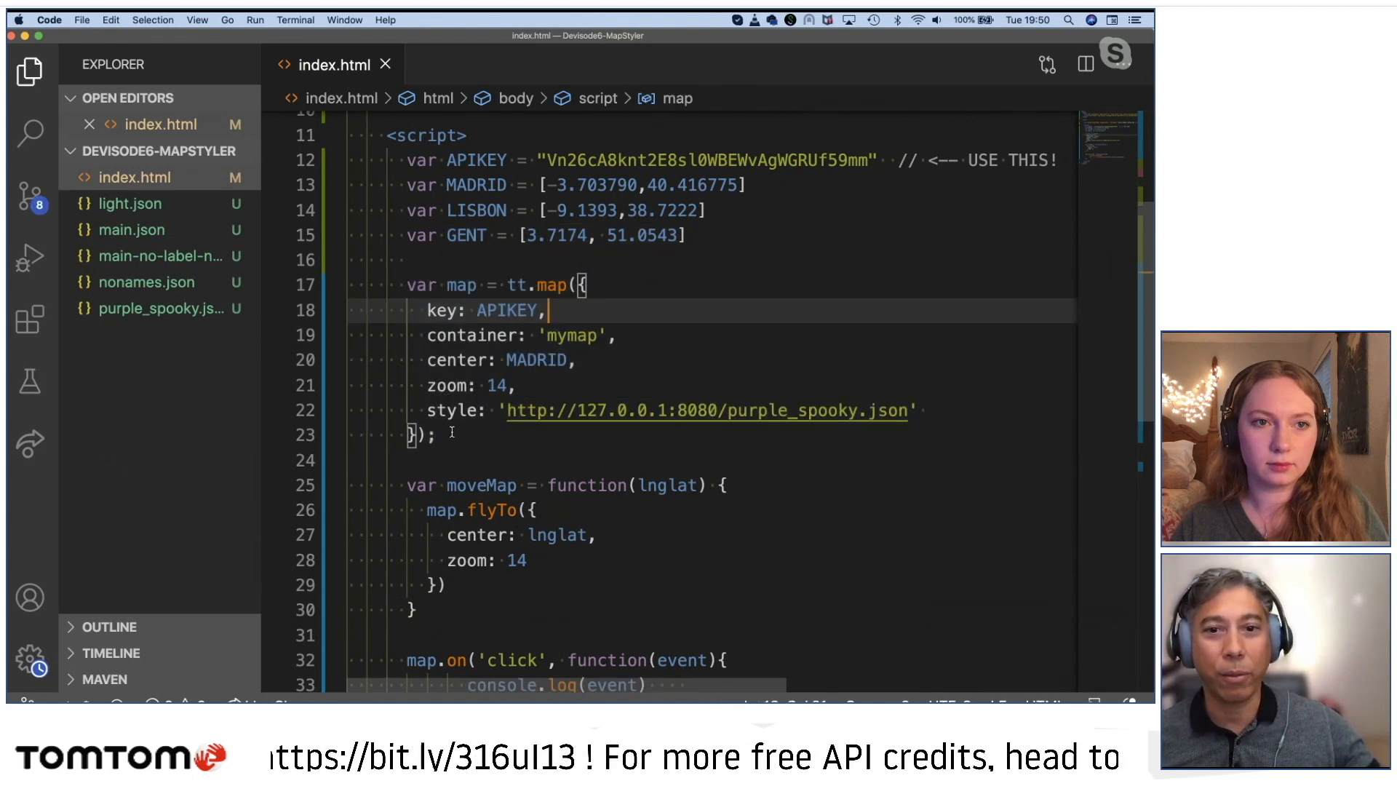
drag(427, 411, 926, 417)
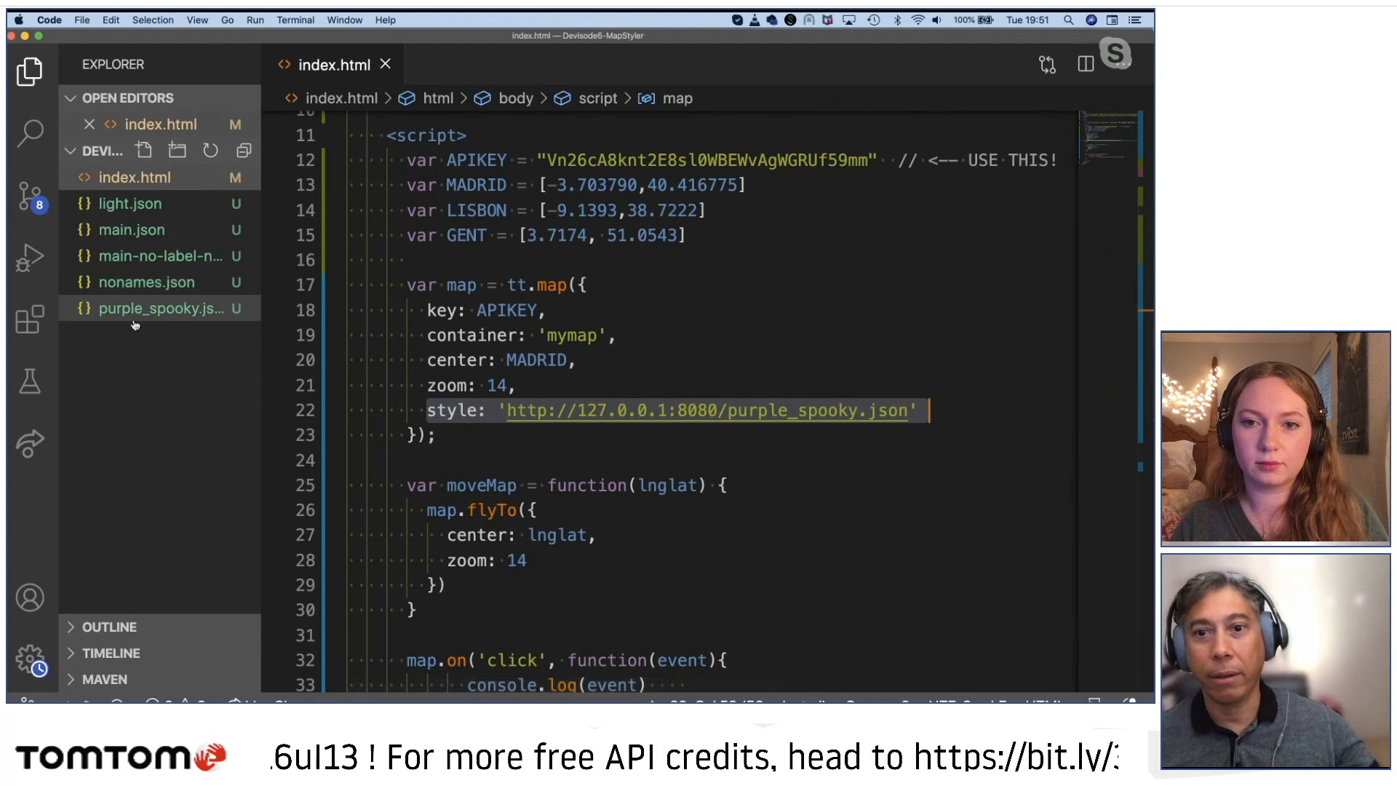
click(859, 410)
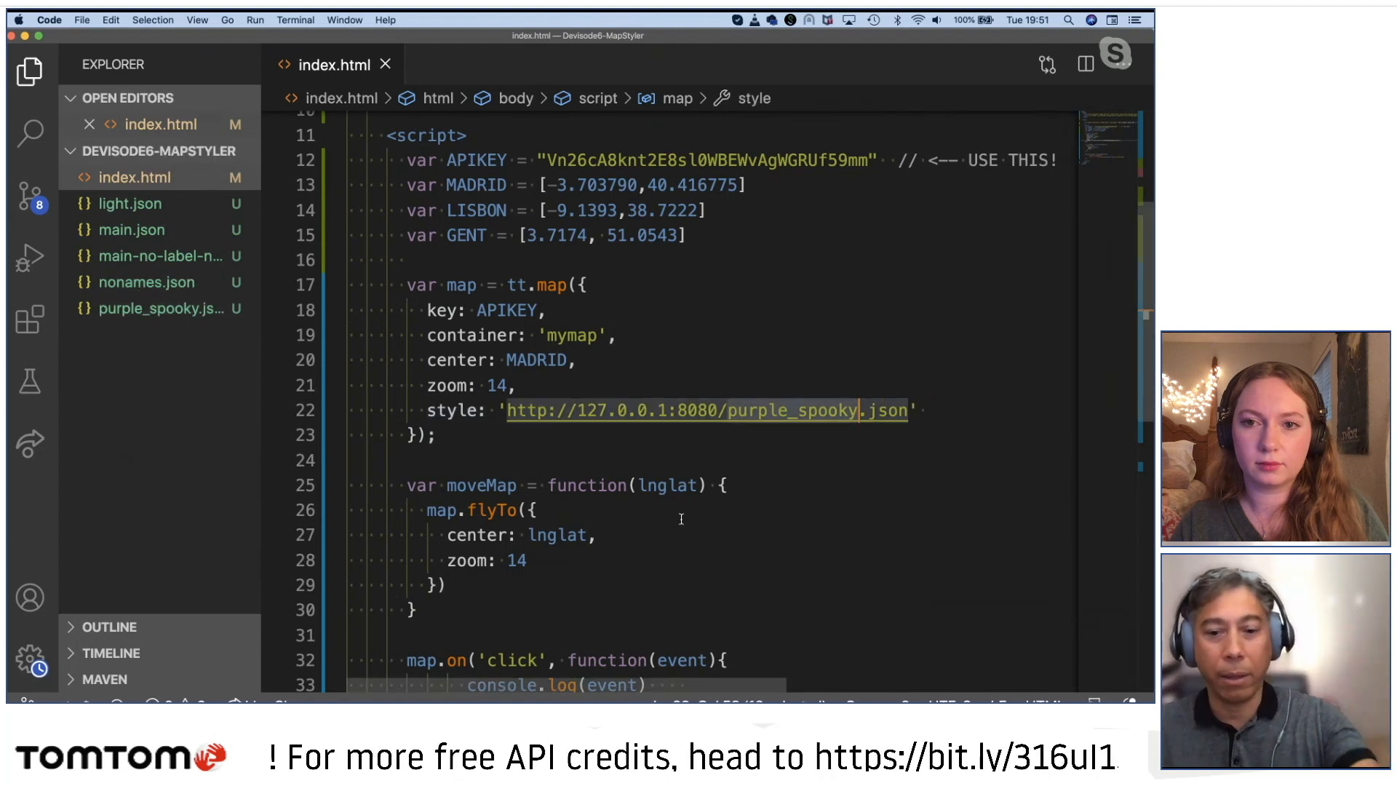
text(main)
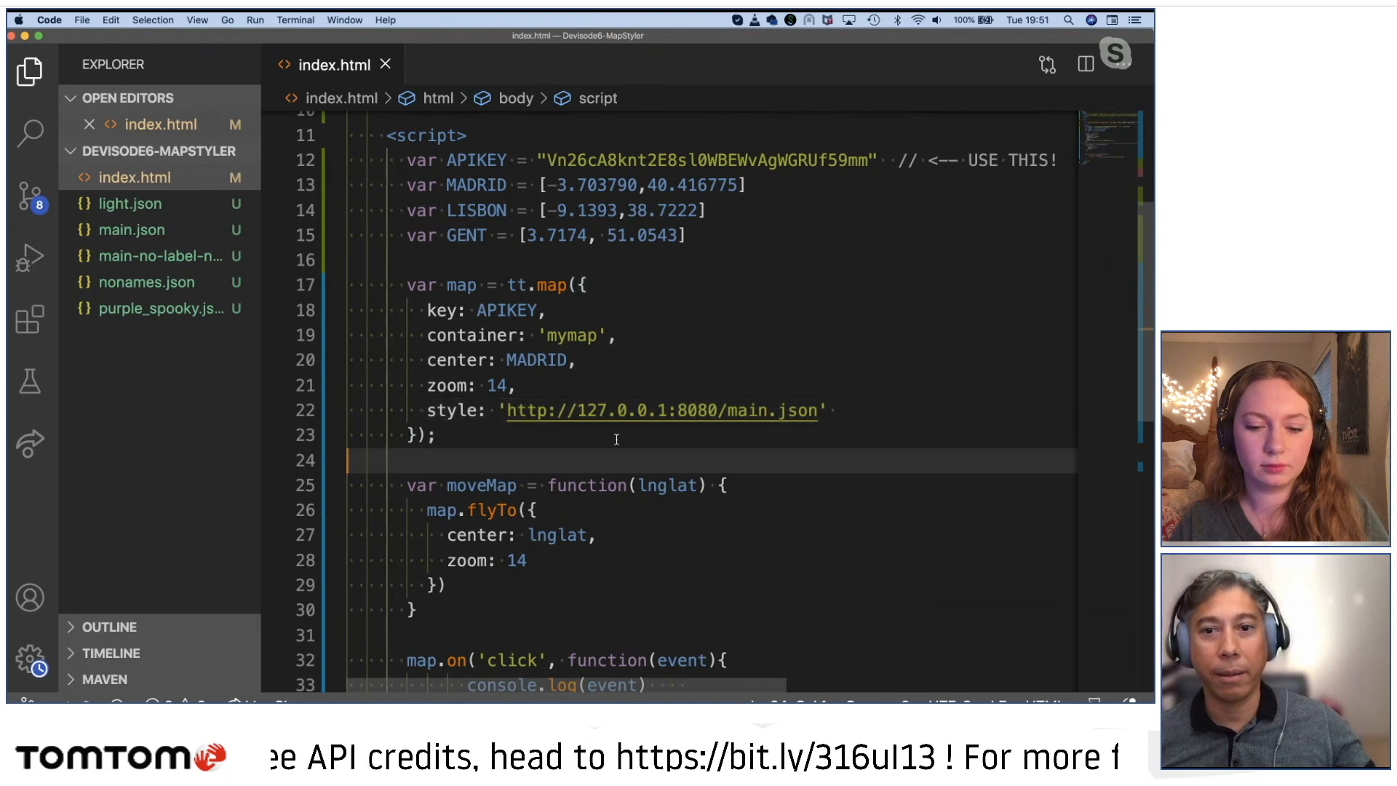
Step: Review index.html's local server address, map click handler and API key variable
drag(577, 412, 665, 412)
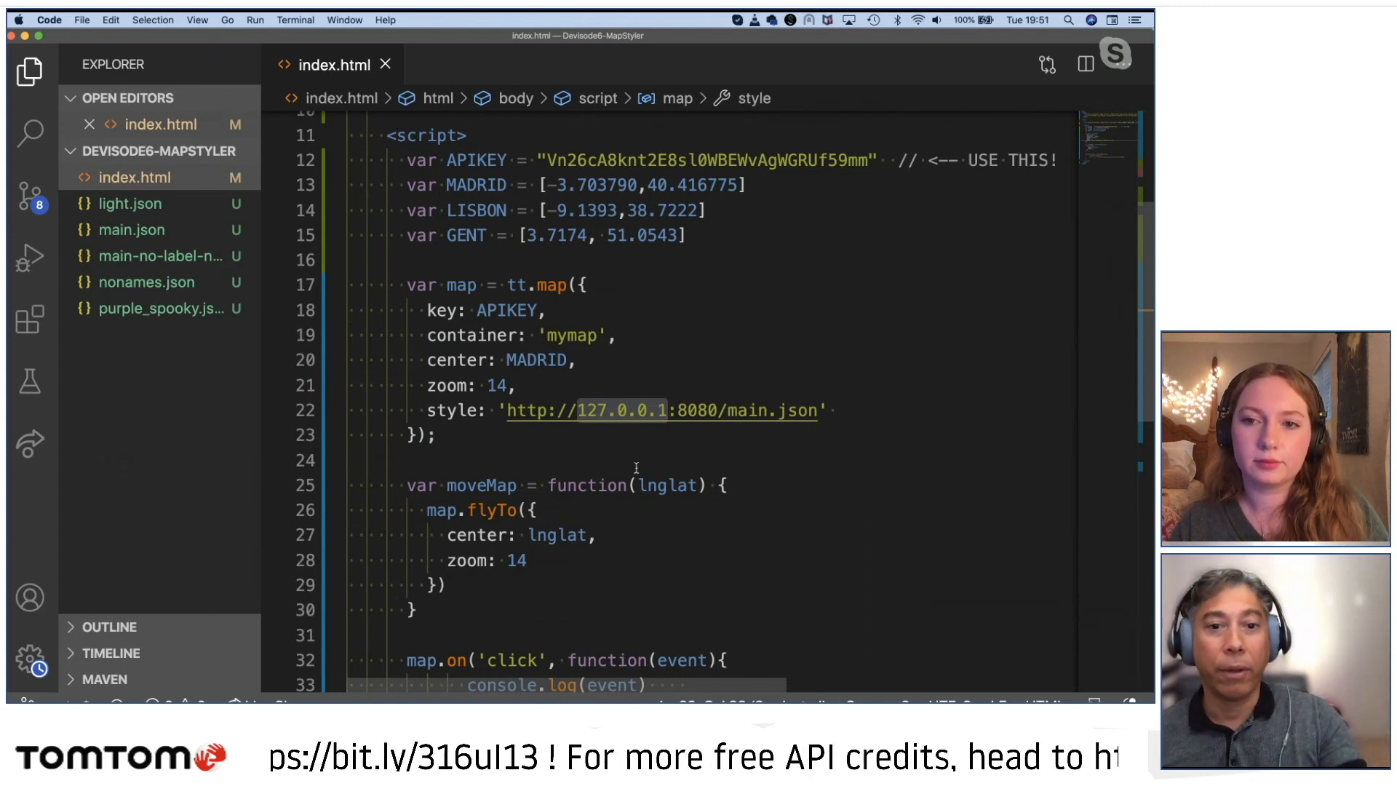
scroll(605, 543, down, 5)
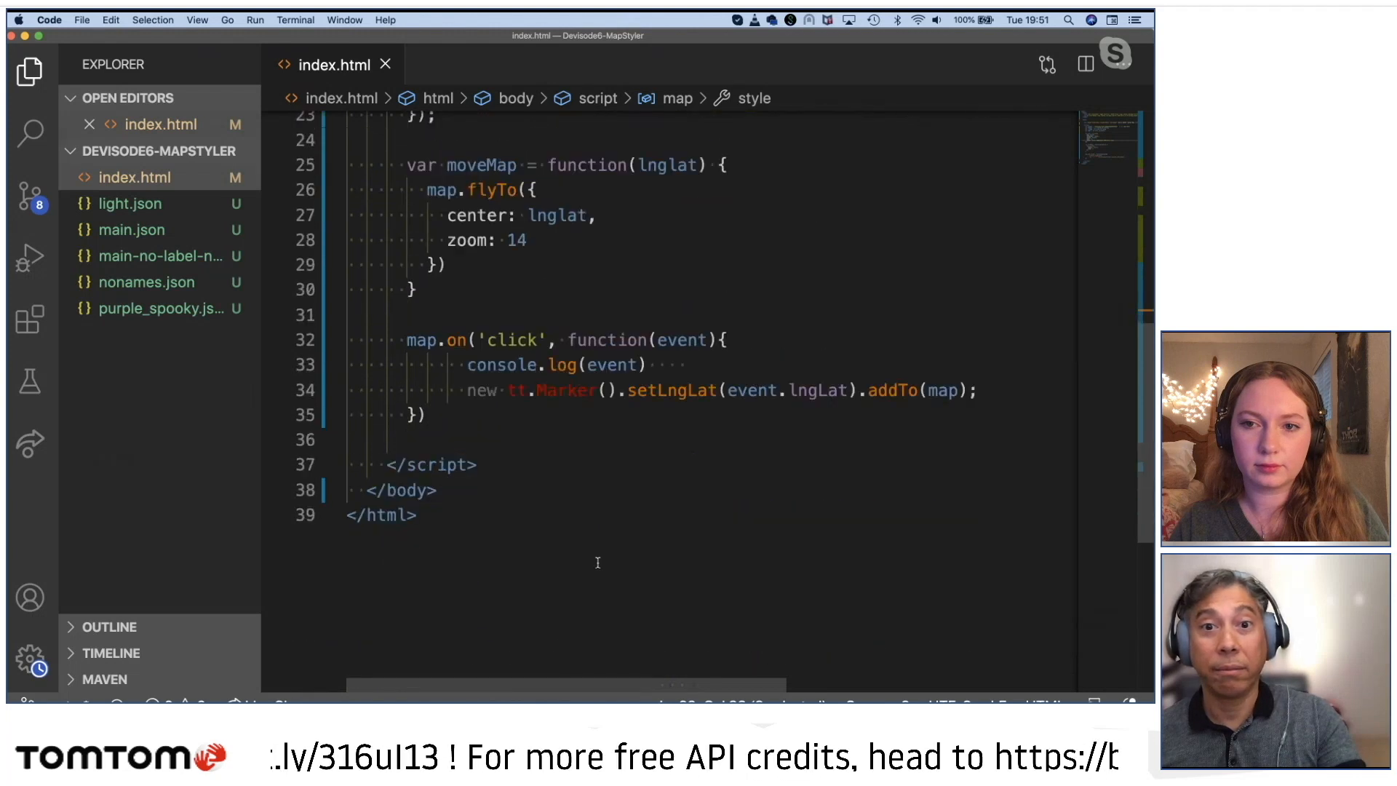
scroll(597, 562, up, 7)
scroll(598, 563, up, 1)
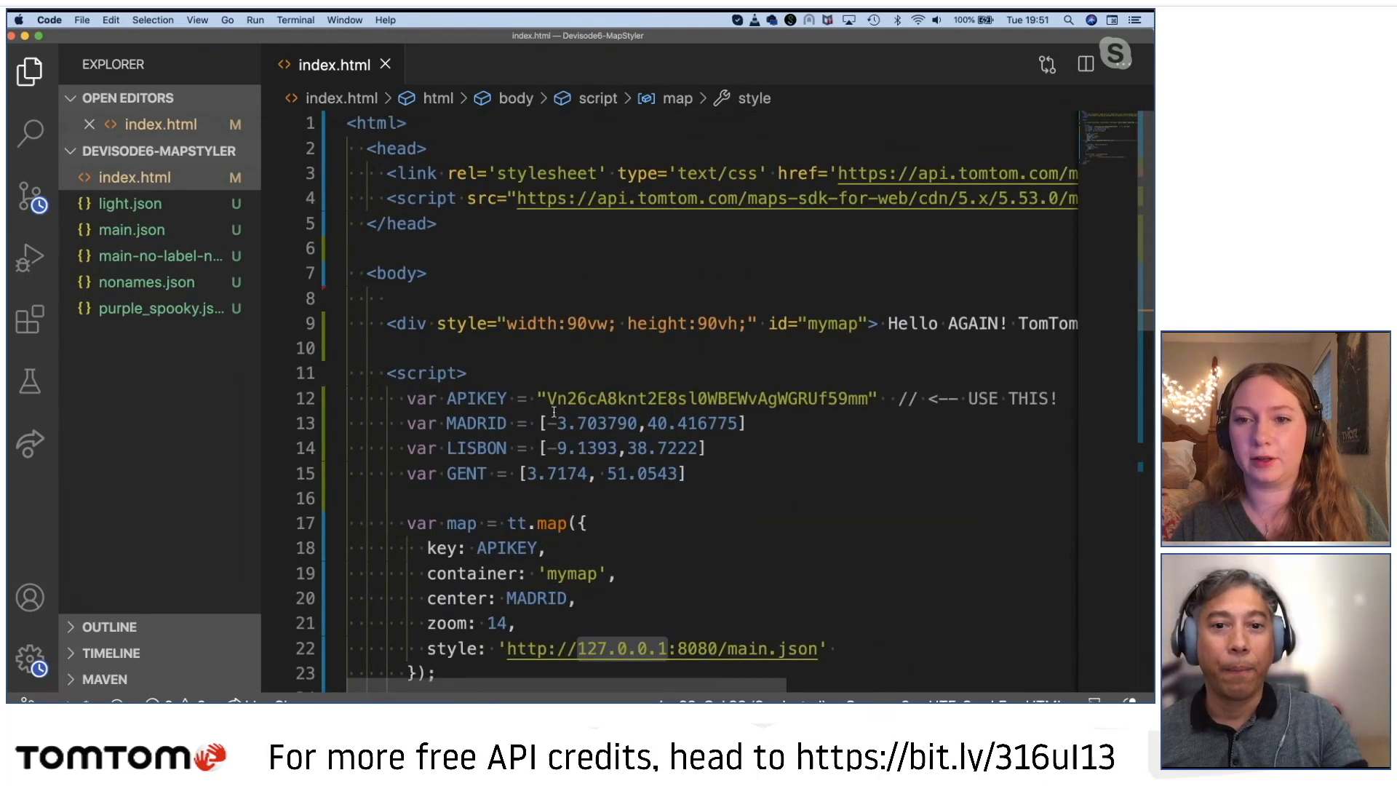
double_click(574, 398)
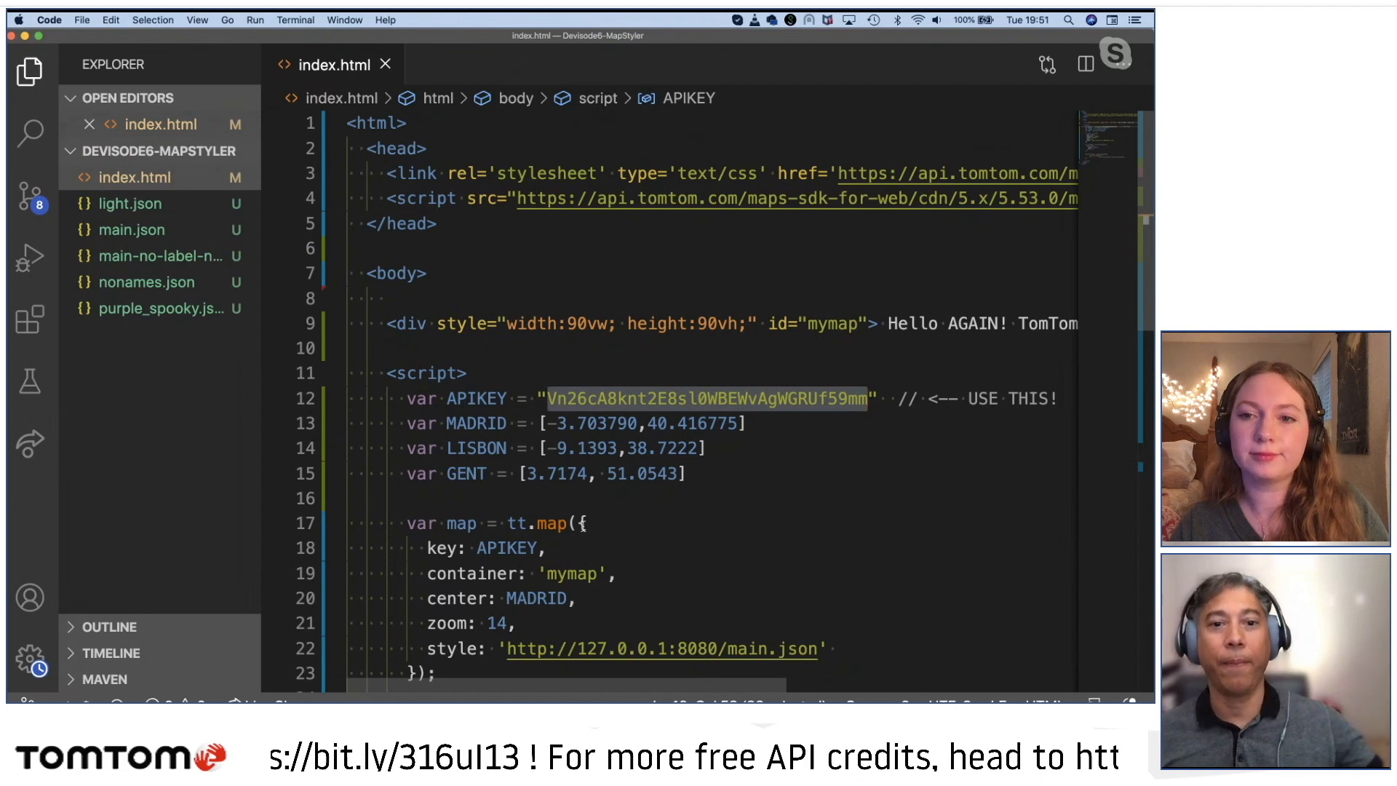
scroll(634, 608, down, 5)
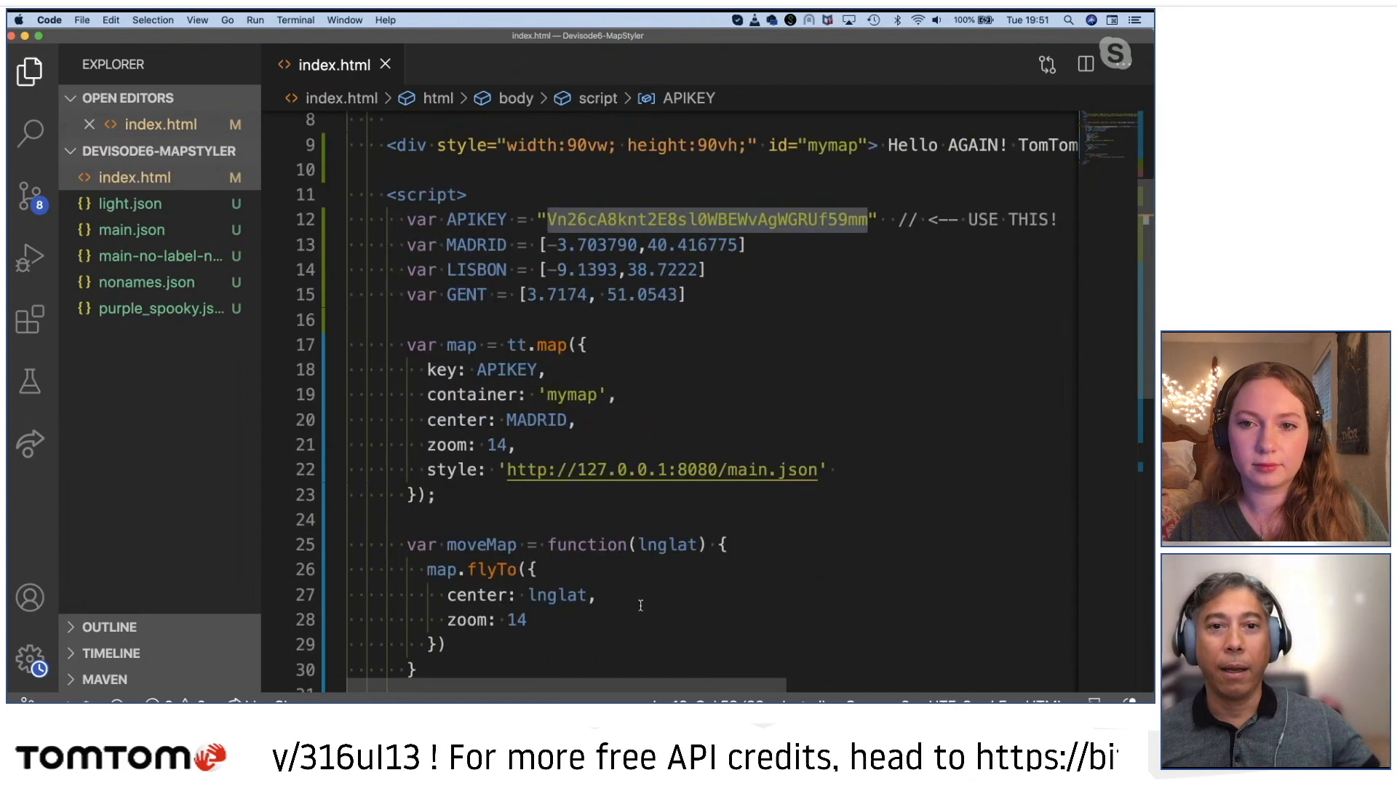
scroll(640, 604, up, 3)
Step: Switch to Chrome and reload the local map page at 127.0.0.1:8080
key(super+Tab)
key(super+Tab)
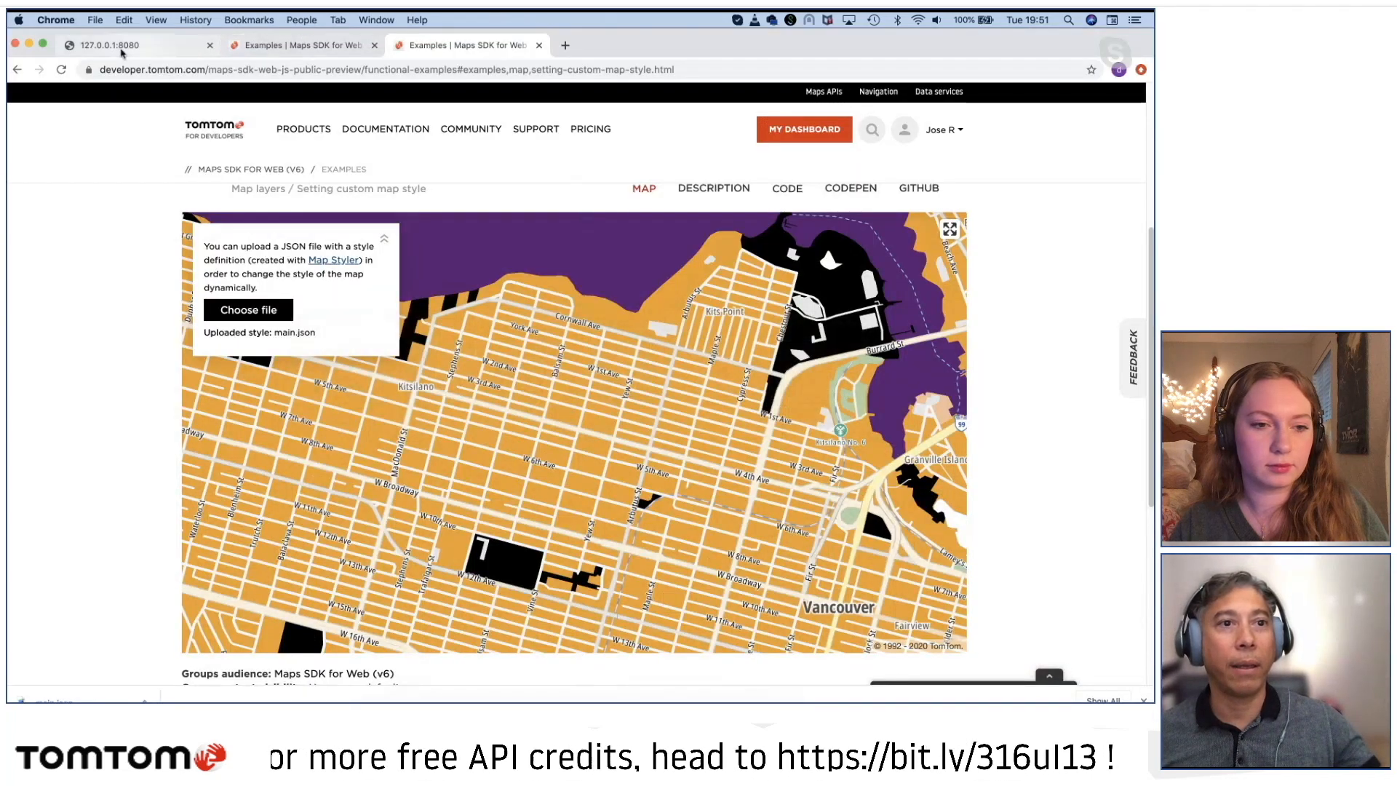
click(111, 46)
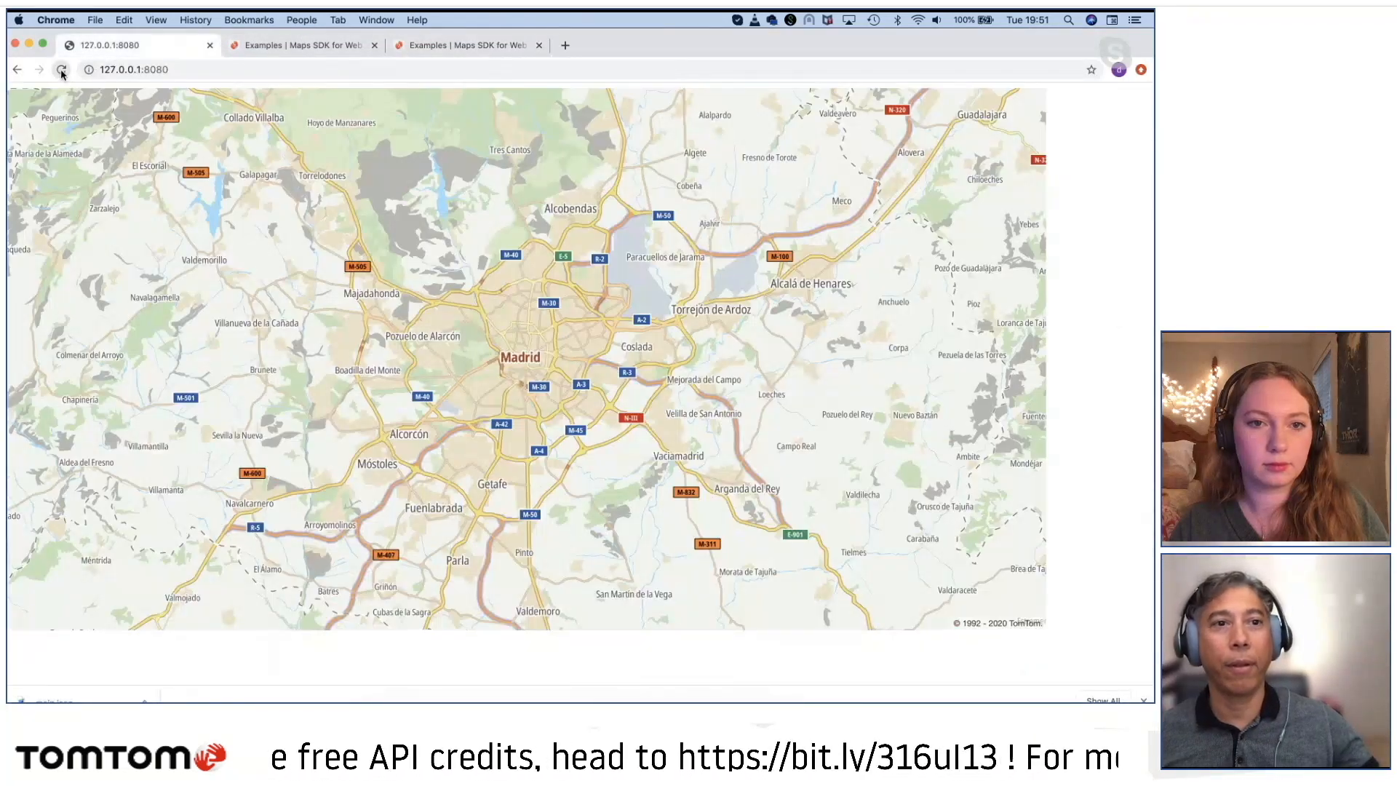
click(62, 70)
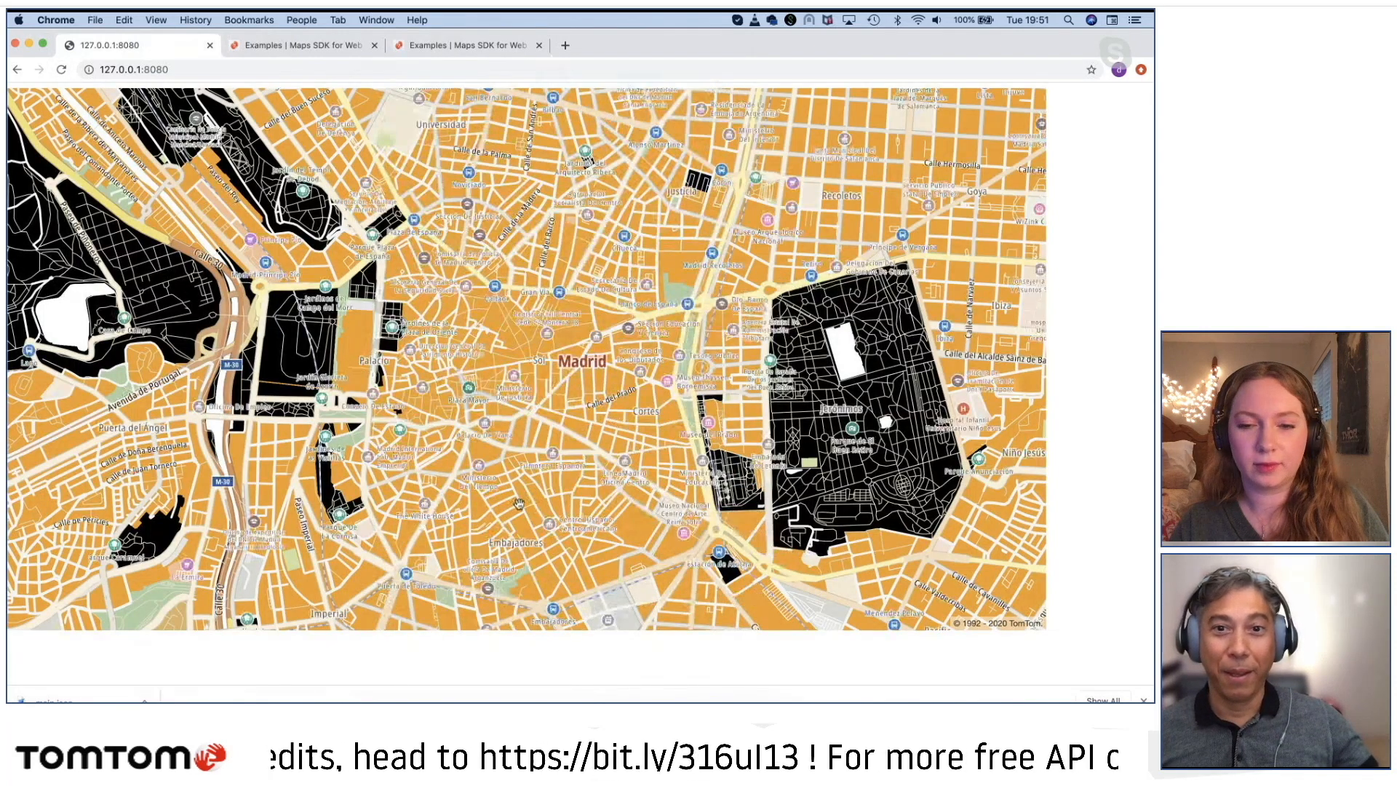
Step: Examine the custom style's park, road and built-up area colors around central Madrid and Casa de Campo
drag(477, 455, 562, 518)
scroll(546, 348, down, 3)
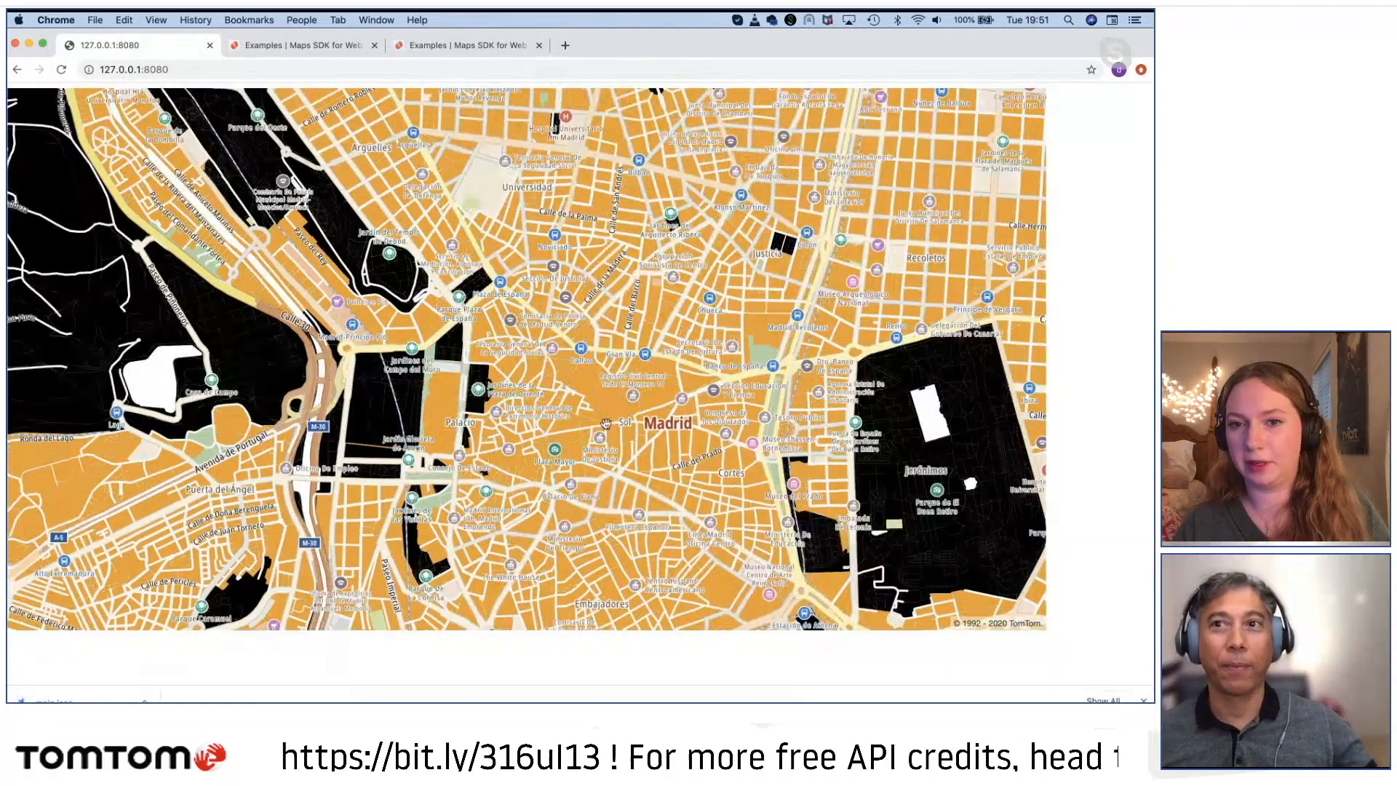
scroll(652, 466, up, 3)
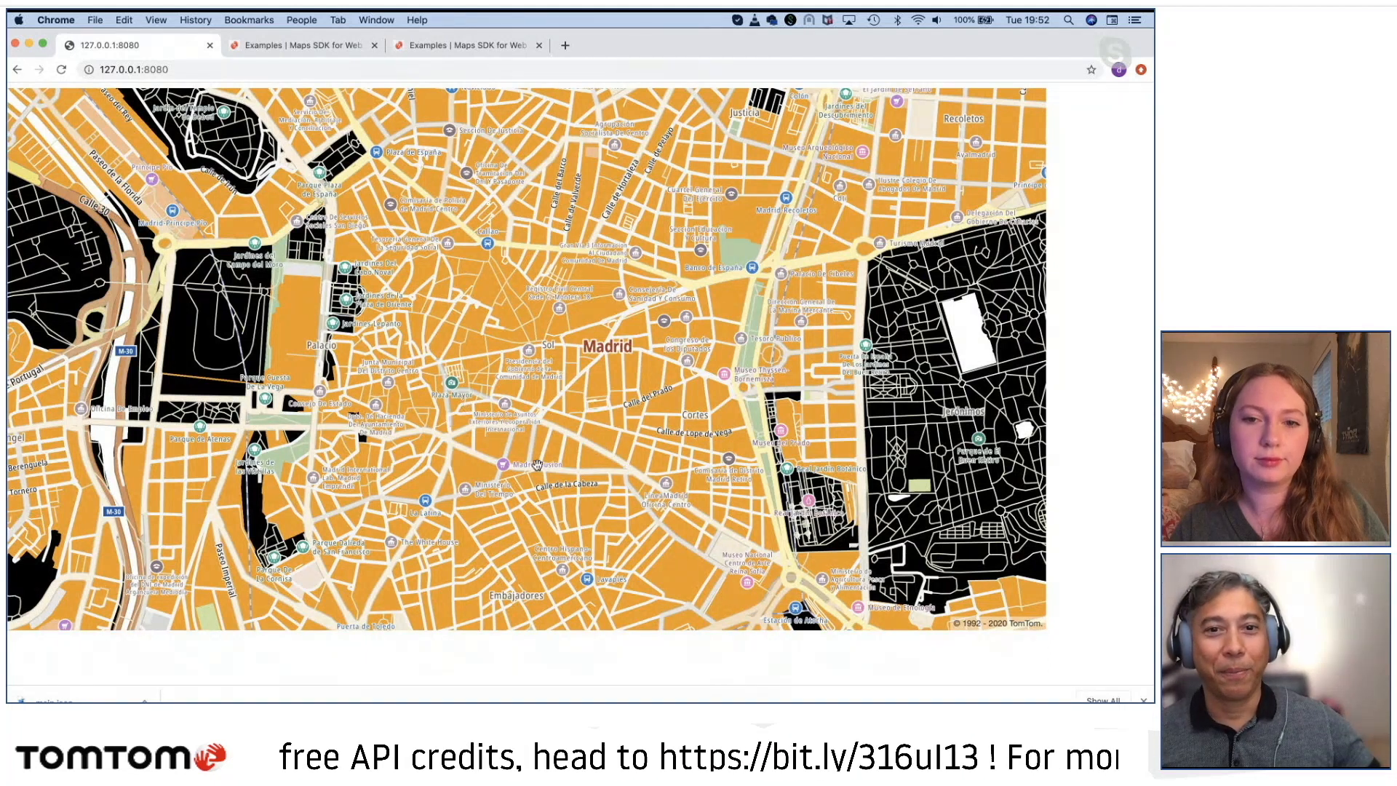
scroll(537, 465, down, 3)
drag(537, 465, 783, 469)
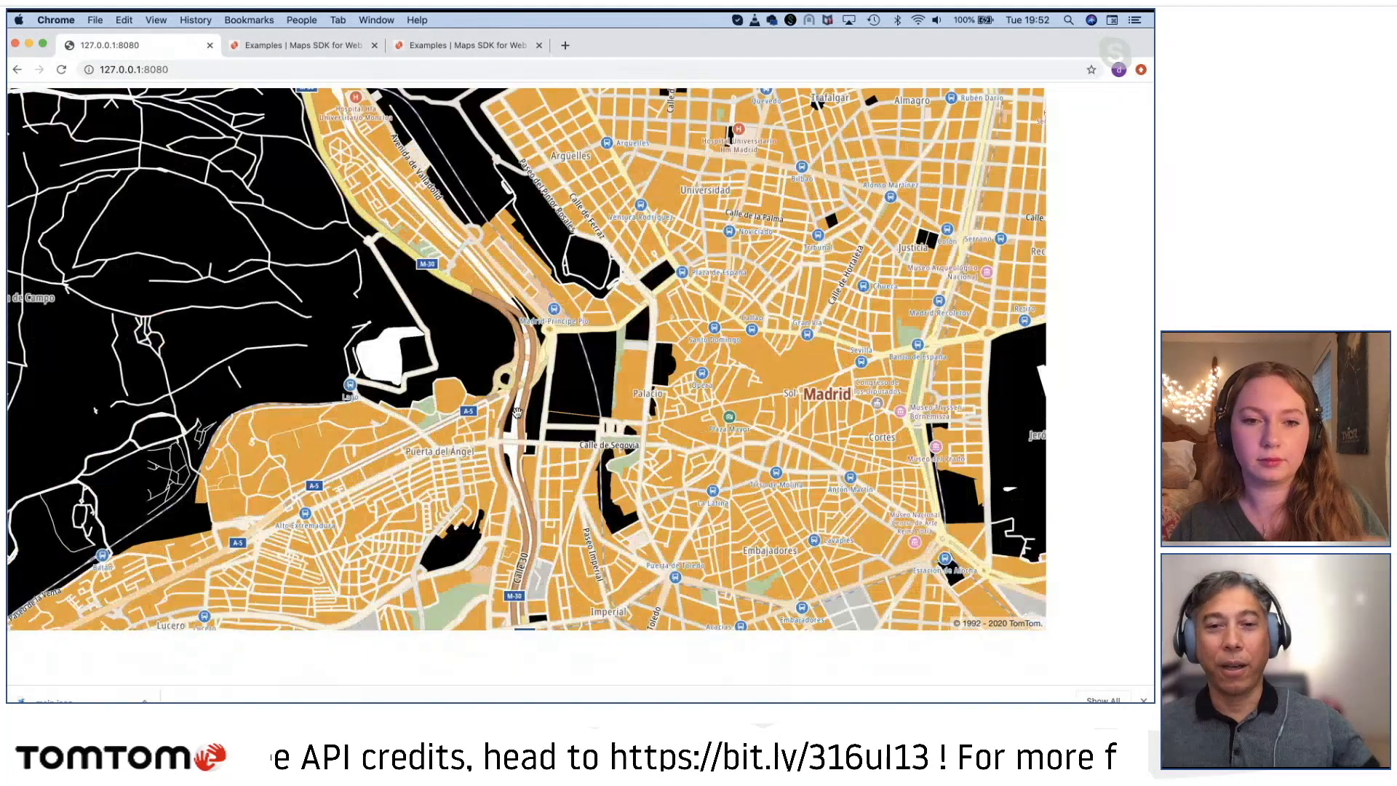
Step: Glance at the V5 custom style example around Florida, then open the Map Styler from the V6 example page
click(427, 51)
click(300, 45)
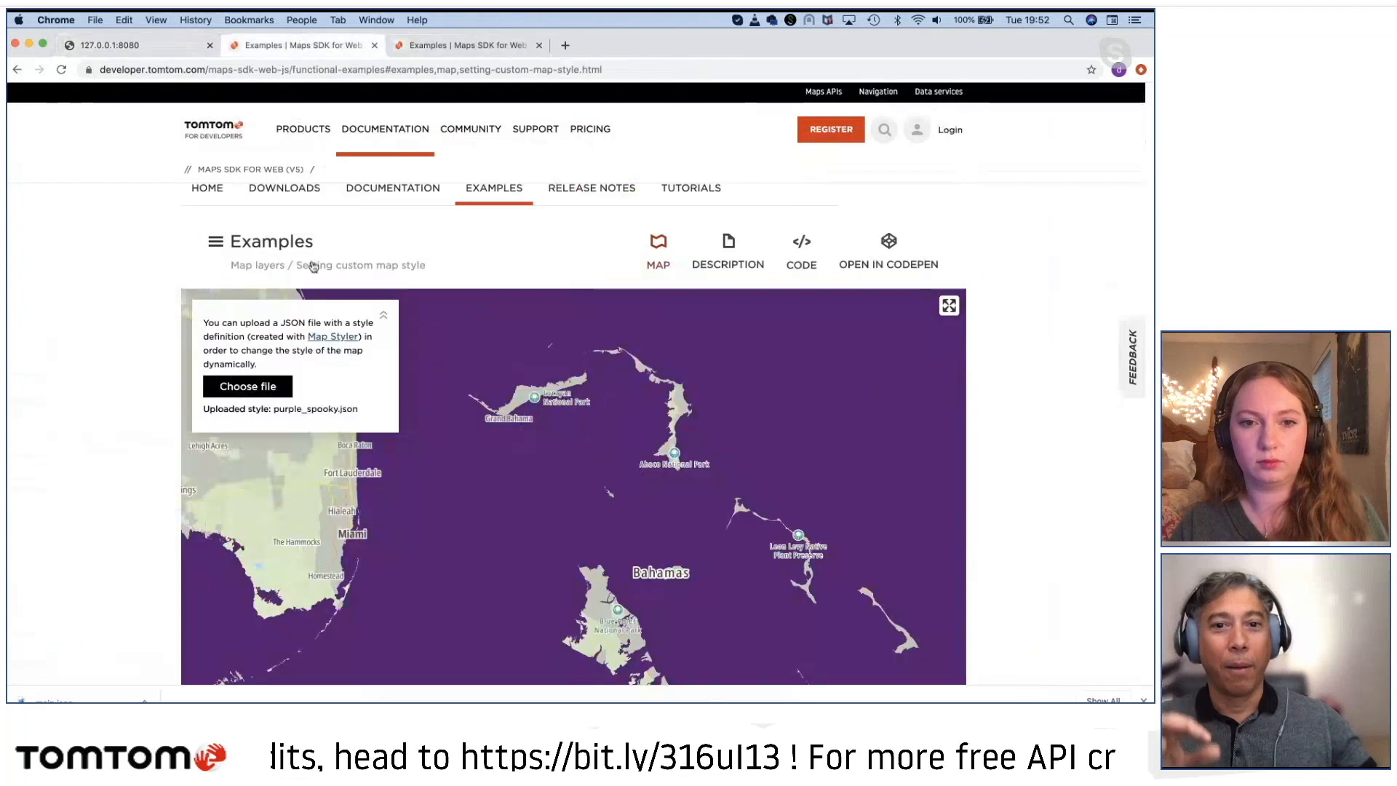
drag(455, 487, 564, 485)
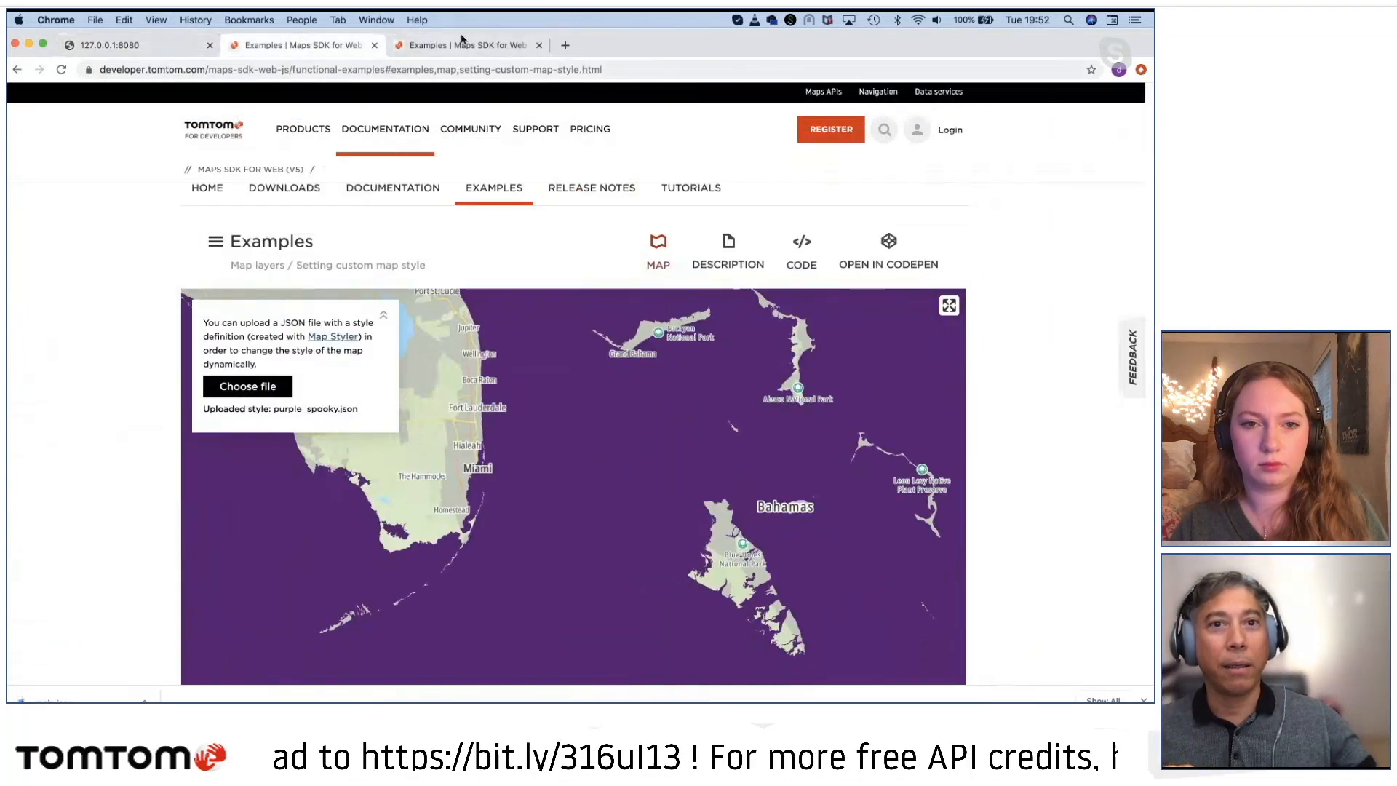
click(457, 46)
click(386, 129)
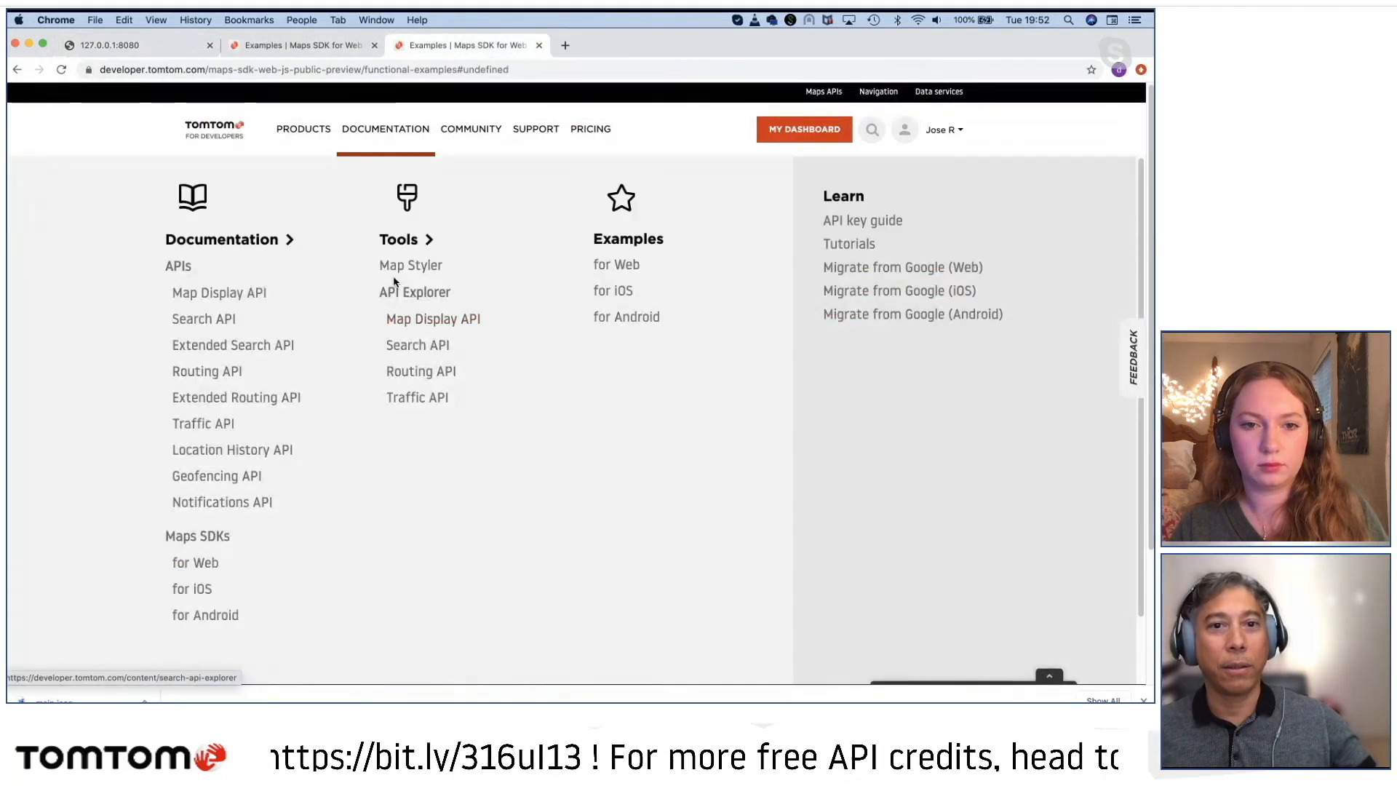
click(400, 268)
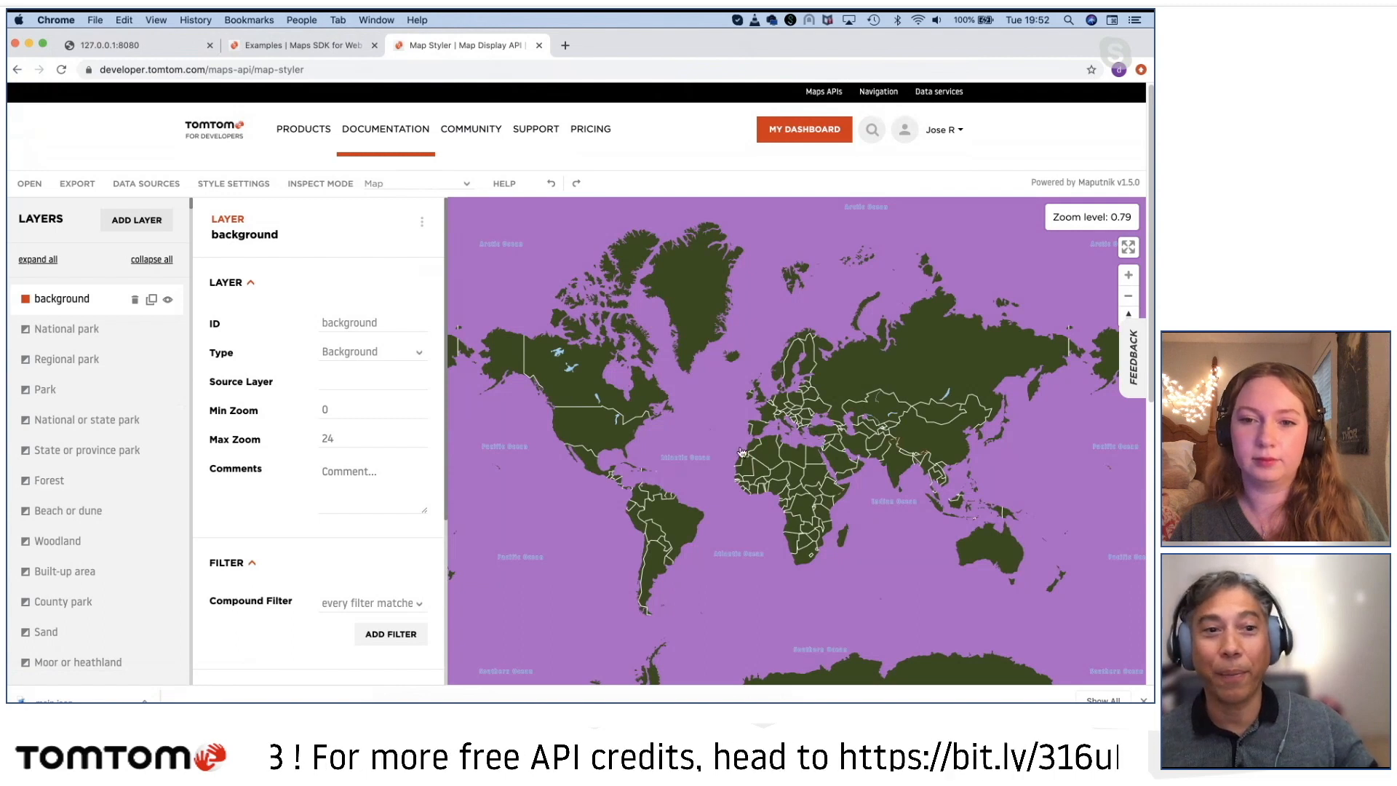
Step: Examine the Map Styler's layer list from the water and building layers through the toll, local, major and secondary roads
scroll(110, 558, down, 20)
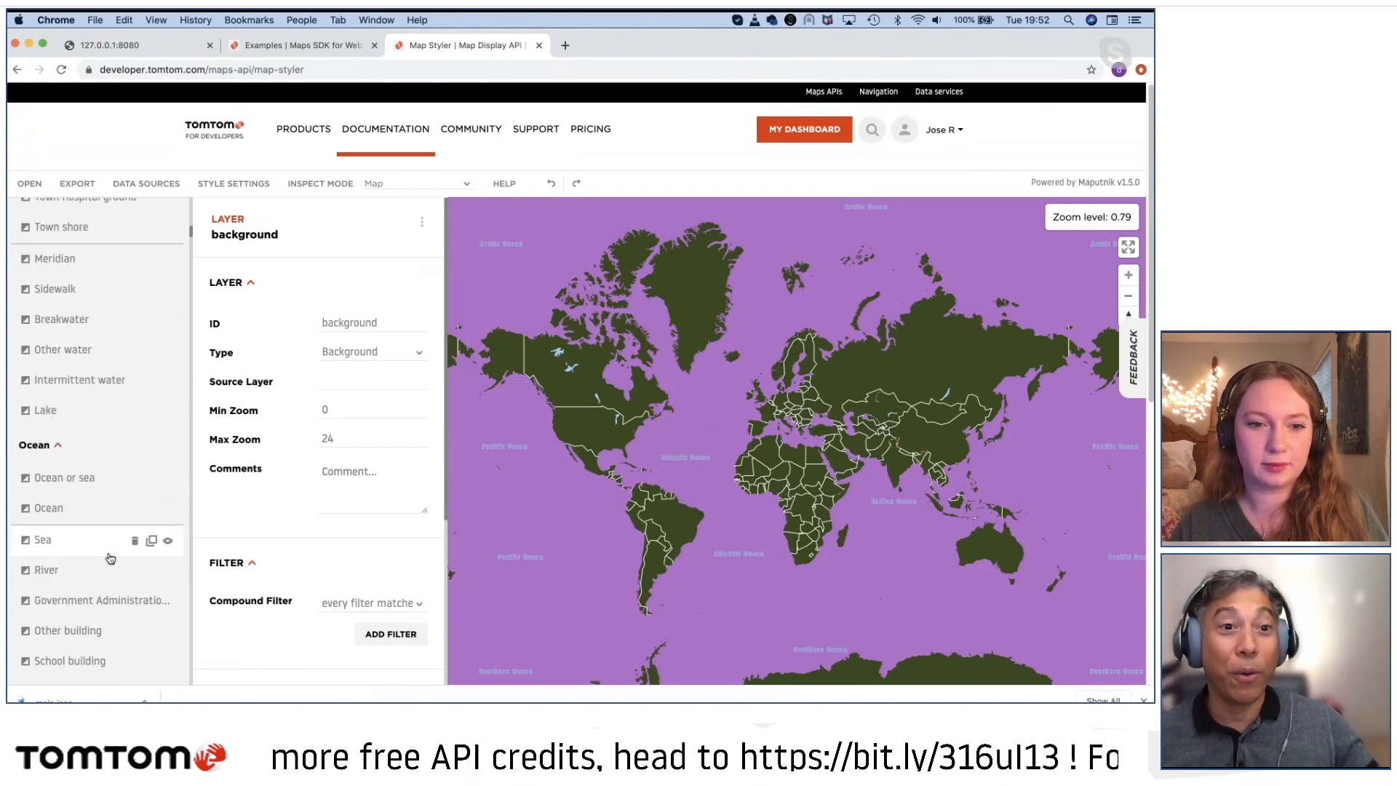
scroll(110, 558, down, 15)
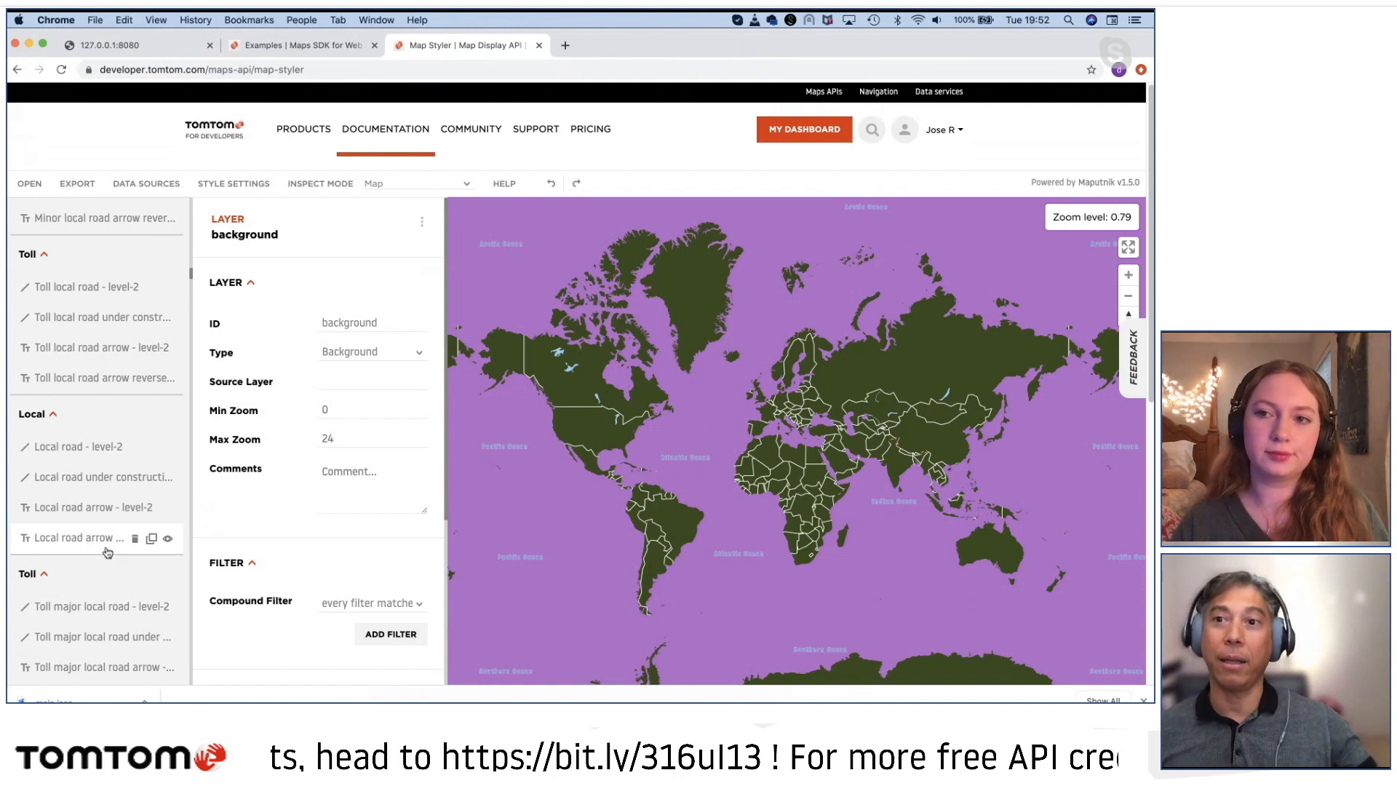
scroll(108, 552, down, 5)
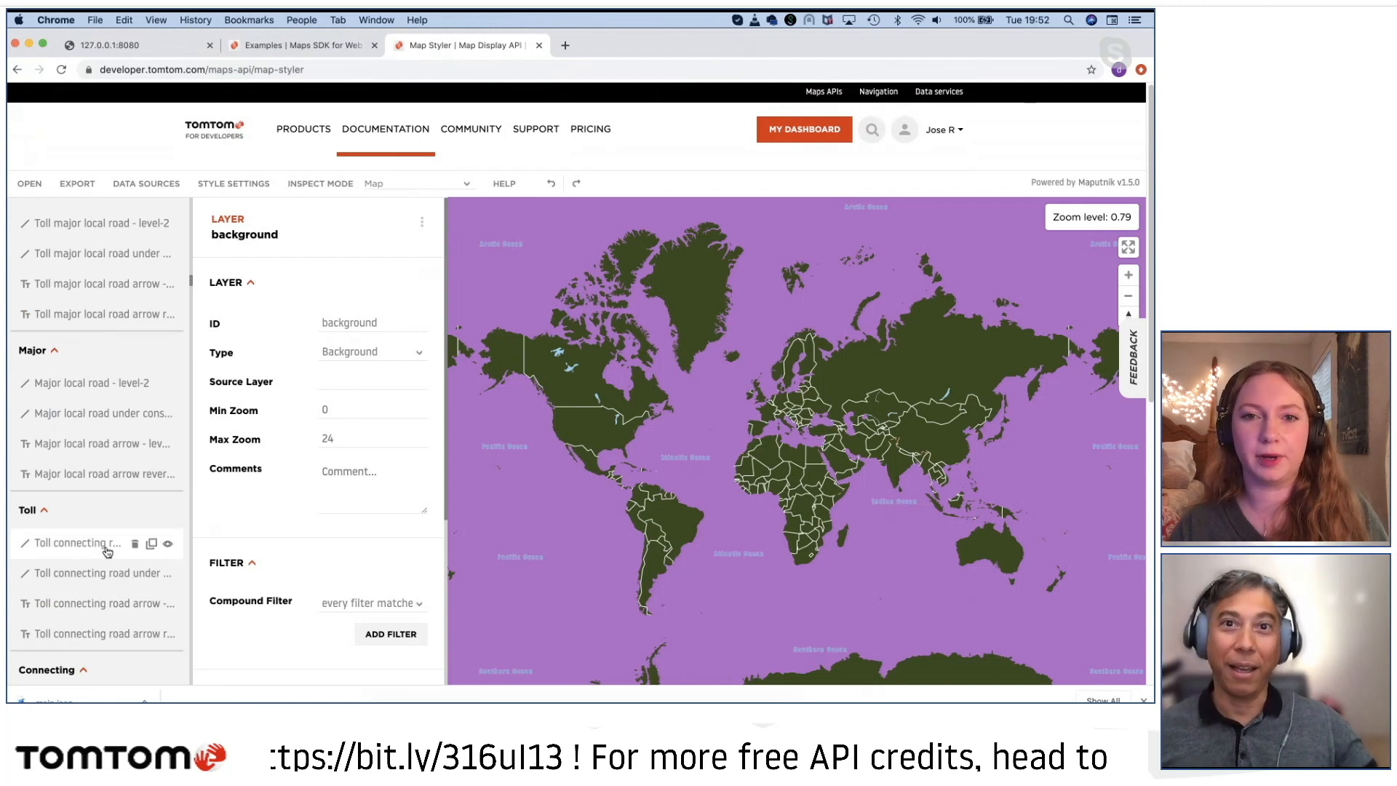
scroll(108, 552, down, 5)
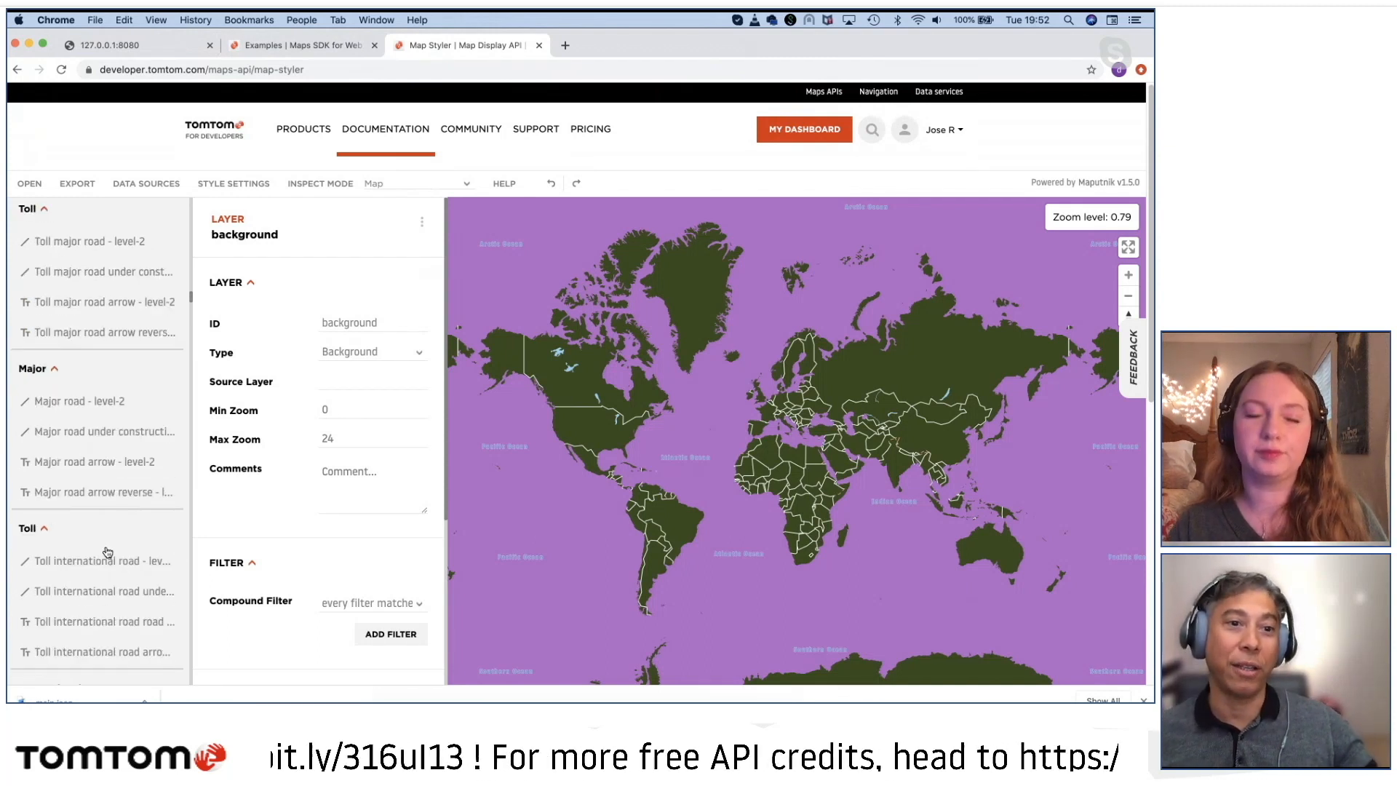
scroll(186, 361, down, 3)
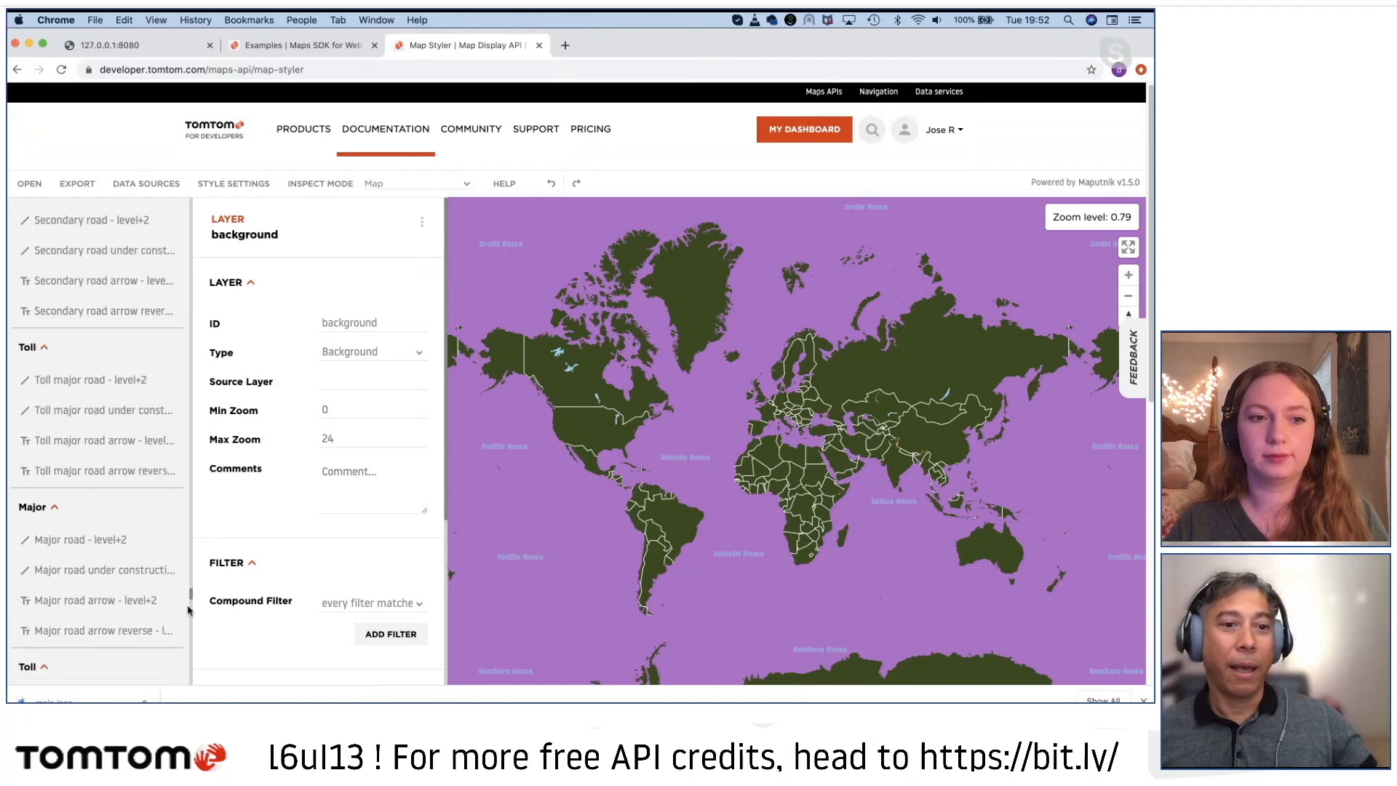
Step: Upload the nonames.json style from the Devisode6-MapStyler folder under repositories into the Map Styler
drag(175, 304, 190, 661)
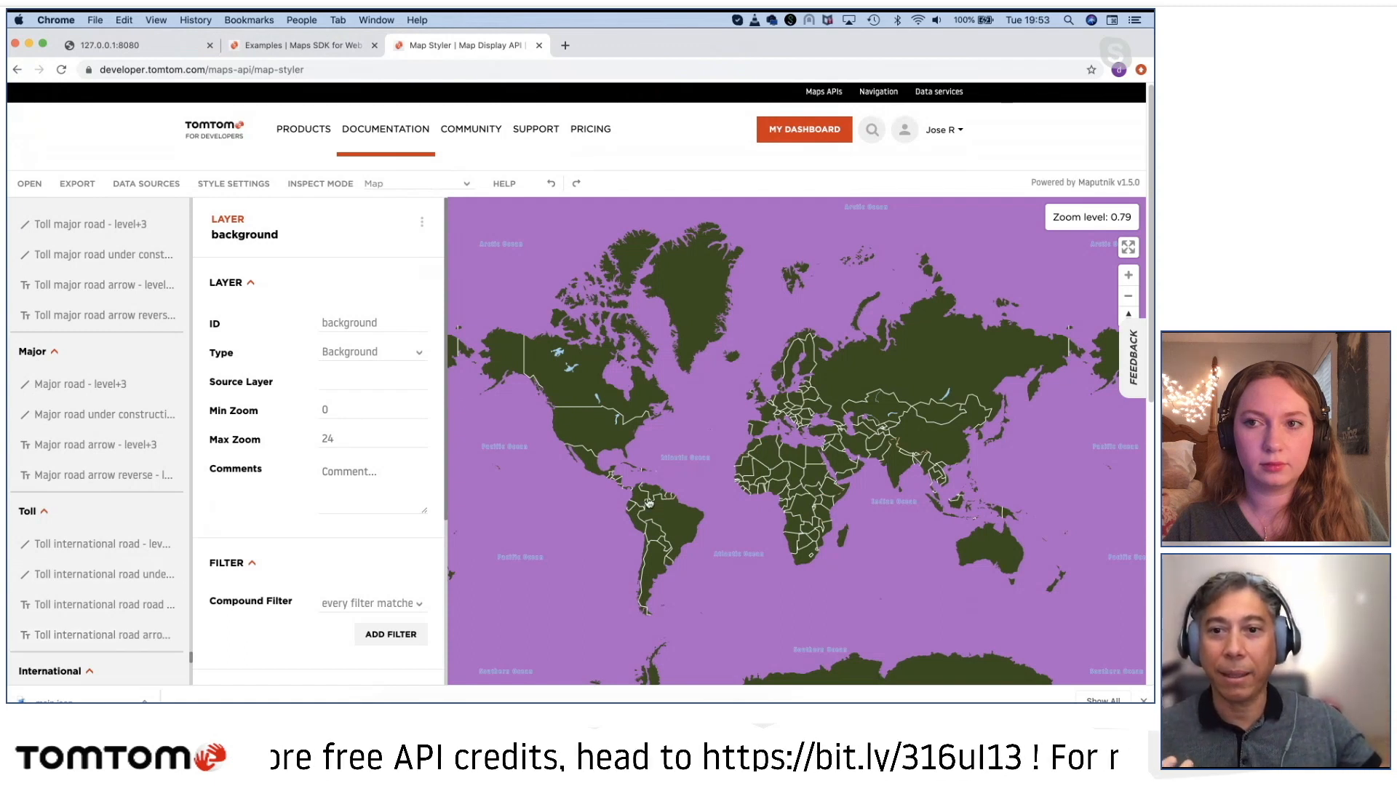
scroll(800, 437, up, 5)
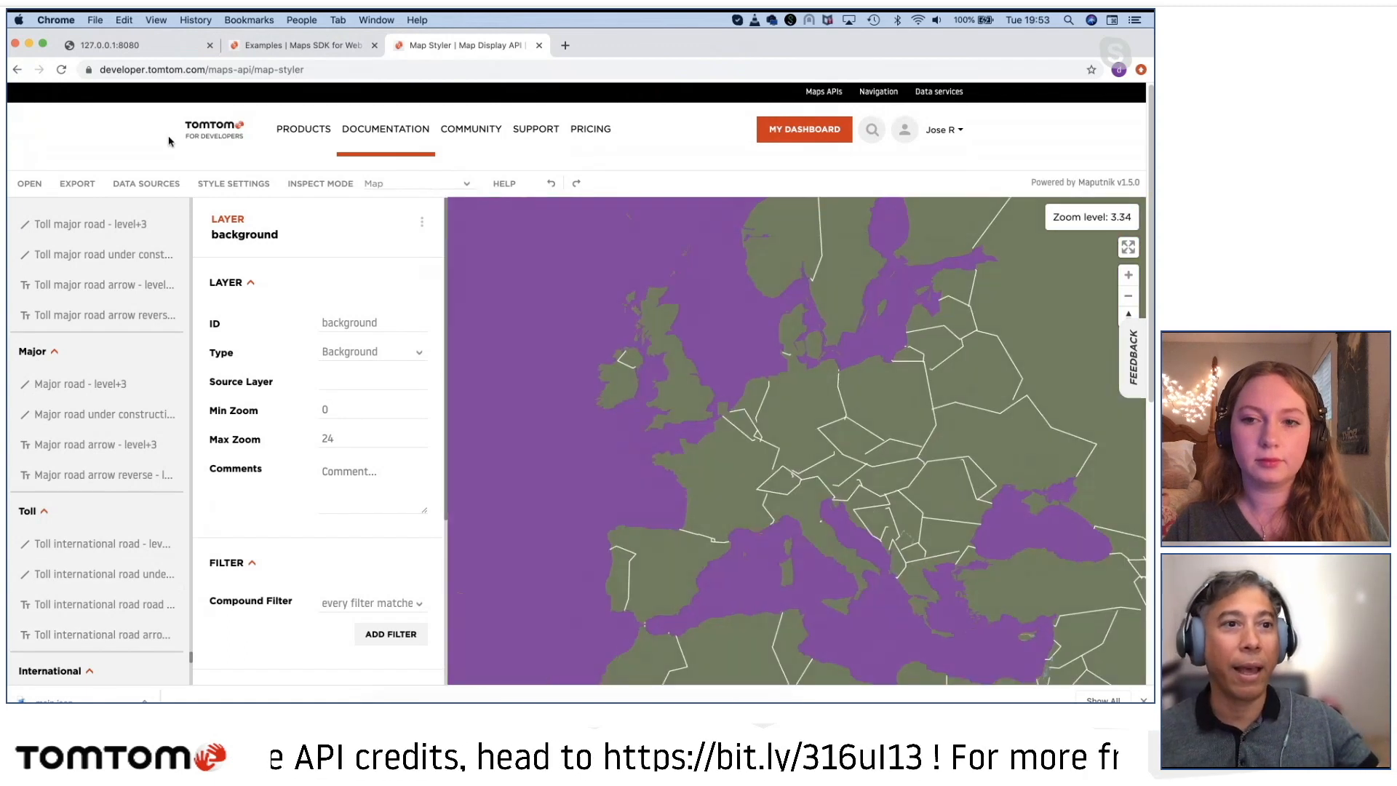
click(33, 188)
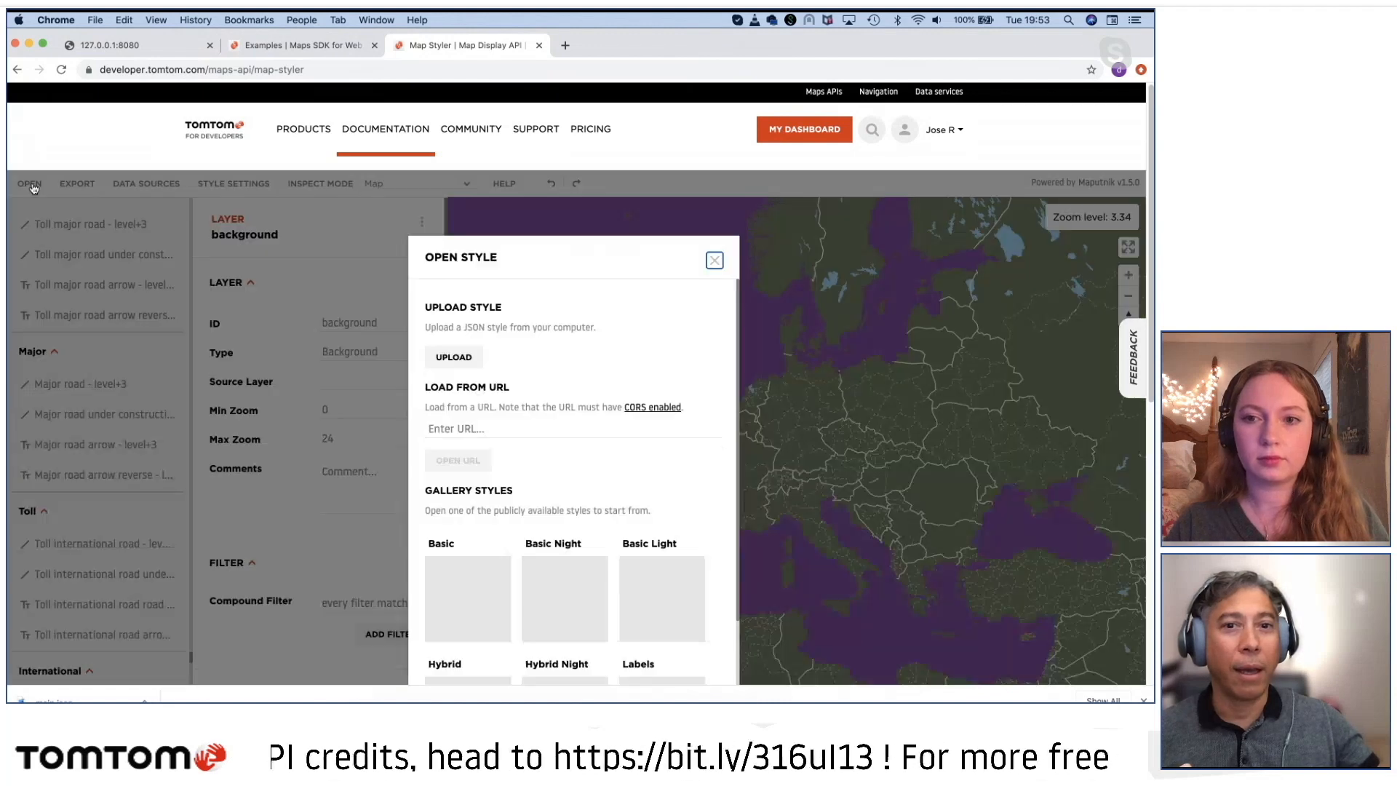
click(455, 358)
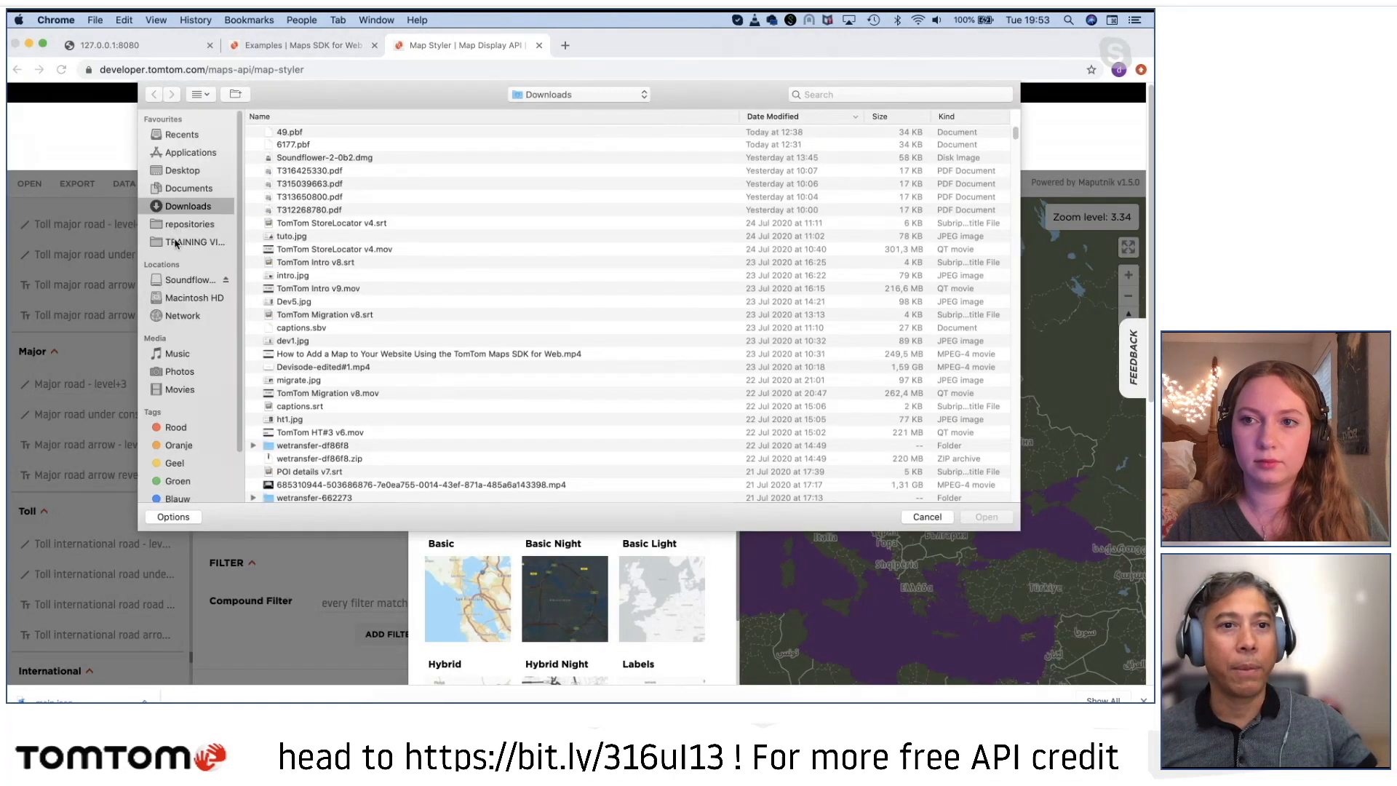
click(187, 226)
double_click(315, 135)
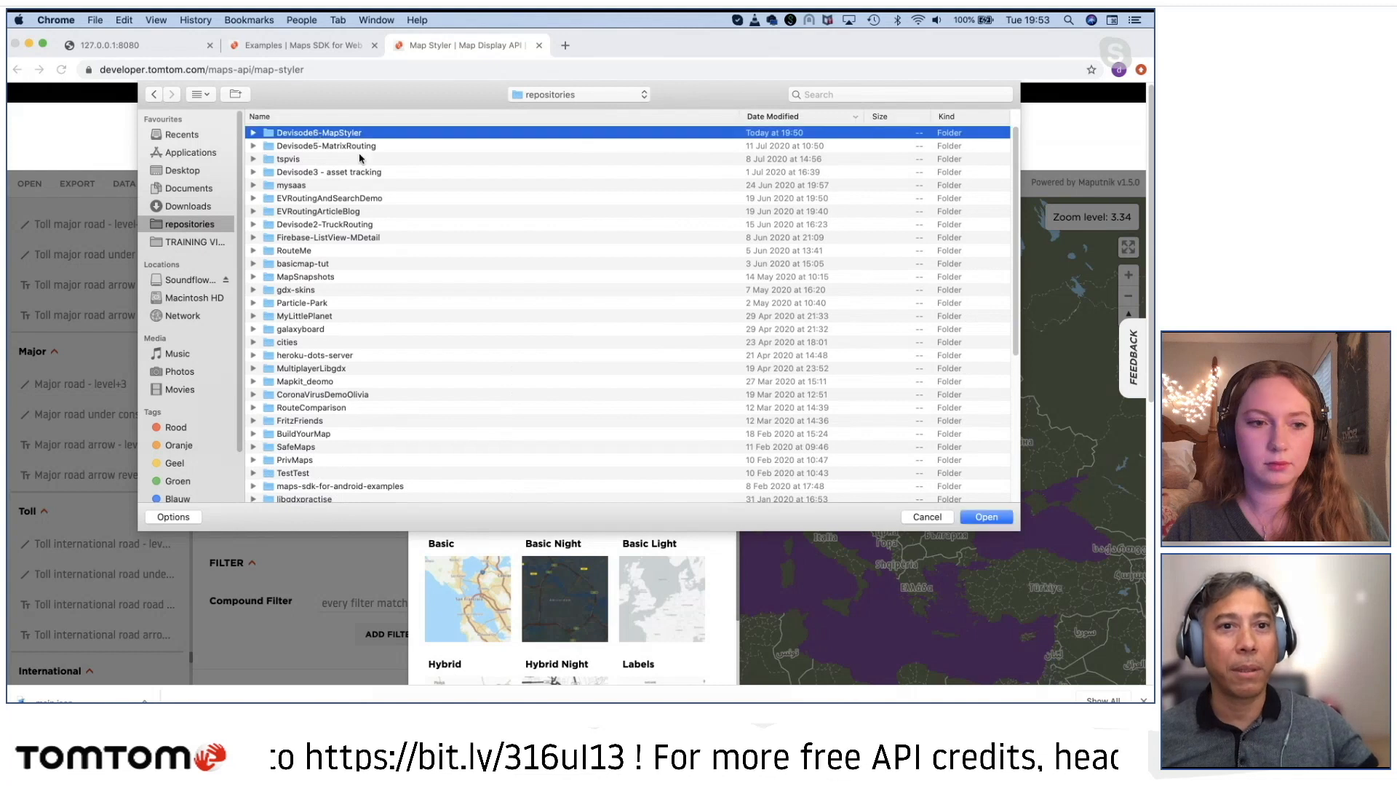
double_click(303, 173)
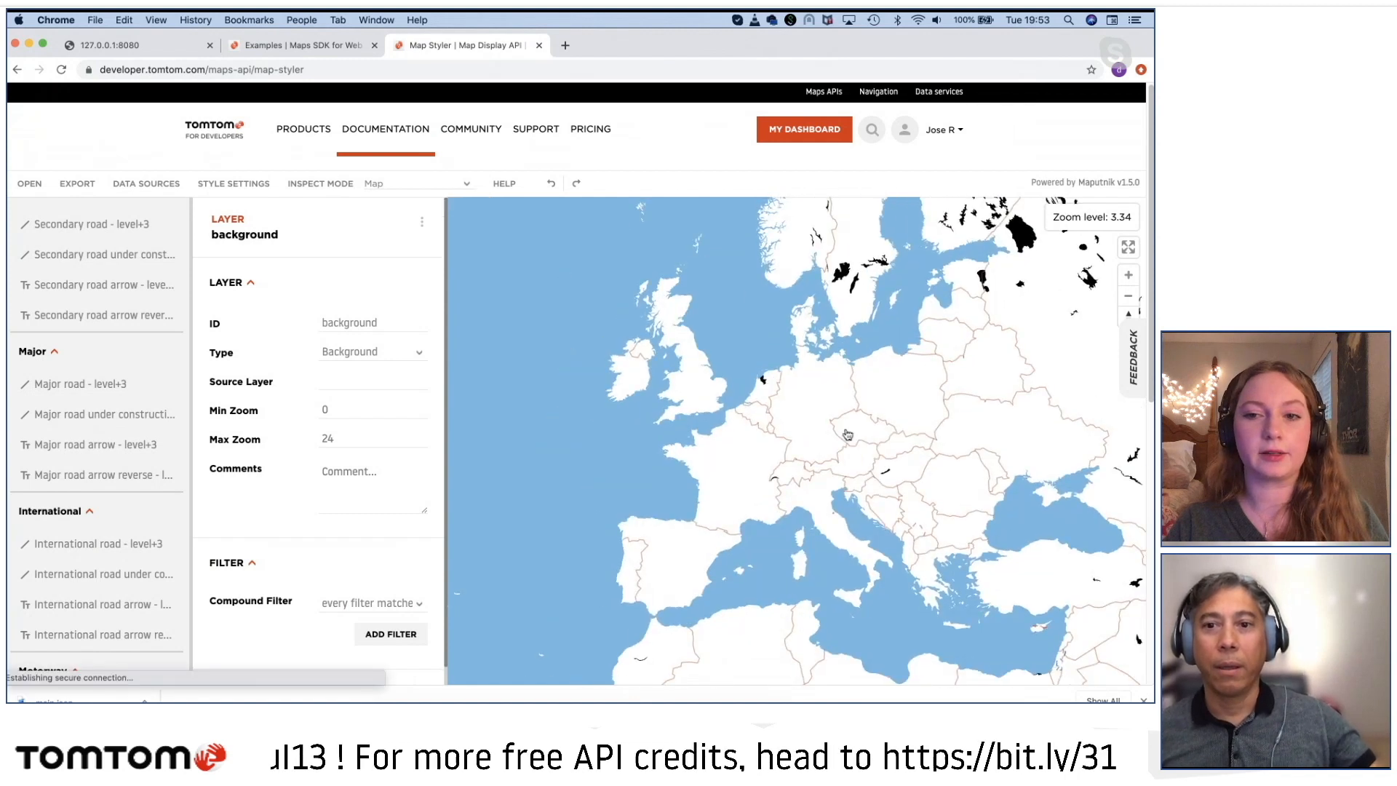
Step: Examine the uploaded style's water, borders and roads from Europe down to the Netherlands and the streets of central Amsterdam
scroll(822, 406, up, 5)
scroll(823, 406, up, 1)
drag(789, 386, 699, 444)
scroll(674, 495, up, 2)
scroll(682, 466, up, 1)
drag(982, 445, 574, 440)
drag(699, 453, 964, 397)
mouse_move(601, 474)
mouse_down()
mouse_move(817, 440)
mouse_move(818, 424)
mouse_up()
mouse_move(464, 471)
mouse_down()
mouse_move(895, 480)
mouse_move(774, 481)
mouse_up()
drag(593, 445, 705, 459)
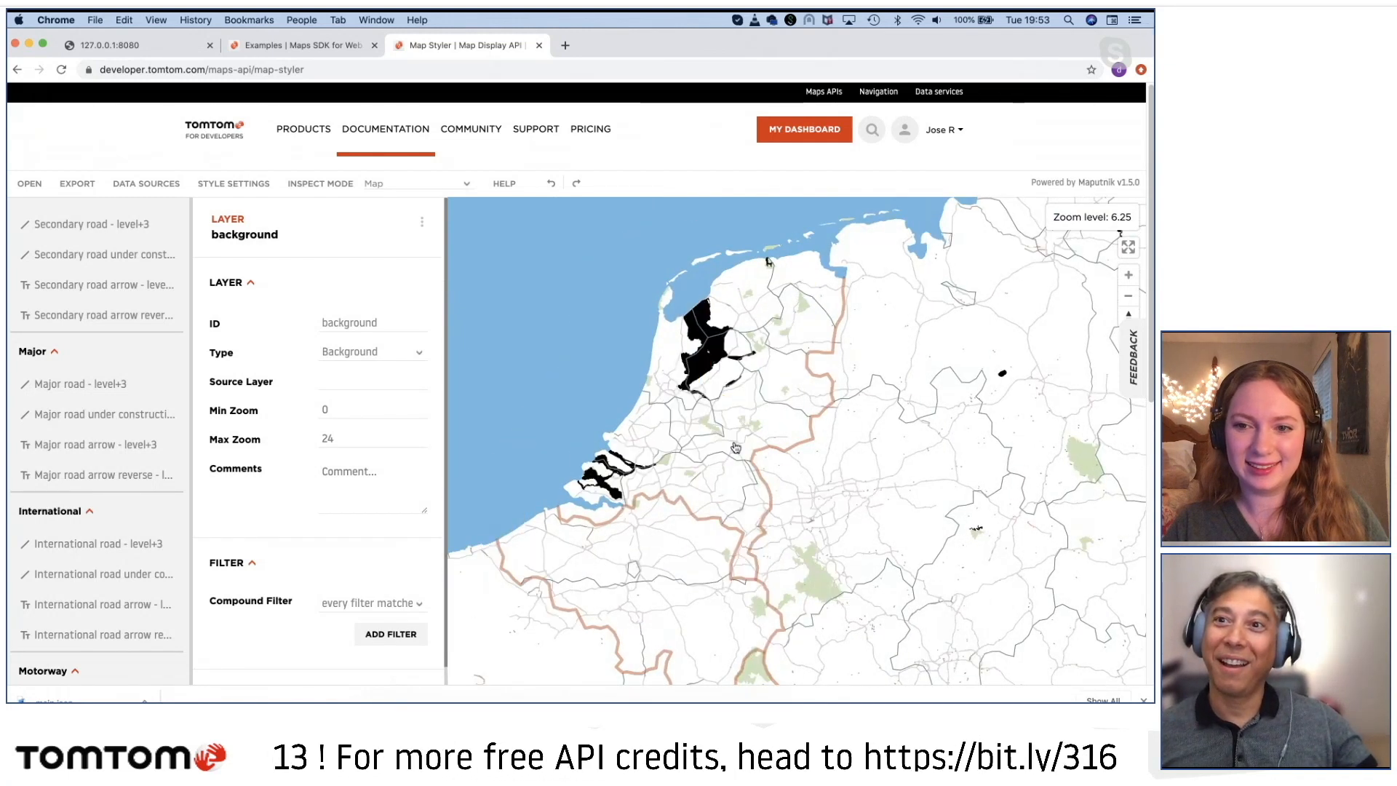
scroll(735, 447, up, 5)
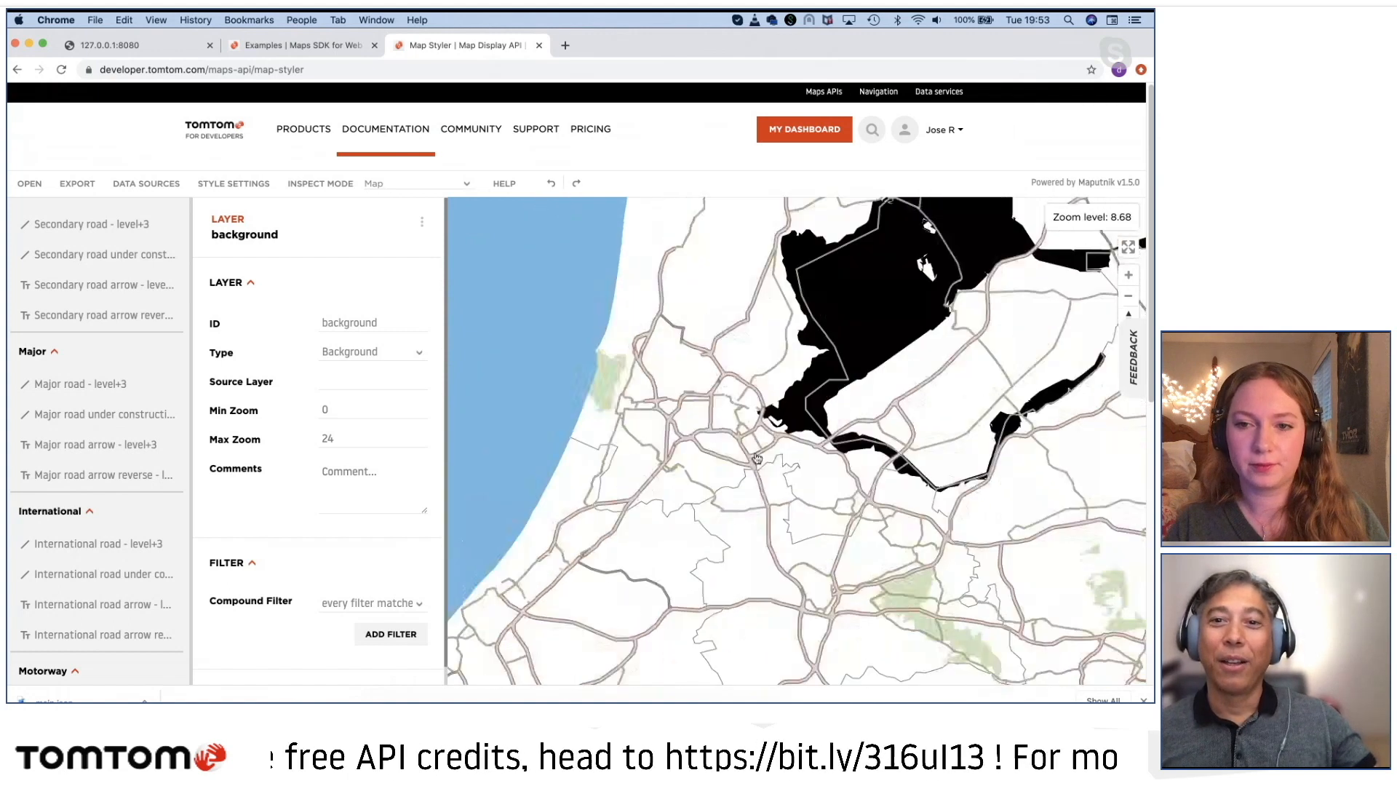
scroll(756, 458, up, 5)
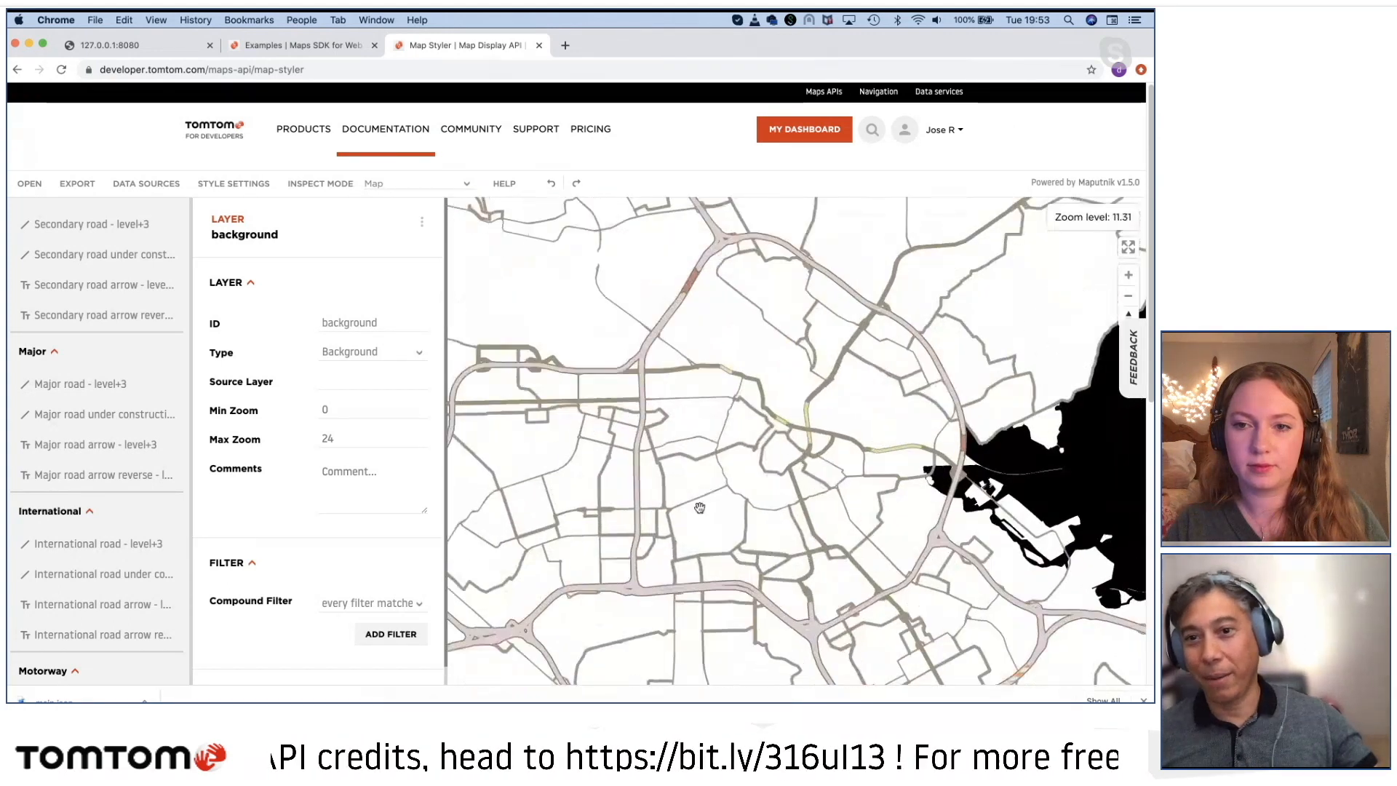
scroll(770, 502, up, 5)
scroll(769, 502, up, 2)
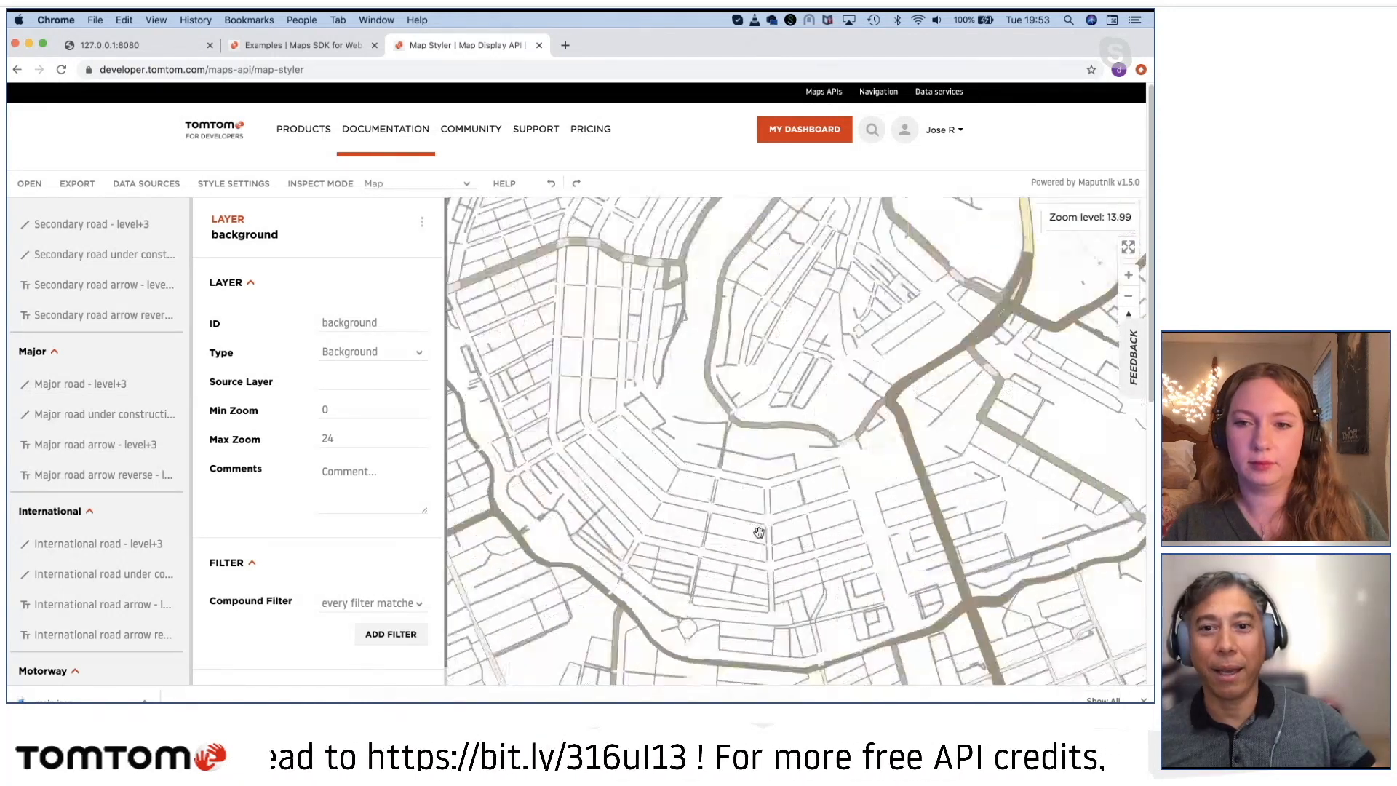
drag(759, 532, 714, 578)
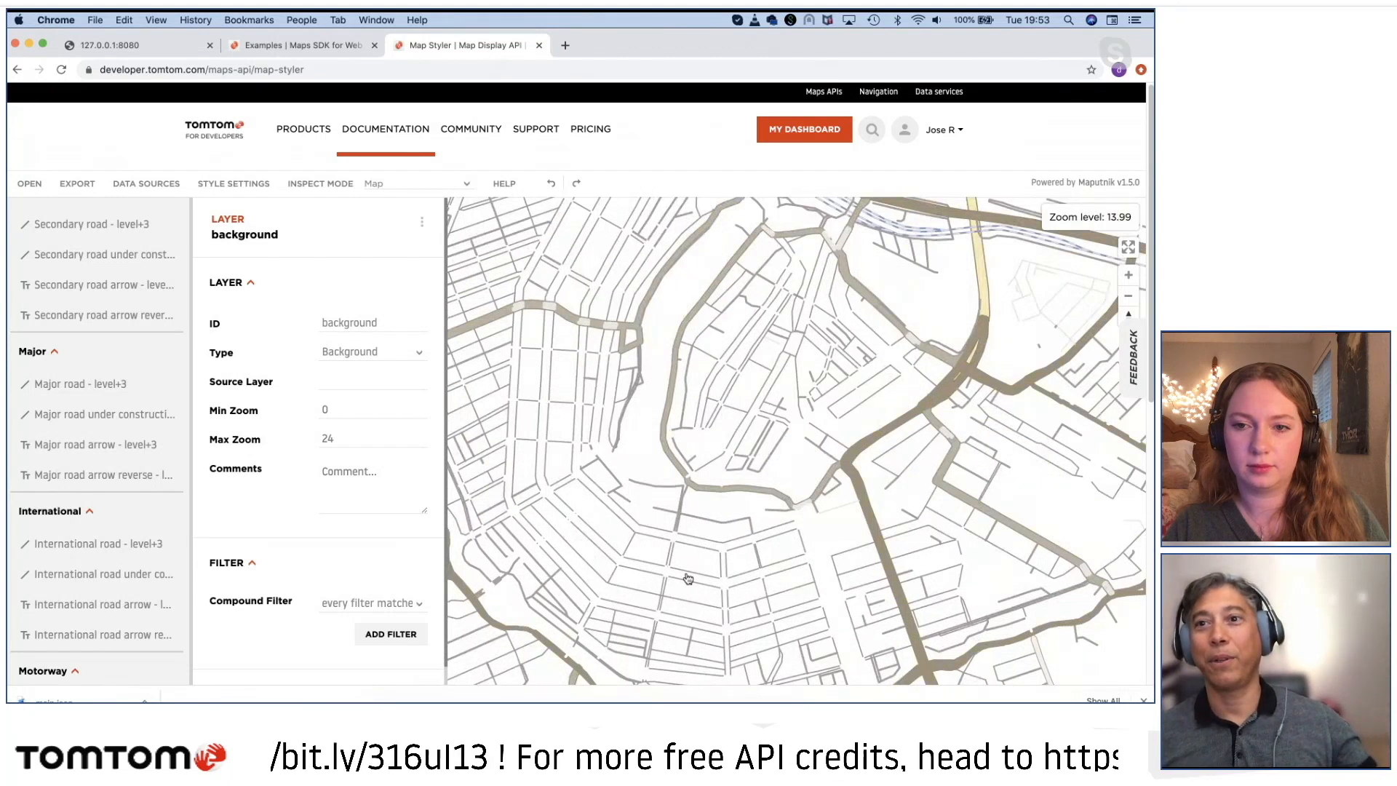
scroll(678, 567, down, 5)
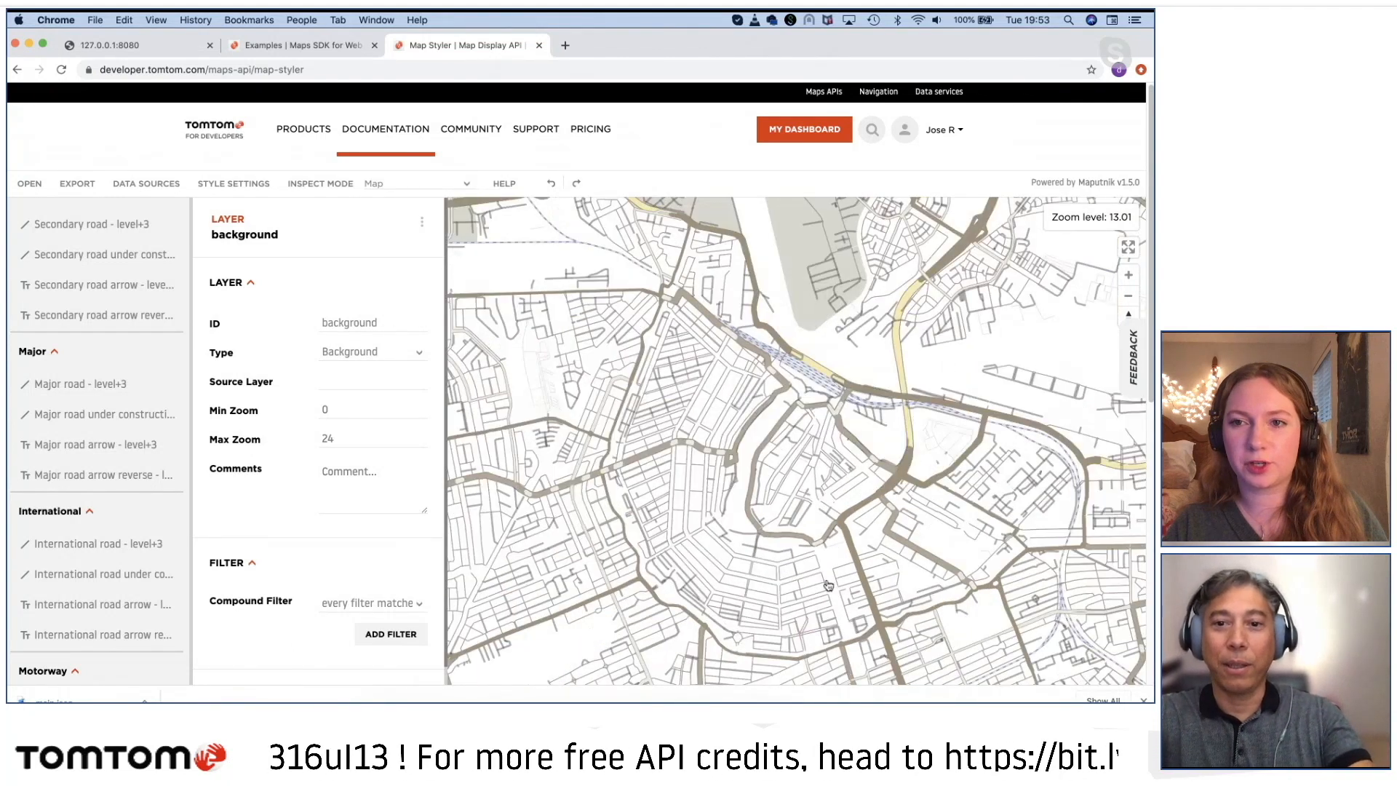
Step: Reduce the page zoom to 90% and examine the roads, railways and land areas around Amsterdam's centre and northern waterfront
key(super+minus)
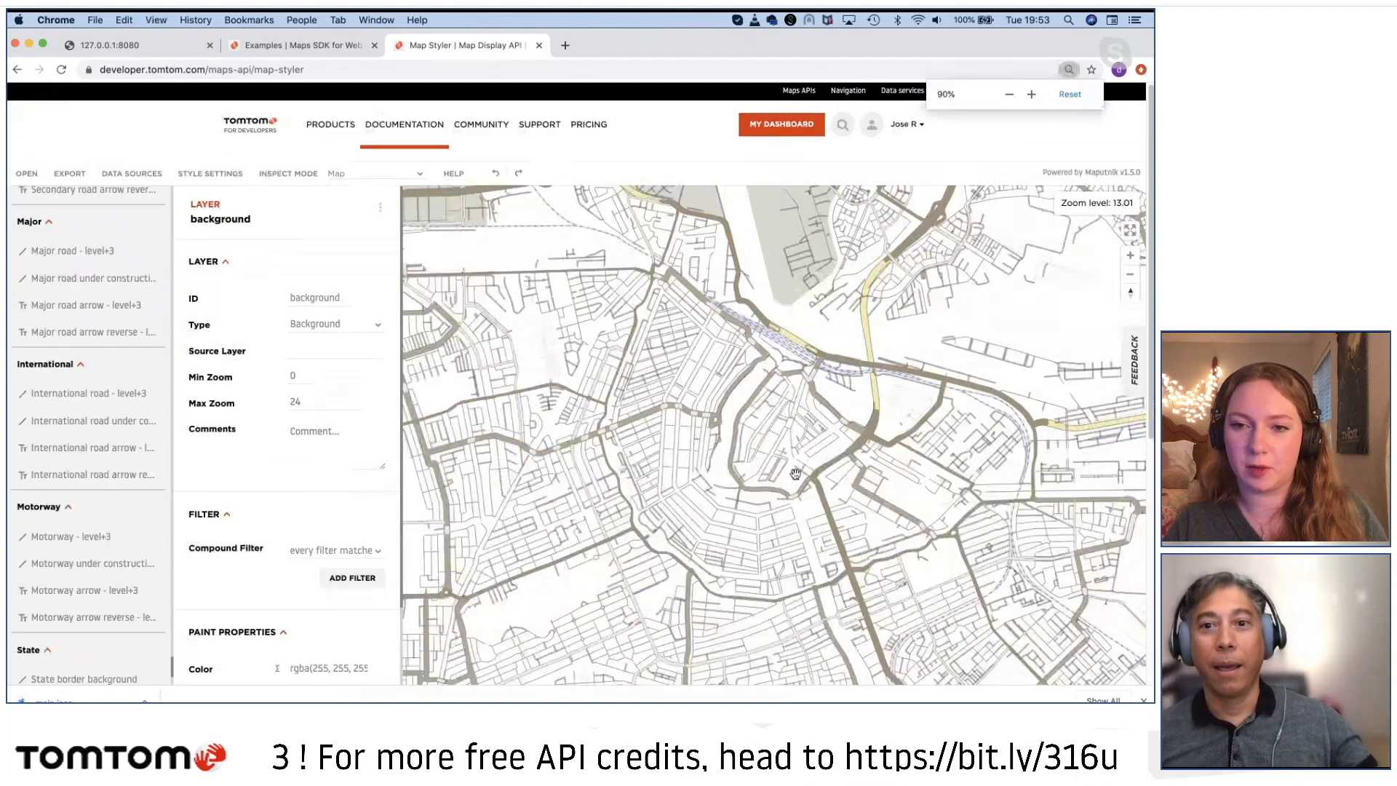
scroll(795, 542, down, 2)
drag(736, 452, 714, 407)
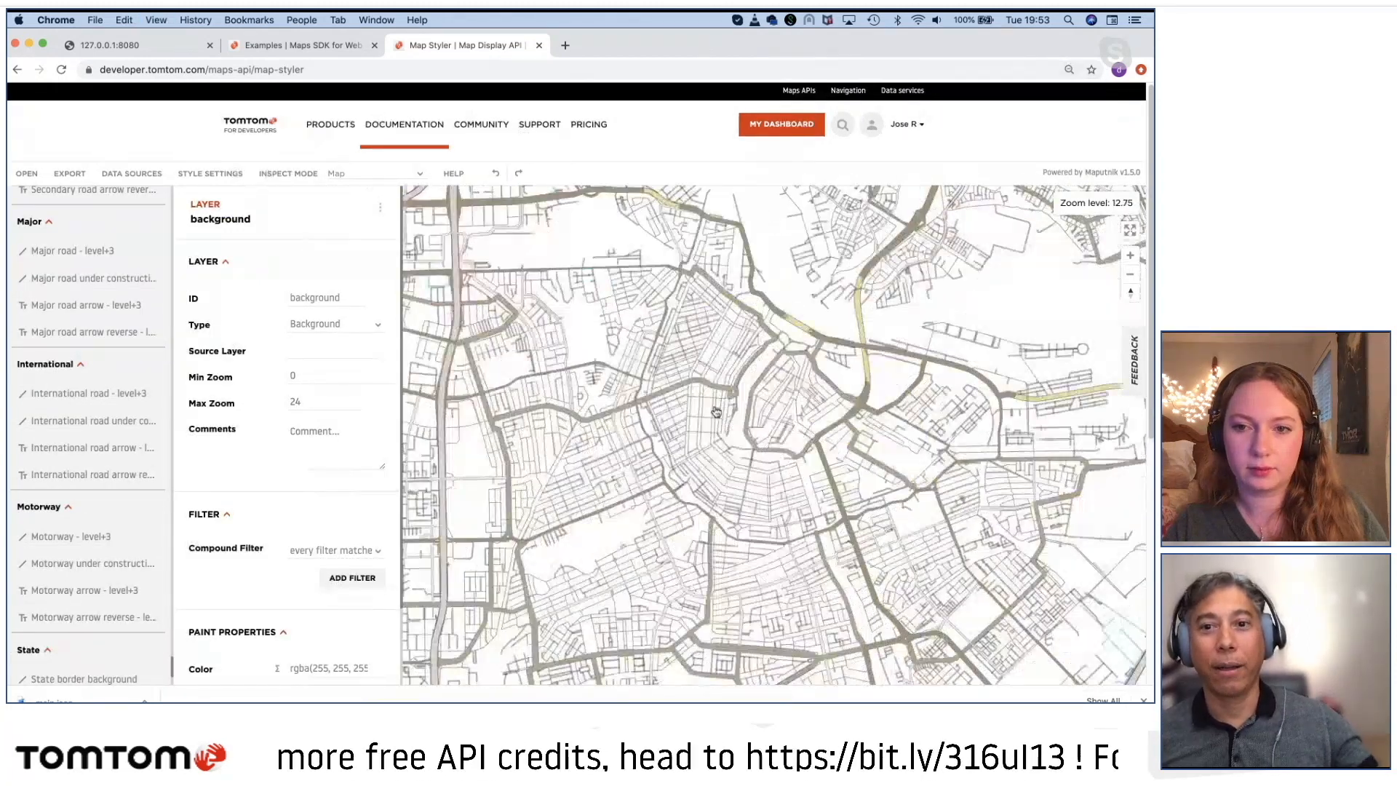
drag(719, 567, 719, 700)
double_click(717, 521)
scroll(783, 618, down, 4)
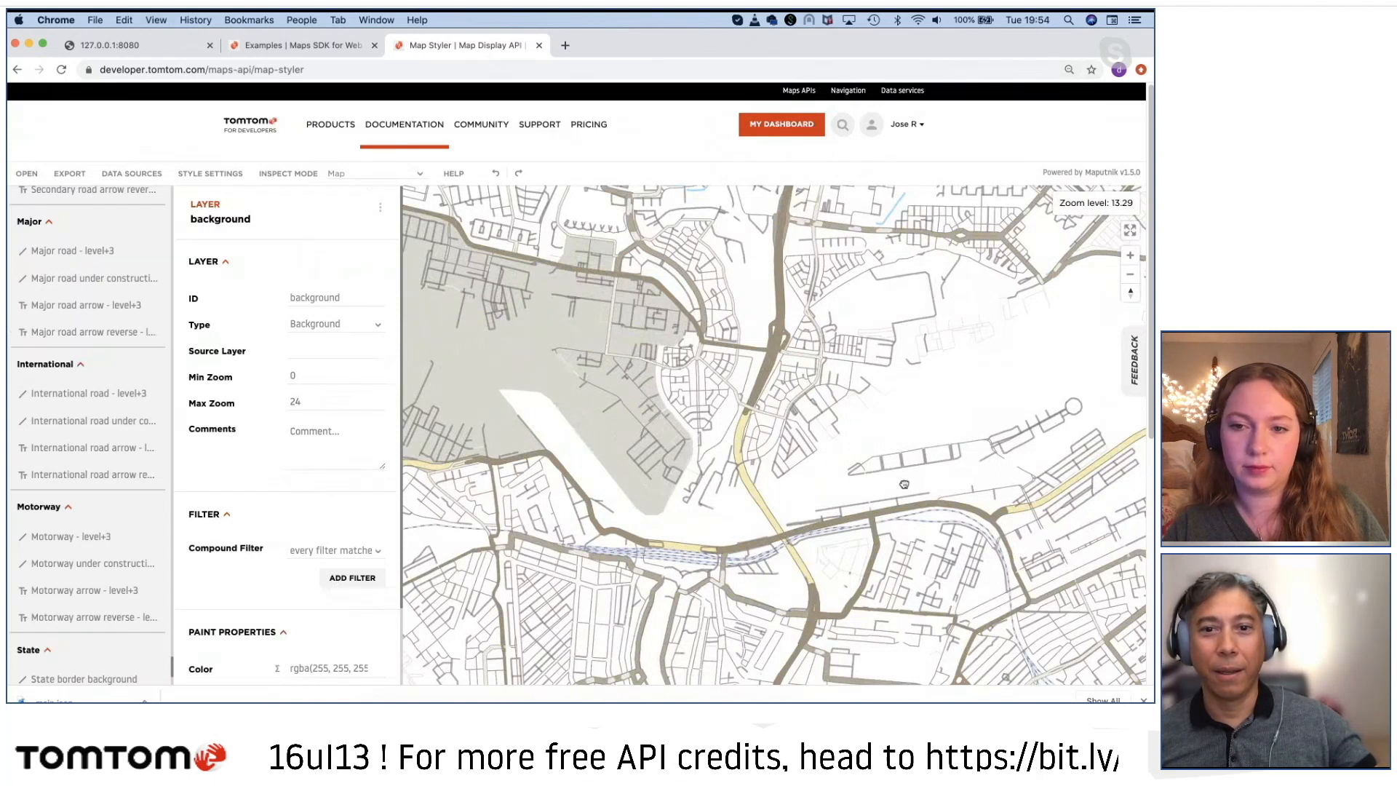
scroll(719, 557, down, 5)
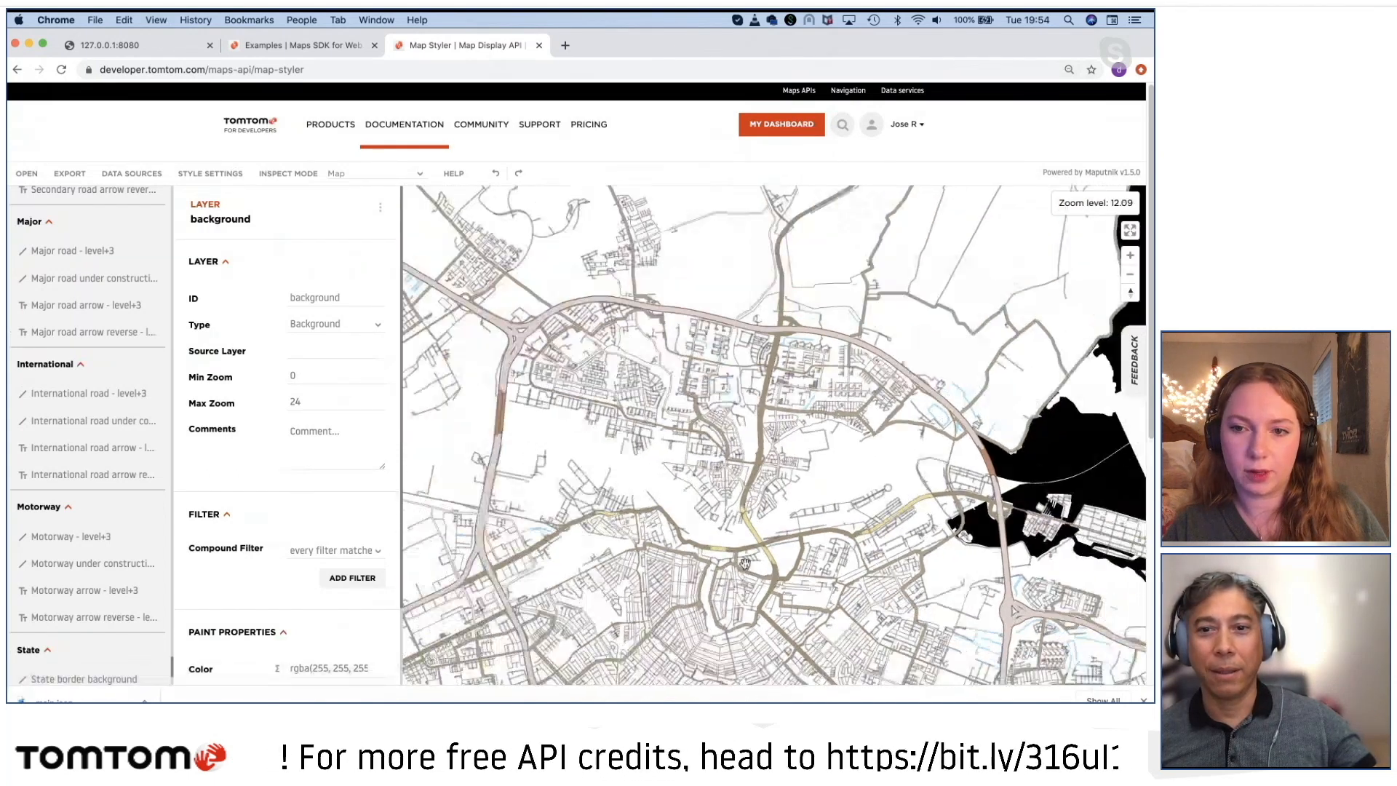
scroll(733, 505, up, 12)
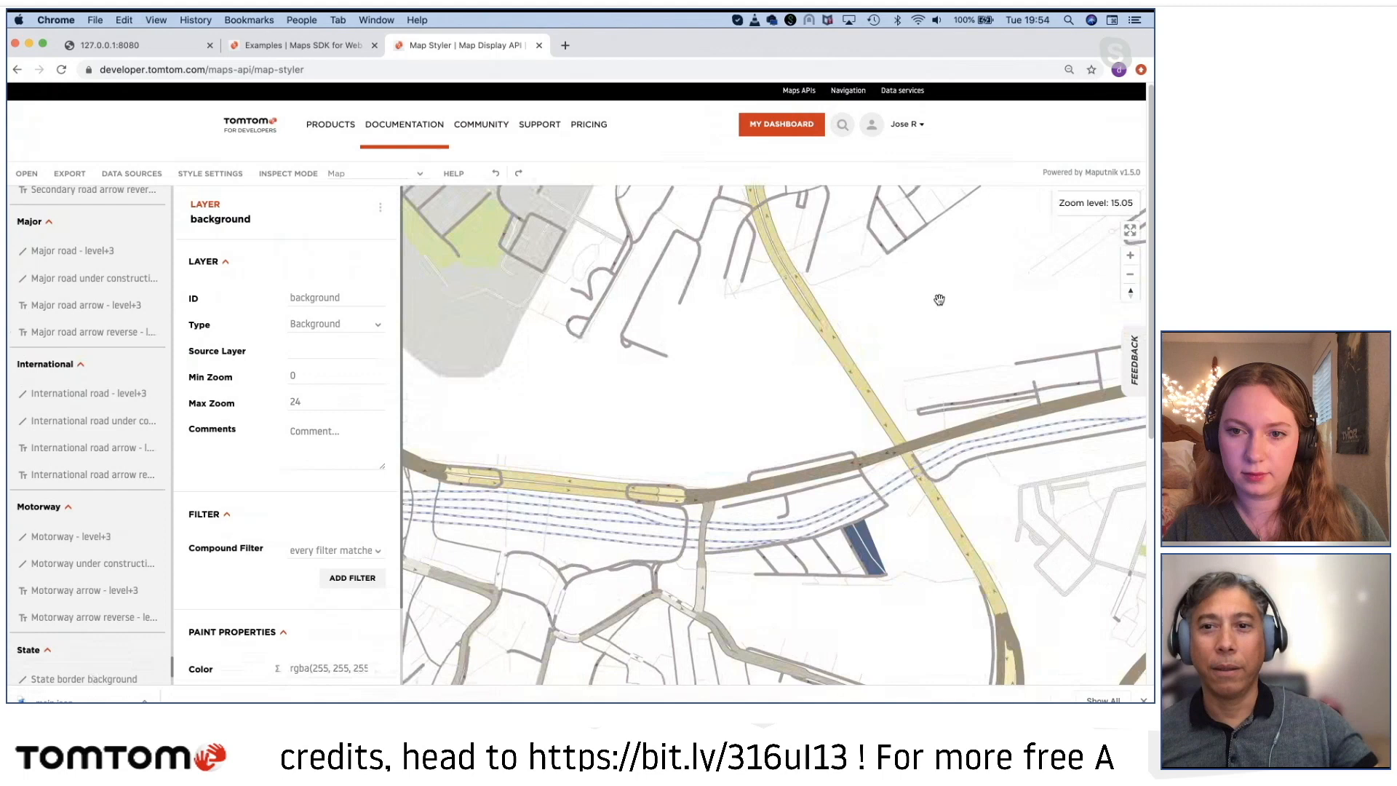
scroll(835, 400, down, 12)
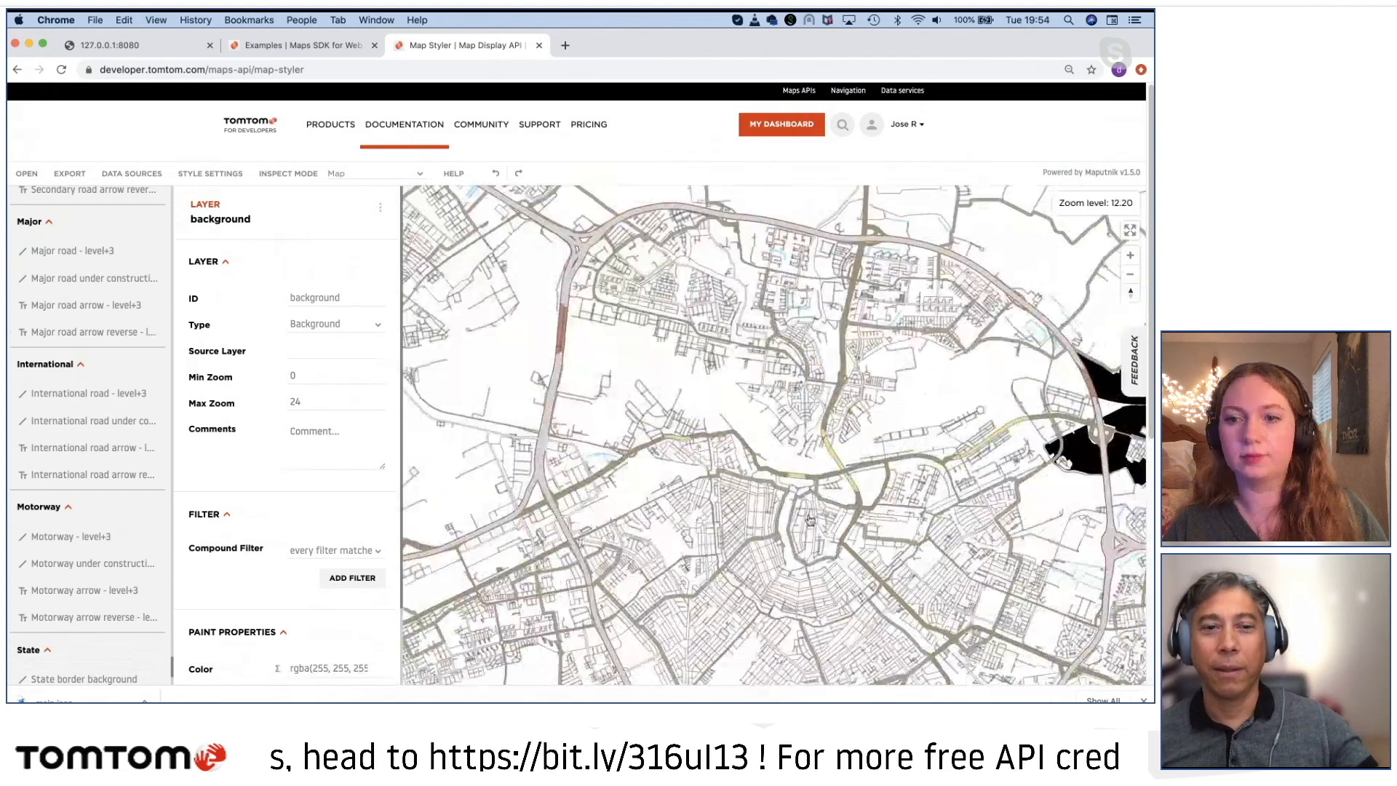
drag(753, 480, 668, 450)
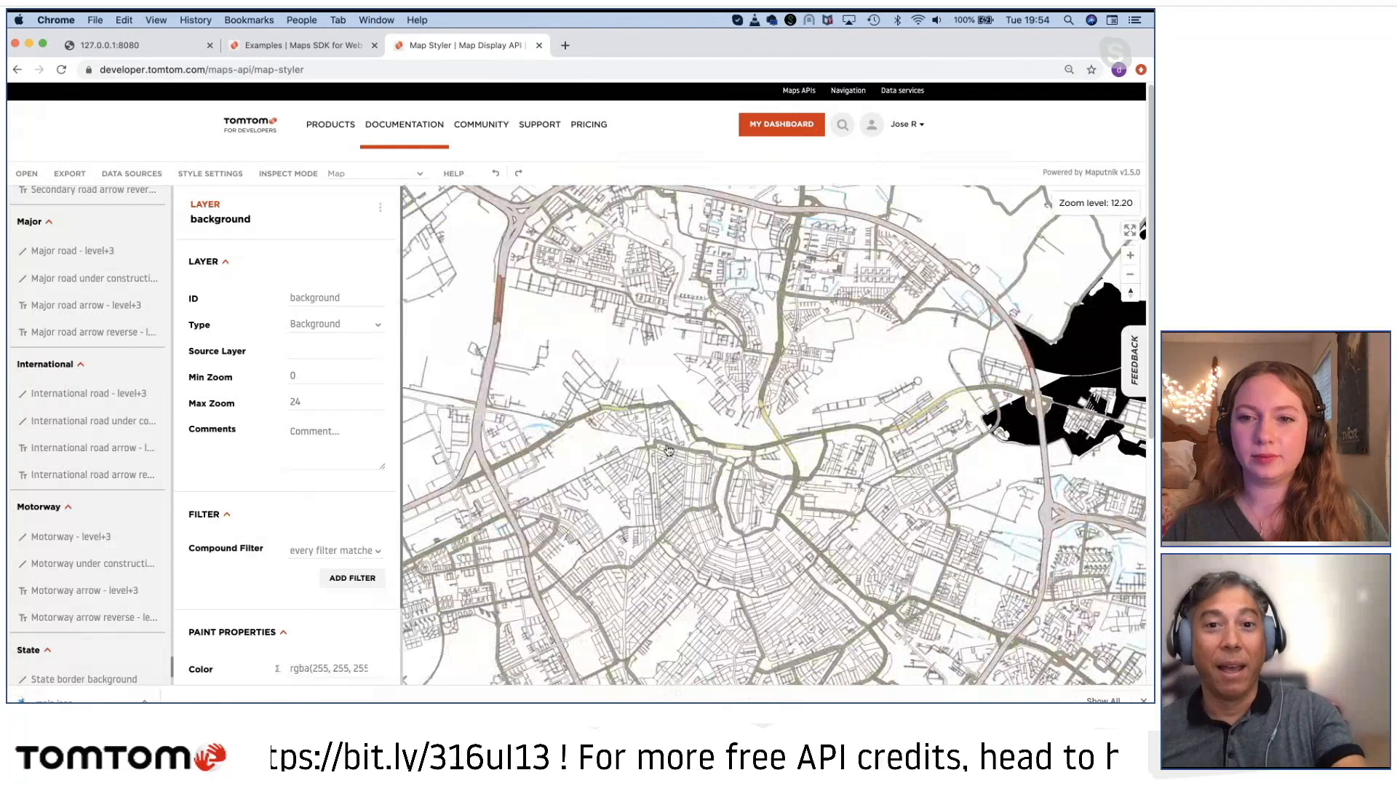
key(super+Tab)
key(super+Tab)
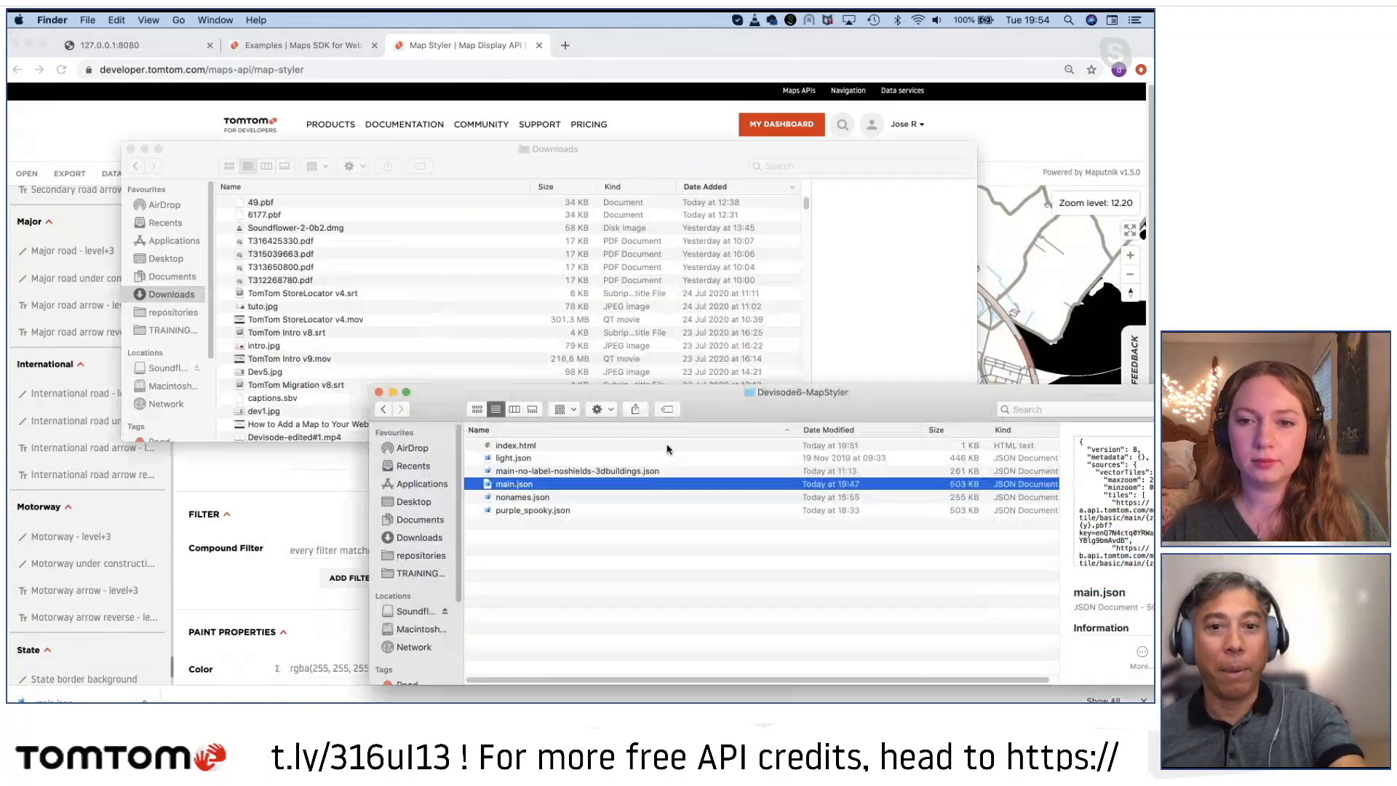
key(super+Tab)
key(super+Tab)
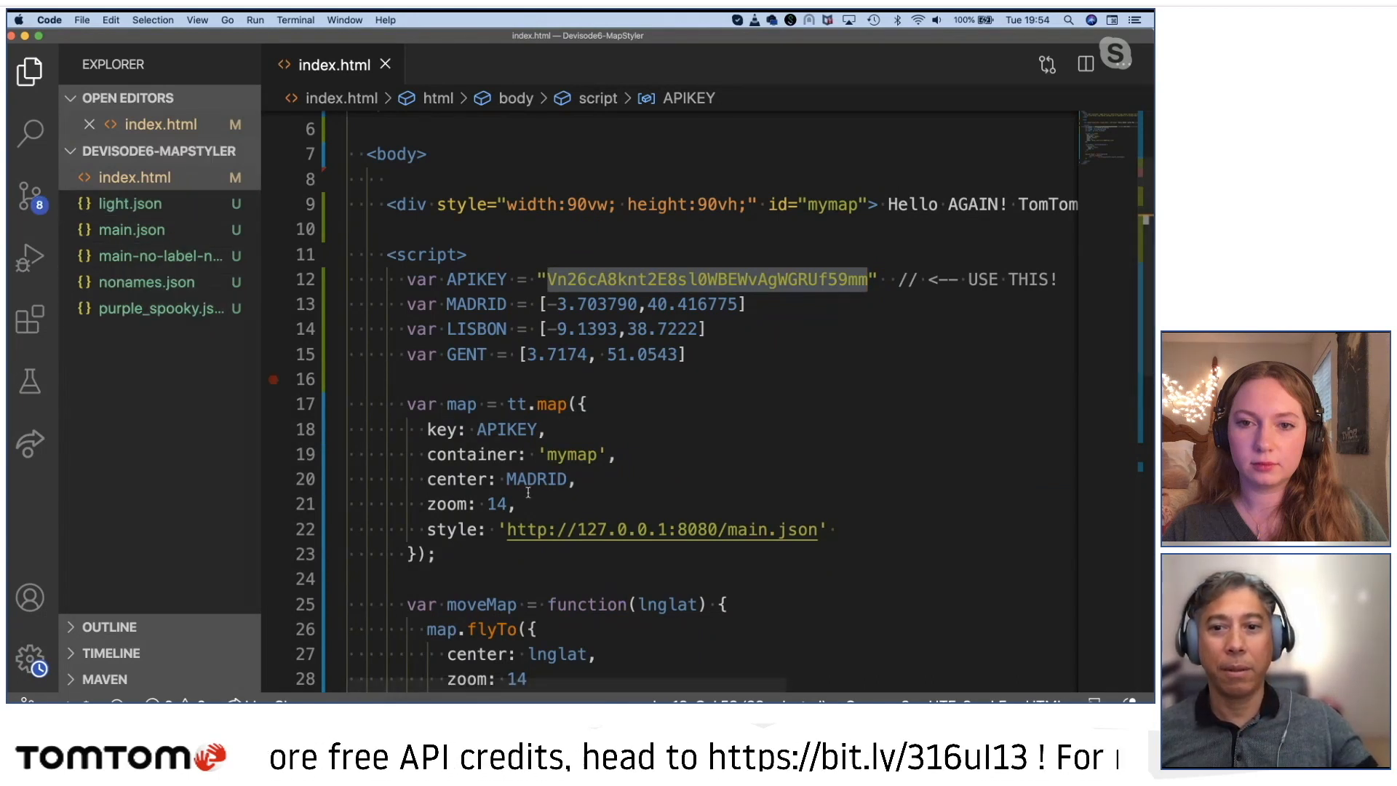
double_click(737, 528)
text(na)
key(BackSpace)
text(onames)
Step: Return to Chrome and reload the local map at 127.0.0.1:8080 with the nonames.json style
key(super+Tab)
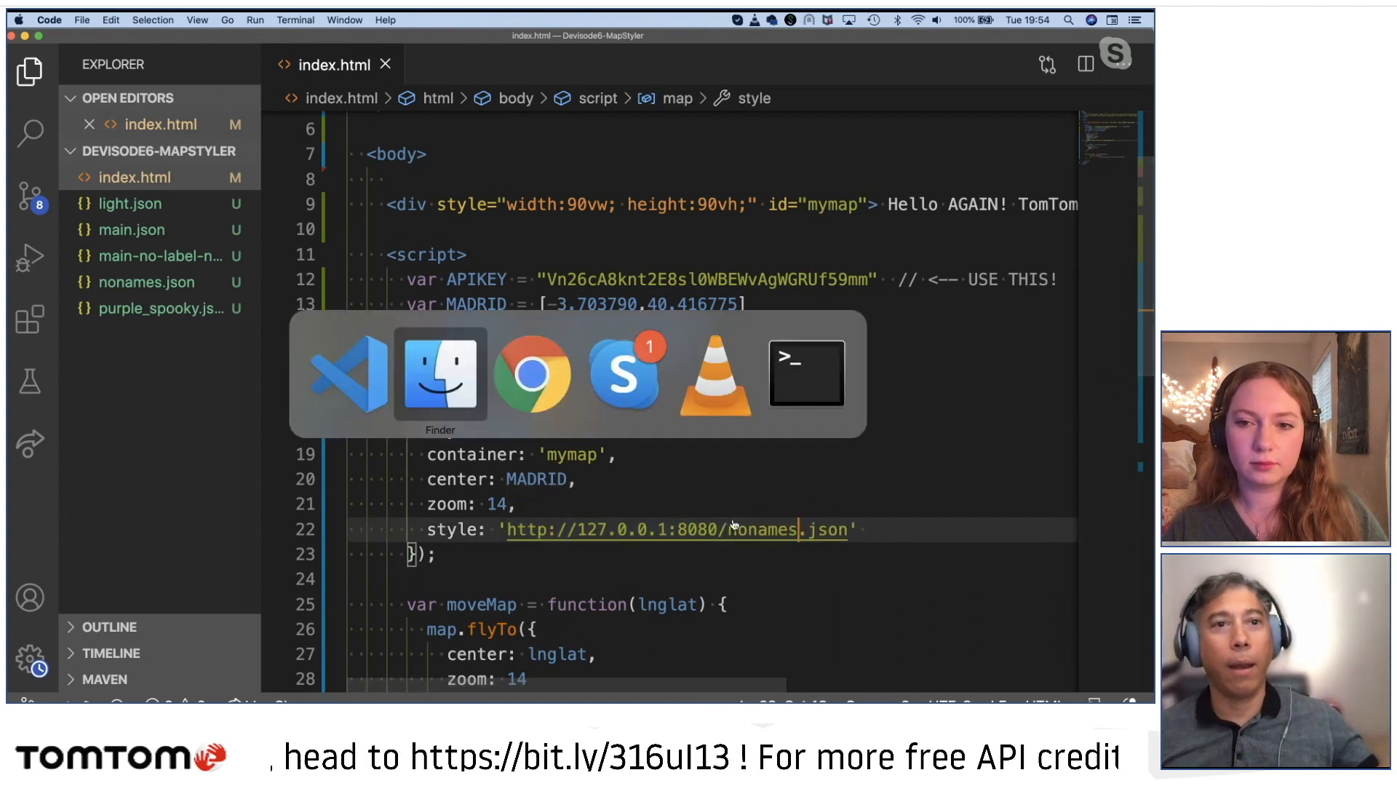
key(super+Tab)
click(145, 45)
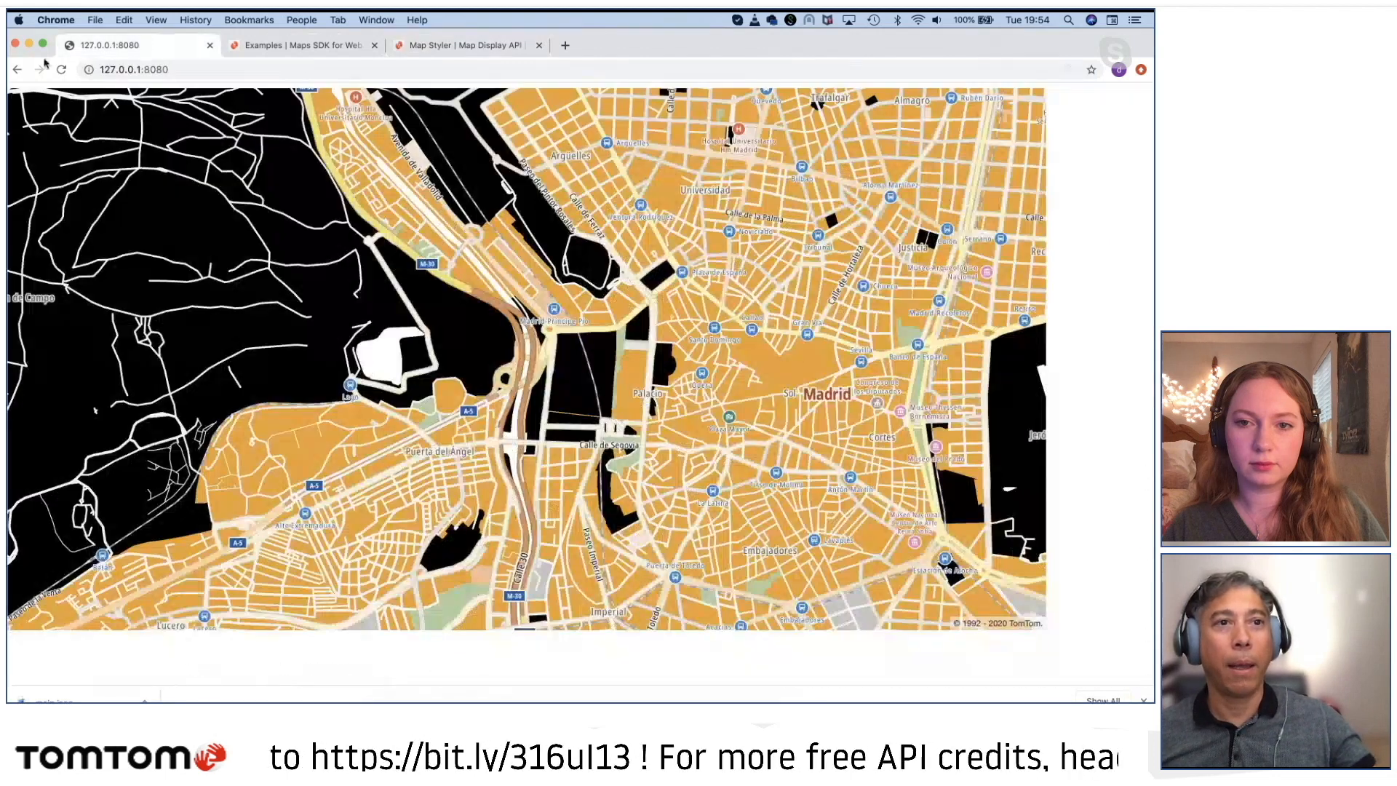
click(61, 70)
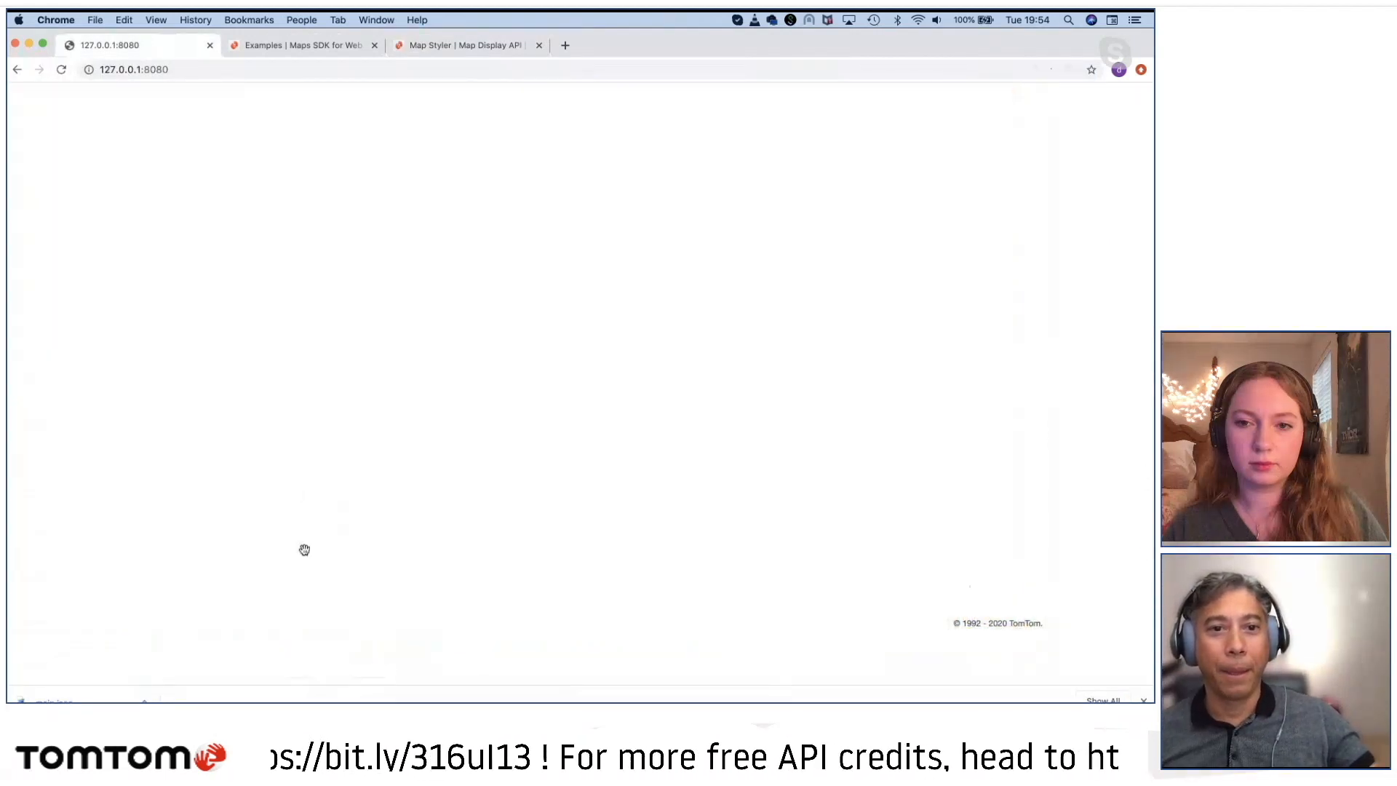
Step: Examine the reloaded map's road network and areas around Madrid from overhead and in a tilted, rotated view
scroll(498, 526, down, 10)
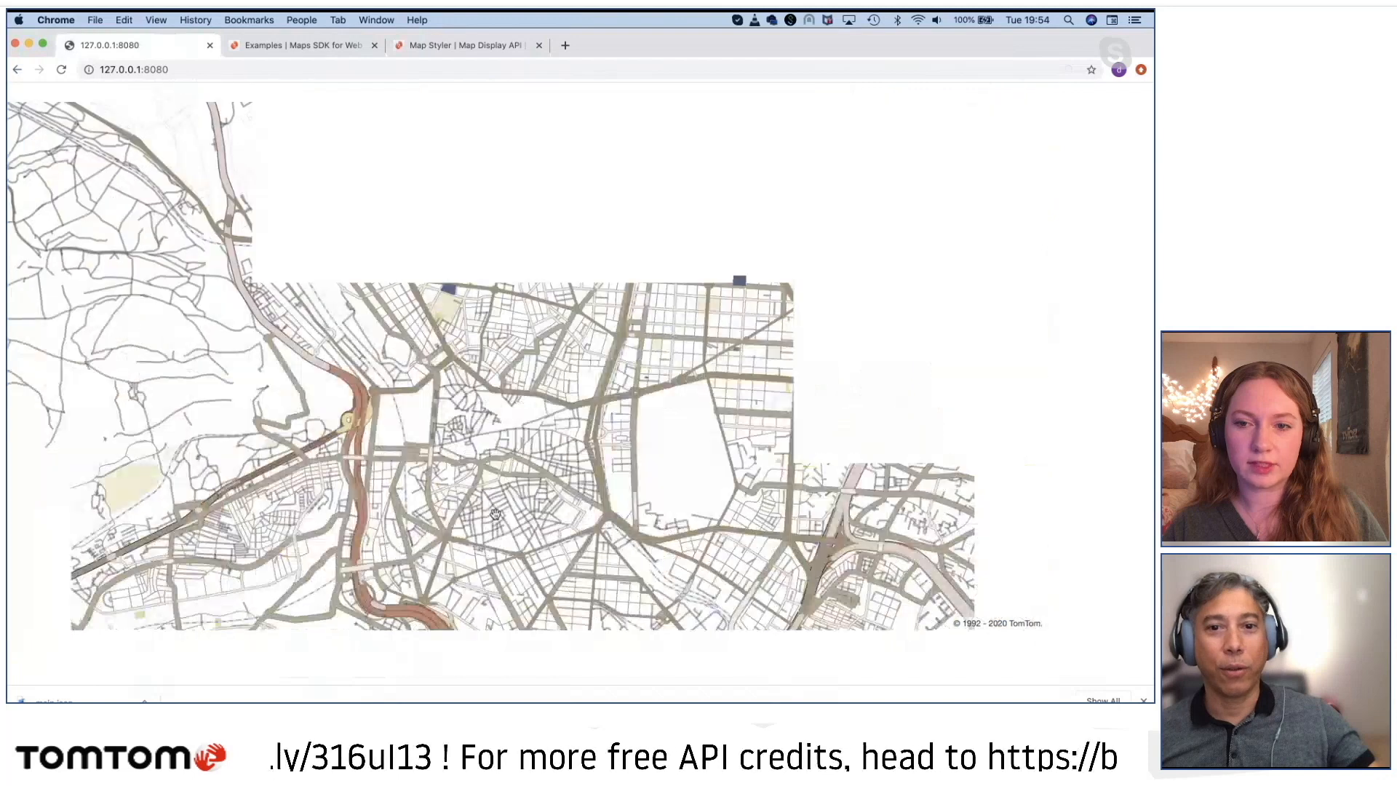
scroll(572, 507, down, 5)
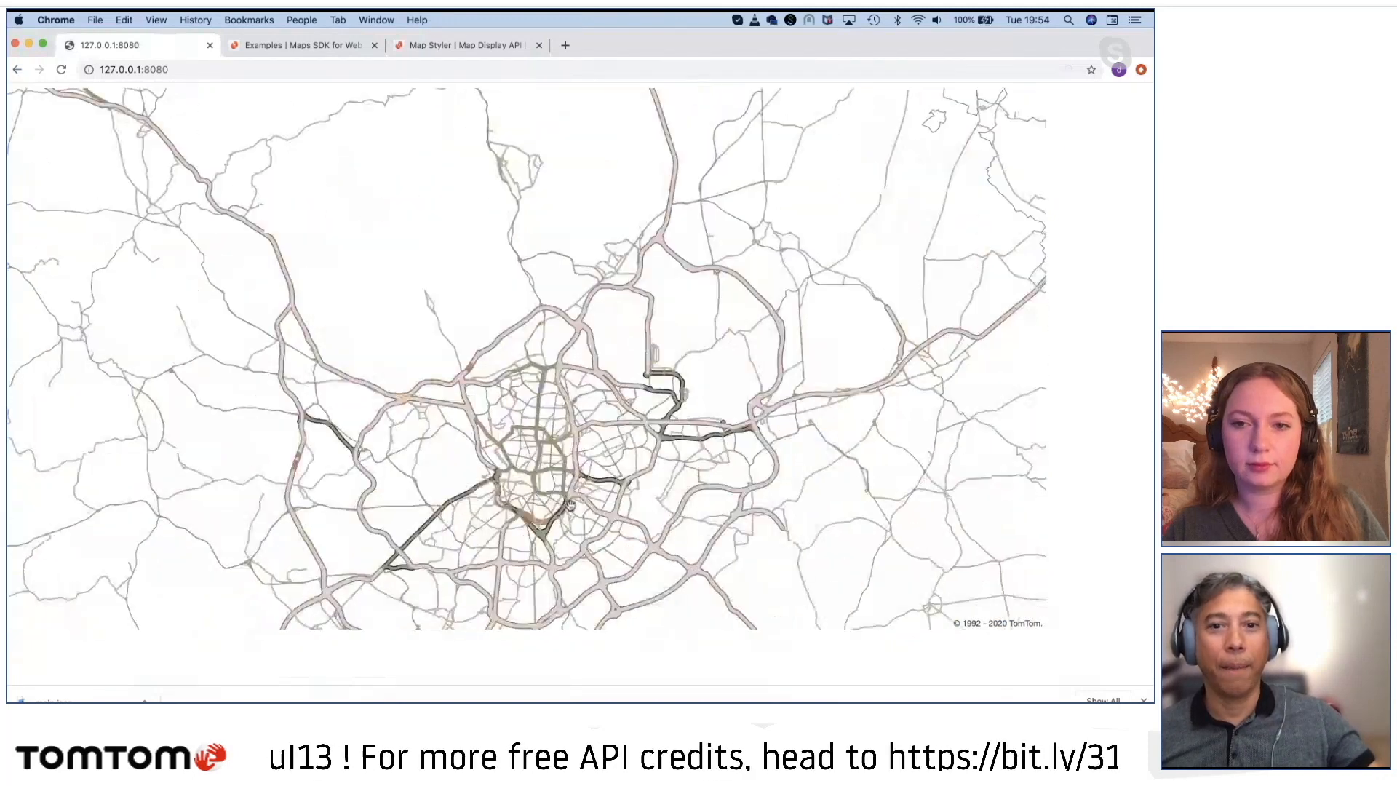
scroll(571, 506, up, 5)
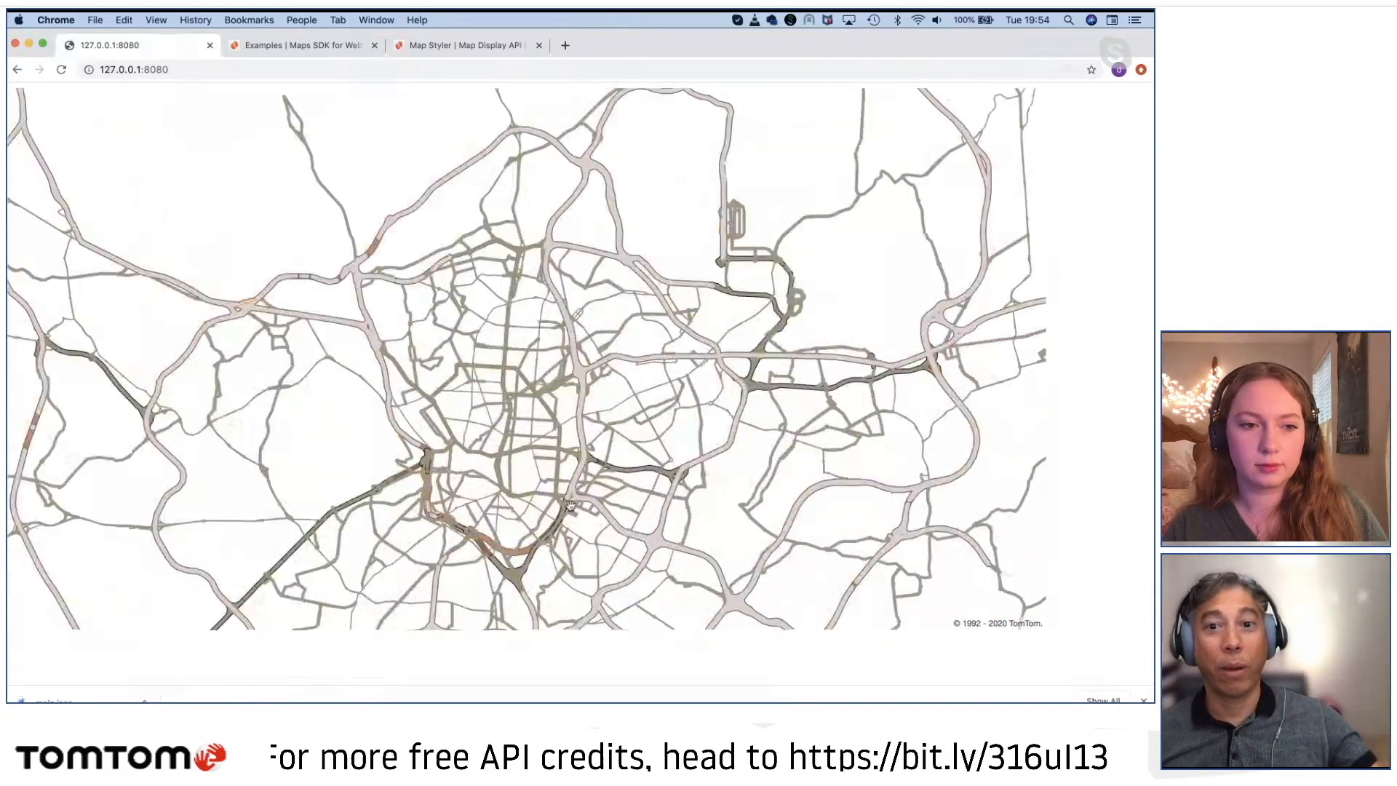
scroll(570, 506, up, 6)
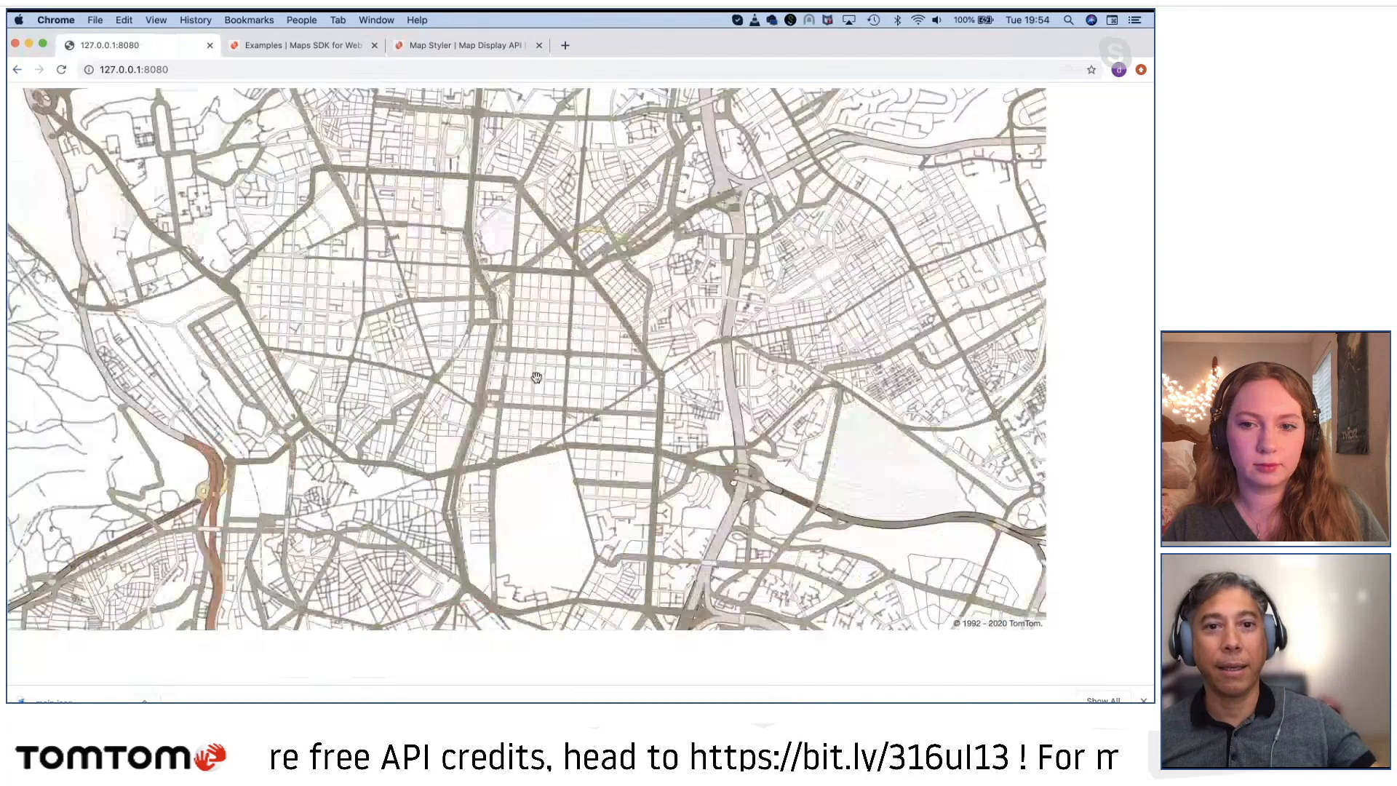
drag(608, 436, 667, 455)
scroll(618, 402, up, 3)
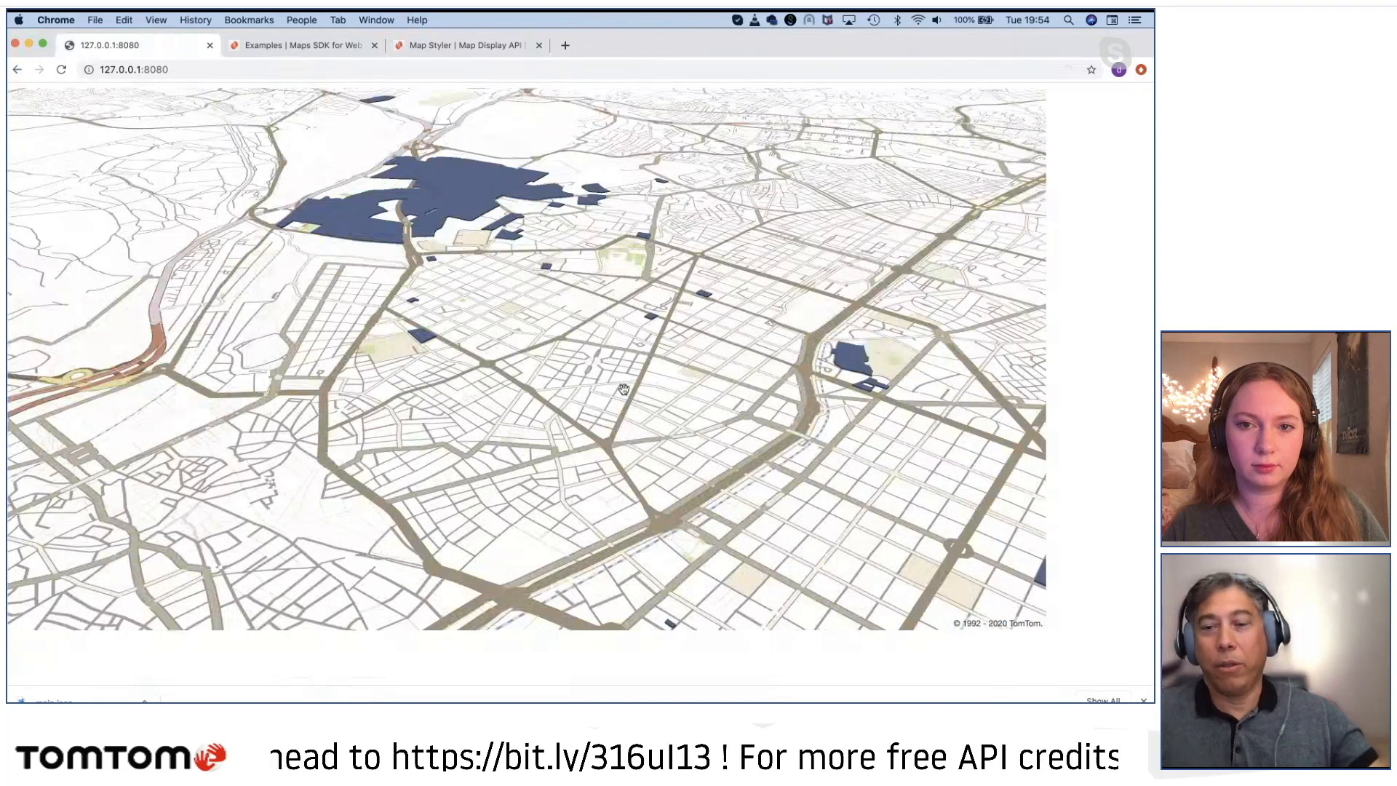
drag(608, 377, 710, 471)
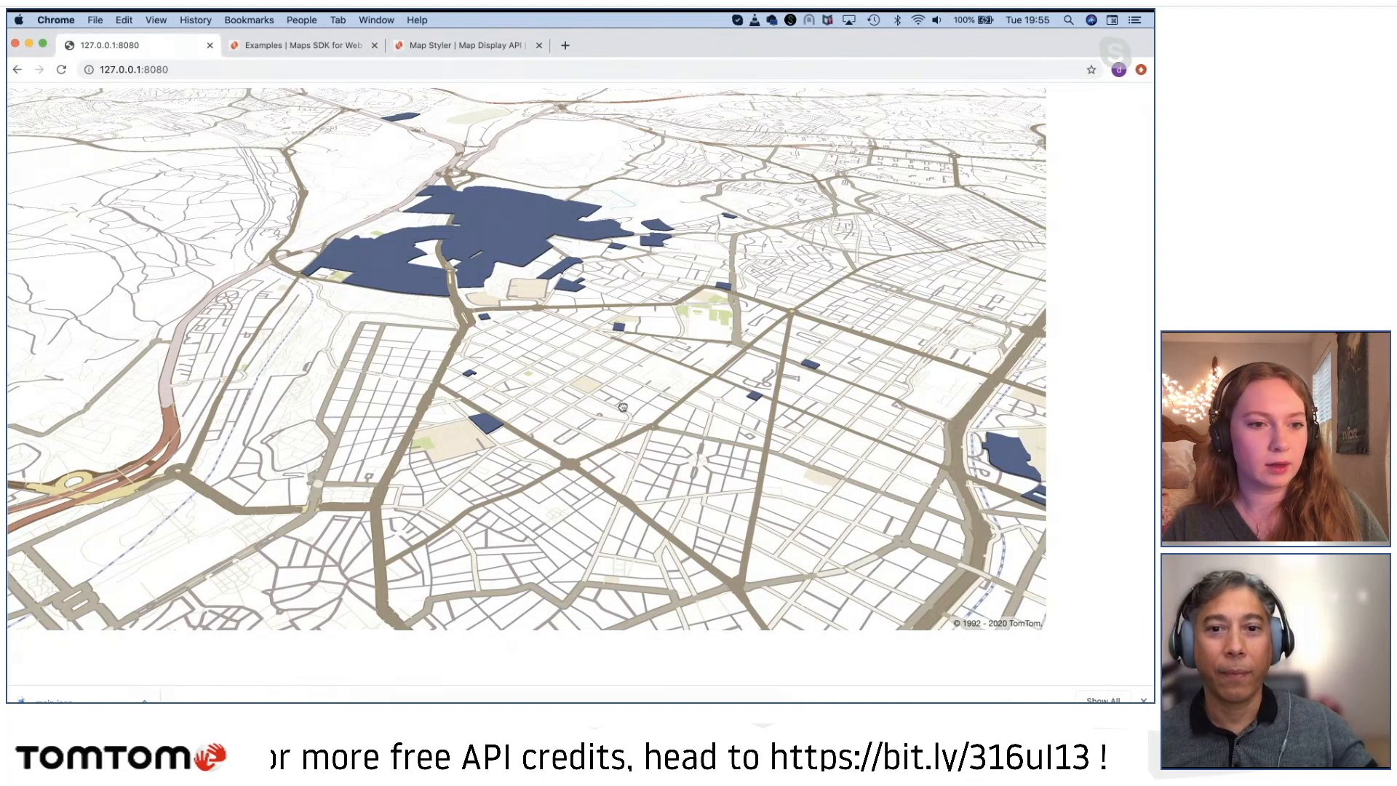
drag(623, 407, 697, 535)
scroll(697, 536, down, 5)
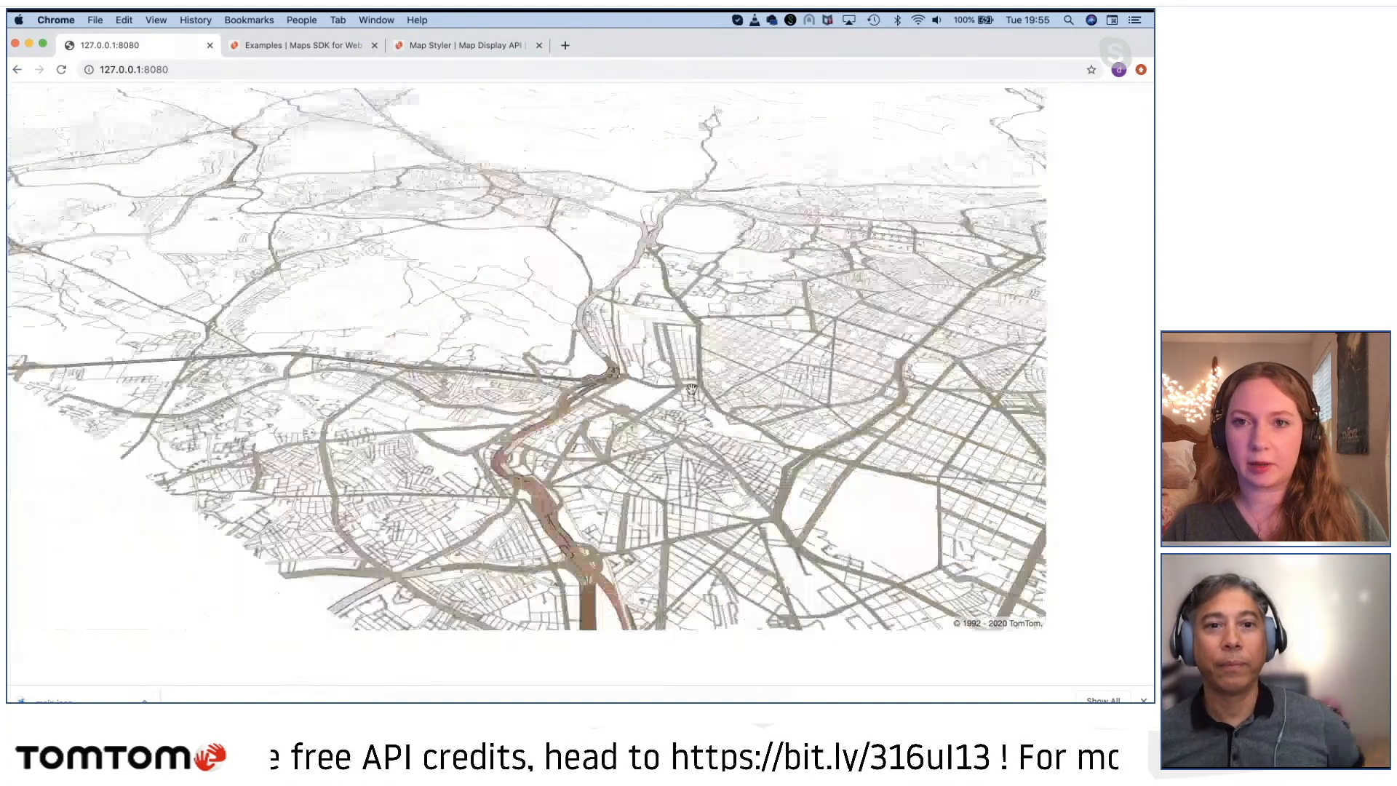
scroll(582, 436, up, 5)
drag(461, 352, 557, 444)
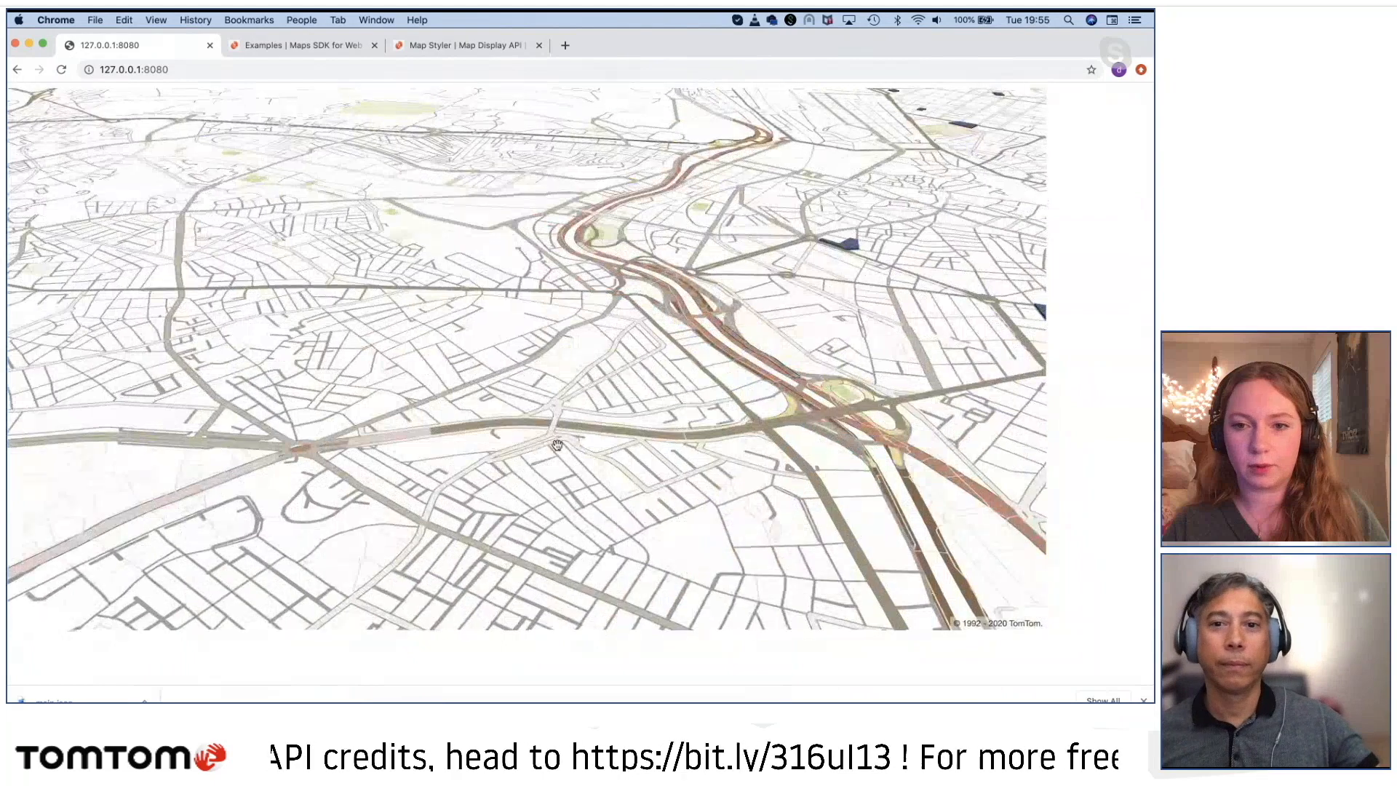
scroll(572, 489, down, 2)
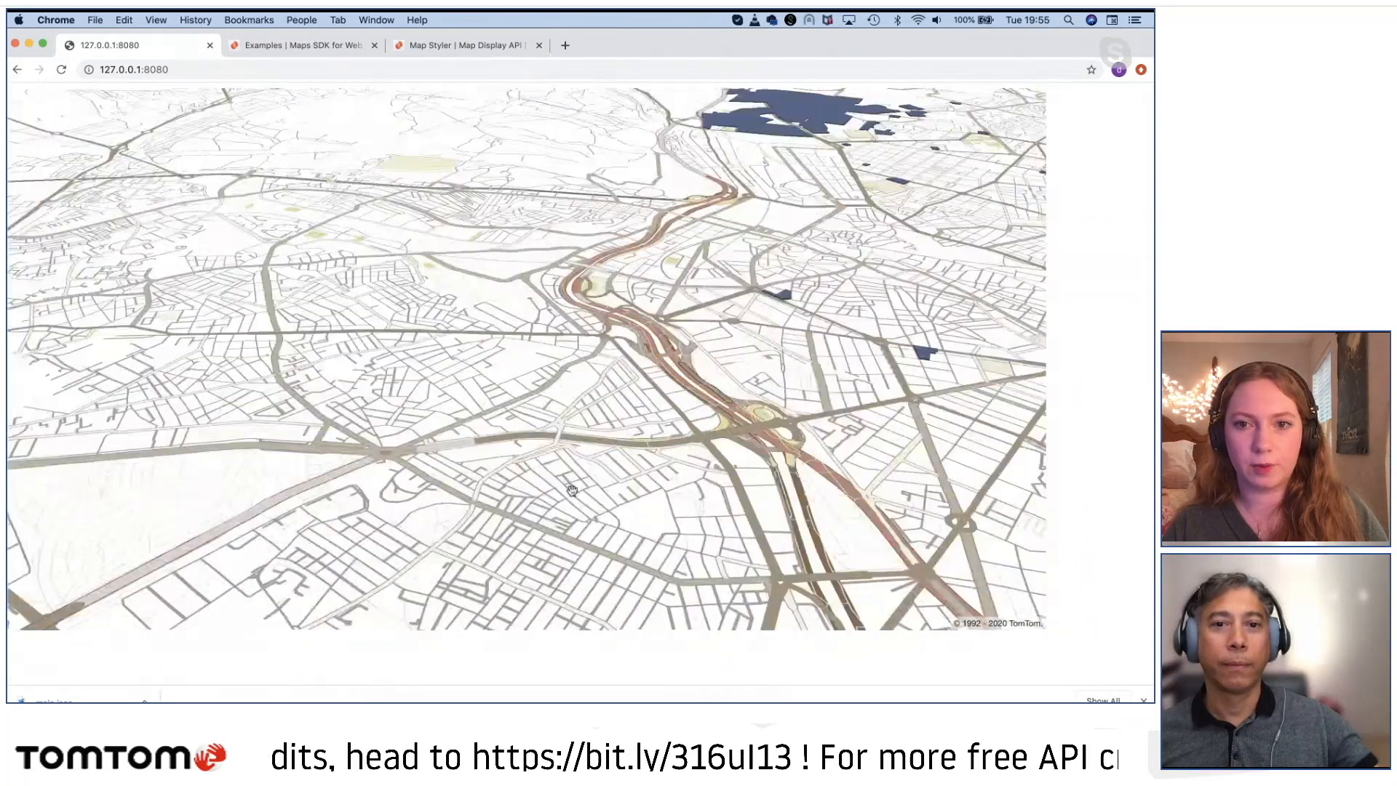
scroll(572, 490, down, 5)
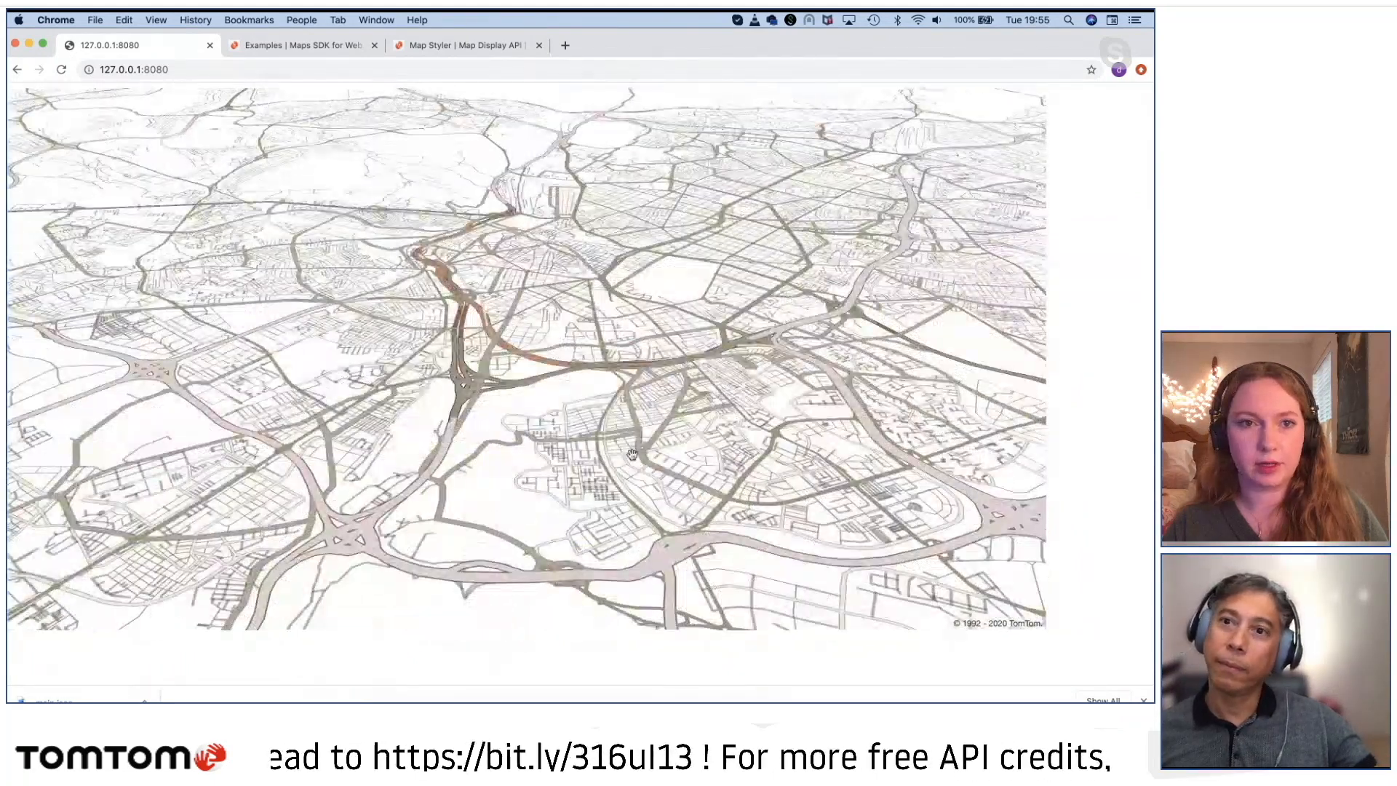
drag(699, 436, 590, 448)
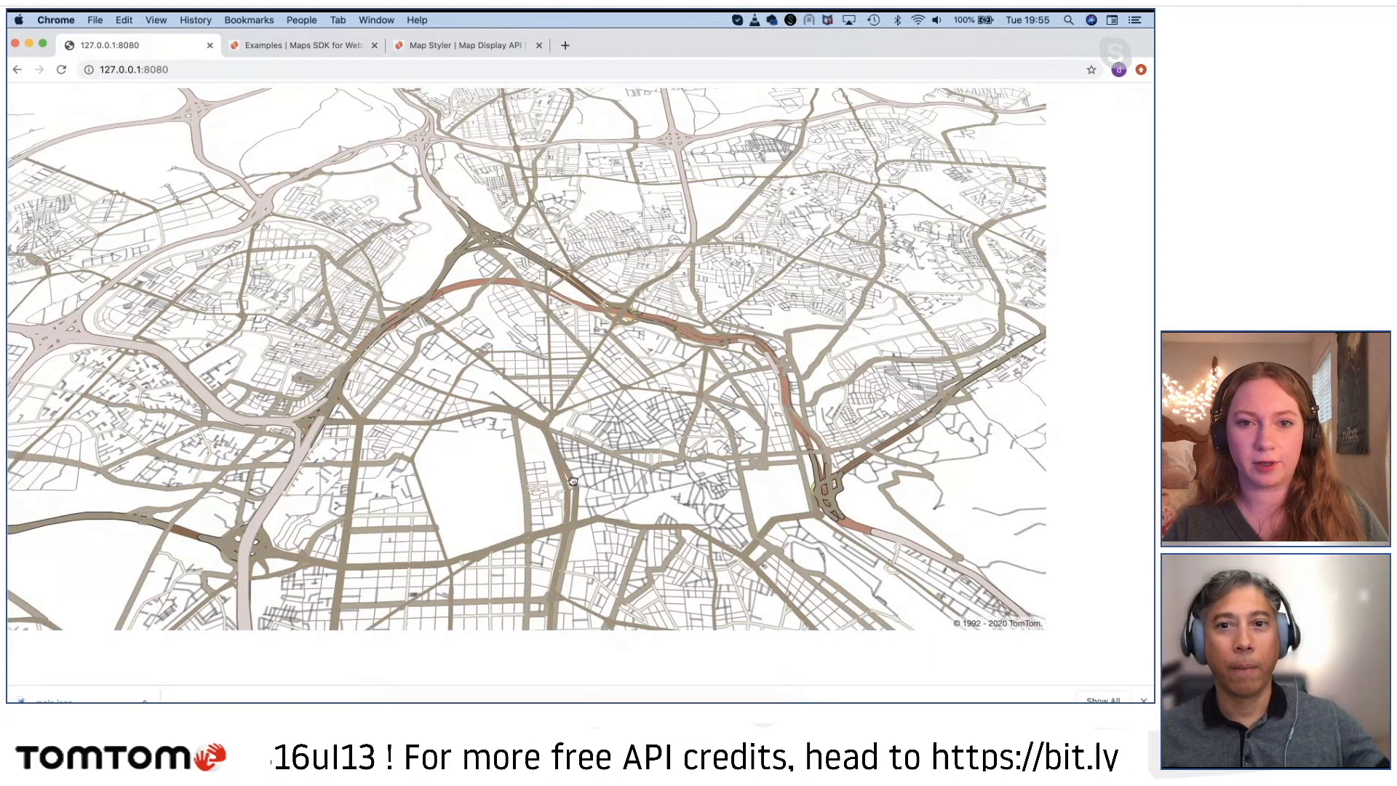
Step: Examine the unlabelled roads in the tilted Madrid view, covering the central street grid, outer districts and surrounding motorways
drag(574, 482, 583, 401)
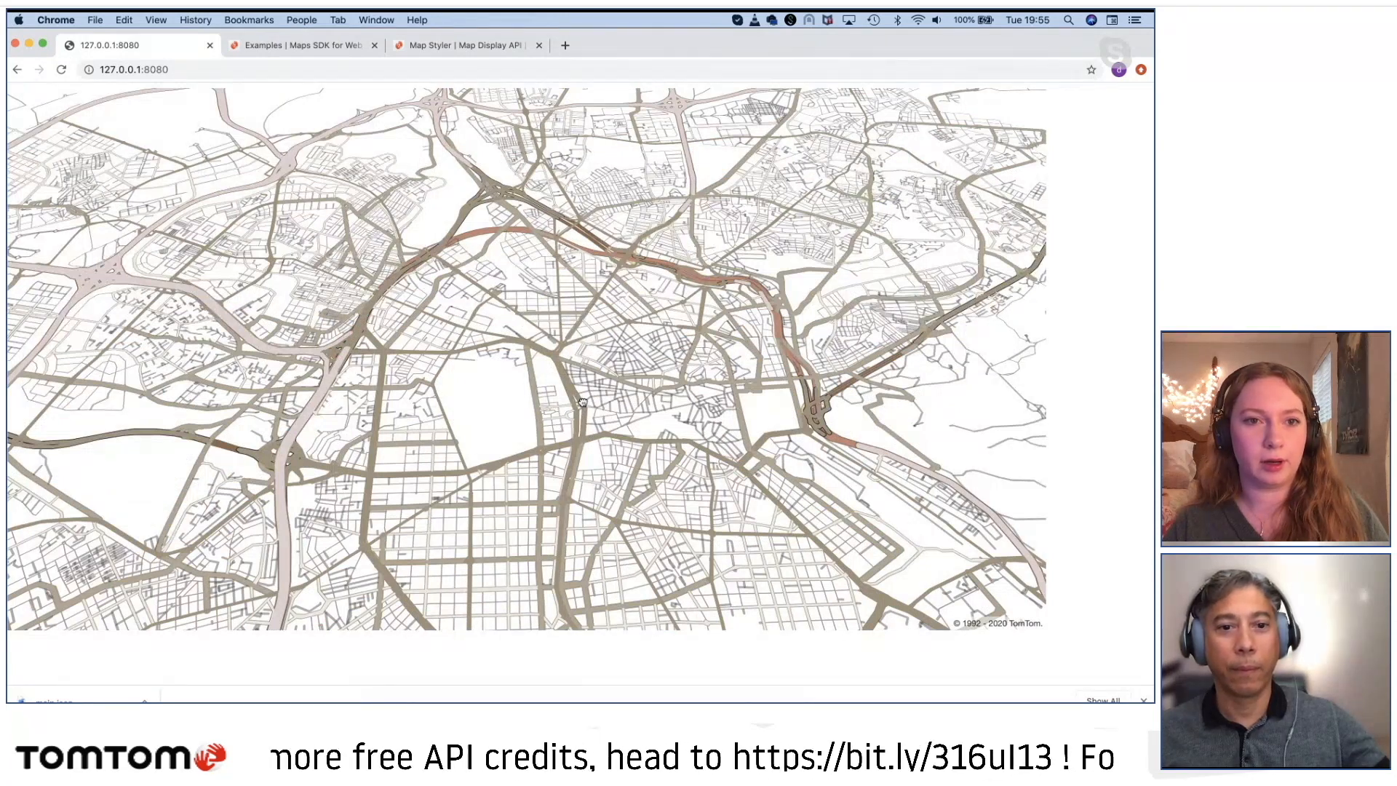
drag(583, 401, 576, 321)
drag(514, 437, 512, 323)
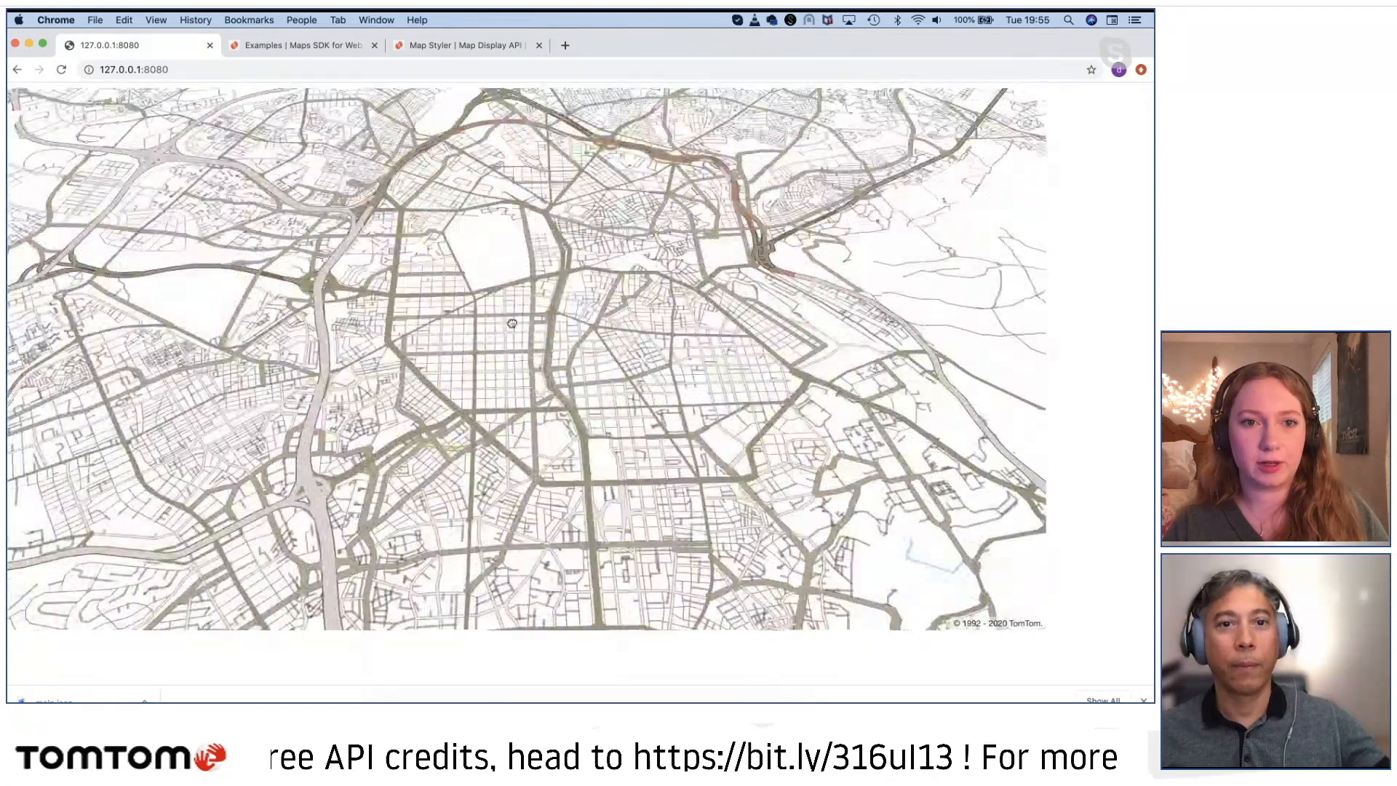
drag(540, 499, 624, 432)
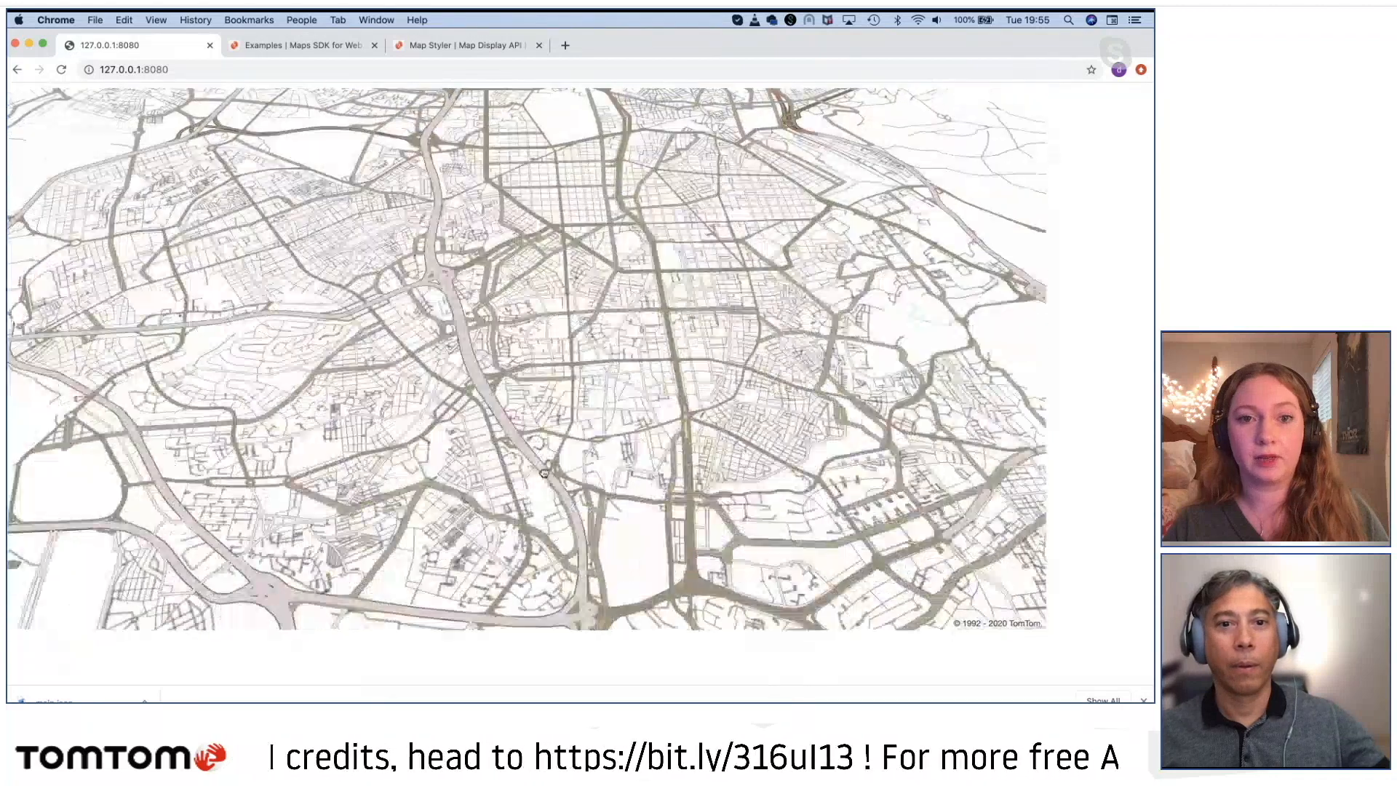
drag(544, 473, 612, 519)
drag(400, 316, 427, 525)
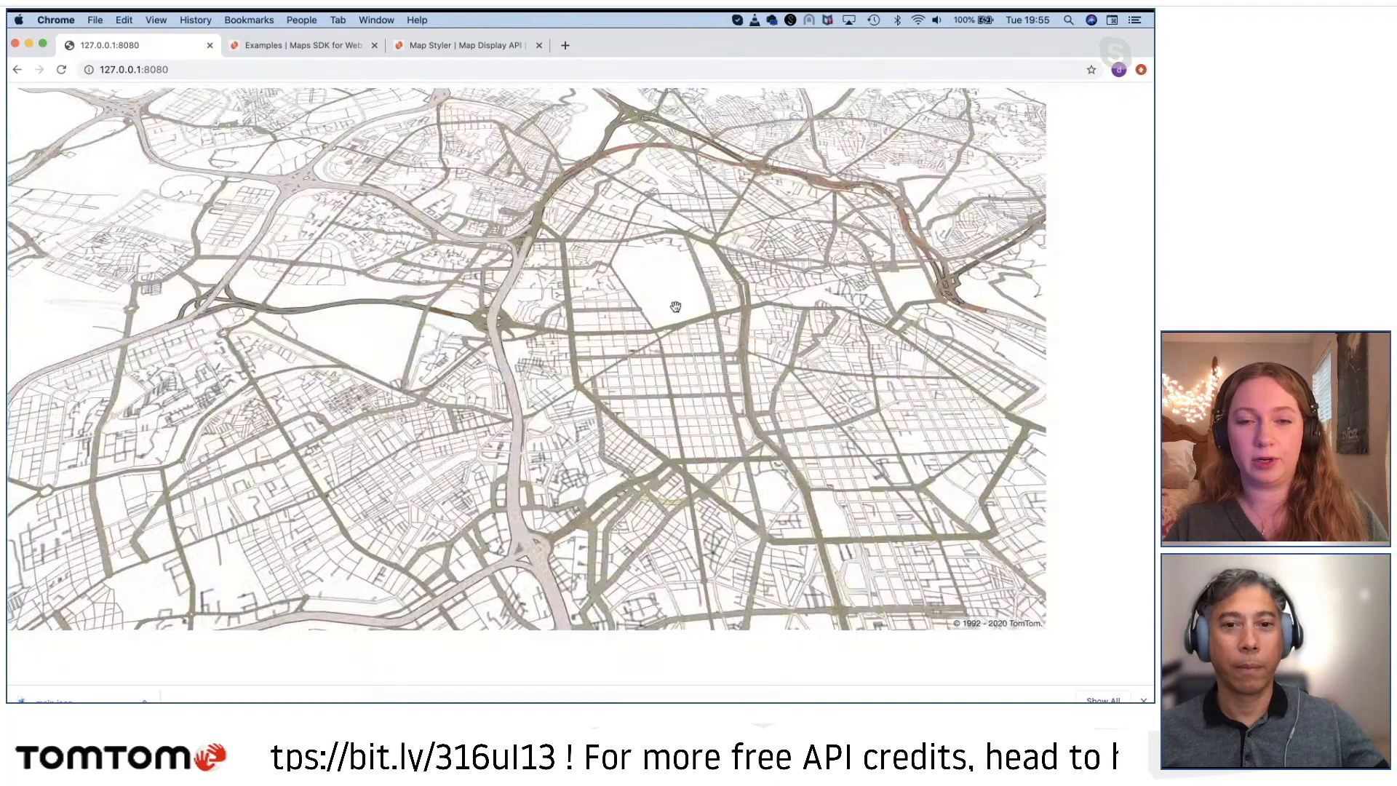
drag(670, 306, 571, 424)
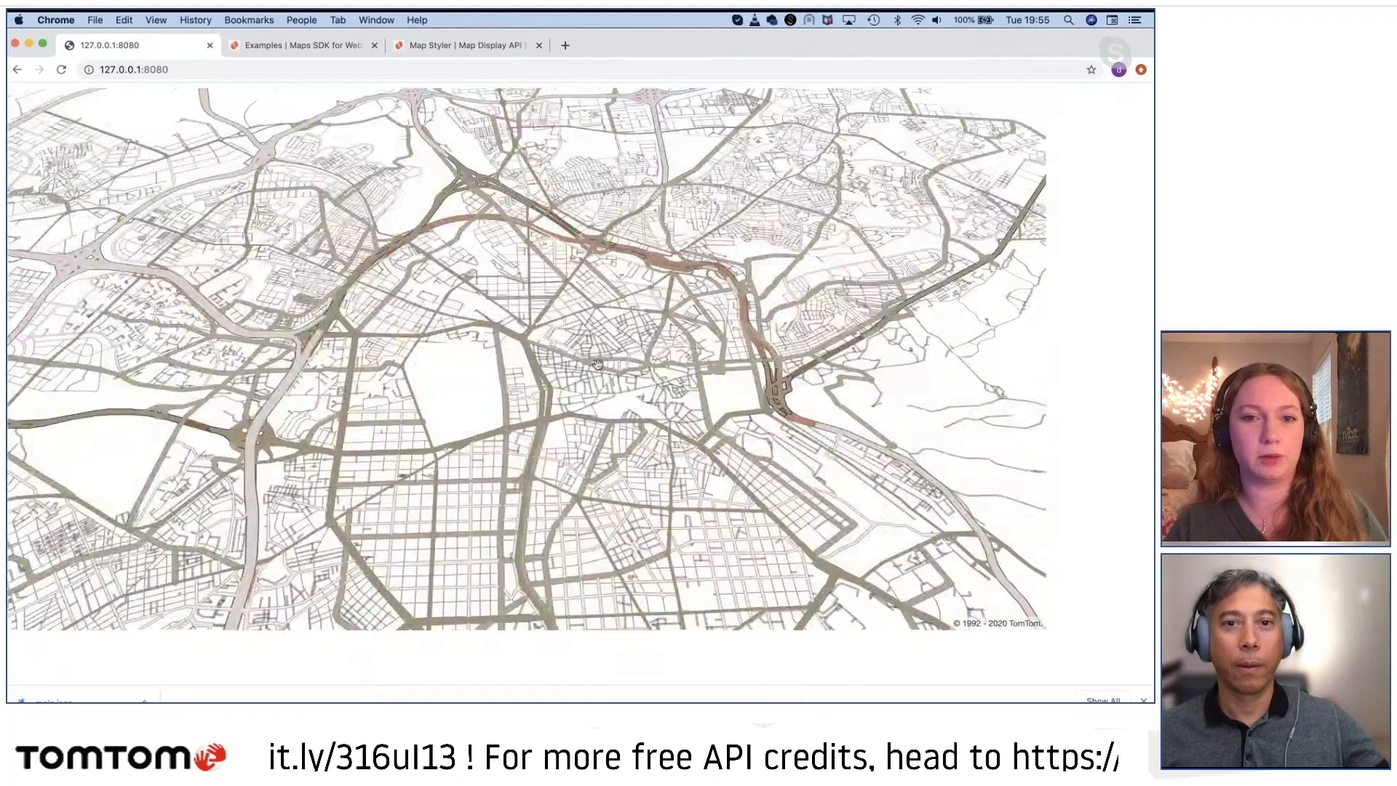
drag(597, 364, 731, 451)
drag(782, 320, 589, 407)
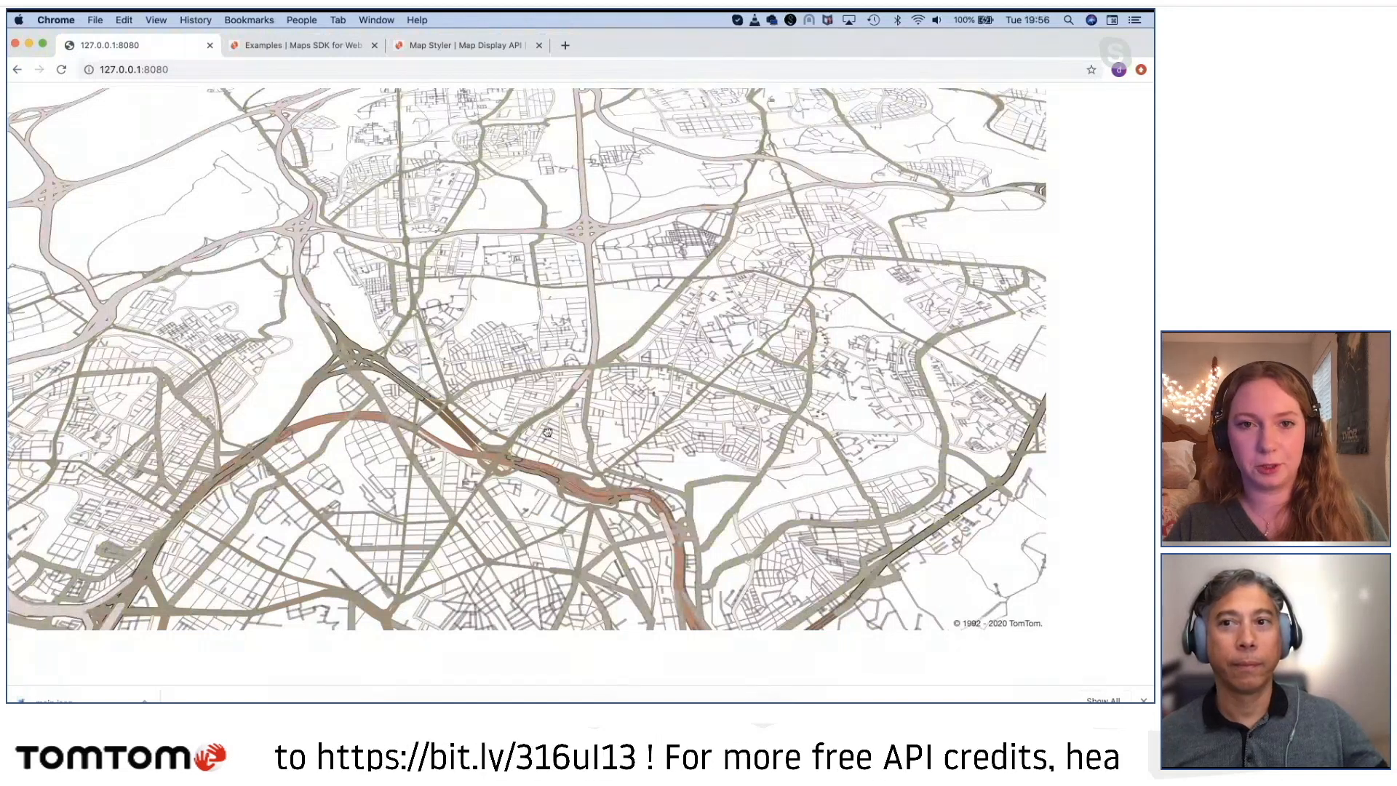
drag(547, 433, 611, 184)
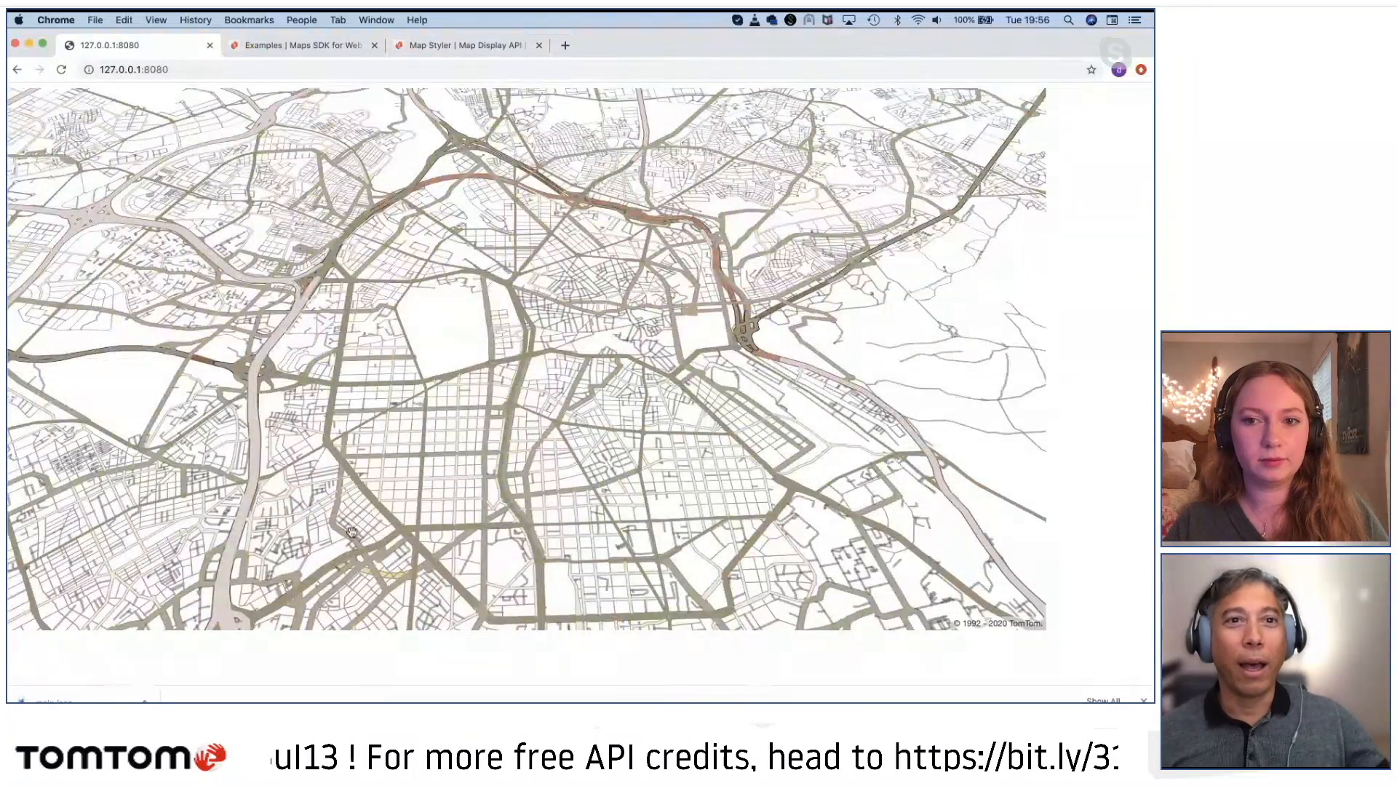
Step: Return to the TomTom Map Styler page and reopen Map Styler from the documentation tools
click(288, 46)
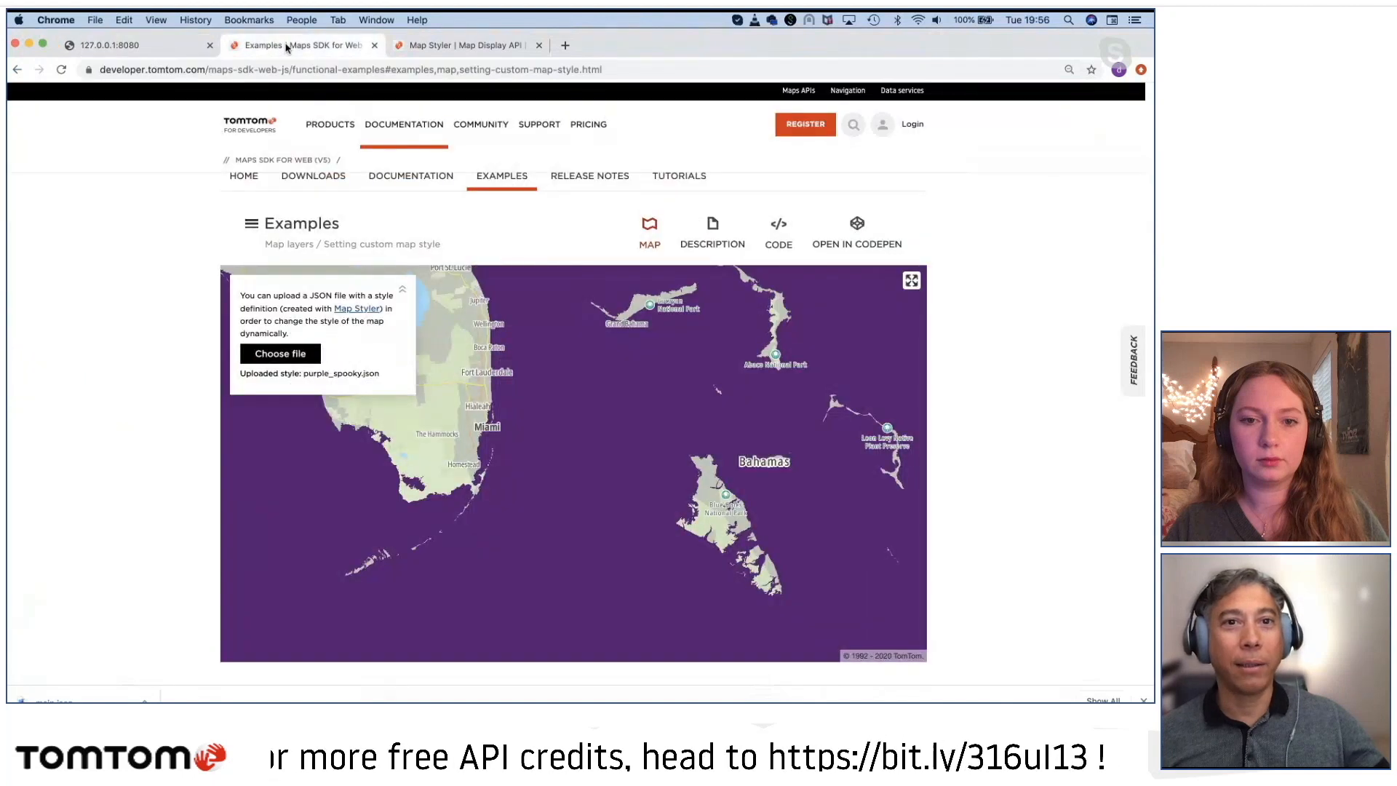
click(435, 46)
click(396, 134)
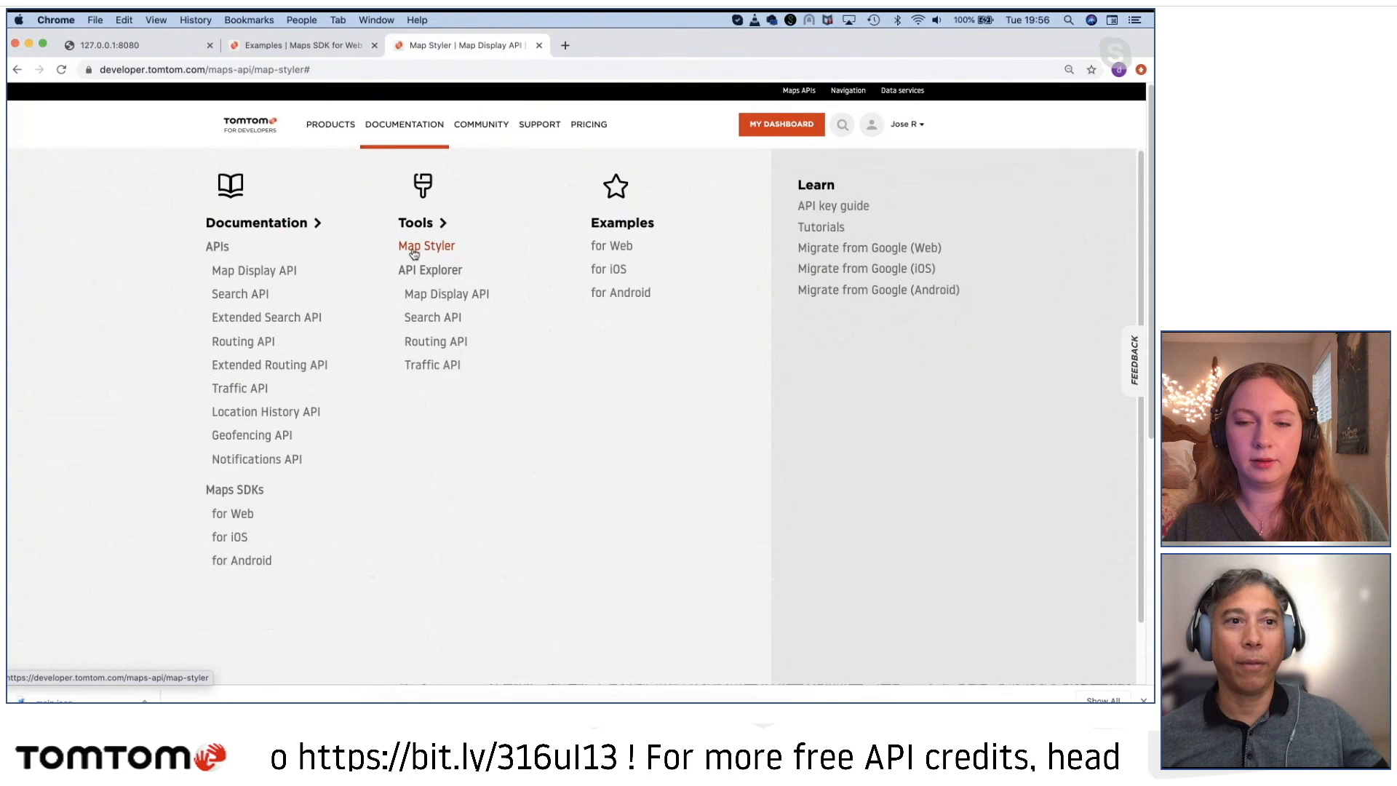
click(412, 251)
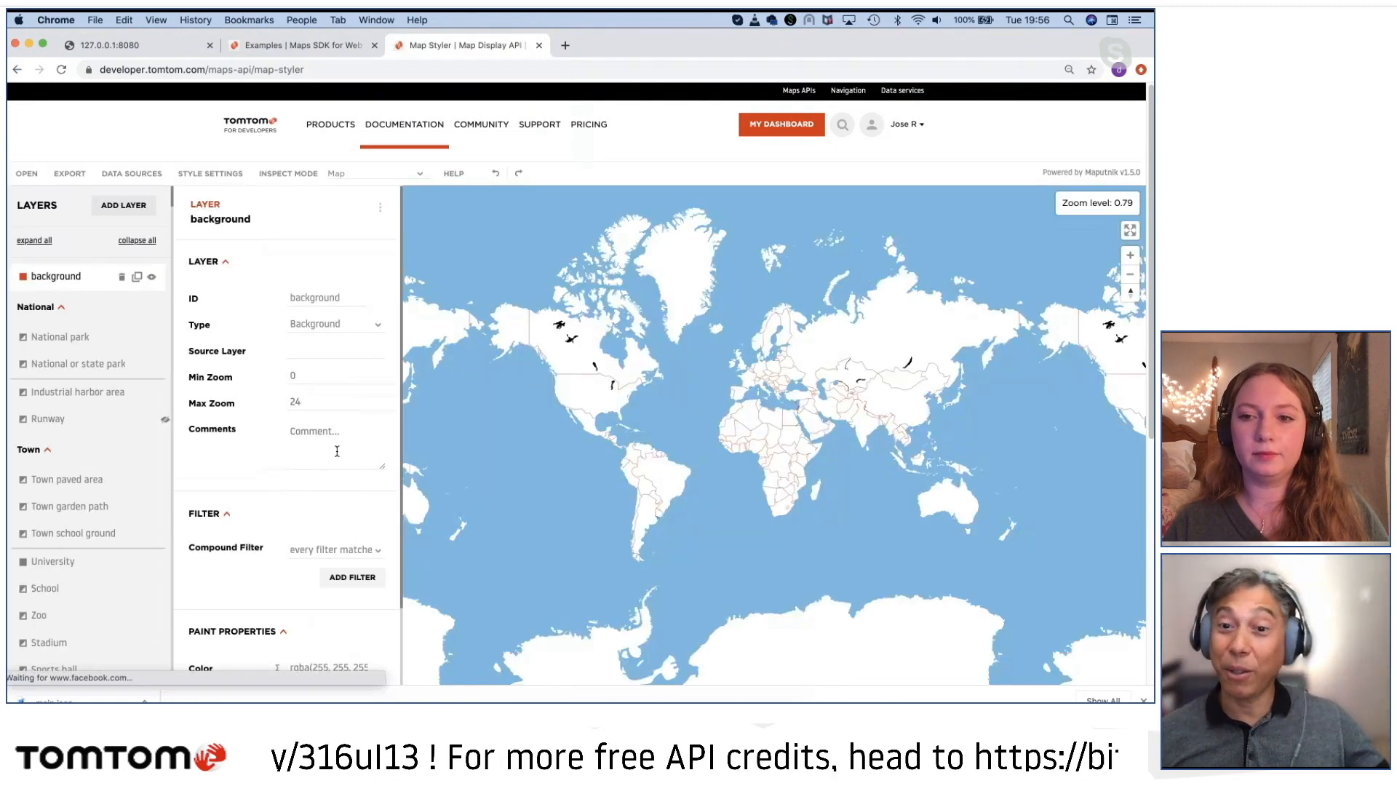
Step: Examine the styled map from the world view down to the roads and green park areas of western Germany
drag(749, 413, 708, 474)
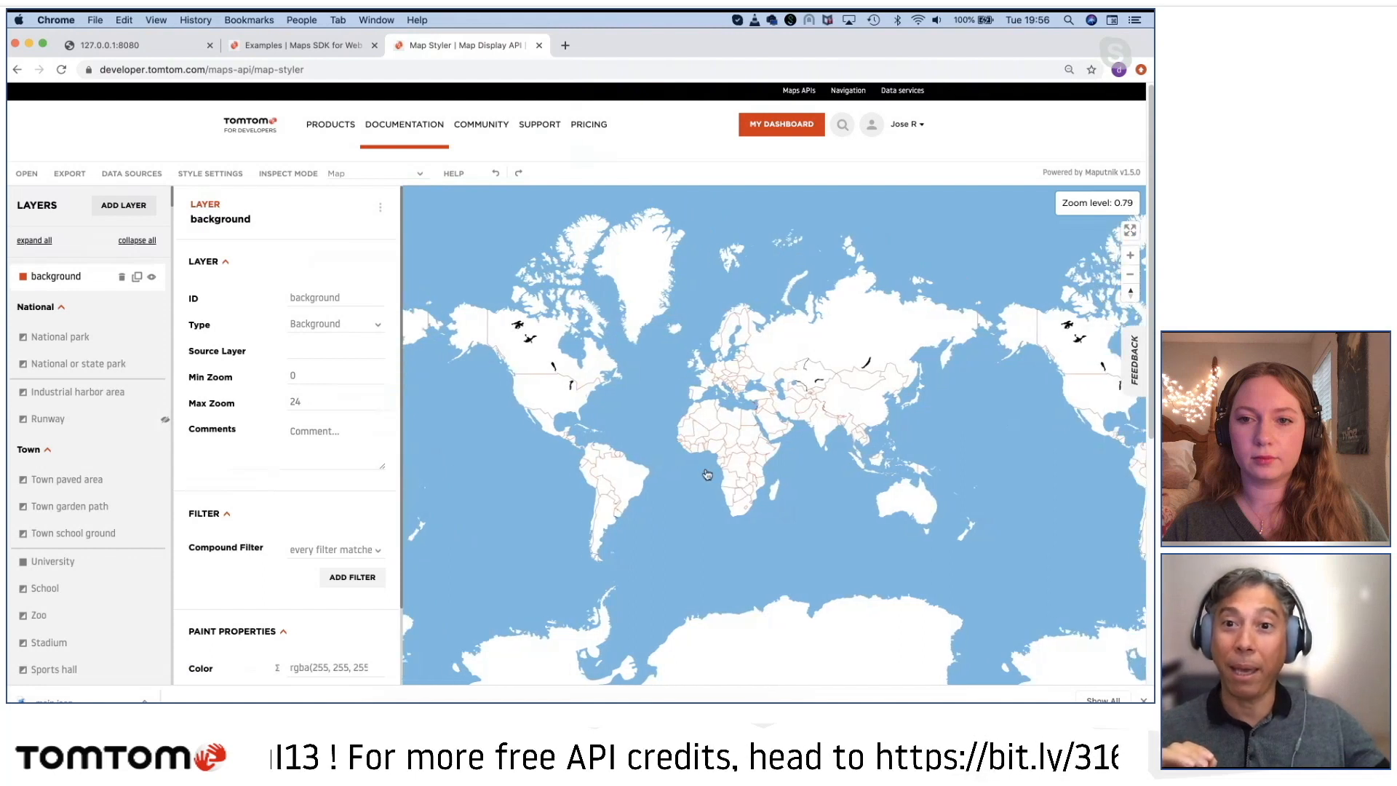
scroll(708, 474, up, 5)
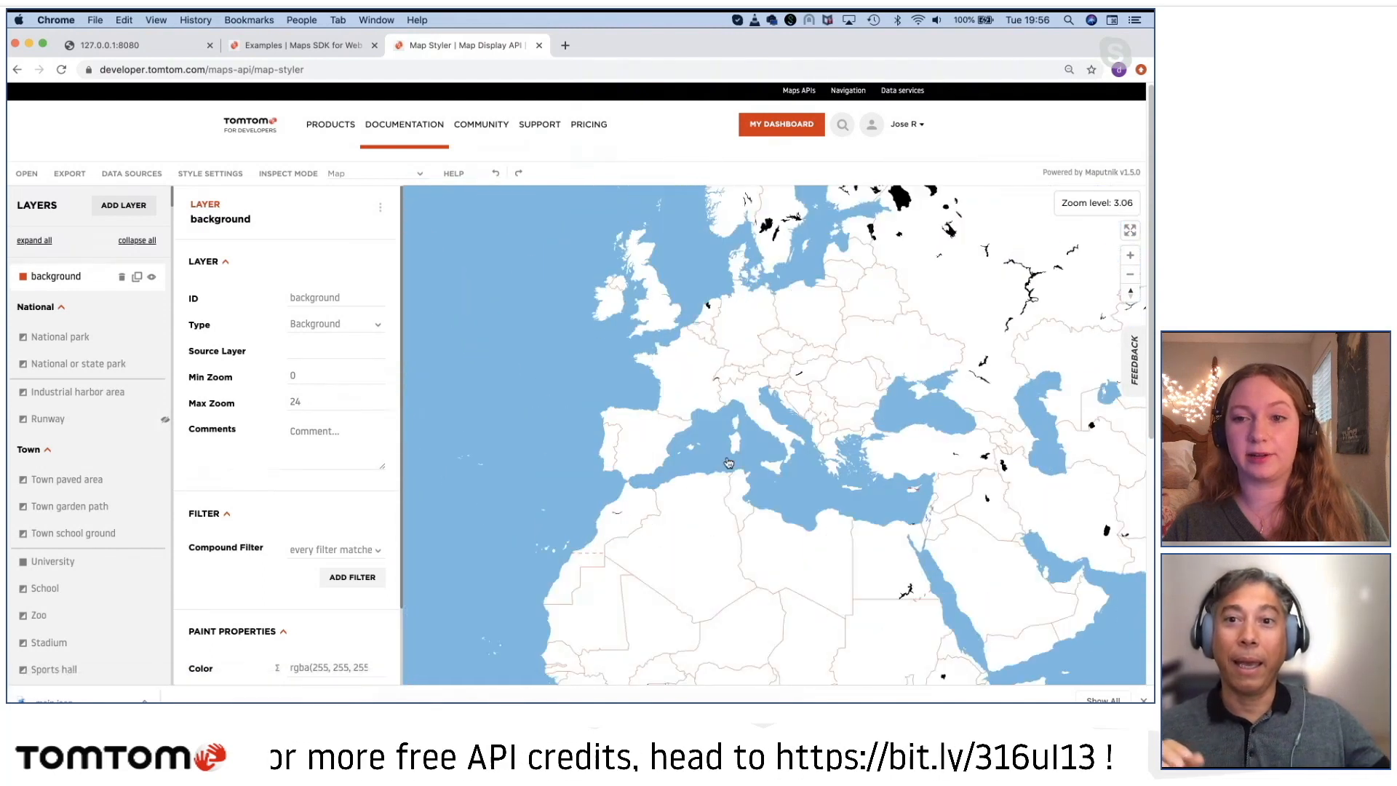
scroll(744, 401, up, 5)
drag(692, 358, 713, 430)
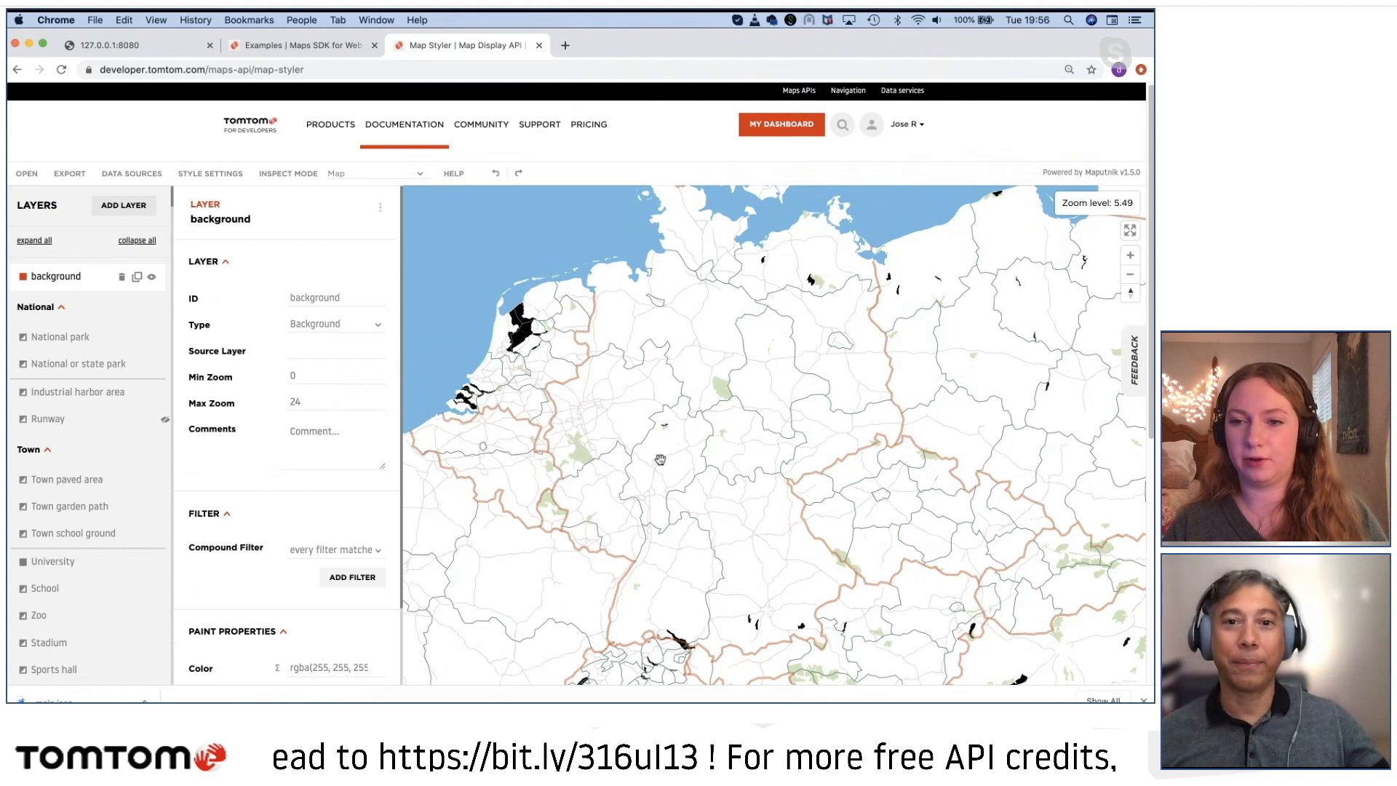
scroll(610, 444, up, 1)
drag(610, 444, 725, 462)
scroll(726, 463, up, 5)
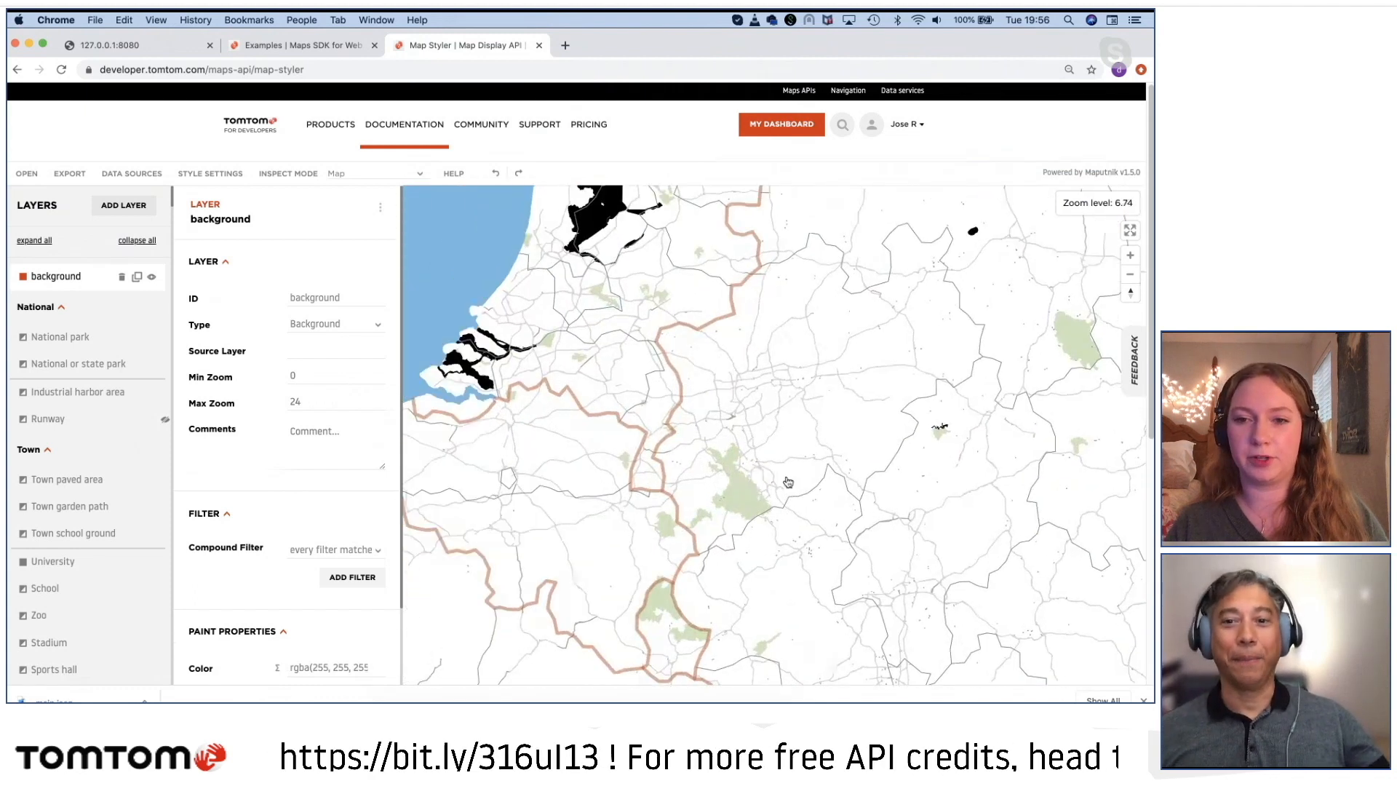
drag(640, 302, 696, 352)
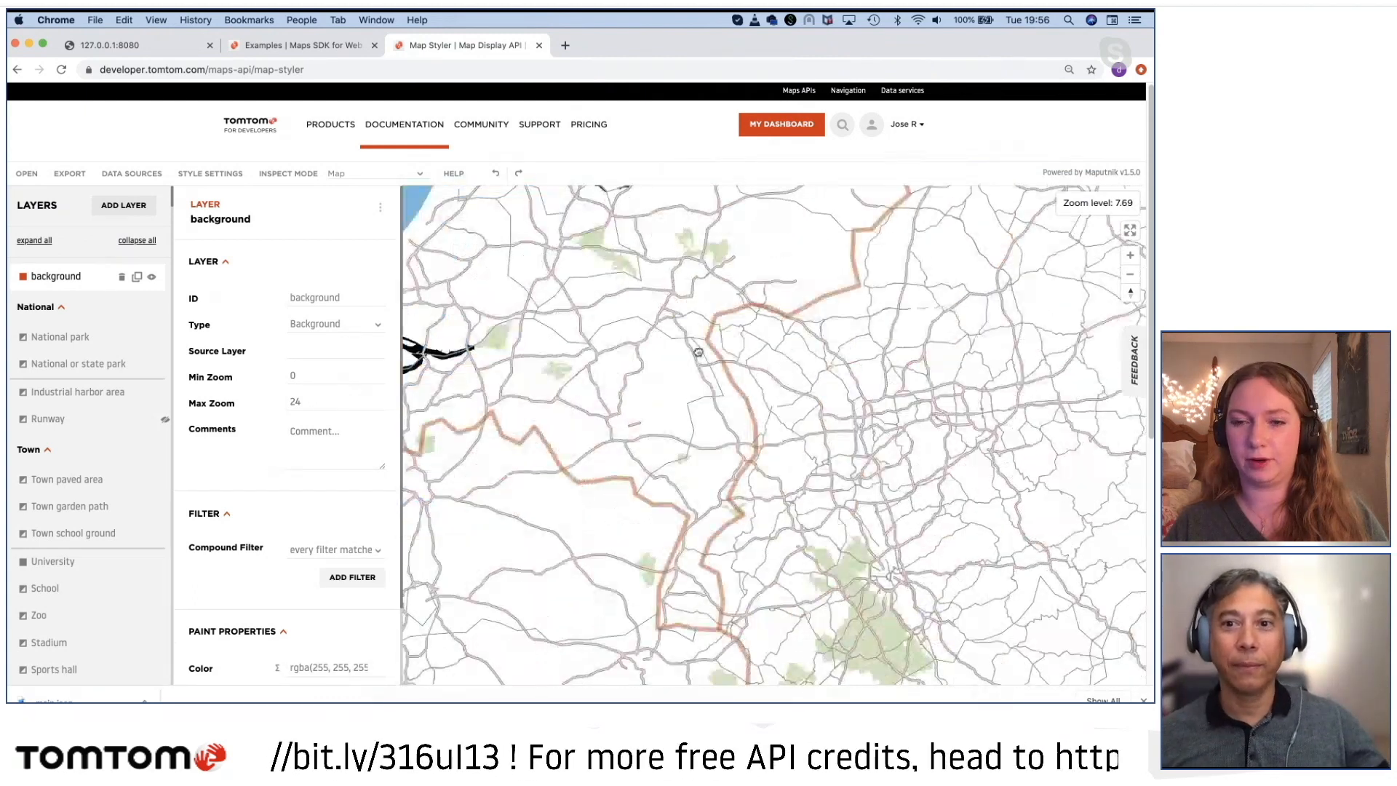
drag(736, 454, 723, 402)
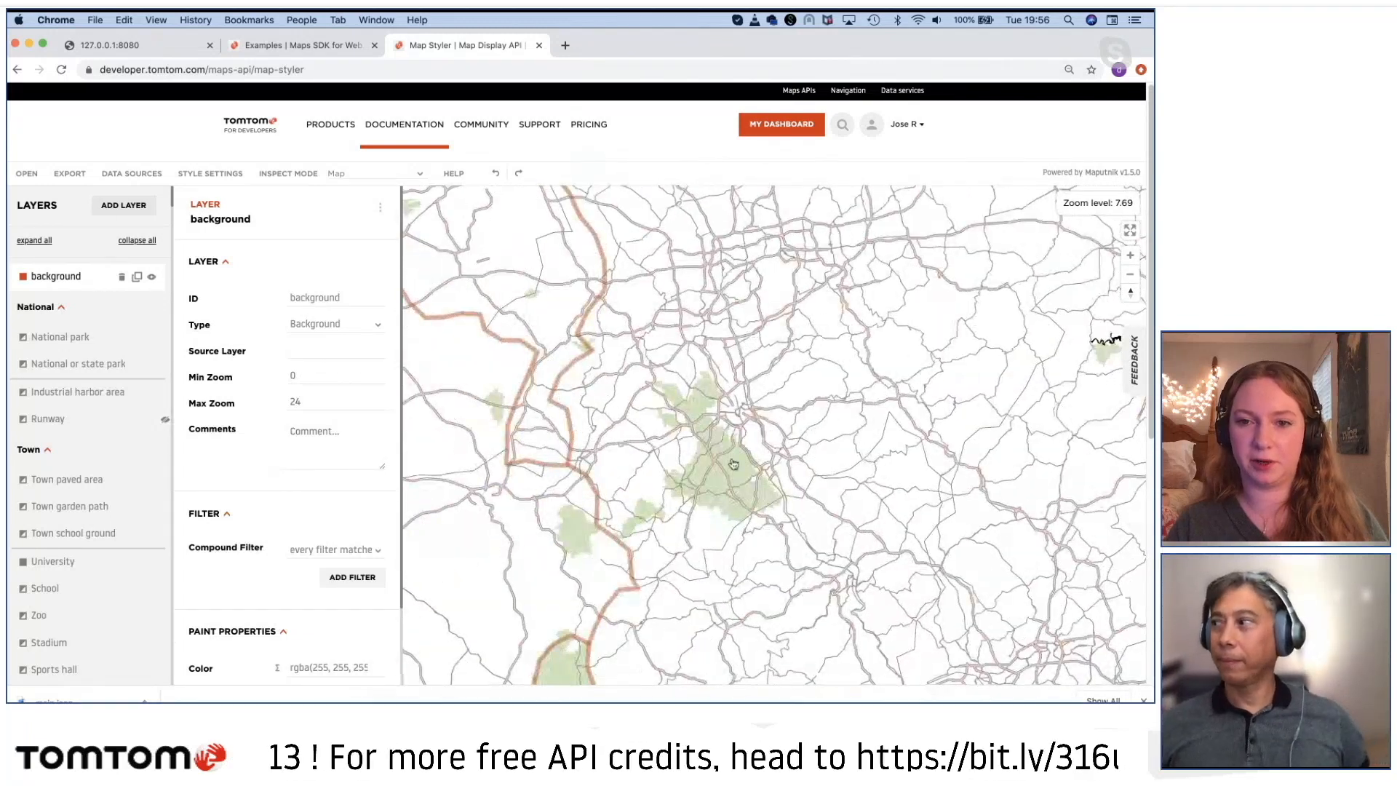
scroll(736, 466, up, 4)
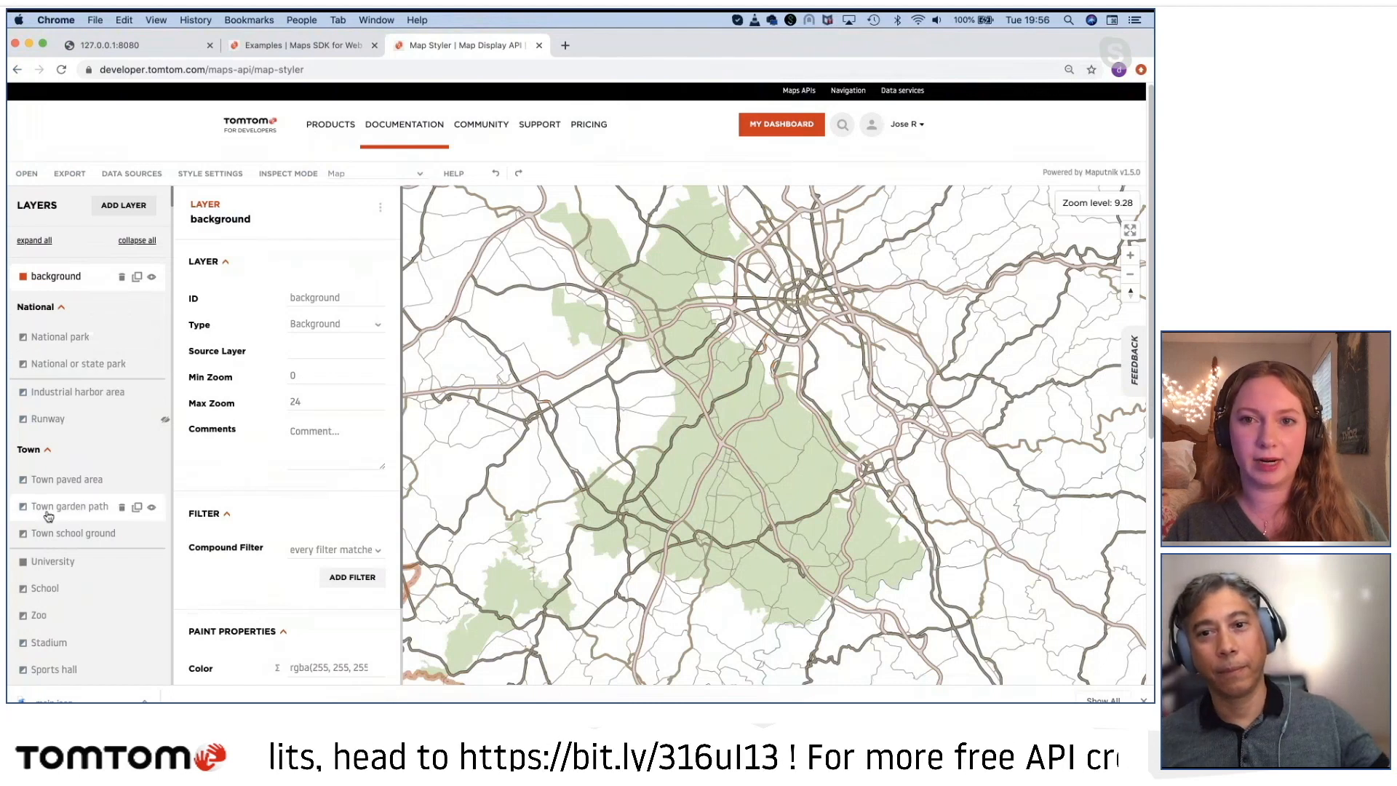
scroll(728, 469, up, 5)
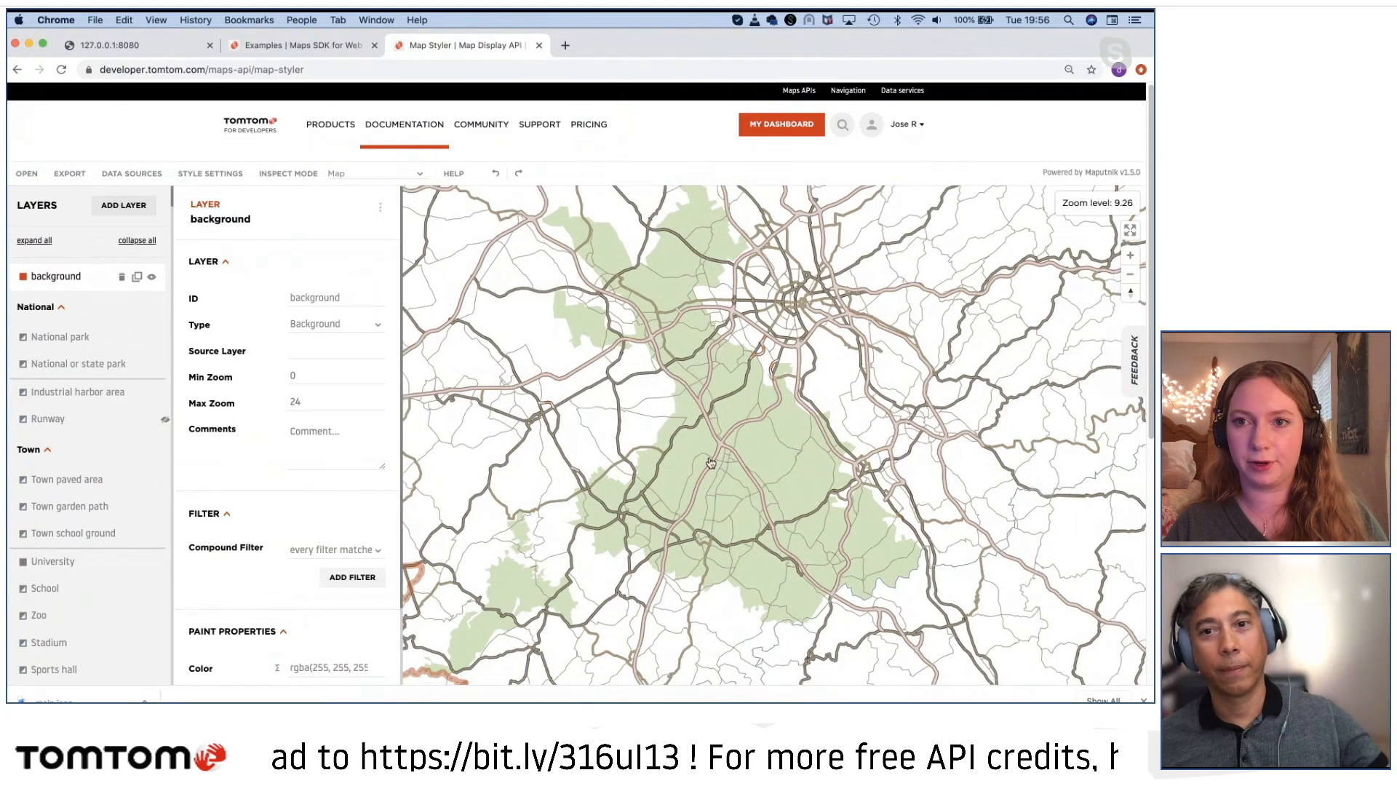
scroll(736, 462, down, 6)
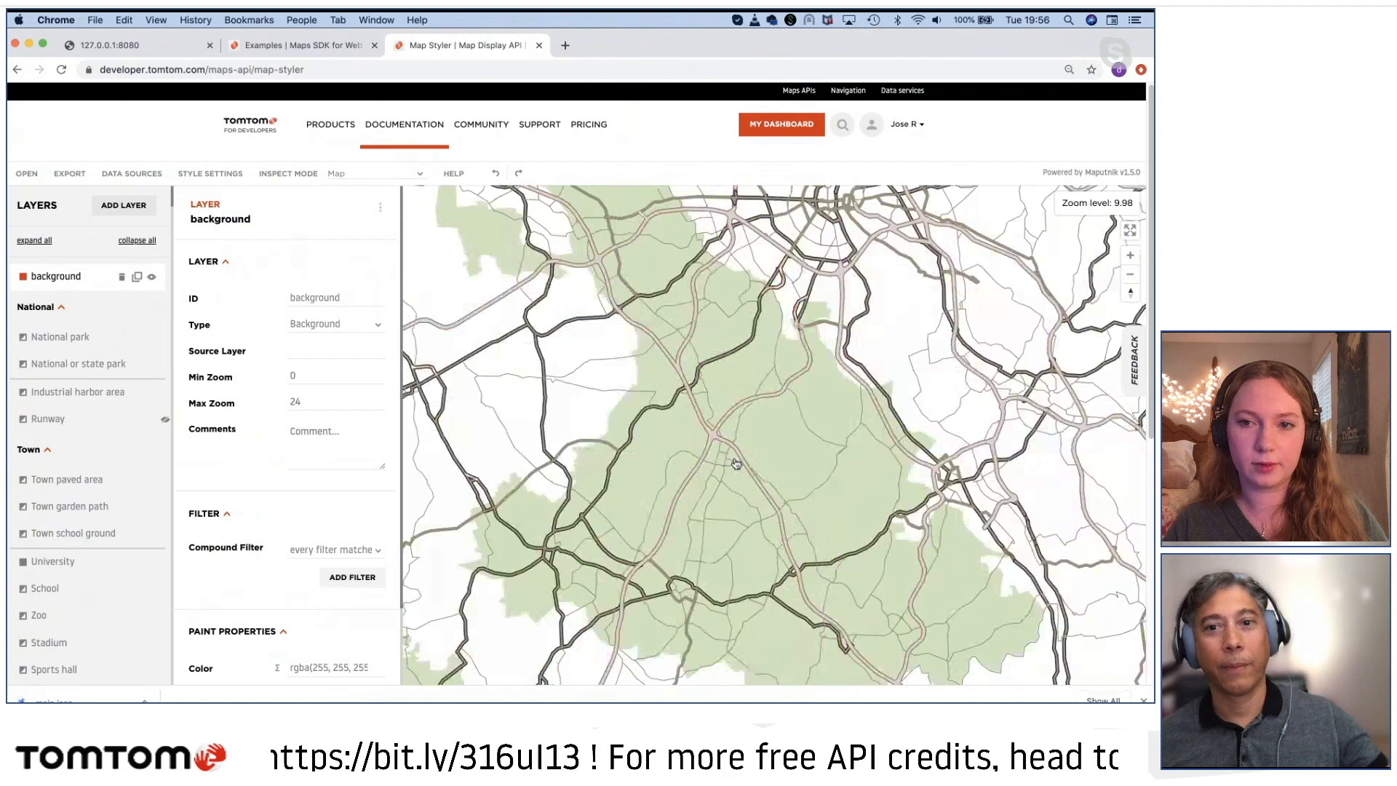
drag(811, 437, 480, 374)
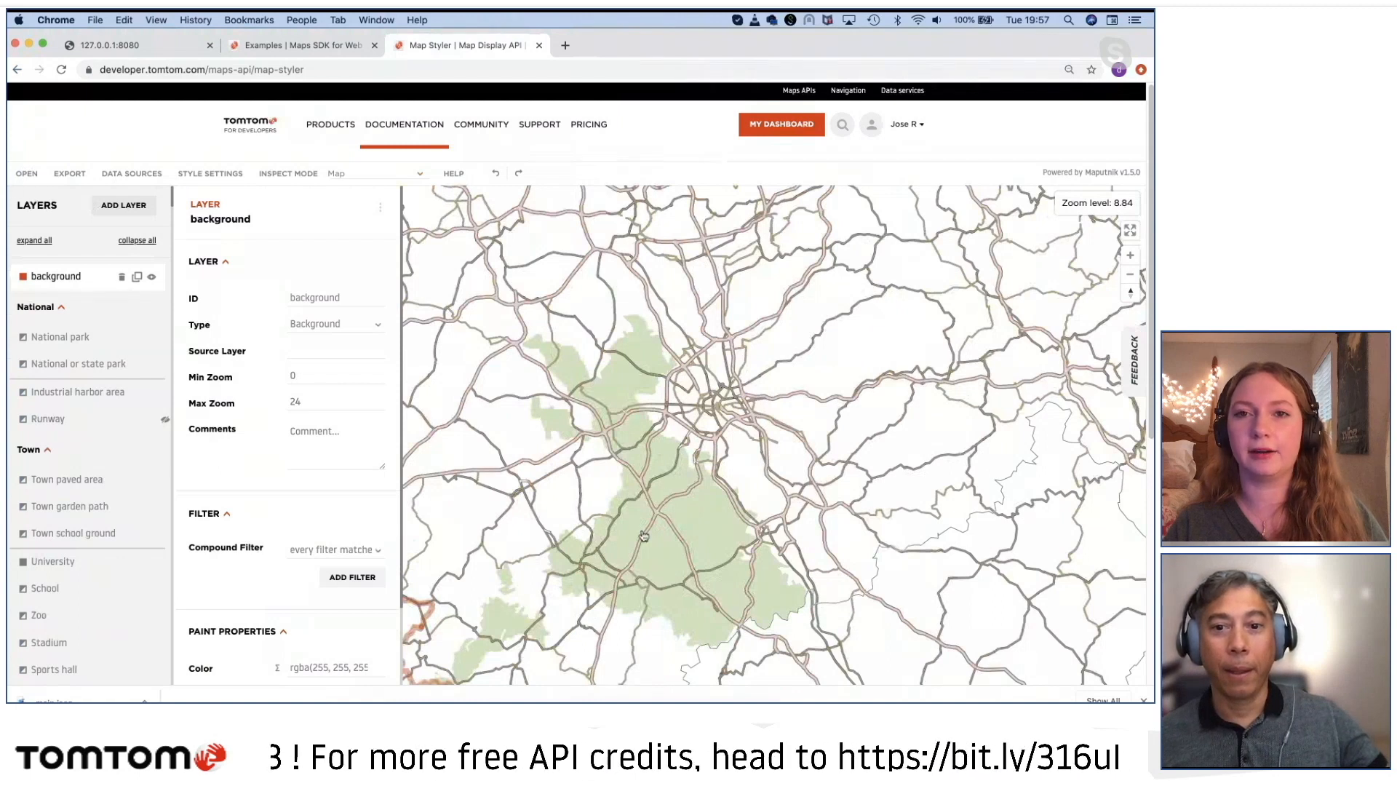
scroll(658, 528, down, 2)
Step: Select the National park layer from the green area on the map and set its fill color to grey-green 8A9481
click(700, 524)
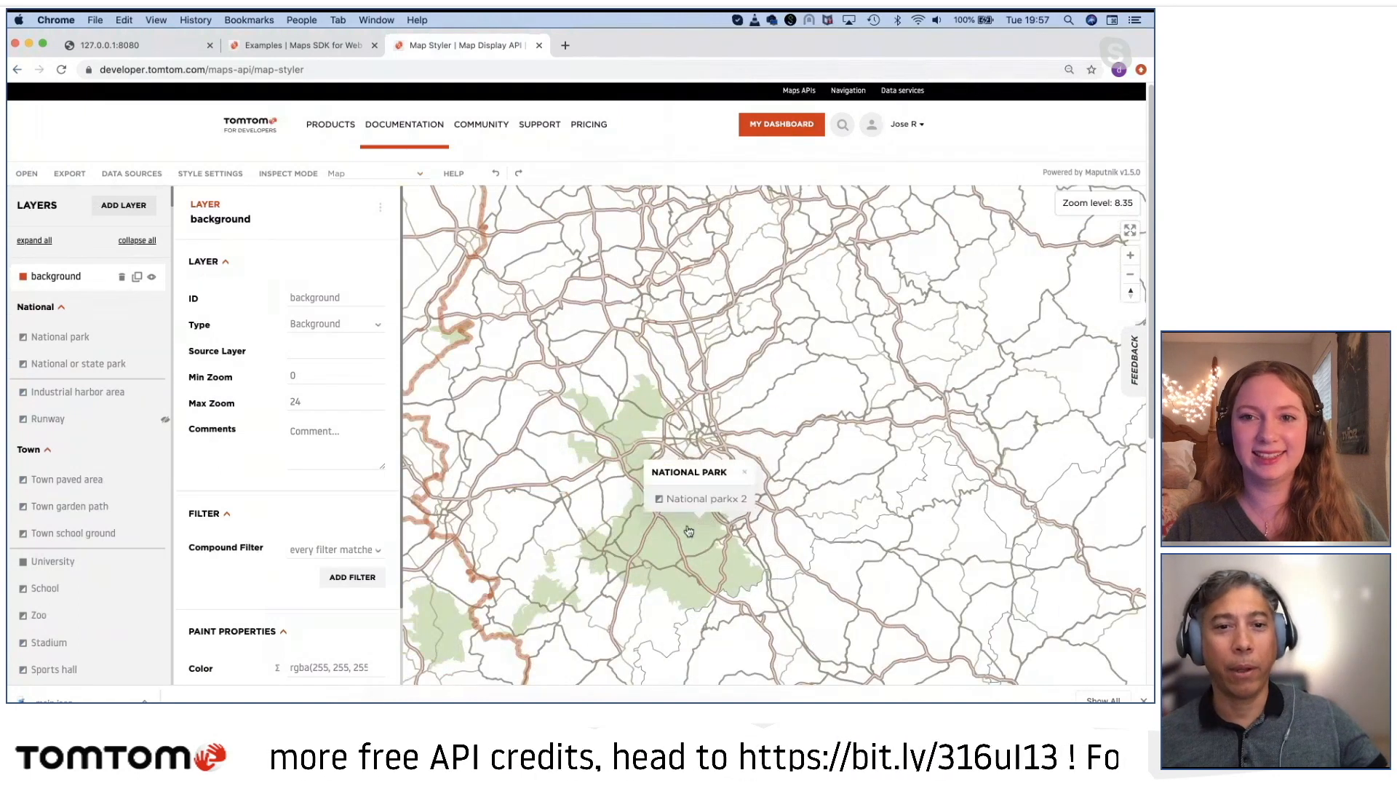
click(691, 500)
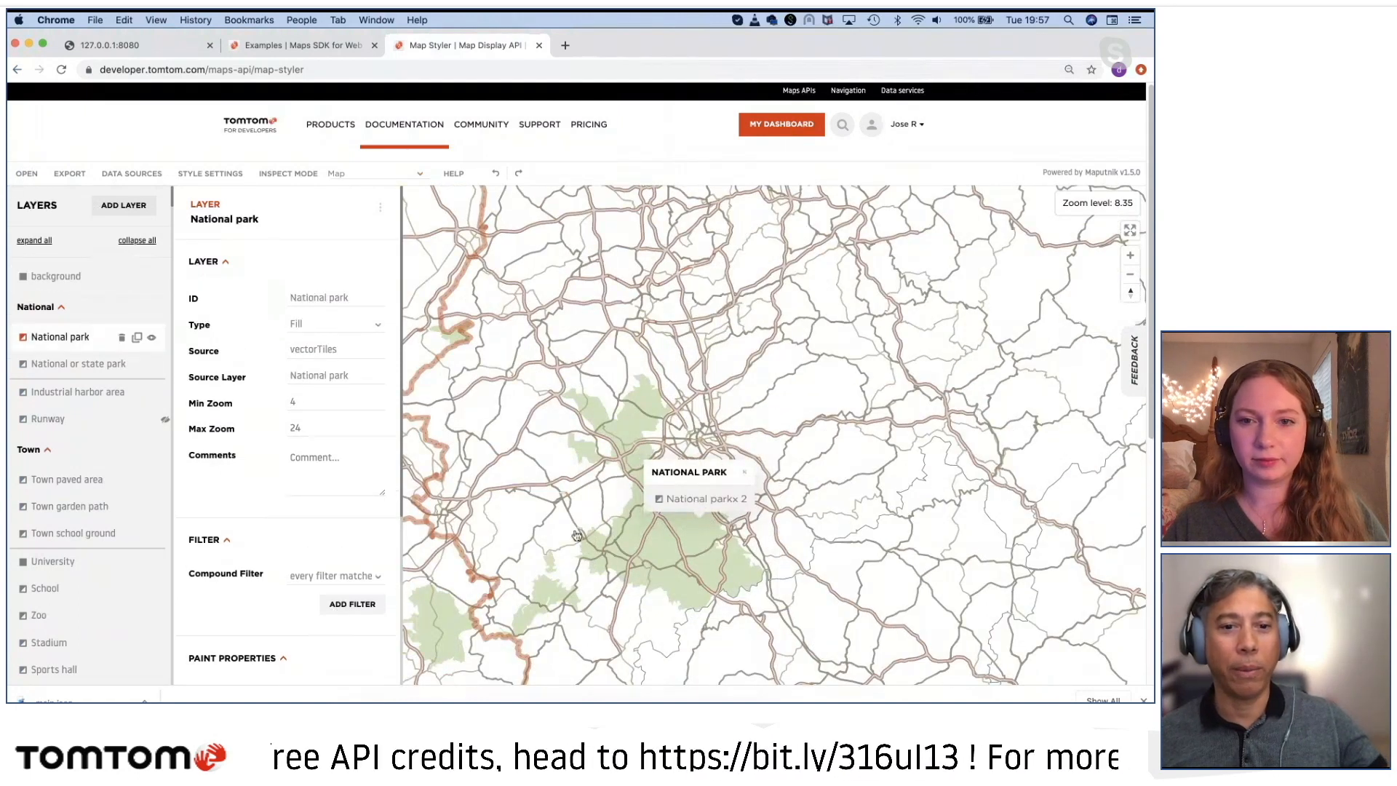
scroll(294, 549, down, 4)
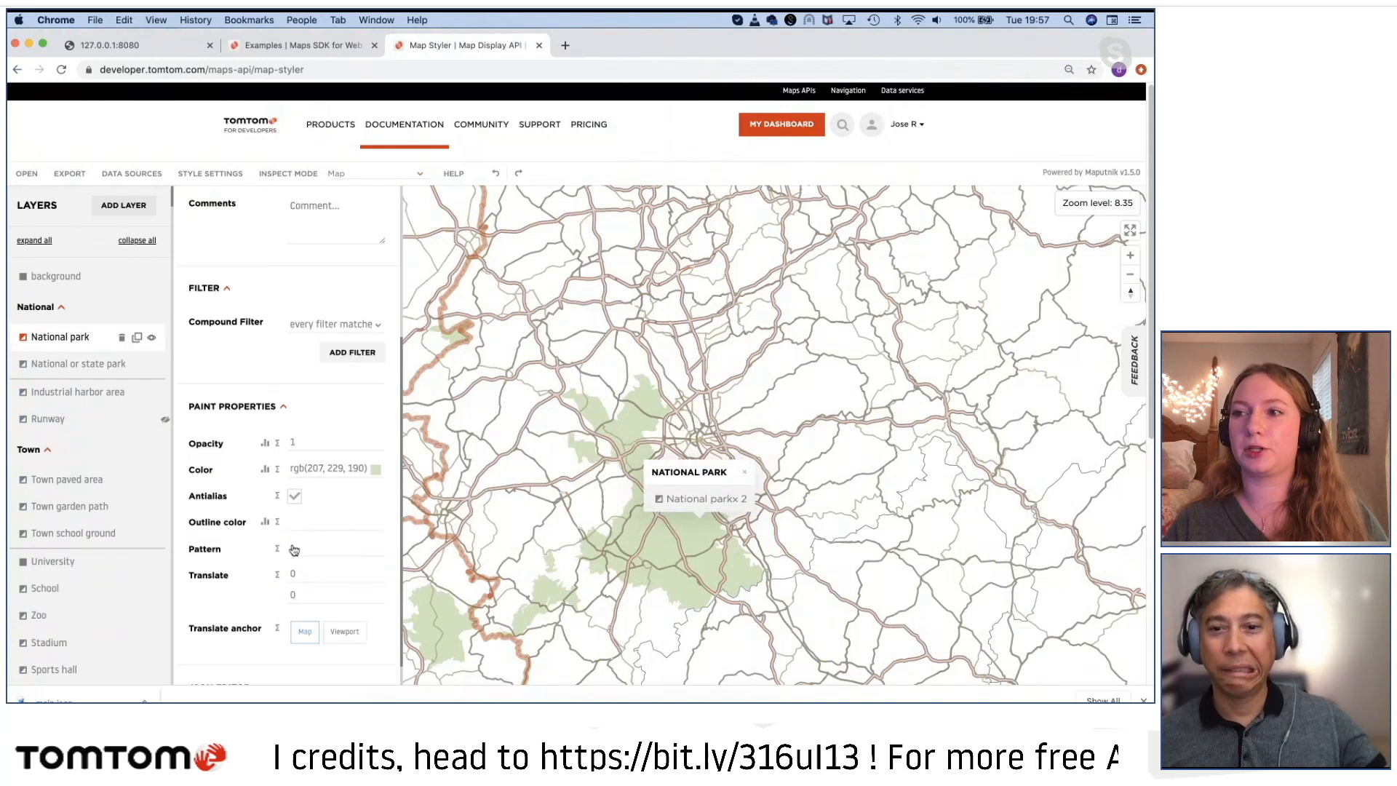
click(331, 465)
click(500, 551)
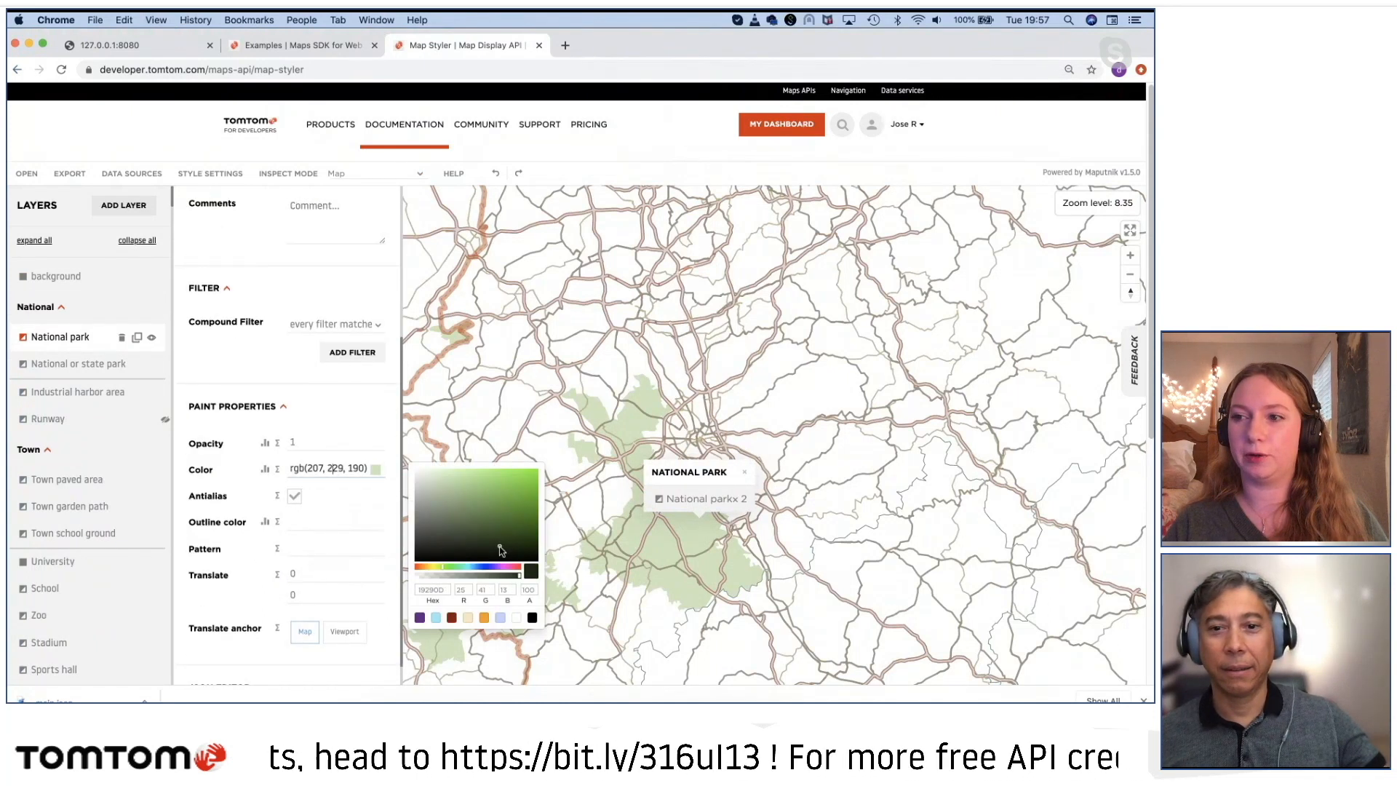
mouse_move(502, 550)
mouse_down()
mouse_move(454, 519)
mouse_move(452, 500)
mouse_move(433, 496)
mouse_move(431, 510)
mouse_up()
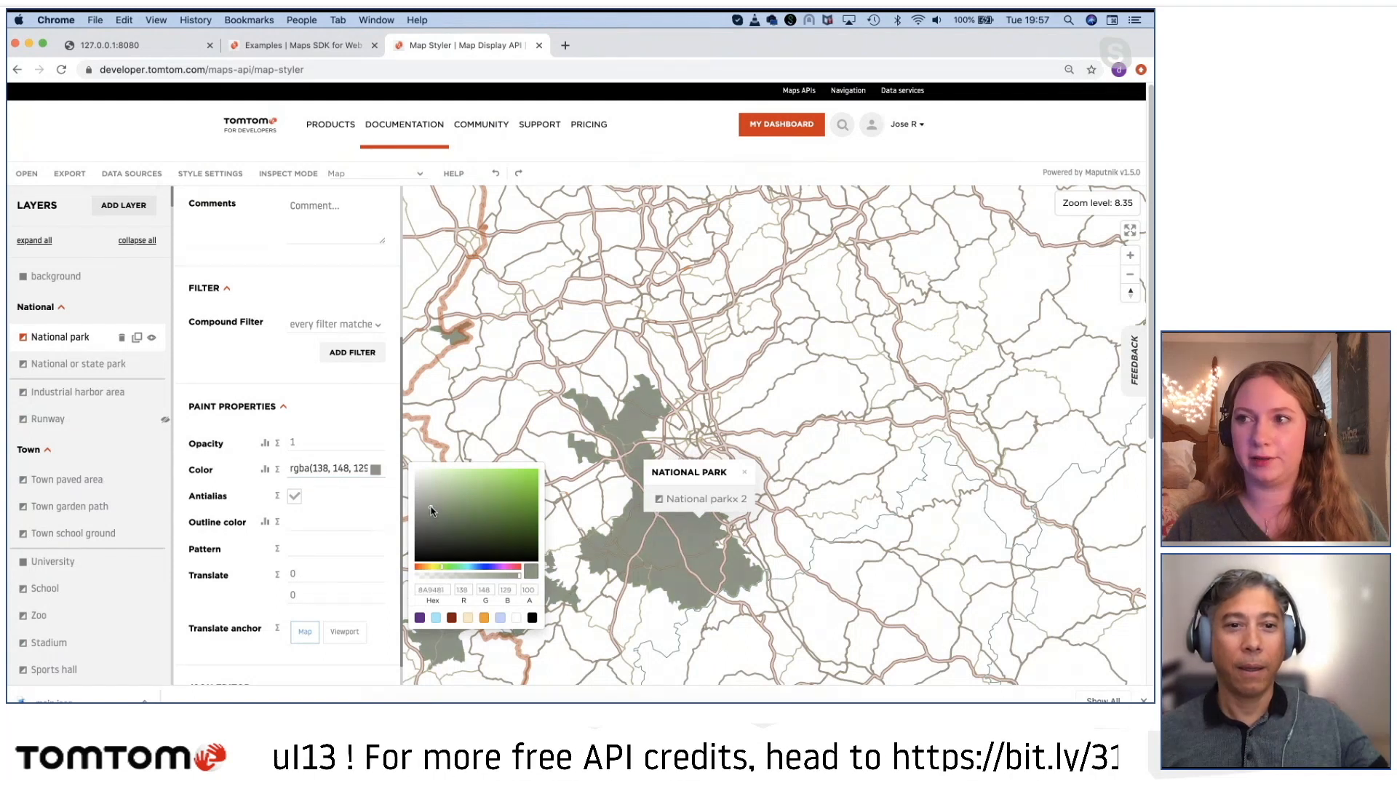
Step: Set the National park layer's opacity to 0.7 and close the feature popup on the map
click(304, 448)
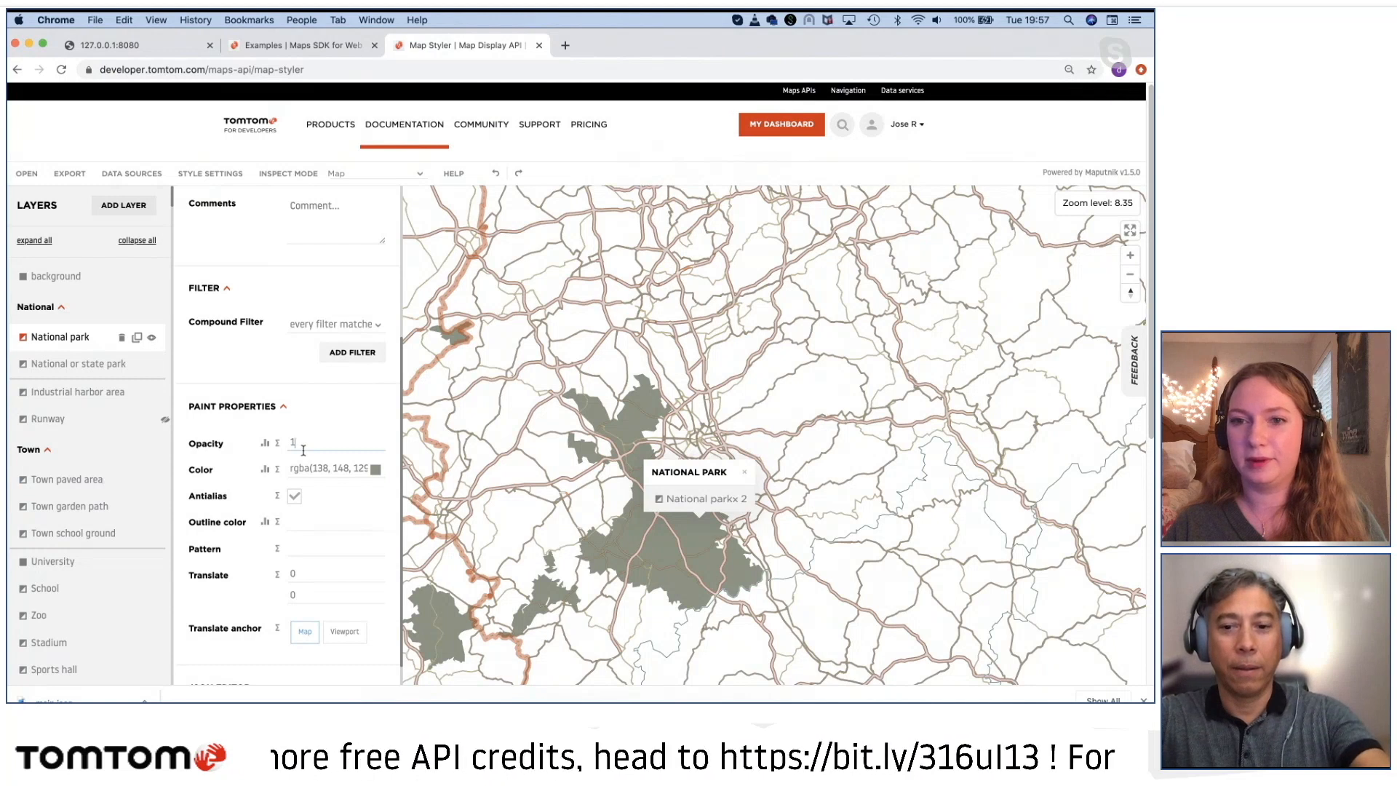
text(0)
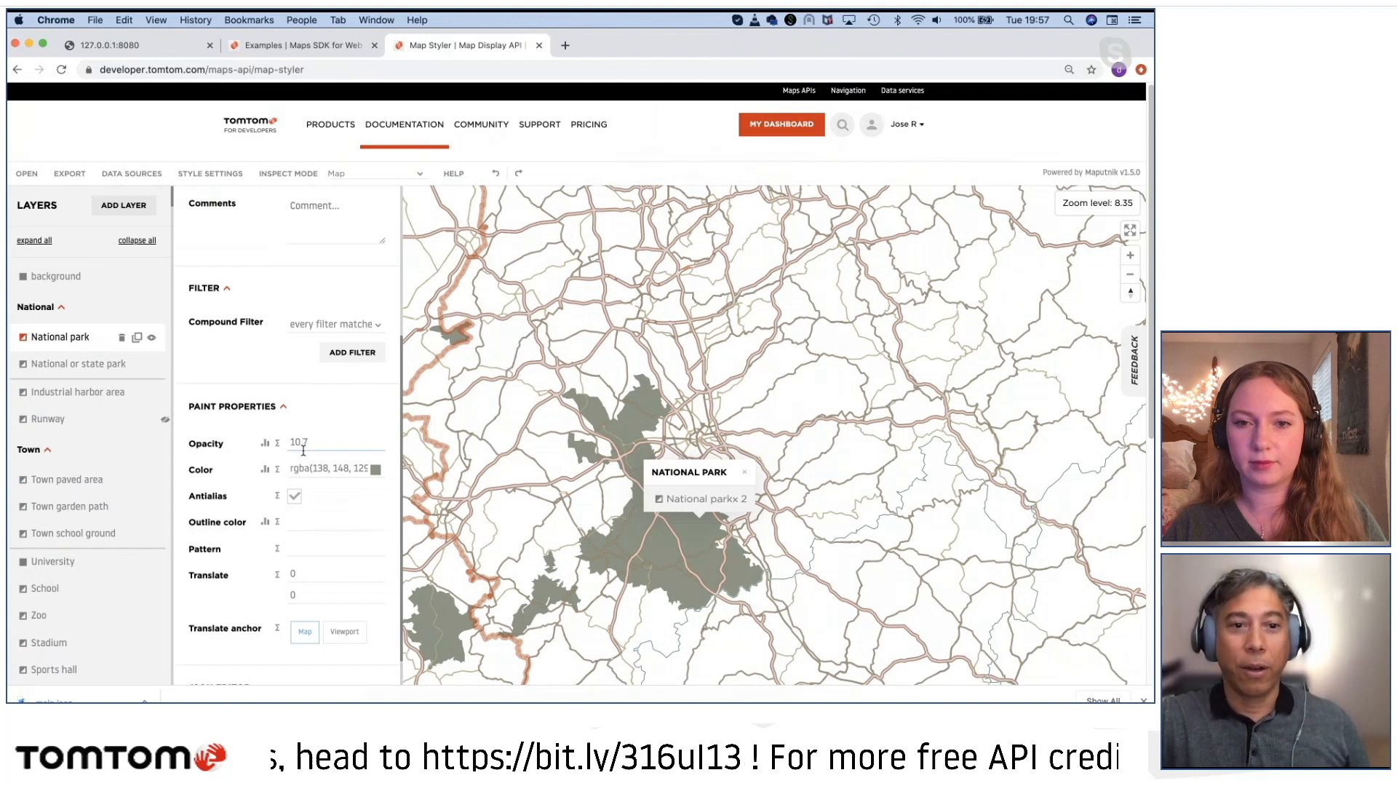
text(.7)
key(Left)
key(Left)
key(Left)
key(BackSpace)
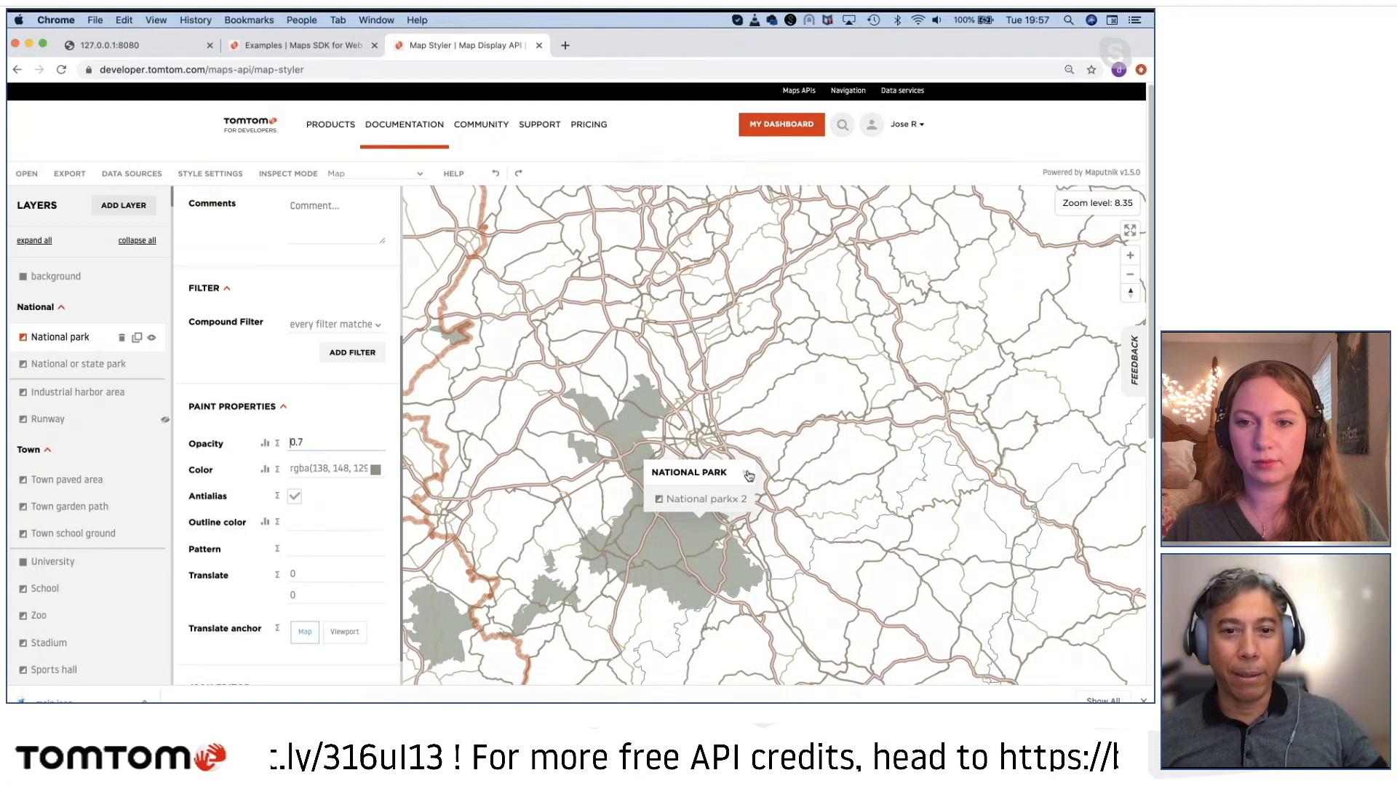
click(748, 475)
Step: Examine the restyled national parks across Germany, the Netherlands and Denmark, ending at Copenhagen's street network
drag(628, 565, 715, 524)
scroll(623, 533, up, 4)
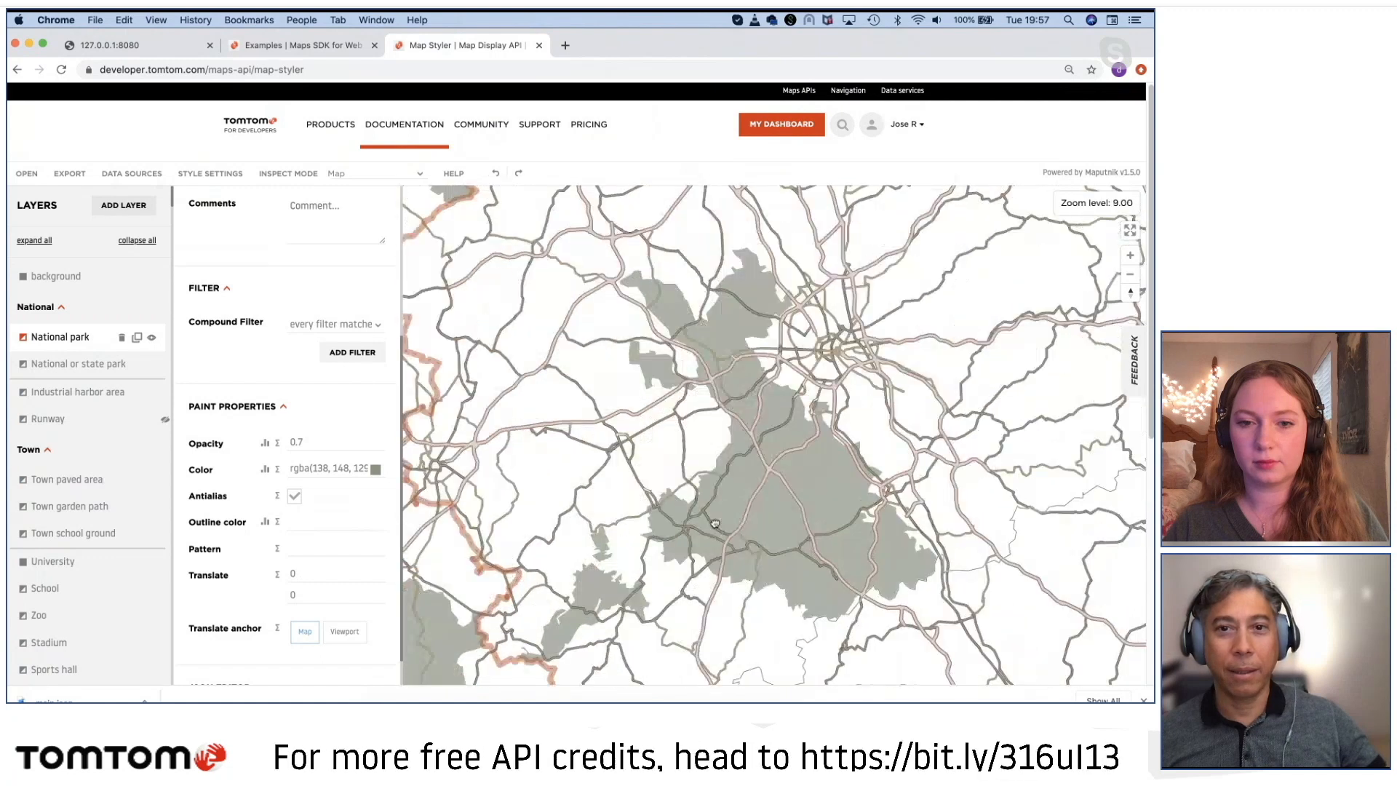
scroll(715, 524, down, 10)
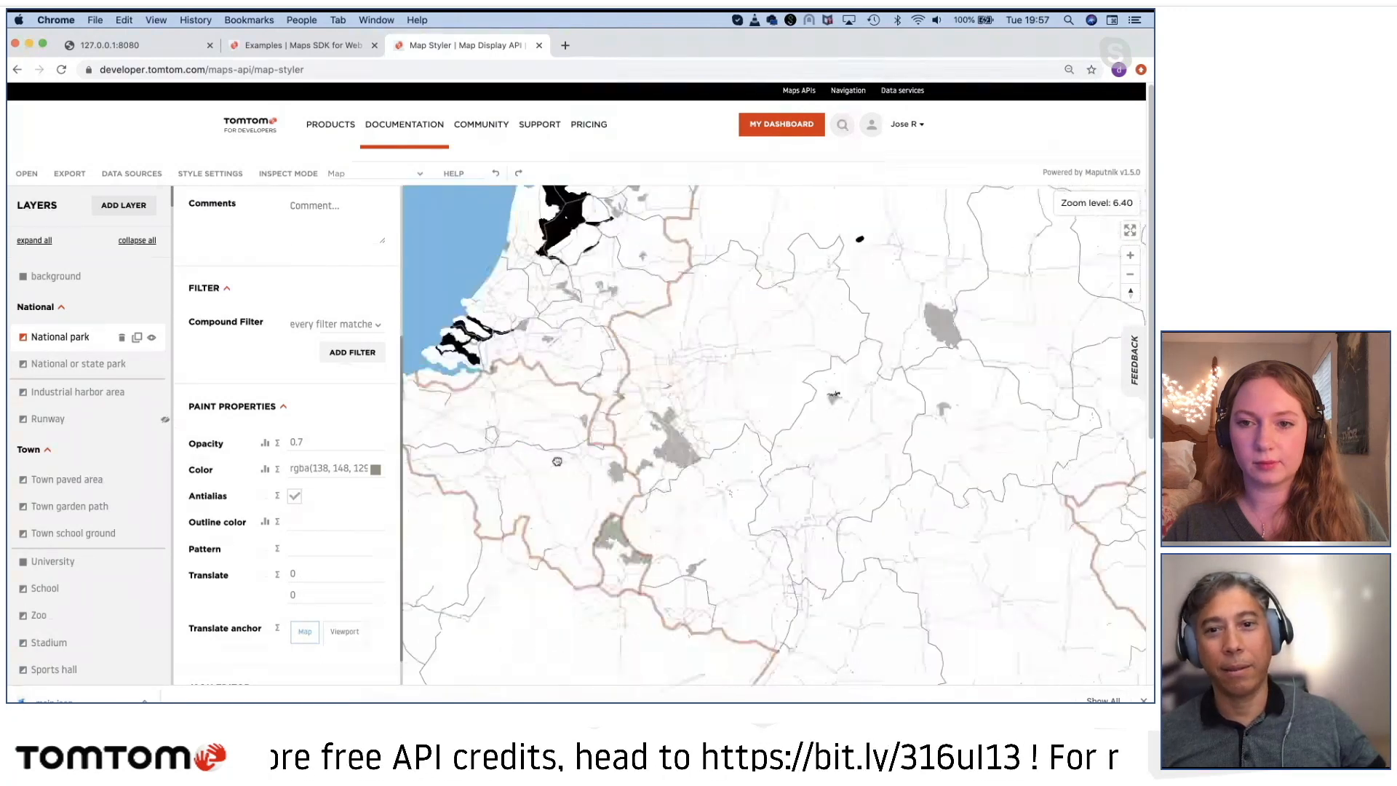
drag(642, 501, 640, 592)
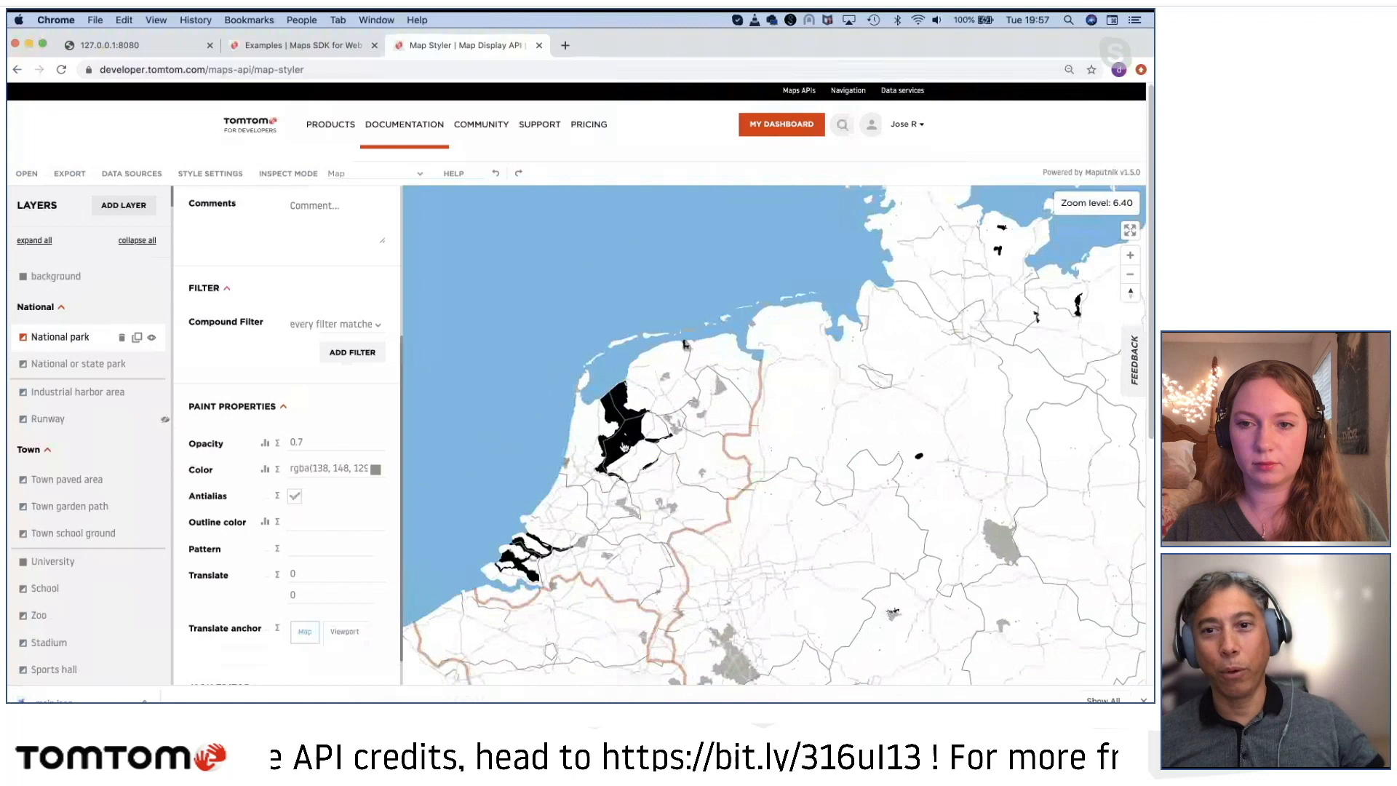
scroll(720, 527, down, 3)
drag(796, 480, 625, 462)
drag(673, 411, 632, 583)
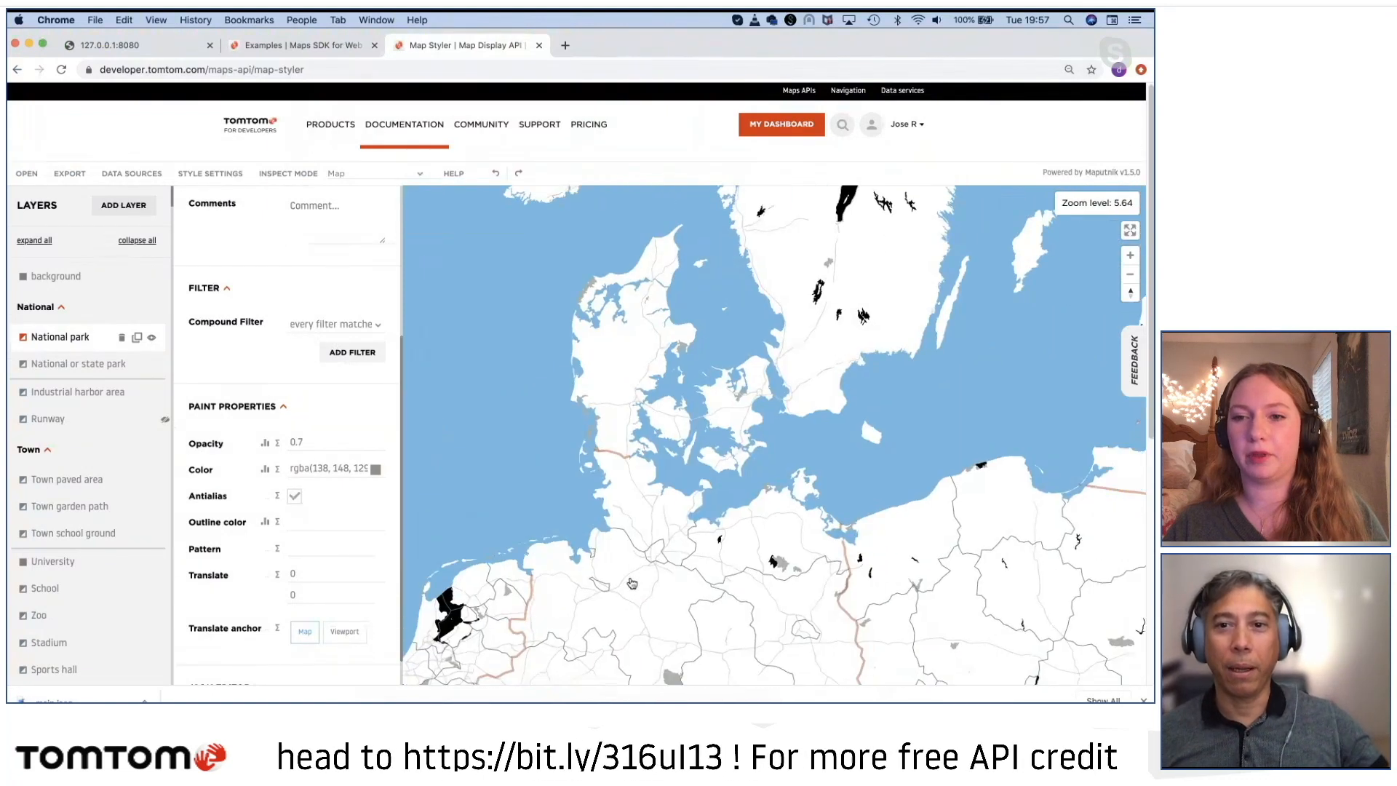
scroll(769, 357, up, 5)
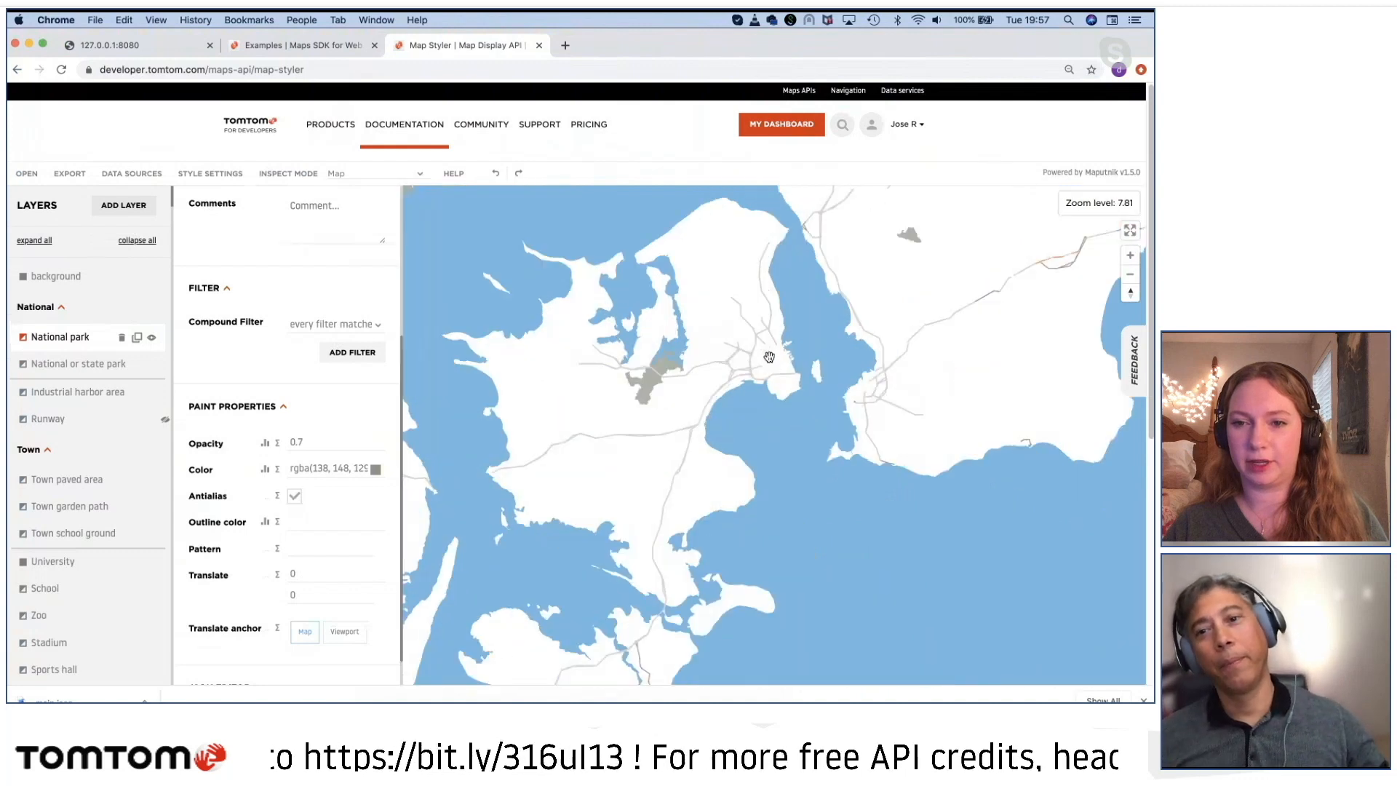
scroll(769, 357, up, 6)
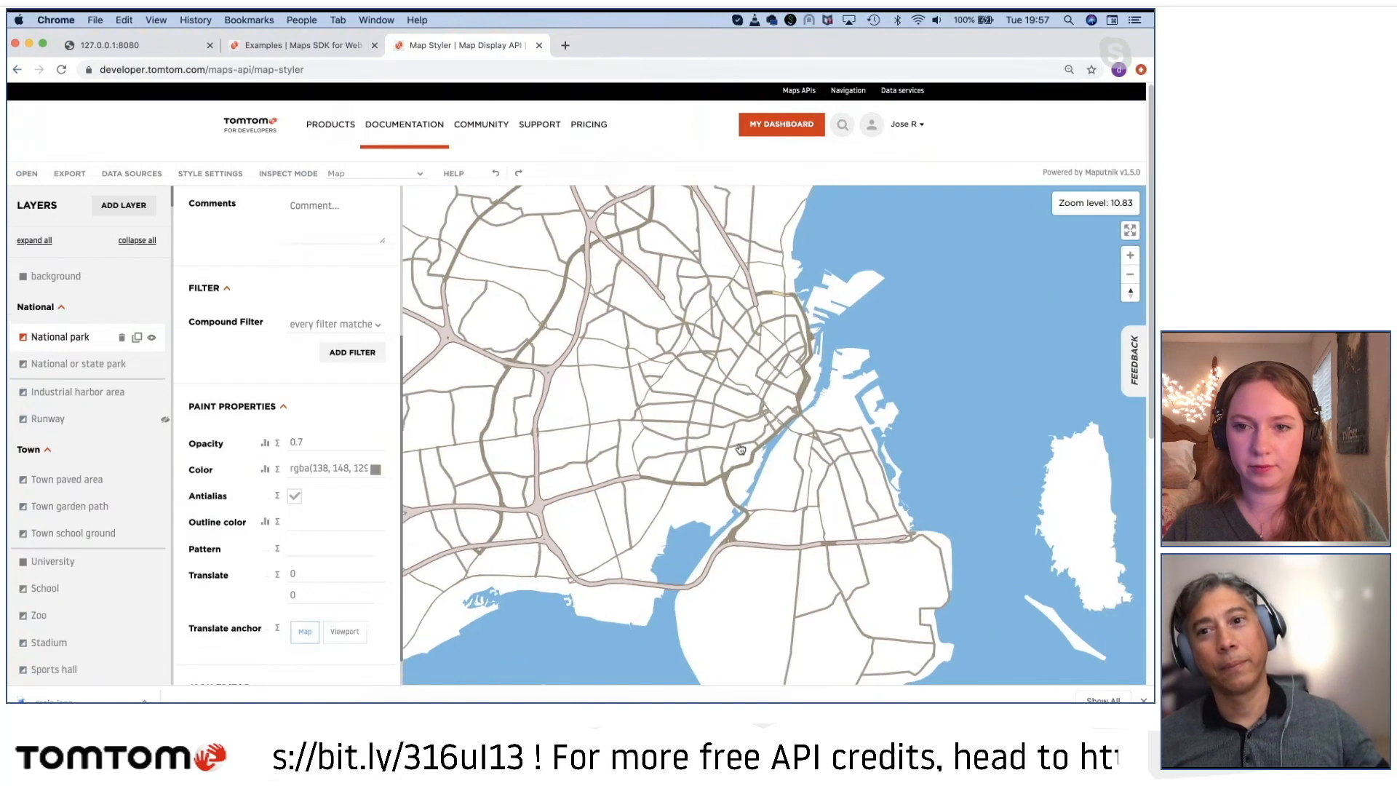
scroll(740, 449, up, 4)
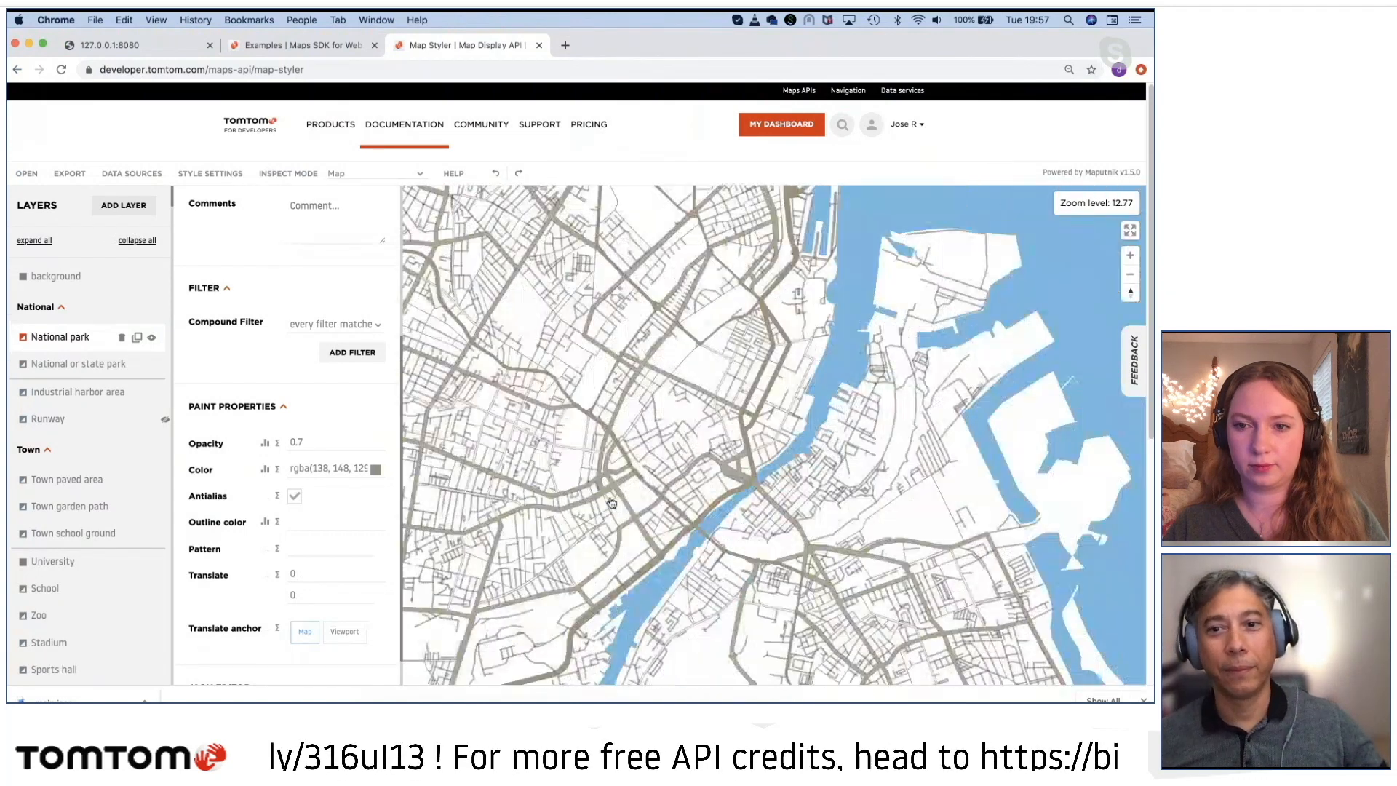
Step: Examine the restyled map from Copenhagen across western Europe to the Great Lakes and the eastern United States
drag(701, 376, 752, 474)
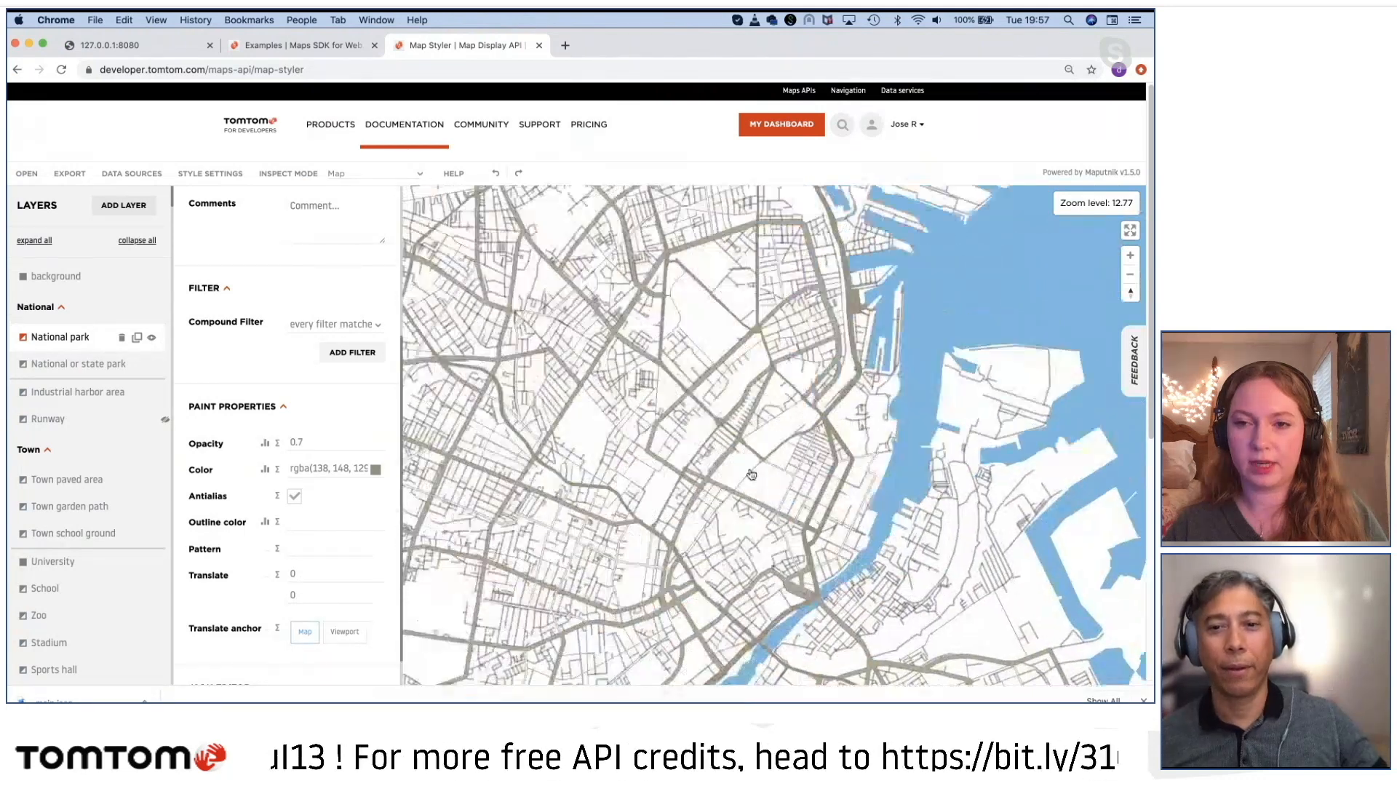
scroll(750, 470, down, 10)
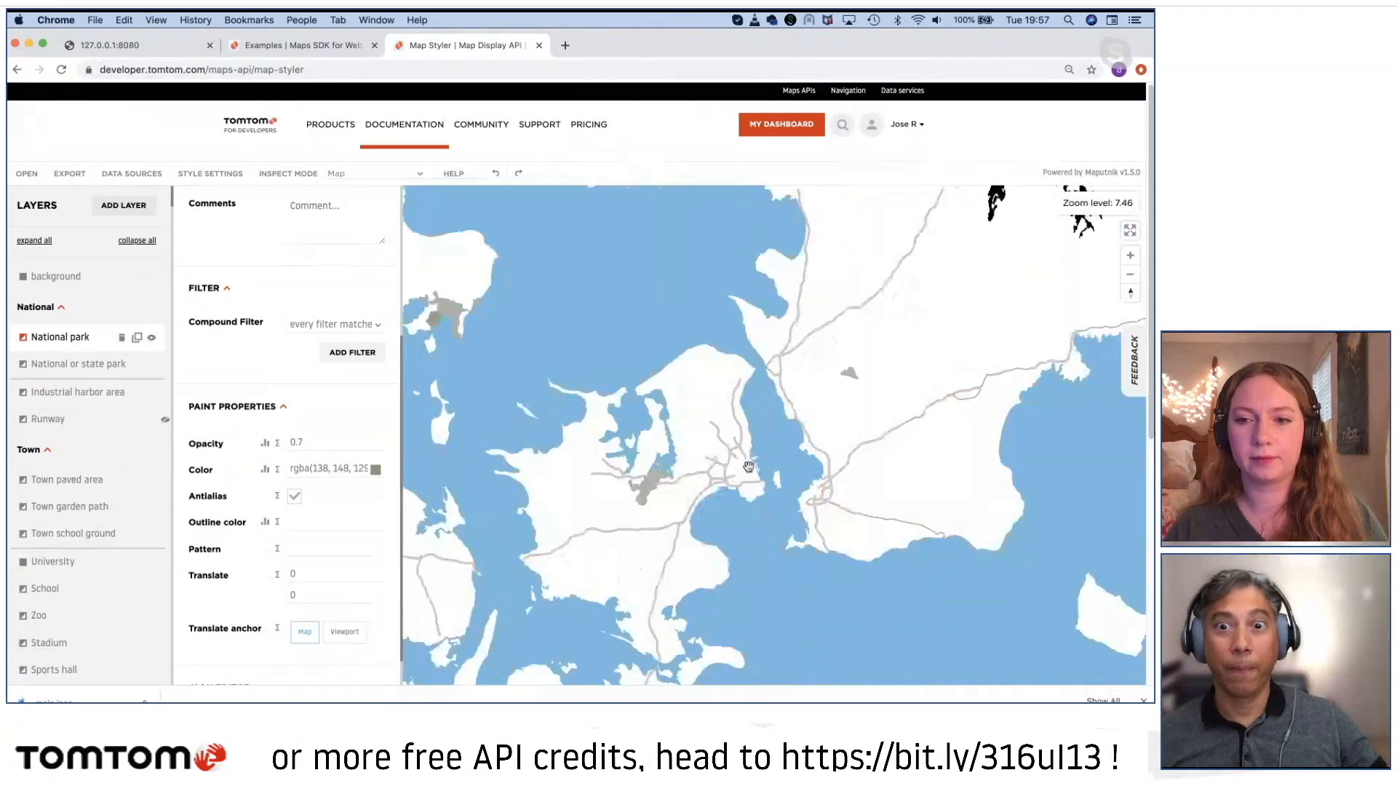
scroll(748, 466, down, 6)
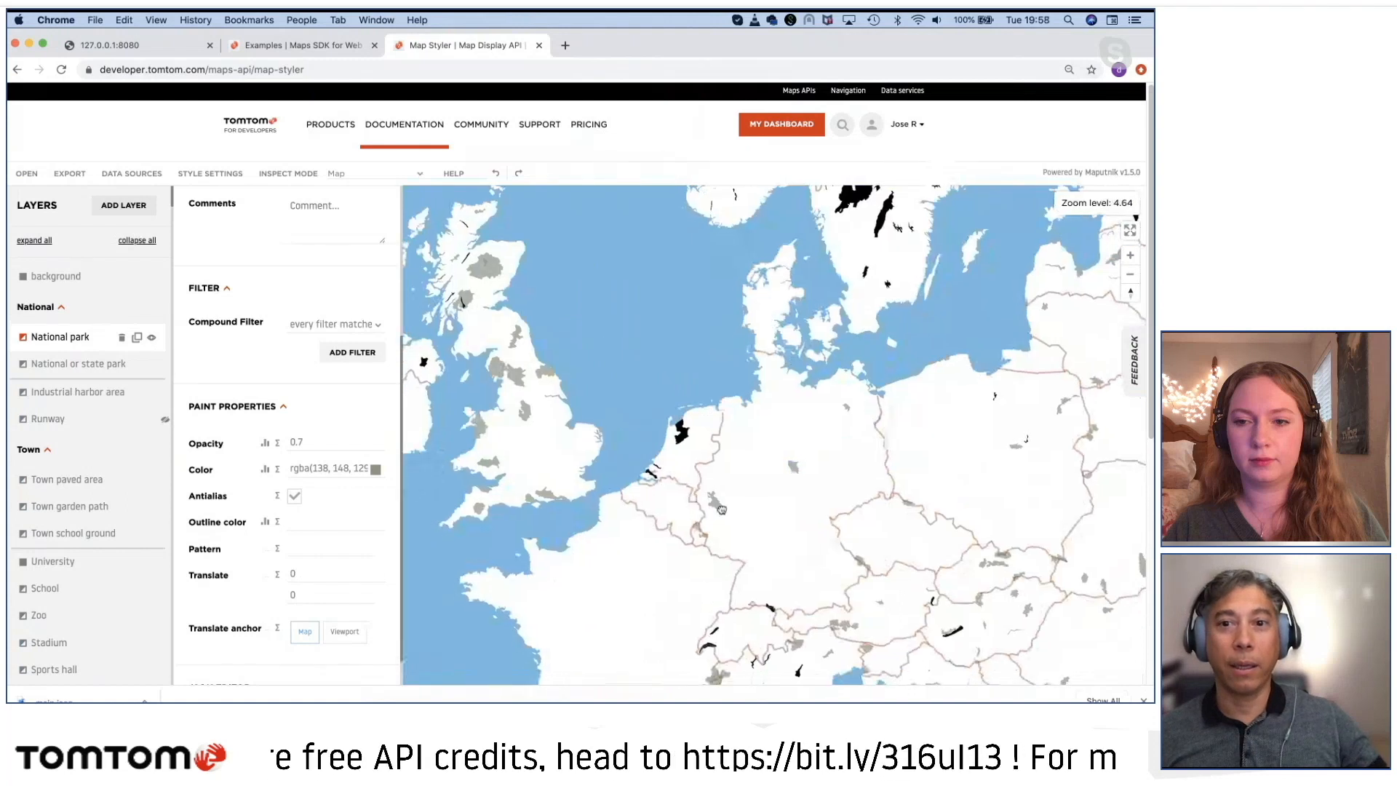
drag(722, 509, 755, 444)
drag(690, 534, 733, 519)
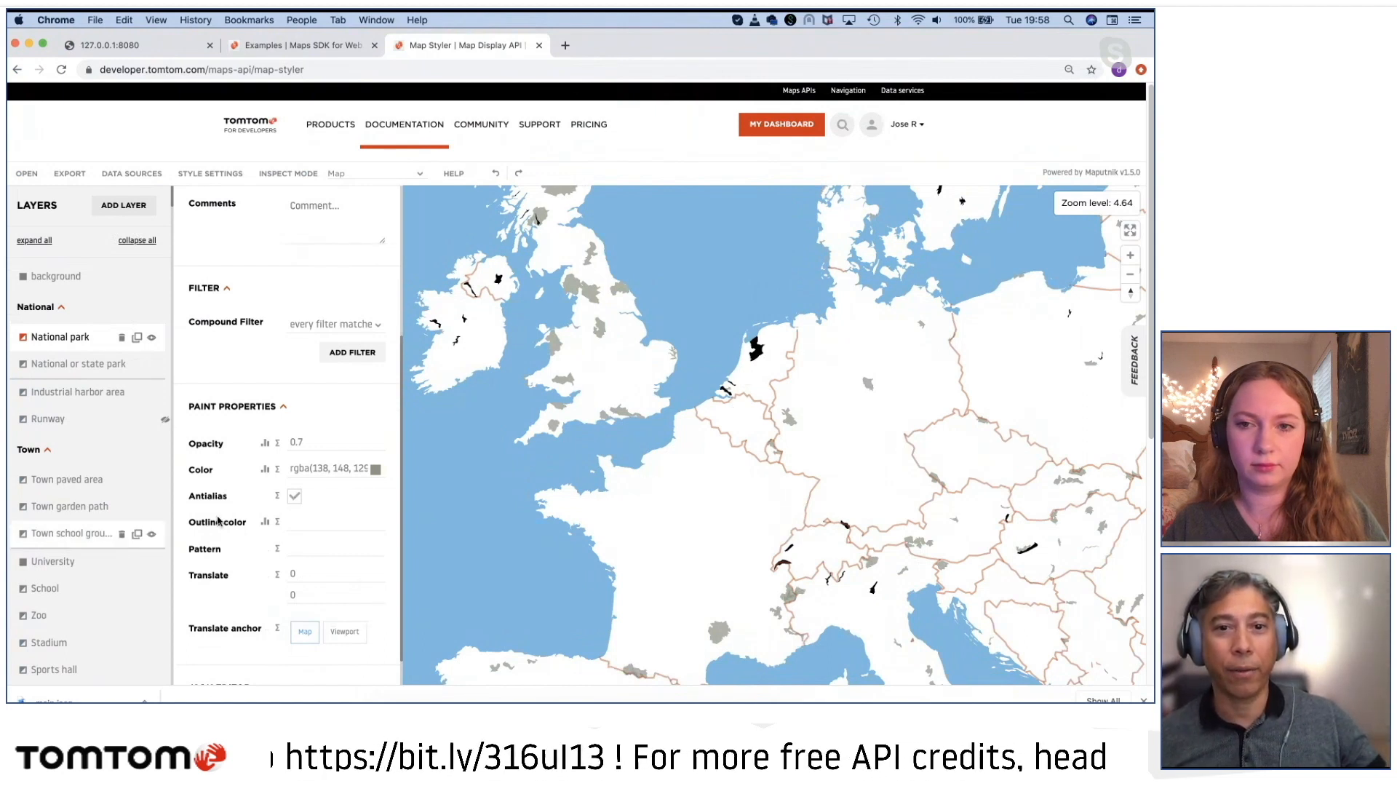
scroll(550, 466, down, 5)
drag(567, 466, 735, 470)
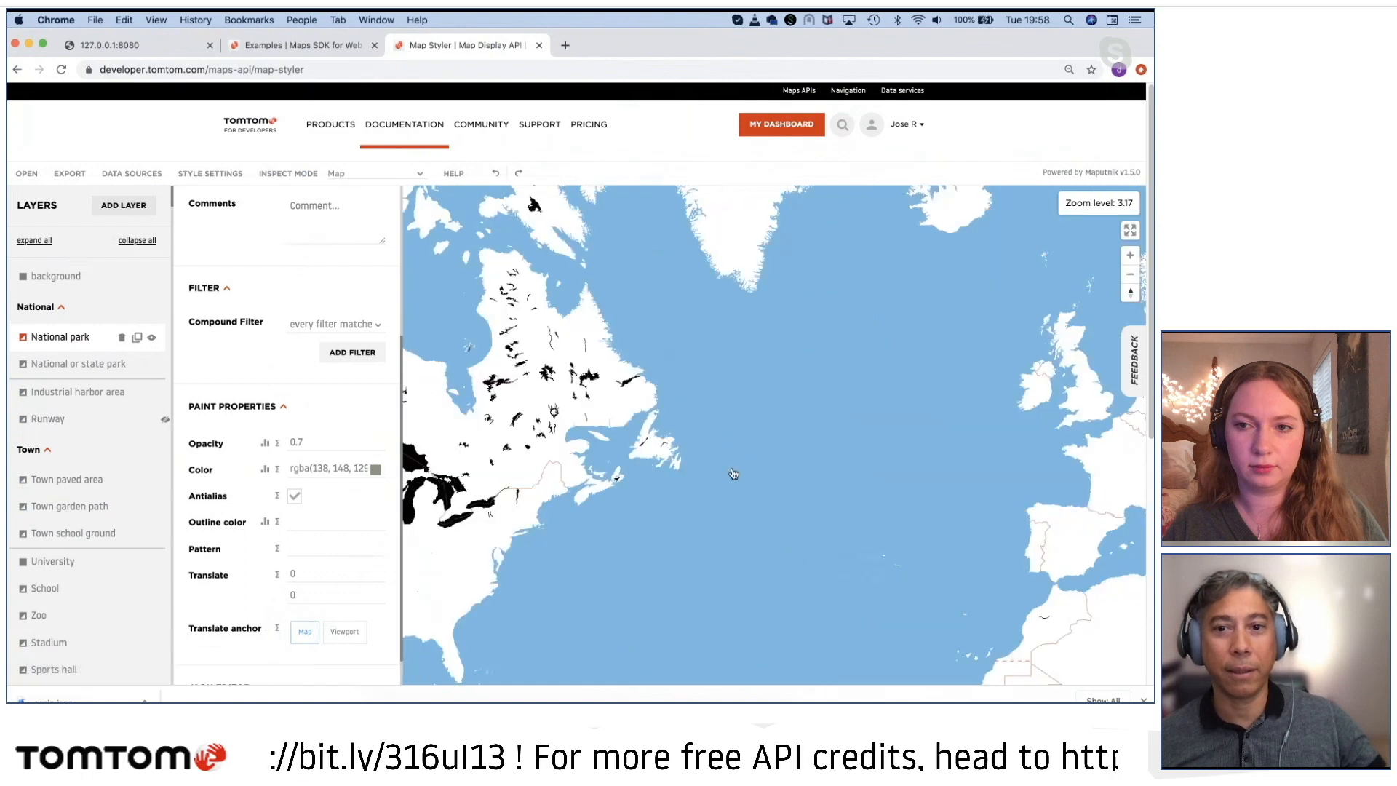
drag(582, 407, 805, 387)
scroll(695, 486, up, 8)
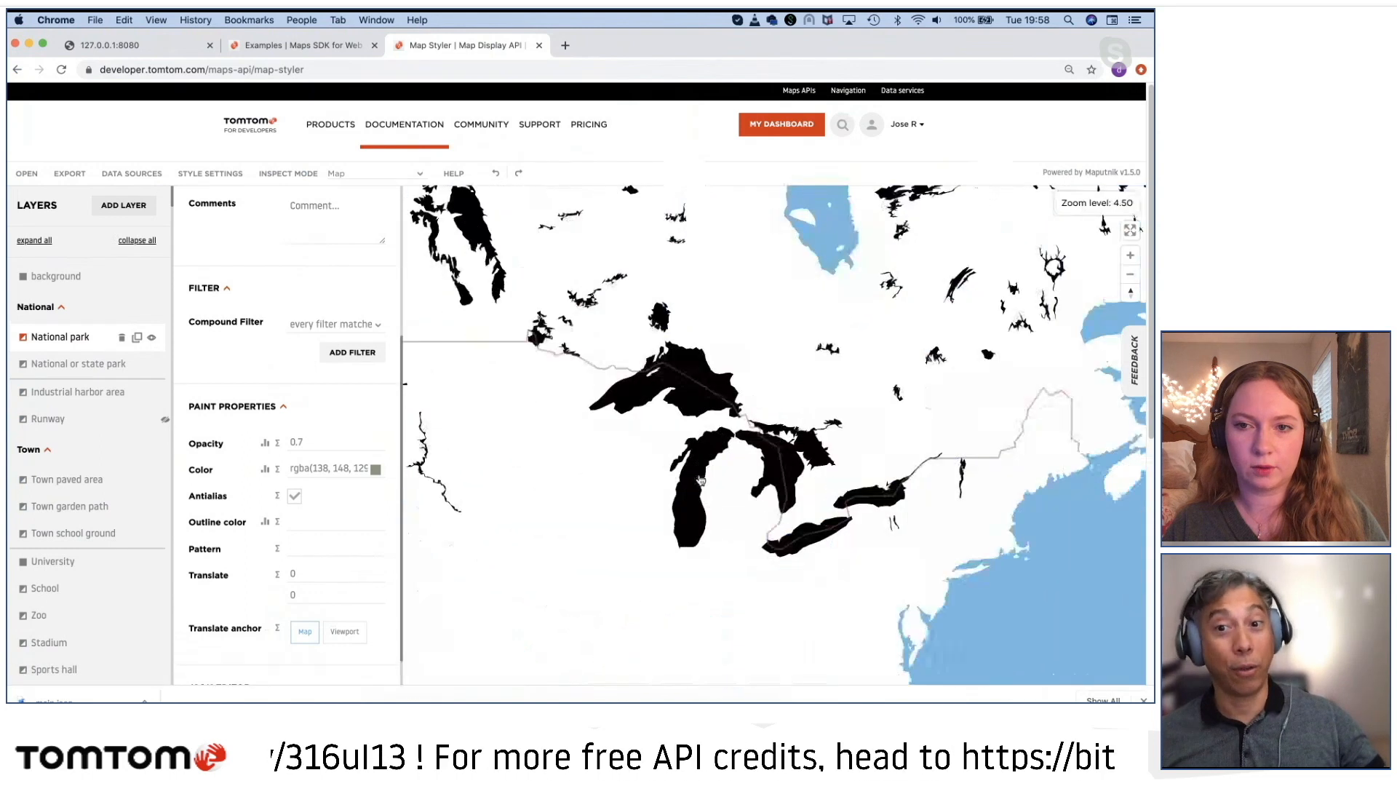
click(693, 486)
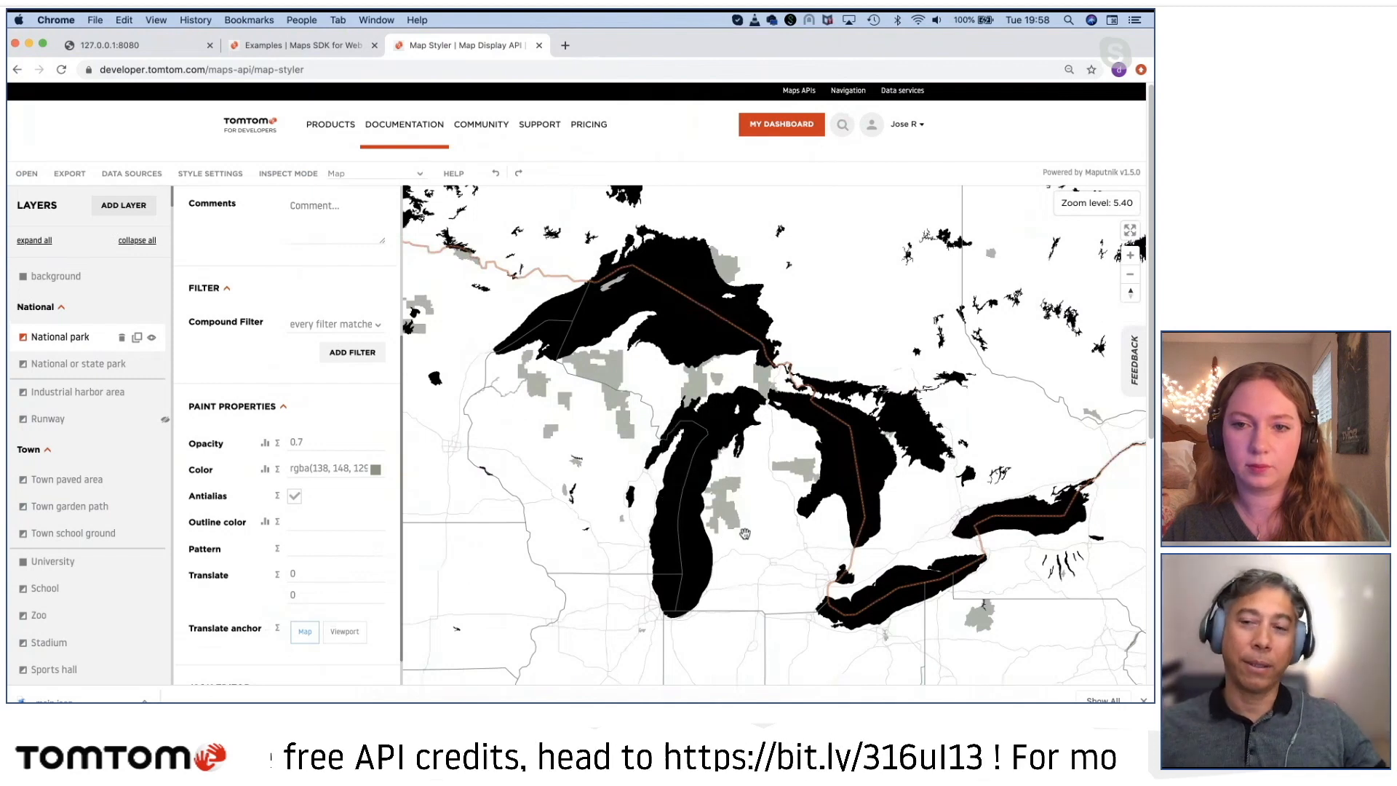
scroll(742, 529, down, 3)
drag(743, 529, 631, 577)
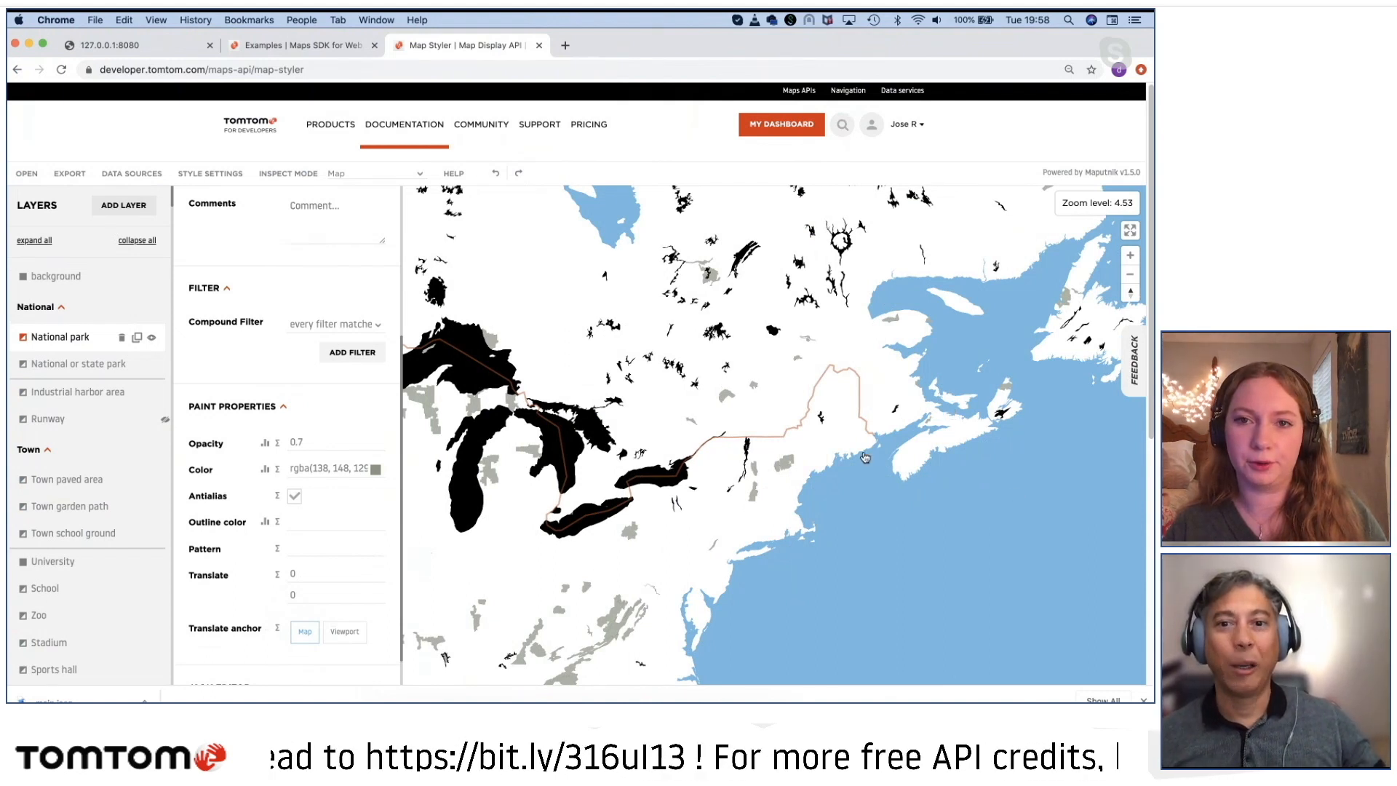
drag(638, 575, 773, 442)
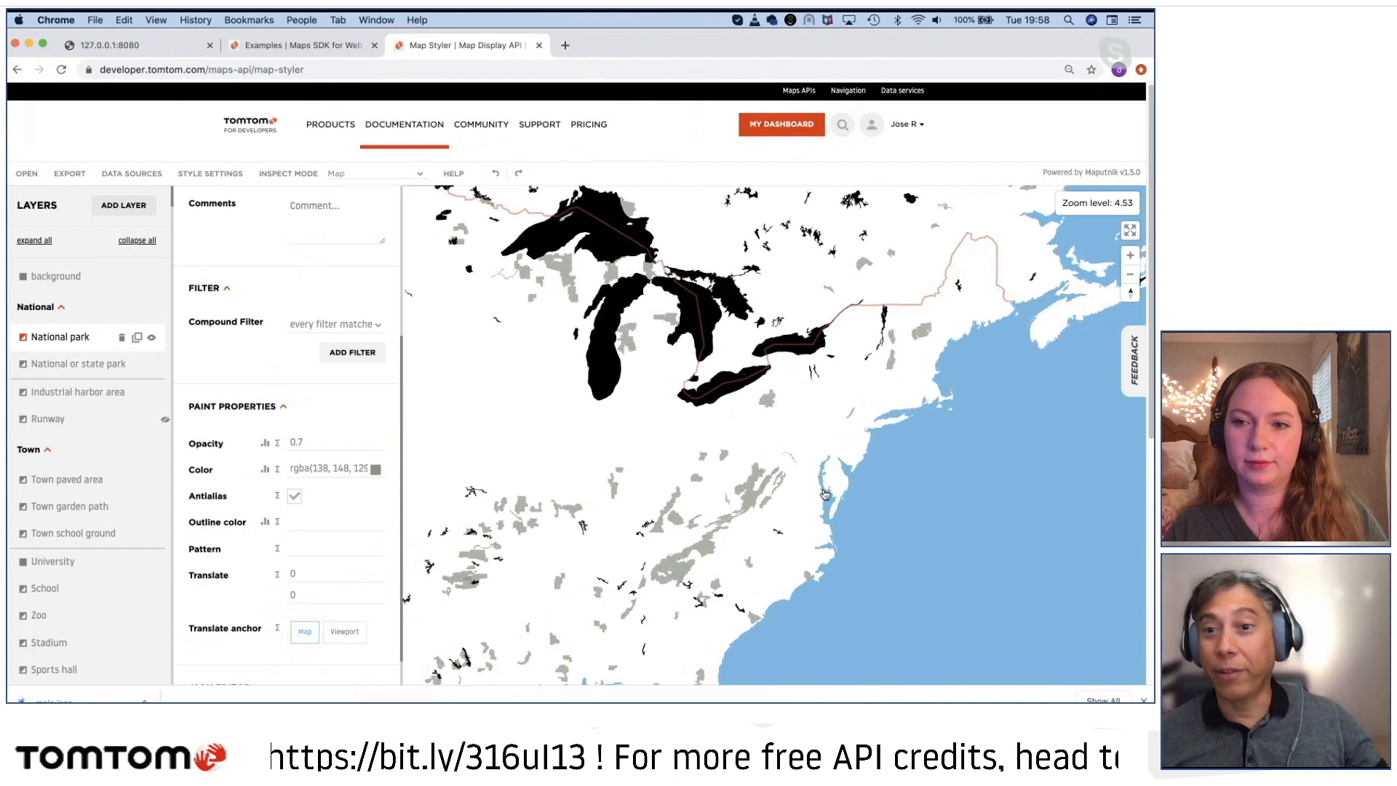
Step: Examine the national park areas around the Appalachians and the road network of Washington, D.C. at street level
scroll(781, 510, up, 5)
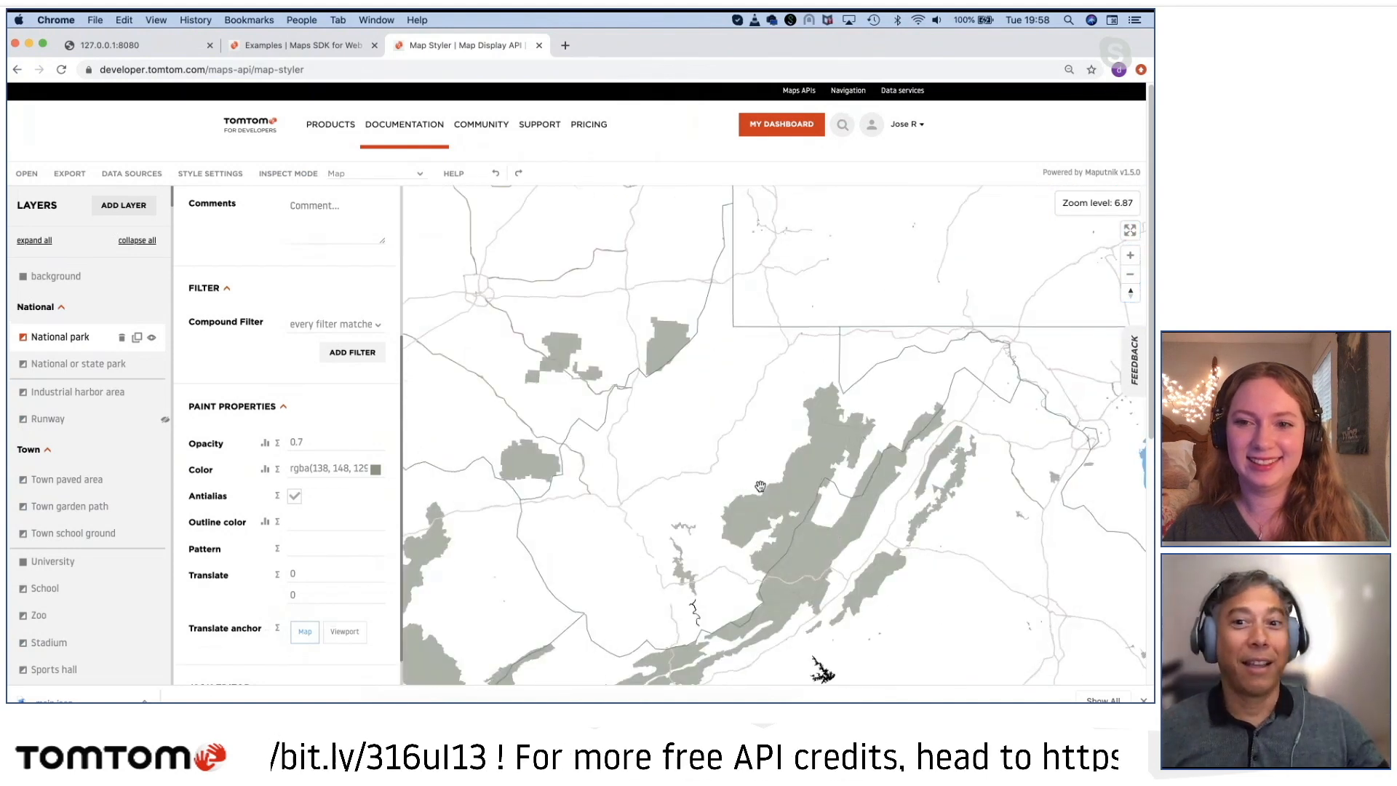
scroll(866, 450, up, 2)
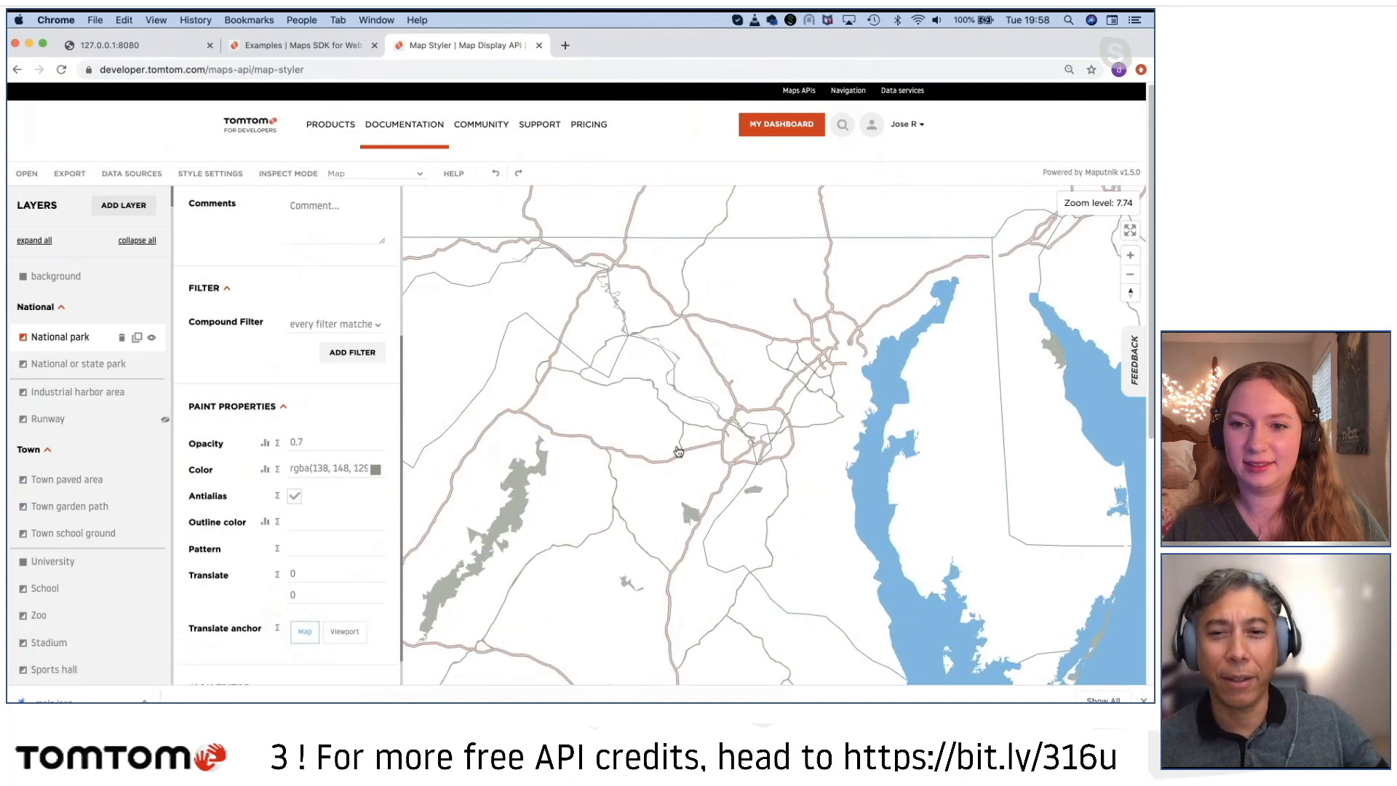
scroll(698, 461, up, 3)
scroll(706, 464, up, 4)
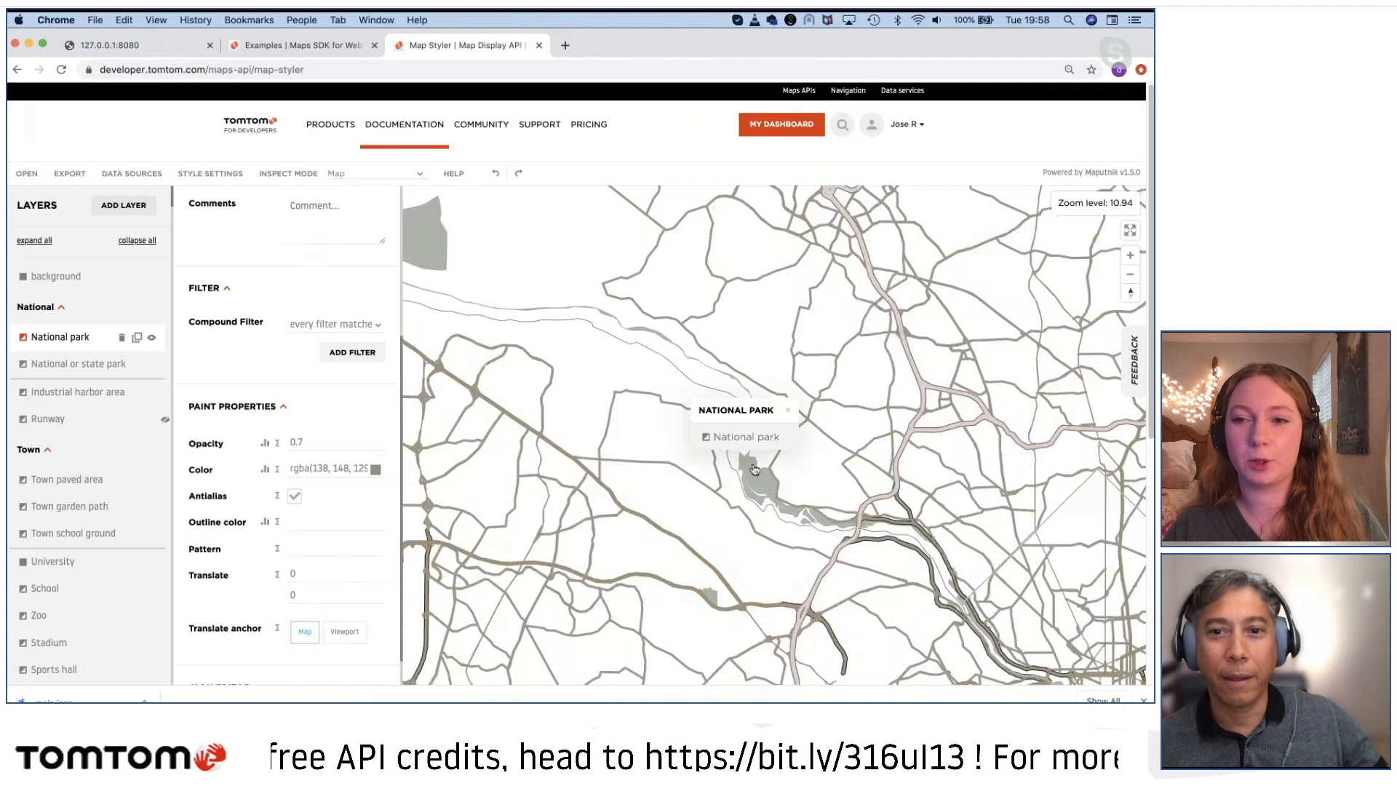
click(704, 367)
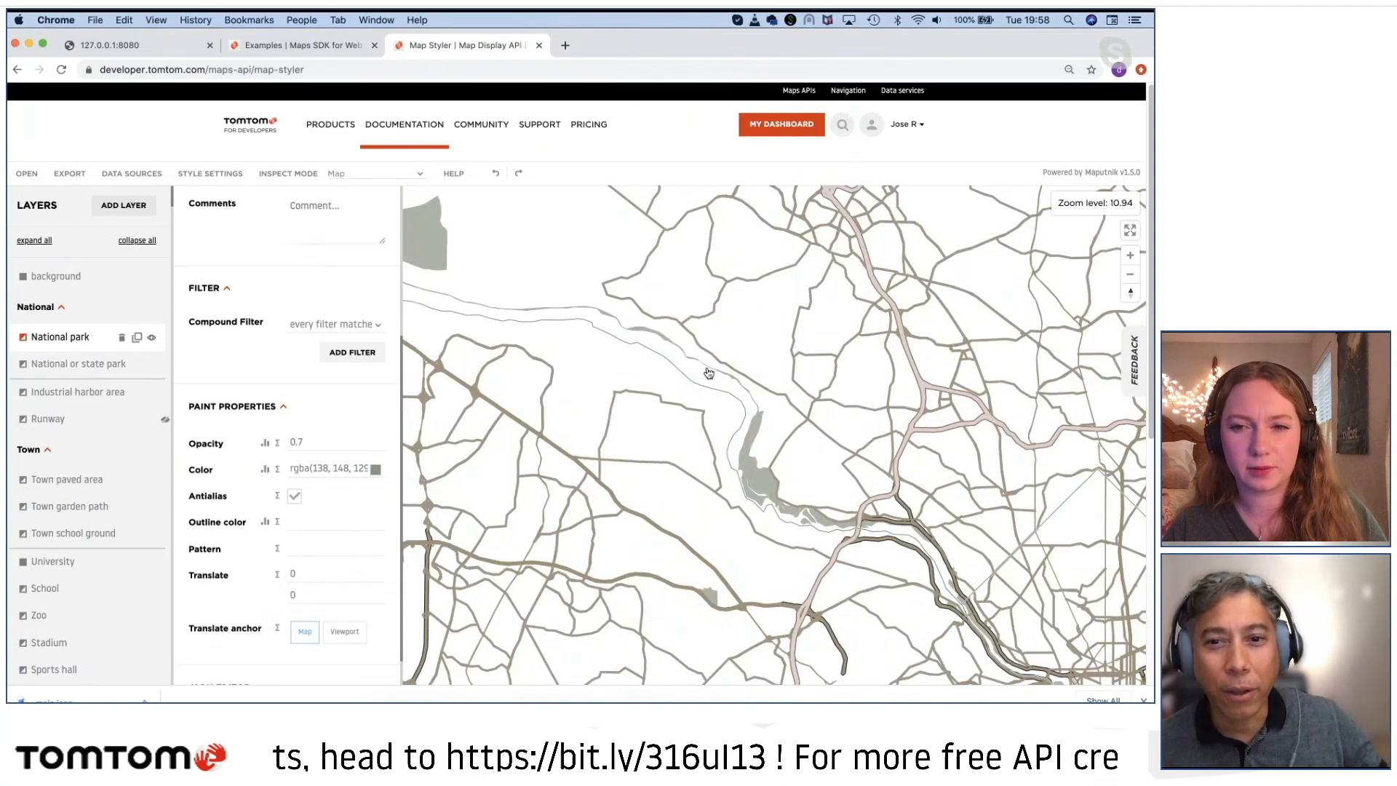
scroll(684, 429, down, 3)
scroll(672, 449, up, 3)
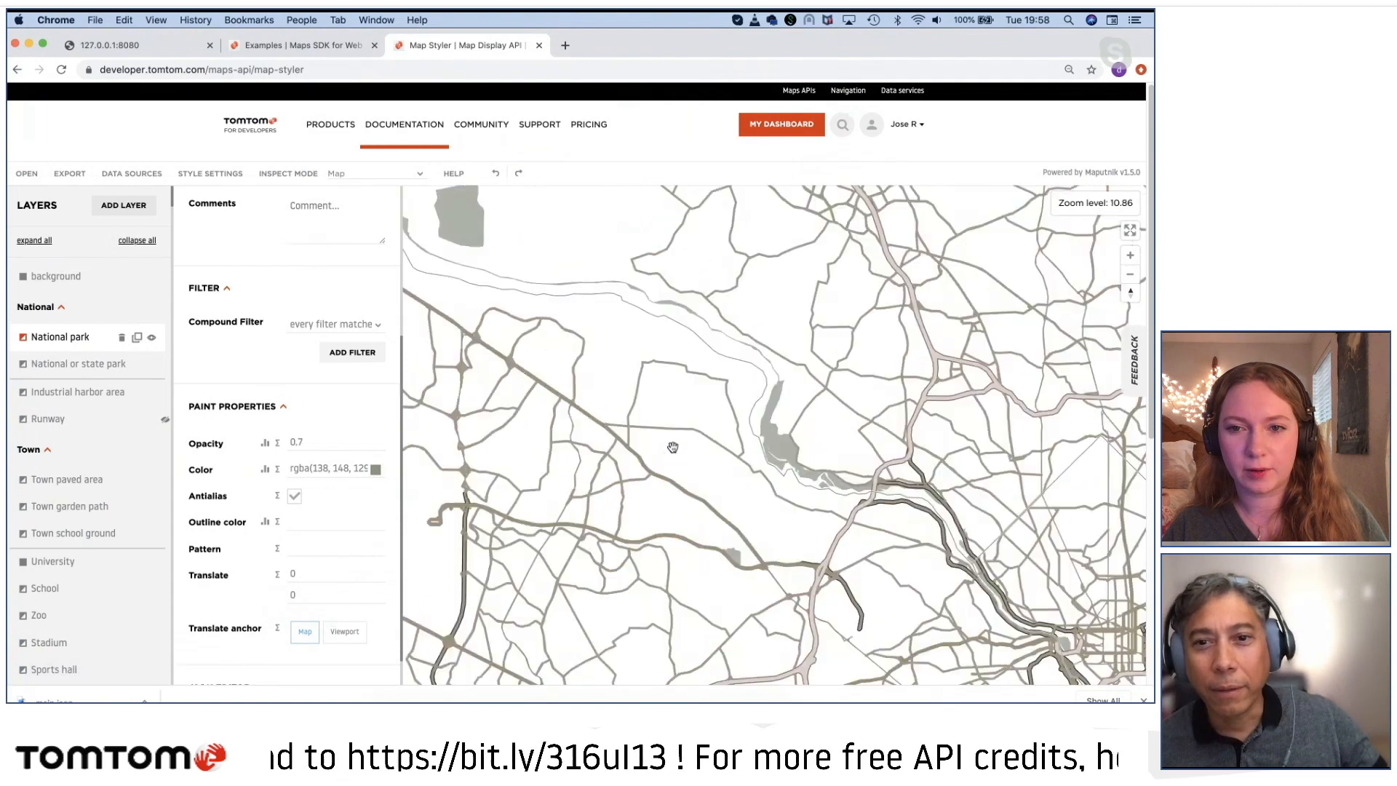
scroll(691, 489, up, 5)
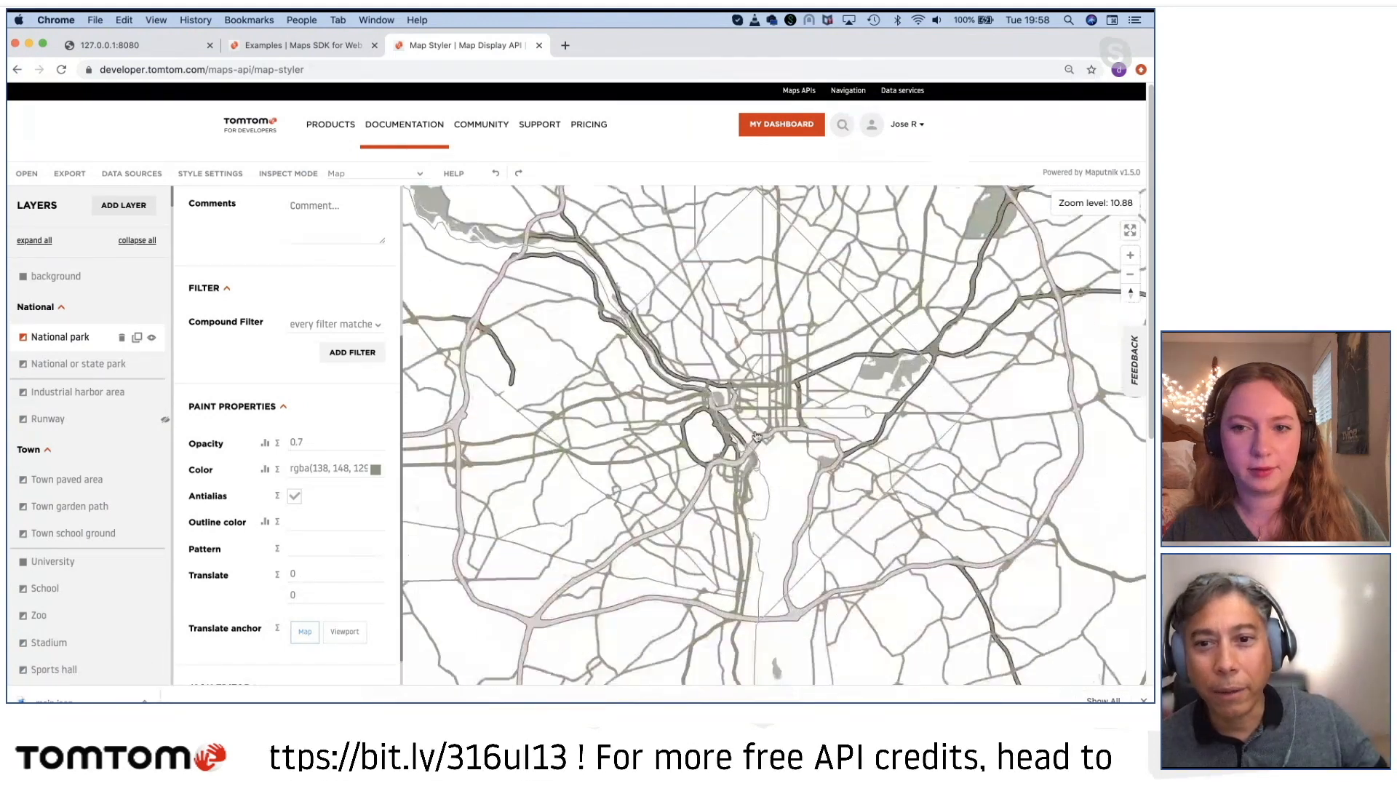
scroll(776, 511, down, 3)
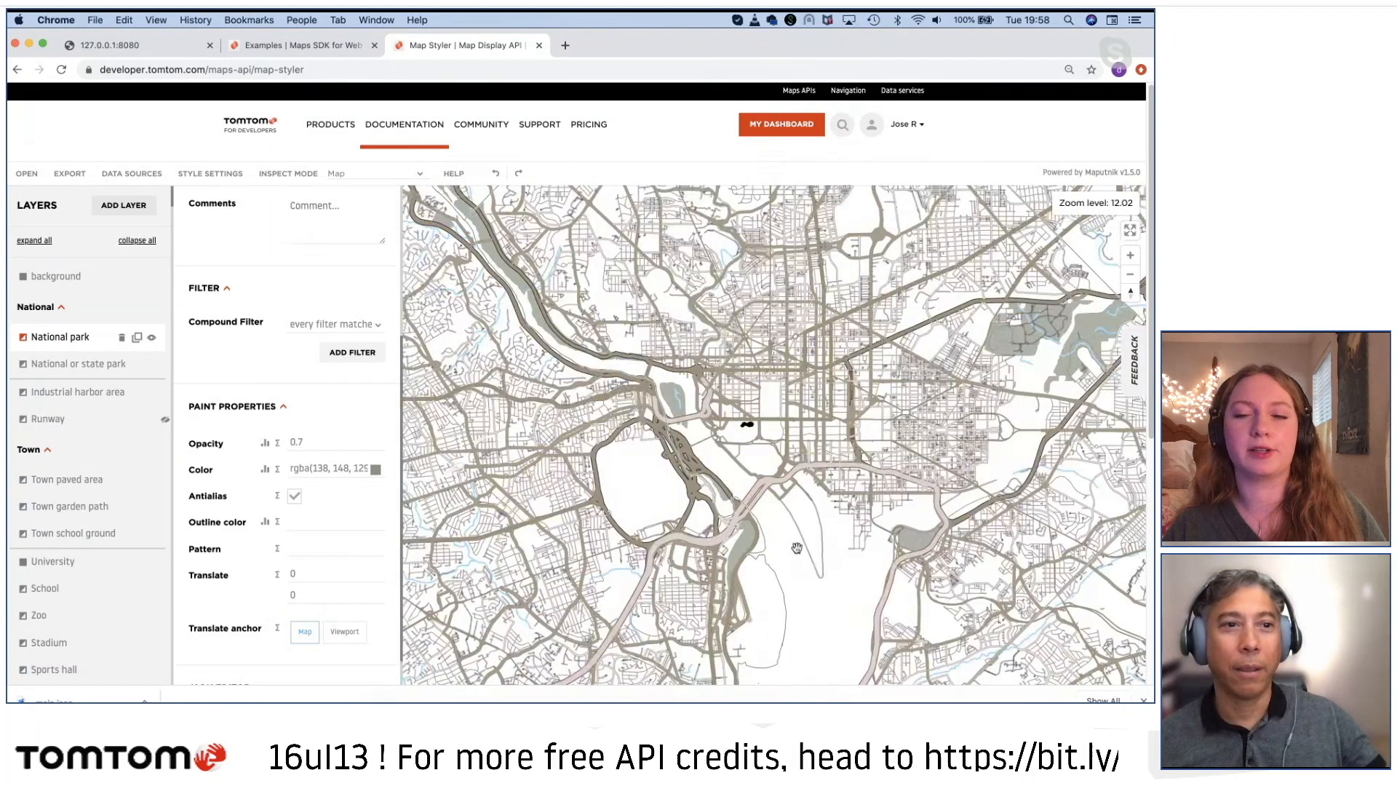
Step: Set the background layer's color to light warm grey D5CCCC
click(51, 276)
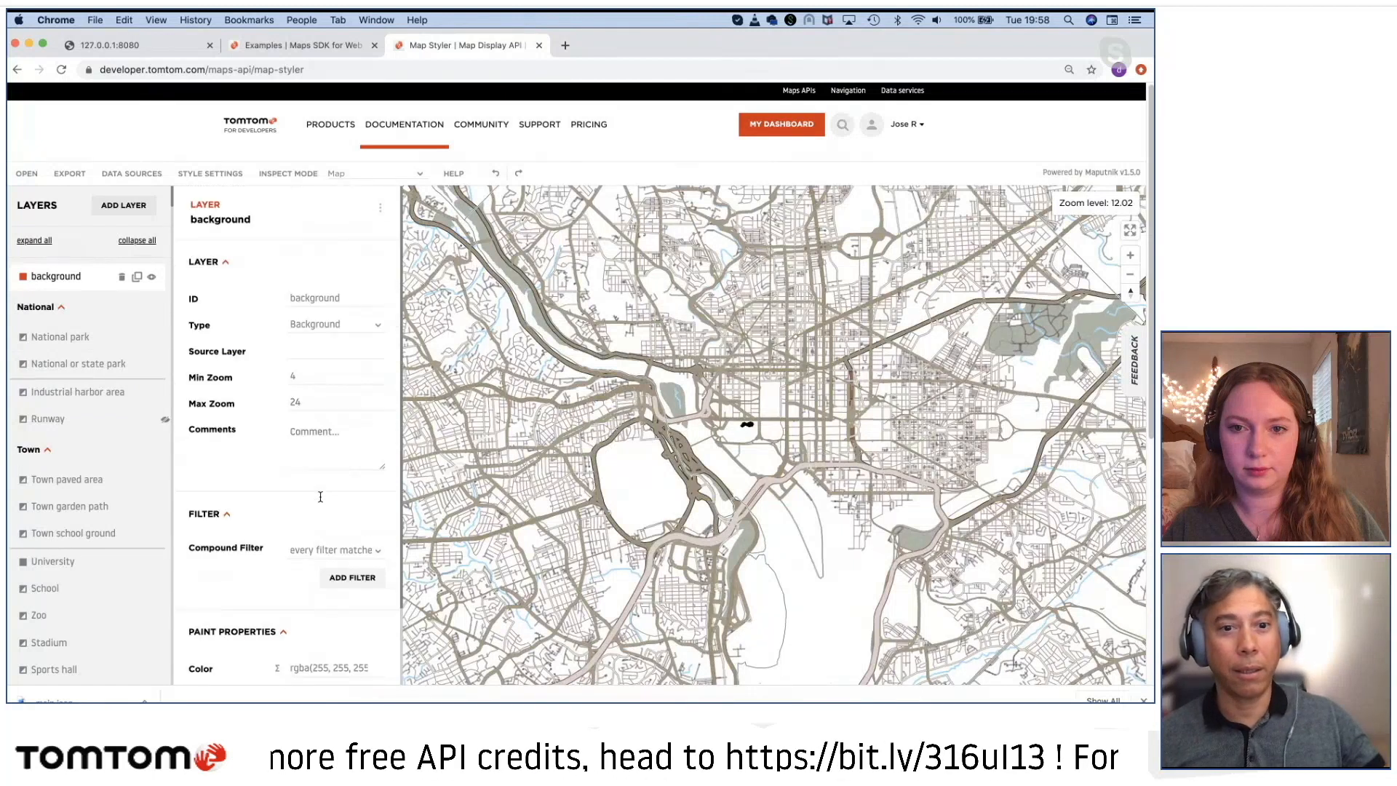
scroll(324, 524, down, 3)
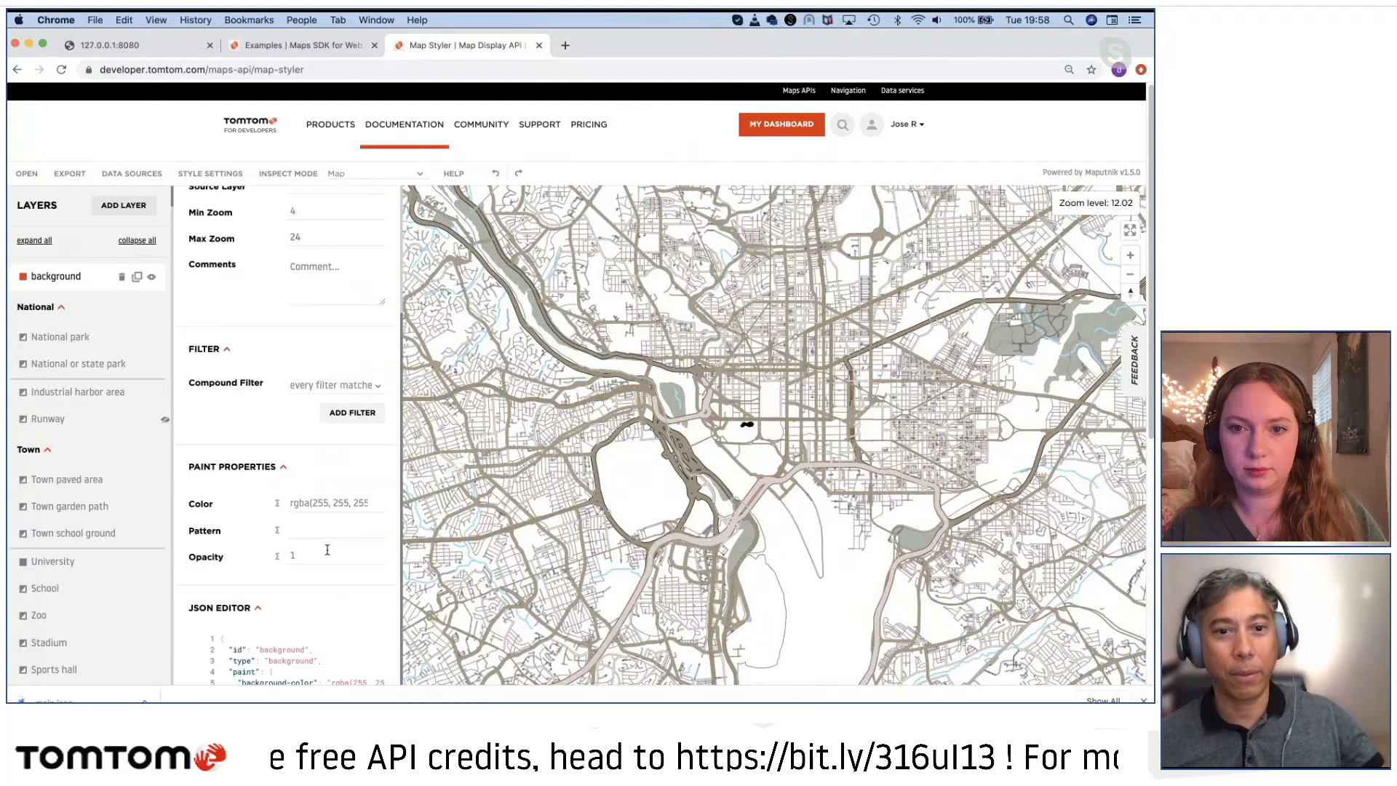
click(339, 506)
click(422, 518)
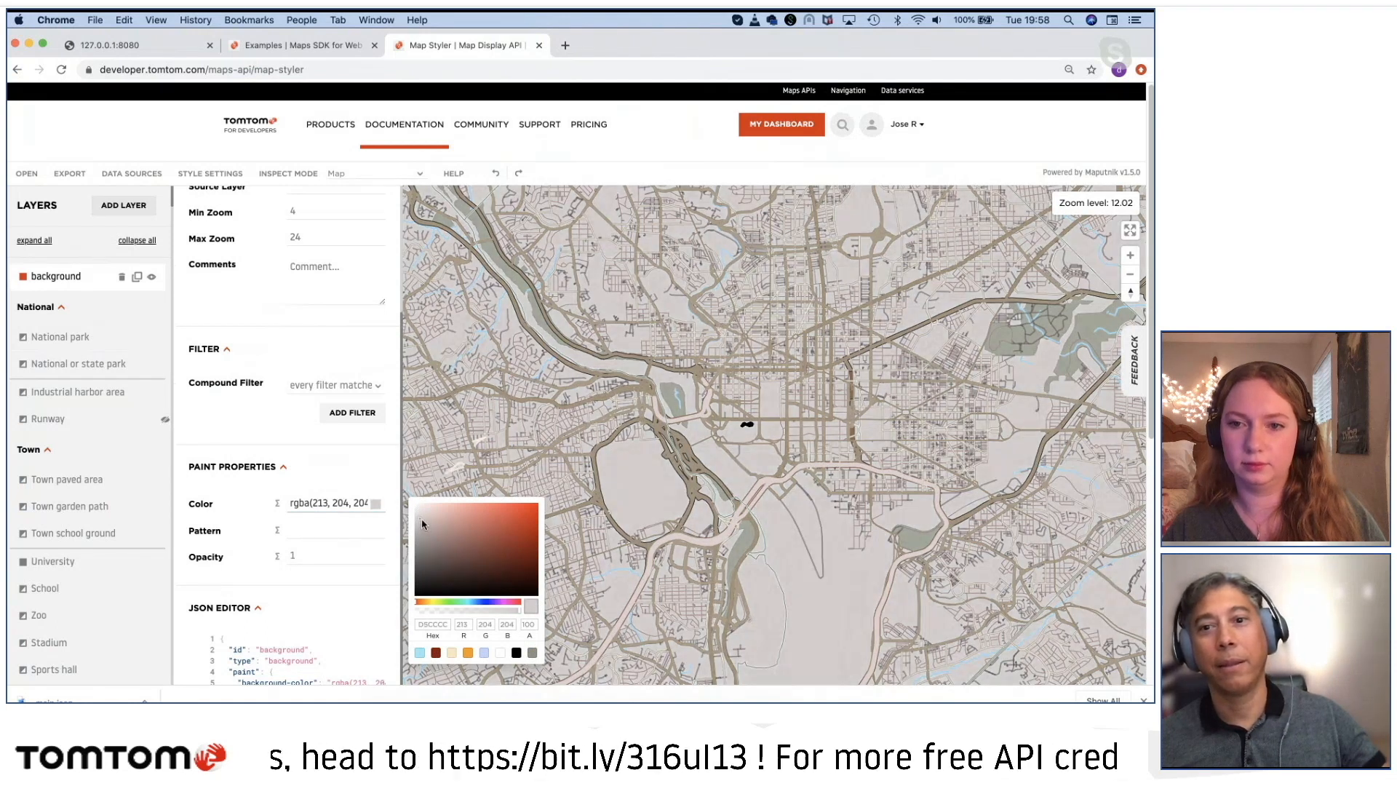
click(591, 568)
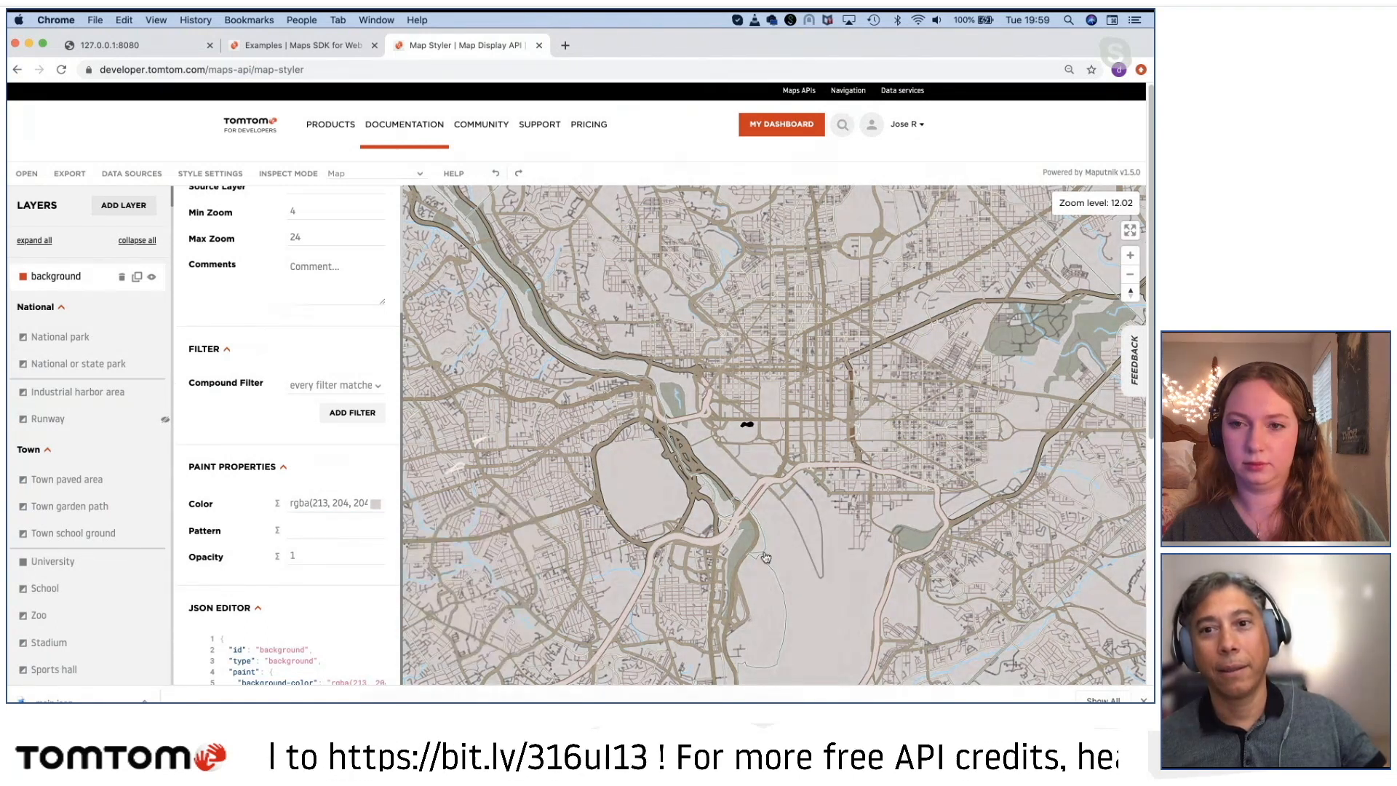
Step: Examine the new background color around Washington, D.C., from individual city blocks out to the Chesapeake Bay region
scroll(764, 561, down, 3)
scroll(764, 560, up, 5)
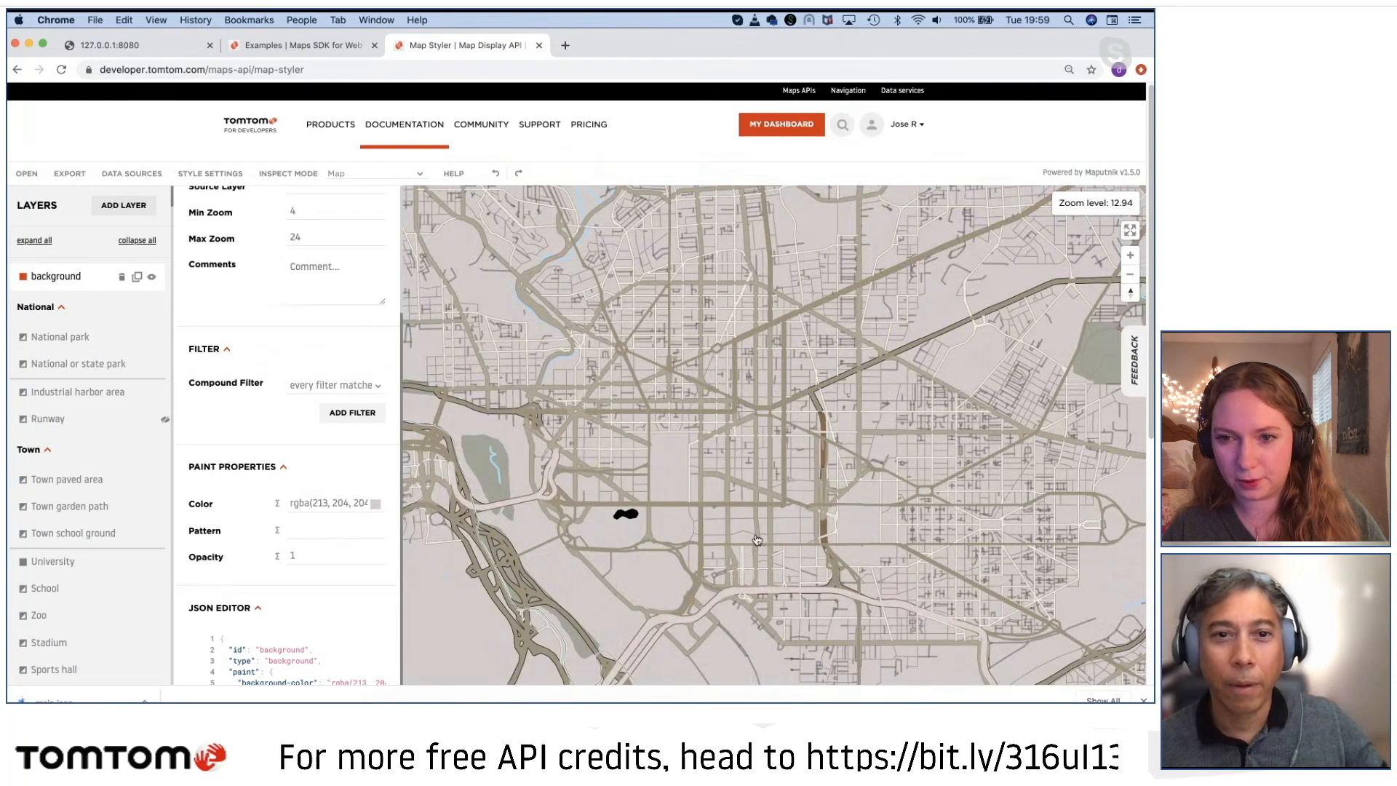
drag(757, 540, 586, 509)
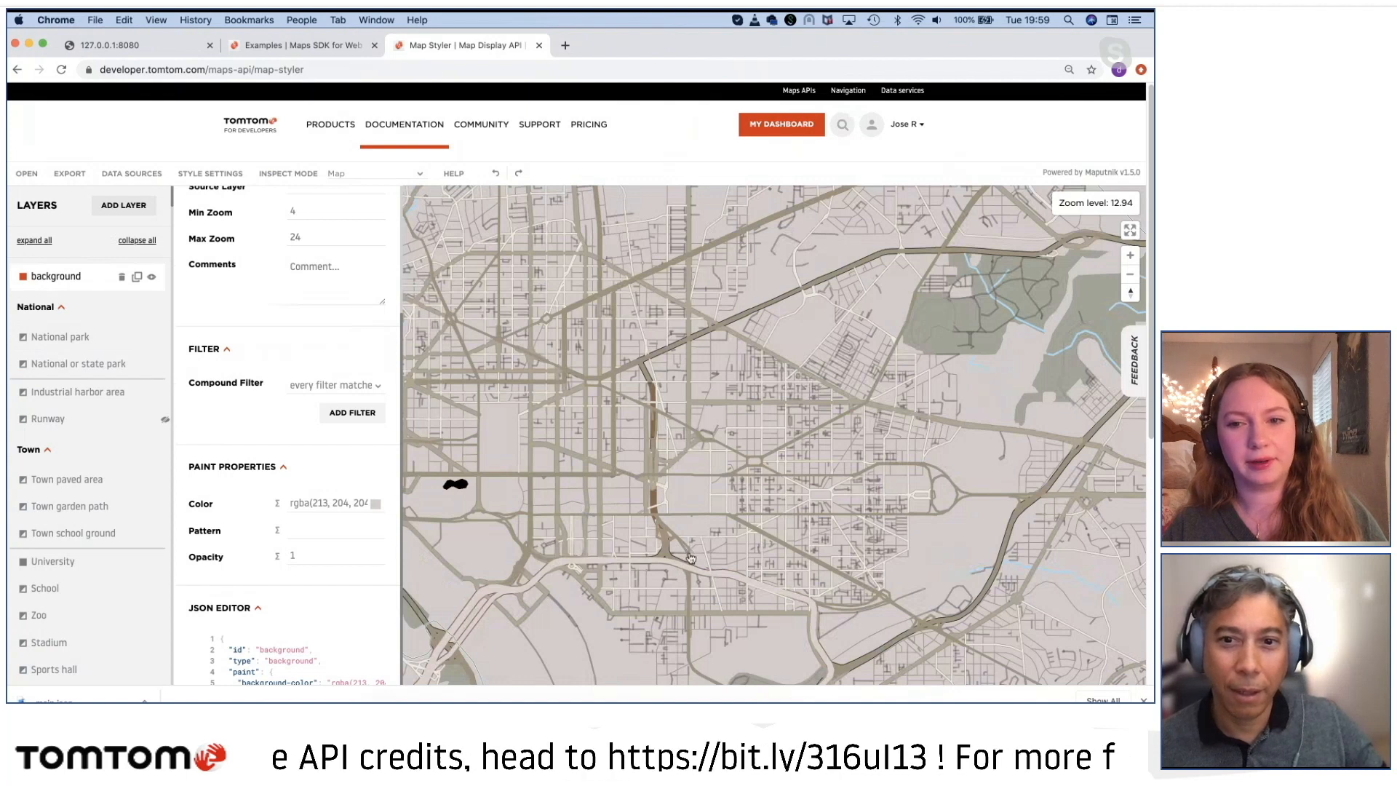
scroll(719, 576, down, 10)
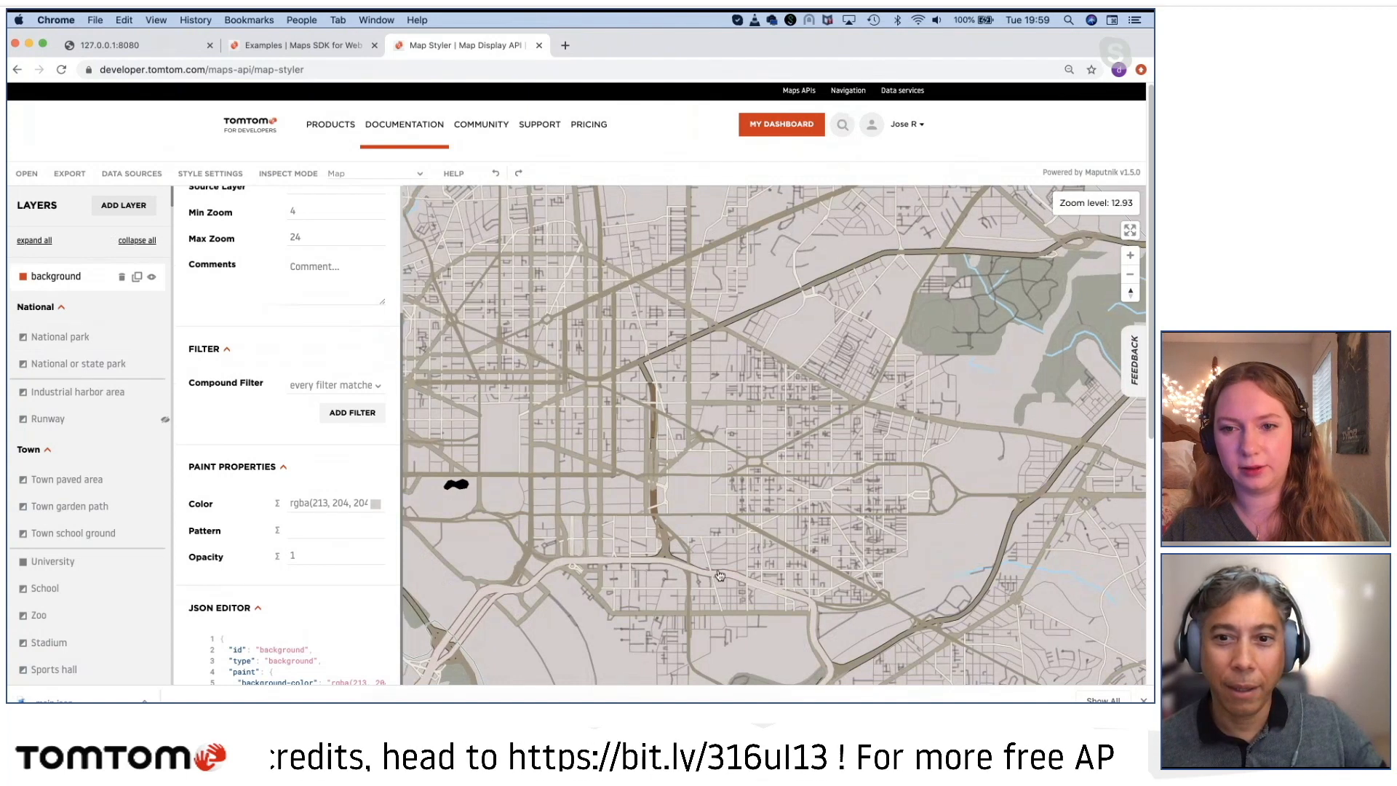
scroll(713, 555, down, 7)
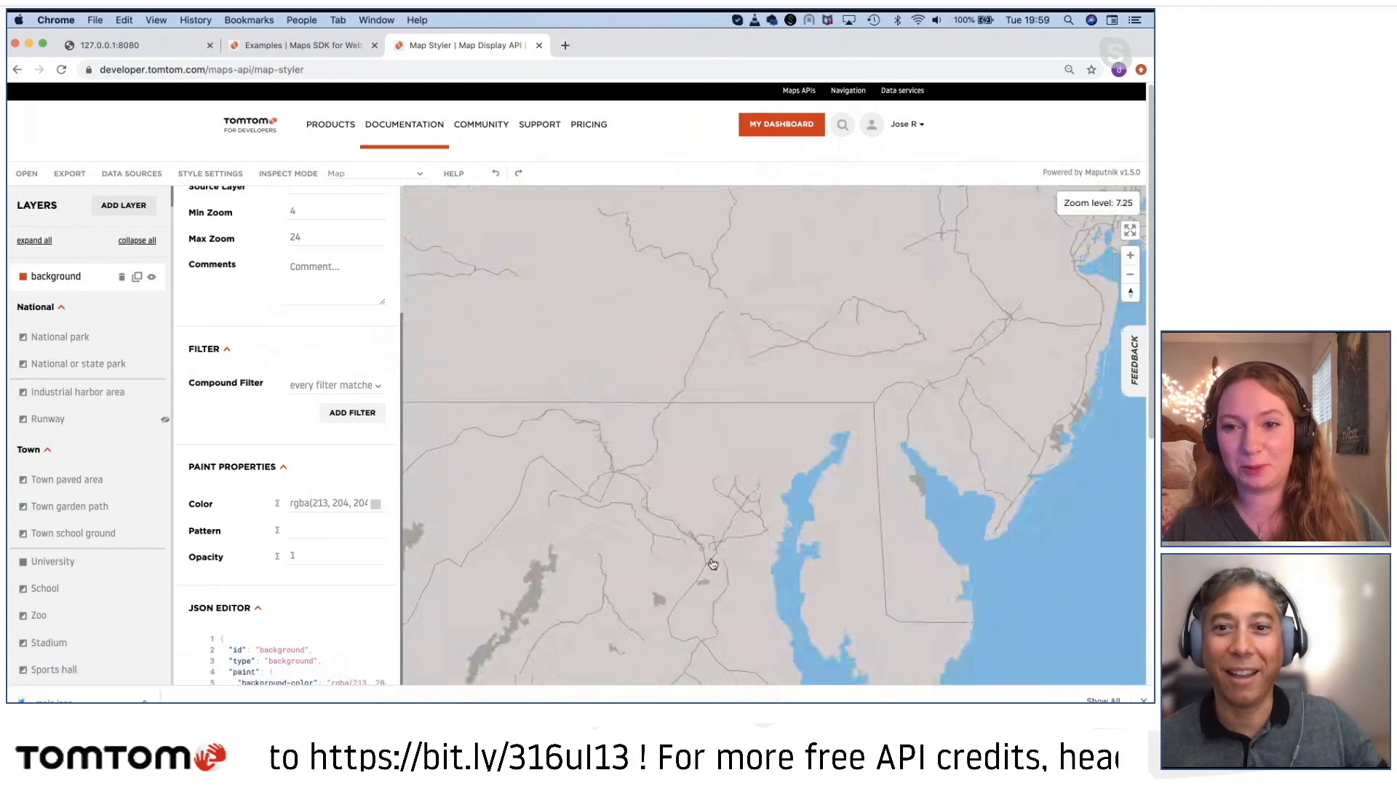
scroll(712, 564, up, 4)
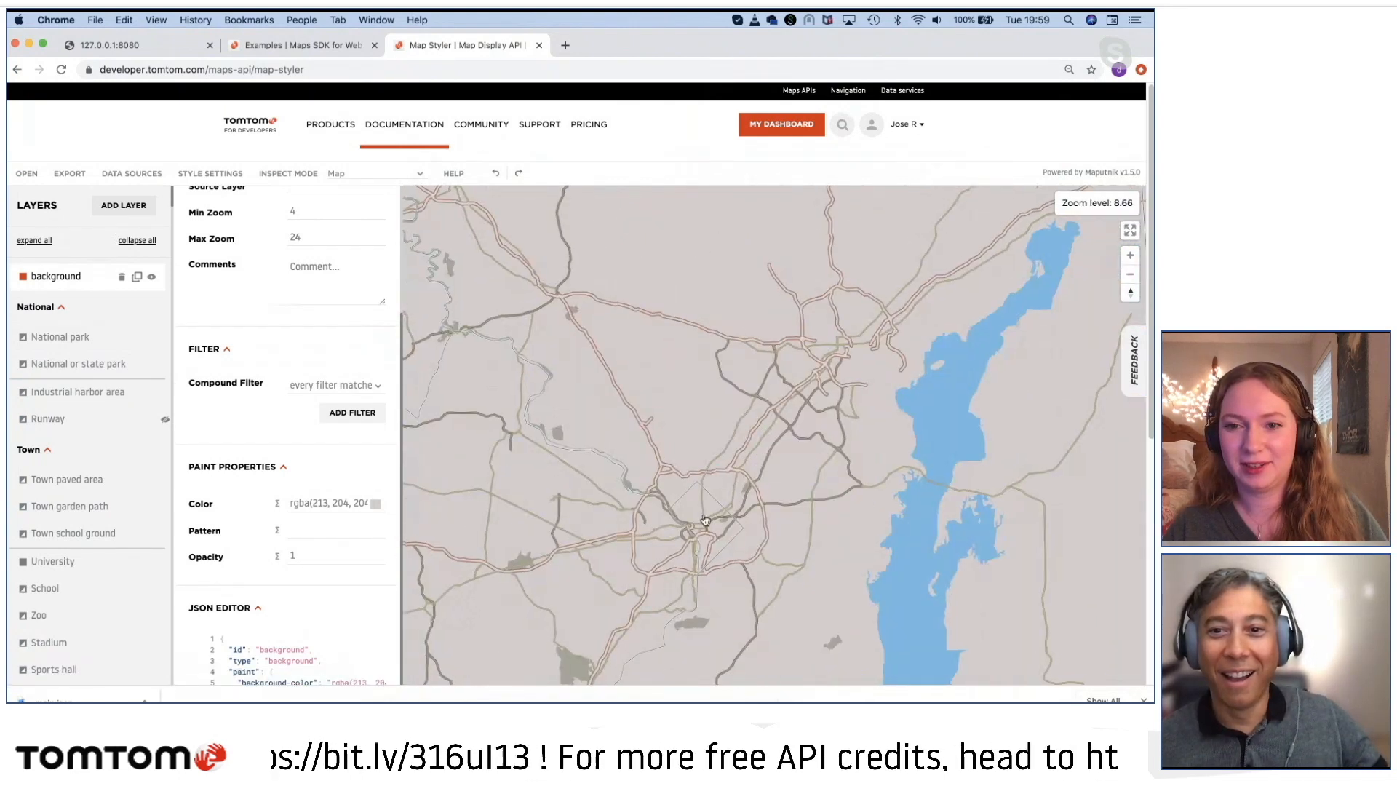
scroll(706, 520, up, 12)
drag(661, 547, 846, 423)
drag(813, 651, 553, 437)
scroll(721, 509, down, 4)
scroll(722, 509, up, 8)
double_click(757, 518)
drag(757, 518, 589, 437)
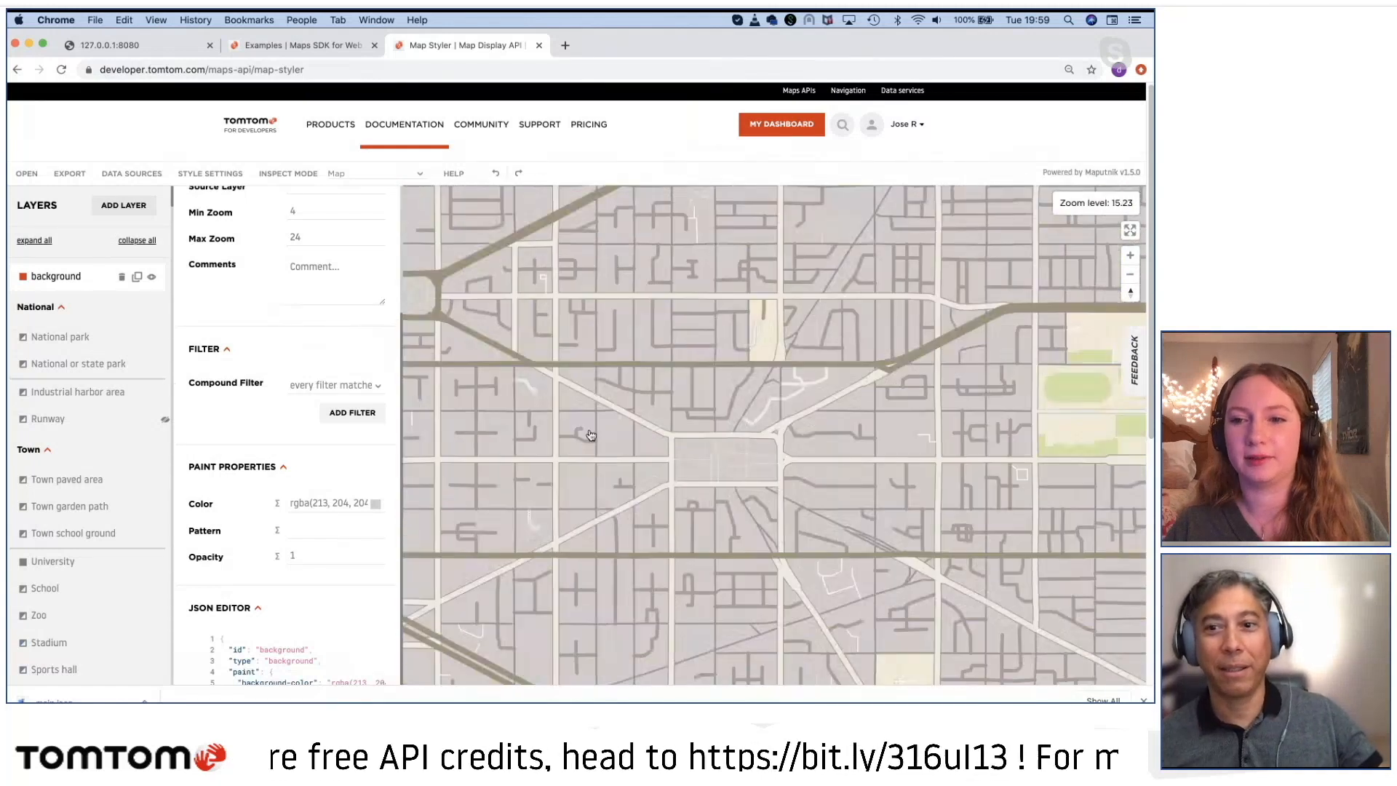
scroll(671, 510, down, 5)
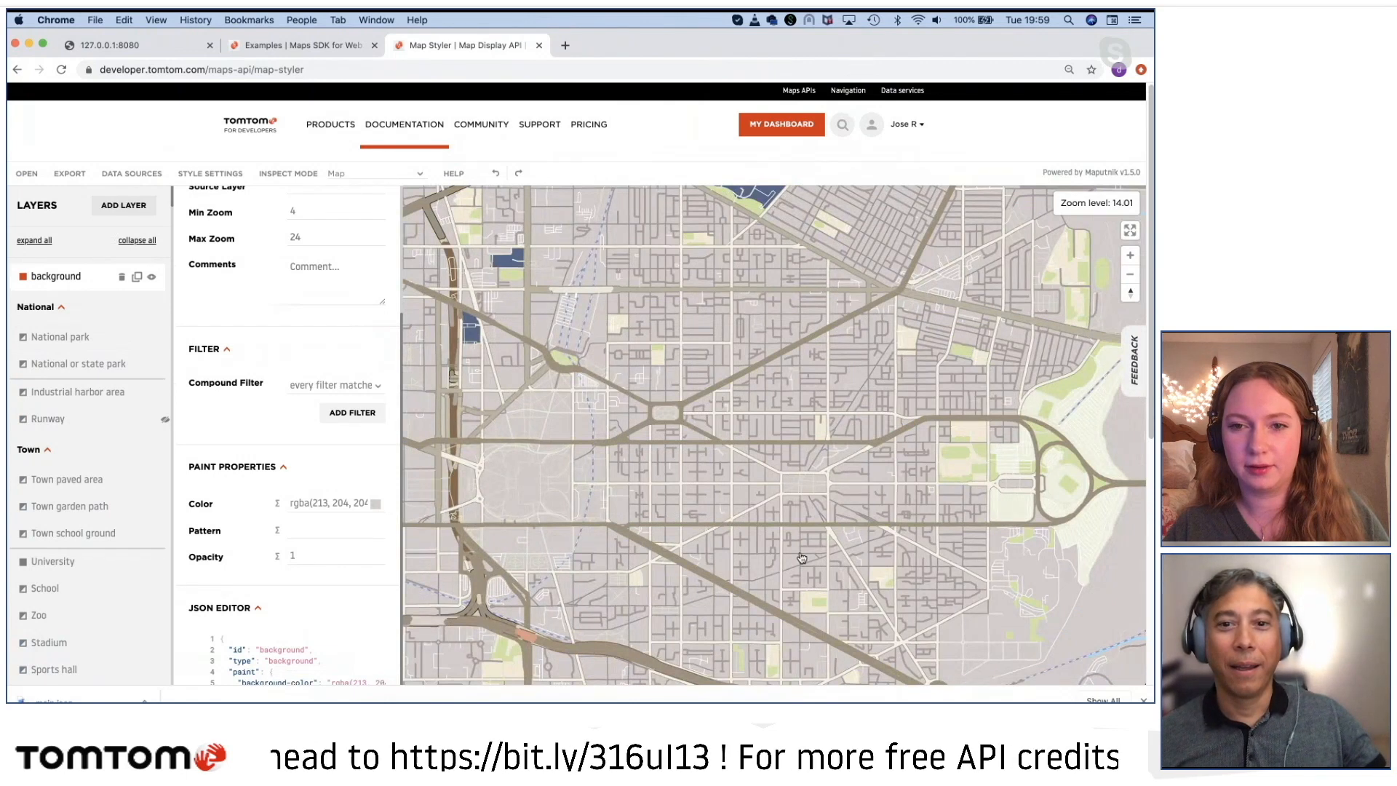
scroll(492, 504, up, 4)
scroll(492, 504, up, 3)
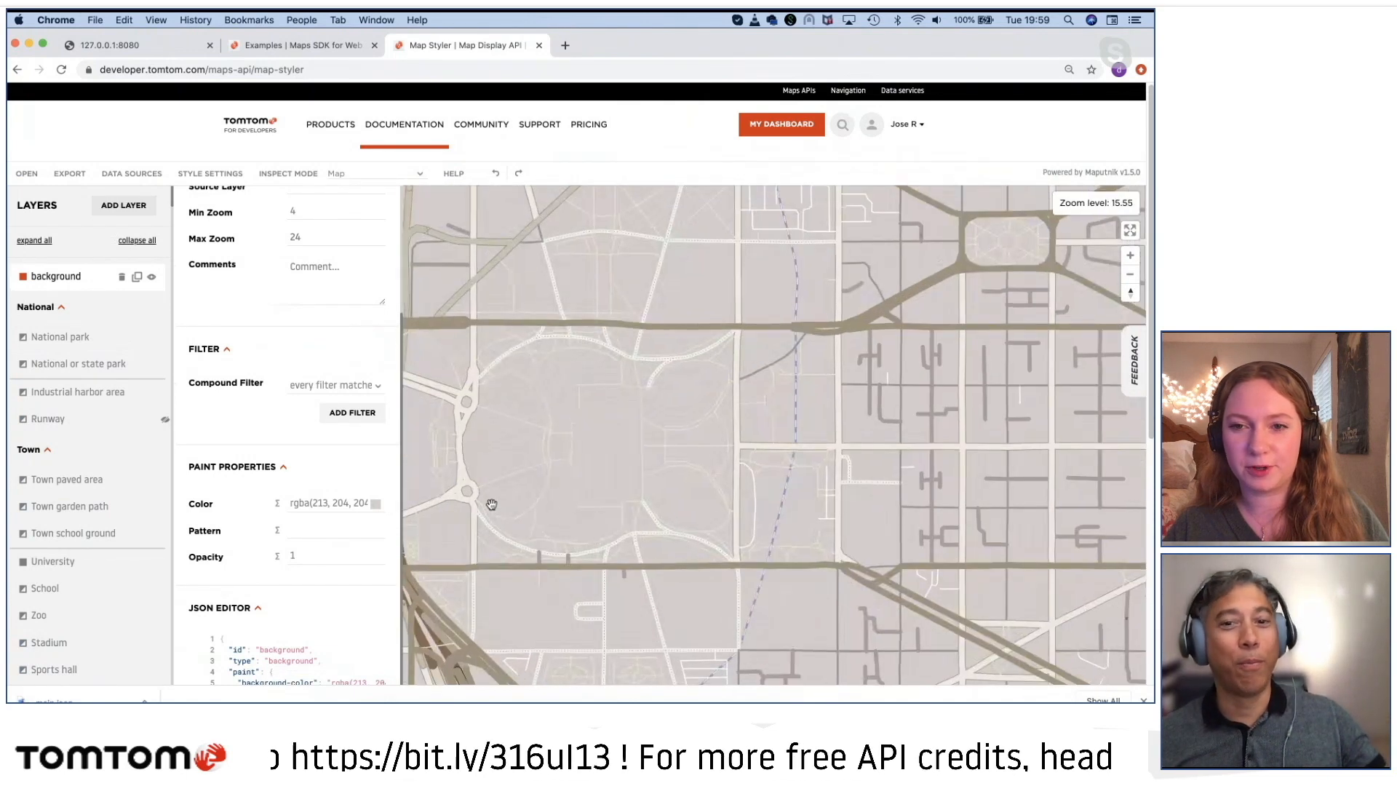
scroll(667, 518, down, 15)
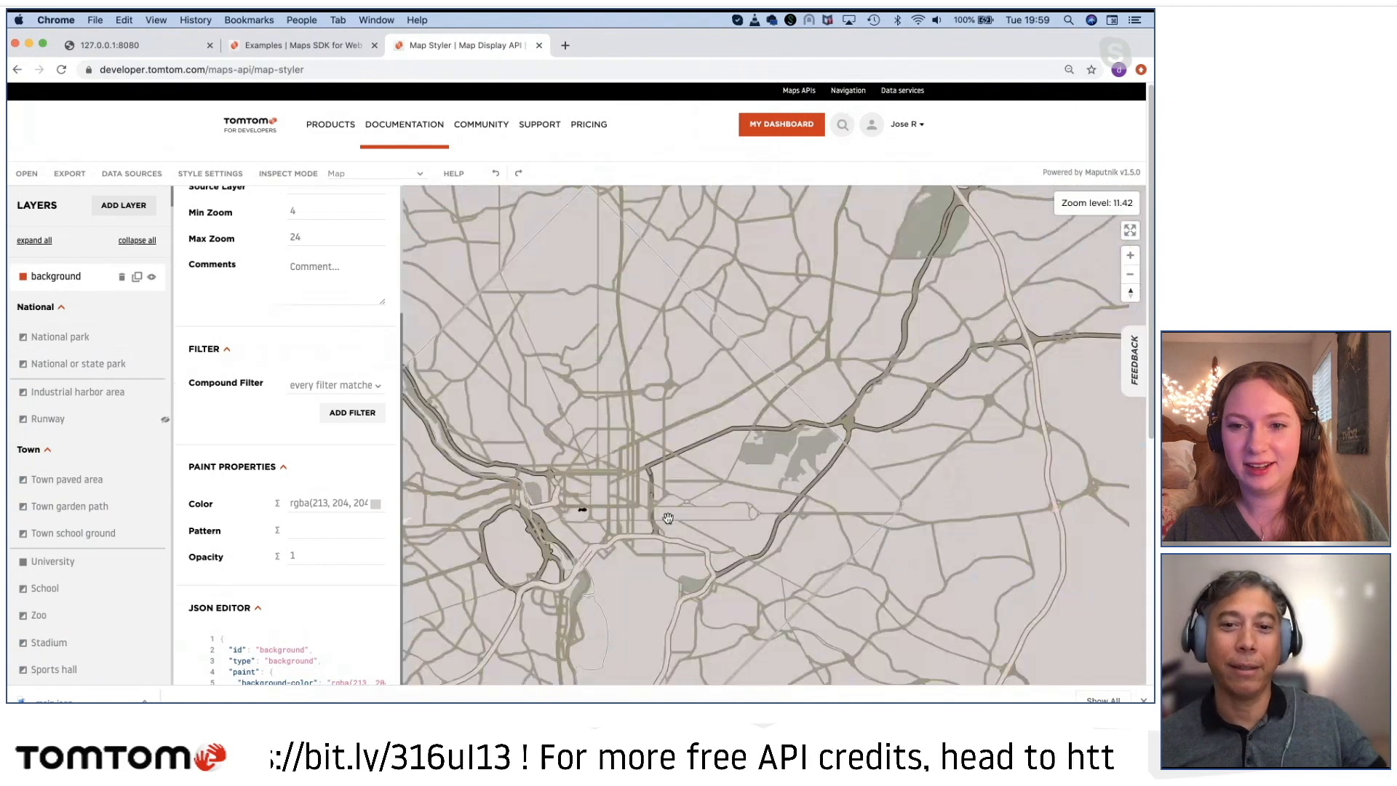
scroll(668, 525, down, 15)
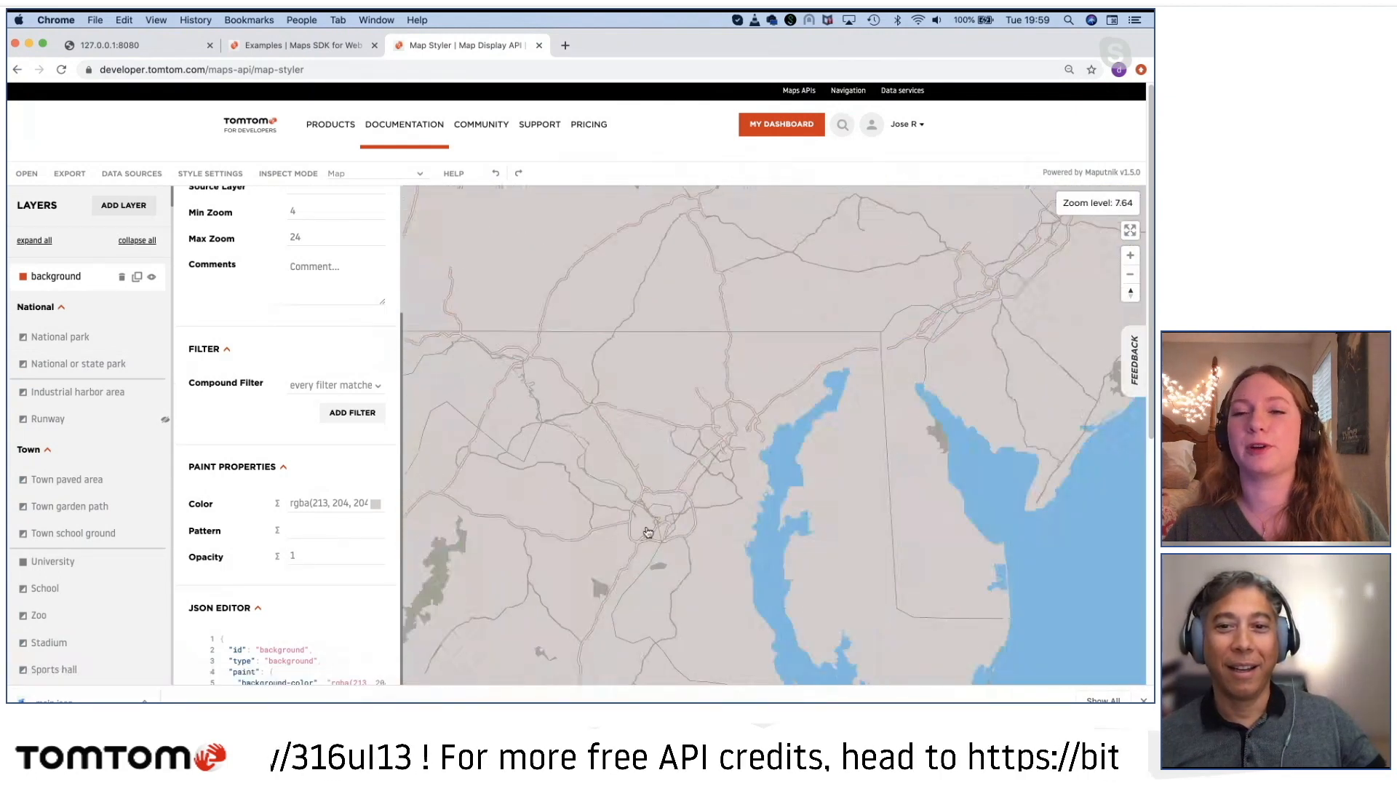
Step: Examine the national park areas against the new background across the western United States up to the Pacific coast
scroll(774, 511, down, 4)
drag(597, 493, 881, 435)
drag(545, 519, 752, 582)
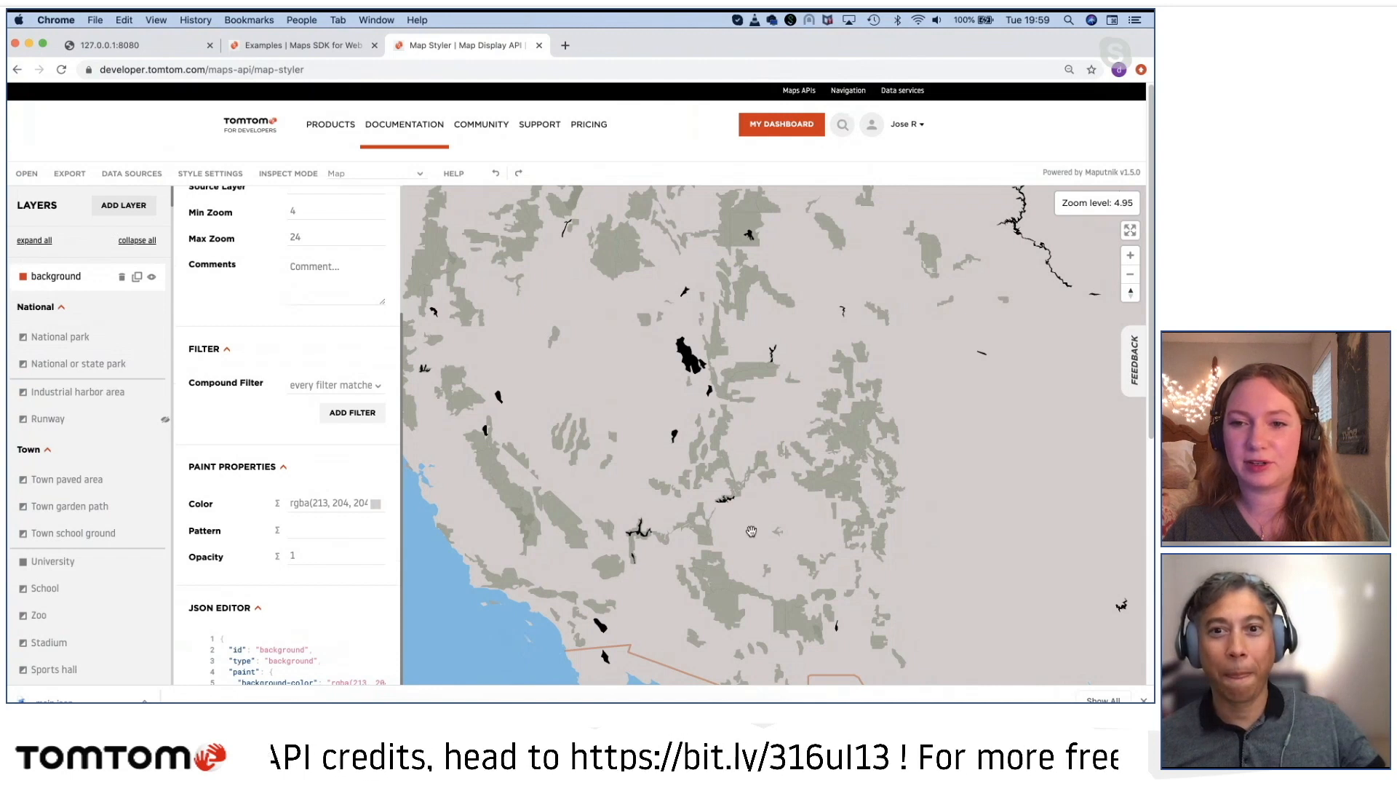
scroll(740, 509, up, 5)
scroll(740, 507, down, 3)
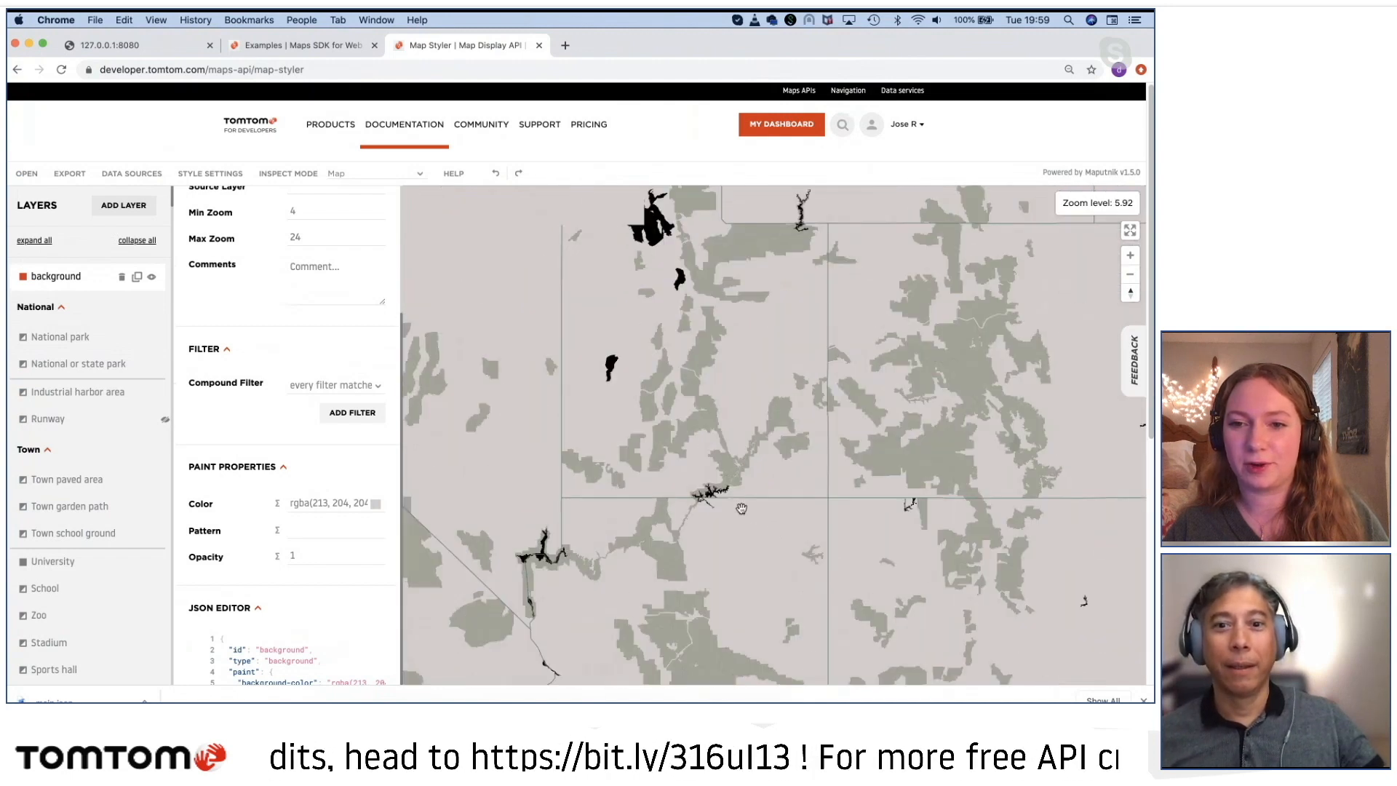
scroll(670, 526, down, 3)
drag(623, 543, 509, 575)
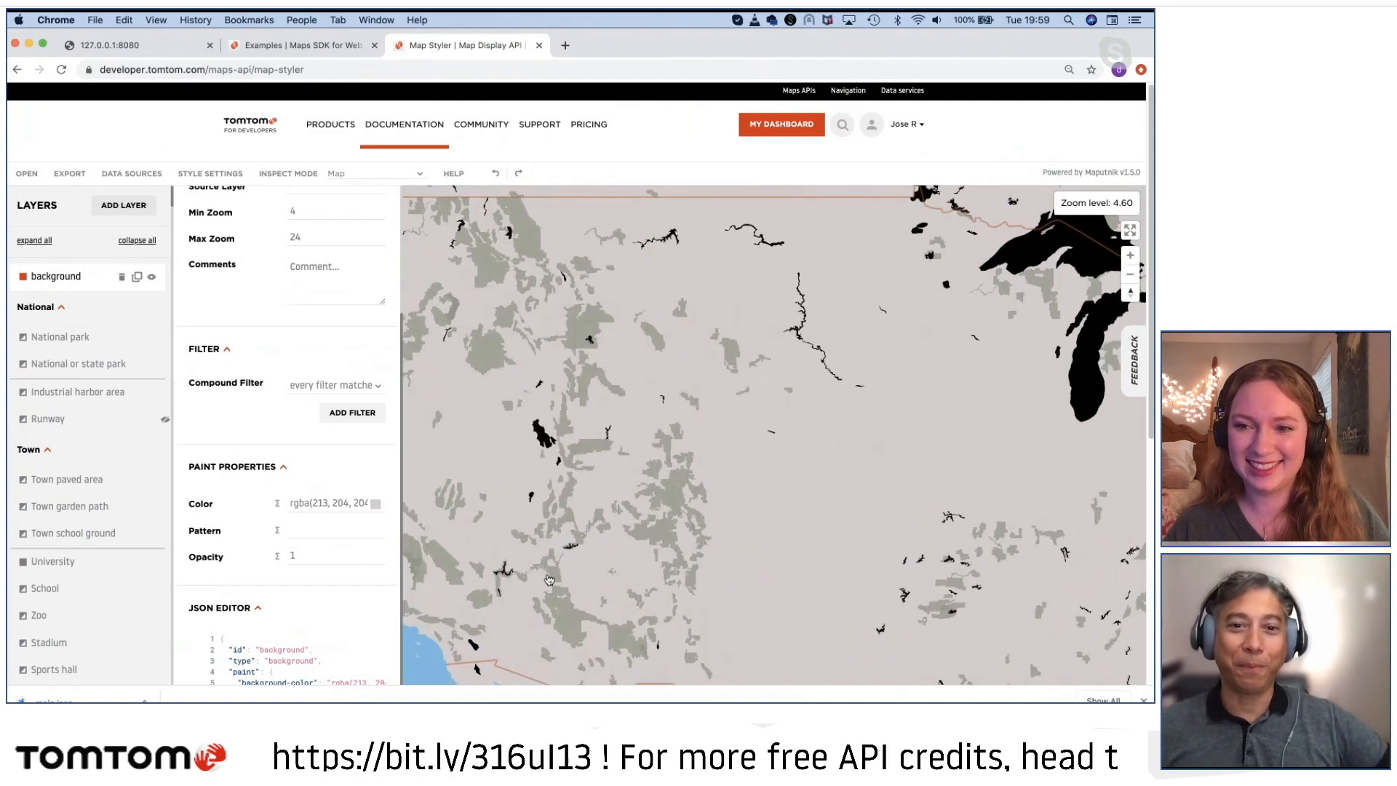
drag(570, 476, 741, 512)
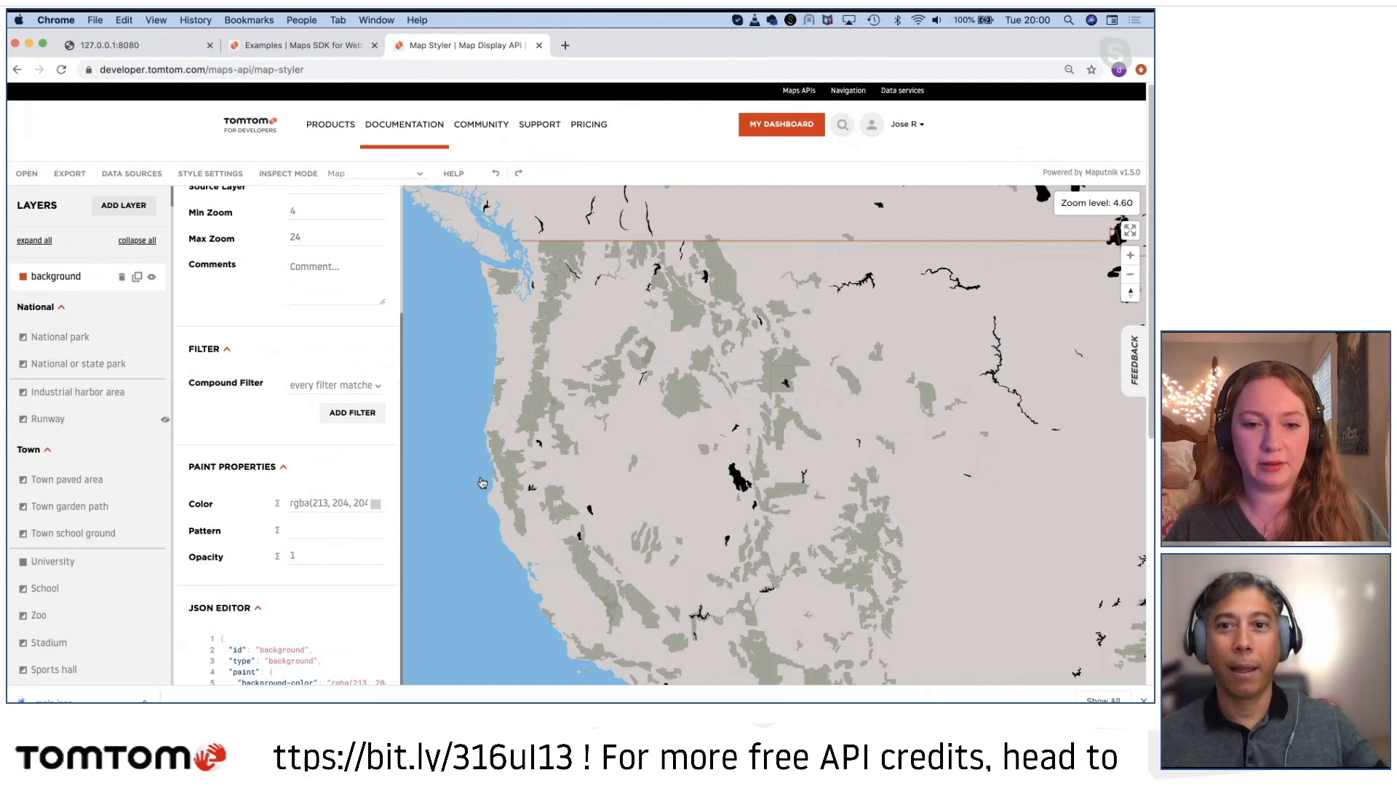
drag(677, 515, 654, 658)
scroll(684, 468, up, 5)
scroll(683, 468, down, 5)
drag(638, 489, 529, 406)
drag(761, 551, 704, 553)
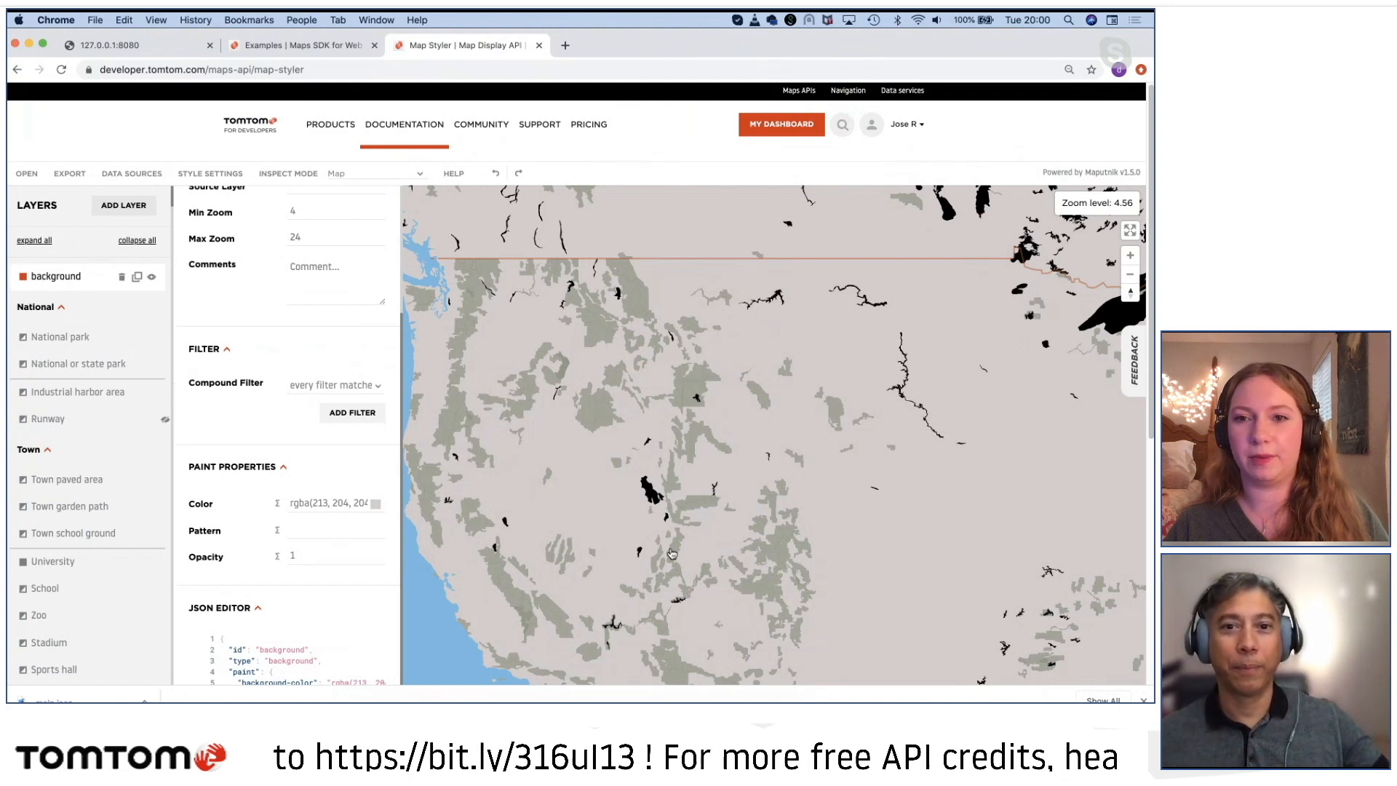
drag(521, 371, 610, 483)
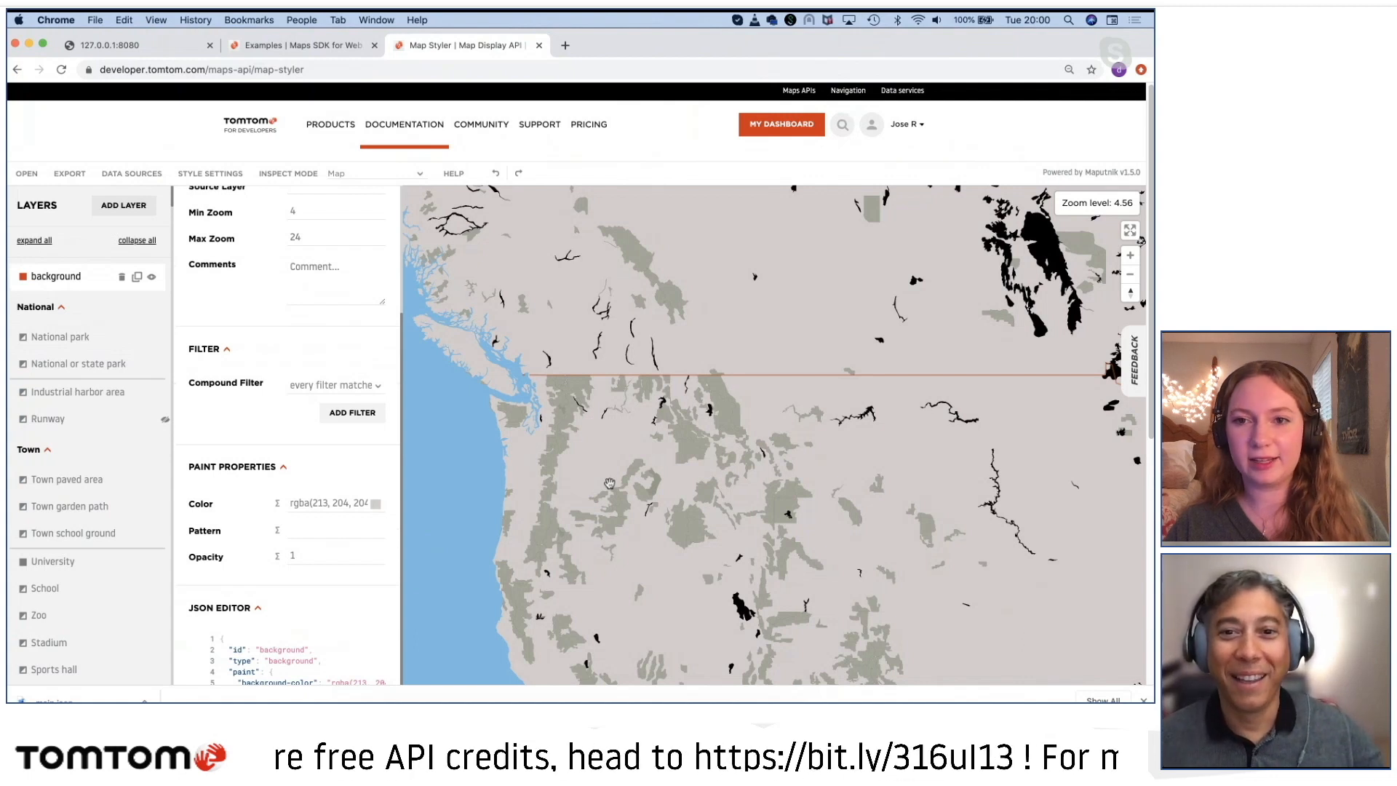
drag(624, 463, 636, 420)
drag(654, 498, 637, 479)
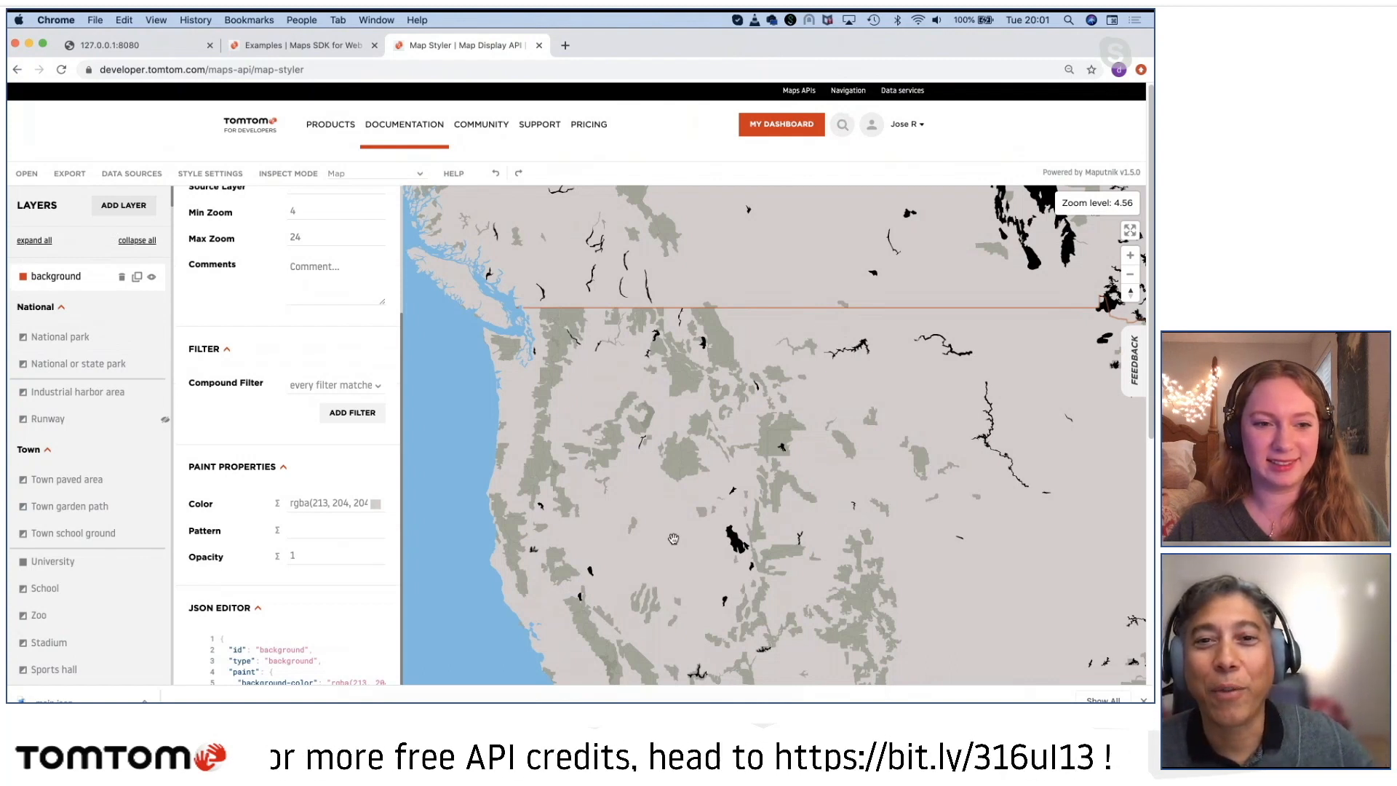
scroll(674, 539, up, 2)
scroll(698, 501, down, 3)
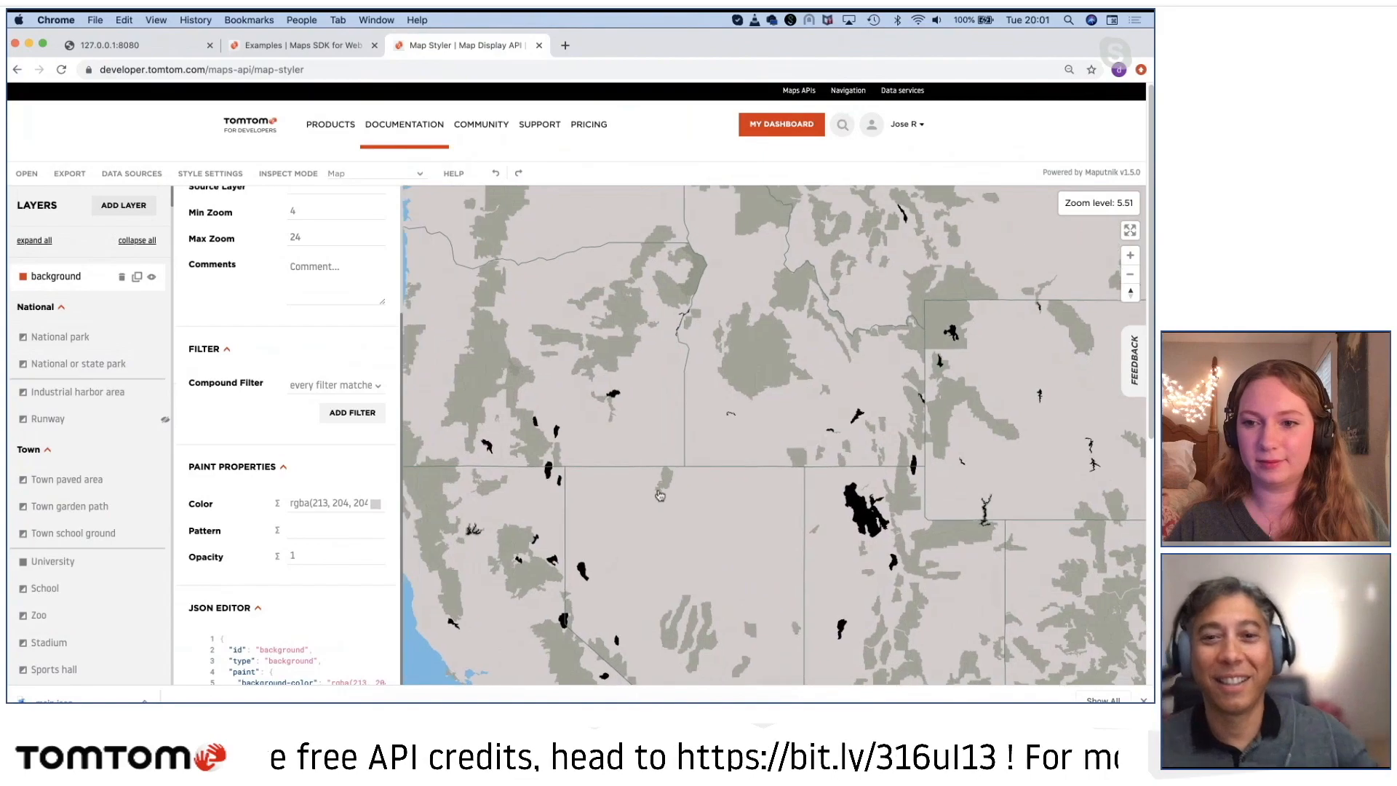